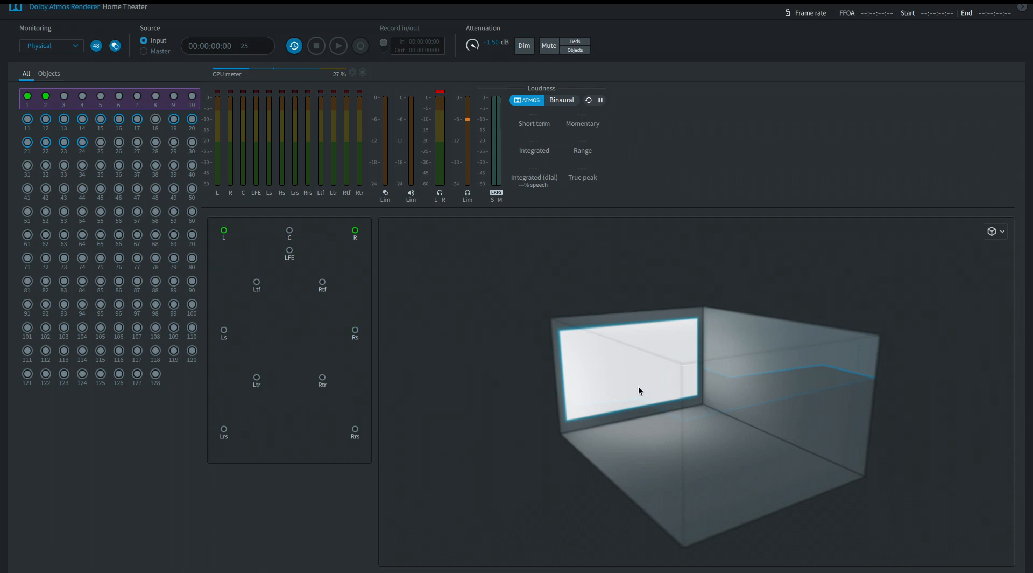
pyautogui.moveTo(727, 414); pyautogui.dragTo(707, 404)
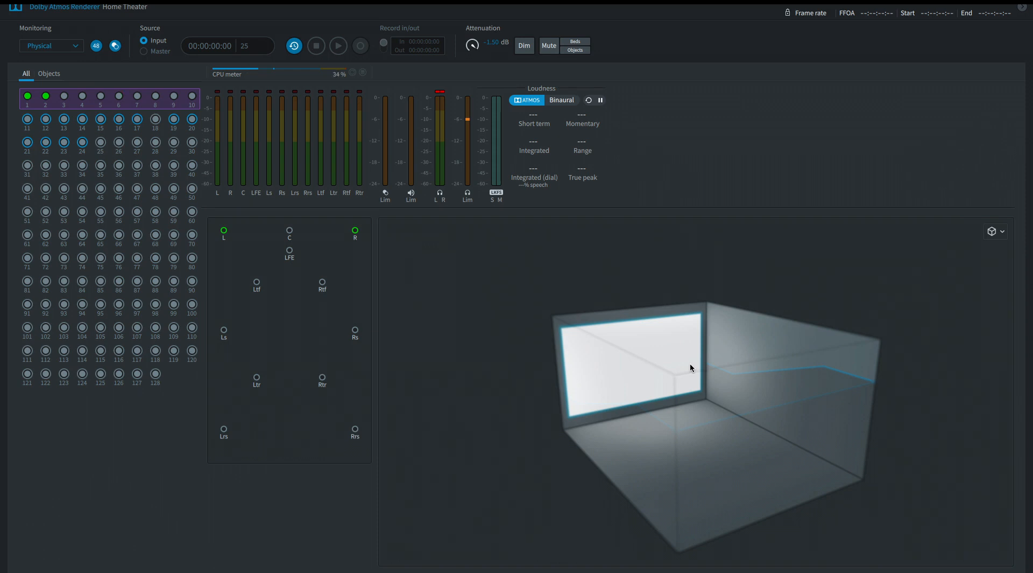
pyautogui.moveTo(682, 373); pyautogui.dragTo(660, 402)
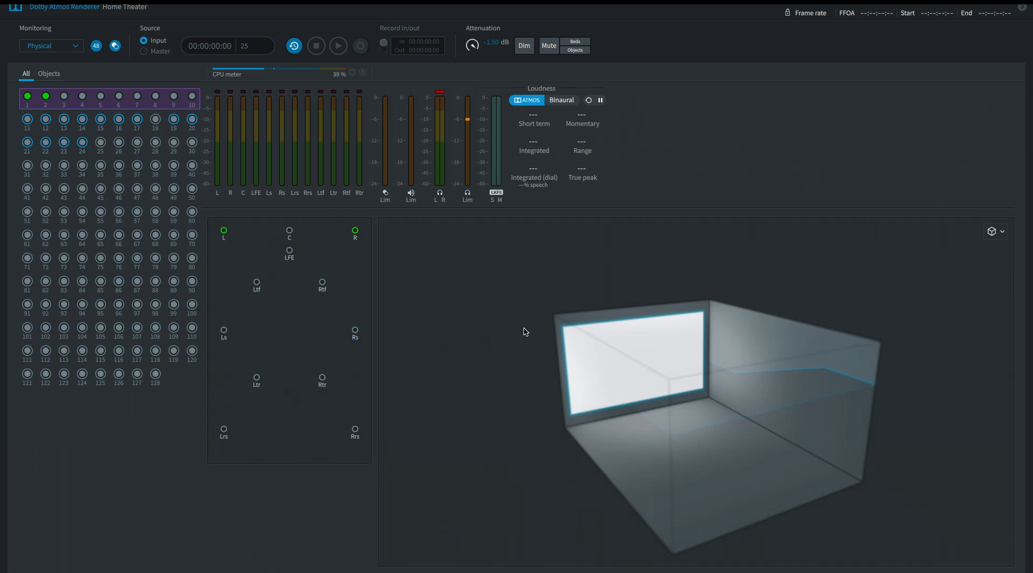
# Switch to Pro Tools and review the Atmos peripheral settings for the renderer connection, then close them
pyautogui.hotkey('ctrl', 'Left')
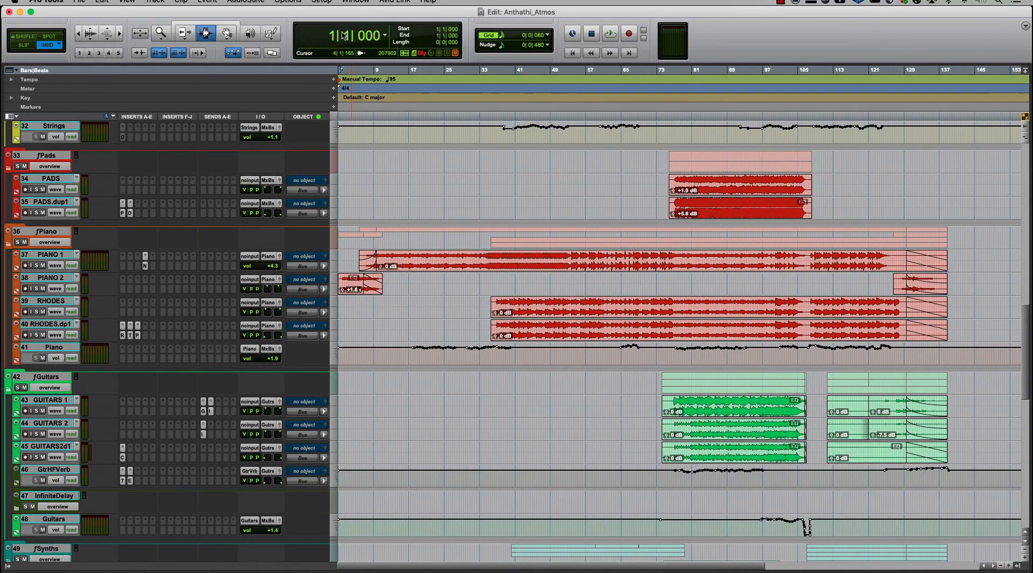
pyautogui.click(321, 2)
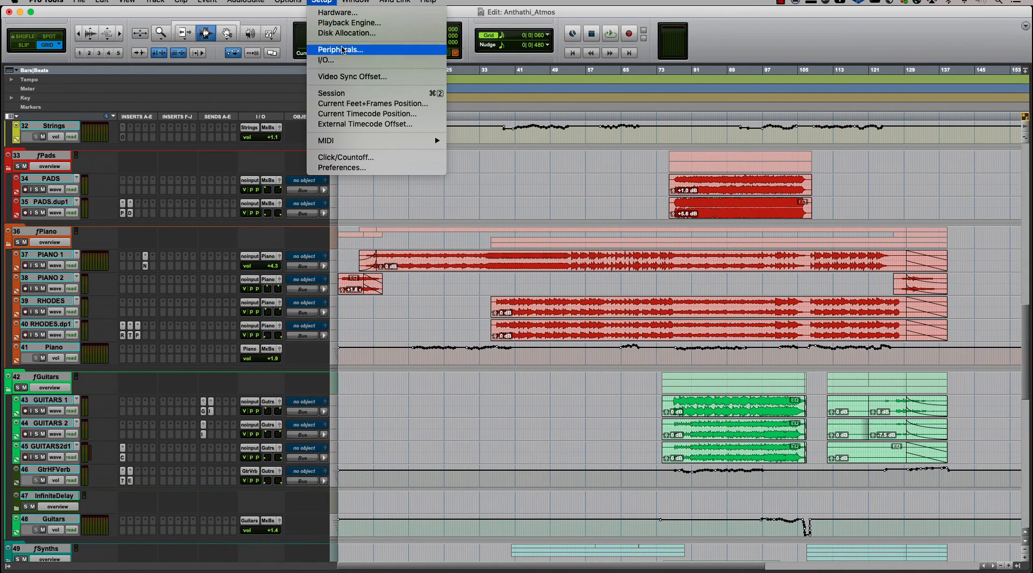
pyautogui.click(342, 49)
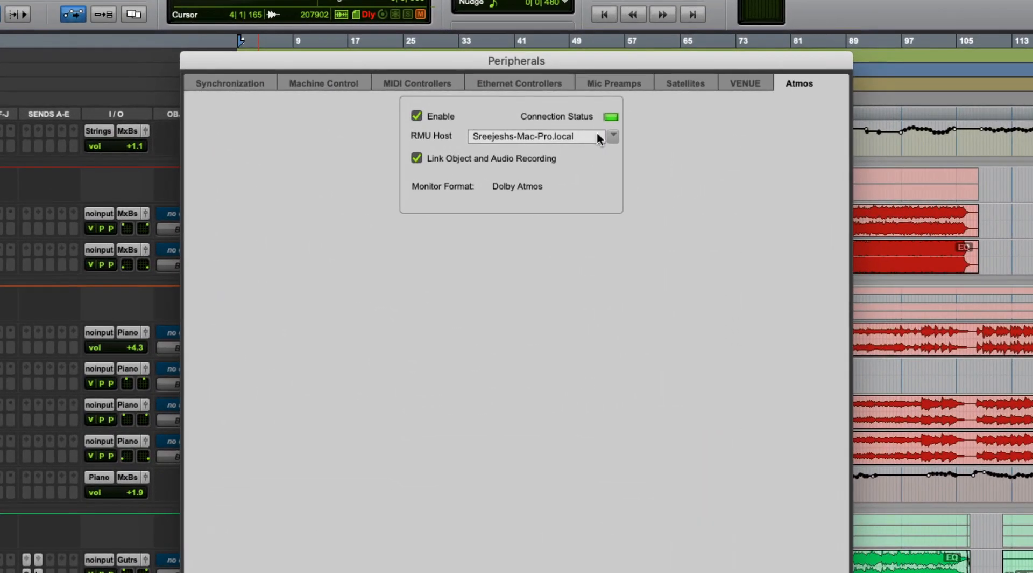
pyautogui.click(807, 571)
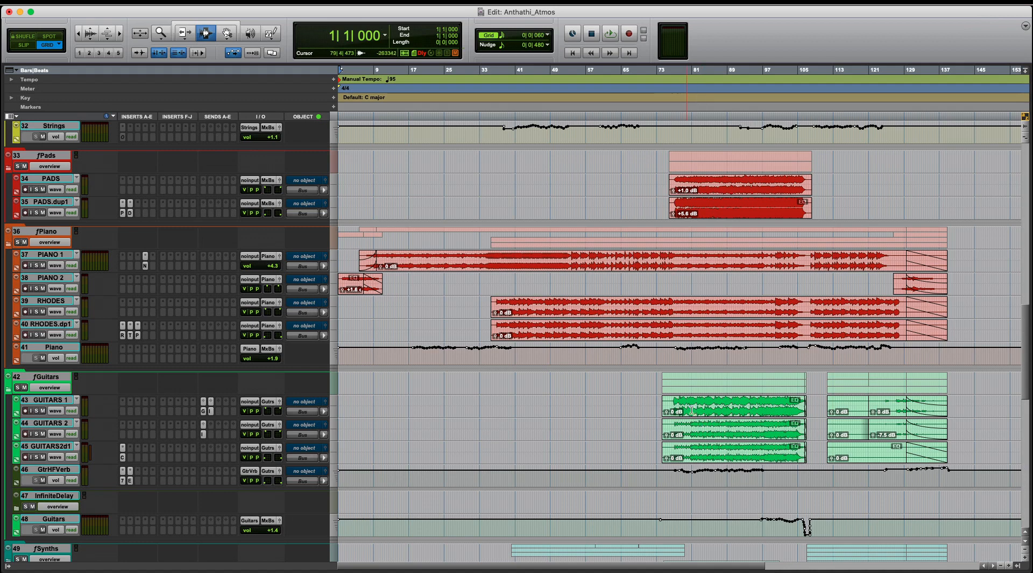
# Open the I/O Setup bus list and expand the Object_1_2 bus to inspect its output and object mappings
pyautogui.click(325, 2)
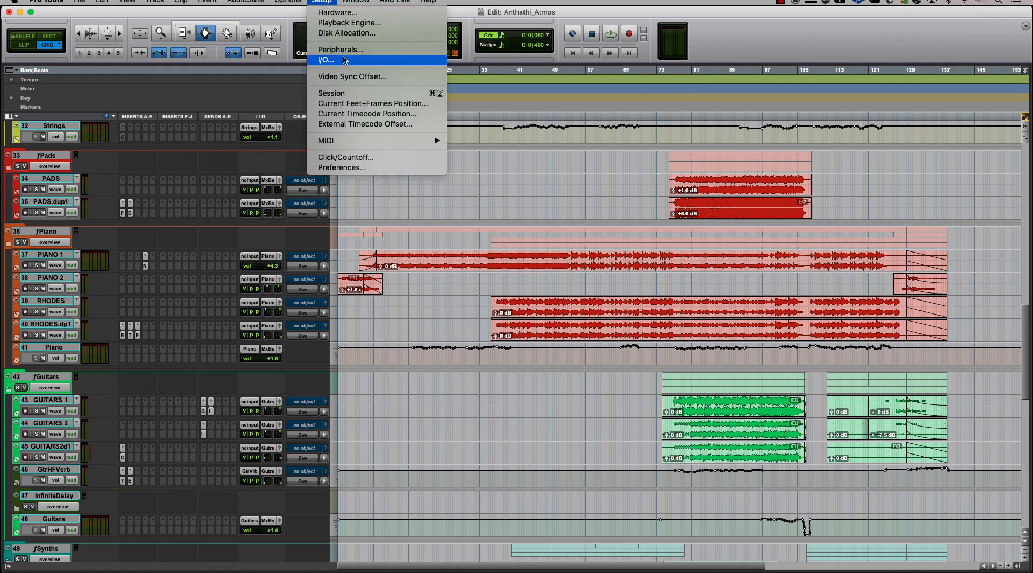
pyautogui.click(326, 59)
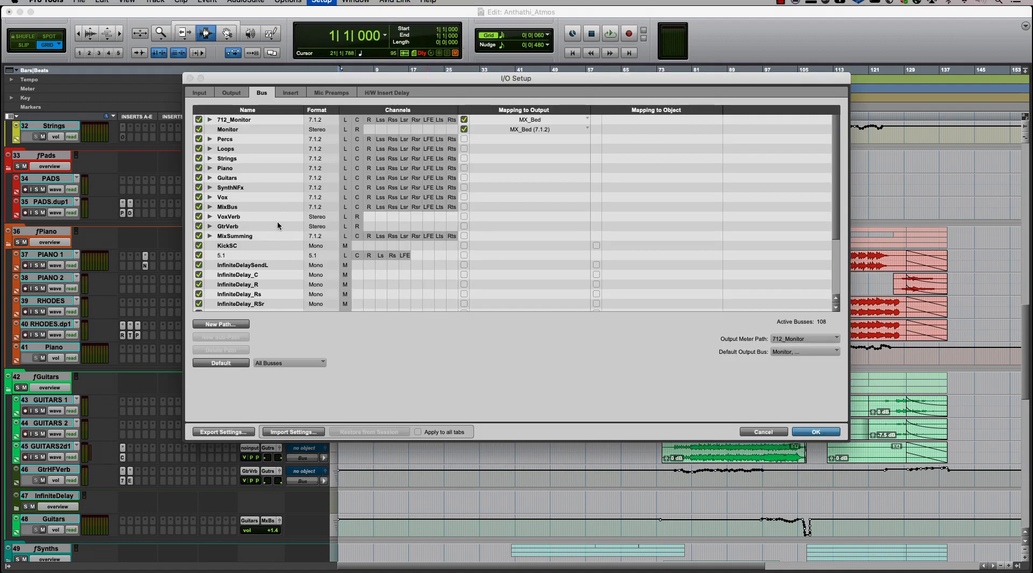
pyautogui.scroll(-5, 278, 224)
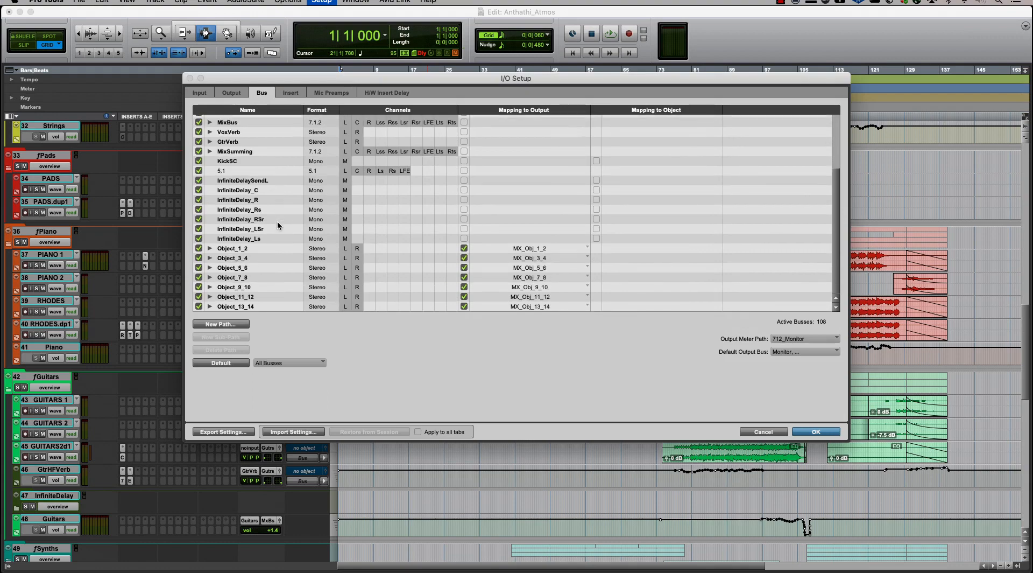
pyautogui.click(210, 248)
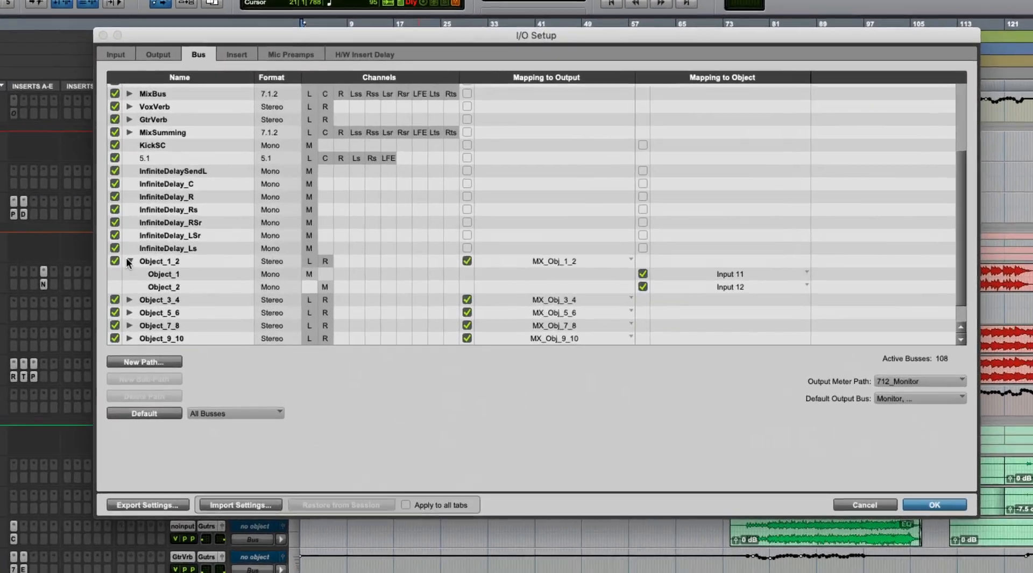
pyautogui.scroll(-1, 207, 246)
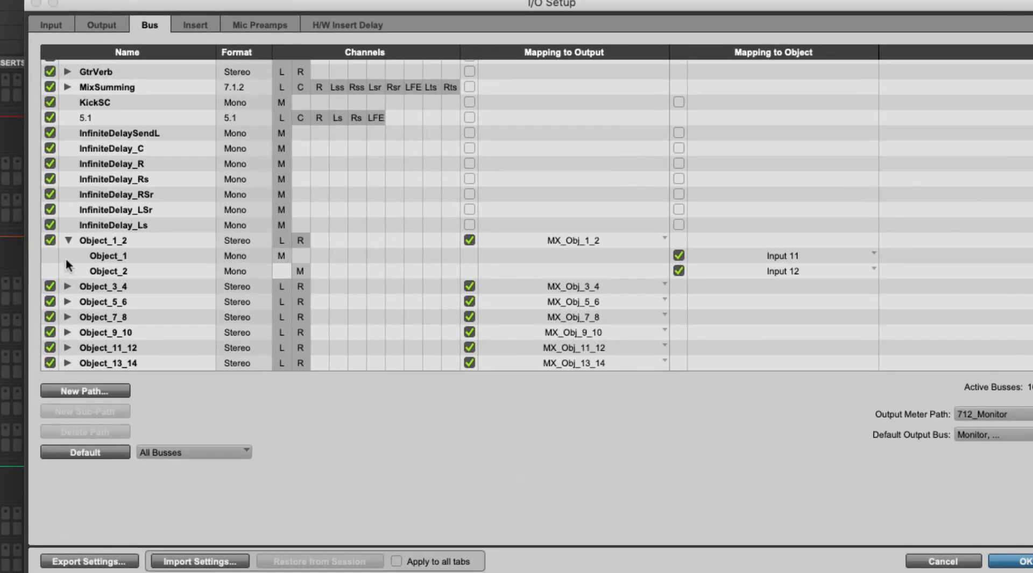
# Compare the bed and object output paths in I/O Setup with the bus mappings and the Dolby Atmos Renderer inputs
pyautogui.click(121, 25)
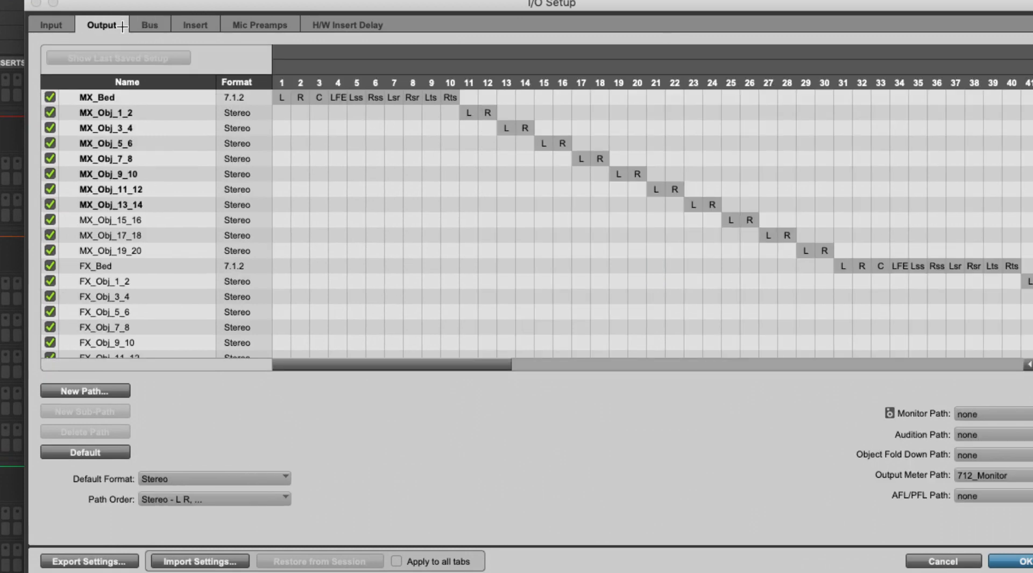
pyautogui.click(151, 26)
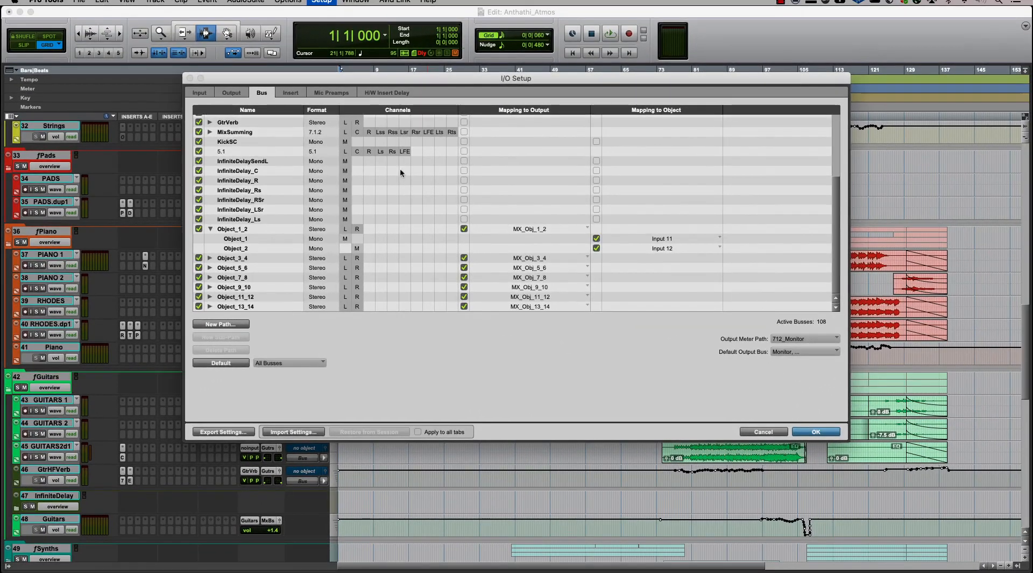
pyautogui.click(111, 25)
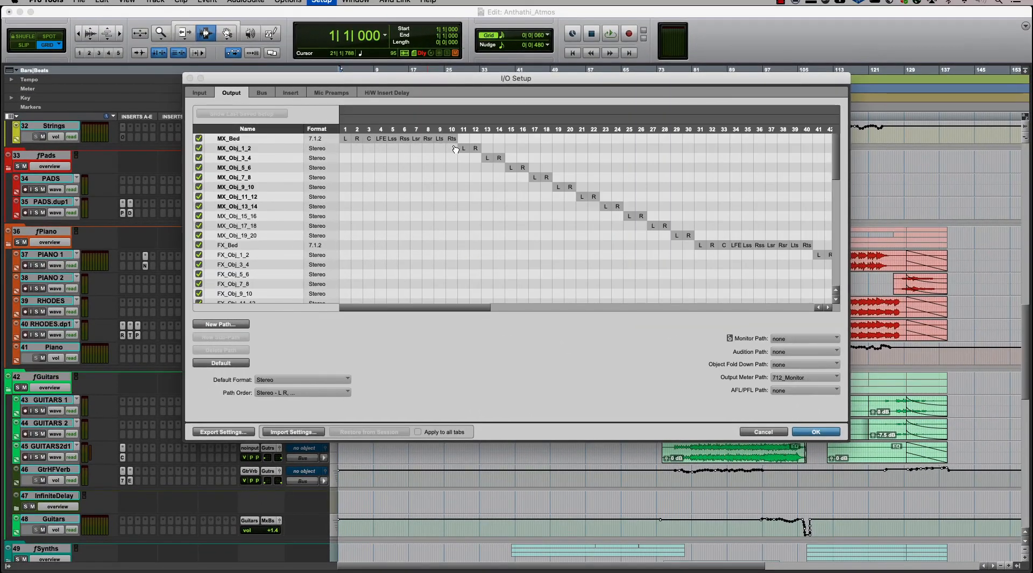
pyautogui.press('super+Tab')
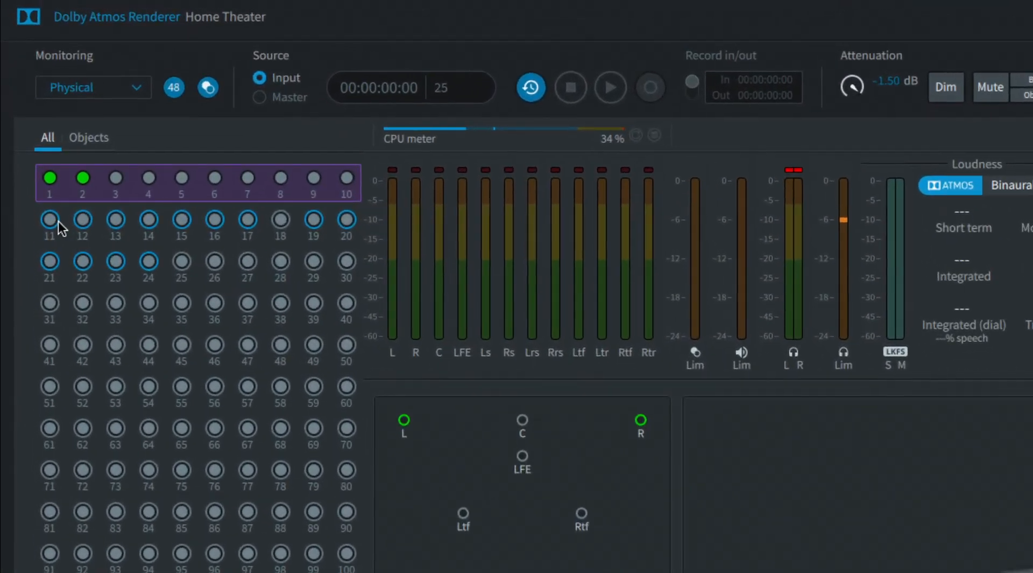
pyautogui.press('super+Tab')
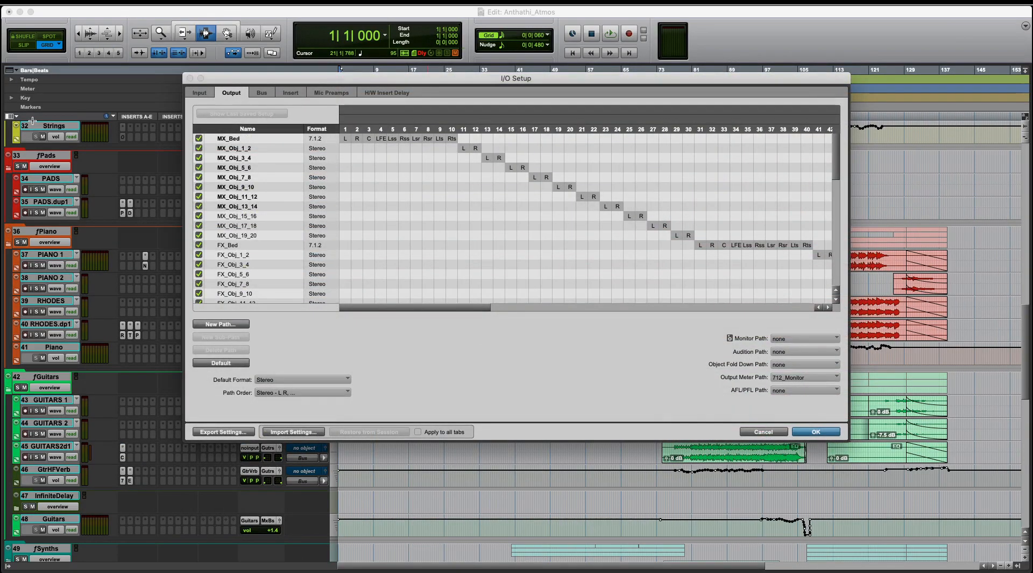
# Return to the bus mappings, collapse the Object_1_2 bus, and dismiss I/O Setup without applying changes
pyautogui.click(262, 93)
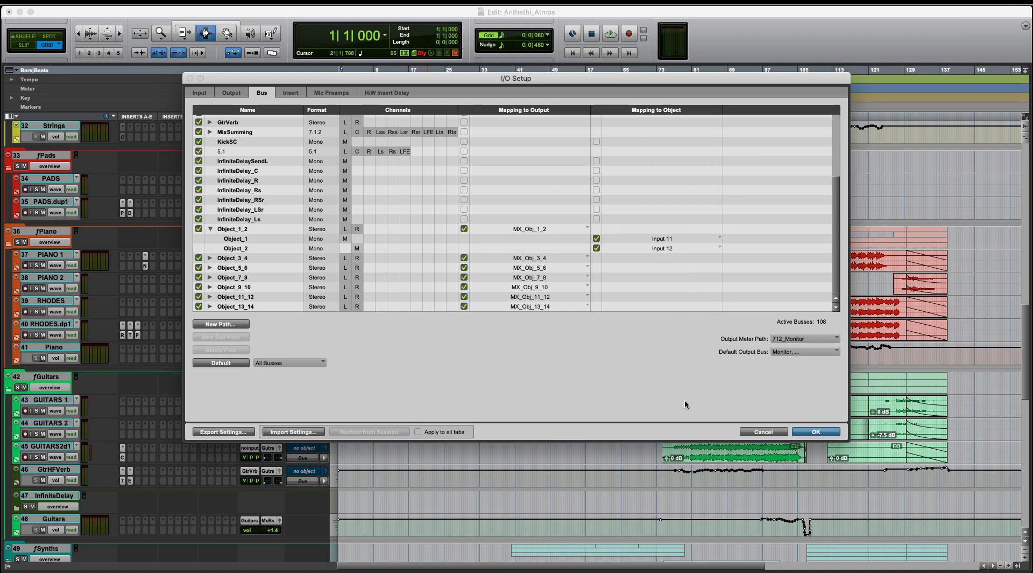
pyautogui.click(210, 229)
pyautogui.click(769, 430)
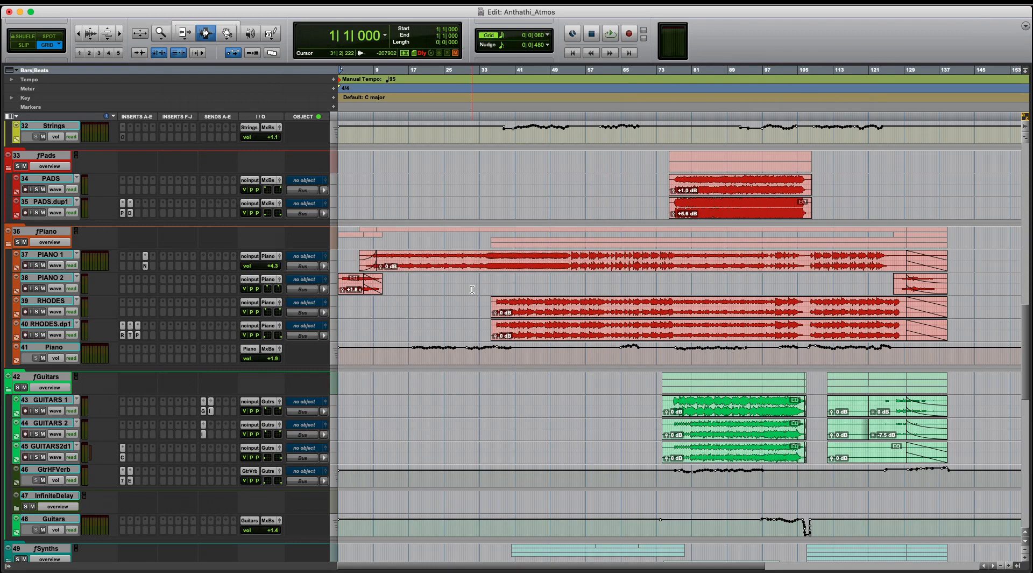
# Play the session from the start, check its signal levels in Dolby Atmos Renderer, and stop playback back in Pro Tools
pyautogui.scroll(5, 473, 296)
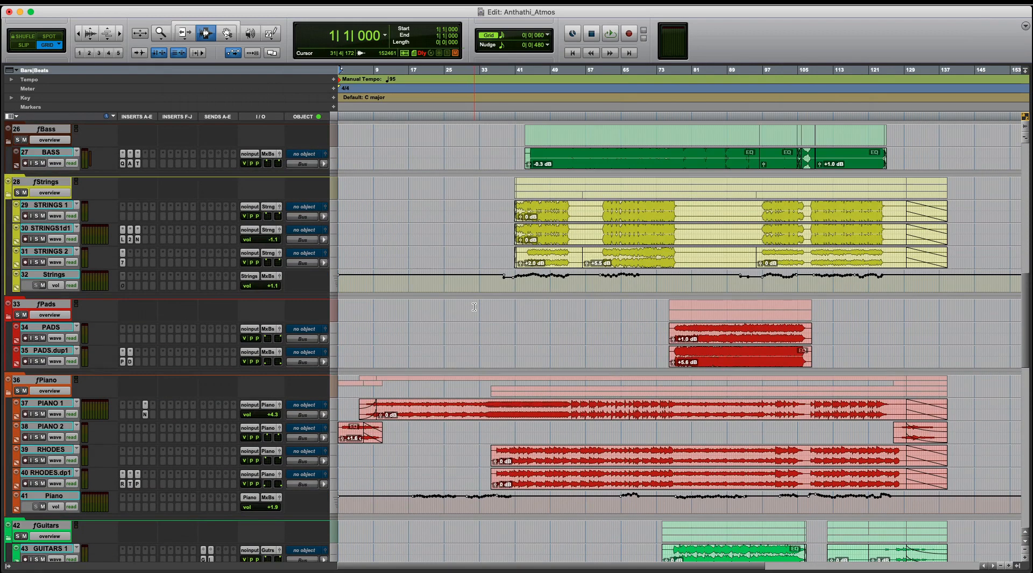
pyautogui.scroll(12, 474, 306)
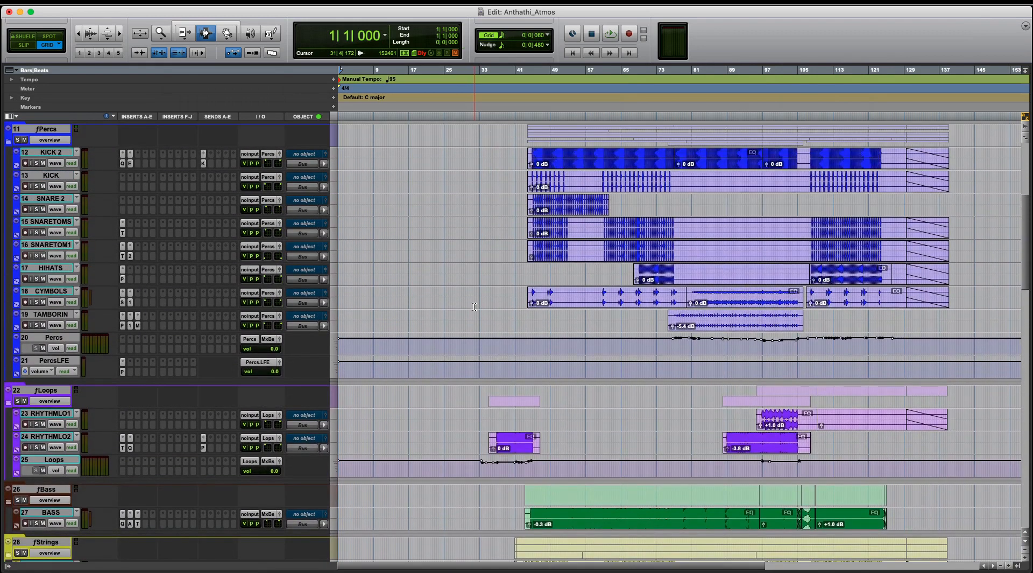
pyautogui.scroll(-6, 474, 306)
pyautogui.scroll(-7, 474, 306)
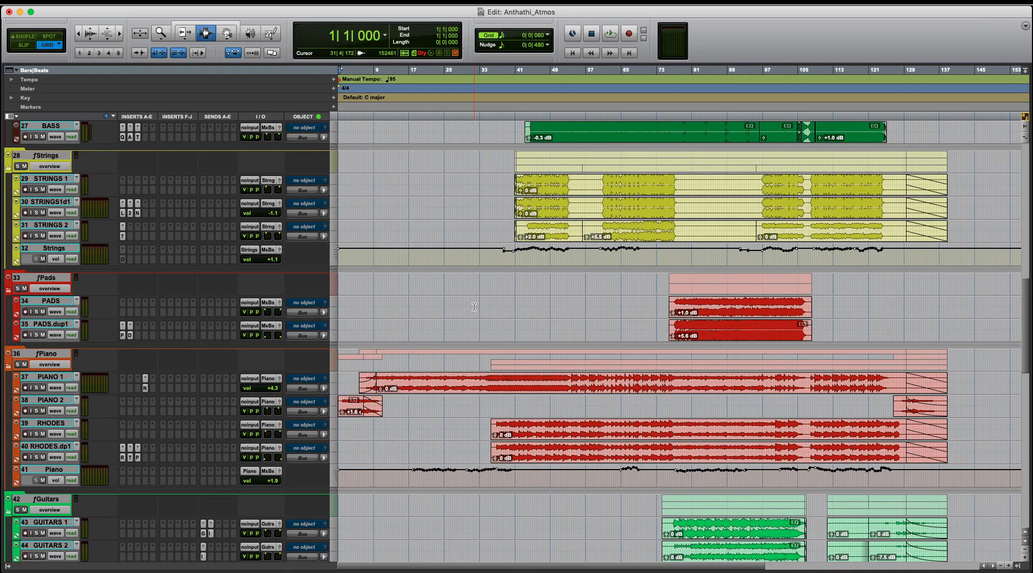
pyautogui.press('space')
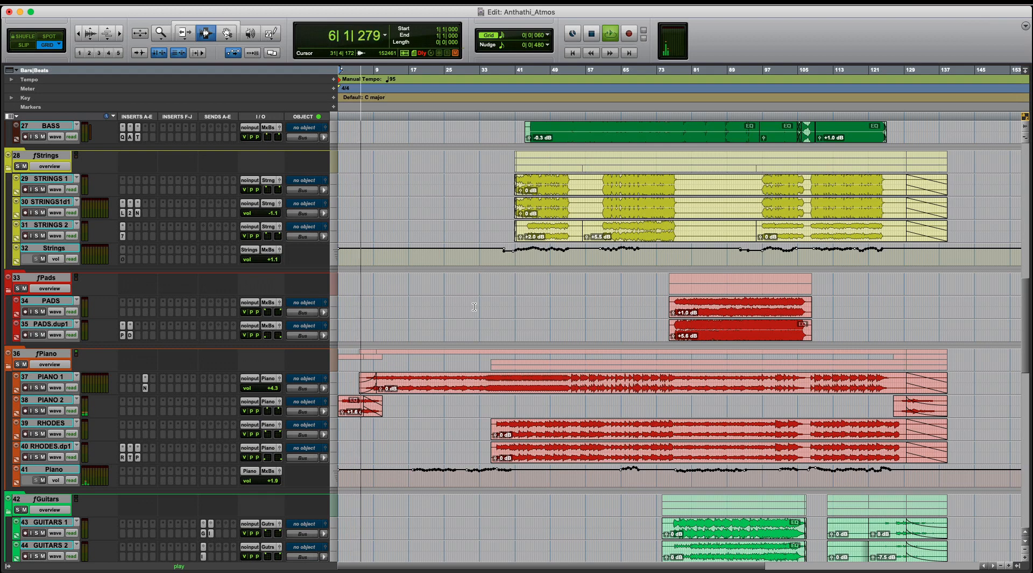
pyautogui.hotkey('ctrl', 'Right')
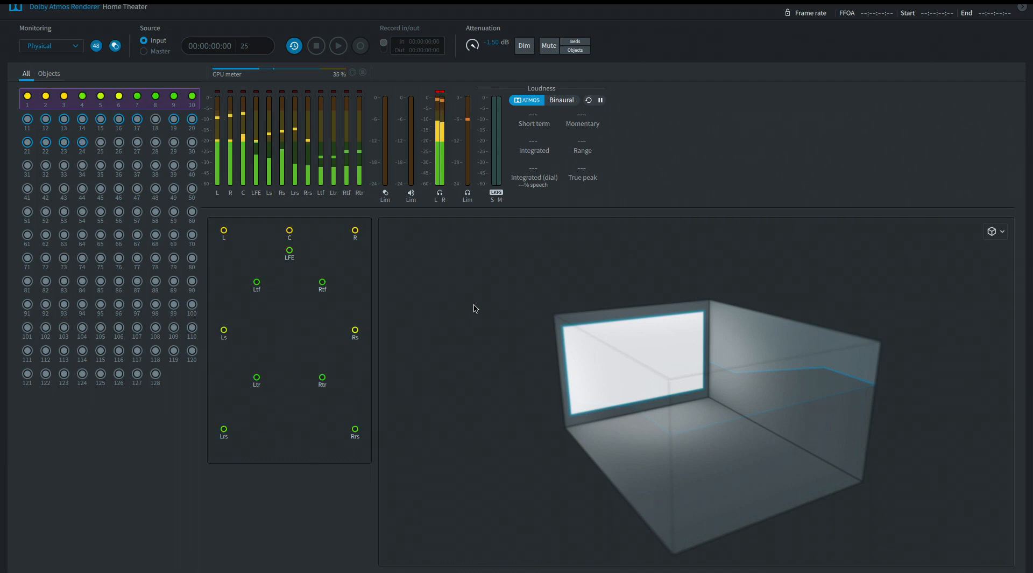
pyautogui.hotkey('ctrl', 'Left')
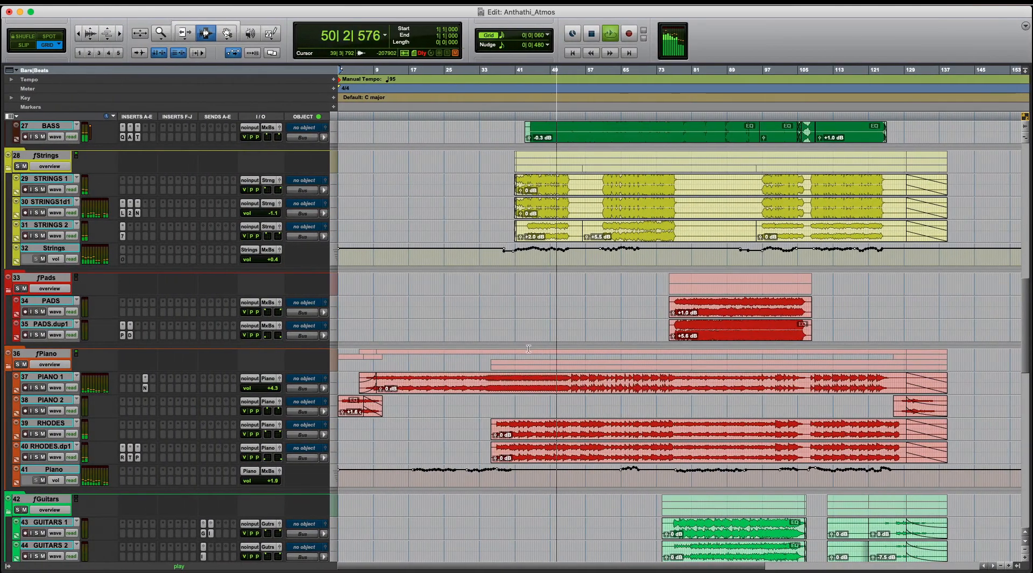
pyautogui.scroll(-5, 544, 361)
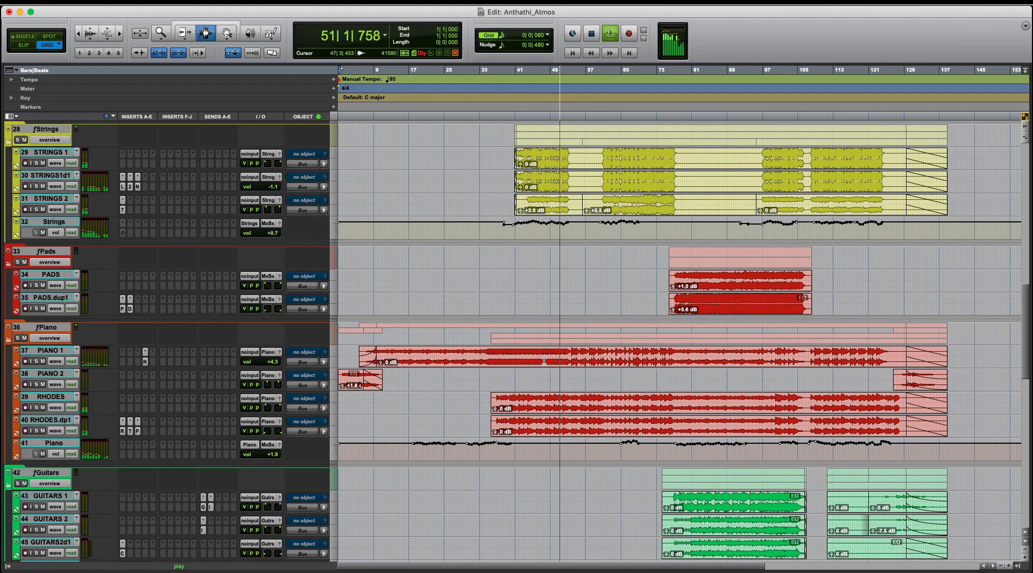
pyautogui.press('space')
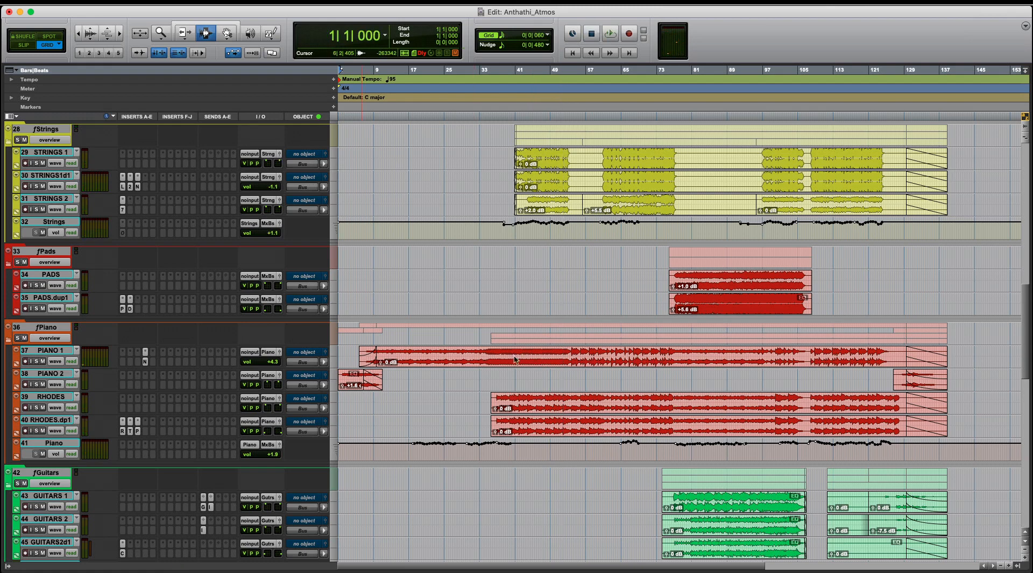
# Collapse all folder tracks to view the session's group layout, and expand them again
pyautogui.scroll(15, 173, 325)
pyautogui.scroll(5, 173, 326)
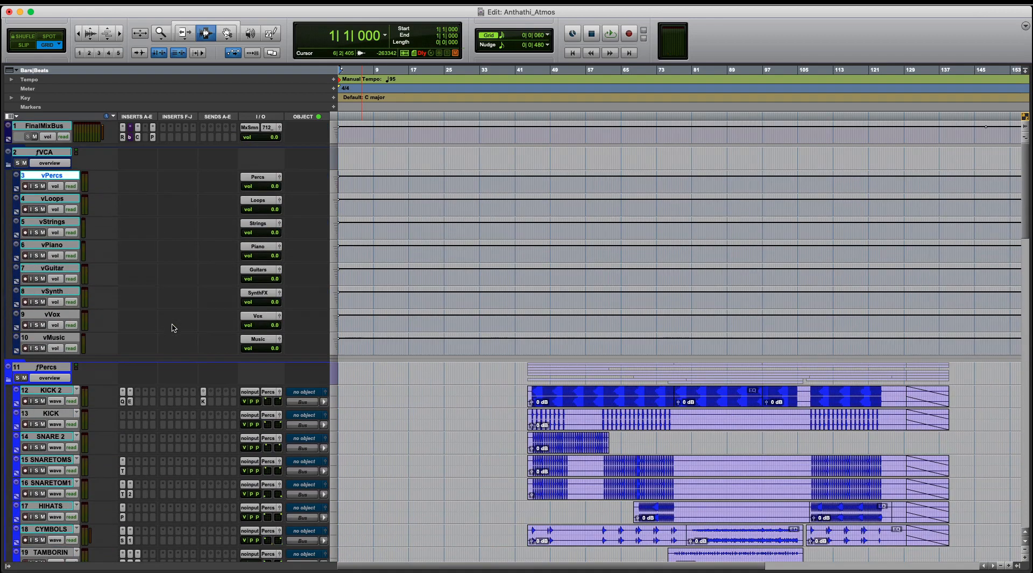
pyautogui.keyDown('alt'); pyautogui.click(7, 165); pyautogui.keyUp('alt')
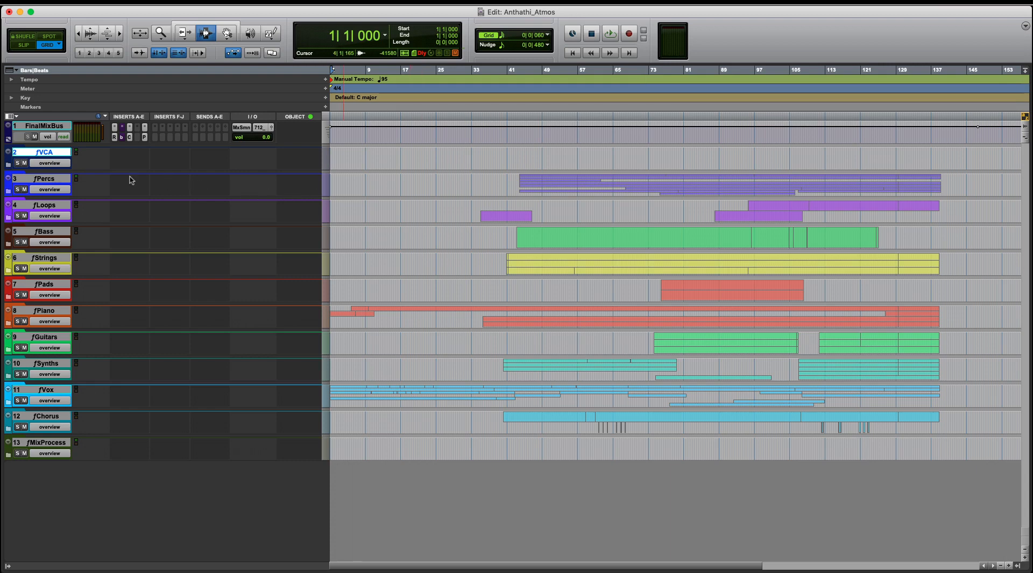
pyautogui.keyDown('alt'); pyautogui.click(8, 168); pyautogui.keyUp('alt')
# Examine the VCA masters and their corresponding track groups, from percussion and loops to bass and strings
pyautogui.scroll(-4, 533, 284)
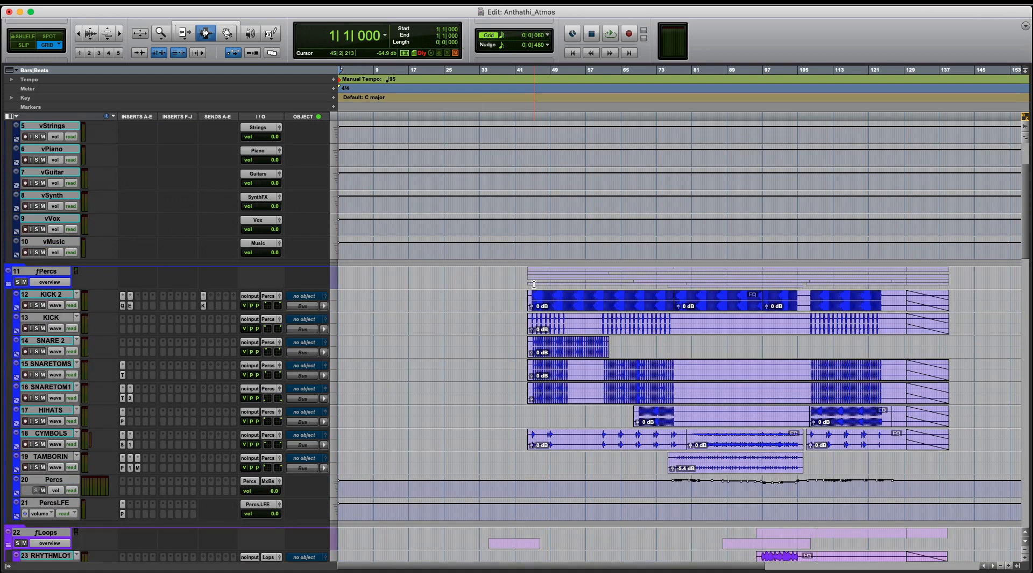
pyautogui.scroll(4, 533, 283)
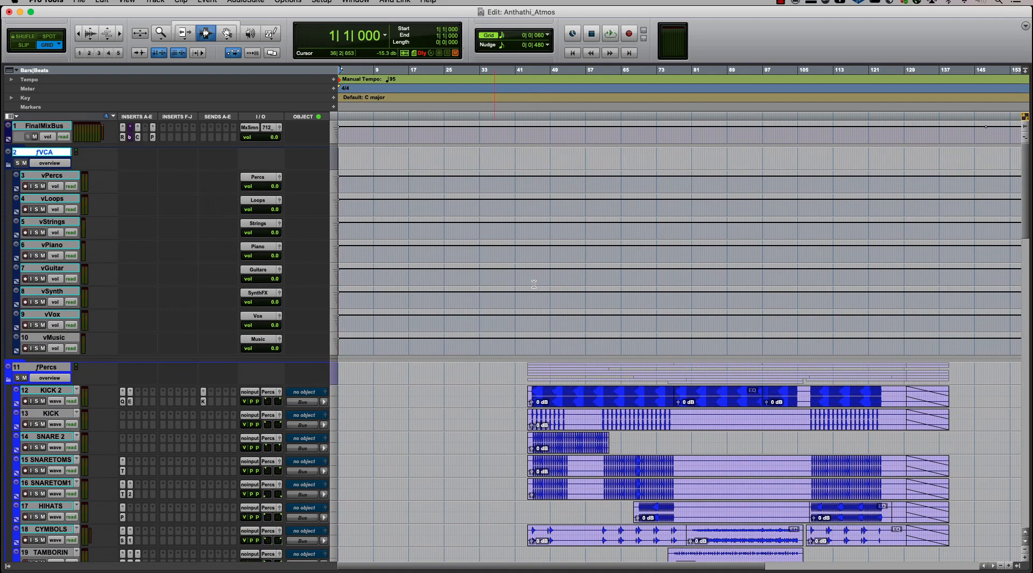
pyautogui.scroll(-4, 533, 284)
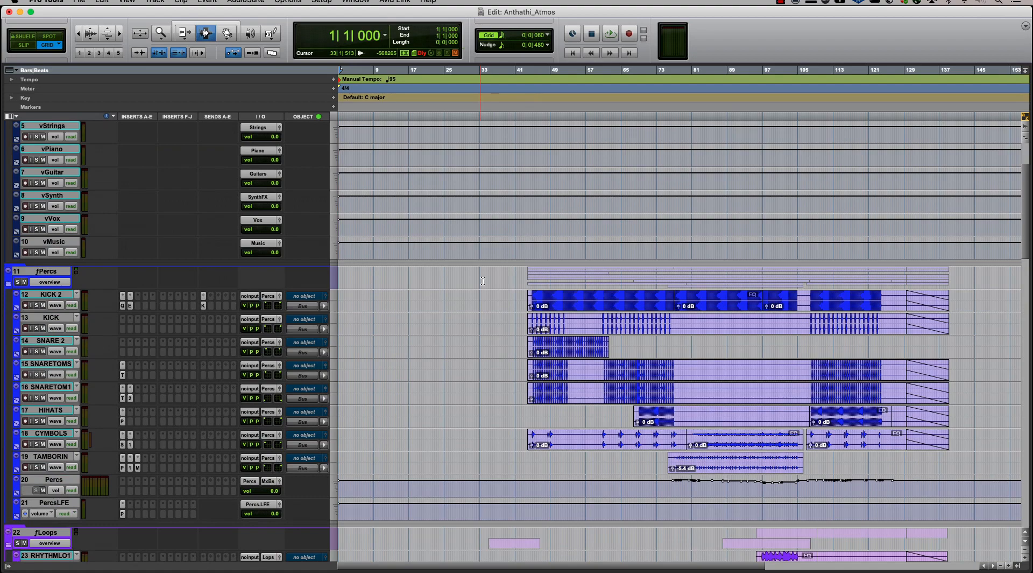
pyautogui.scroll(4, 483, 280)
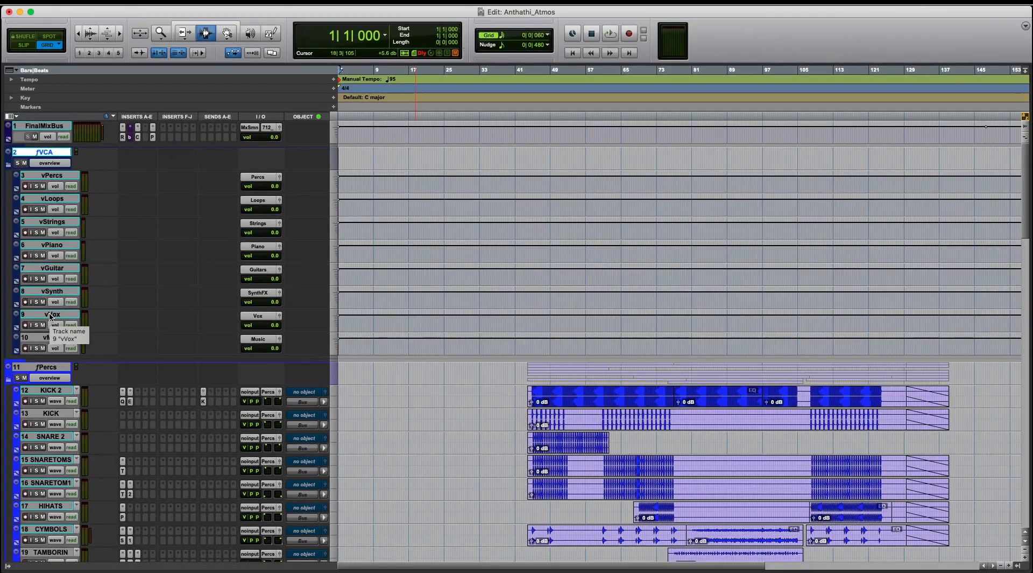
pyautogui.scroll(-5, 436, 371)
pyautogui.scroll(-10, 425, 365)
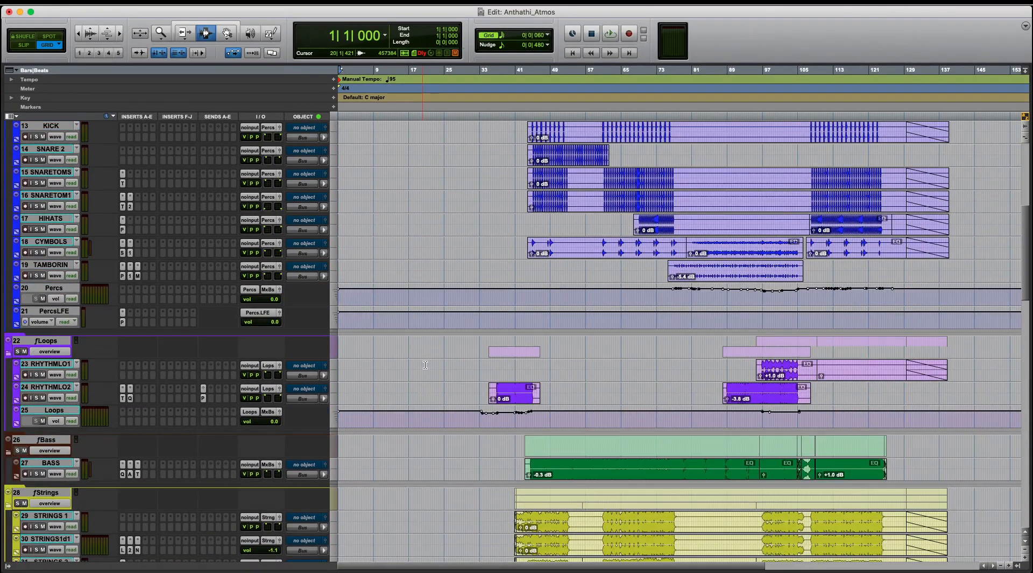
pyautogui.scroll(11, 425, 364)
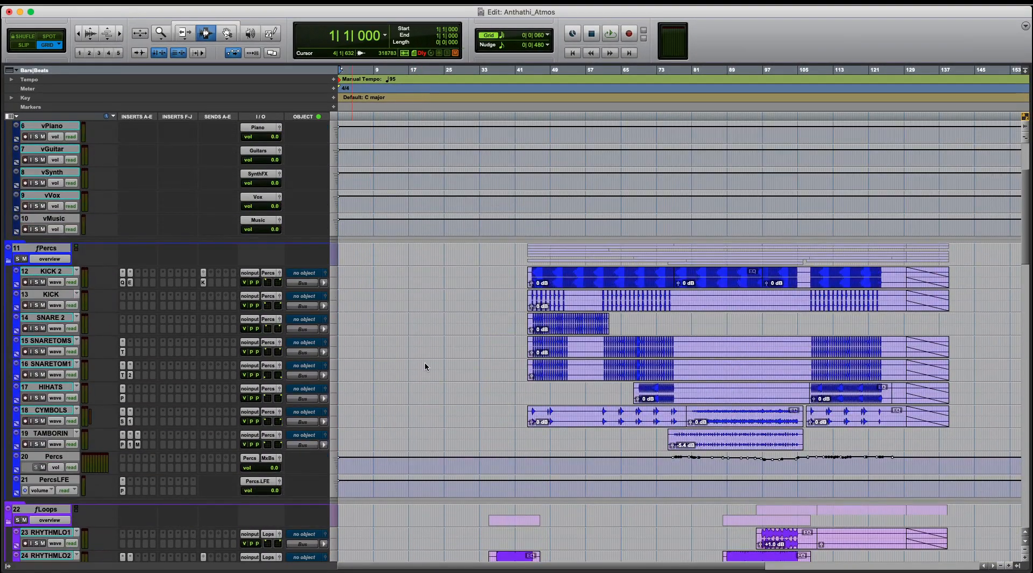
pyautogui.scroll(5, 425, 365)
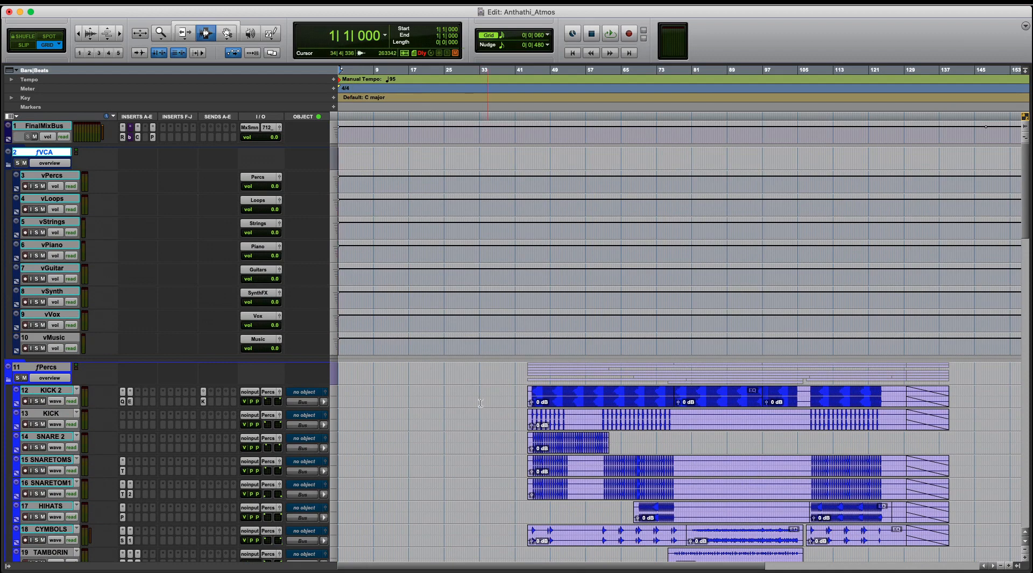
# Highlight the percussion tracks from KICK 2 to TAMBORIN, and compare the track groups with their VCA masters
pyautogui.moveTo(481, 388); pyautogui.dragTo(532, 554)
pyautogui.scroll(-6, 532, 554)
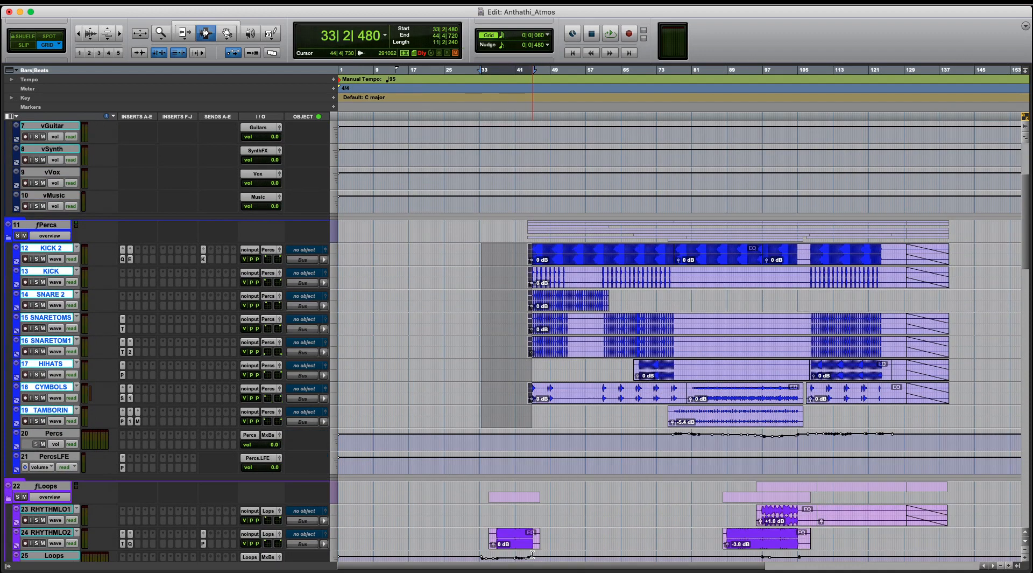
pyautogui.scroll(6, 343, 332)
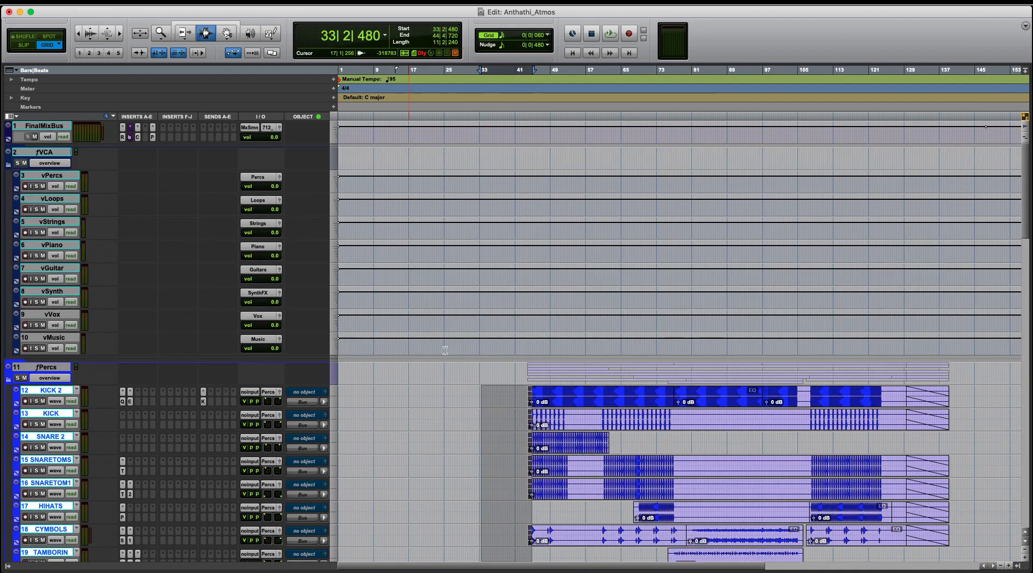
pyautogui.scroll(-14, 552, 368)
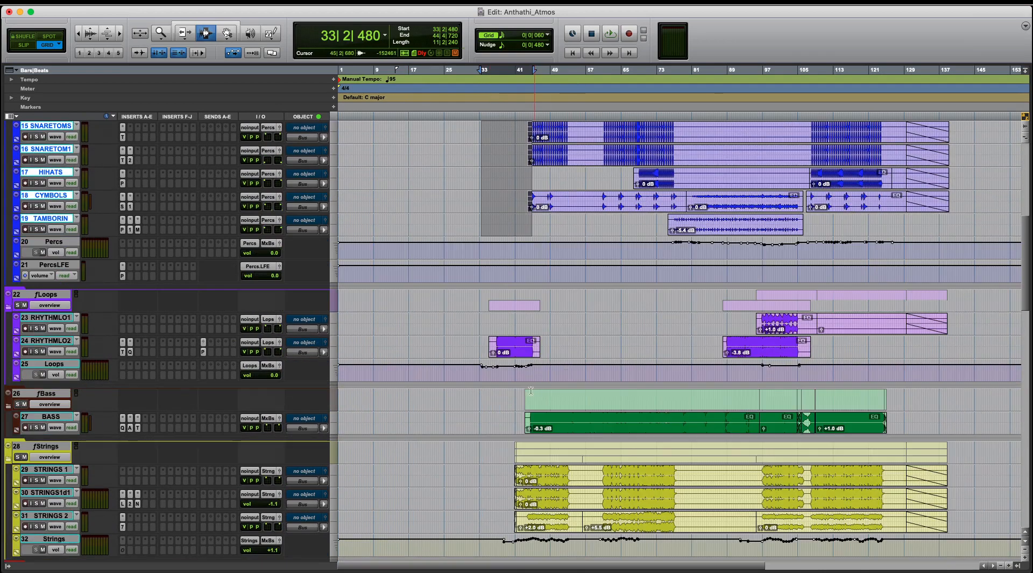
pyautogui.scroll(14, 517, 396)
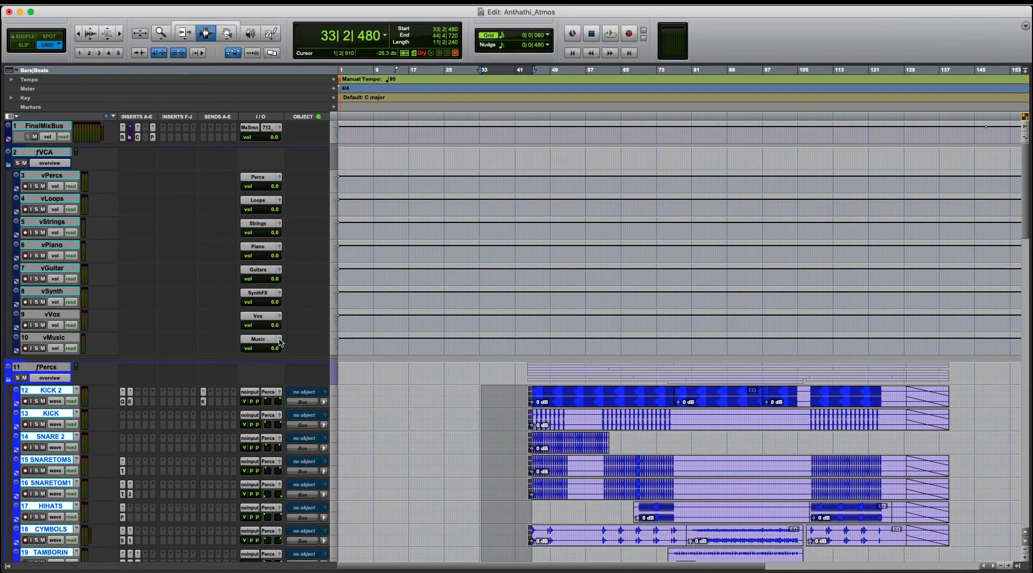
# Select a short time range across the VCA masters from vPercs to vSynth, and move the cursor to the vVox track
pyautogui.moveTo(392, 302); pyautogui.dragTo(372, 186)
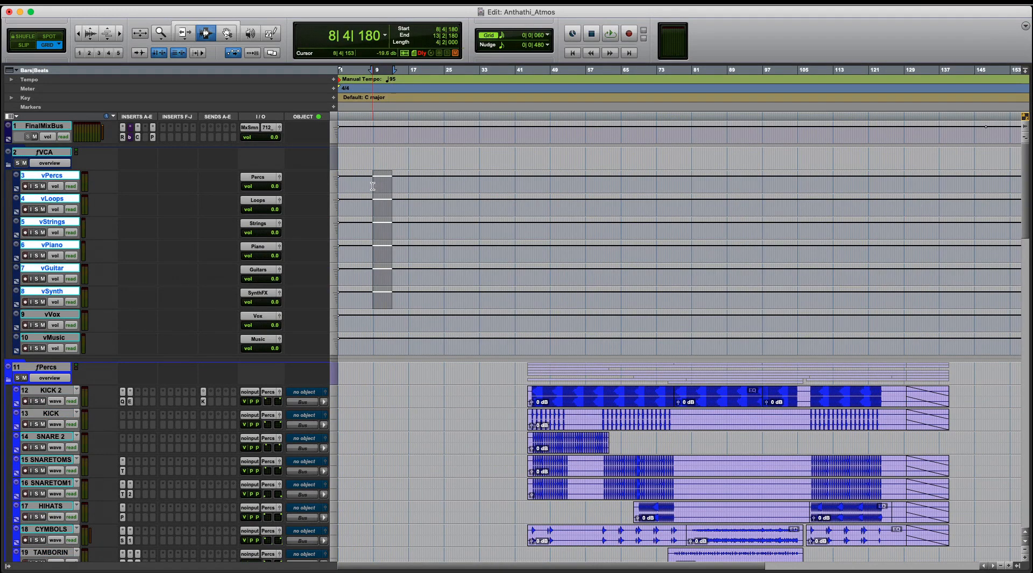
pyautogui.click(377, 322)
pyautogui.press('super+bracketleft')
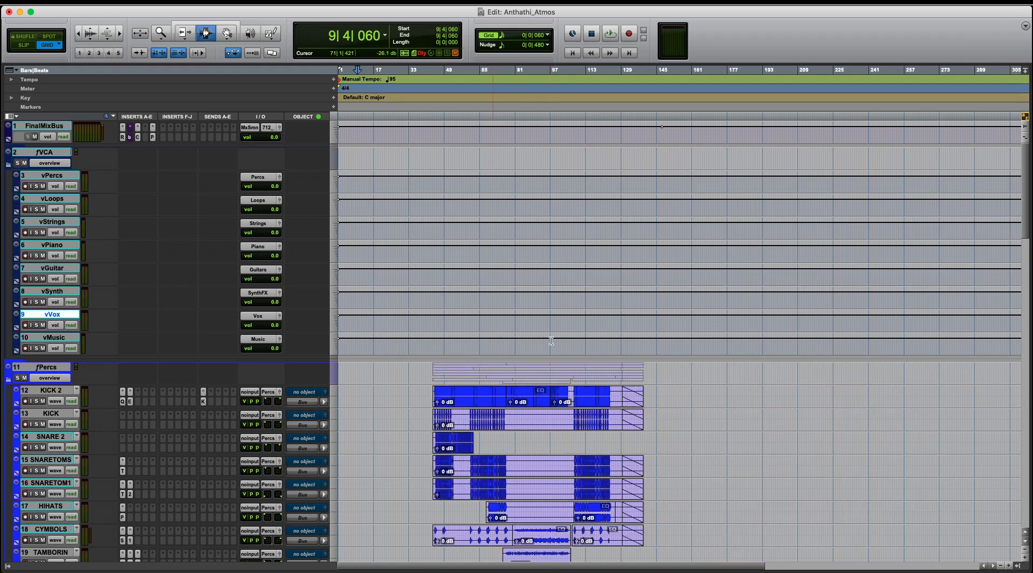
# Highlight the tracks from KICK 2 to CYMBOLS, and select the Percs aux track to inspect its output assignment
pyautogui.scroll(-3, 552, 340)
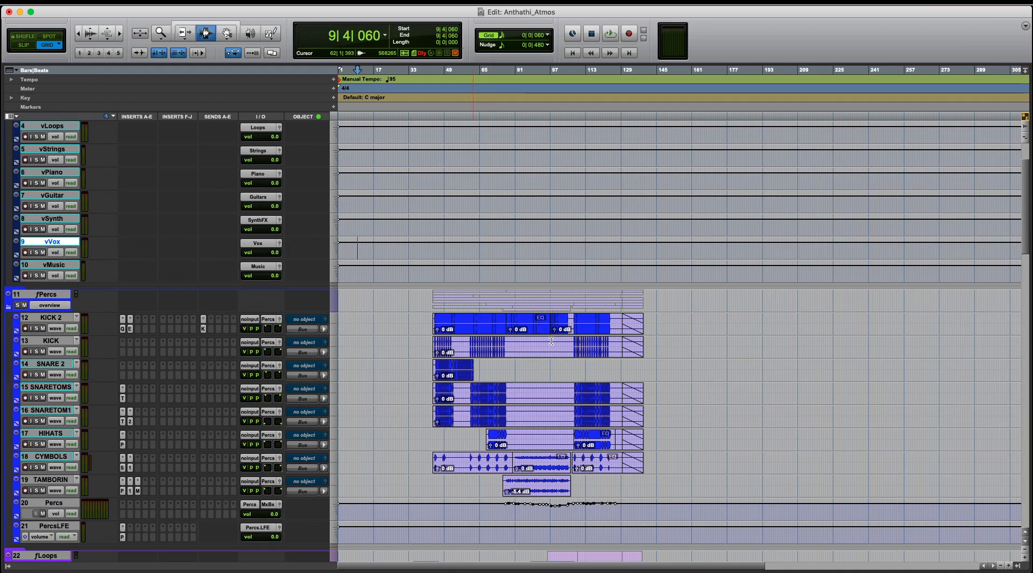
pyautogui.click(419, 326)
pyautogui.moveTo(419, 326); pyautogui.dragTo(506, 472)
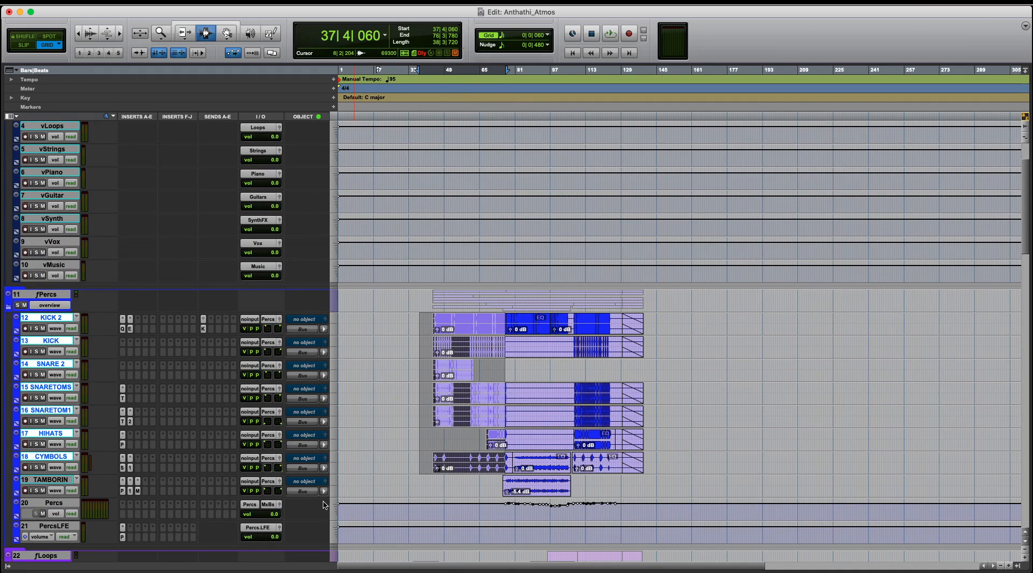
pyautogui.click(61, 503)
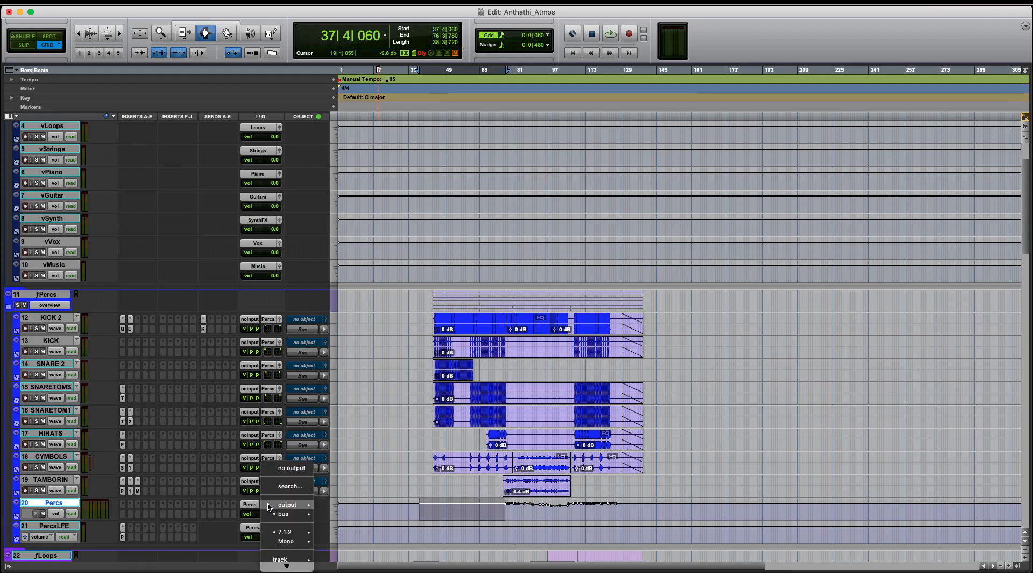
pyautogui.scroll(3, 140, 486)
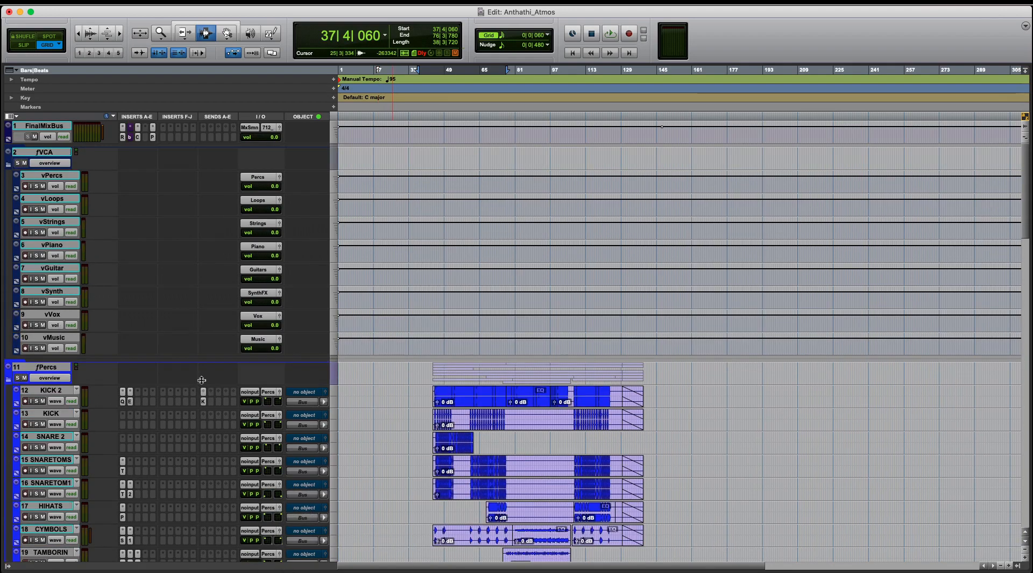
# Trace the group buses to the SubMix track in the MixProcess folder and back to FinalMixBus
pyautogui.scroll(-15, 333, 160)
pyautogui.scroll(-20, 333, 160)
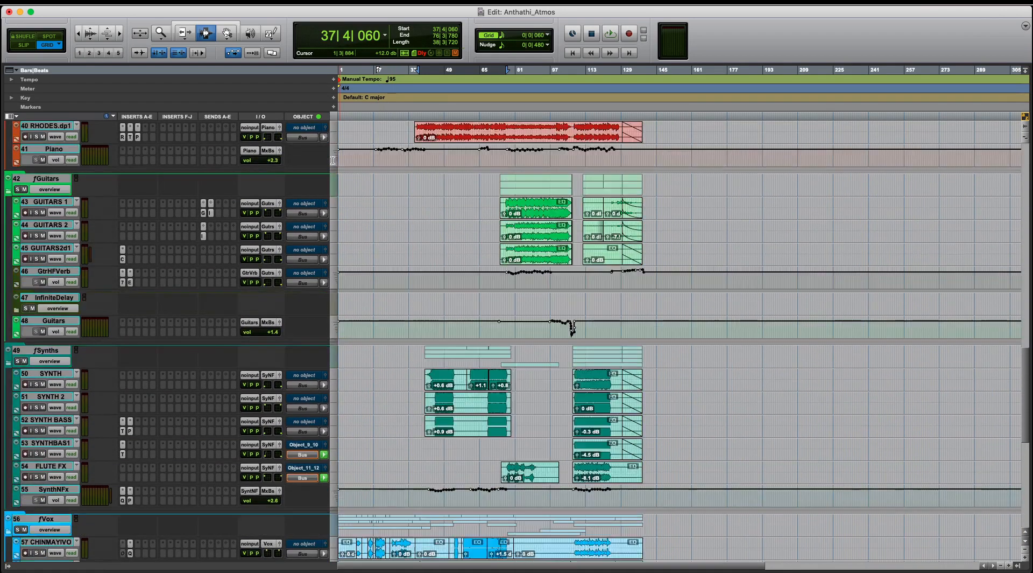
pyautogui.click(60, 463)
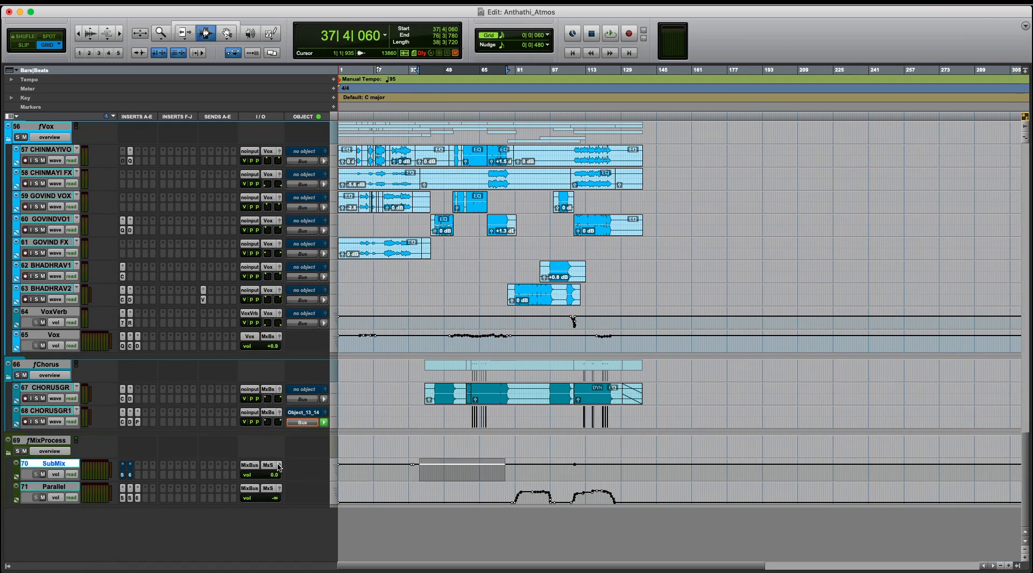
pyautogui.scroll(3, 279, 466)
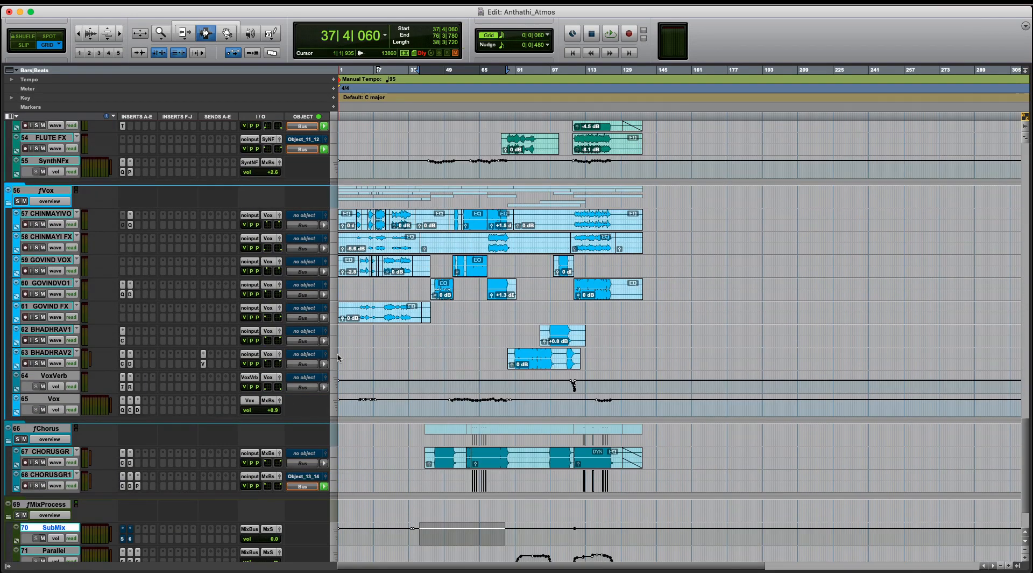
pyautogui.scroll(20, 366, 305)
pyautogui.scroll(15, 399, 217)
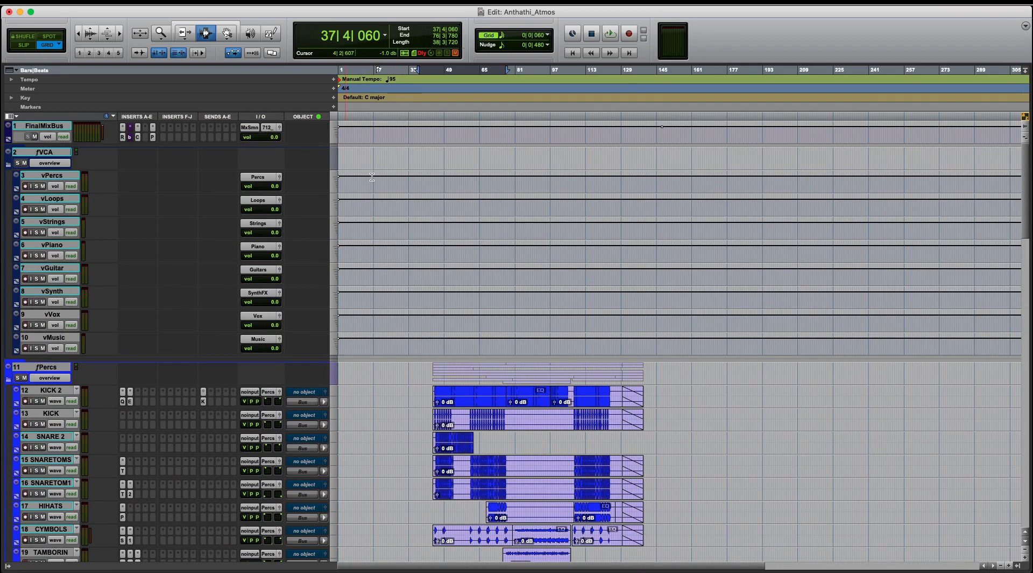
# Mark a range of about 16 bars on the Percs aux track, and review its path through MixProcess to FinalMixBus
pyautogui.scroll(-10, 377, 215)
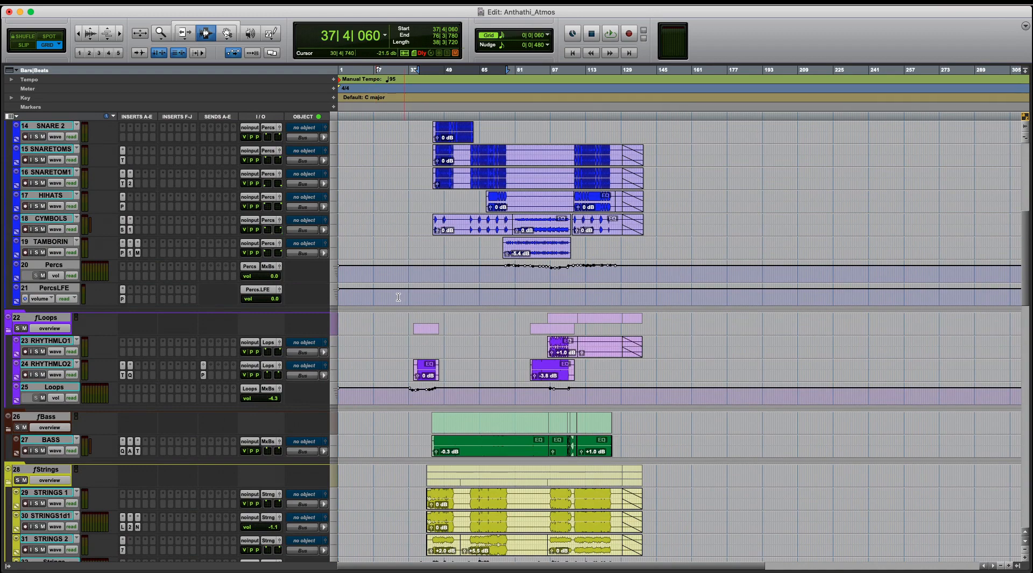
pyautogui.moveTo(385, 273); pyautogui.dragTo(423, 274)
pyautogui.scroll(10, 422, 274)
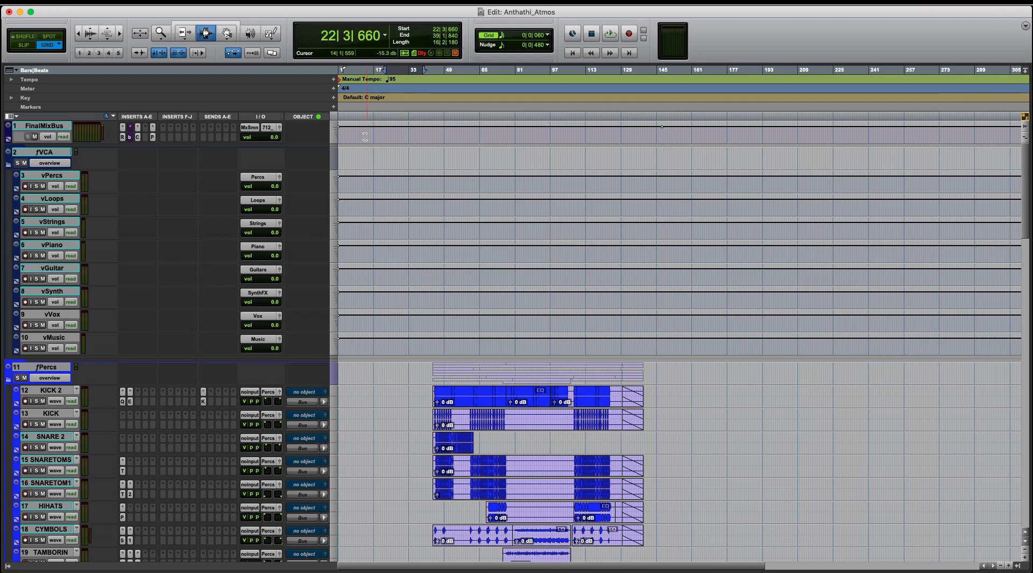
pyautogui.scroll(-8, 382, 258)
pyautogui.scroll(1, 396, 376)
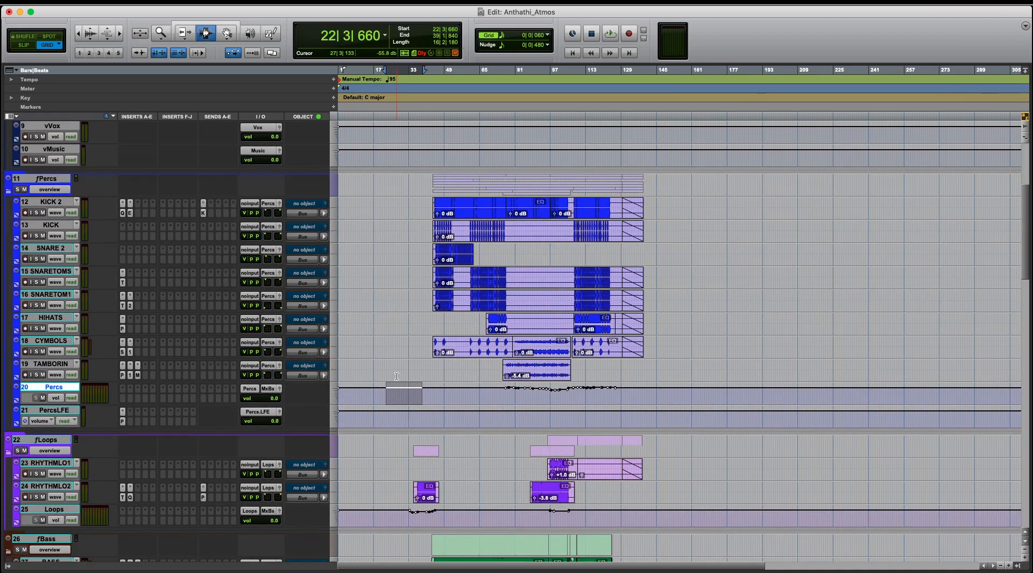
pyautogui.scroll(-15, 397, 376)
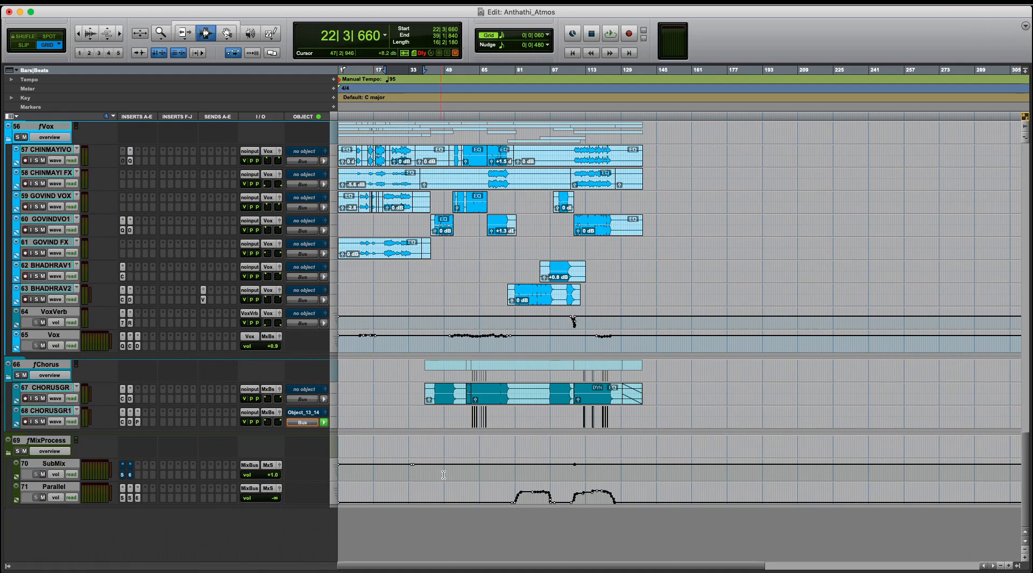
pyautogui.scroll(10, 444, 474)
pyautogui.scroll(20, 444, 474)
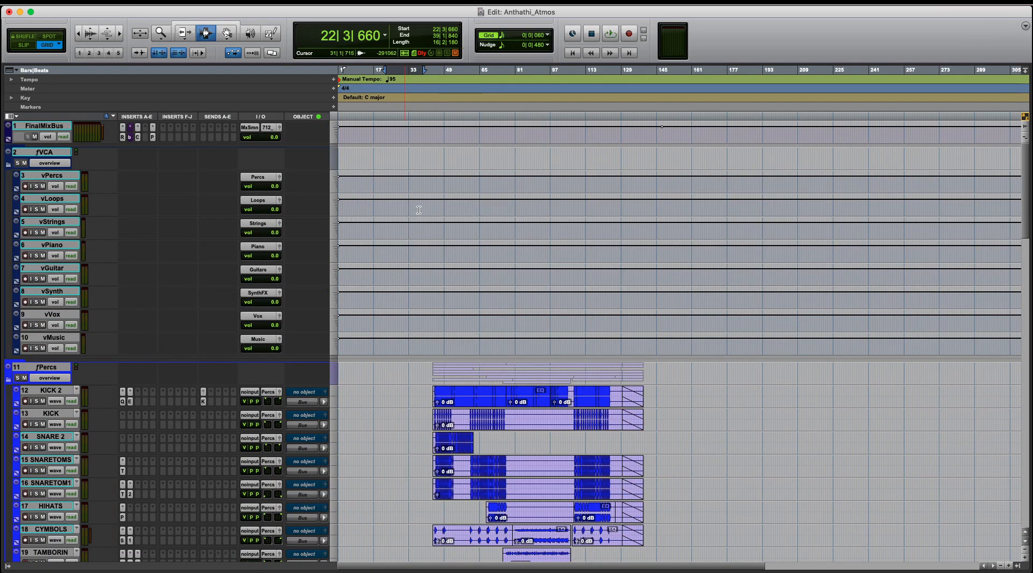
# Examine the aux tracks and outputs of each group in order, from percussion through strings, piano, guitars, synths and vocals to MixProcess
pyautogui.scroll(-5, 420, 226)
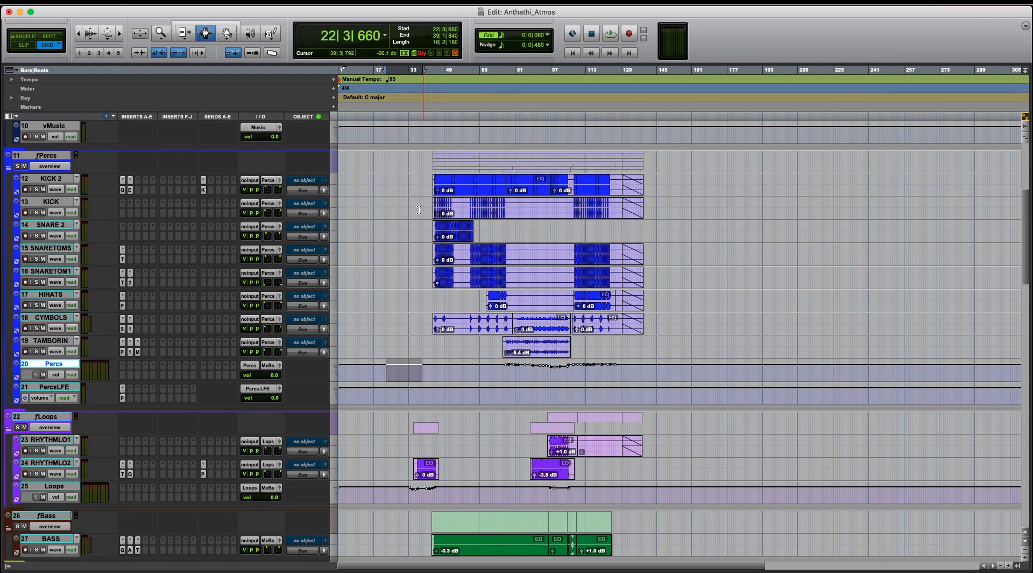
pyautogui.scroll(-4, 419, 209)
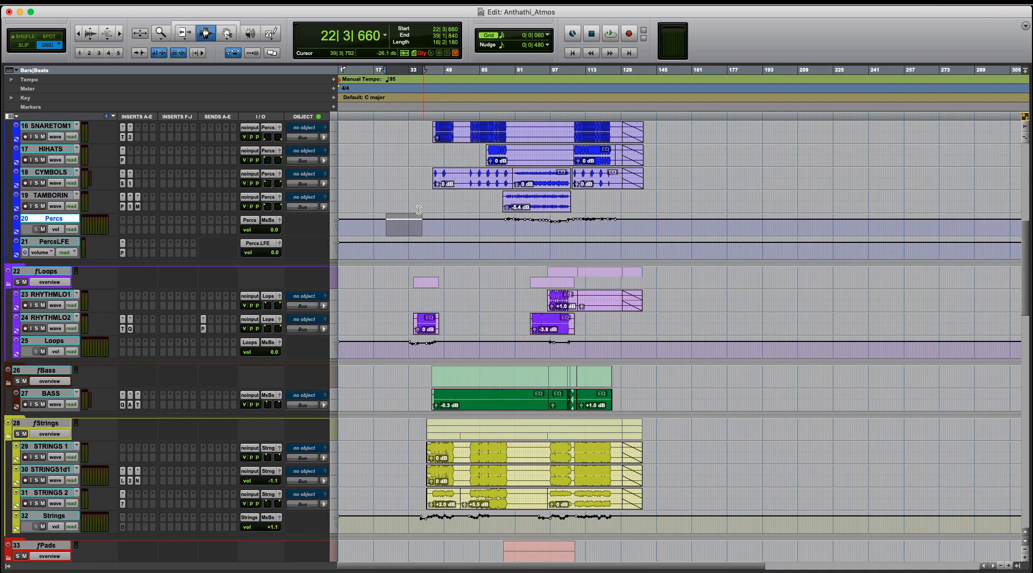
pyautogui.scroll(4, 418, 209)
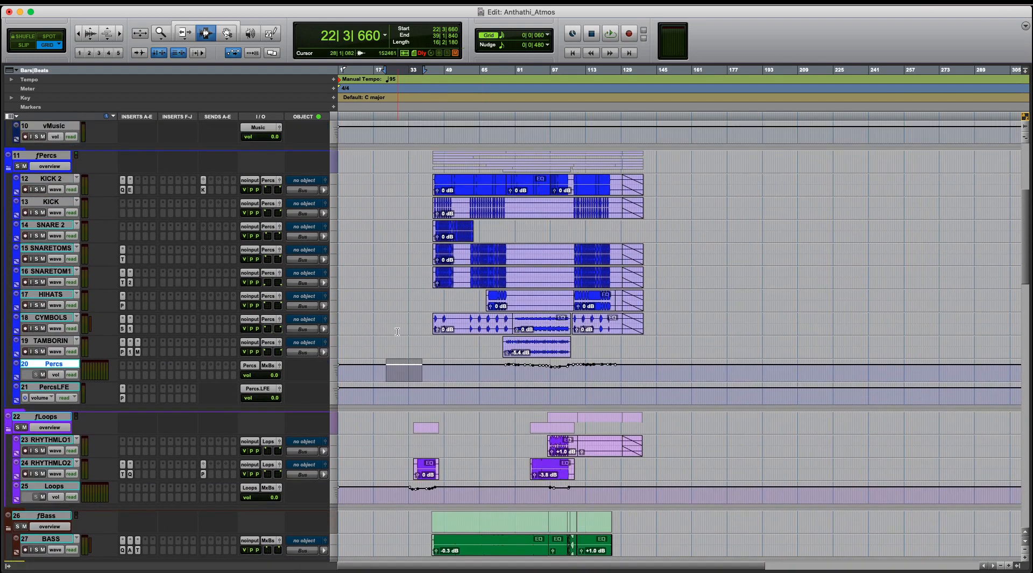
pyautogui.scroll(-4, 397, 332)
pyautogui.scroll(-3, 397, 331)
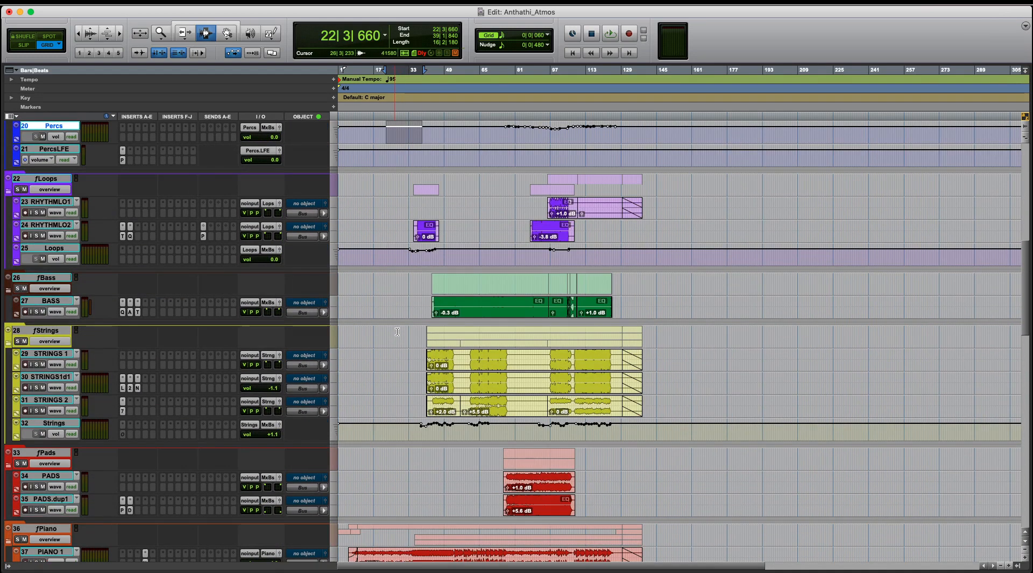
pyautogui.scroll(-4, 397, 331)
pyautogui.scroll(-2, 394, 393)
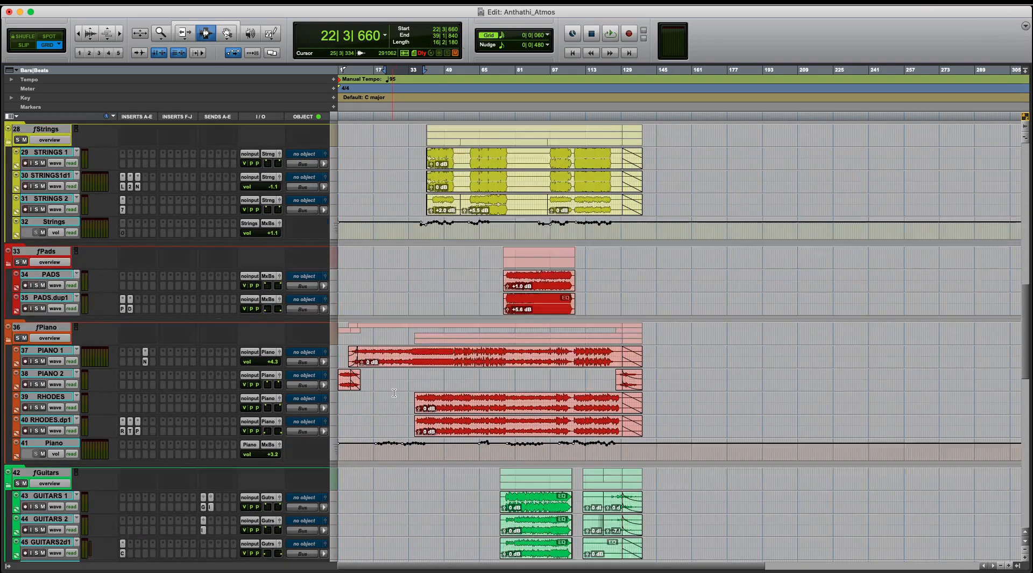
pyautogui.scroll(-2, 394, 393)
pyautogui.scroll(-4, 394, 393)
pyautogui.scroll(-2, 394, 393)
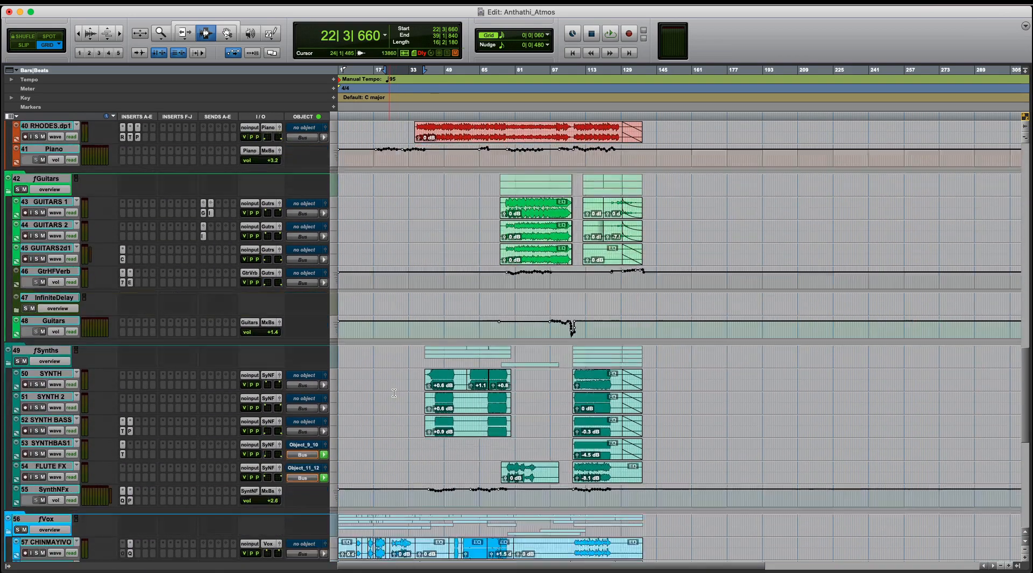
pyautogui.scroll(-2, 394, 393)
pyautogui.scroll(-3, 371, 416)
pyautogui.scroll(-4, 371, 416)
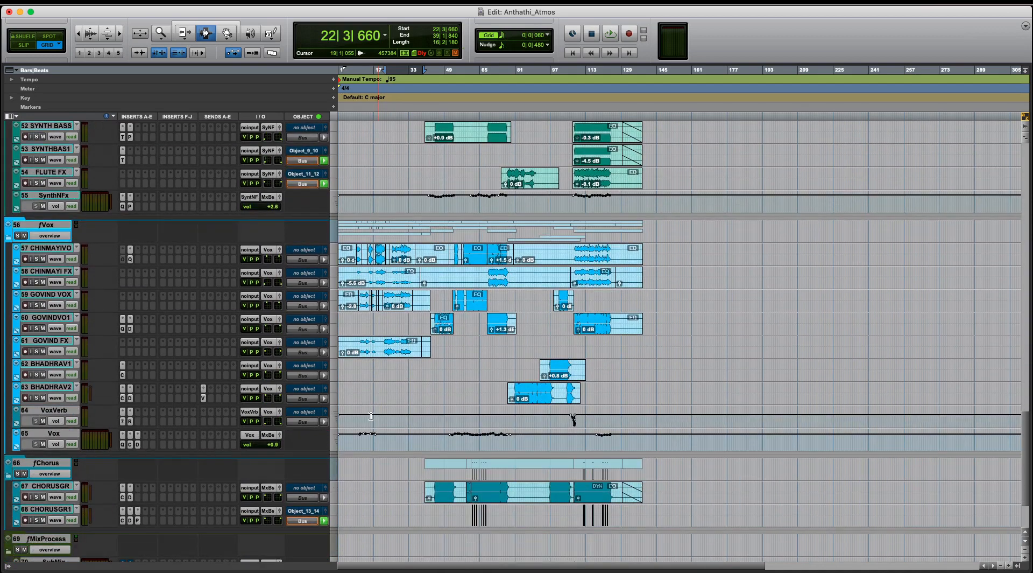
pyautogui.scroll(-4, 372, 416)
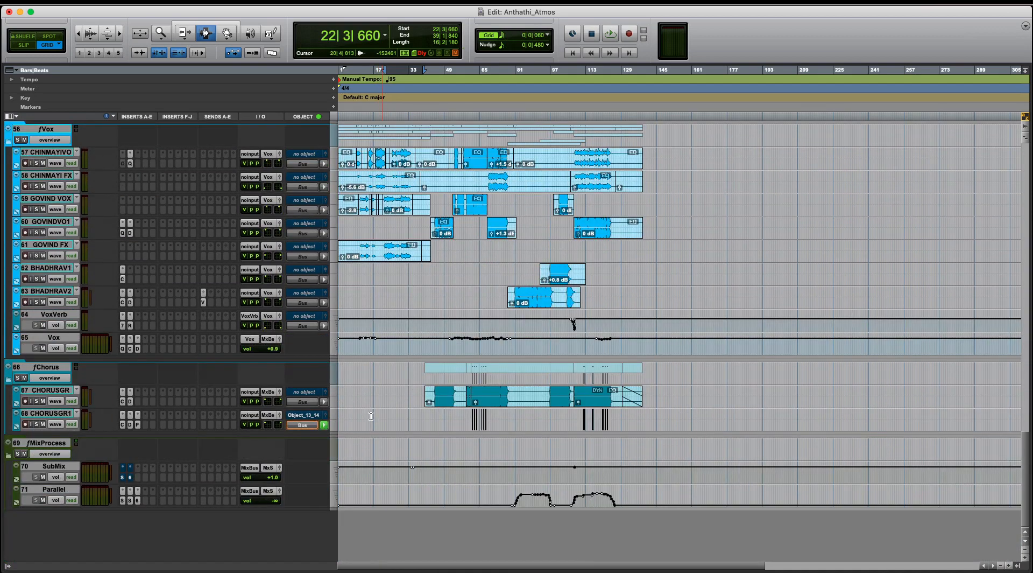
# Return the playback position to the session start and solo the Piano folder track
pyautogui.press('Return')
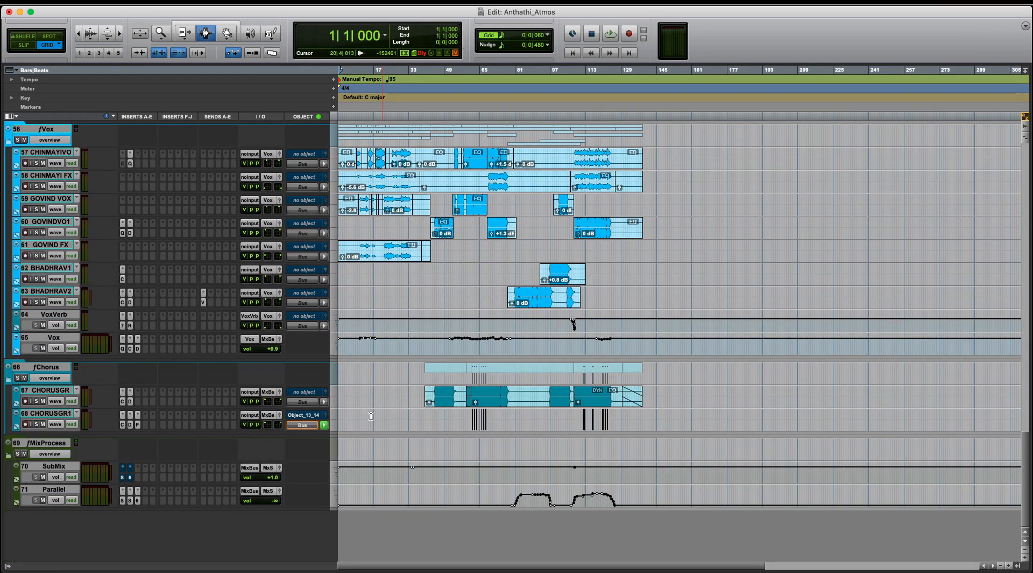
pyautogui.press('t')
pyautogui.press('t')
pyautogui.press('t')
pyautogui.scroll(20, 436, 371)
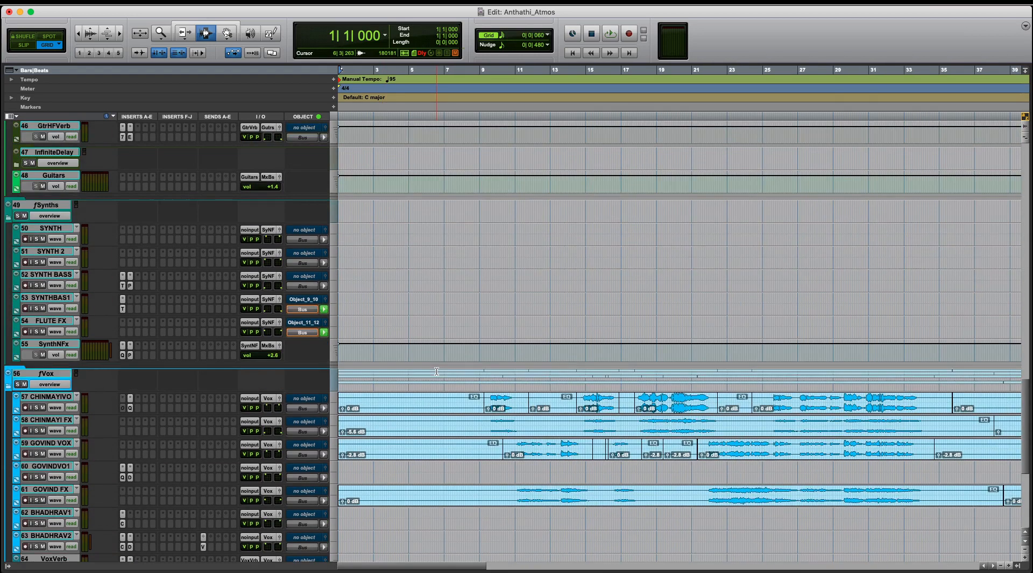
pyautogui.scroll(-7, 436, 371)
pyautogui.press('r')
pyautogui.press('r')
pyautogui.press('r')
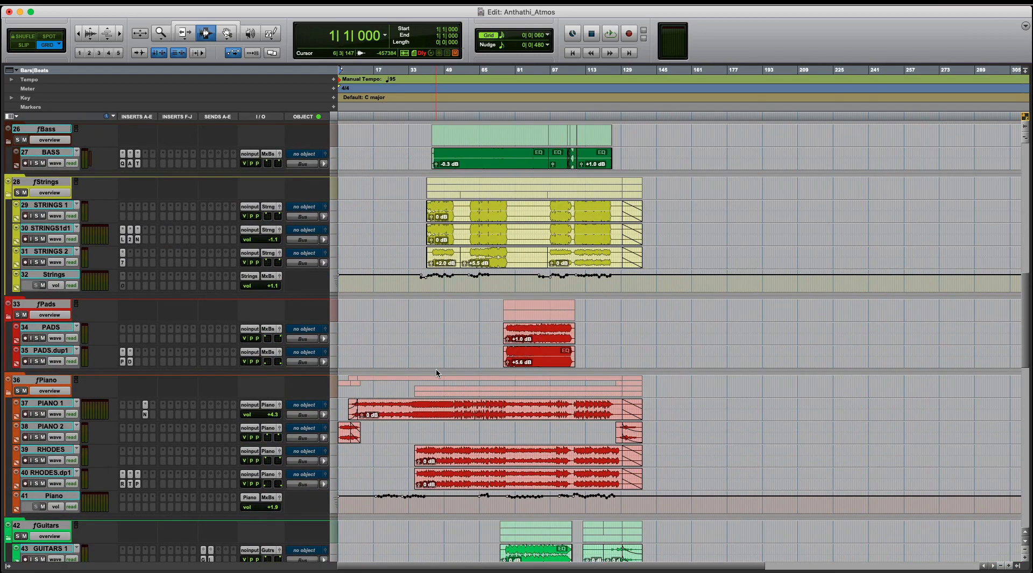
pyautogui.click(18, 390)
pyautogui.click(372, 431)
pyautogui.press('Return')
# Open the output panner window of the PIANO 2 track with the timeline magnified around its first clip
pyautogui.press('t')
pyautogui.press('t')
pyautogui.click(279, 427)
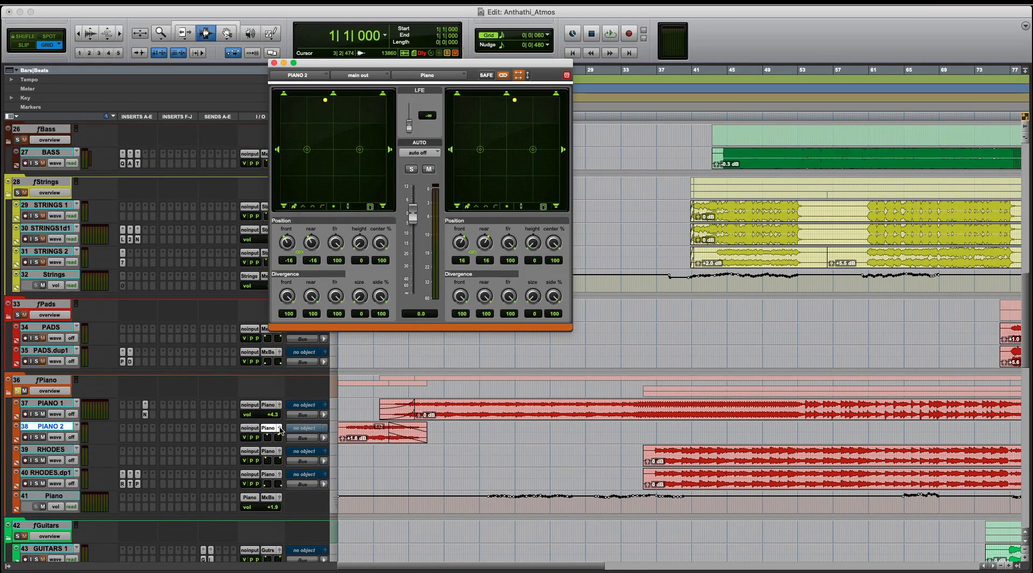
# Pan the PIANO 2 channels fully apart to -100 and 100, and play the track from bar 2 to hear the result
pyautogui.click(284, 119)
pyautogui.click(348, 435)
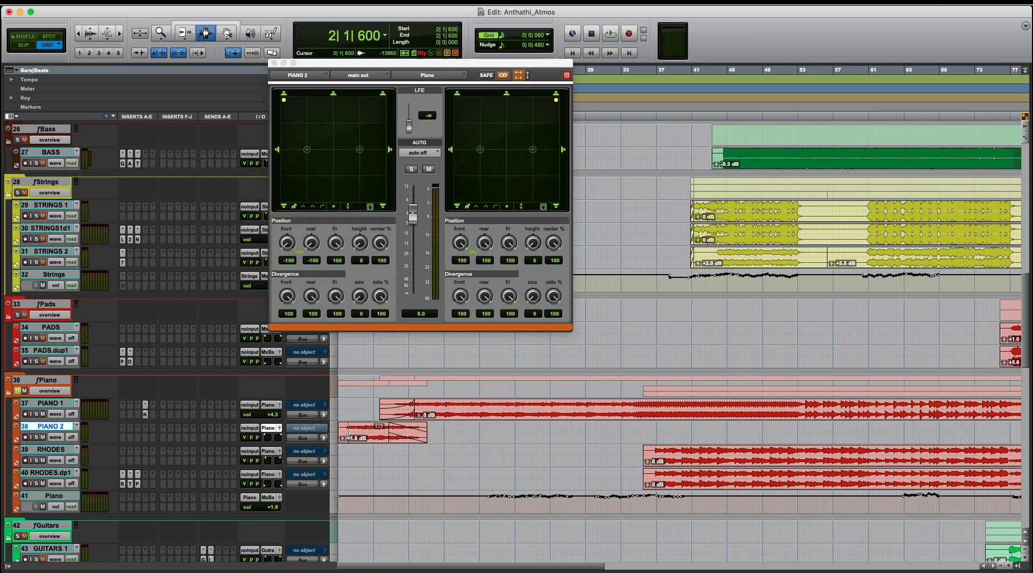
pyautogui.press('space')
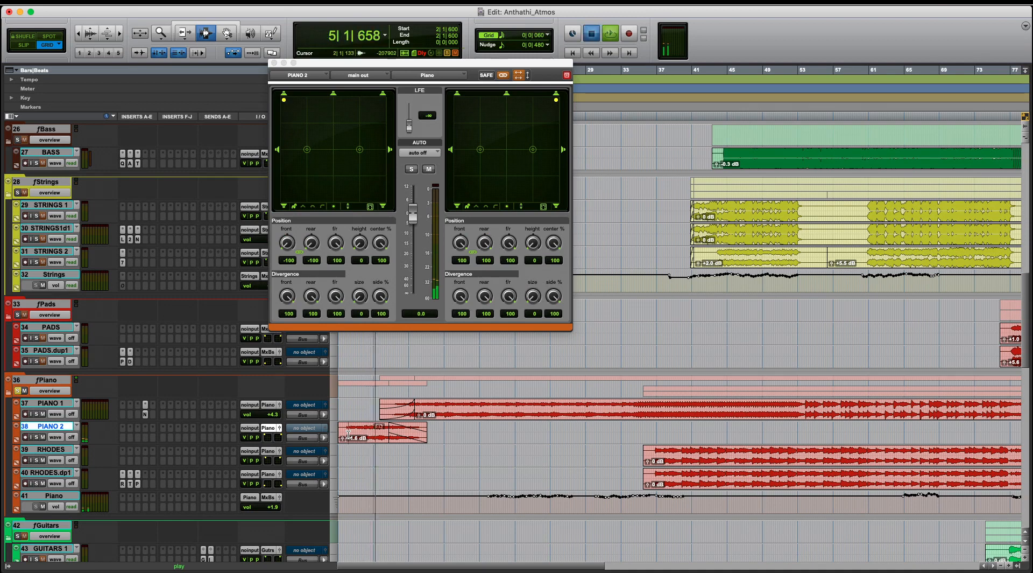
pyautogui.press('space')
# Set the automation mode to read on all tracks, and place the cursor in bar 4 of the PIANO 2 clip
pyautogui.click(419, 152)
pyautogui.keyDown('alt'); pyautogui.click(419, 160); pyautogui.keyUp('alt')
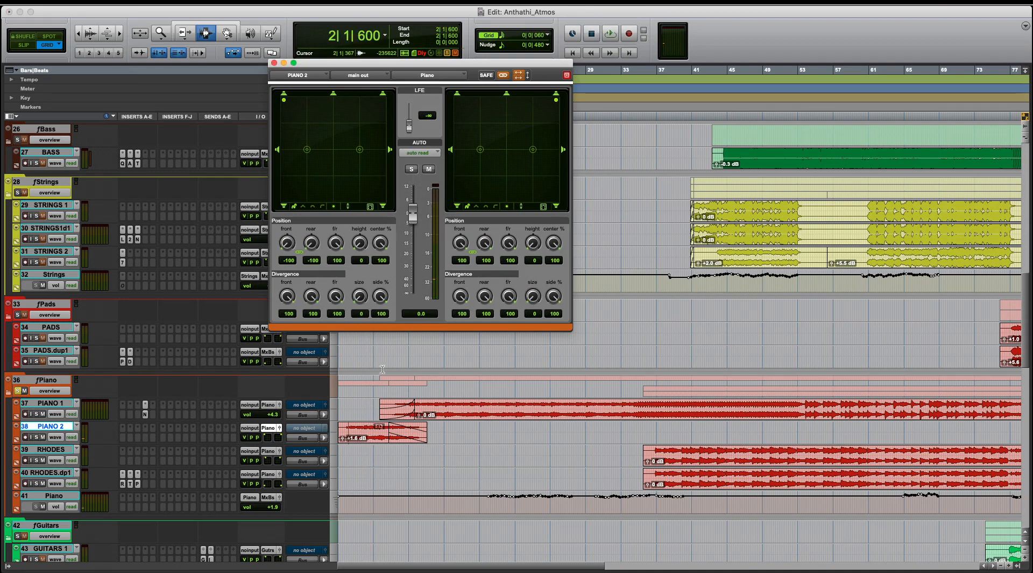
pyautogui.click(370, 427)
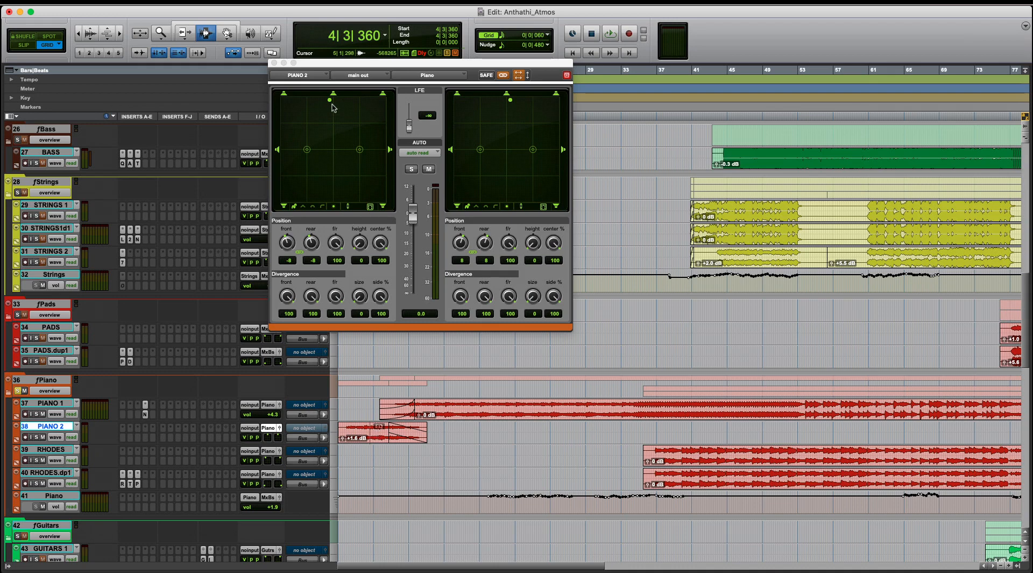
# Pan the PIANO 2 channels to -64 and 64 with front-rear at 66, close the panner, and place the cursor in bar 3
pyautogui.moveTo(330, 101); pyautogui.dragTo(301, 114)
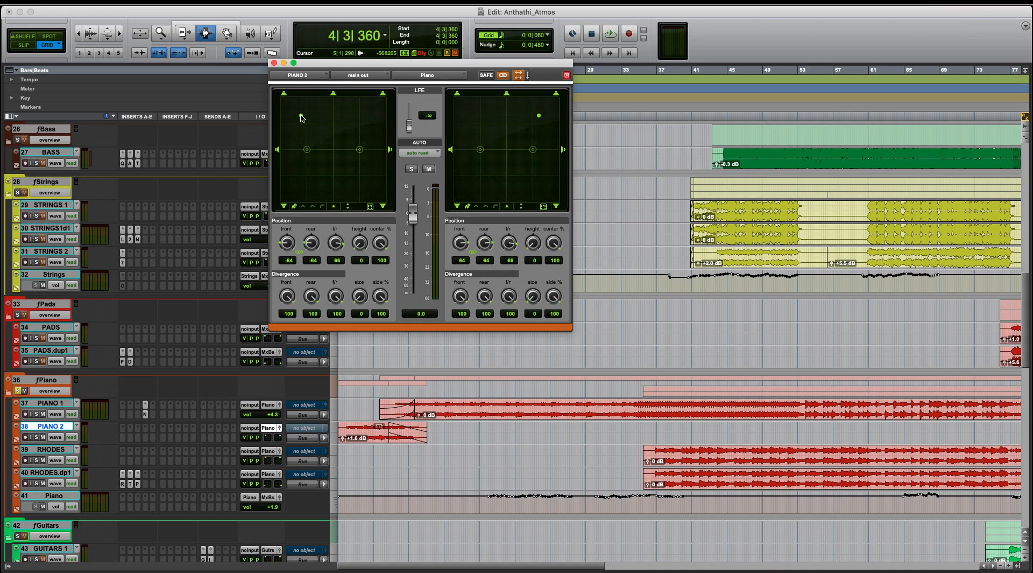
pyautogui.click(365, 445)
pyautogui.click(360, 430)
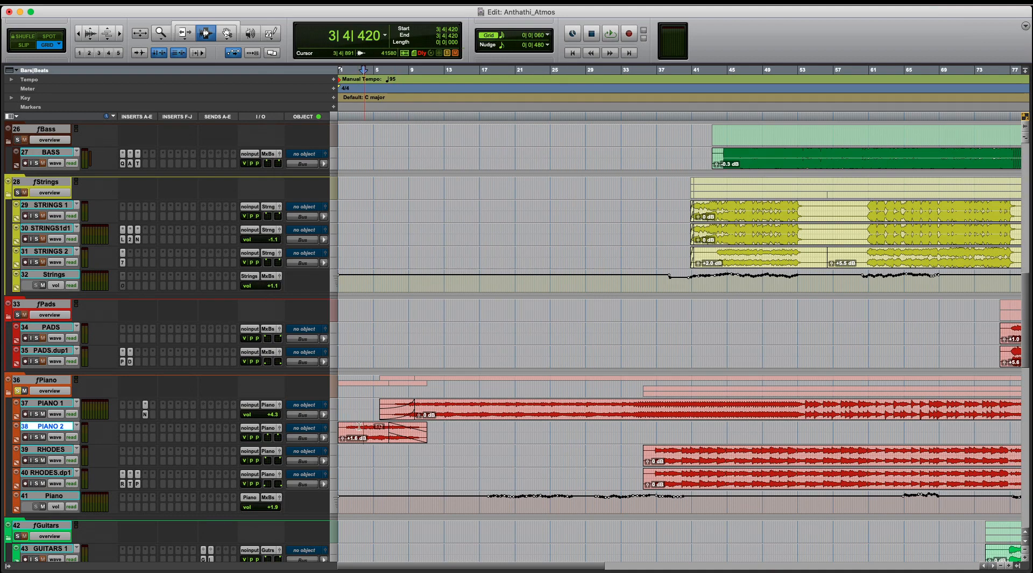
pyautogui.click(363, 434)
# Mark a section of the PIANO 1 clip from bar 7, and inspect the track's NUGEN Halo Upmix insert
pyautogui.moveTo(360, 409); pyautogui.dragTo(397, 409)
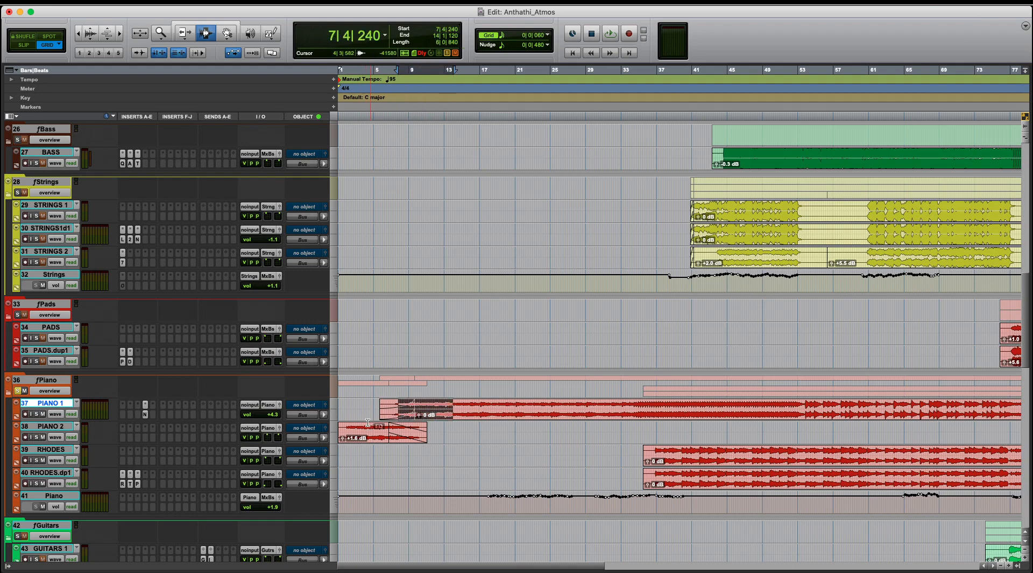
pyautogui.click(451, 415)
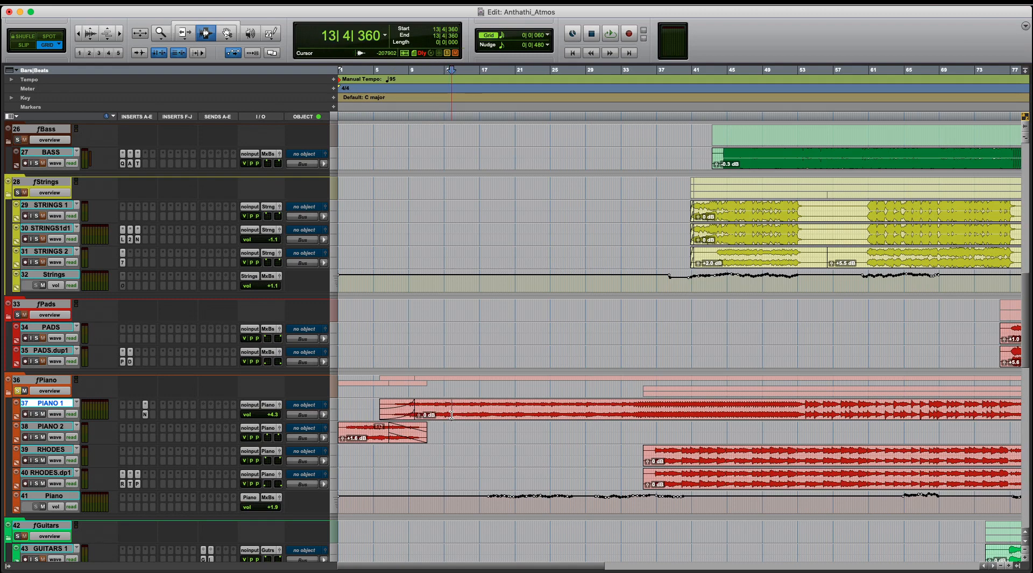
pyautogui.click(146, 413)
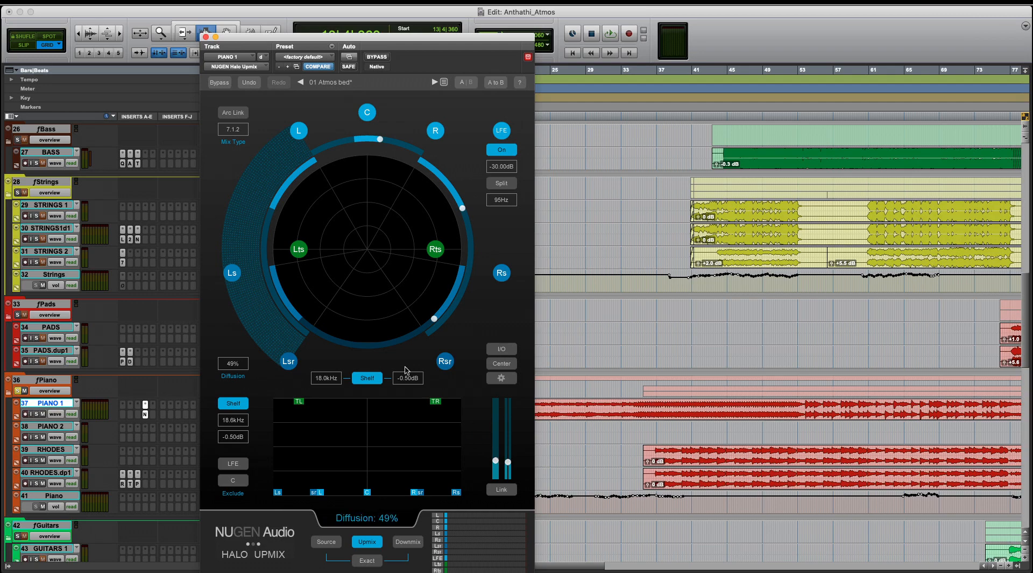
pyautogui.moveTo(246, 211); pyautogui.dragTo(246, 210)
pyautogui.click(206, 37)
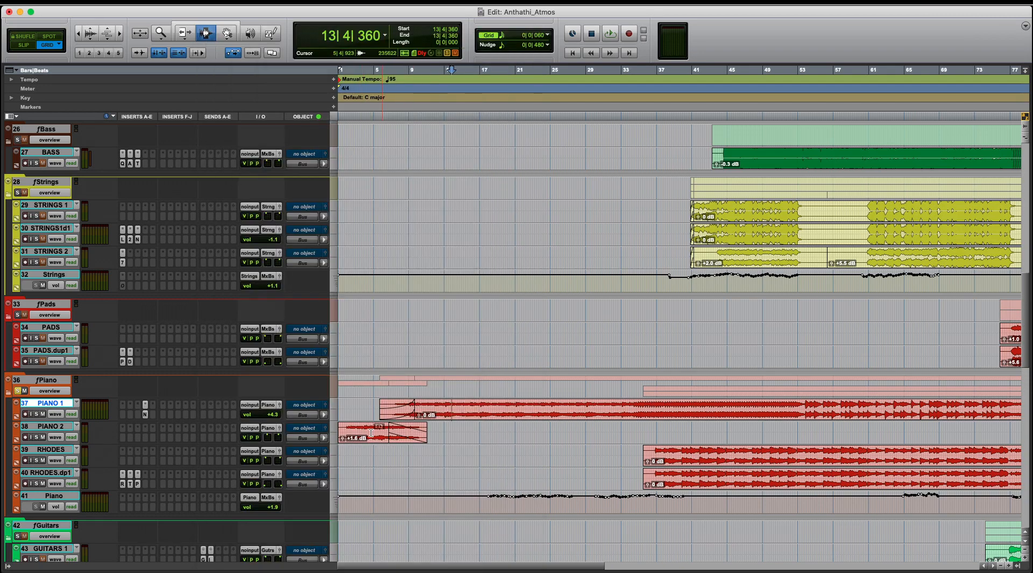
# Mark the PIANO 2 clip from bar 4 and the PIANO 1 clip from bar 7 to compare the handover between them
pyautogui.click(371, 433)
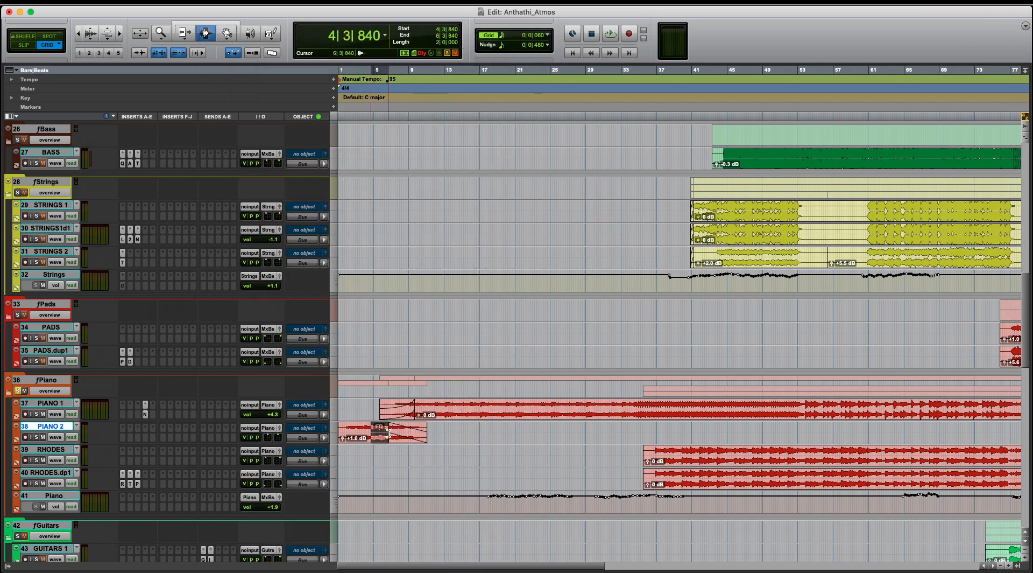
pyautogui.moveTo(399, 409); pyautogui.dragTo(442, 409)
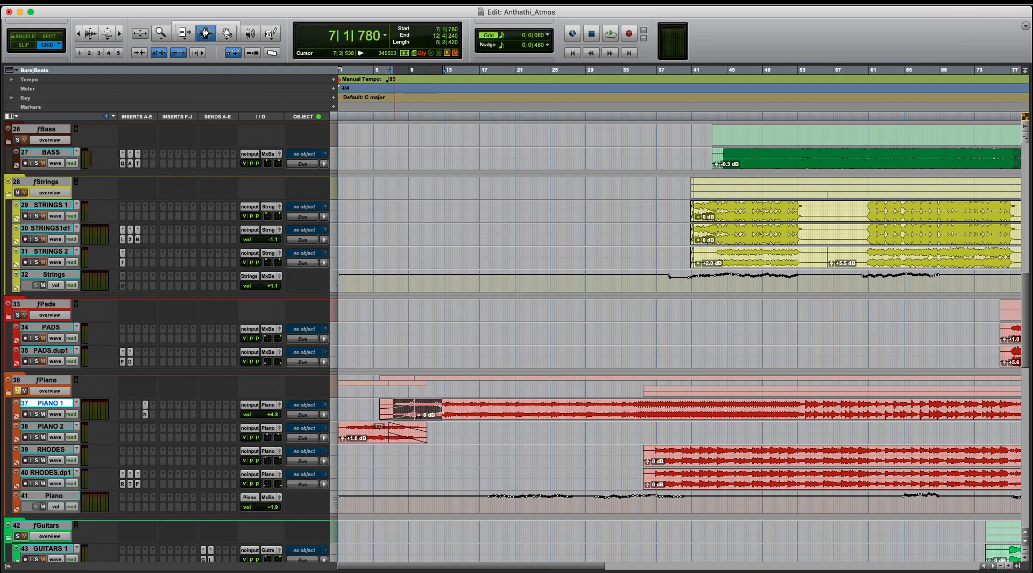
pyautogui.click(384, 431)
pyautogui.click(373, 430)
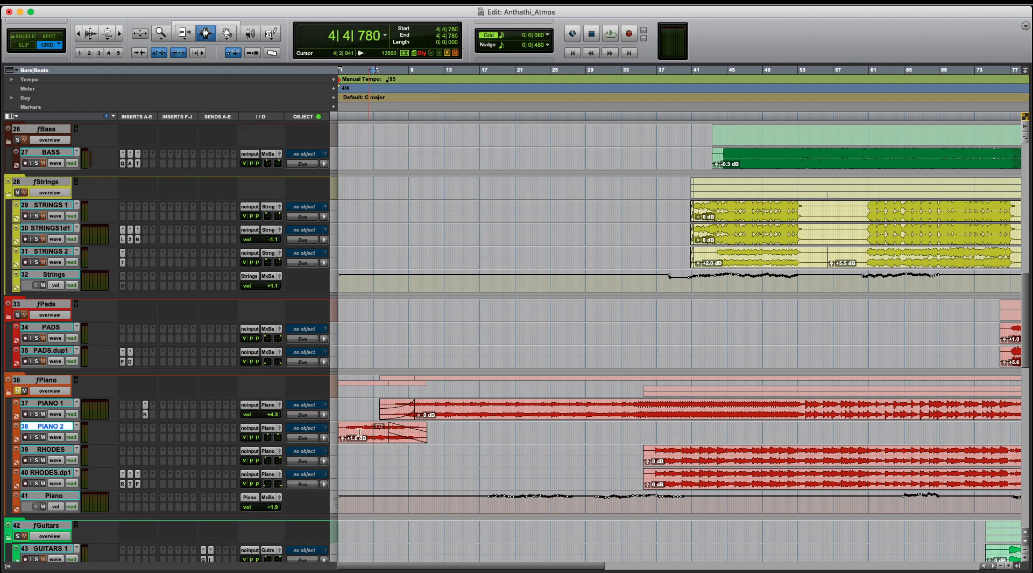
# Play the soloed piano tracks from bar 3 through the transition from PIANO 2 to PIANO 1, and stop playback
pyautogui.click(359, 432)
pyautogui.press('space')
pyautogui.press('space')
pyautogui.press('space')
pyautogui.press('super+Tab')
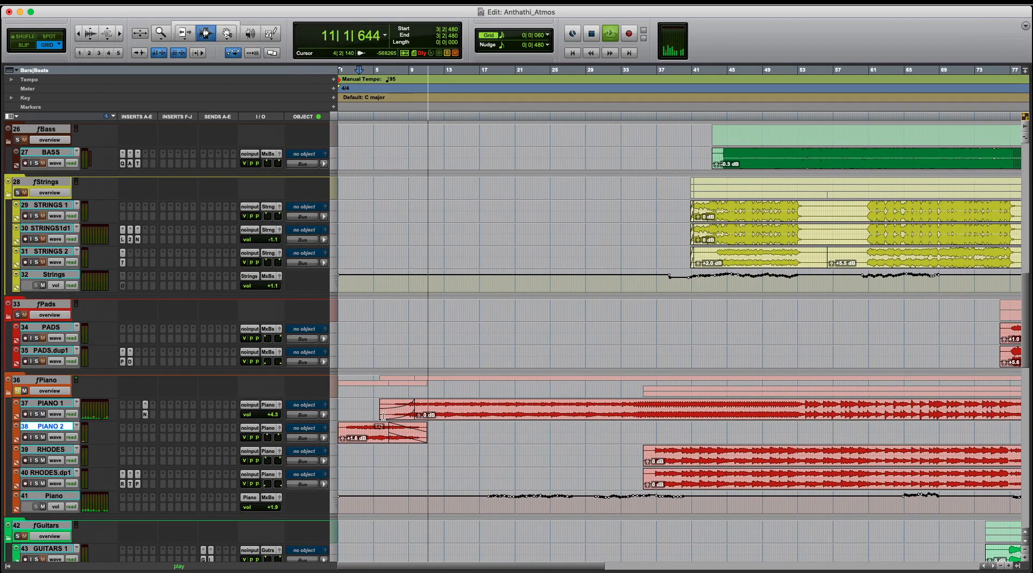
pyautogui.press('space')
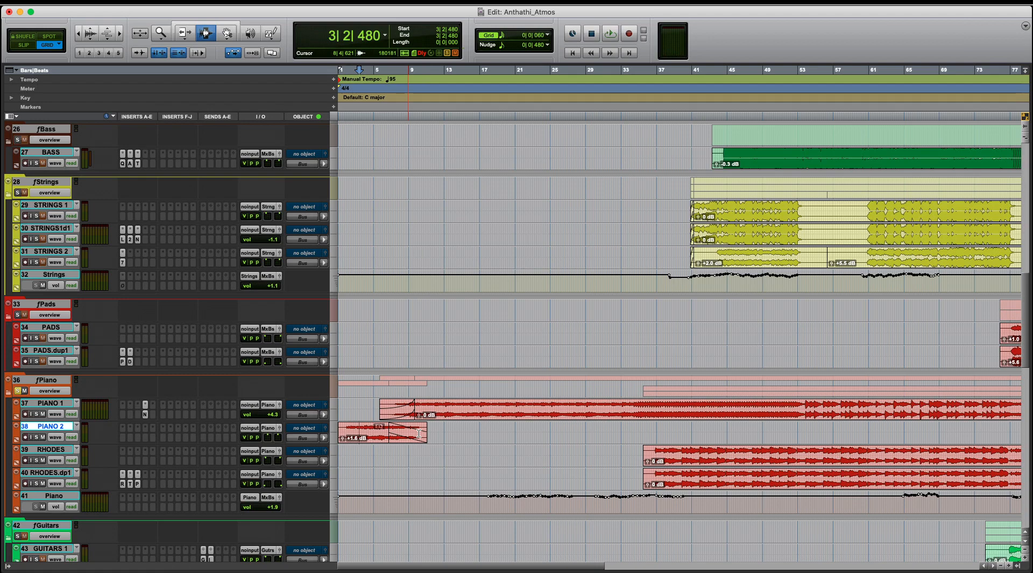
# Check the volume automation on all tracks, return to the waveform view, and place the cursor in bar 8 of PIANO 1
pyautogui.hotkey('ctrl', 'alt', '-')
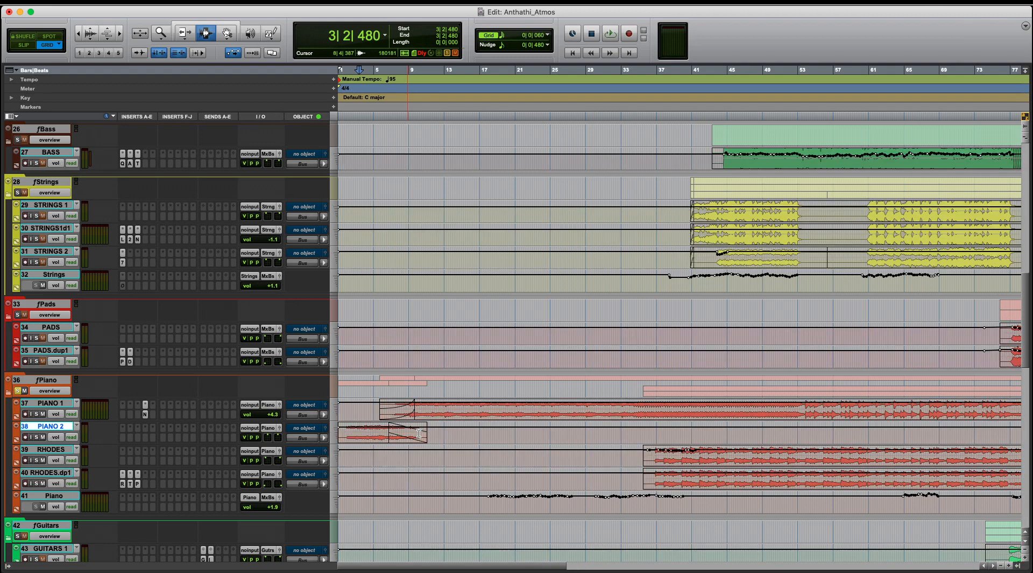
pyautogui.hotkey('ctrl', 'alt', '-')
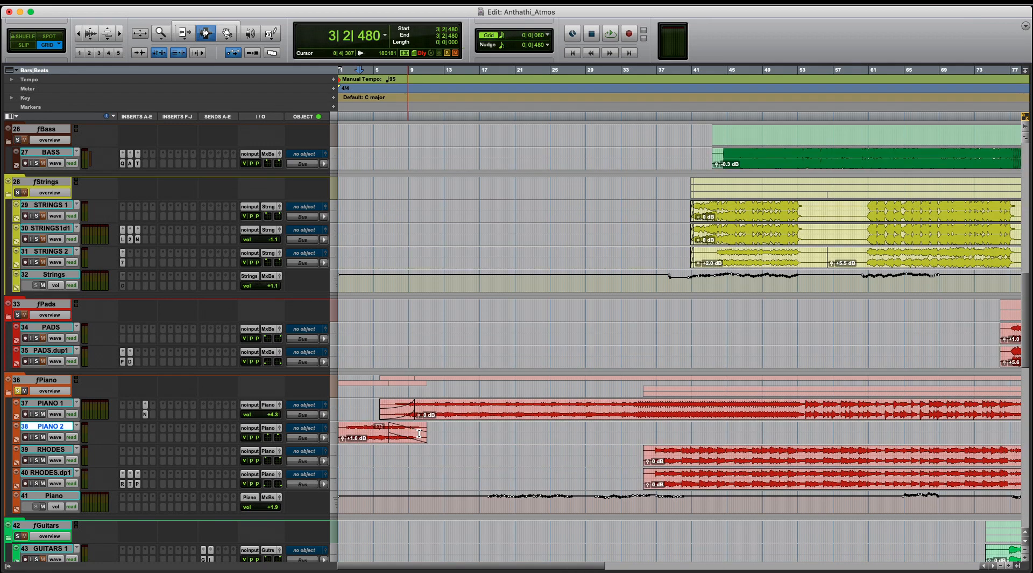
pyautogui.click(404, 408)
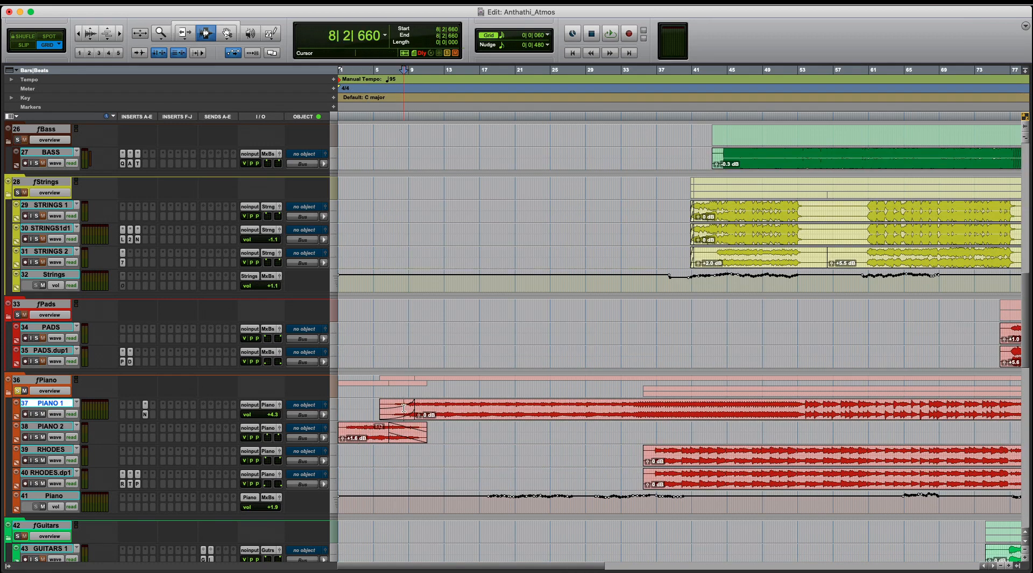
# Unsolo the Piano folder track, and select the overlap of the PIANO 1 and PIANO 2 clips starting in bar 6
pyautogui.scroll(3, 404, 408)
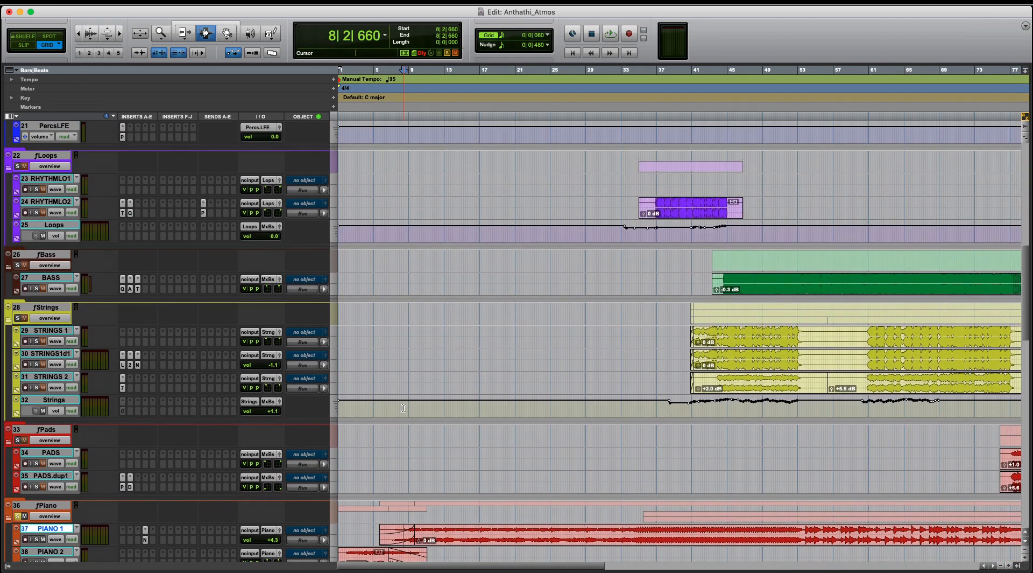
pyautogui.scroll(-10, 404, 407)
pyautogui.scroll(-12, 404, 408)
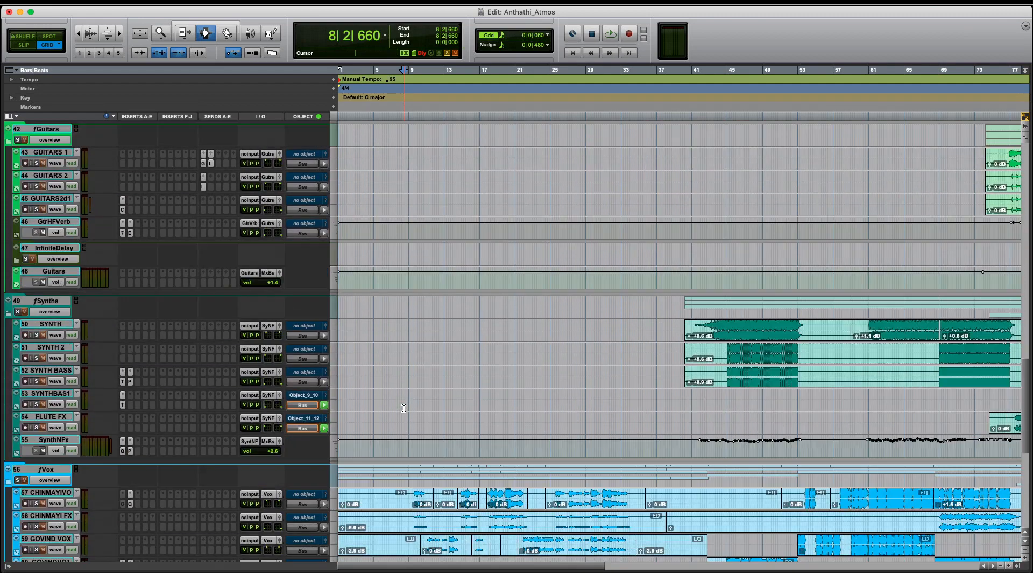
pyautogui.scroll(8, 404, 407)
pyautogui.scroll(10, 403, 408)
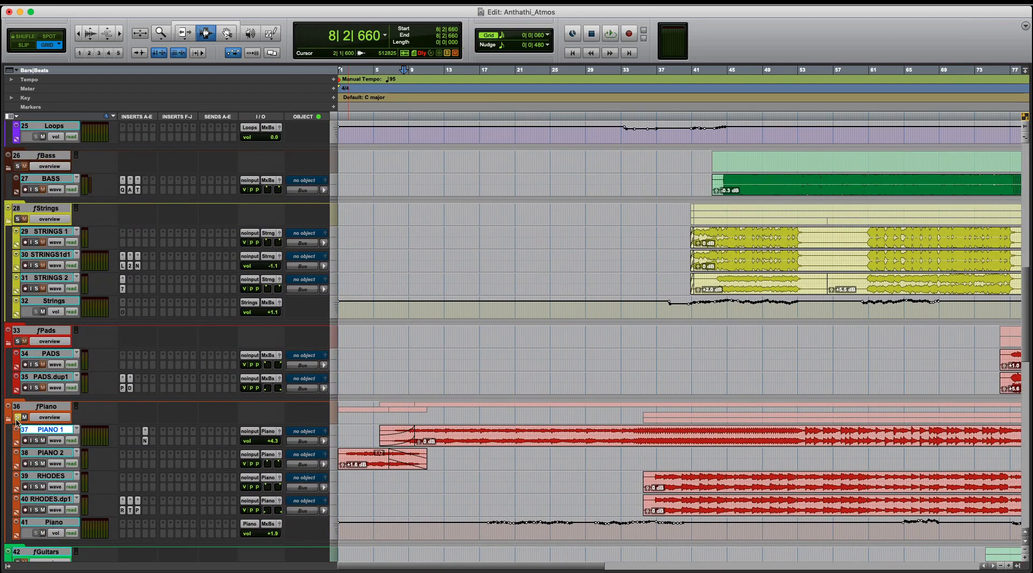
pyautogui.scroll(-2, 413, 443)
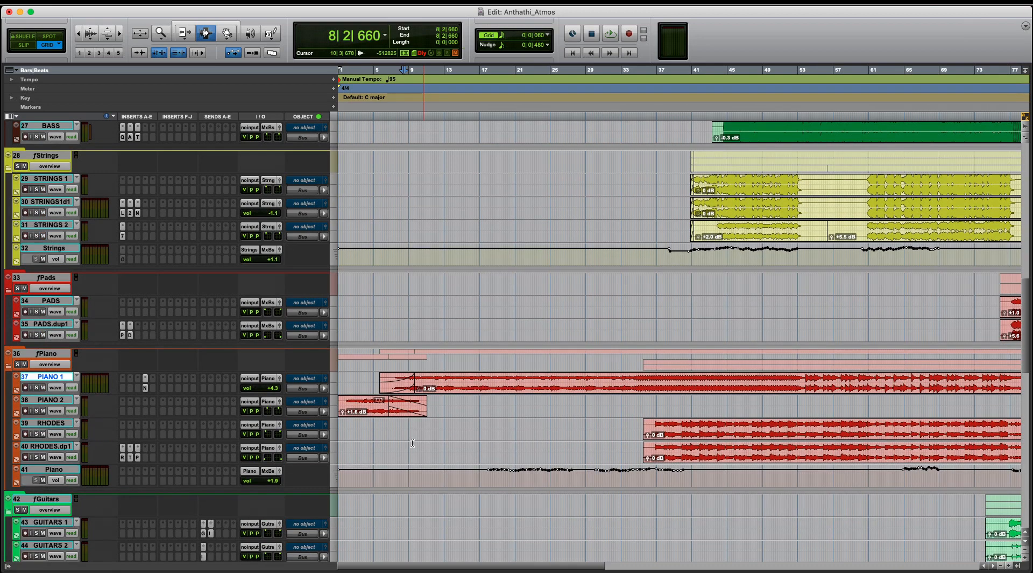
pyautogui.moveTo(391, 377); pyautogui.dragTo(407, 412)
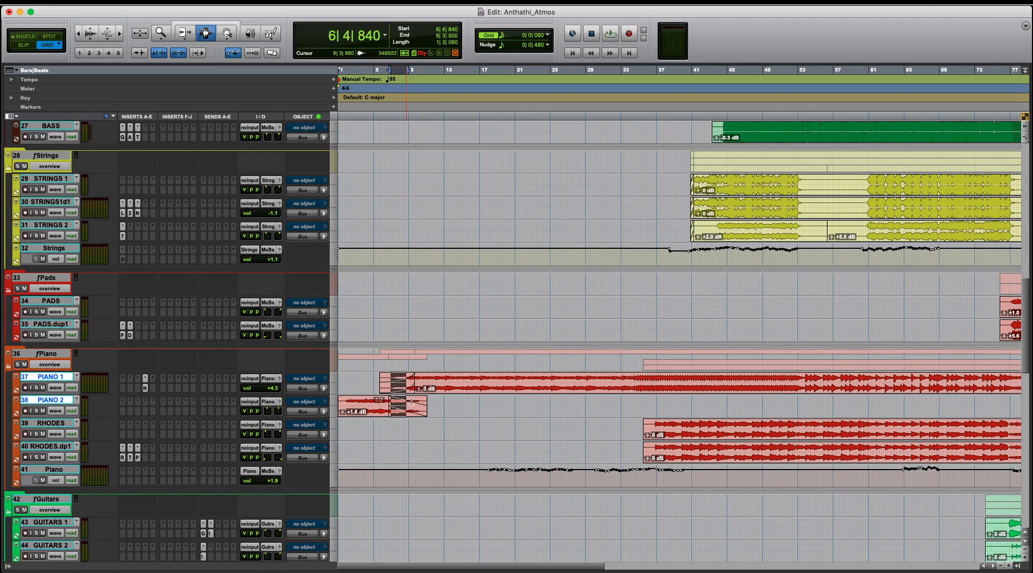
# Solo the Percs folder track with the timeline zoomed around the percussion clips near bar 53
pyautogui.scroll(13, 595, 414)
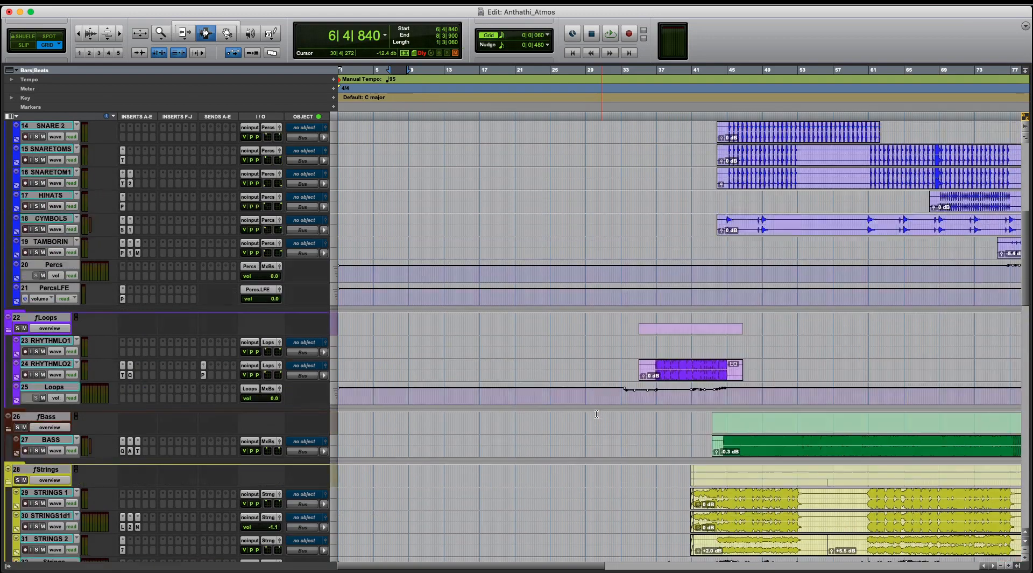
pyautogui.scroll(-20, 596, 413)
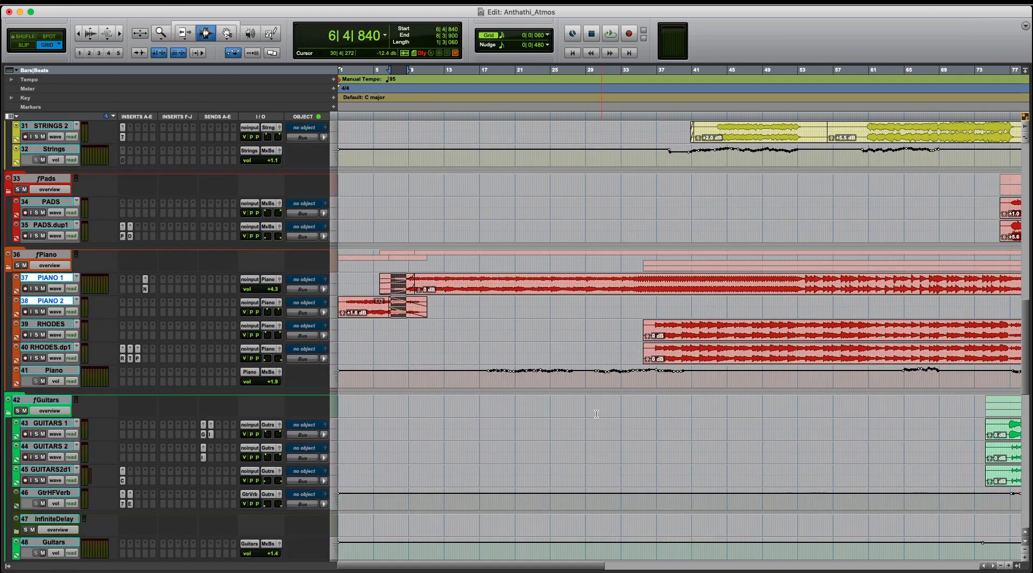
pyautogui.scroll(-5, 596, 413)
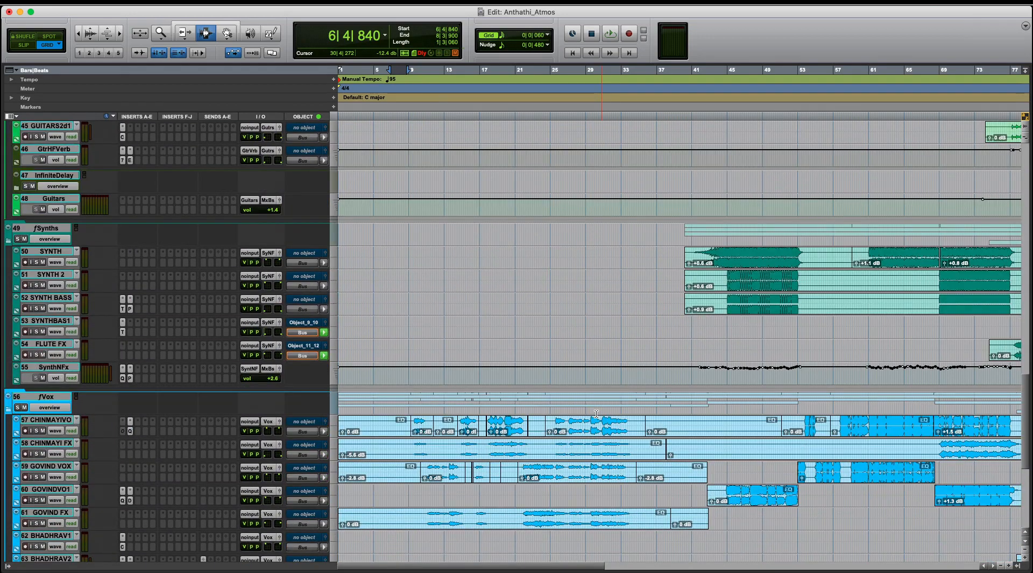
pyautogui.scroll(18, 596, 414)
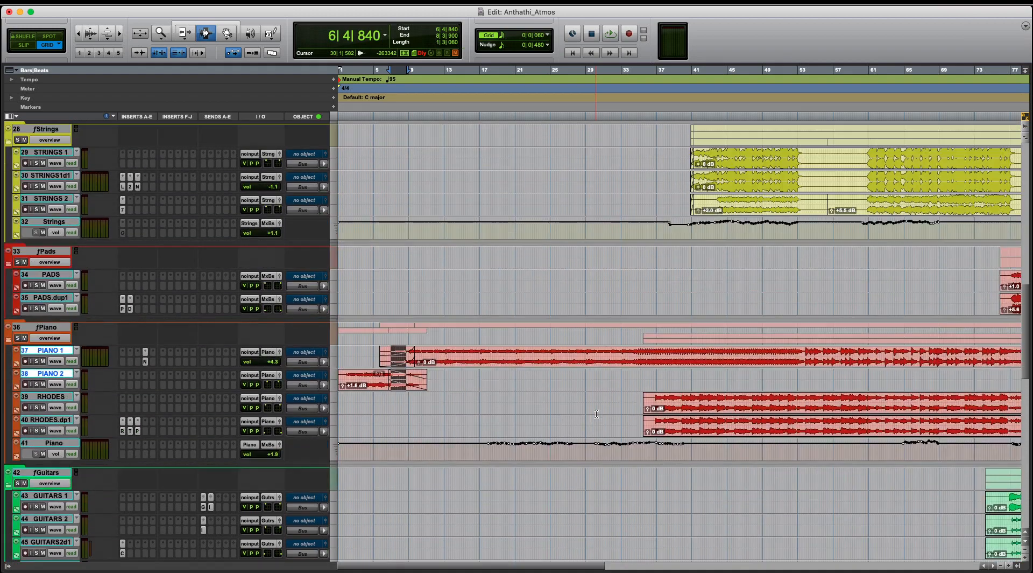
pyautogui.scroll(12, 596, 413)
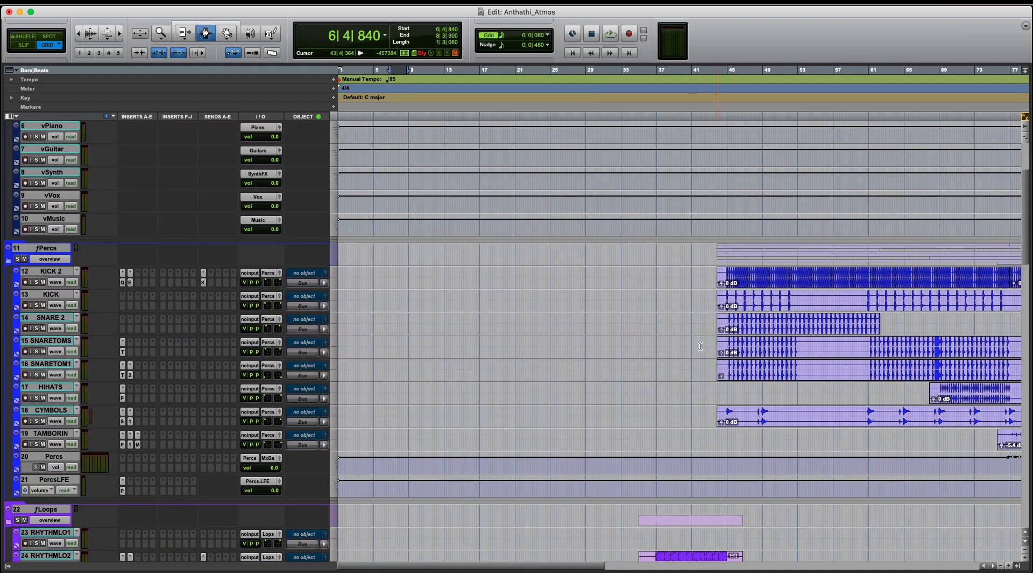
pyautogui.click(718, 324)
pyautogui.press('r')
pyautogui.click(571, 346)
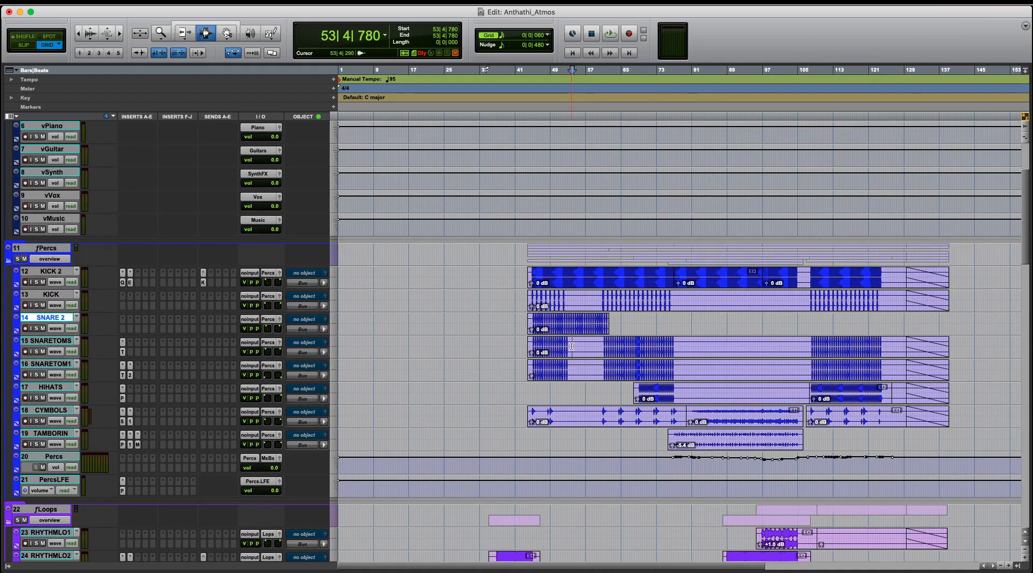
pyautogui.press('t')
pyautogui.click(18, 259)
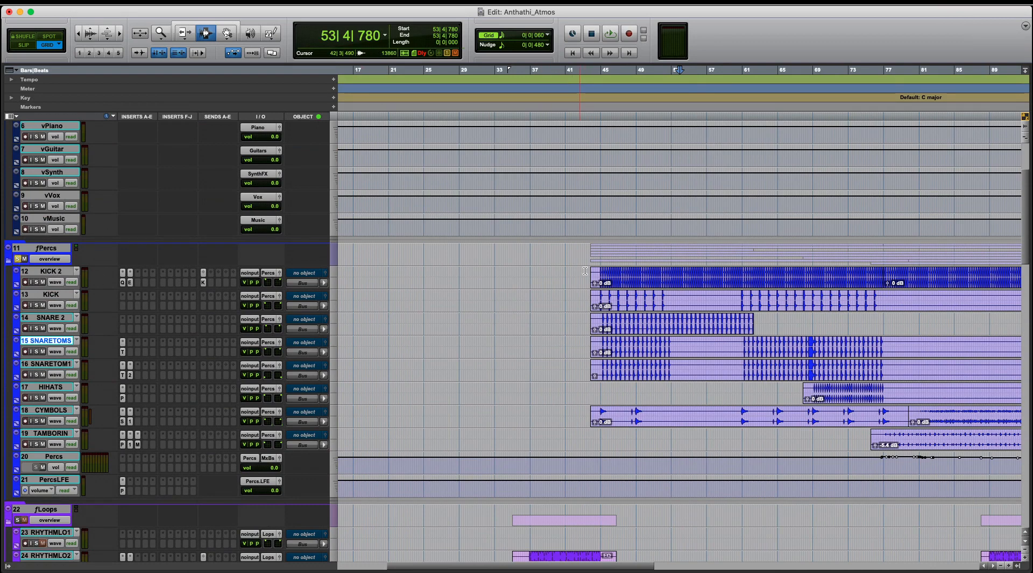
# Mark the start of the percussion clips from bar 42, and magnify the timeline around bar 44 on the SNARETOMS track
pyautogui.click(598, 297)
pyautogui.moveTo(579, 254); pyautogui.dragTo(622, 398)
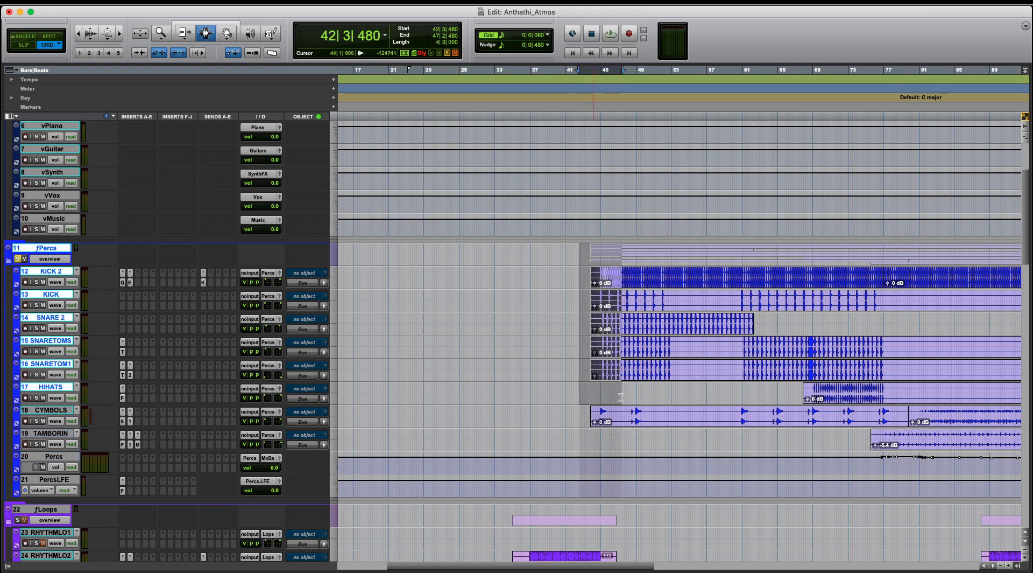
pyautogui.click(597, 339)
pyautogui.press('super+bracketright')
pyautogui.press('super+bracketright')
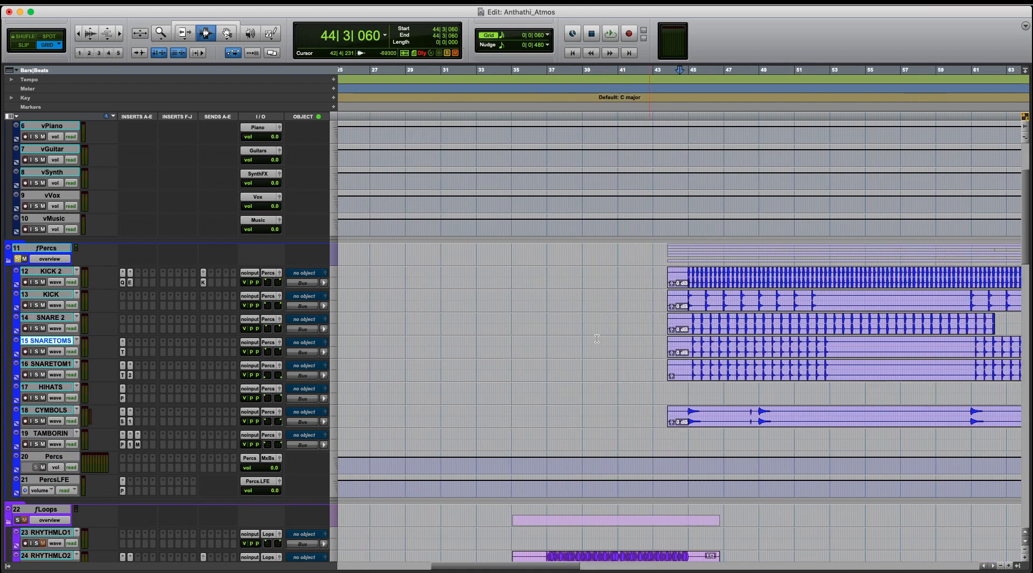
# Play the percussion from bar 44, solo the KICK 2 track instead of the Percs folder, and stop playback
pyautogui.click(694, 327)
pyautogui.press('space')
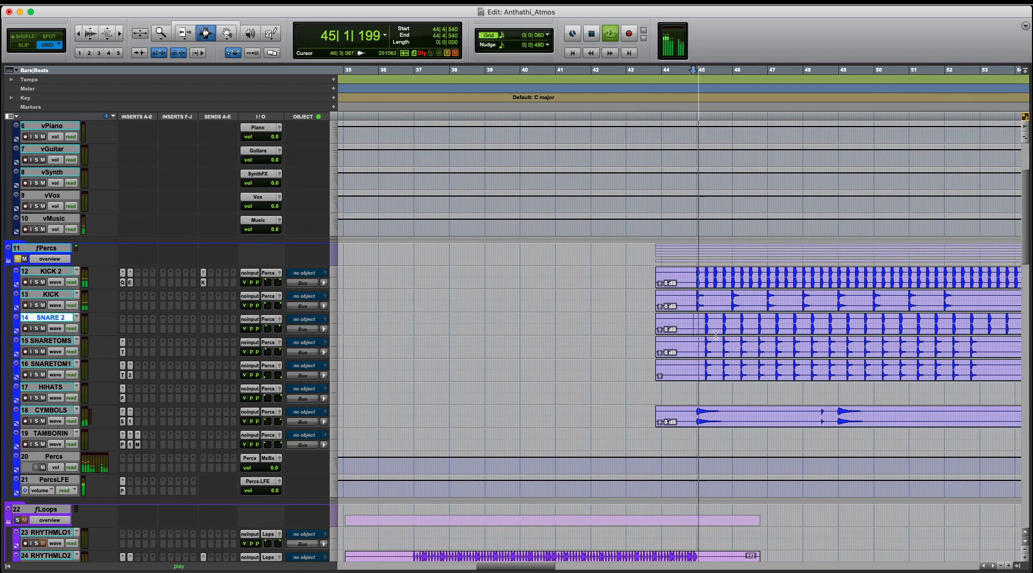
pyautogui.press('super+bracketleft')
pyautogui.click(763, 351)
pyautogui.press('super+bracketright')
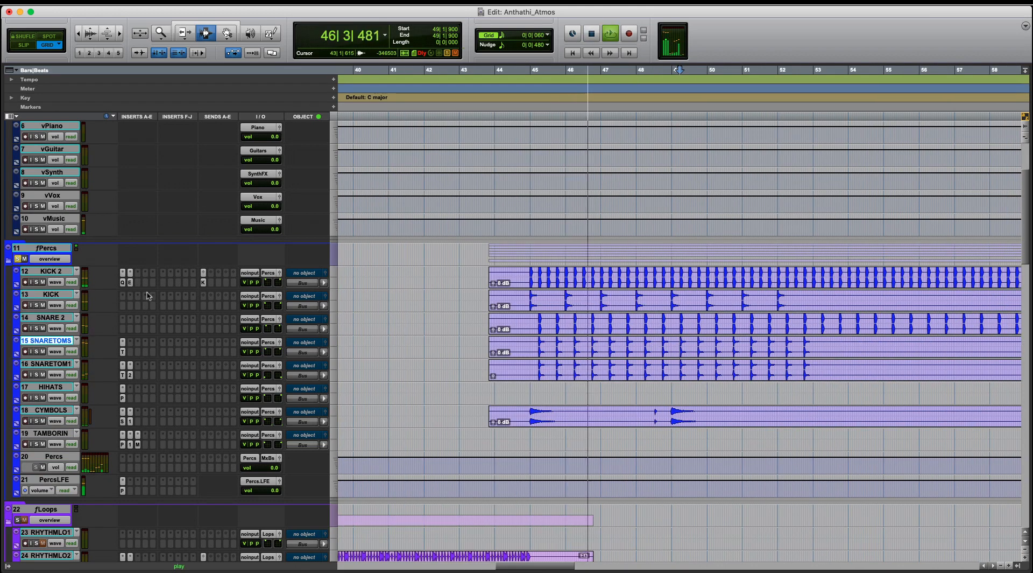
pyautogui.click(36, 283)
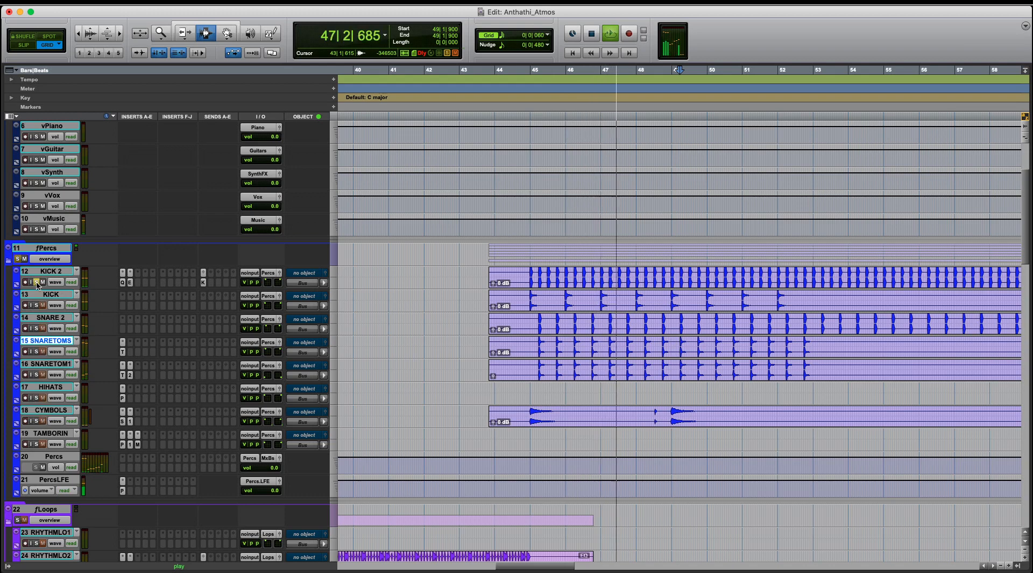
pyautogui.press('space')
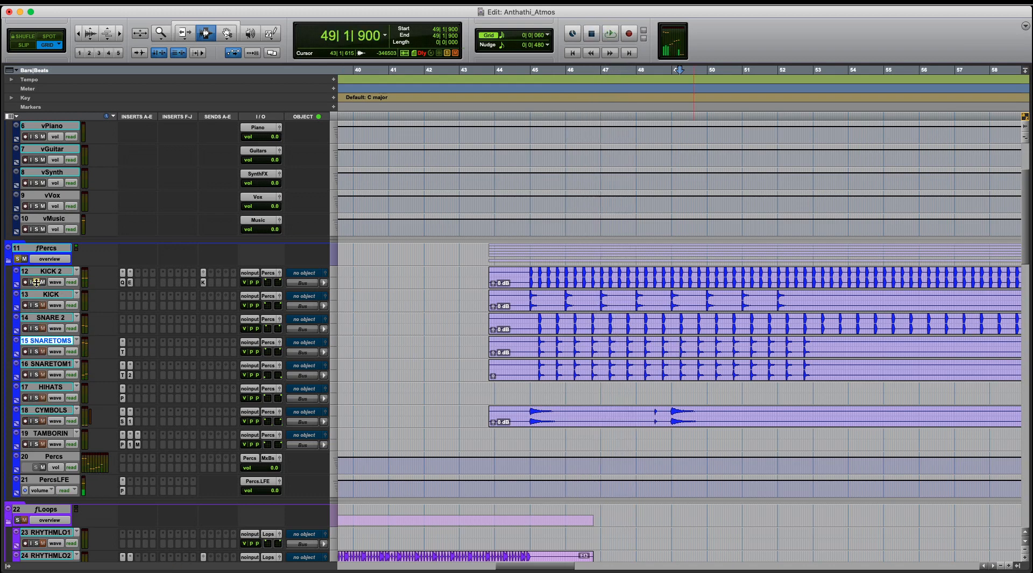
# Pan the KICK 2 channels to -98 and 98 in its output panner, and check the Dolby Atmos Renderer's room view
pyautogui.click(279, 273)
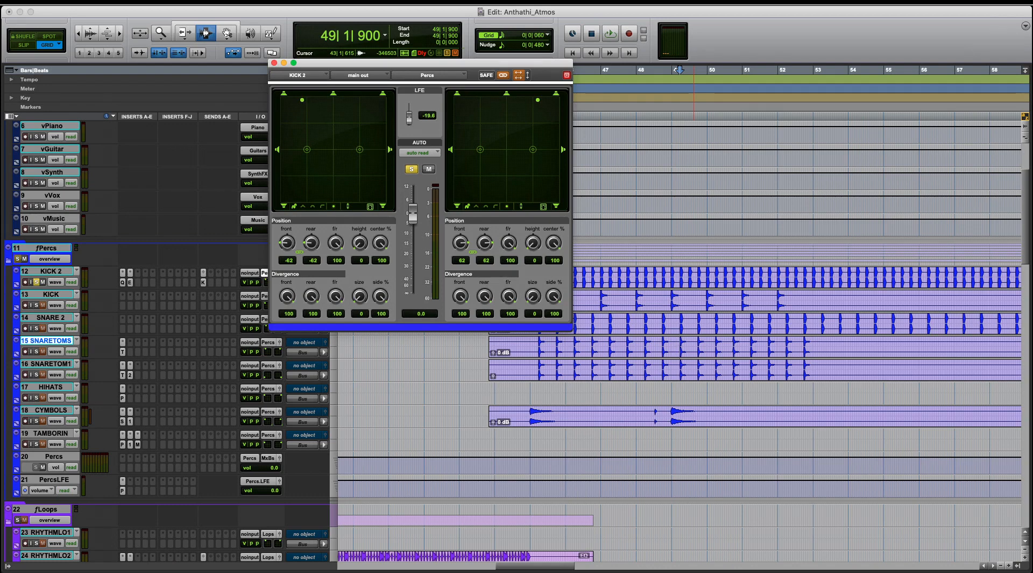
pyautogui.moveTo(302, 99); pyautogui.dragTo(284, 99)
pyautogui.hotkey('ctrl', 'Right')
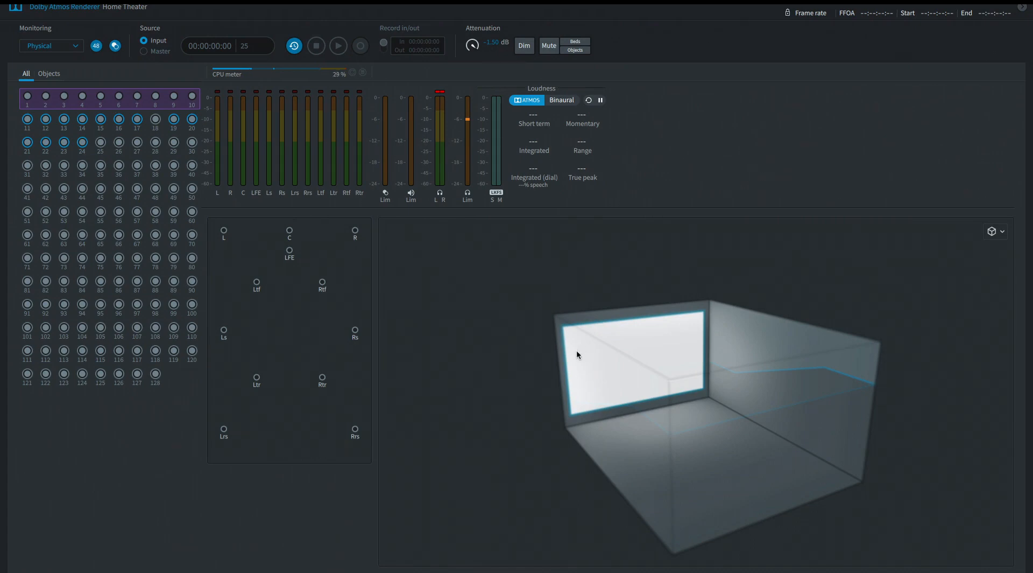
pyautogui.hotkey('ctrl', 'Left')
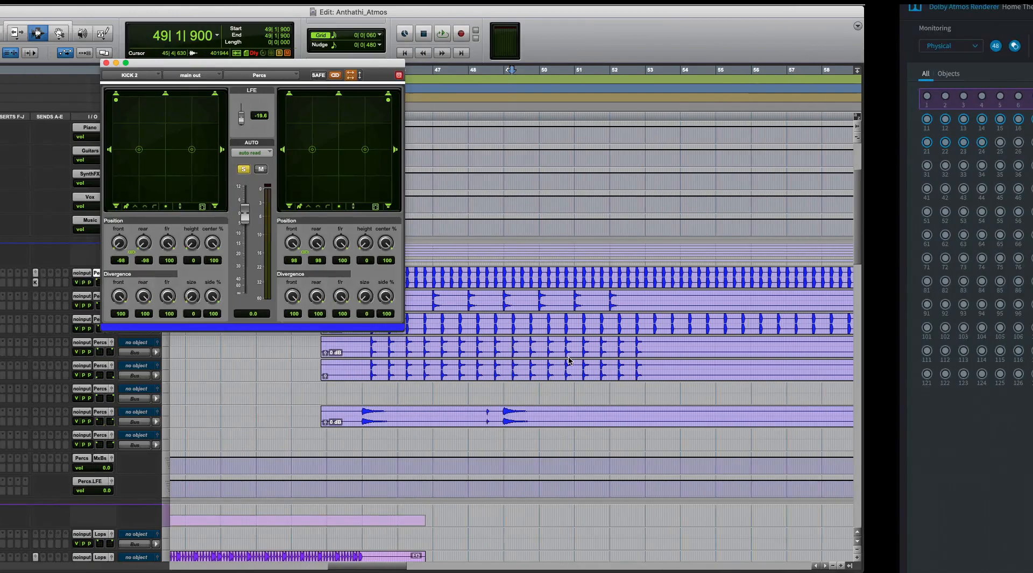
# Audition KICK 2 from just before bar 45 and pan its channels to -64 and 64 in the output panner
pyautogui.click(606, 284)
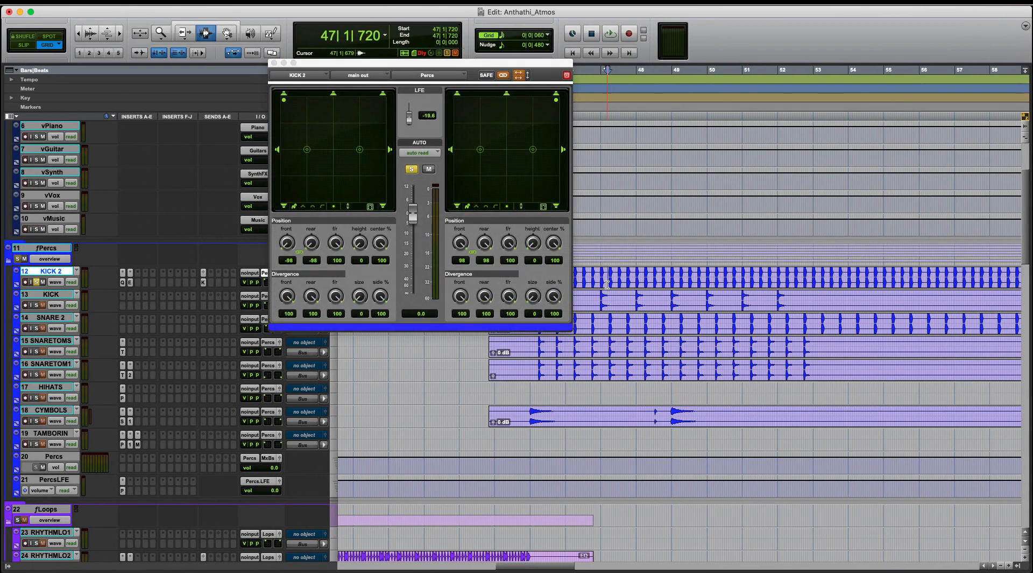
pyautogui.moveTo(452, 63); pyautogui.dragTo(519, 305)
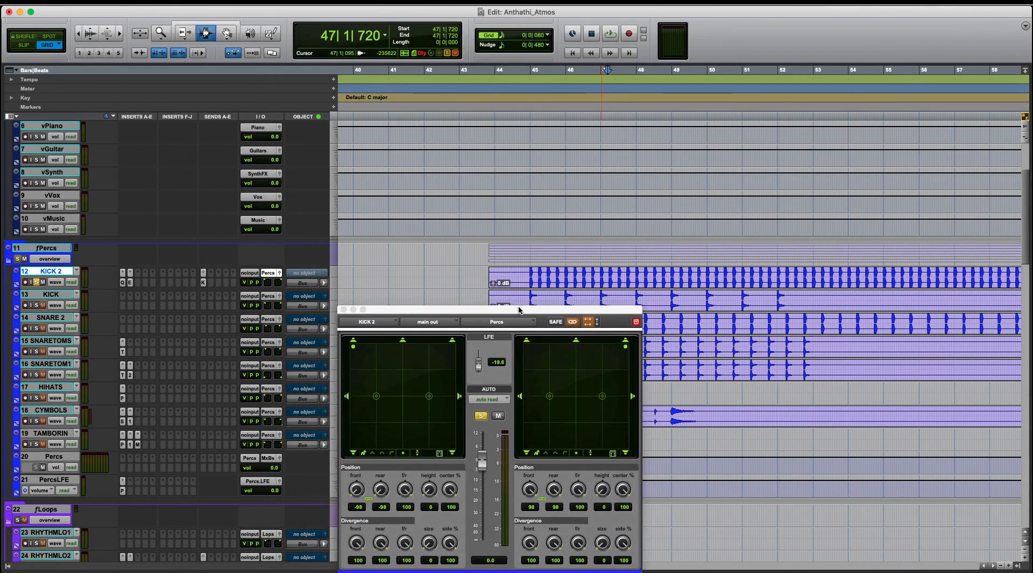
pyautogui.moveTo(377, 343); pyautogui.dragTo(374, 343)
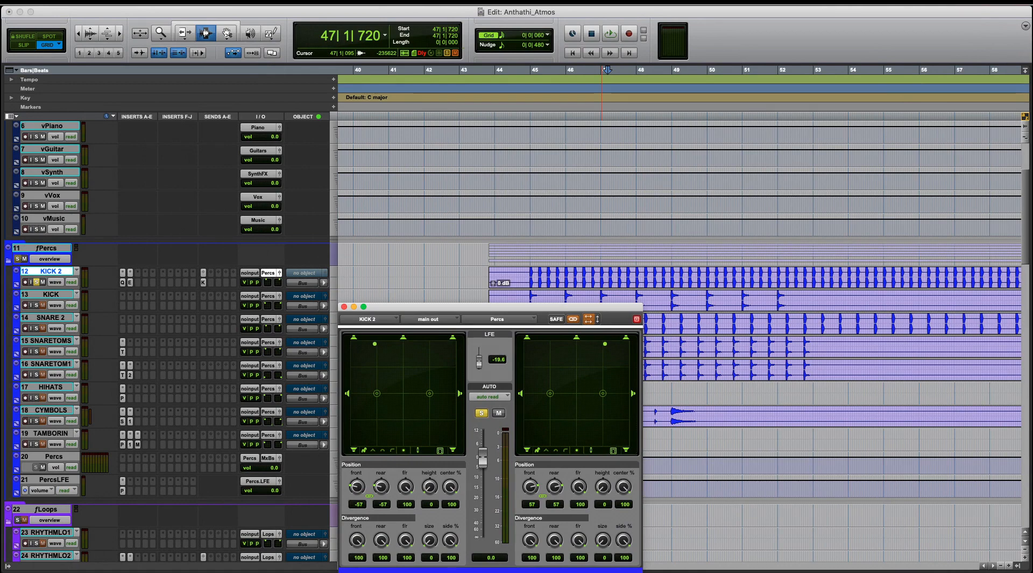
pyautogui.click(526, 280)
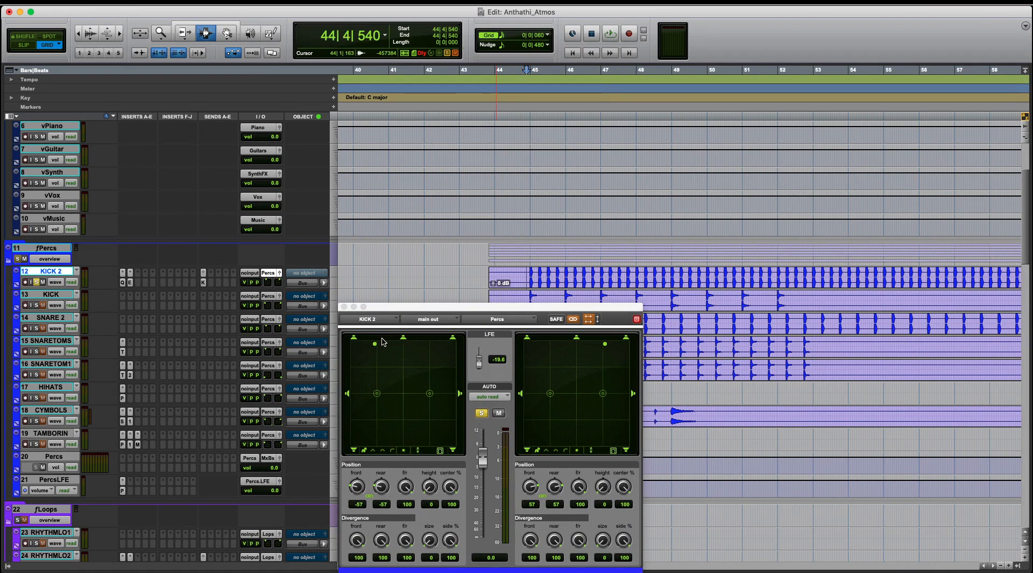
pyautogui.press('space')
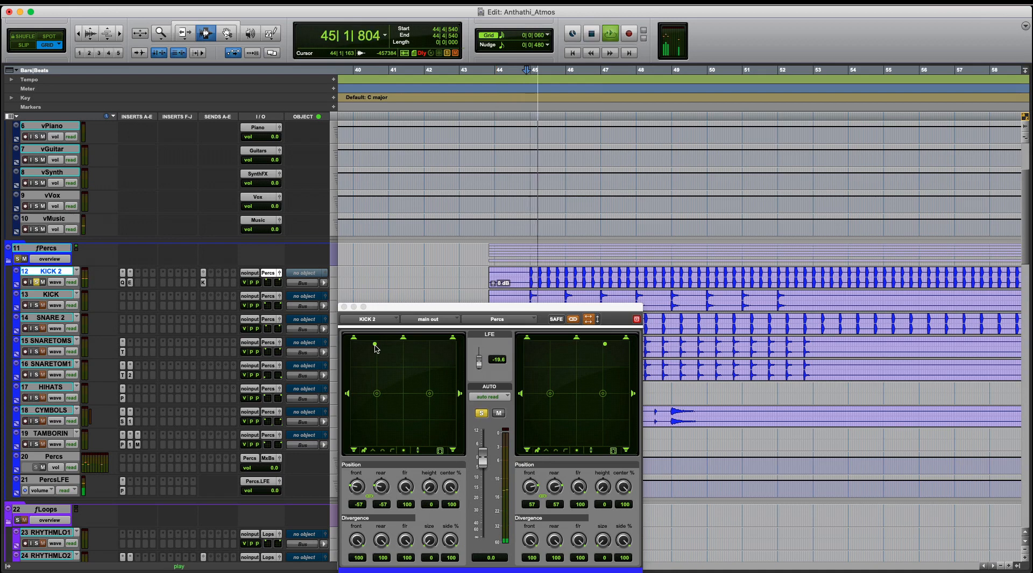
pyautogui.moveTo(375, 346)
pyautogui.mouseDown()
pyautogui.moveTo(354, 343)
pyautogui.moveTo(370, 345)
pyautogui.mouseUp()
pyautogui.press('space')
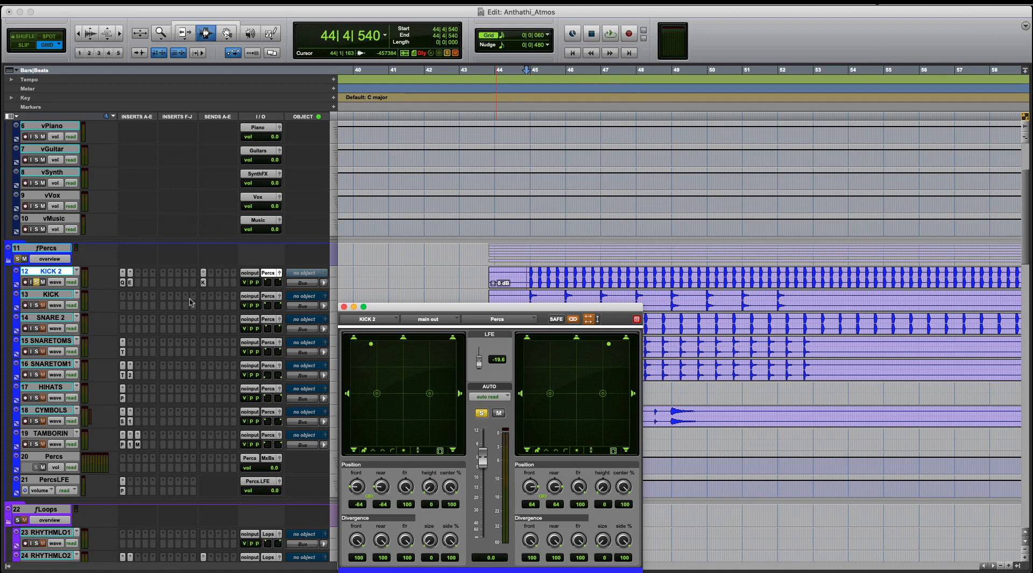
# Open the FabFilter Pro-Q 3 on KICK 2 and compare the kick bypassed and active during playback, closing the plug-in when done
pyautogui.click(124, 283)
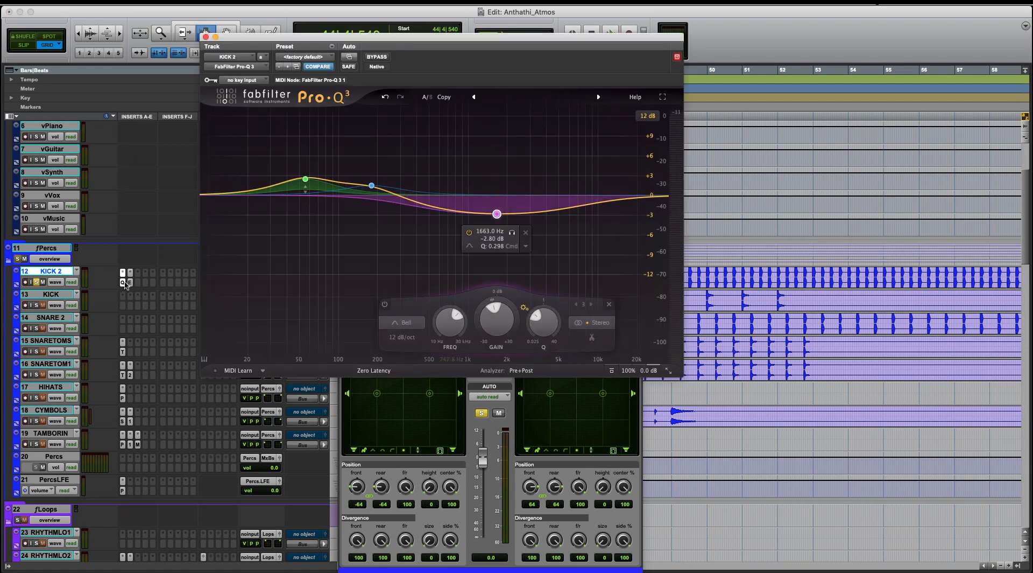
pyautogui.rightClick(305, 179)
pyautogui.click(345, 212)
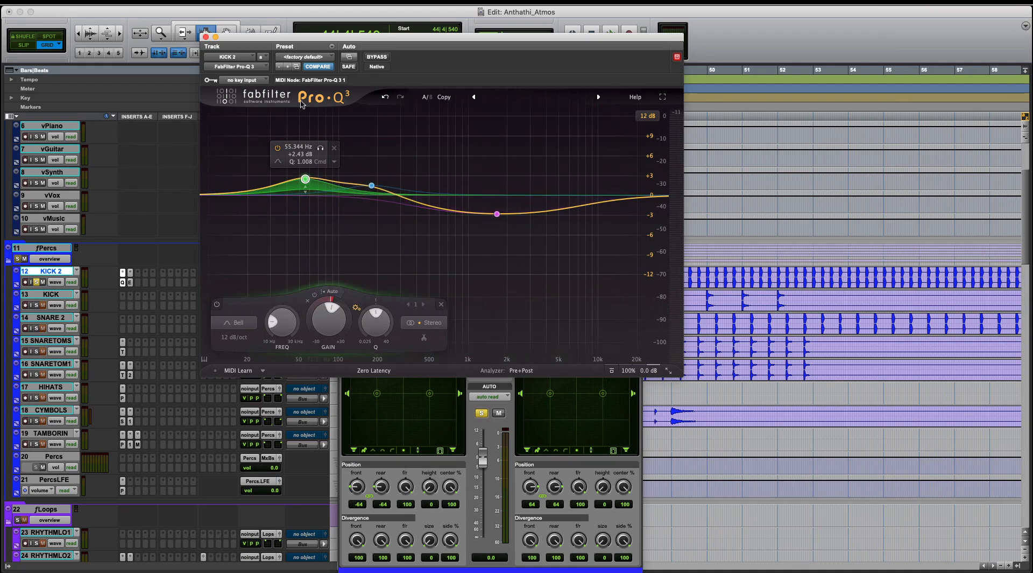
pyautogui.moveTo(294, 42); pyautogui.dragTo(517, 297)
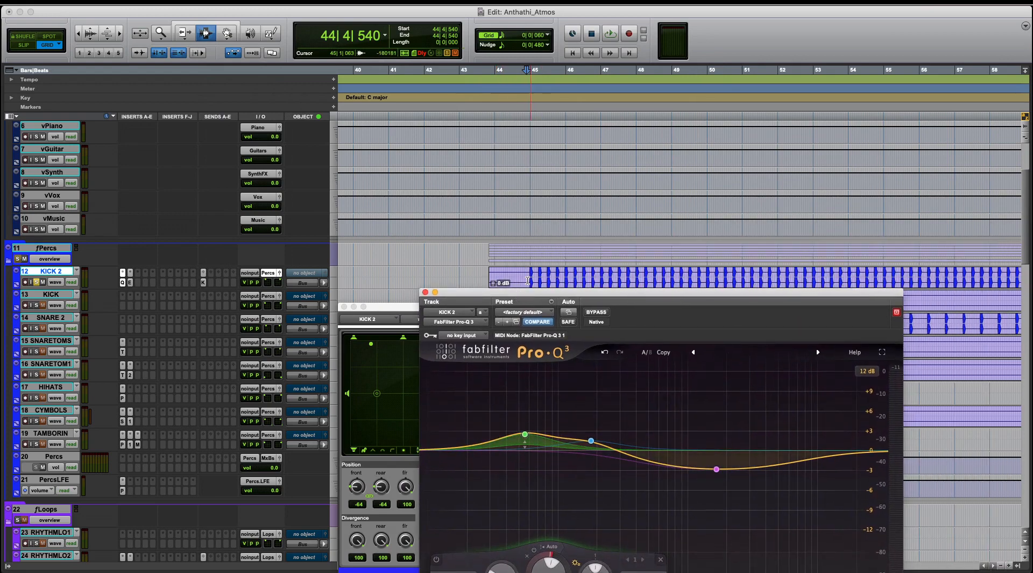
pyautogui.press('space')
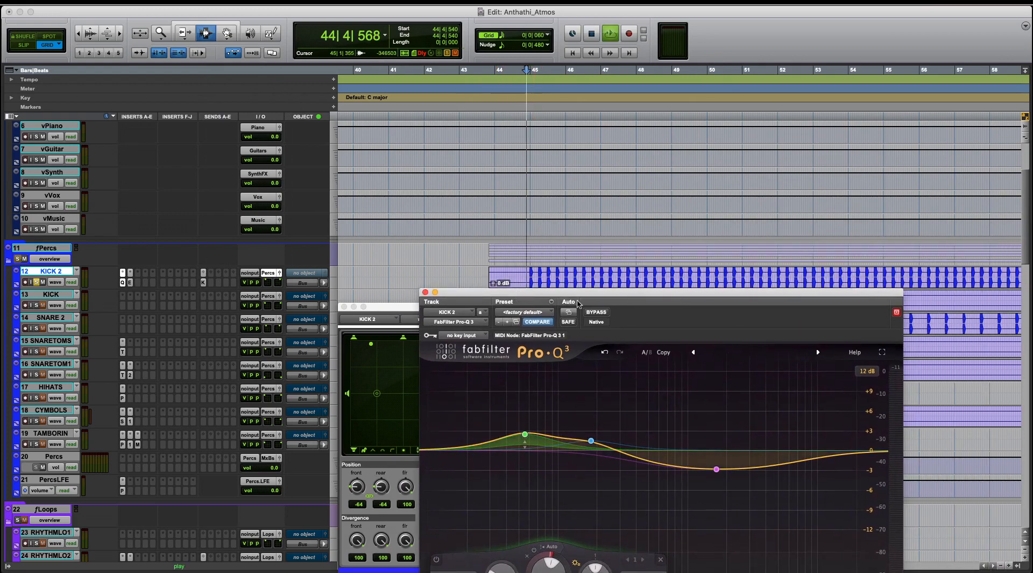
pyautogui.click(597, 312)
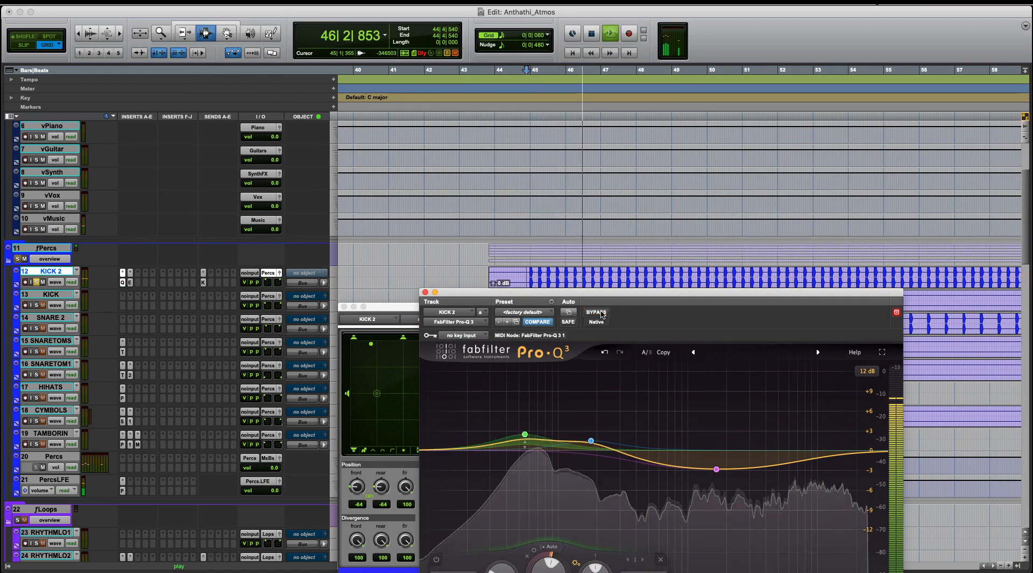
pyautogui.click(601, 313)
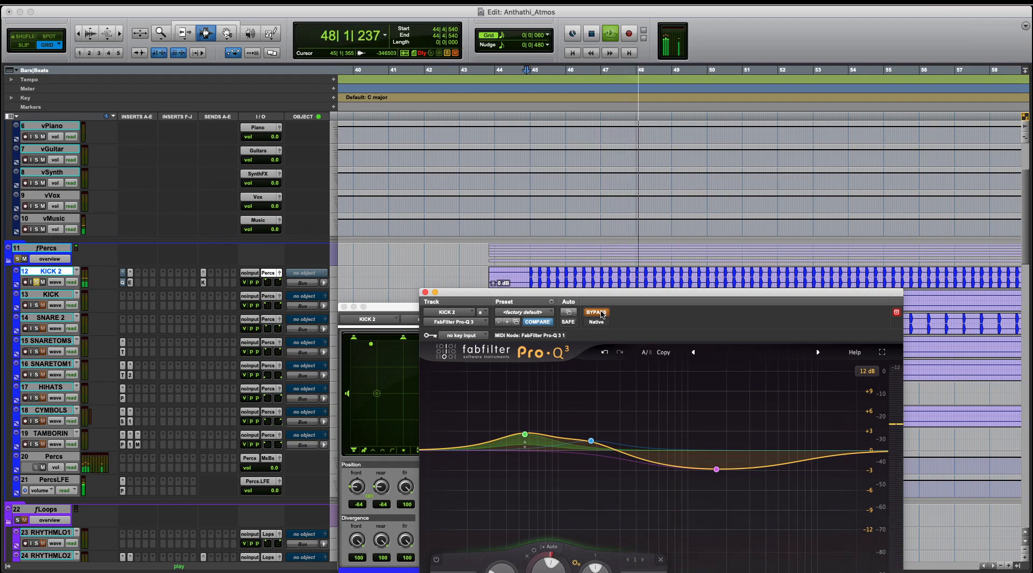
pyautogui.click(601, 313)
pyautogui.press('space')
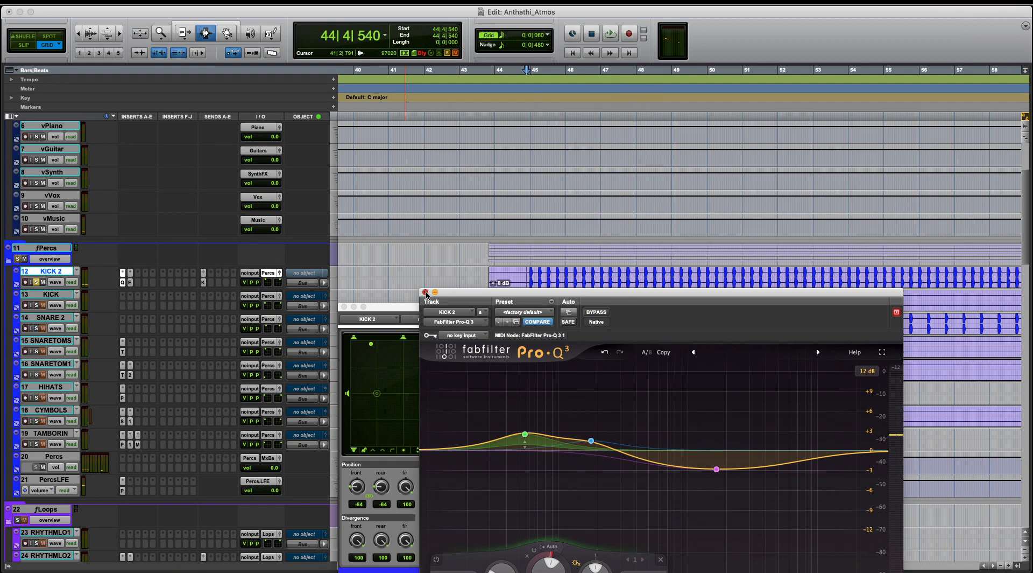
pyautogui.click(426, 292)
# Open the Pultec EQP-1A on KICK 2 and compare the kick bypassed and active during playback, closing the plug-in when done
pyautogui.click(130, 282)
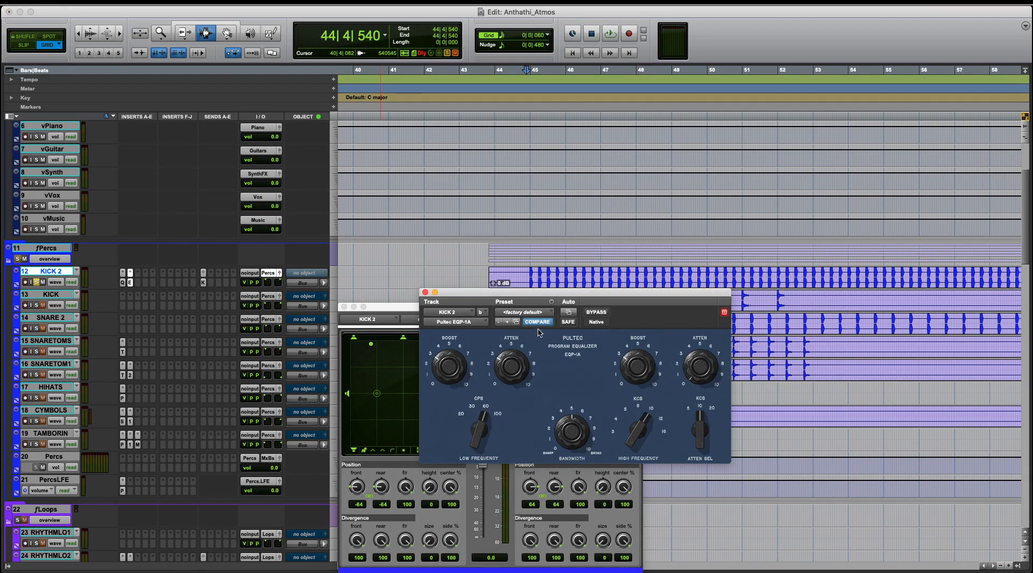
pyautogui.moveTo(519, 298); pyautogui.dragTo(305, 144)
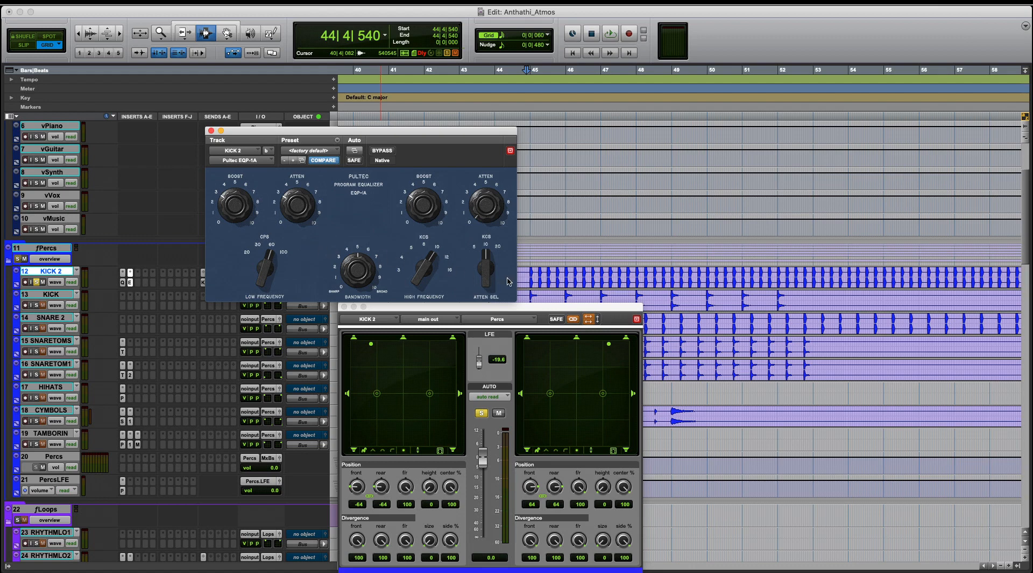
pyautogui.click(521, 277)
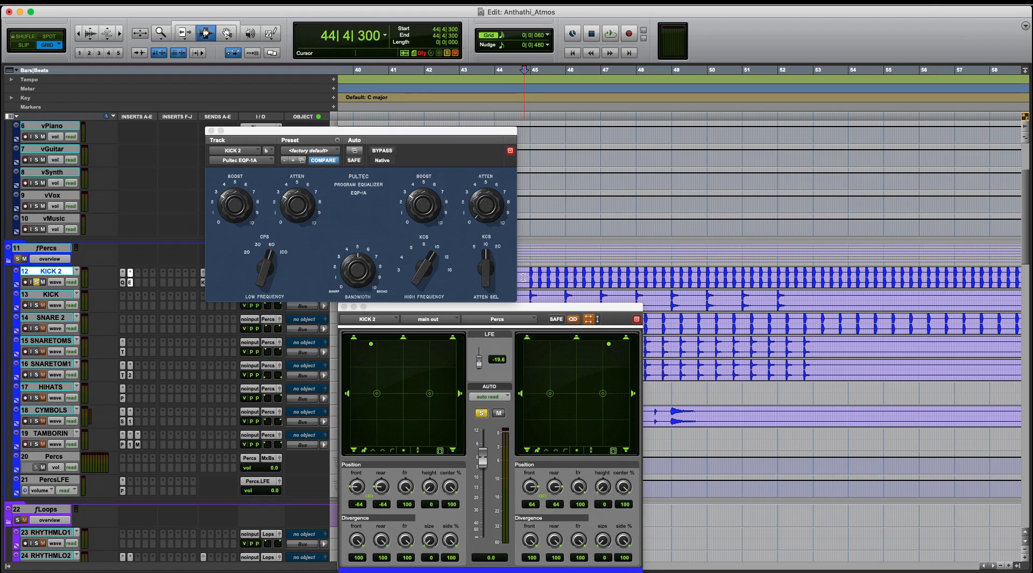
pyautogui.click(381, 152)
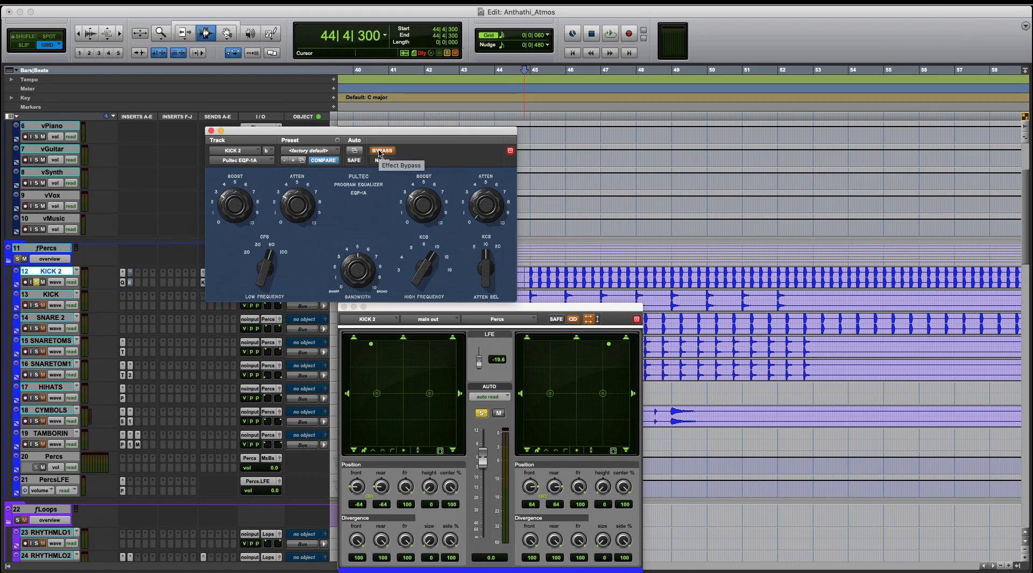
pyautogui.press('space')
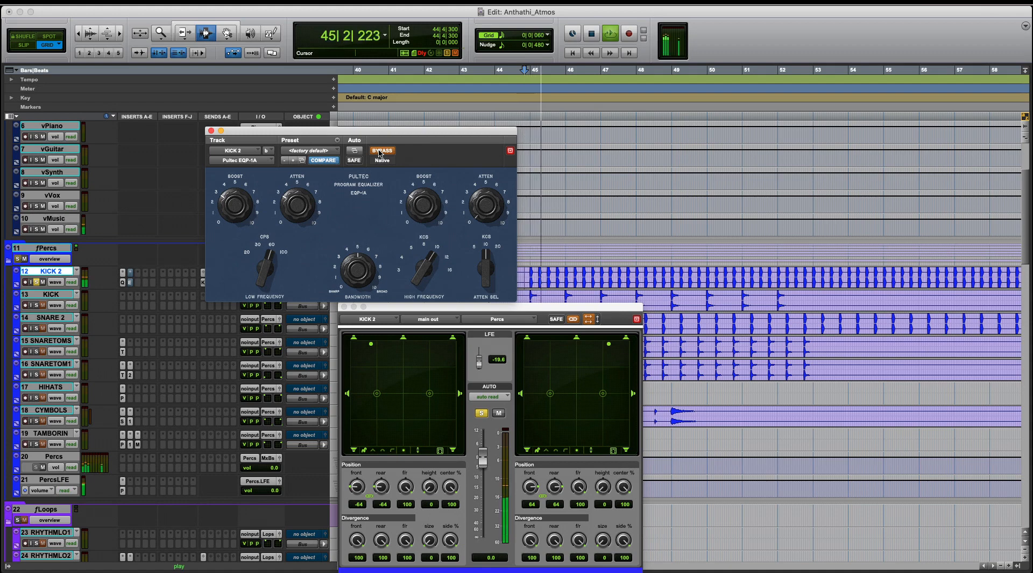
pyautogui.click(380, 152)
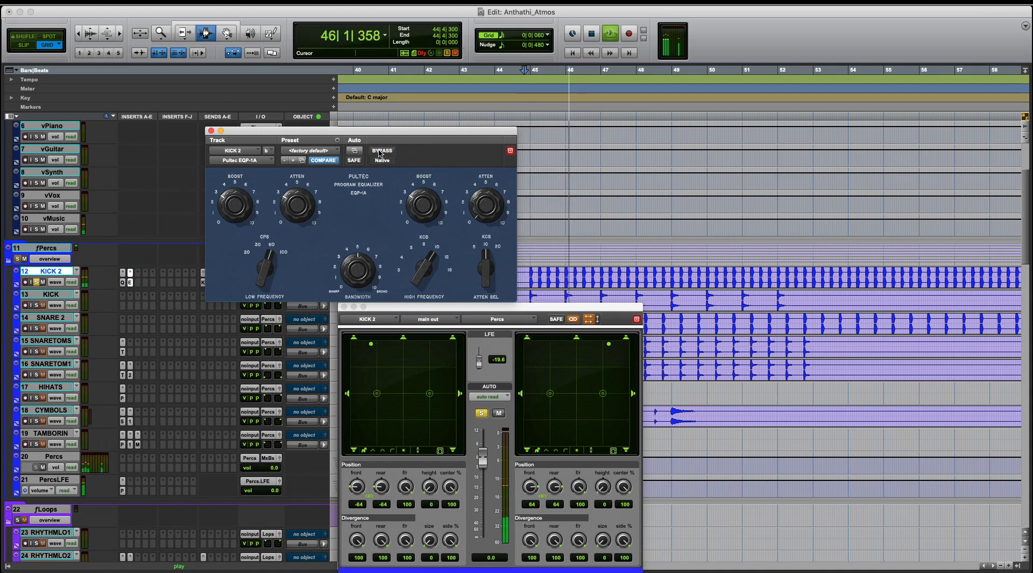
pyautogui.click(380, 153)
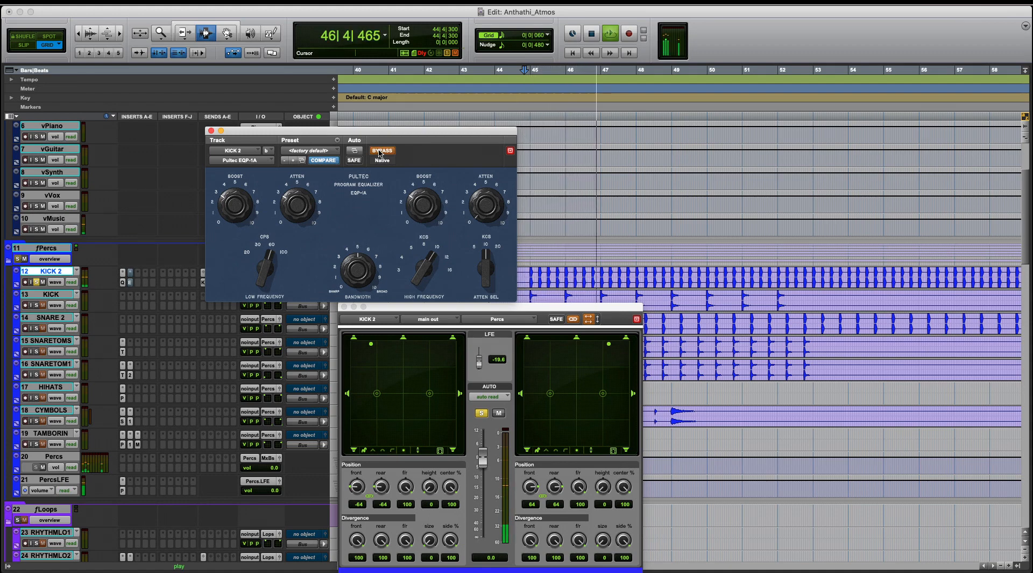
pyautogui.click(380, 152)
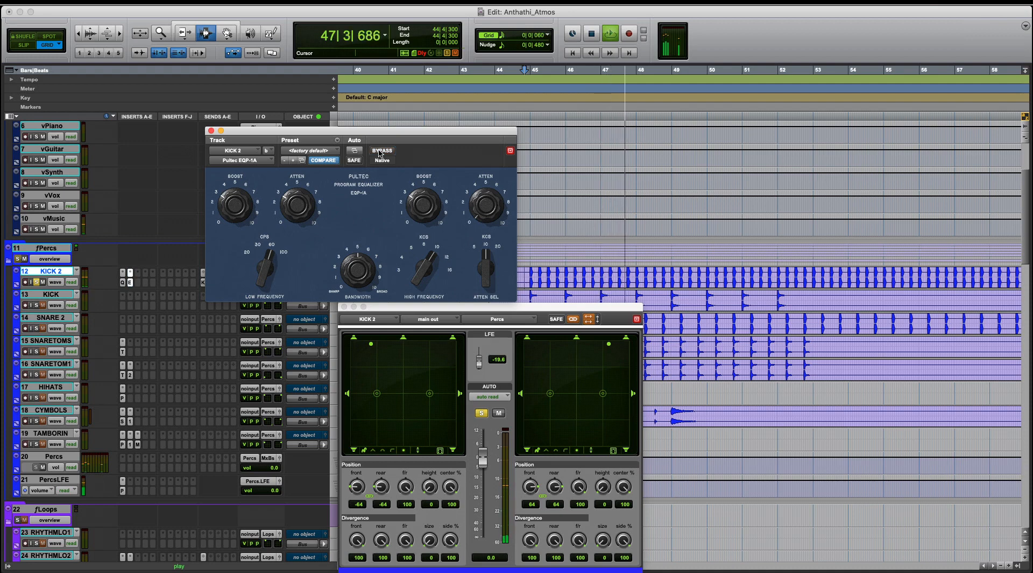
pyautogui.click(379, 152)
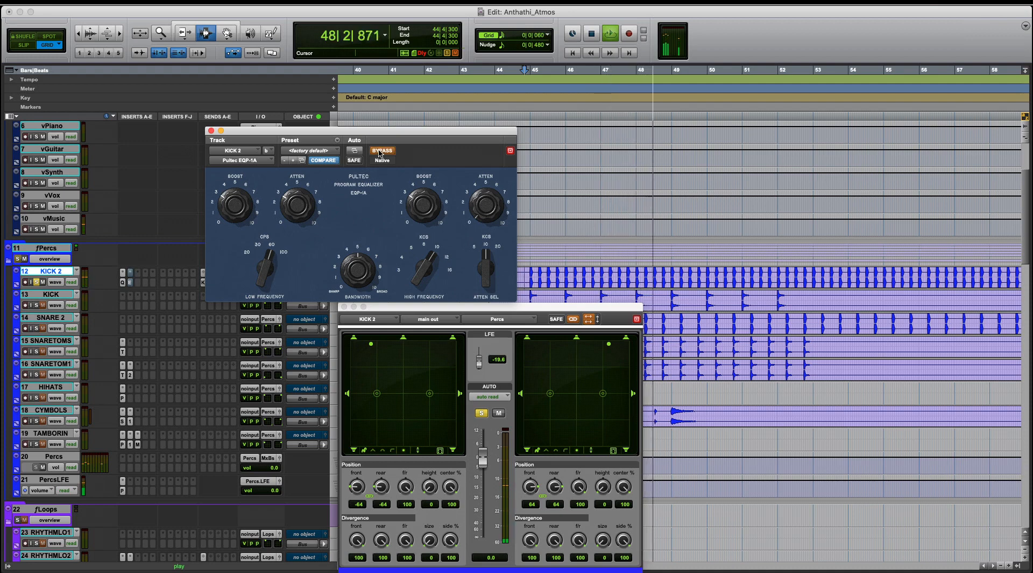
pyautogui.click(380, 153)
pyautogui.press('space')
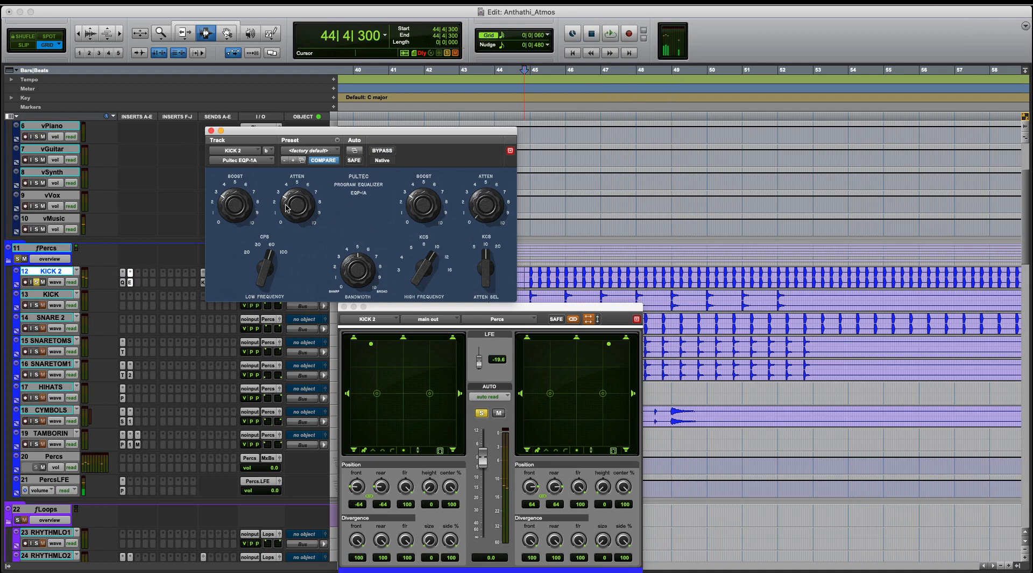
pyautogui.click(212, 132)
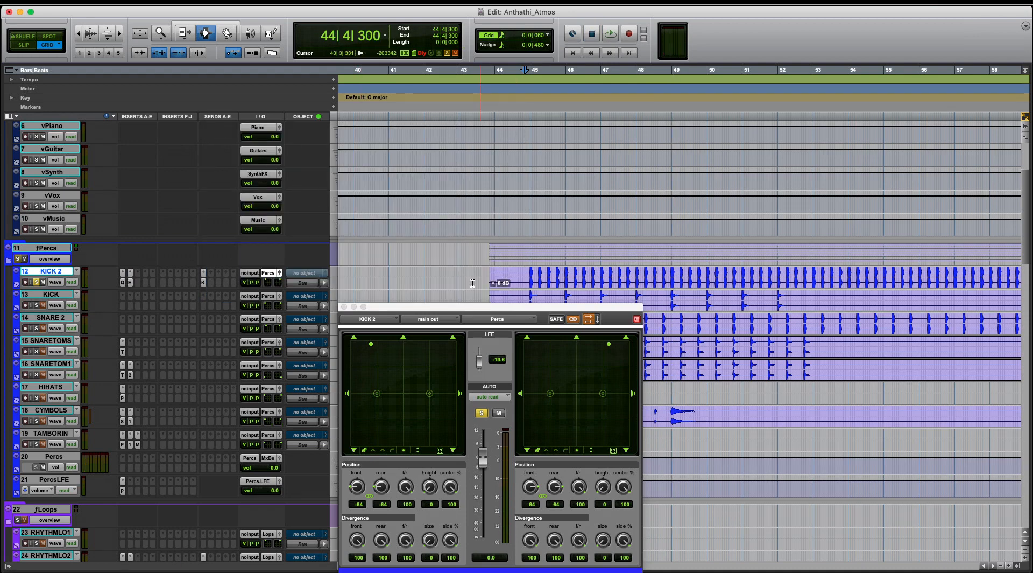
# Look over the PercsLFE insert and the KICK 2 output panner, and check the Dolby Atmos Renderer's speaker and room views
pyautogui.click(344, 306)
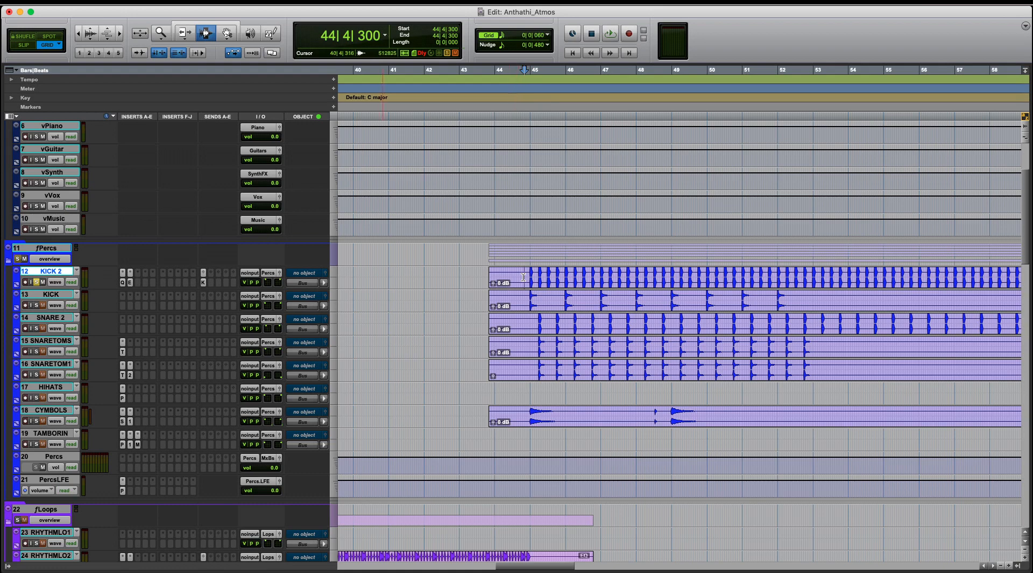
pyautogui.click(121, 491)
pyautogui.click(345, 306)
pyautogui.click(280, 272)
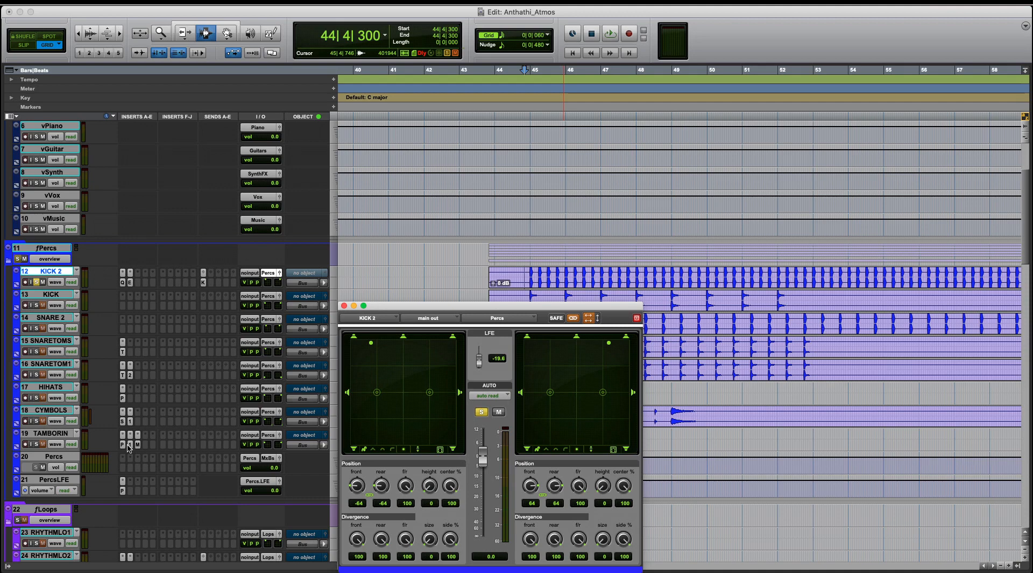
pyautogui.hotkey('ctrl', 'Right')
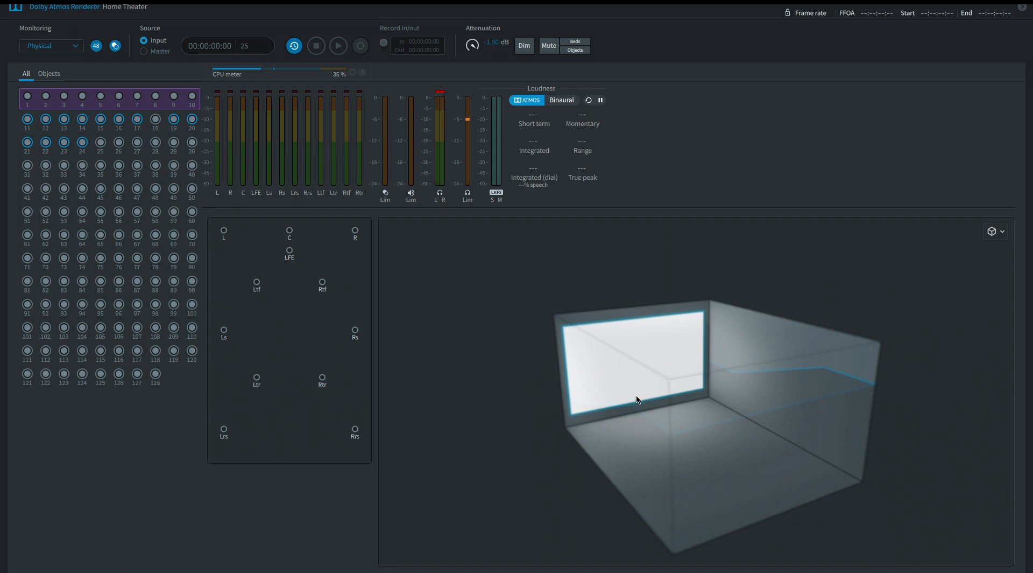
pyautogui.hotkey('ctrl', 'Left')
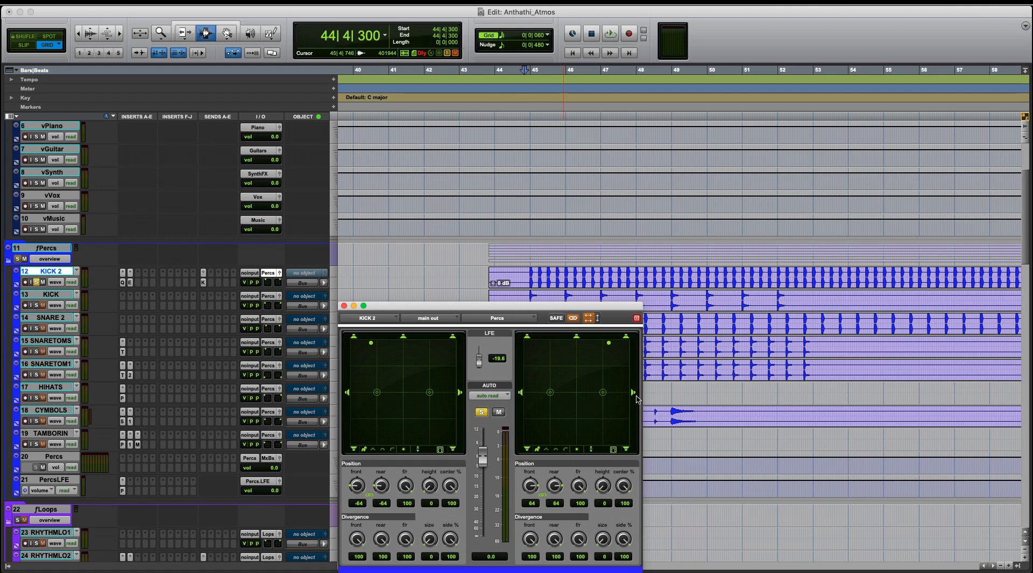
# Insert a stereo EQ3 1-Band as a multichannel plug-in in the first insert slot of the KICK track
pyautogui.click(122, 296)
pyautogui.moveTo(120, 296)
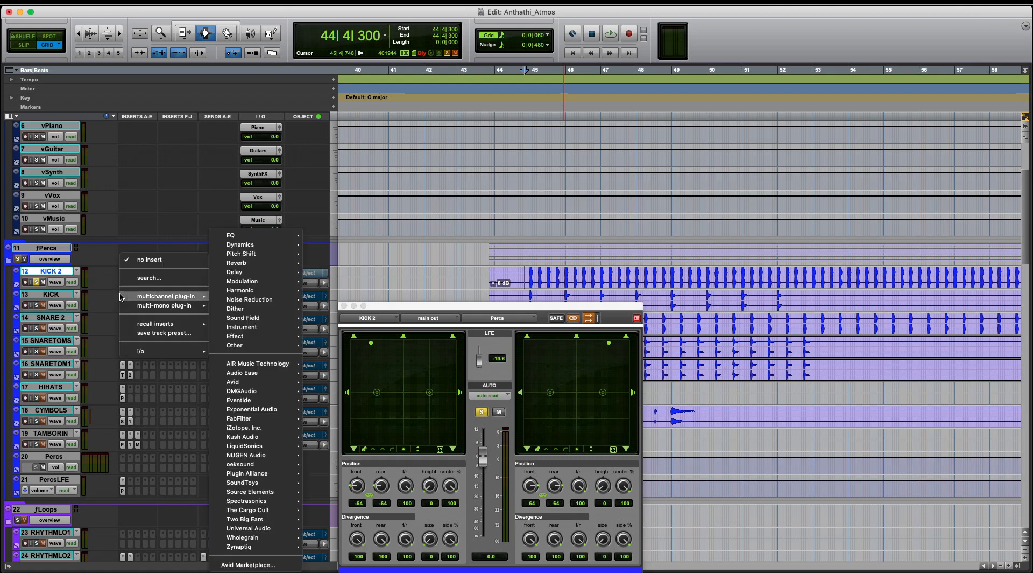
pyautogui.moveTo(248, 235)
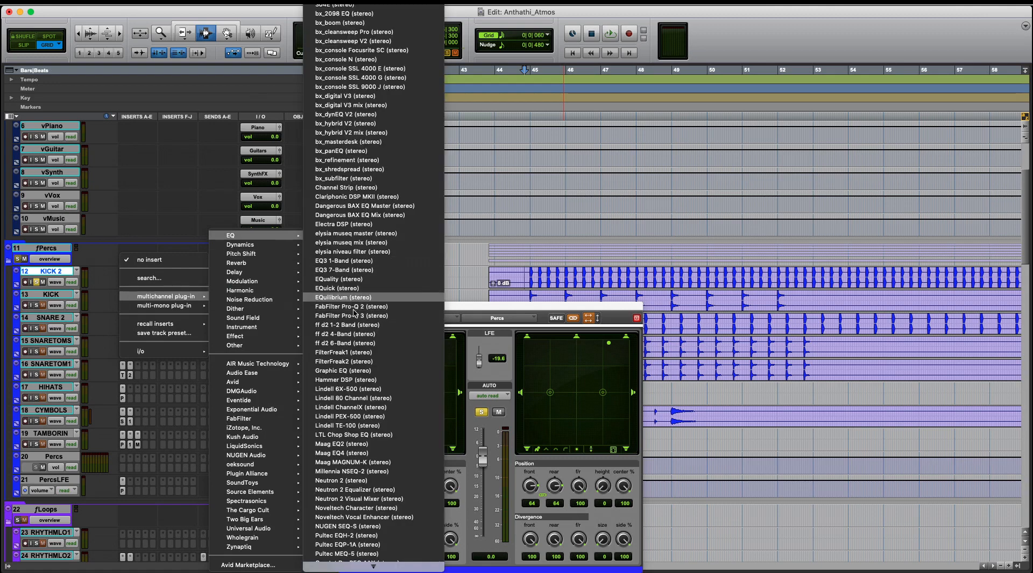
pyautogui.press('Down')
pyautogui.press('Down')
pyautogui.press('Down')
pyautogui.press('Down')
pyautogui.press('Down')
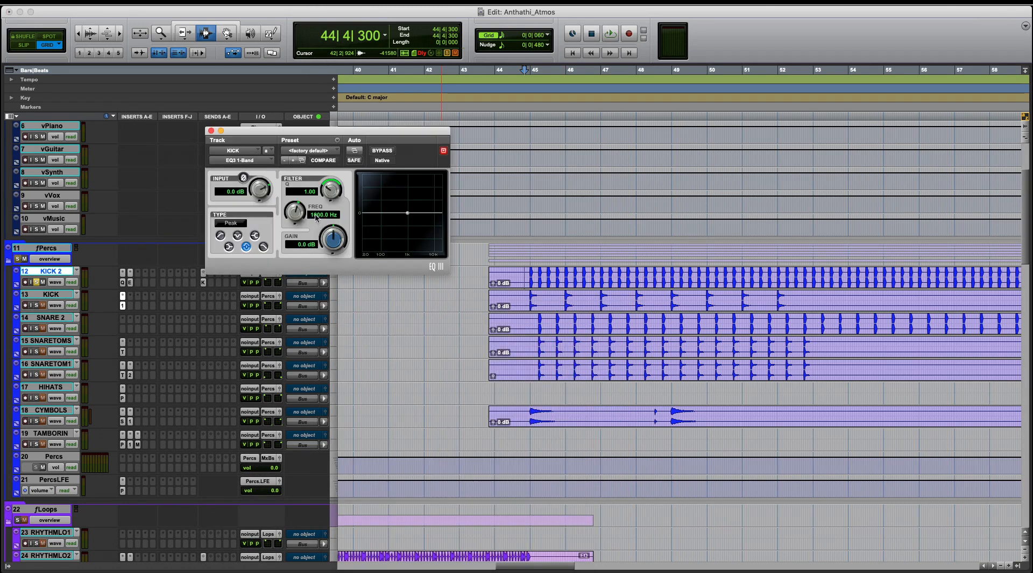
# Try a 120 Hz low-pass filter at 24 dB/oct in the KICK track's EQ3 1-Band, and remove the plug-in
pyautogui.click(315, 215)
pyautogui.write('120')
pyautogui.press('Return')
pyautogui.click(263, 246)
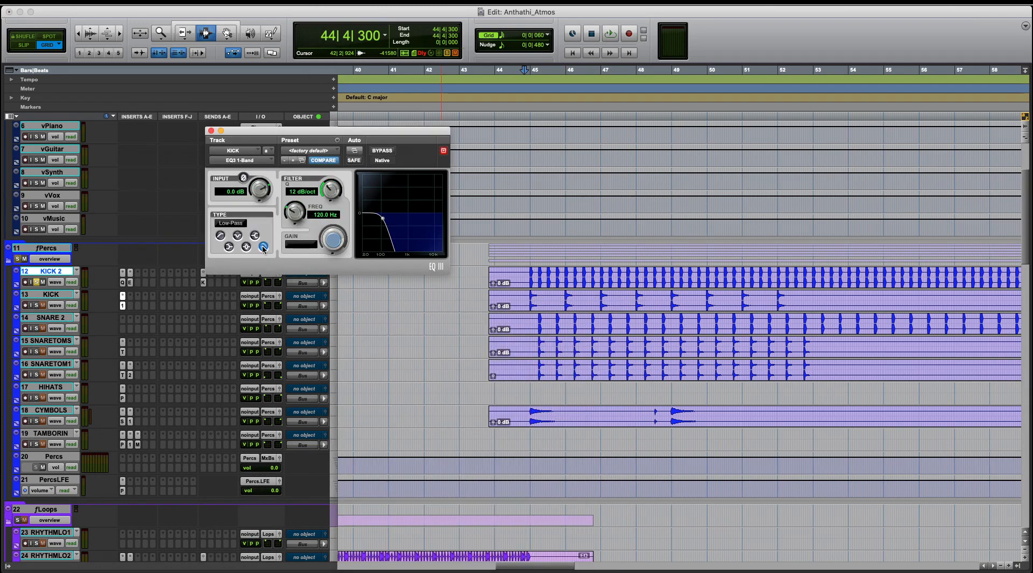
pyautogui.moveTo(330, 194); pyautogui.dragTo(344, 161)
pyautogui.click(122, 296)
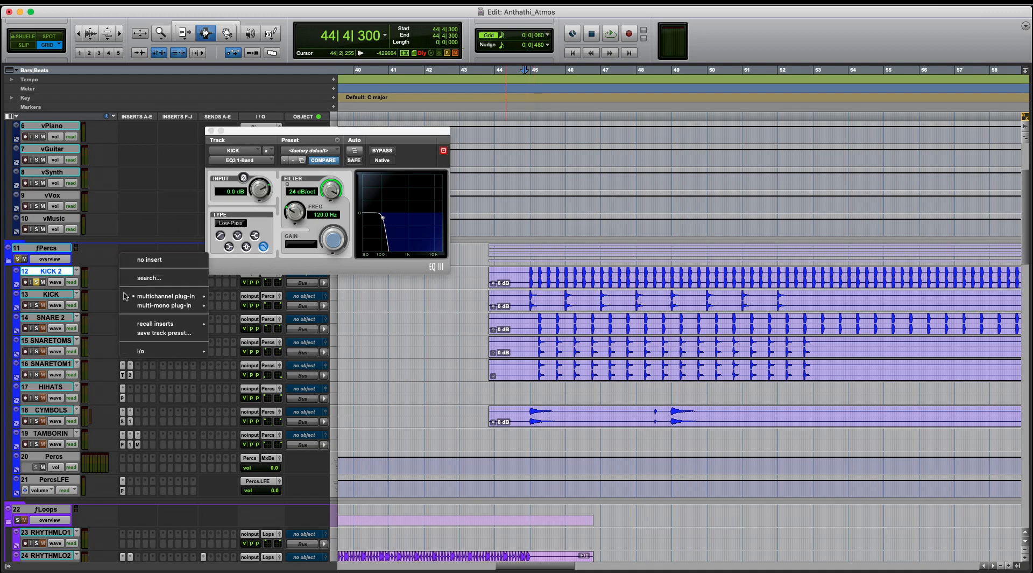
pyautogui.click(135, 260)
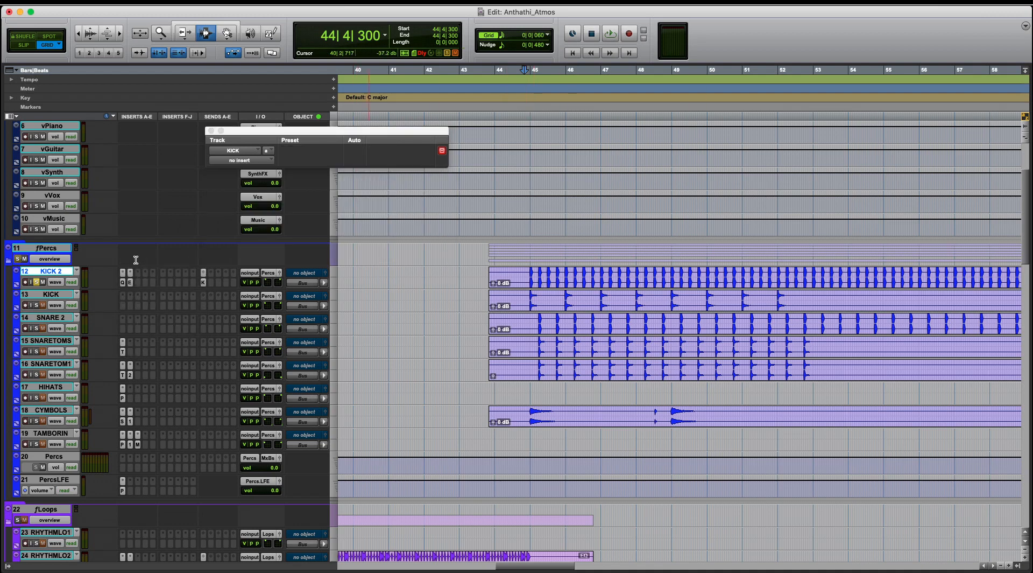
# Open the Pro Subharmonic plug-in on the PercsLFE track to examine its filter and mix settings
pyautogui.click(123, 491)
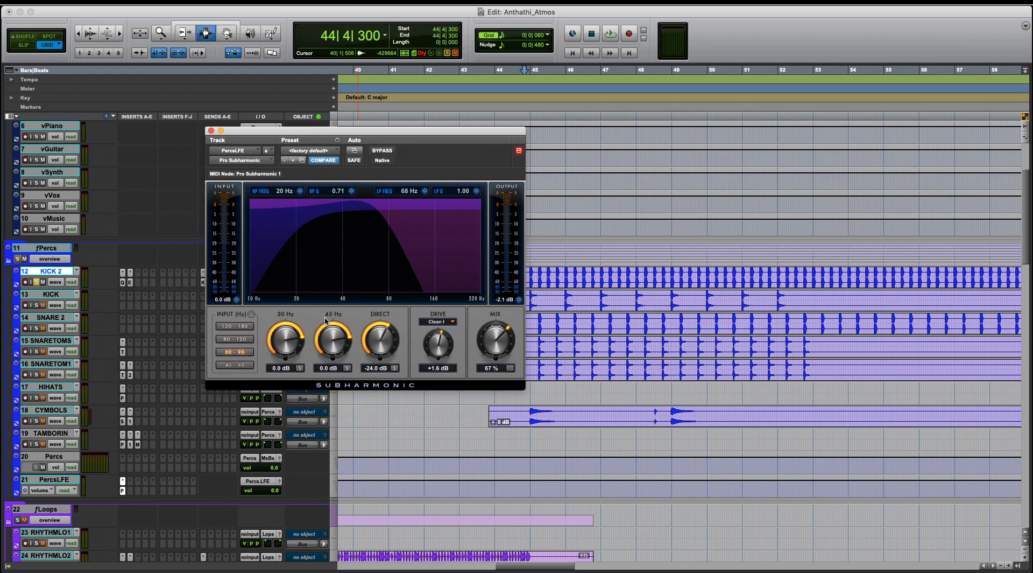
# Check the input frequency band settings of the Pro Subharmonic plug-in on PercsLFE and close the plug-in
pyautogui.click(228, 340)
pyautogui.click(235, 353)
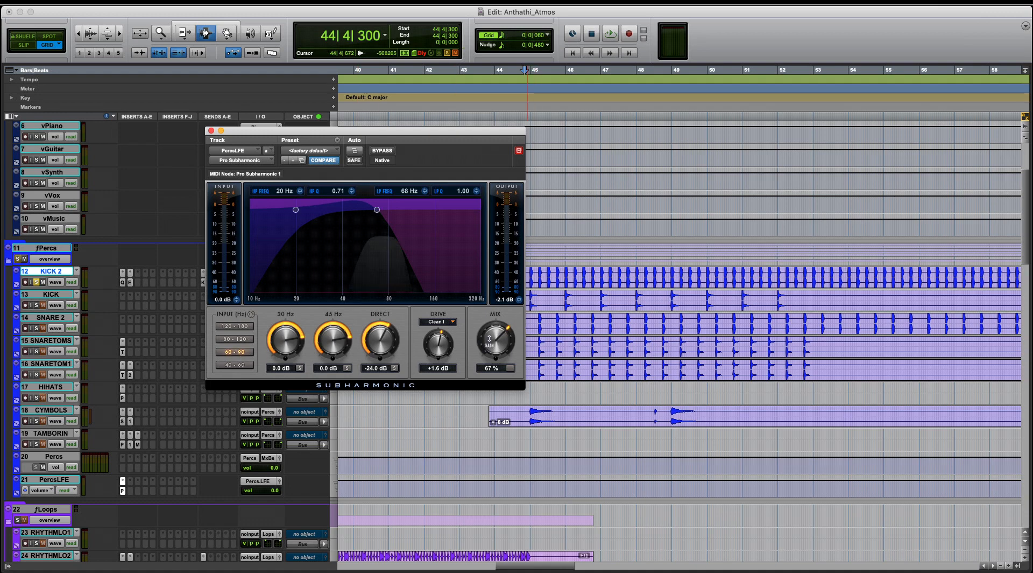
pyautogui.click(210, 131)
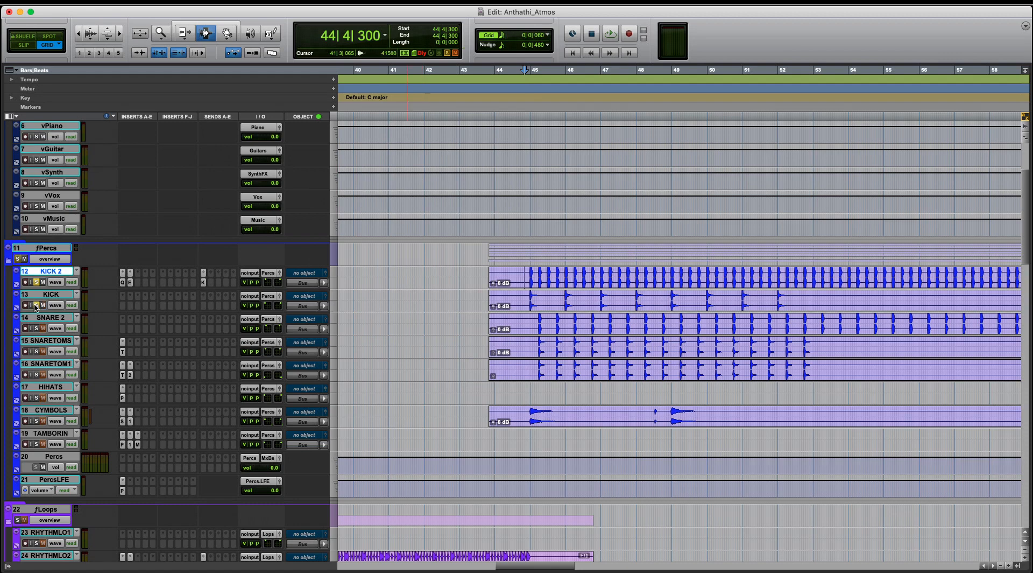
# Play the soloed KICK 2 and KICK tracks from just before bar 45
pyautogui.click(526, 300)
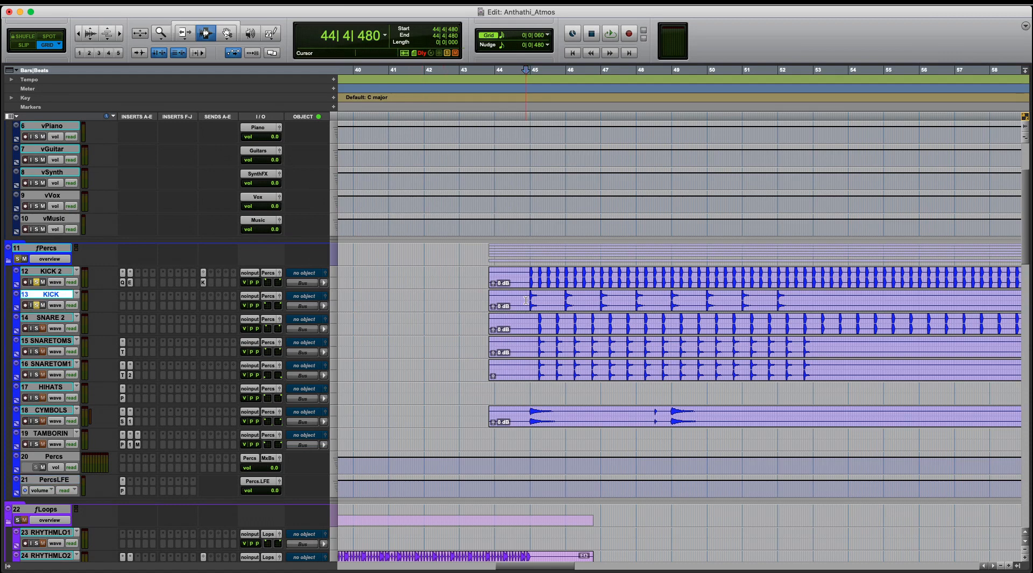
pyautogui.press('space')
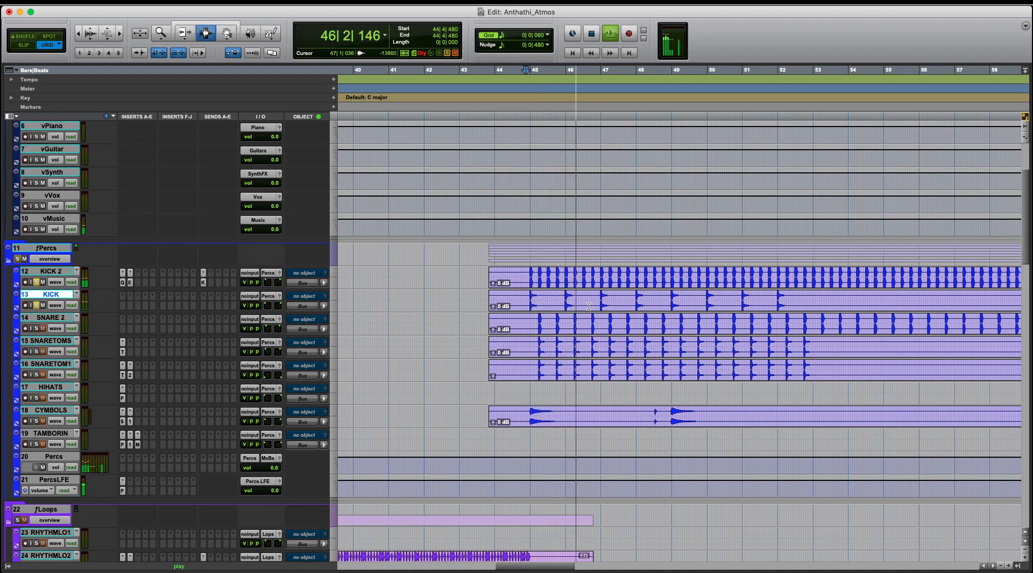
pyautogui.press('space')
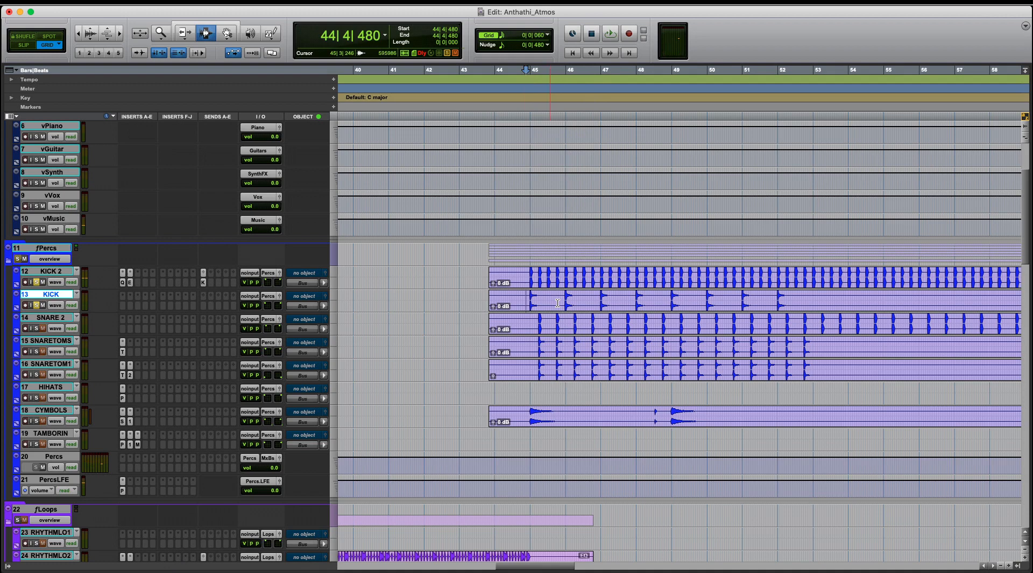
# Play the soloed kicks and SNARE 2 from just before bar 45, adding the SNARE TOMS track to the solo during playback
pyautogui.click(528, 325)
pyautogui.press('space')
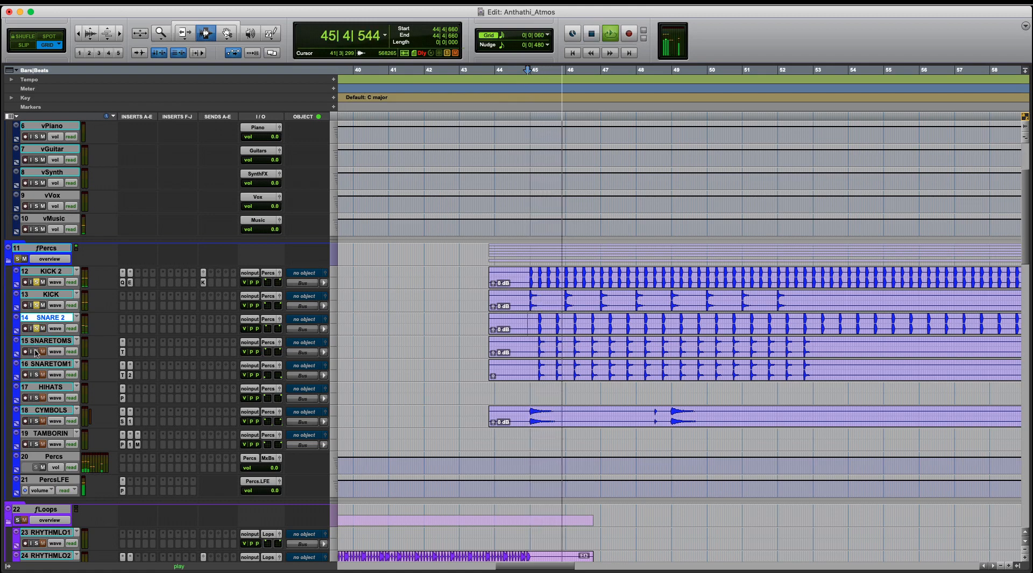
pyautogui.click(36, 351)
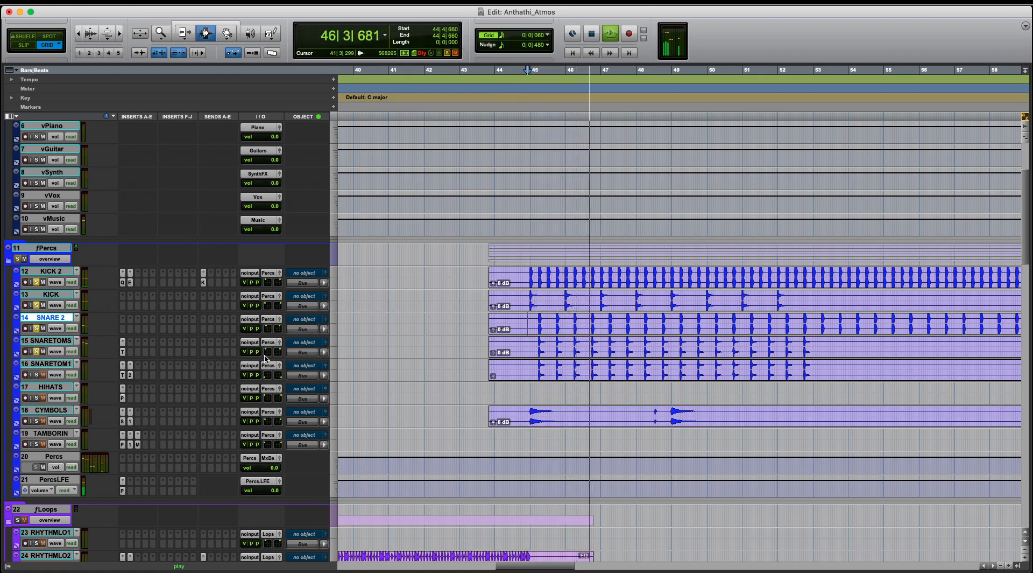
pyautogui.press('space')
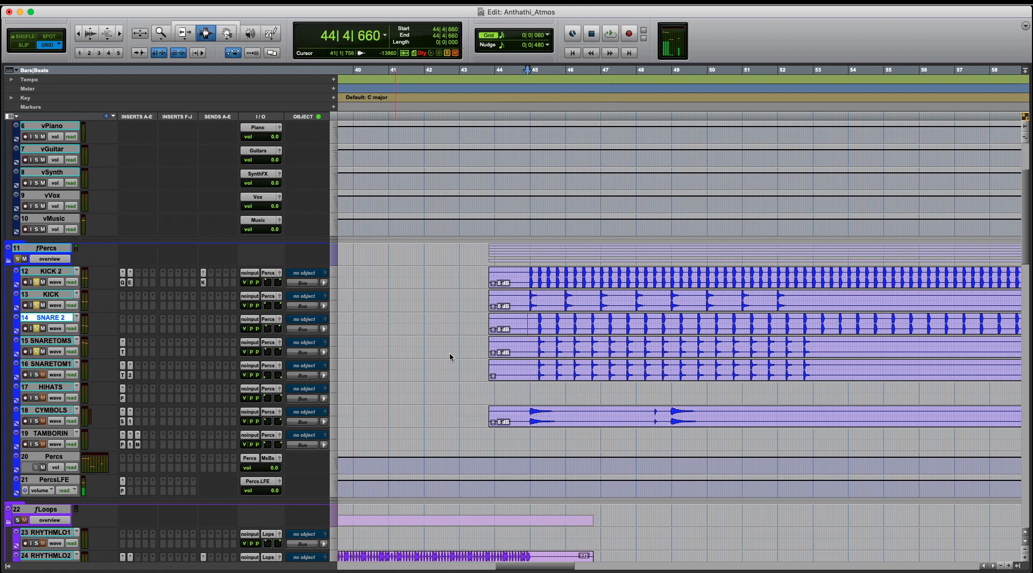
# Examine the SPL Transient Designer inserts on the SNARE TOMS track and on its duplicate track
pyautogui.click(123, 352)
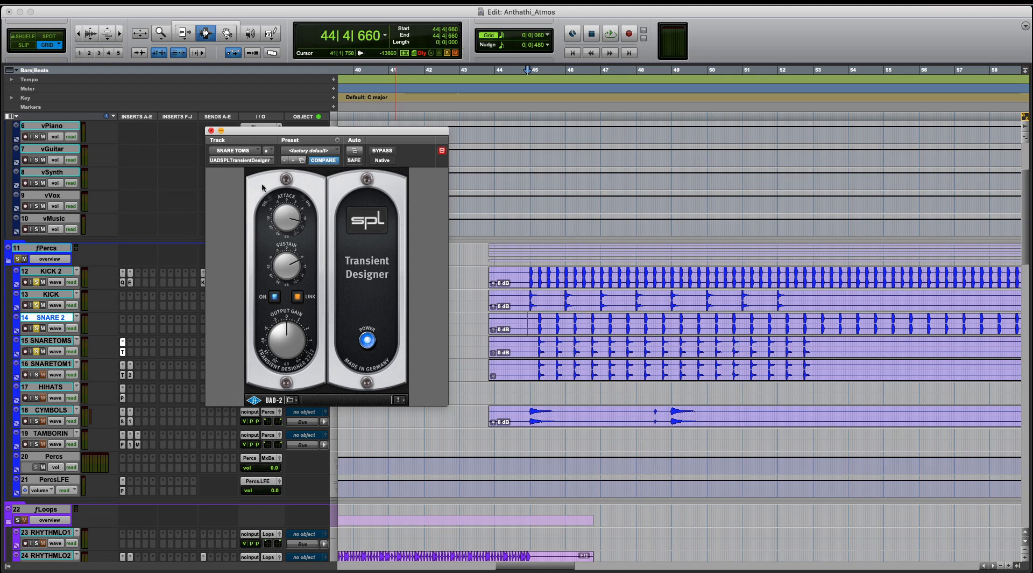
pyautogui.click(211, 130)
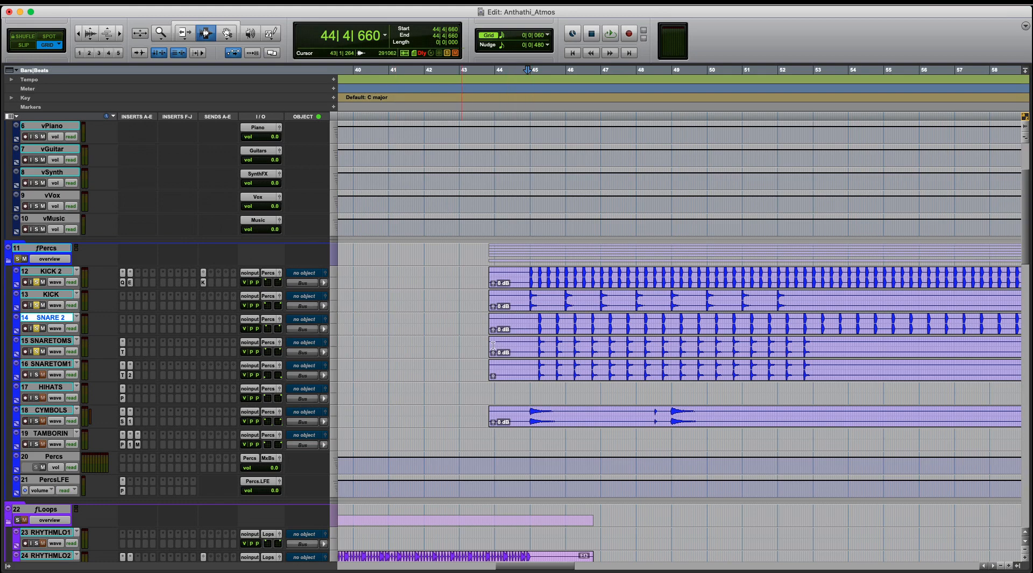
pyautogui.moveTo(478, 346); pyautogui.dragTo(584, 370)
pyautogui.click(122, 375)
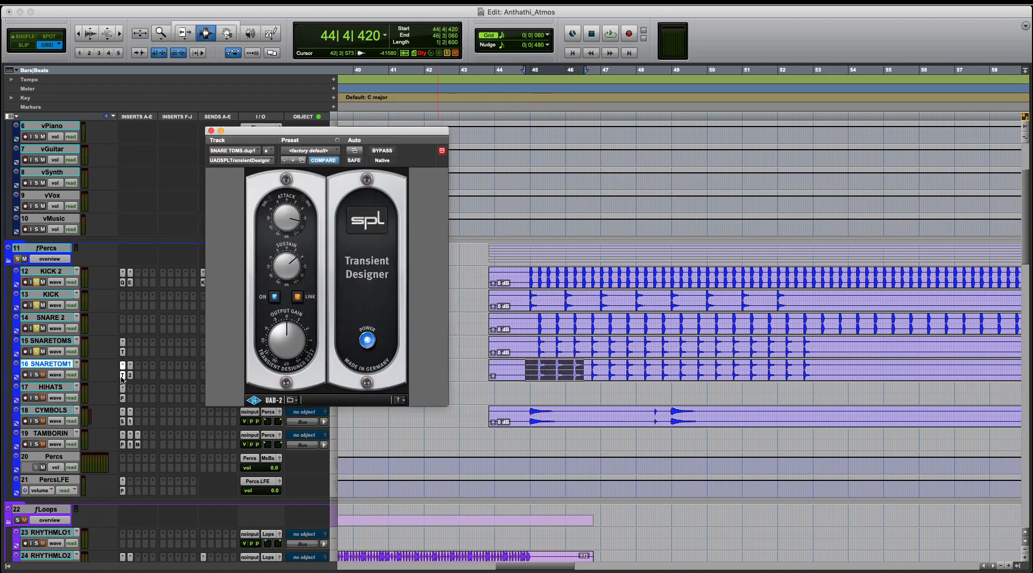
pyautogui.click(123, 376)
# Examine the Eventide 2016 Stereo Room reverb on SNARE TOMS.dup1 and mark the track's first hits around bar 45
pyautogui.click(130, 375)
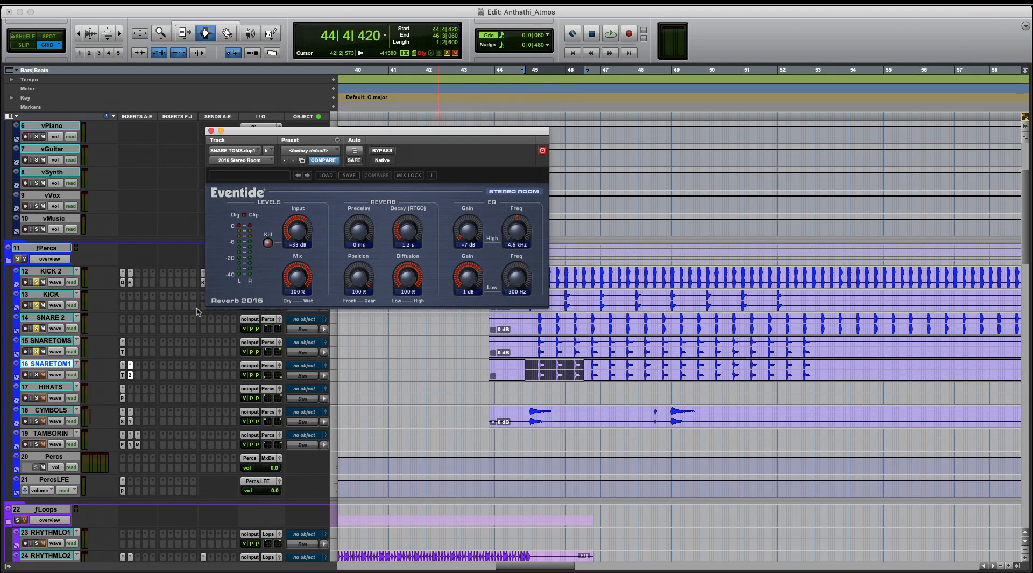
pyautogui.moveTo(377, 133); pyautogui.dragTo(604, 88)
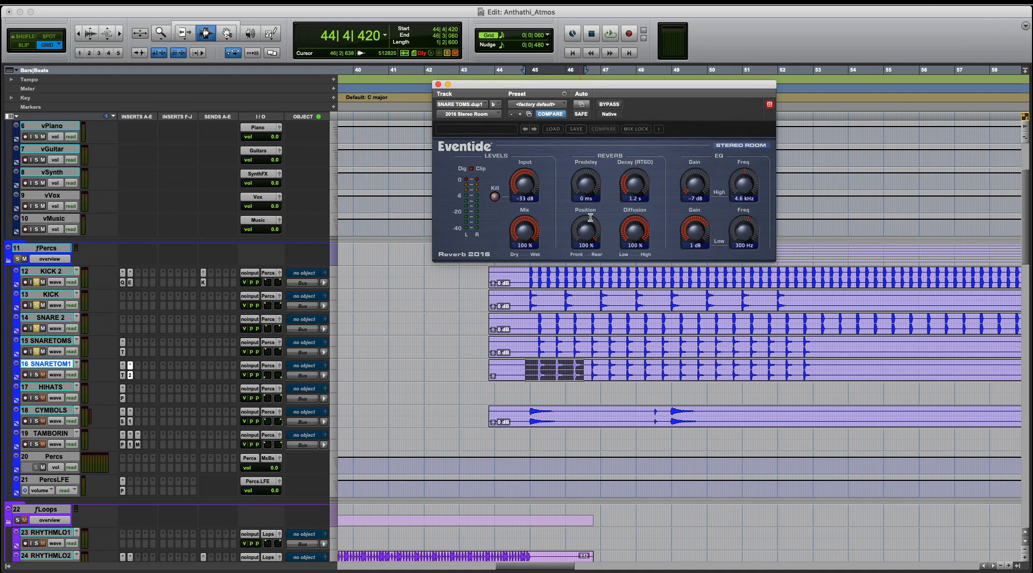
pyautogui.click(525, 363)
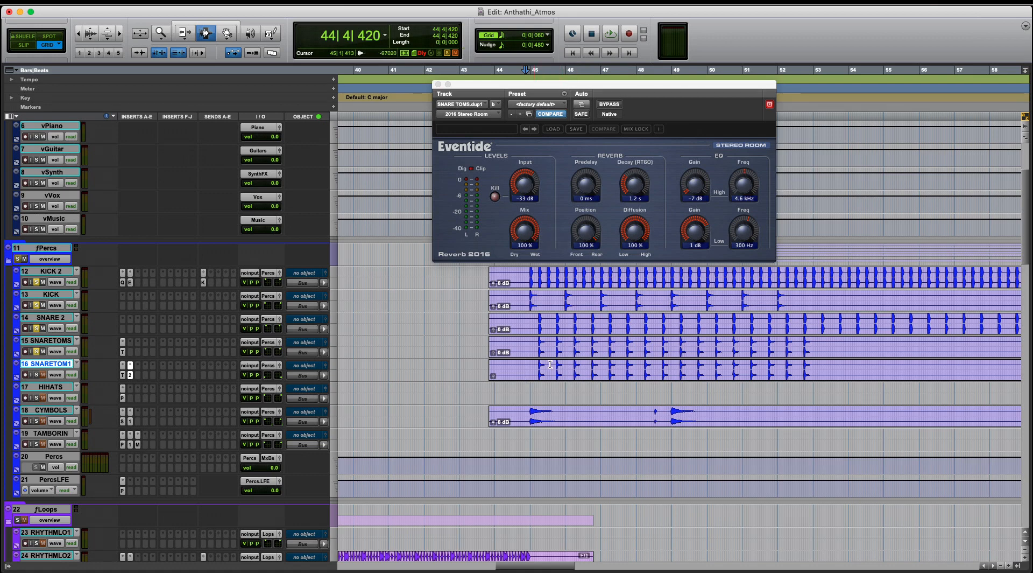
pyautogui.moveTo(536, 351); pyautogui.dragTo(575, 373)
pyautogui.click(534, 374)
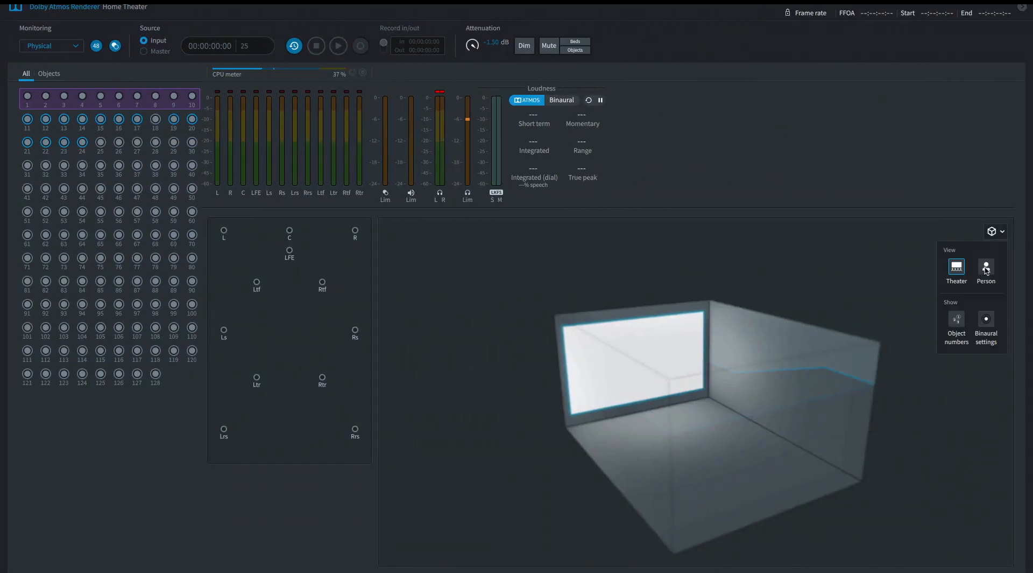
# Switch to the Dolby Atmos Renderer, set its room view to Person, and rotate the room around the listener
pyautogui.click(986, 266)
pyautogui.moveTo(690, 397); pyautogui.dragTo(770, 394)
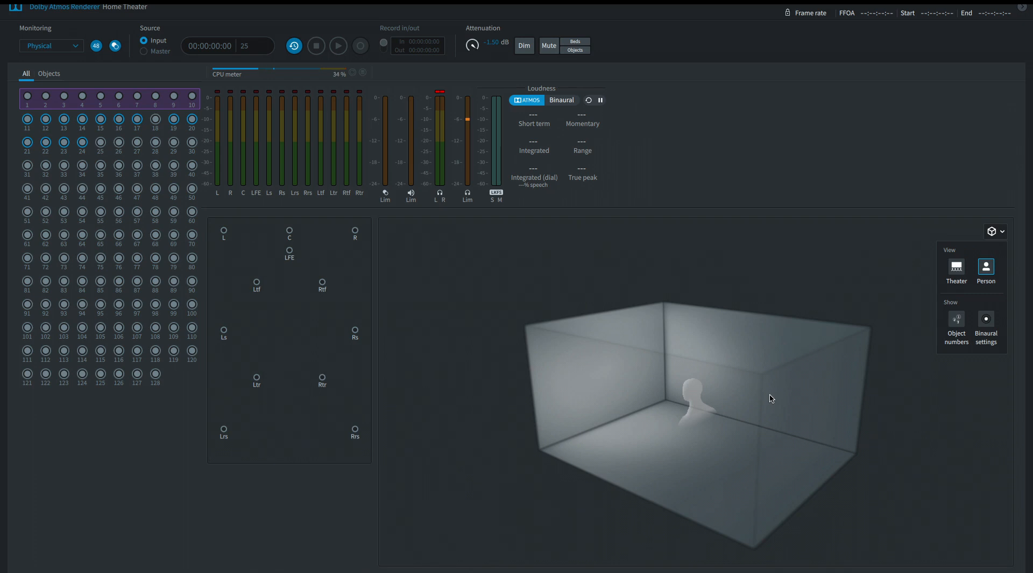
pyautogui.moveTo(691, 415); pyautogui.dragTo(634, 413)
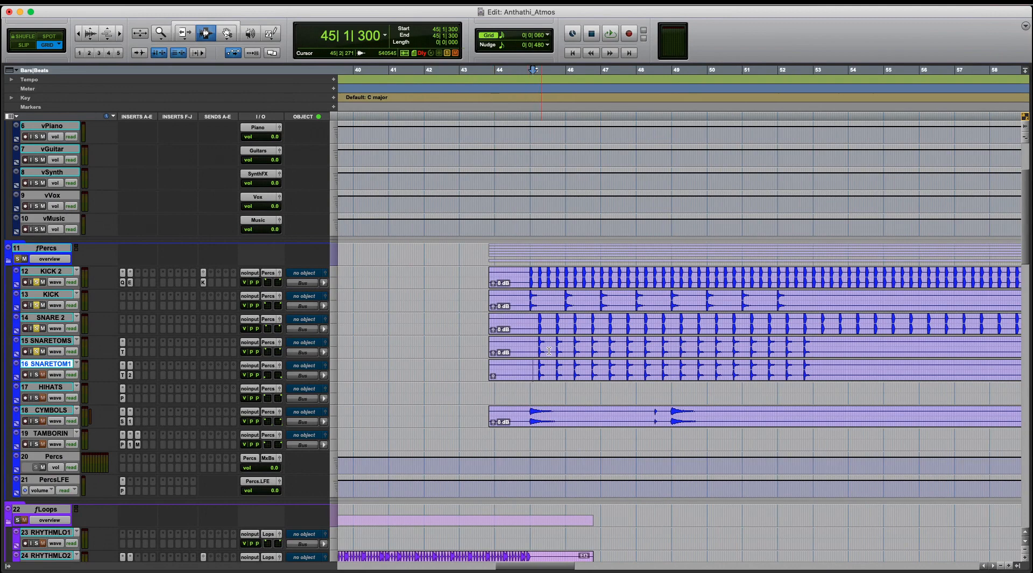
# Reopen the 2016 Stereo Room reverb on SNARE TOMS.dup1, solo the track, and play it with the other soloed drums
pyautogui.click(129, 375)
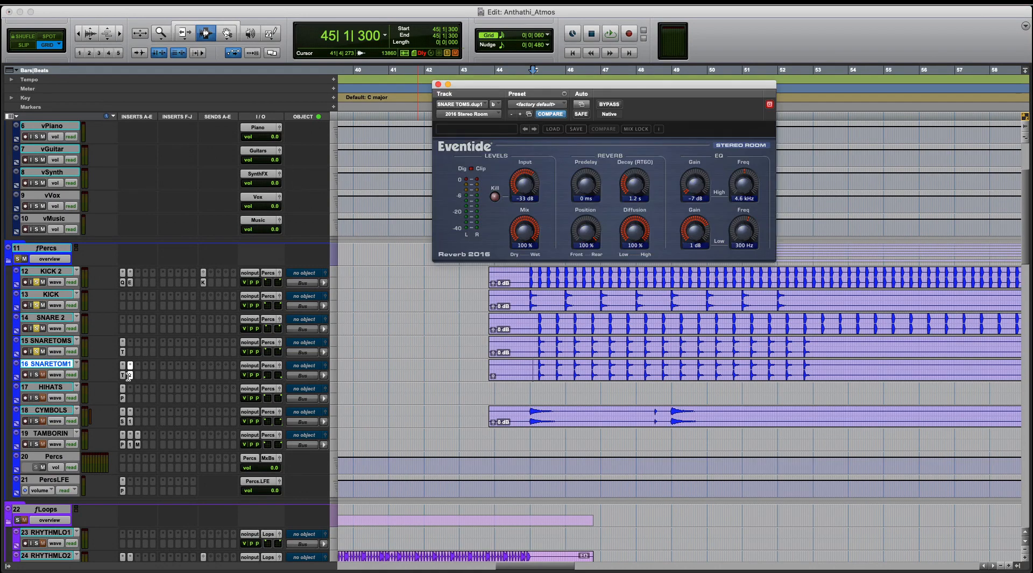
pyautogui.click(36, 375)
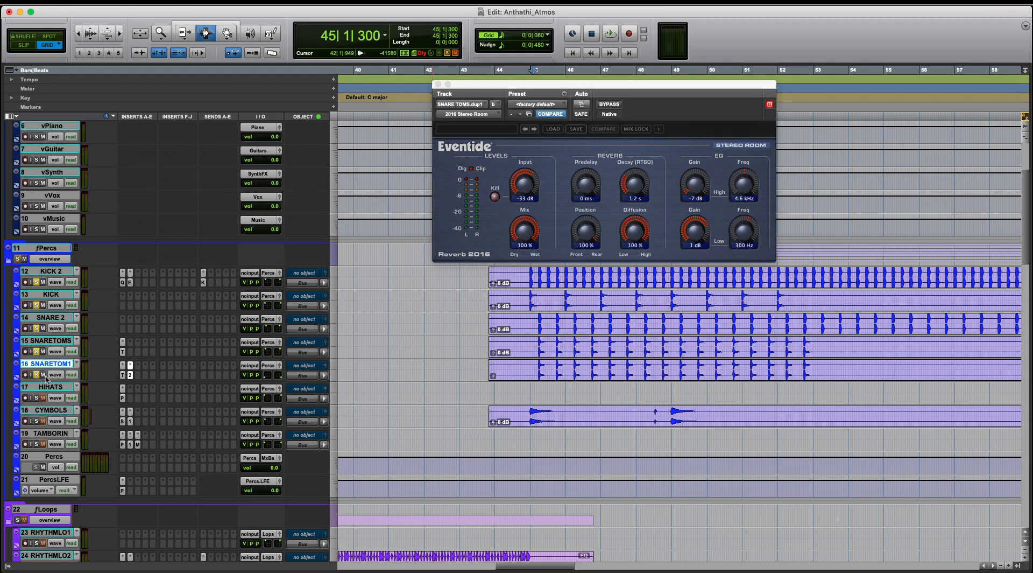
pyautogui.click(527, 364)
pyautogui.press('space')
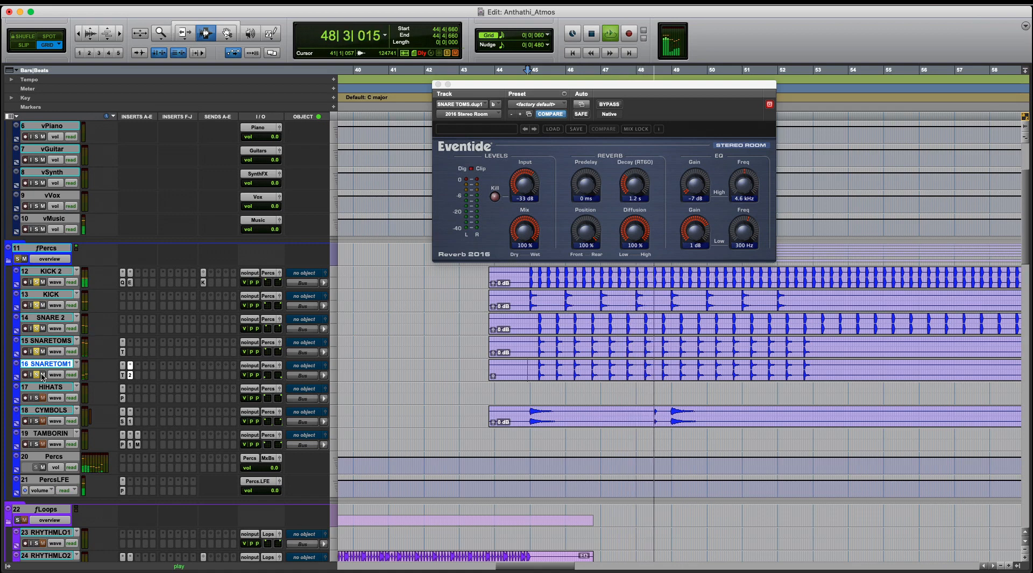
pyautogui.press('space')
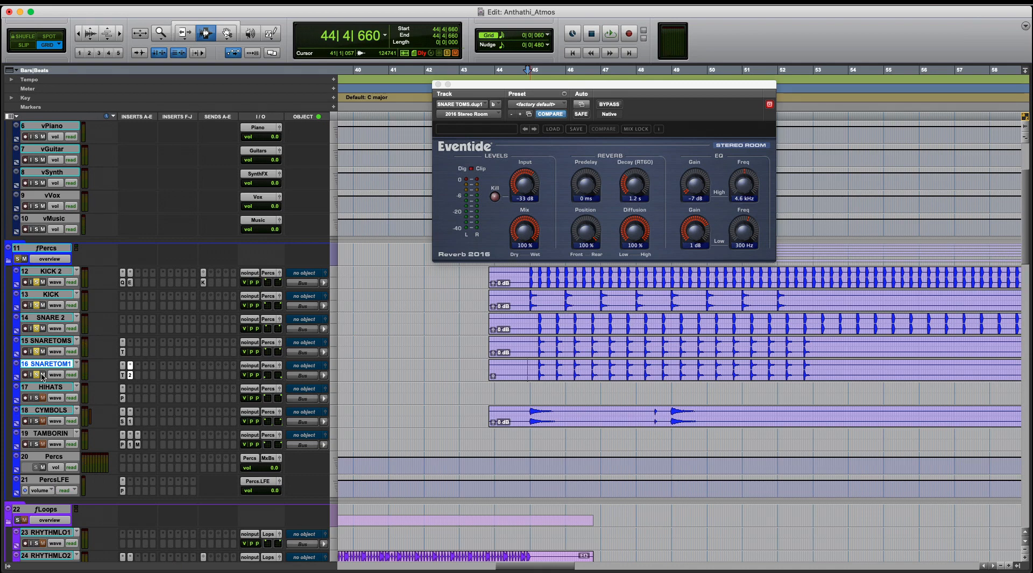
# Check the output panner of SNARE TOMS.dup1, and play the soloed kicks and snares again from just before bar 45
pyautogui.click(280, 365)
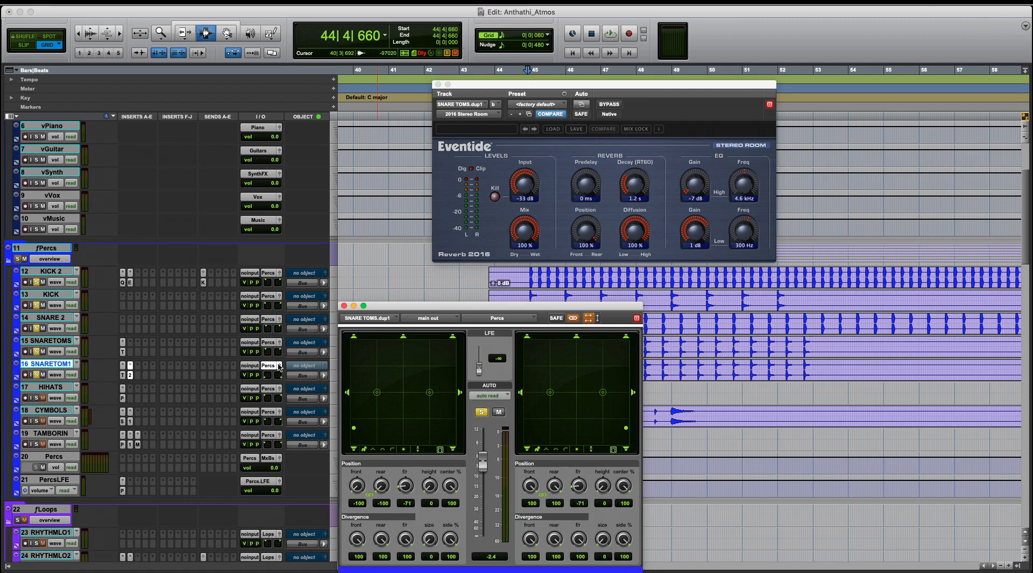
pyautogui.click(344, 305)
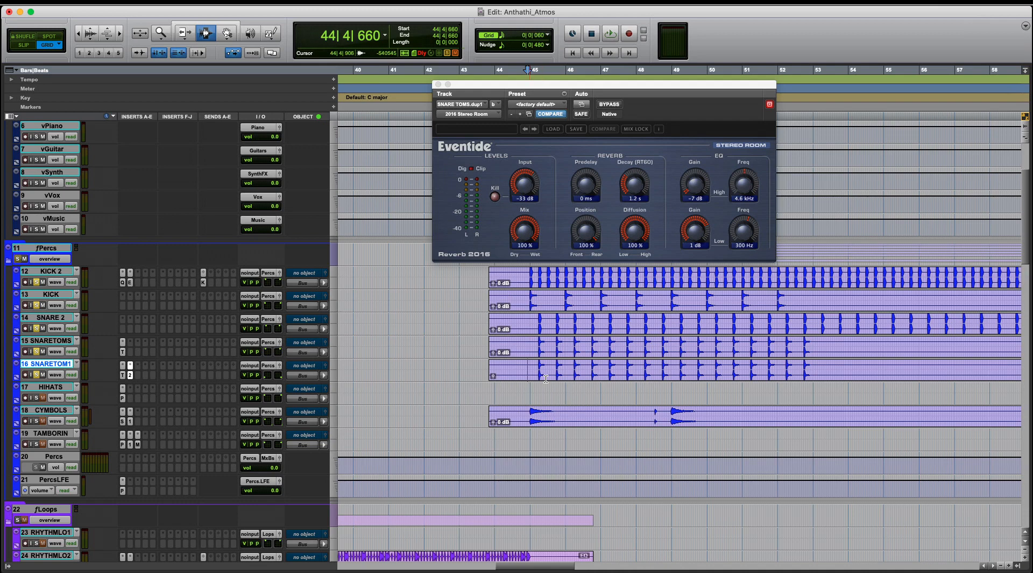
pyautogui.click(530, 325)
pyautogui.press('space')
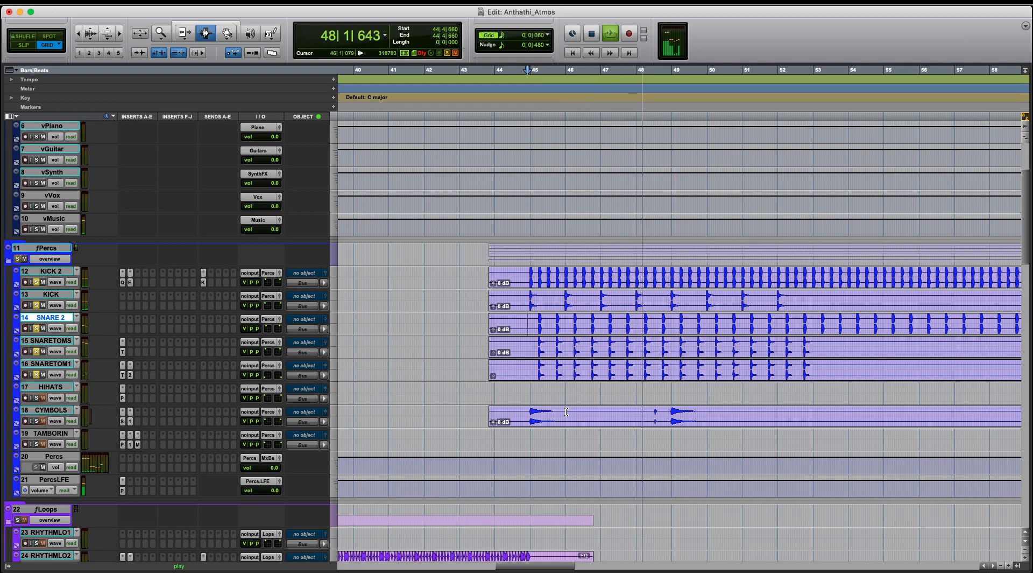
pyautogui.press('space')
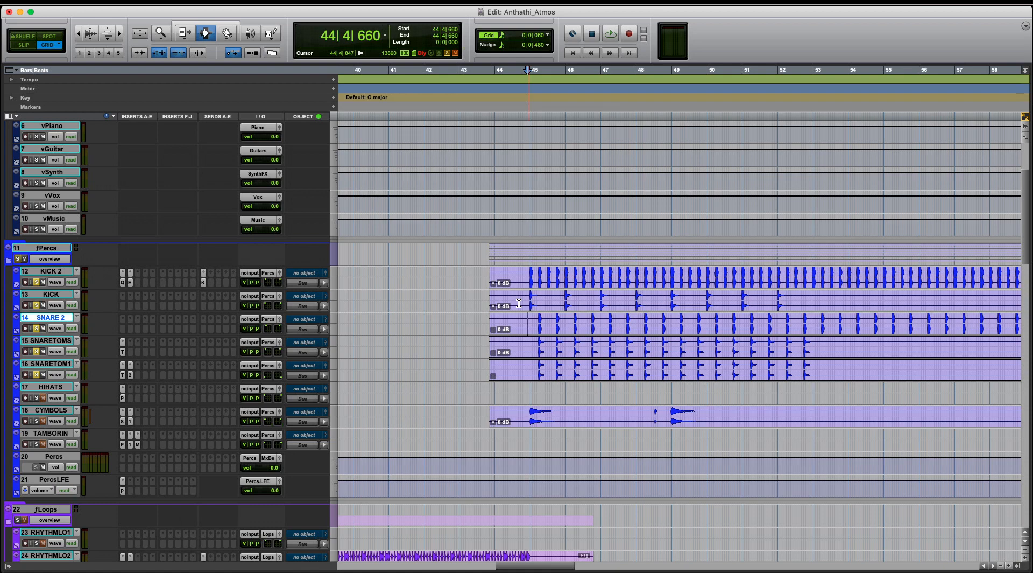
# Examine the SPL Transient Designer Plus and Lindell TE-100 equalizer inserts on the CYMBOLS track
pyautogui.press('super+bracketleft')
pyautogui.press('super+bracketright')
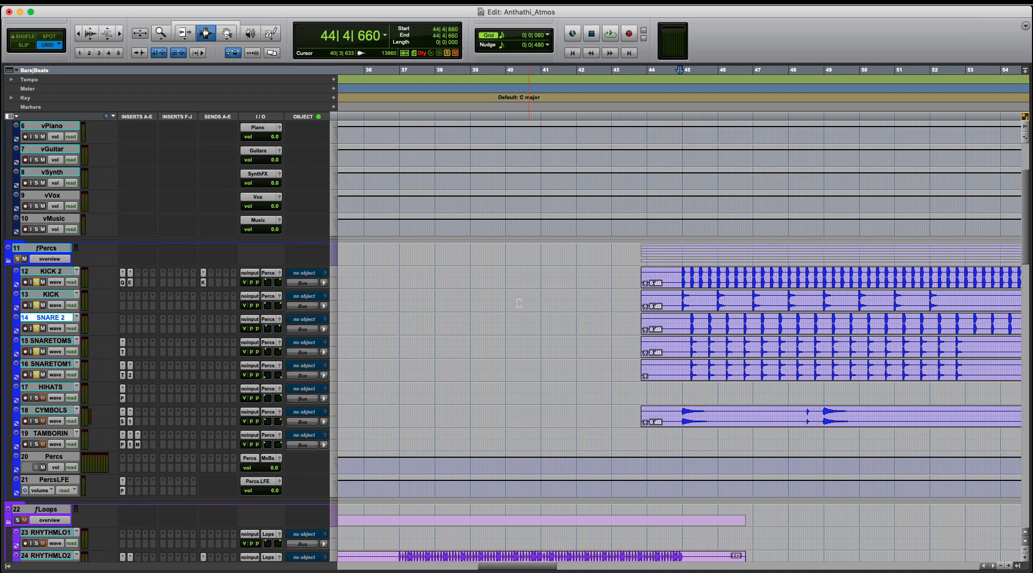
pyautogui.press('super+bracketright')
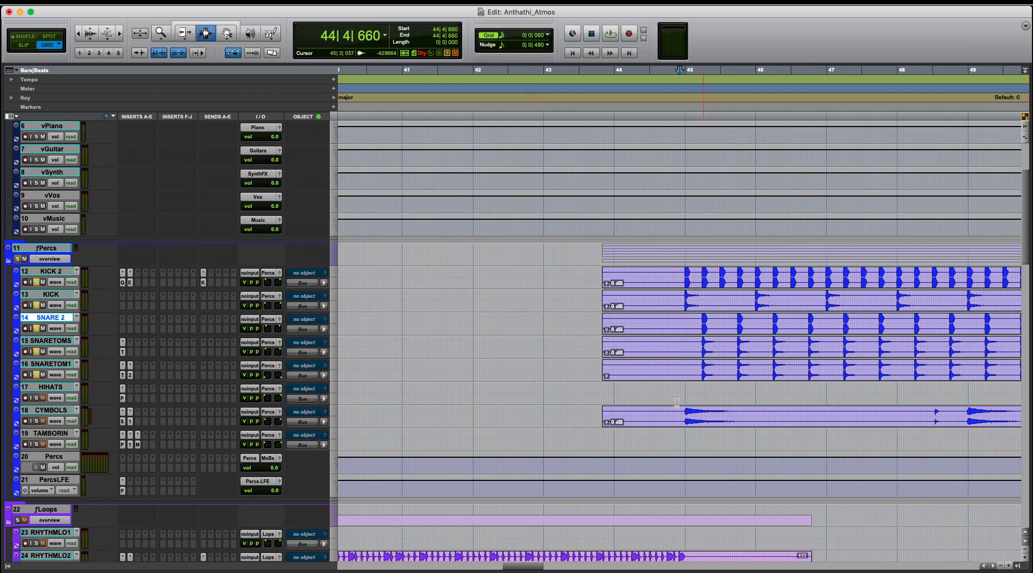
pyautogui.click(676, 415)
pyautogui.click(123, 421)
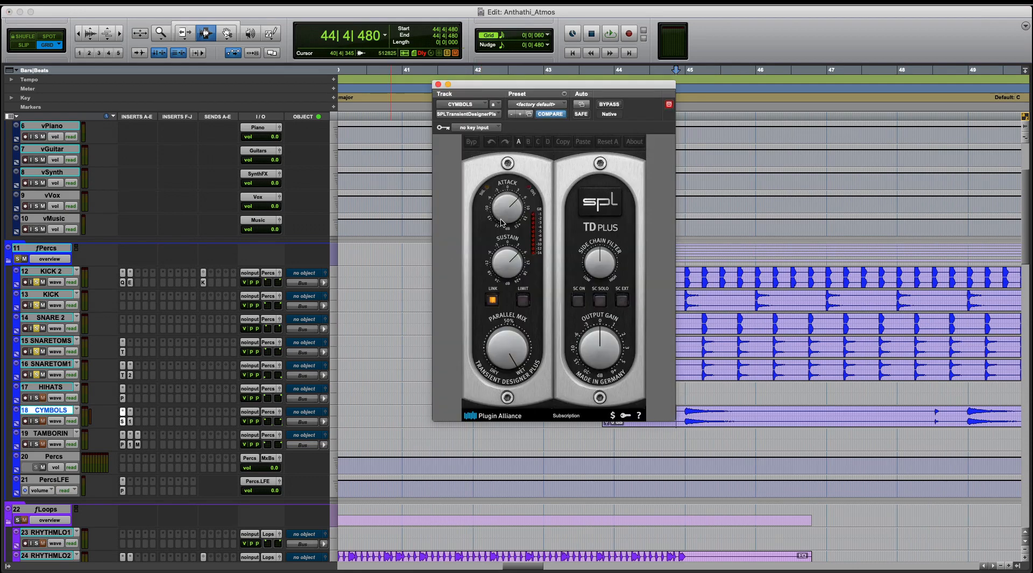
pyautogui.click(130, 420)
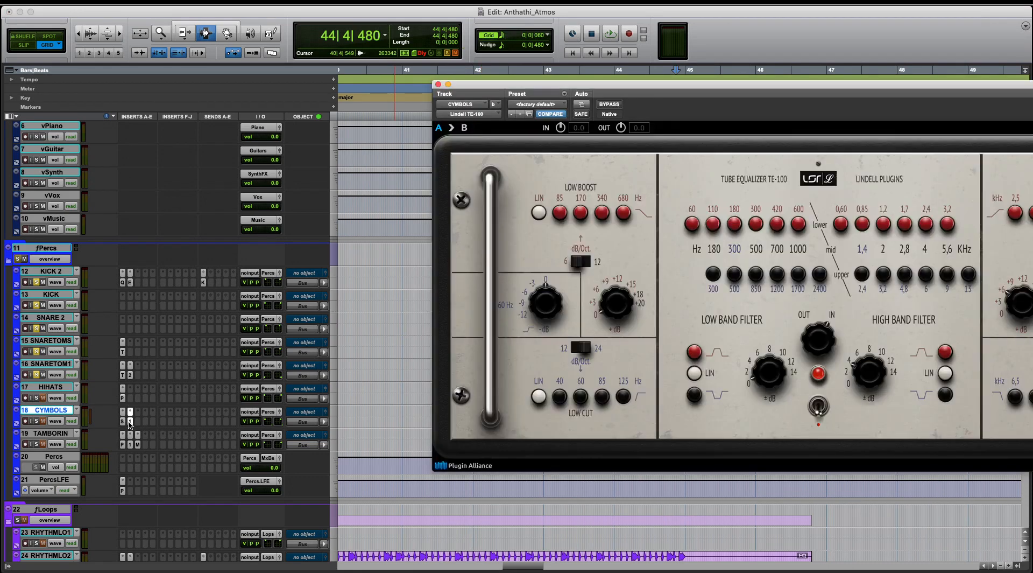
pyautogui.click(129, 421)
pyautogui.click(129, 421)
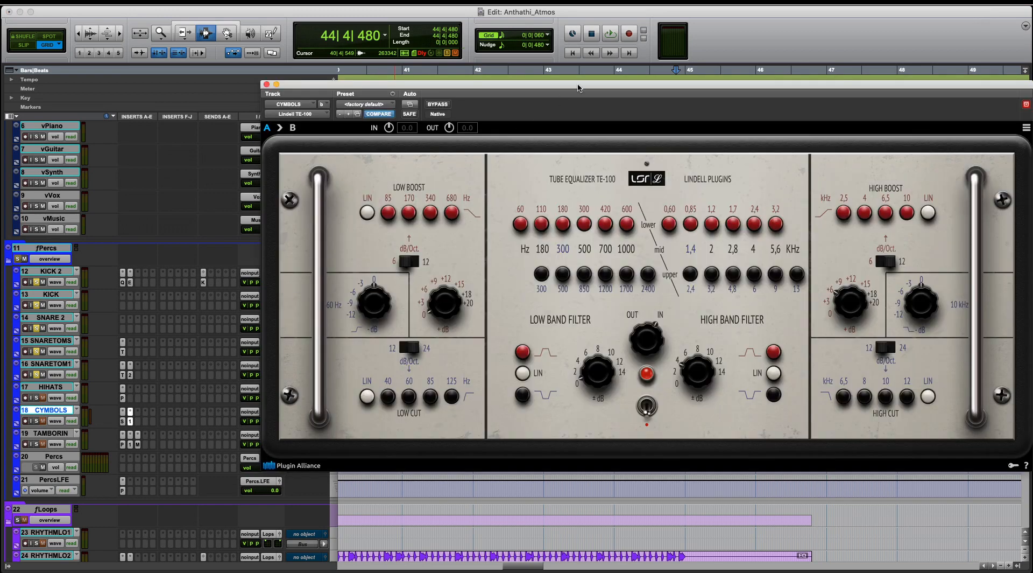
pyautogui.moveTo(578, 88); pyautogui.dragTo(467, 72)
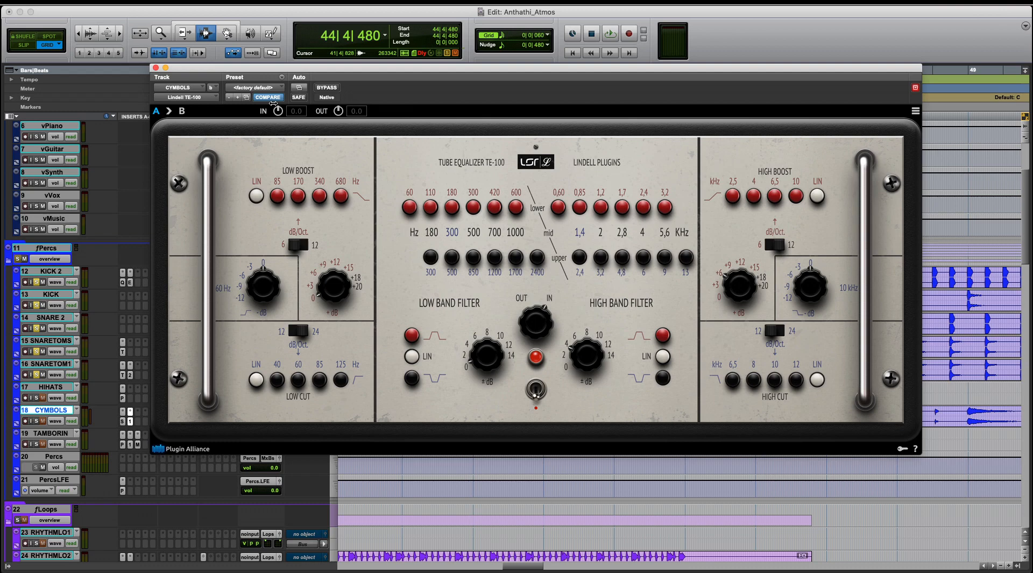
# Solo the CYMBOLS track, compare playback with the Lindell TE-100 bypassed and active, and close the equalizer
pyautogui.click(38, 423)
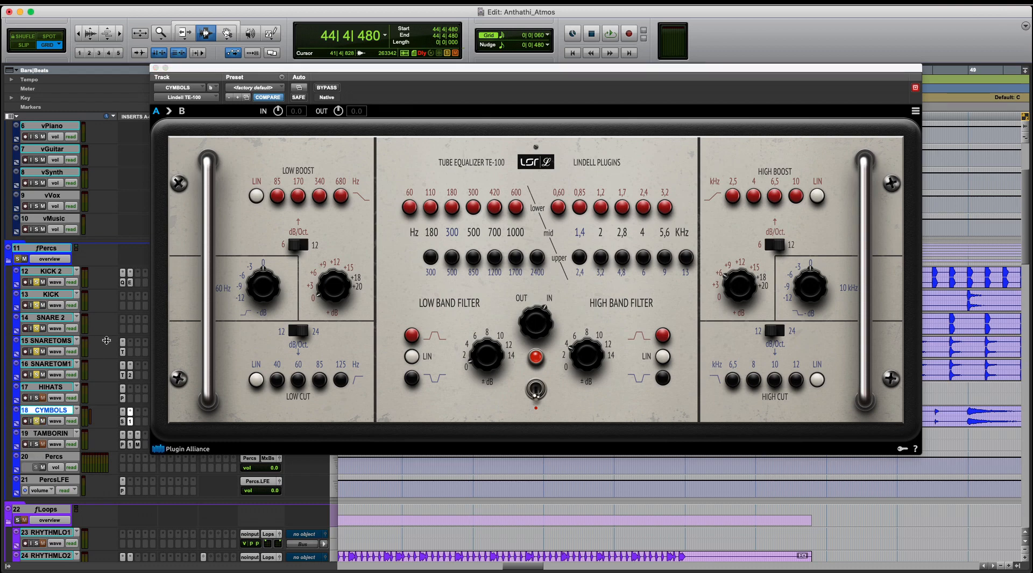
pyautogui.click(333, 87)
pyautogui.moveTo(340, 73); pyautogui.dragTo(410, 15)
pyautogui.click(682, 420)
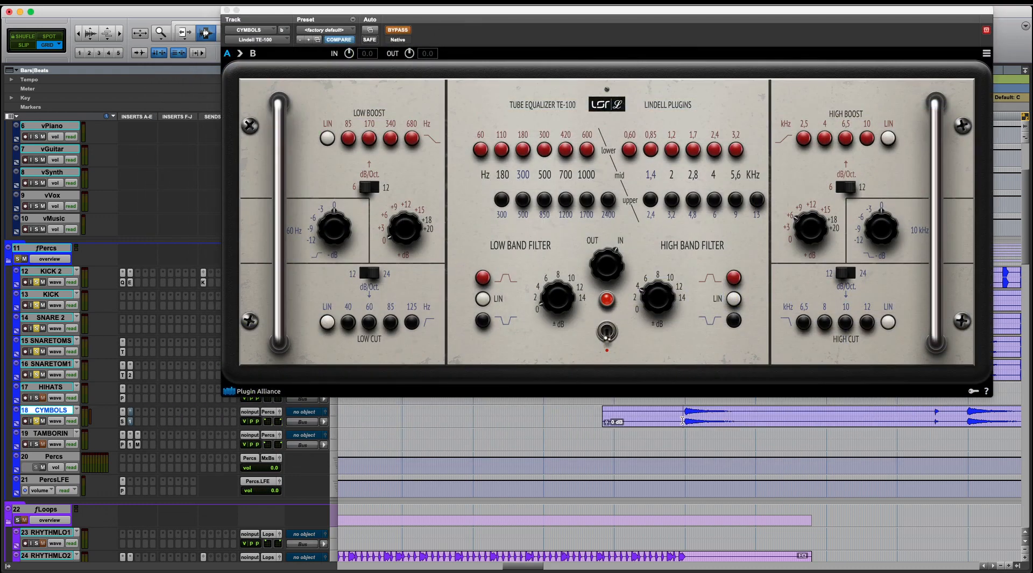
pyautogui.press('space')
pyautogui.press('space')
pyautogui.click(400, 33)
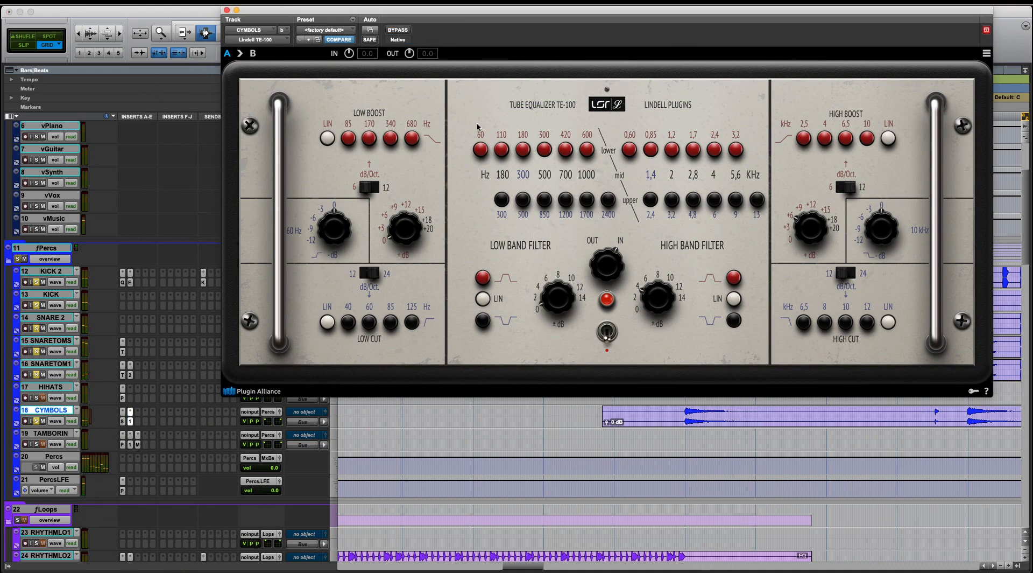
pyautogui.press('space')
pyautogui.click(227, 9)
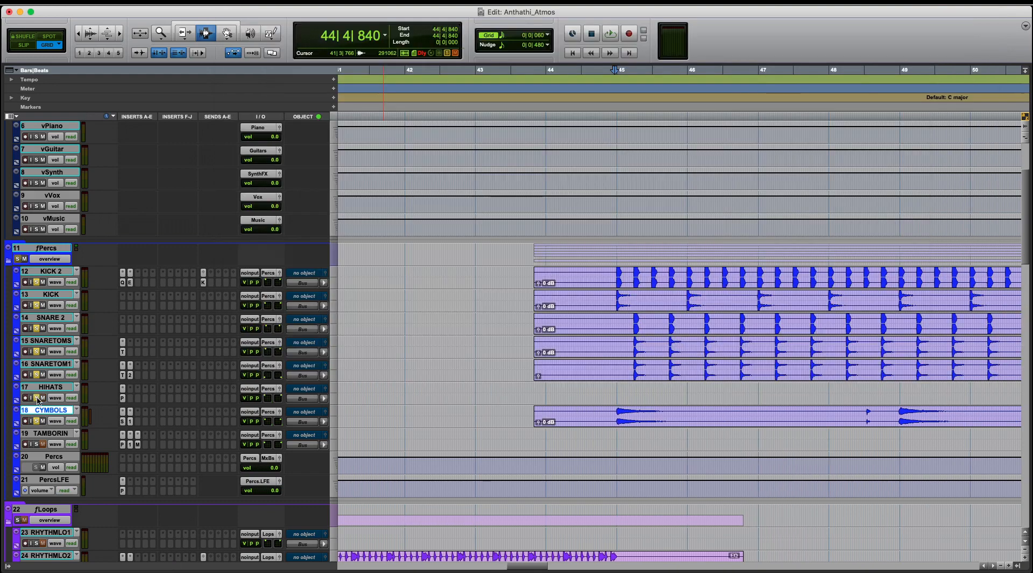
# Play the soloed percussion tracks from just before bar 45, and examine the CYMBOLS hits up to about bar 49
pyautogui.press('space')
pyautogui.press('r')
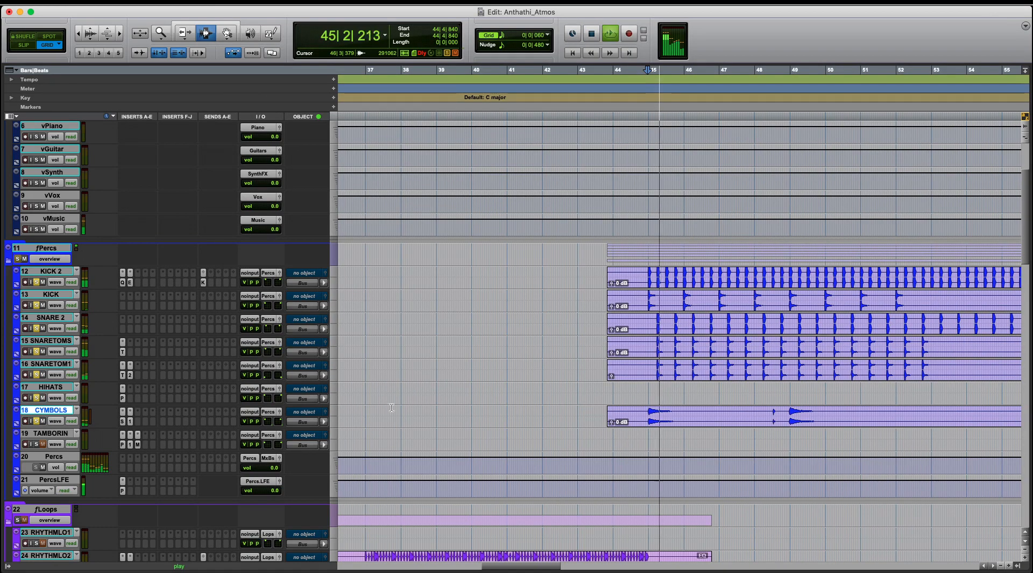
pyautogui.press('r')
pyautogui.click(746, 414)
pyautogui.press('t')
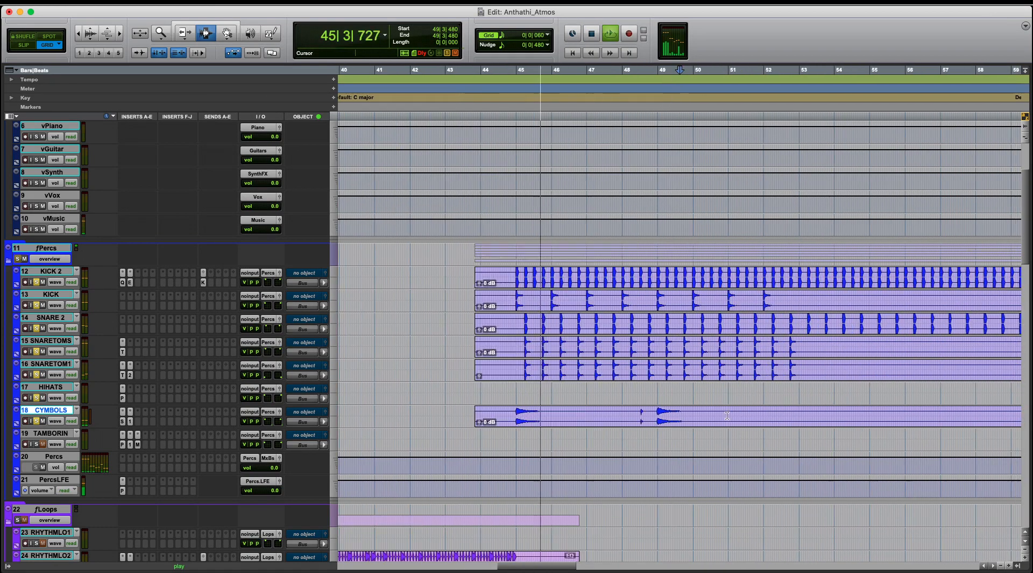
pyautogui.press('r')
pyautogui.press('r')
pyautogui.click(677, 416)
pyautogui.press('t')
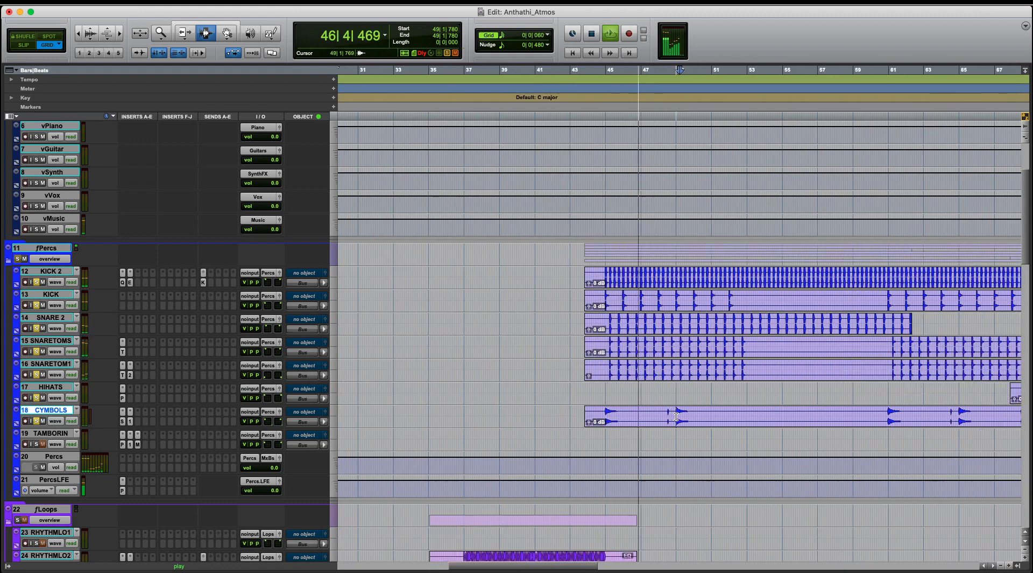
pyautogui.press('r')
pyautogui.press('t')
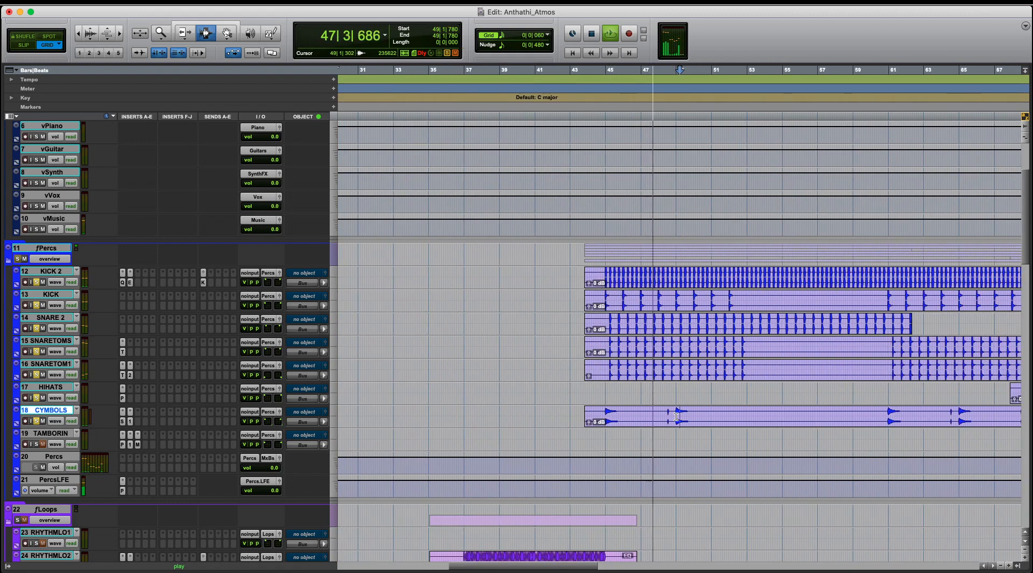
pyautogui.press('r')
pyautogui.press('space')
# Locate the first hits of the HIHATS clip near bar 69, and bypass the track's PanMan insert
pyautogui.click(812, 403)
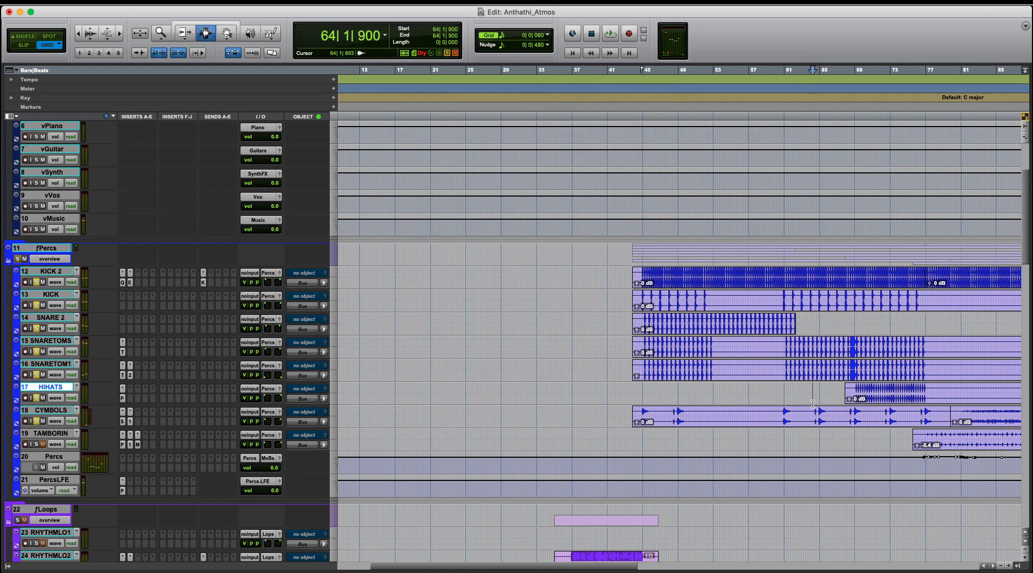
pyautogui.press('t')
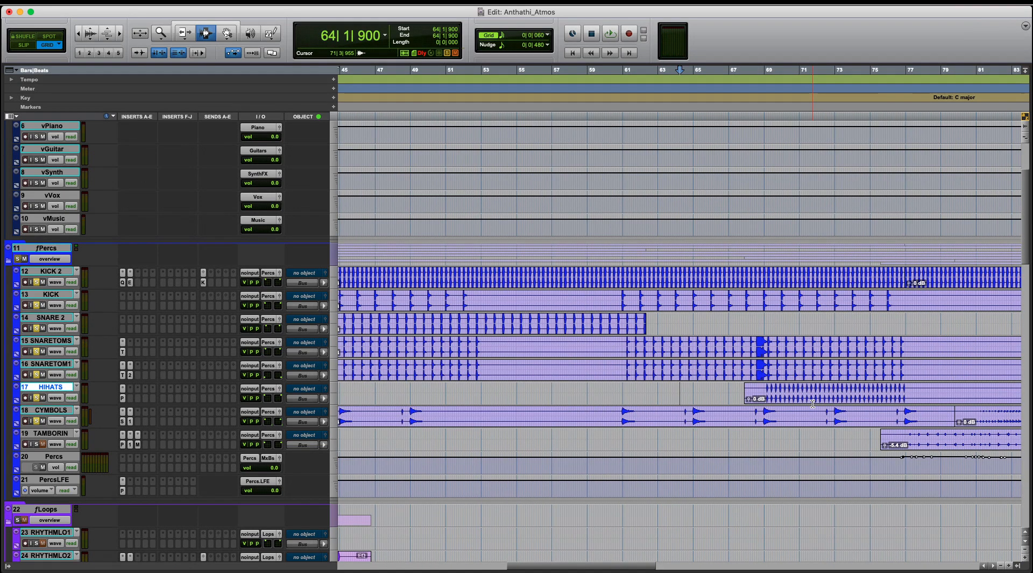
pyautogui.click(776, 400)
pyautogui.press('t')
pyautogui.click(631, 398)
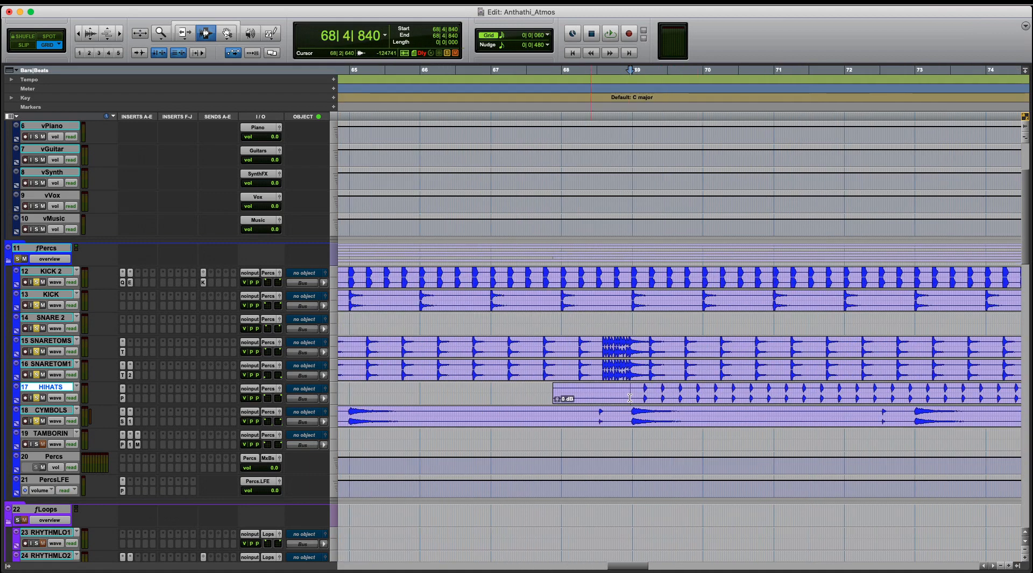
pyautogui.keyDown('super'); pyautogui.click(123, 399); pyautogui.keyUp('super')
# Play the soloed drums from just before bar 69 with PanMan bypassed on HIHATS
pyautogui.click(641, 399)
pyautogui.hscroll(-2, 640, 398)
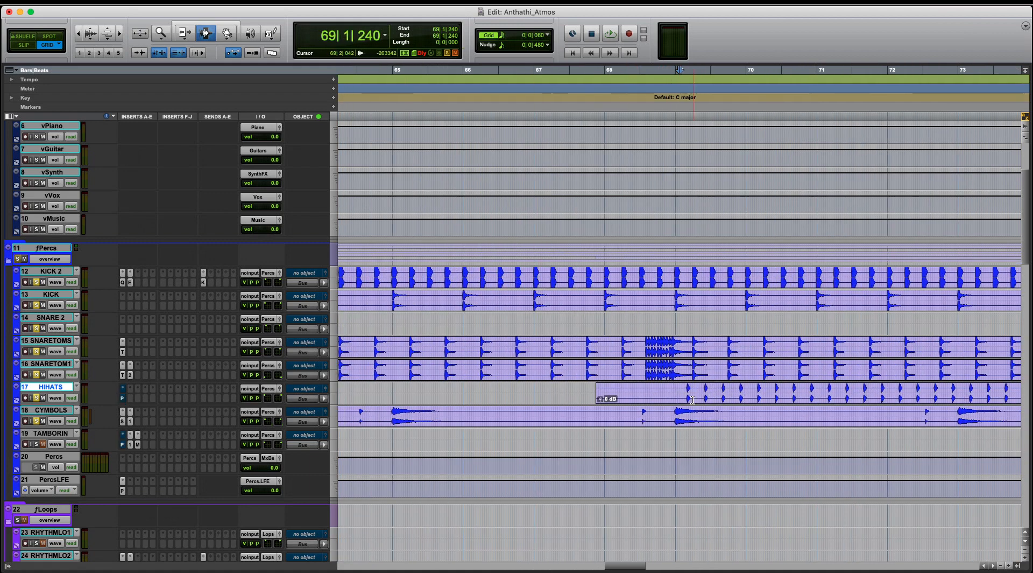
pyautogui.click(675, 398)
pyautogui.press('space')
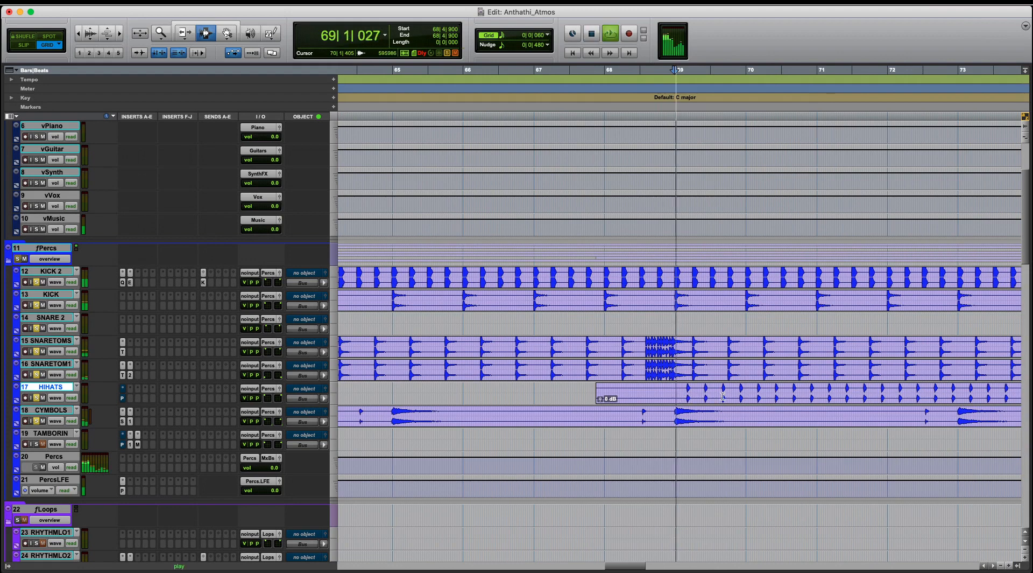
pyautogui.press('r')
pyautogui.click(770, 395)
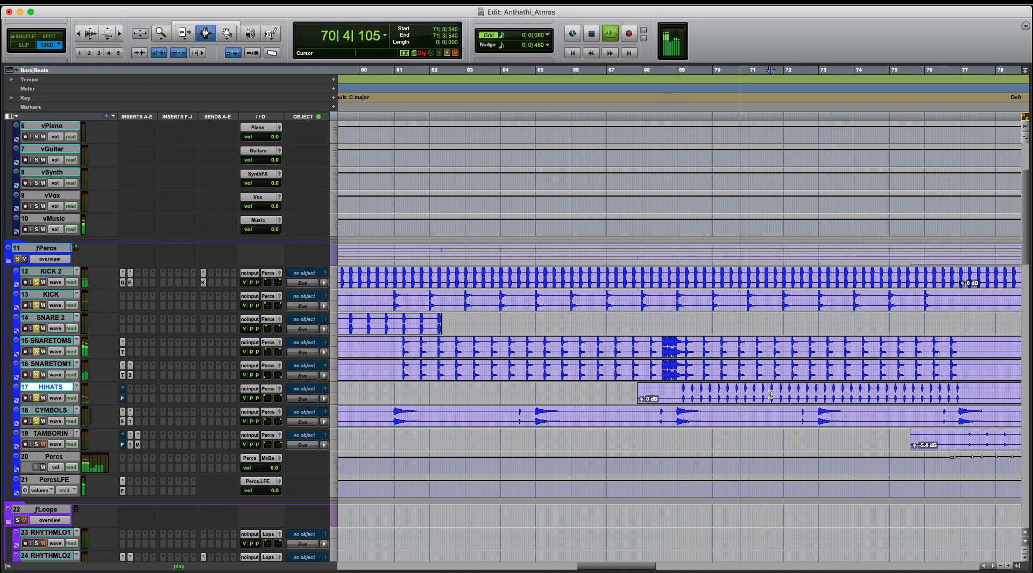
pyautogui.press('space')
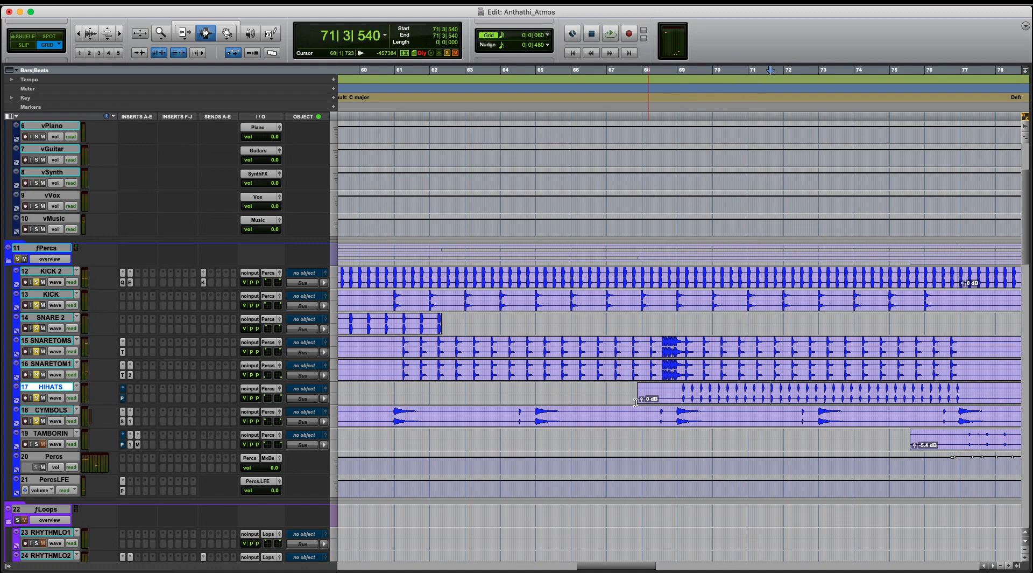
# Look over the bass, strings, pads, piano, guitar, synth and vocal tracks, and return to the percussion tracks
pyautogui.press('r')
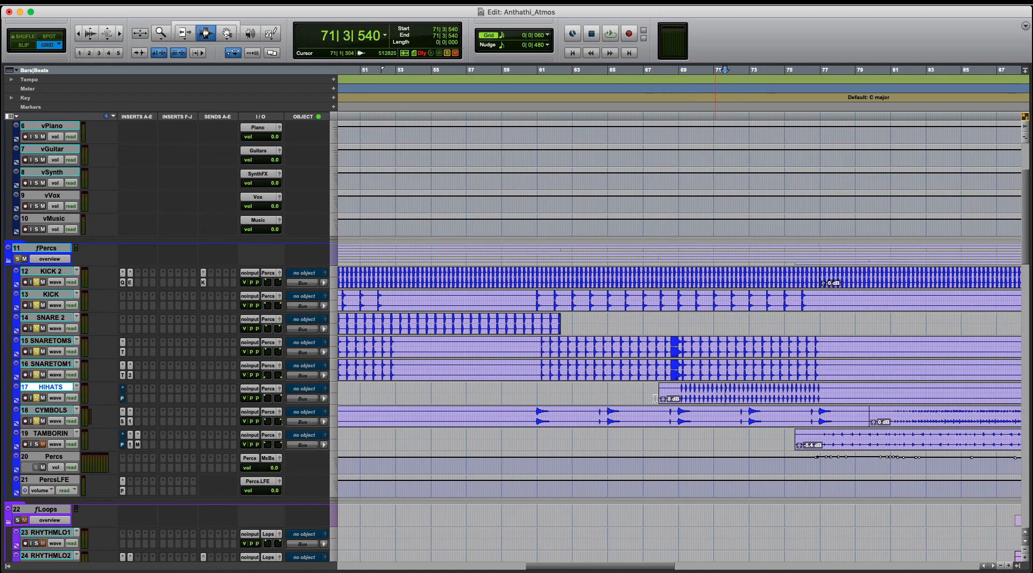
pyautogui.scroll(-5, 705, 388)
pyautogui.scroll(-10, 708, 387)
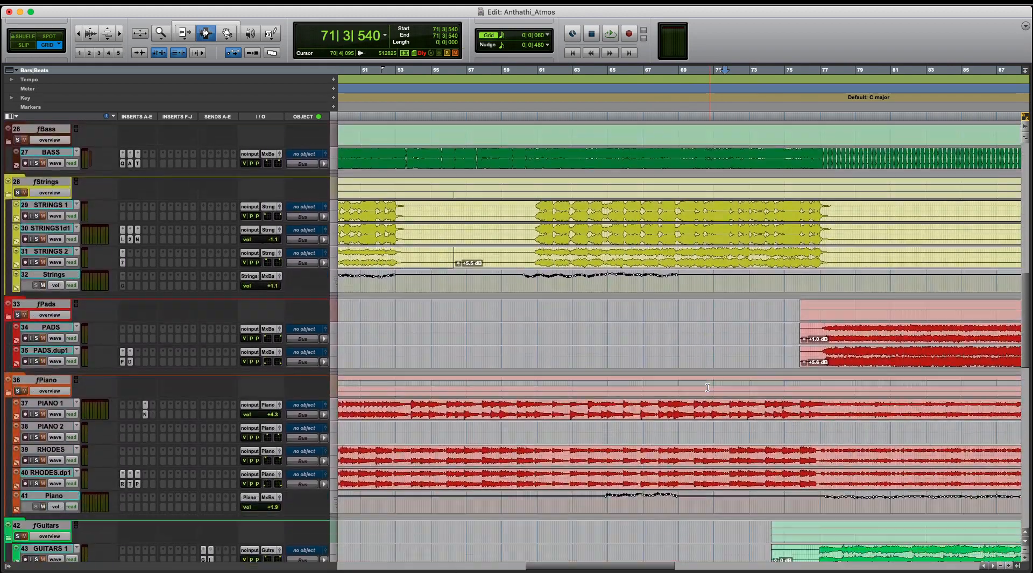
pyautogui.scroll(-8, 707, 388)
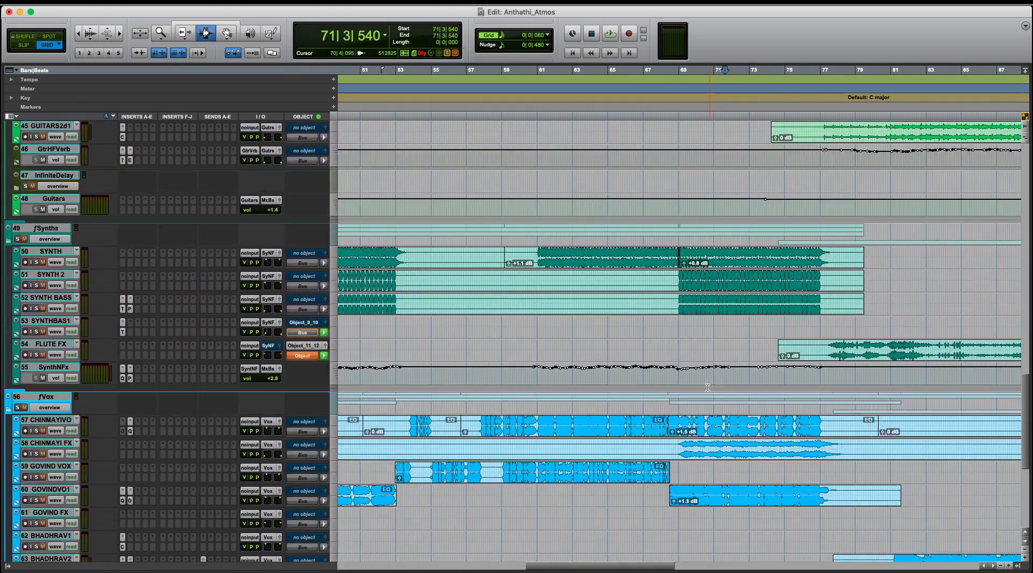
pyautogui.scroll(4, 707, 387)
pyautogui.scroll(15, 707, 387)
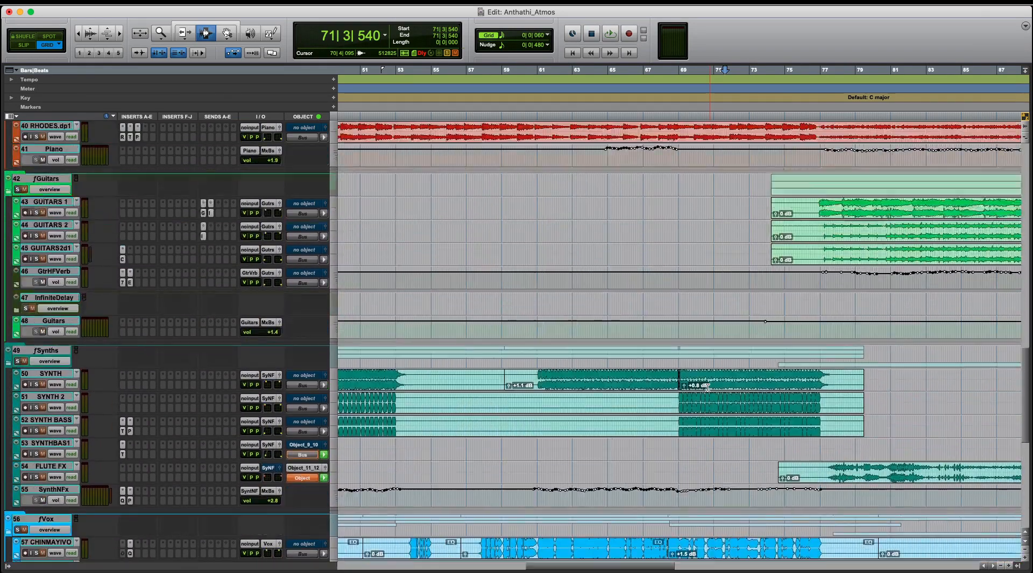
pyautogui.scroll(4, 707, 387)
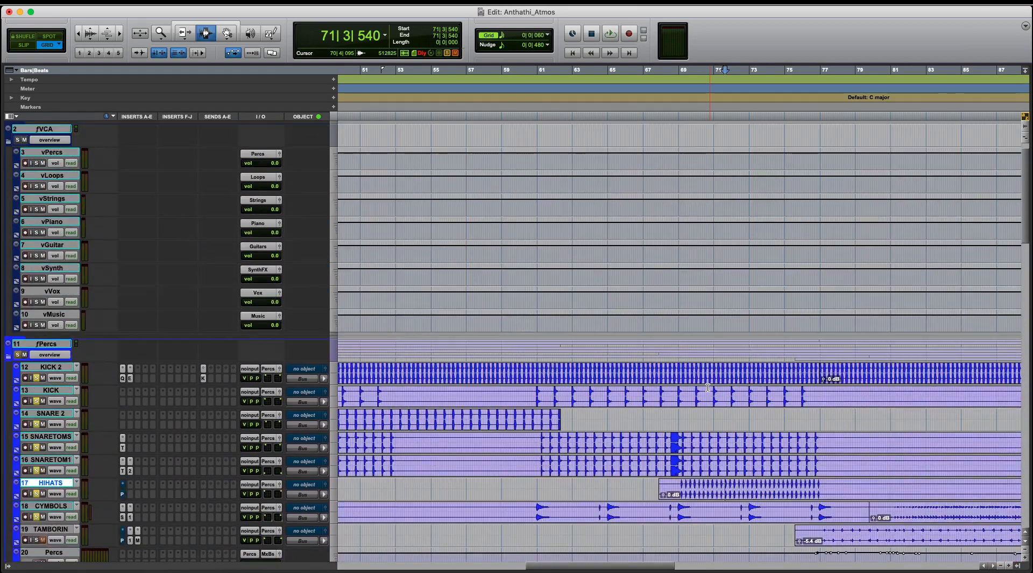
pyautogui.scroll(-2, 708, 388)
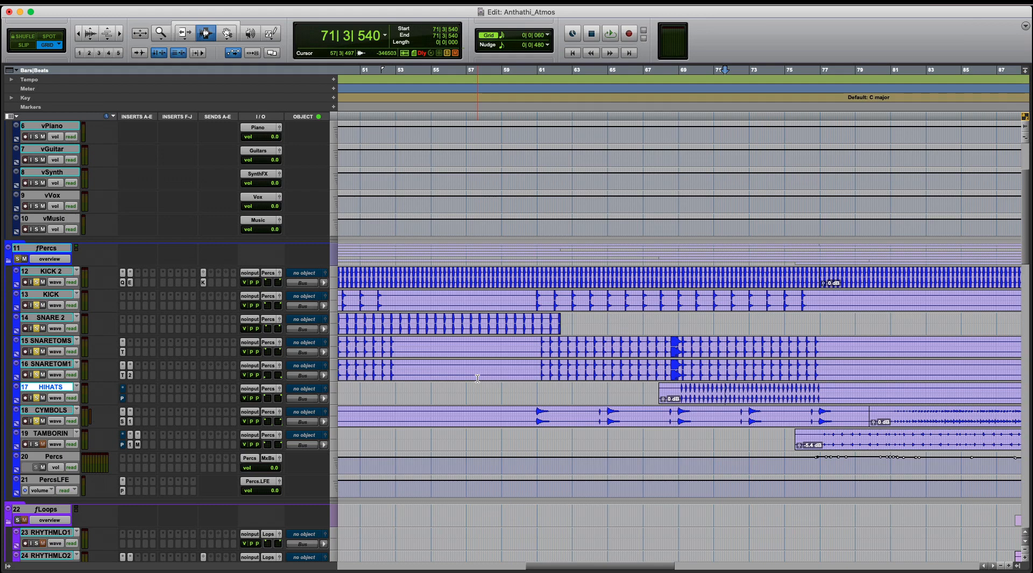
# Open PanMan on HIHATS with the effect active, and play from about bar 69 to examine its rhythmic panning
pyautogui.click(123, 398)
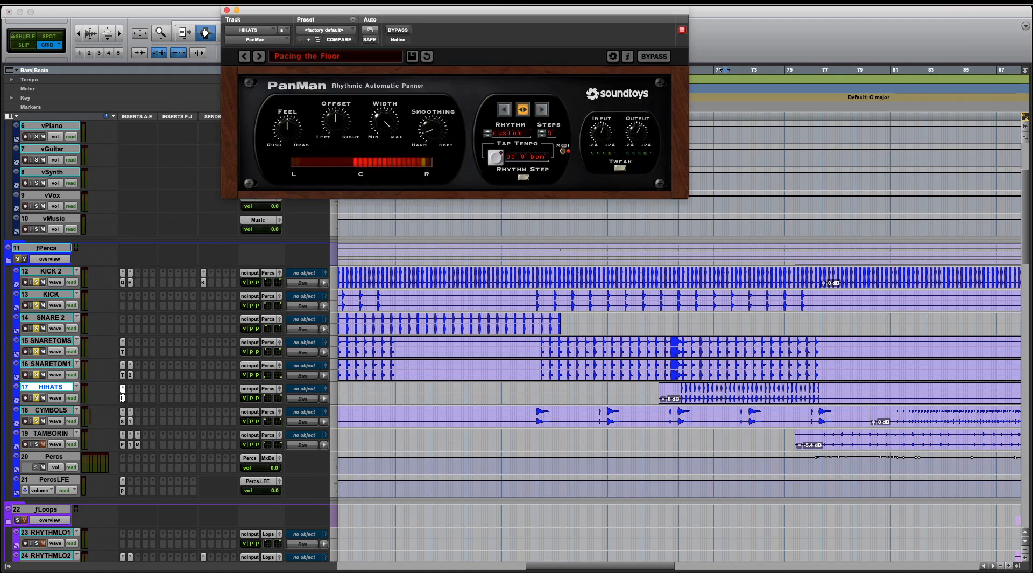
pyautogui.click(675, 394)
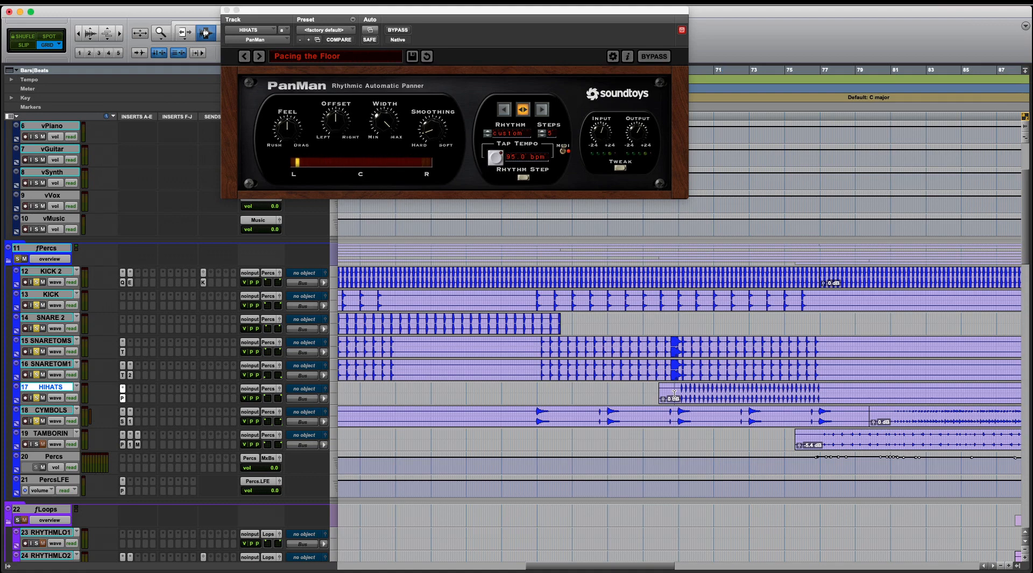
pyautogui.press('space')
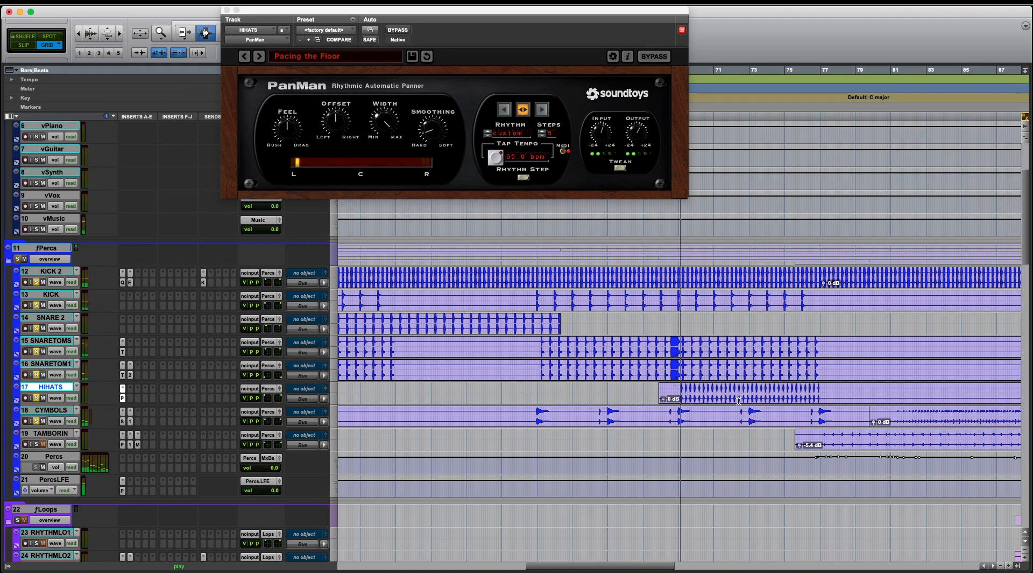
pyautogui.press('t')
pyautogui.press('r')
pyautogui.click(768, 396)
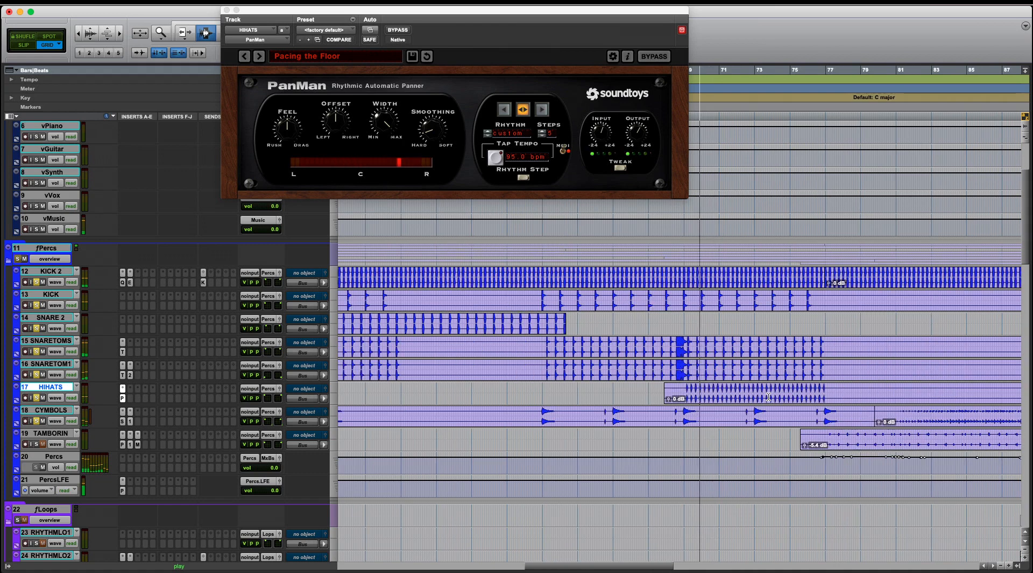
pyautogui.press('t')
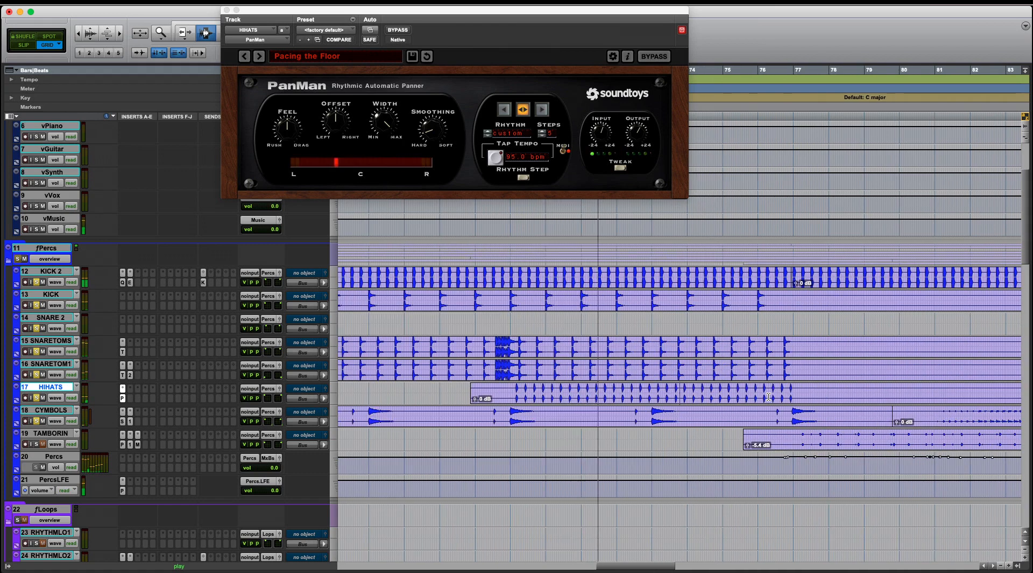
pyautogui.press('space')
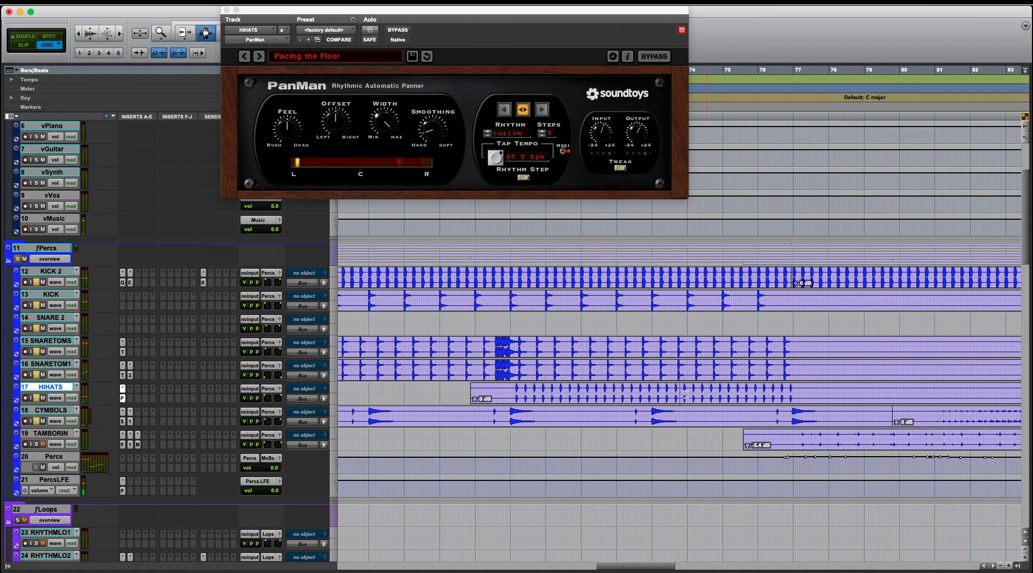
# Bypass PanMan on HIHATS, replay the hi-hats for comparison, and reactivate the panner
pyautogui.click(402, 35)
pyautogui.click(401, 31)
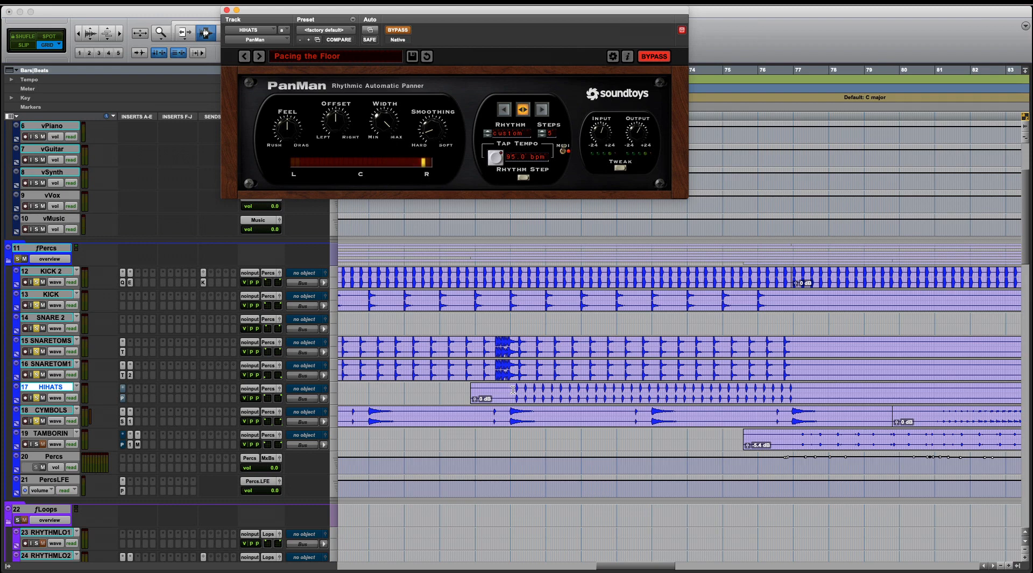
pyautogui.click(529, 396)
pyautogui.press('space')
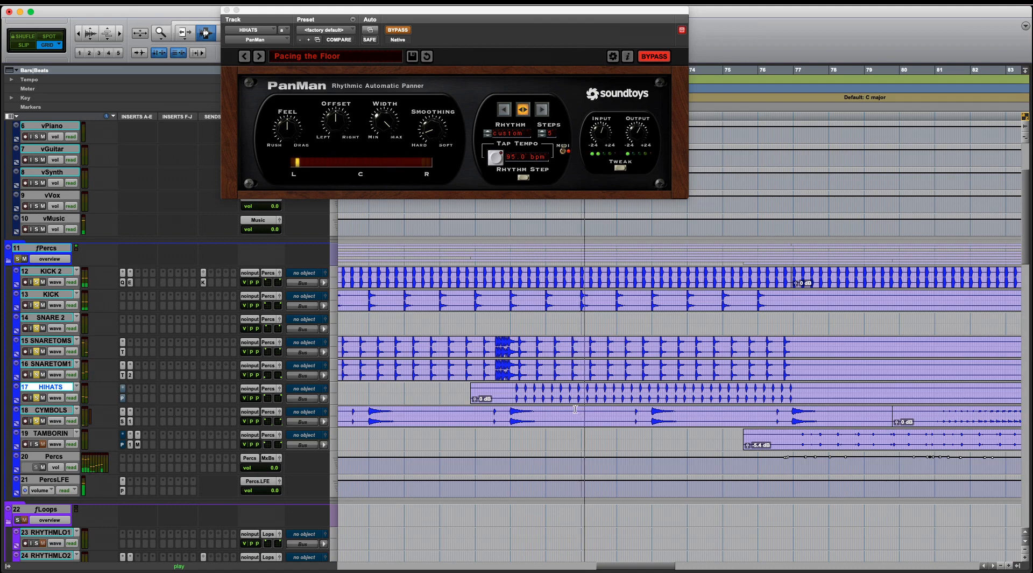
pyautogui.click(399, 30)
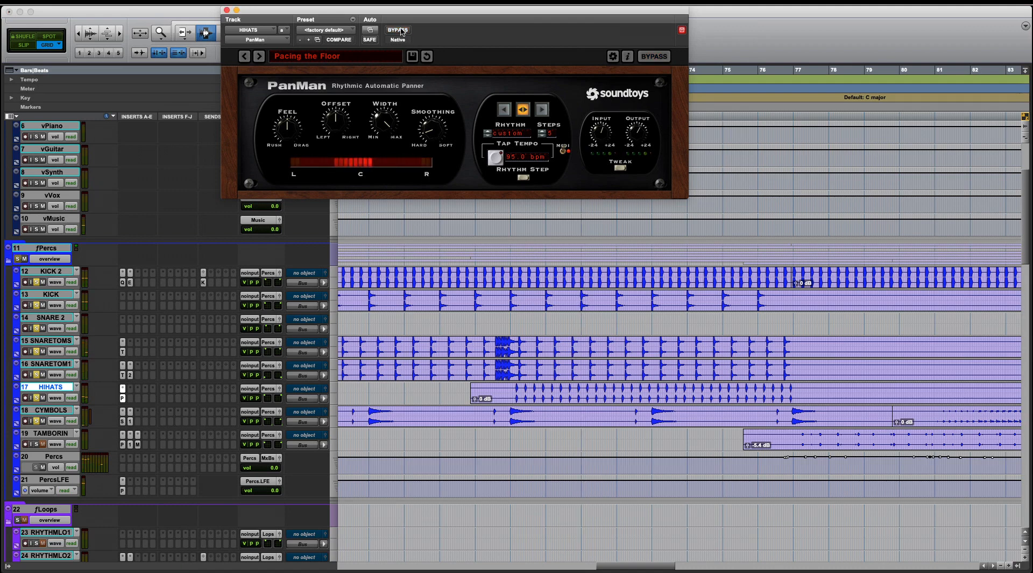
# Close PanMan, place the edit cursor just before bar 77 on TAMBORIN, and solo the track
pyautogui.press('r')
pyautogui.press('r')
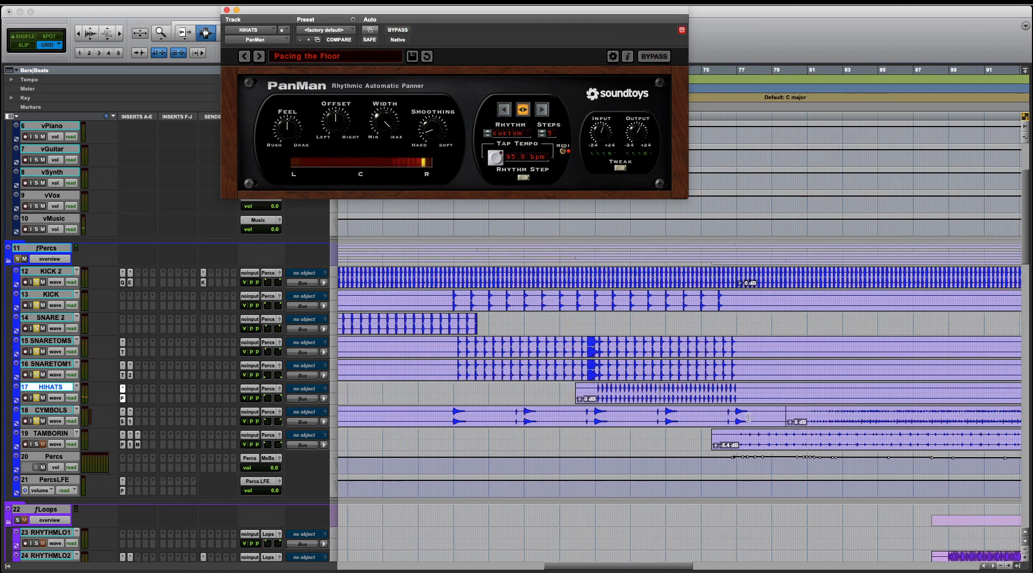
pyautogui.click(748, 416)
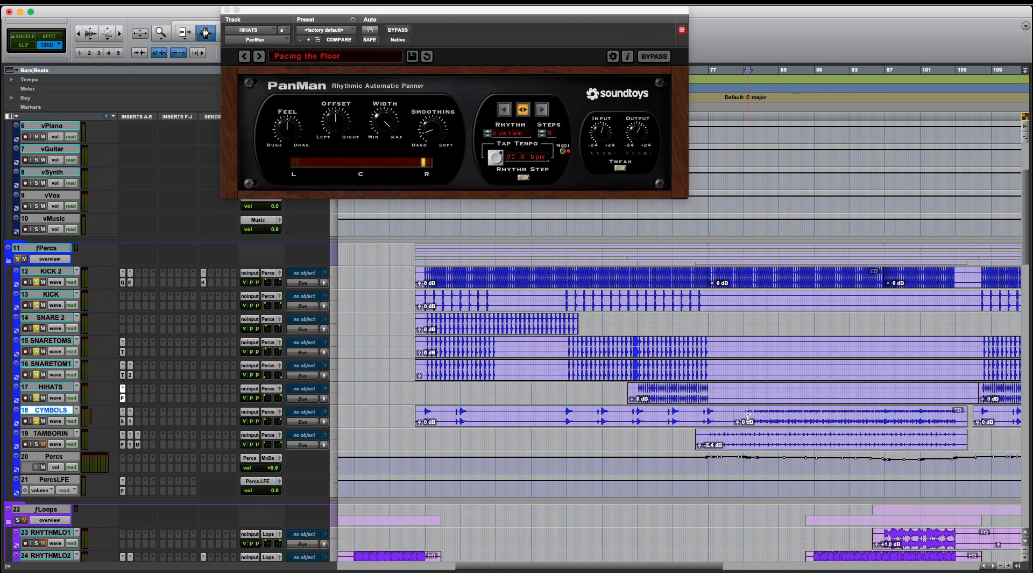
pyautogui.press('t')
pyautogui.press('t')
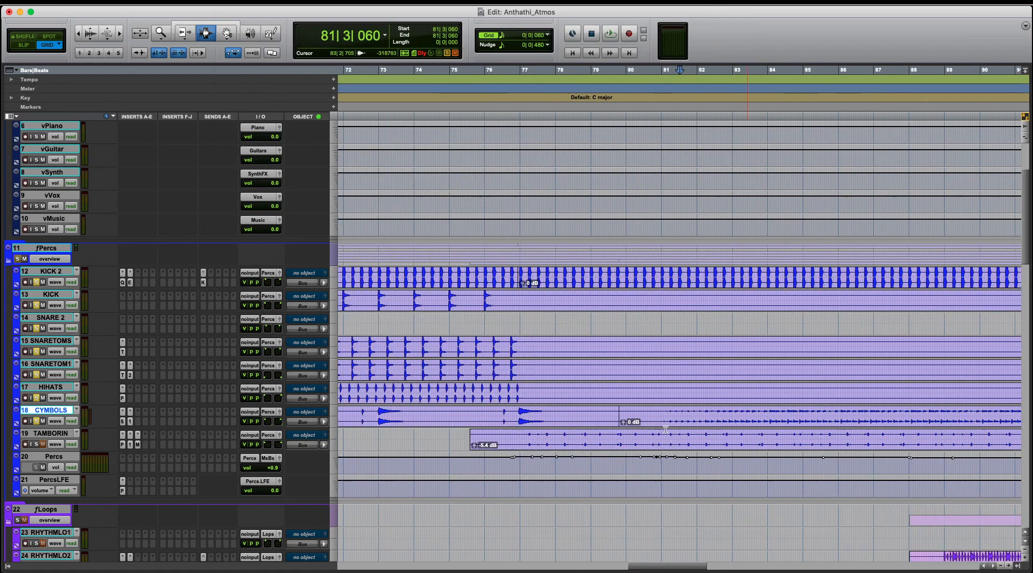
pyautogui.click(519, 442)
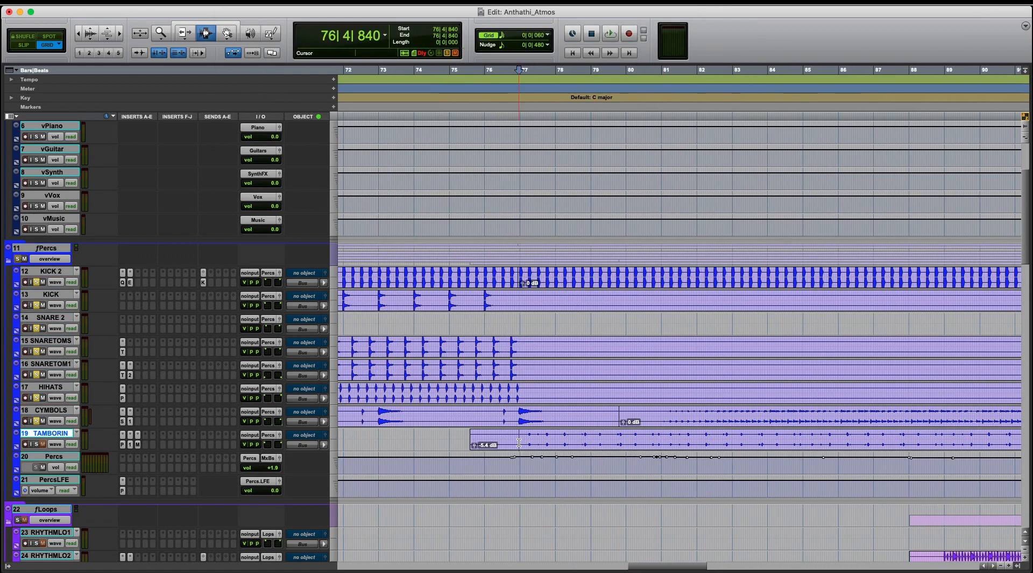
pyautogui.click(36, 445)
# Examine the PanMan, EQ3 1-Band and Maag EQ4 inserts on TAMBORIN, and place the playback start just before bar 77
pyautogui.click(123, 445)
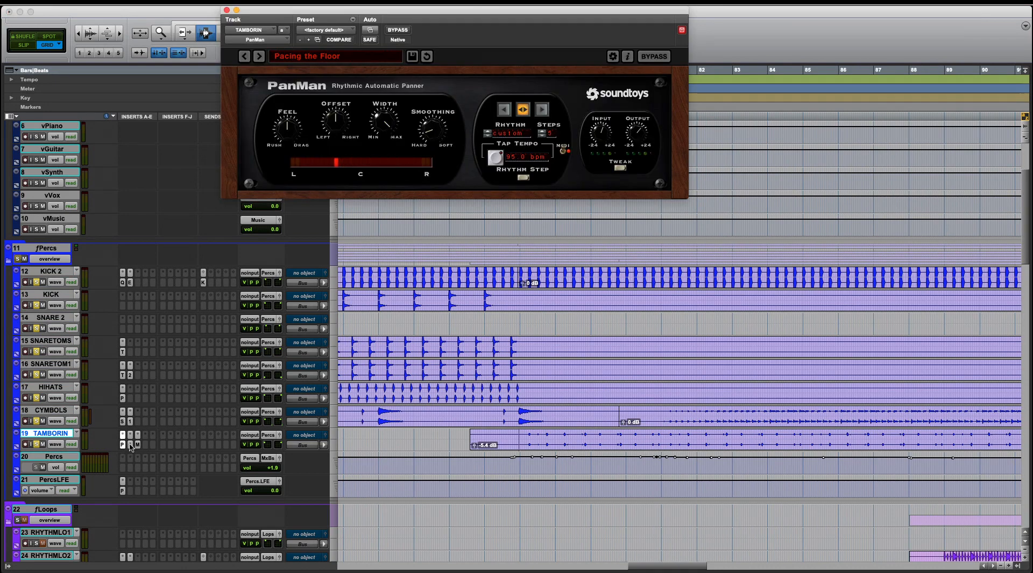
pyautogui.click(130, 444)
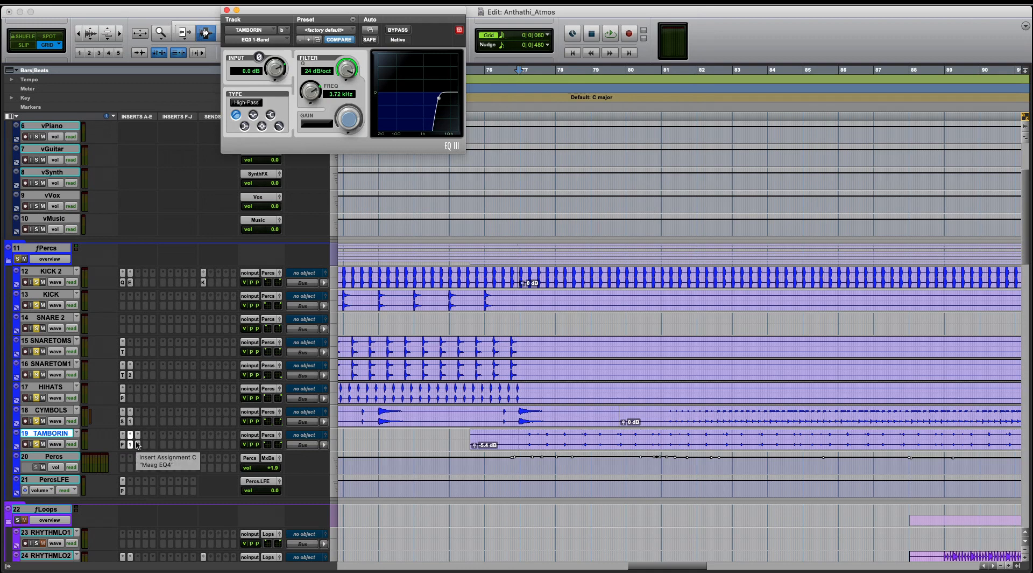
pyautogui.click(138, 445)
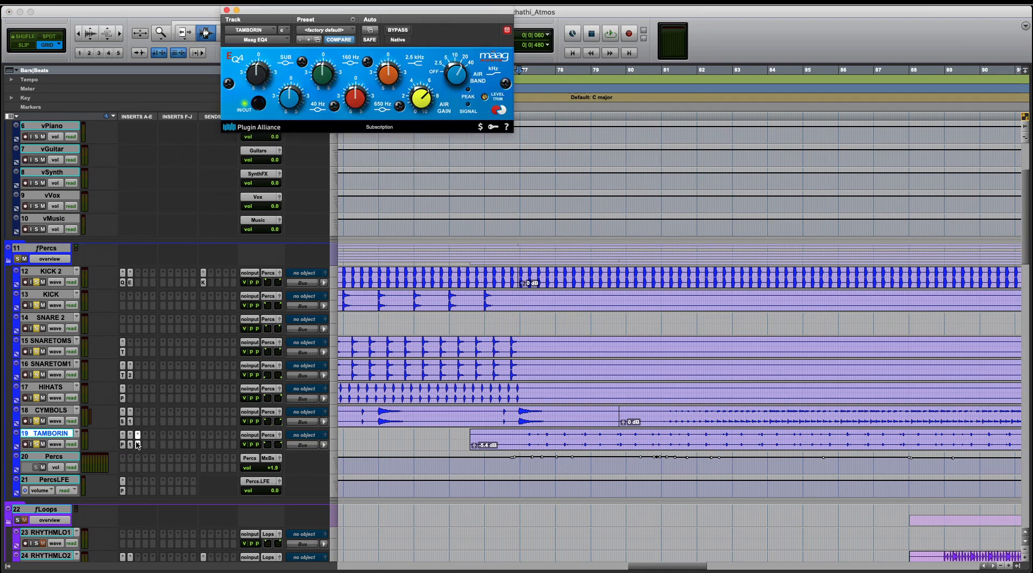
pyautogui.moveTo(438, 15); pyautogui.dragTo(644, 204)
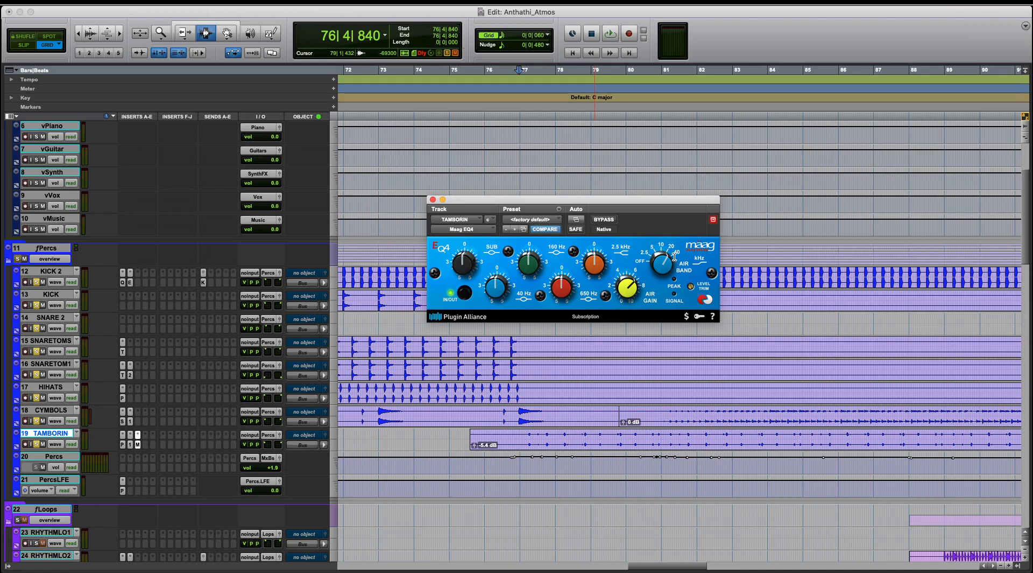
pyautogui.click(513, 431)
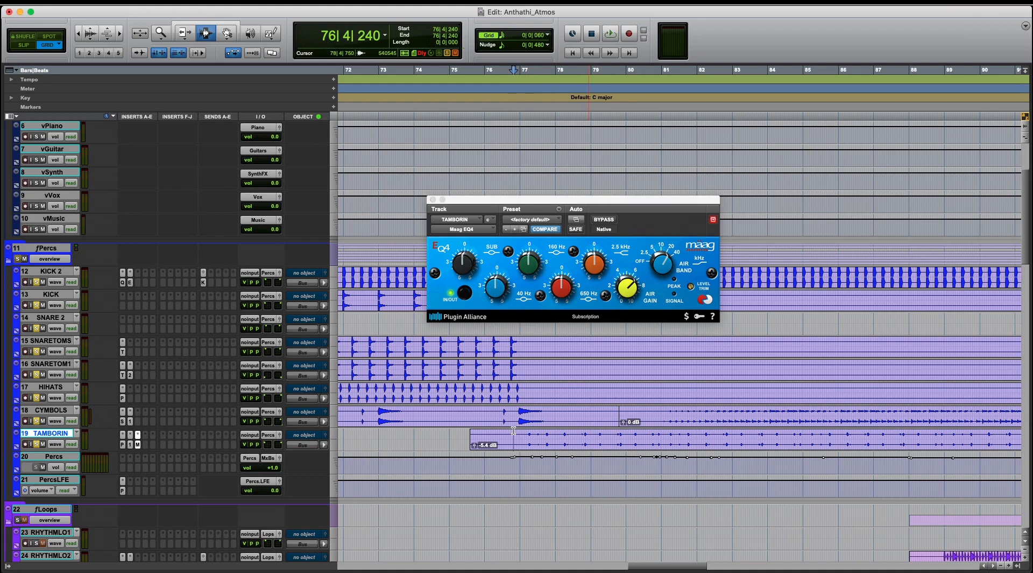
# Play TAMBORIN from just before bar 77 while examining its PanMan panner, and close the plug-in and stop playback
pyautogui.press('space')
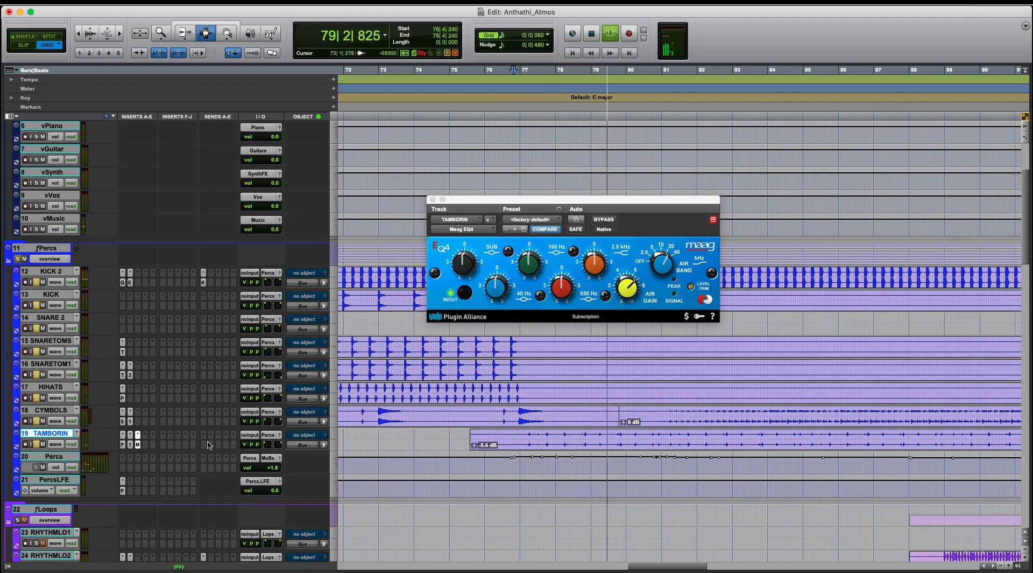
pyautogui.click(123, 445)
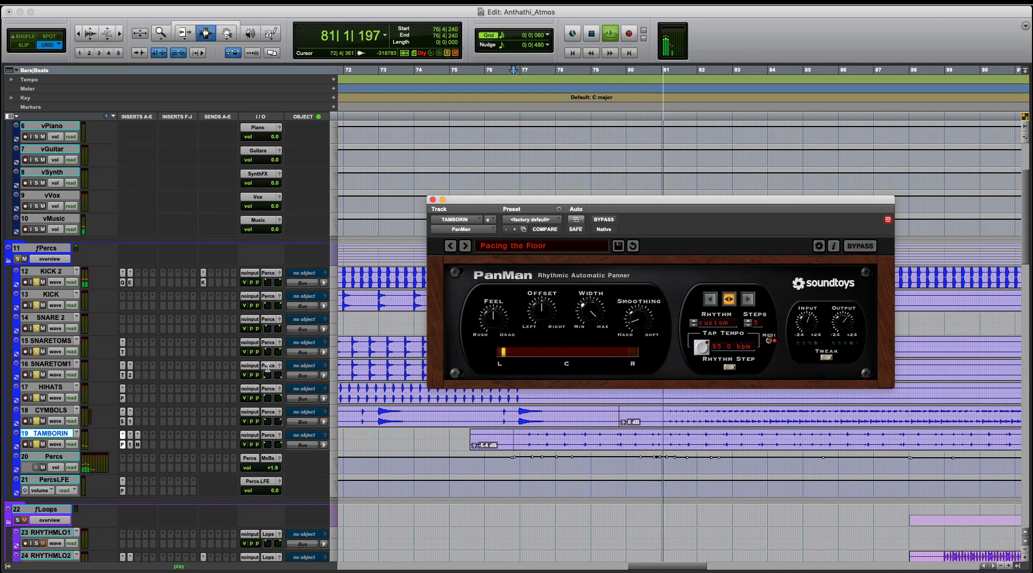
pyautogui.click(433, 200)
pyautogui.press('r')
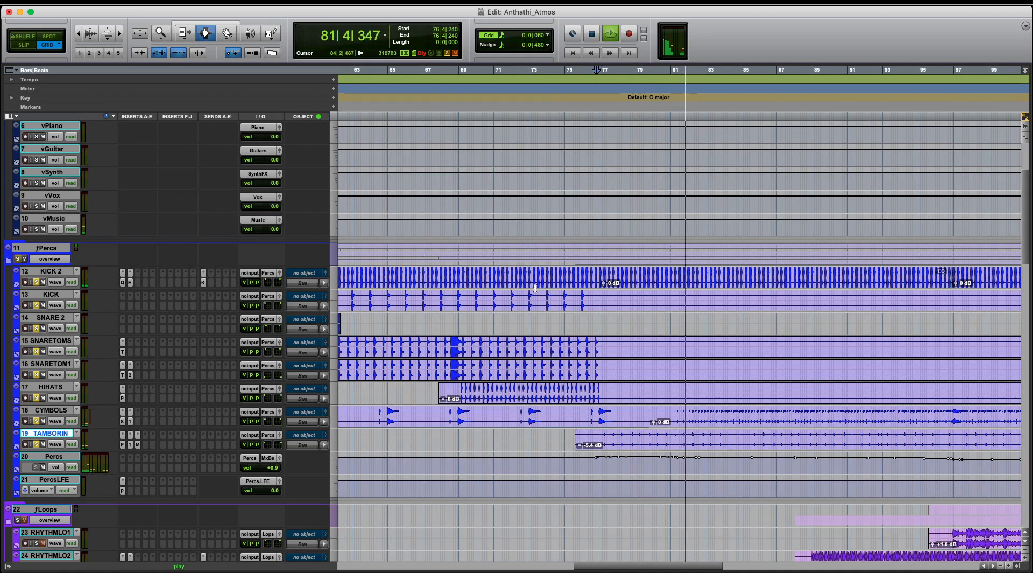
pyautogui.press('space')
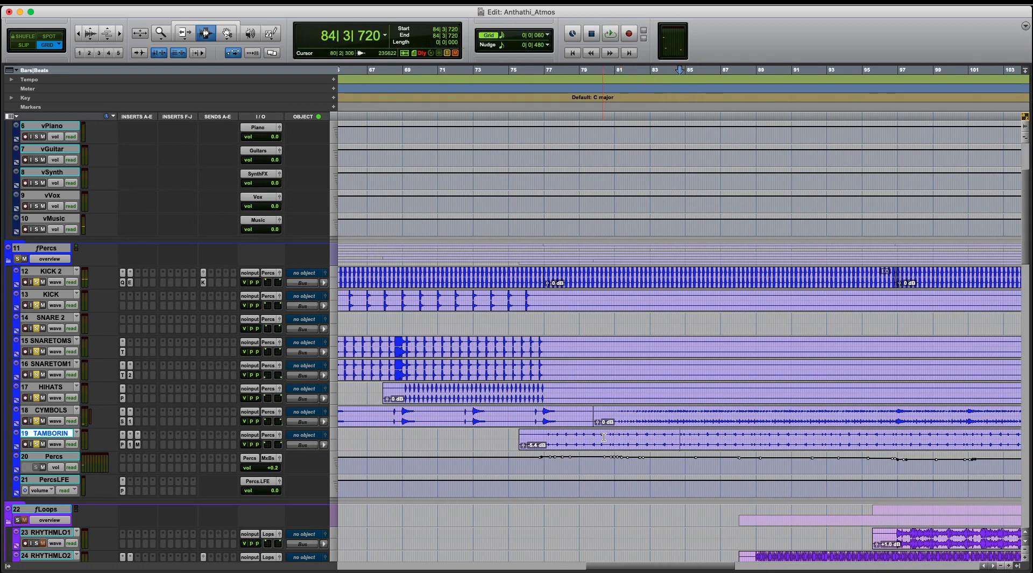
# Mark passages on TAMBORIN and CYMBOLS from about bar 81, and place the edit cursor near bar 83 on TAMBORIN
pyautogui.moveTo(602, 437); pyautogui.dragTo(697, 437)
pyautogui.moveTo(618, 419); pyautogui.dragTo(672, 420)
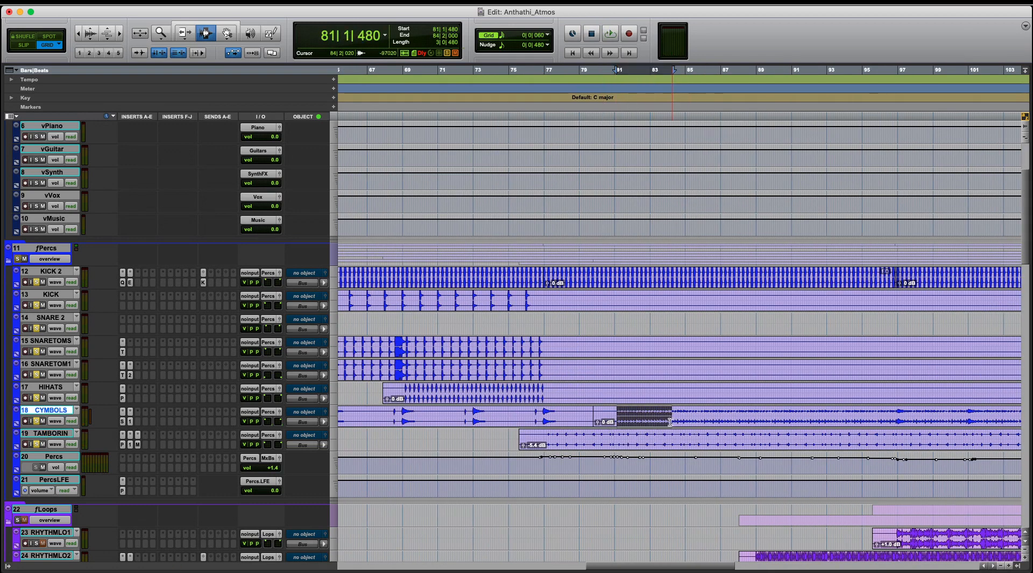
pyautogui.click(665, 436)
pyautogui.press('r')
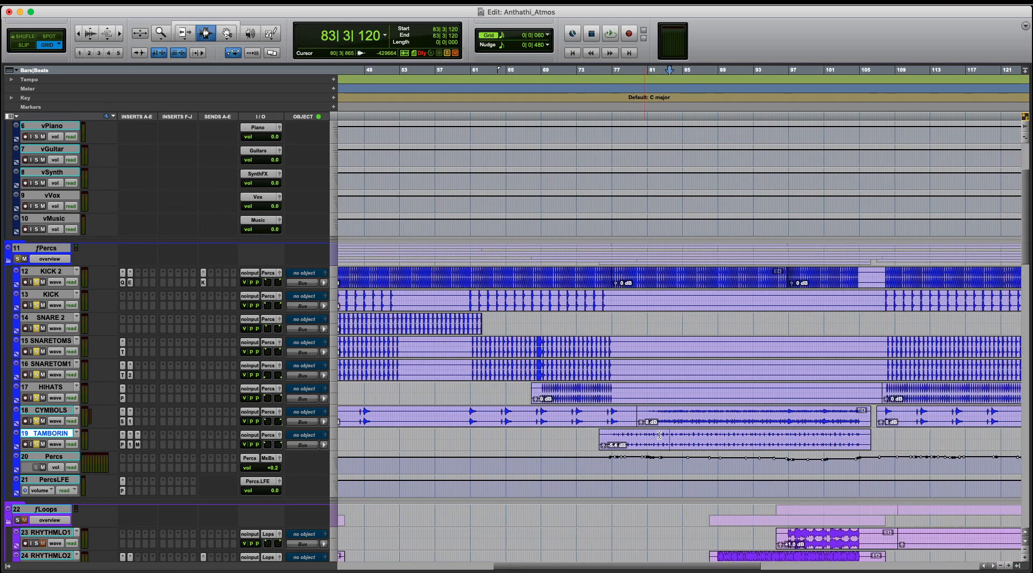
pyautogui.press('t')
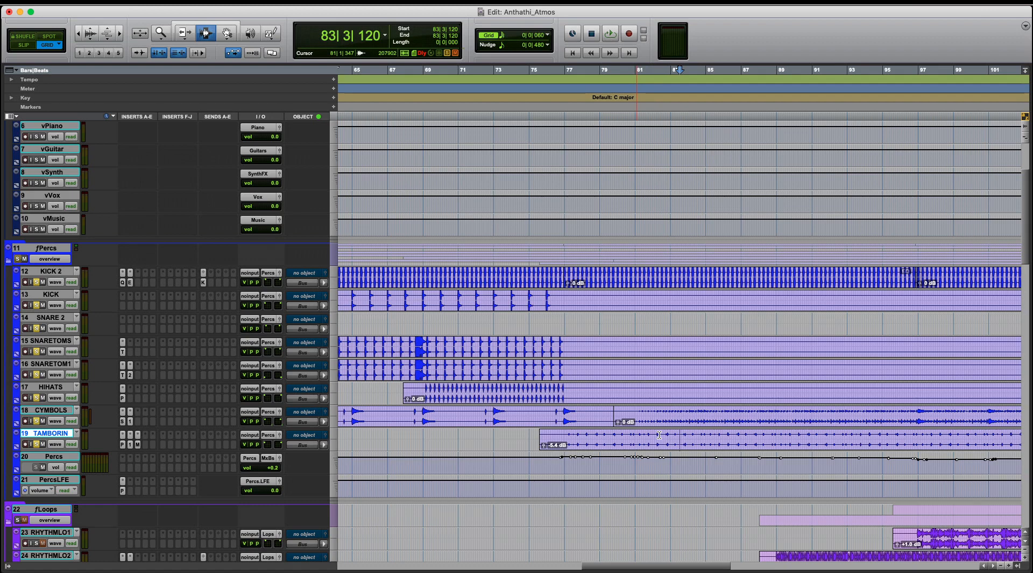
# Examine TAMBORIN's available object assignments and its output panner, leaving the track without an object
pyautogui.scroll(-1, 660, 435)
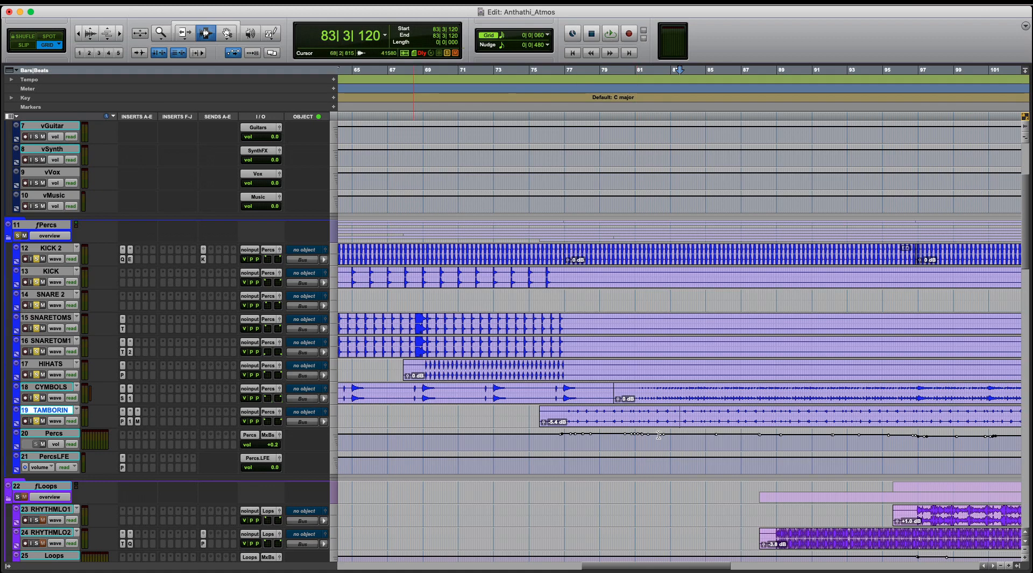
pyautogui.click(307, 412)
pyautogui.scroll(-3, 308, 416)
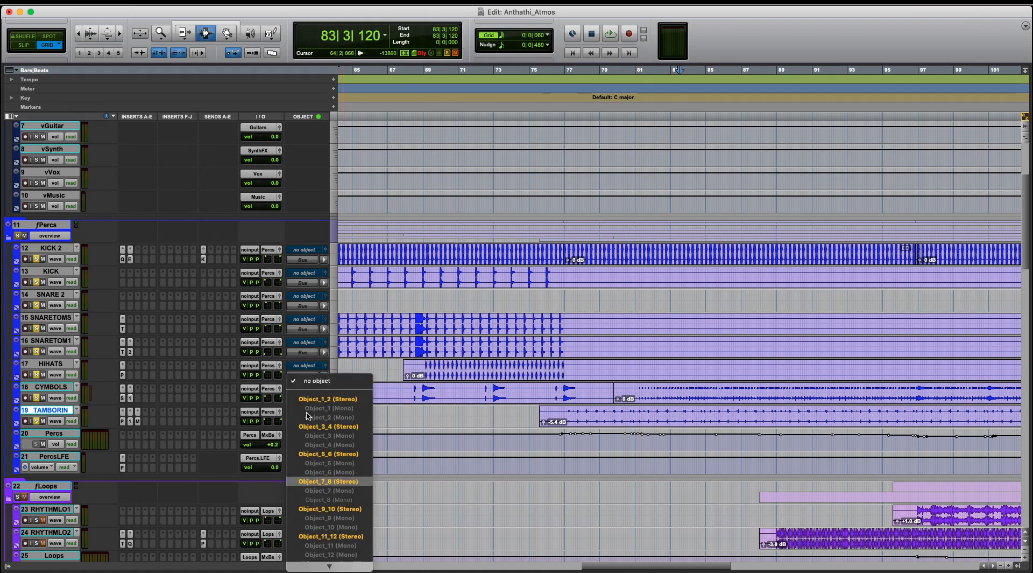
pyautogui.click(571, 416)
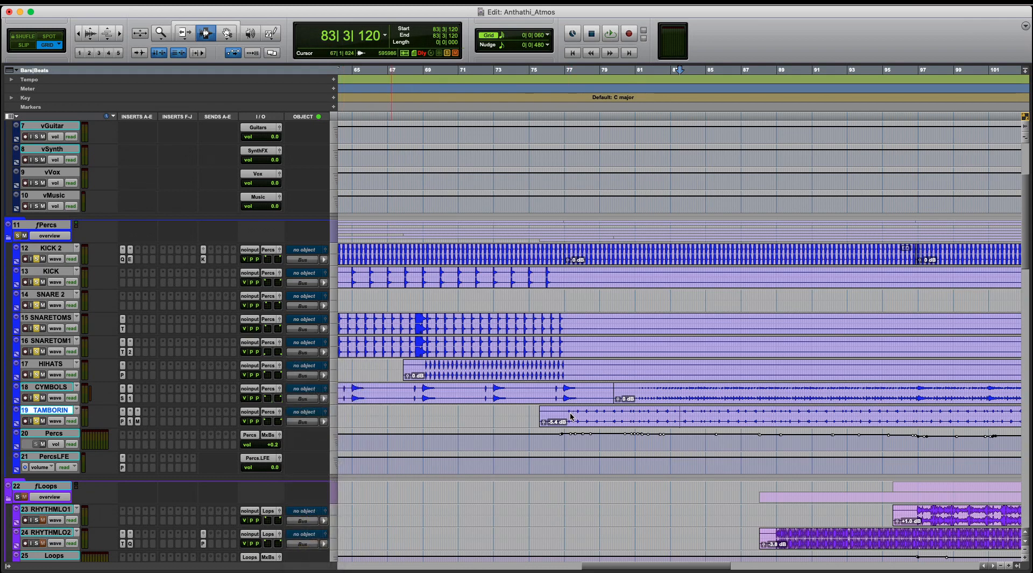
pyautogui.click(279, 411)
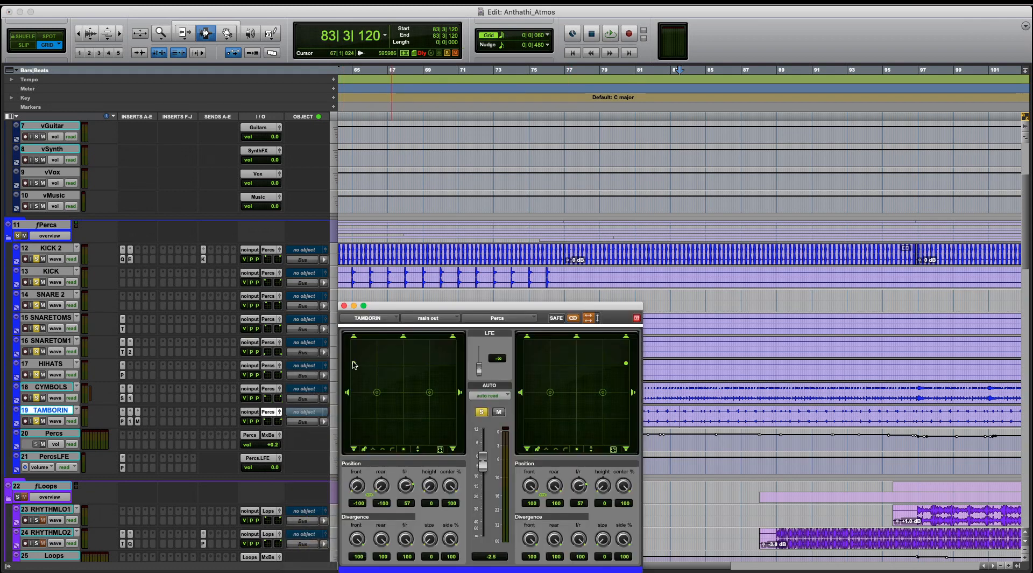
pyautogui.moveTo(354, 364); pyautogui.dragTo(354, 355)
pyautogui.click(344, 305)
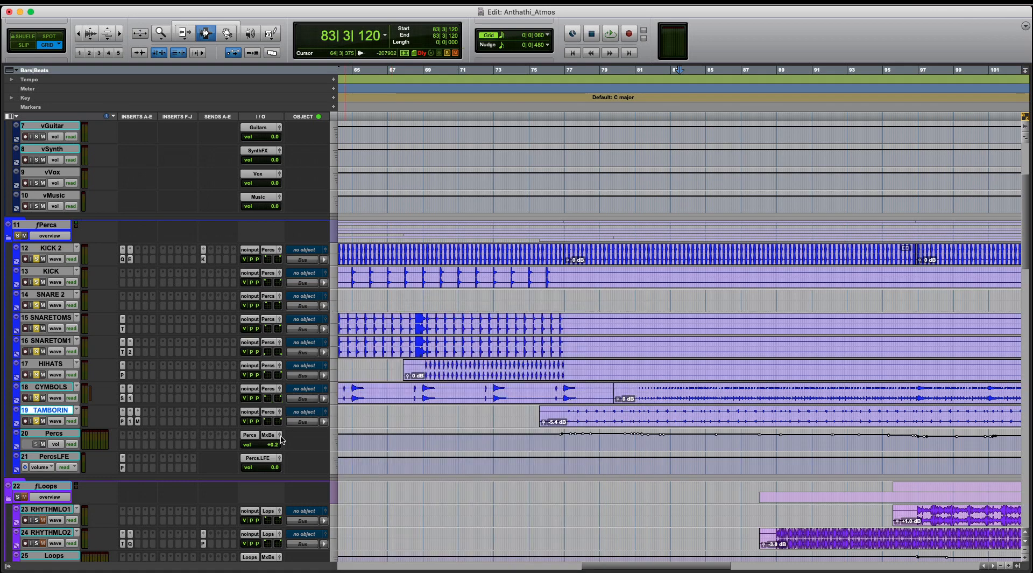
pyautogui.click(279, 435)
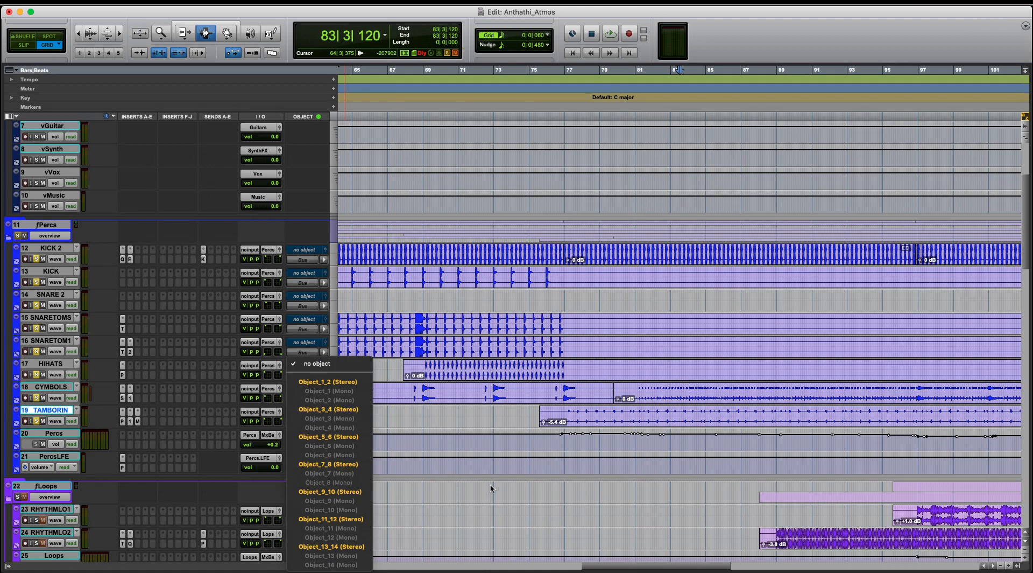
pyautogui.click(506, 490)
# Create three new stereo bus paths in the I/O Setup
pyautogui.click(318, 4)
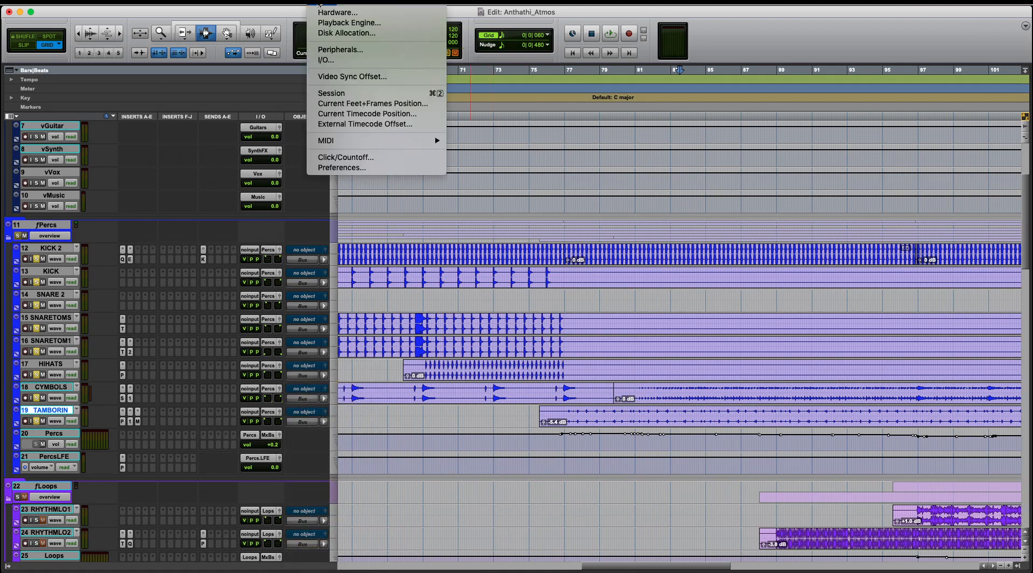
pyautogui.click(347, 62)
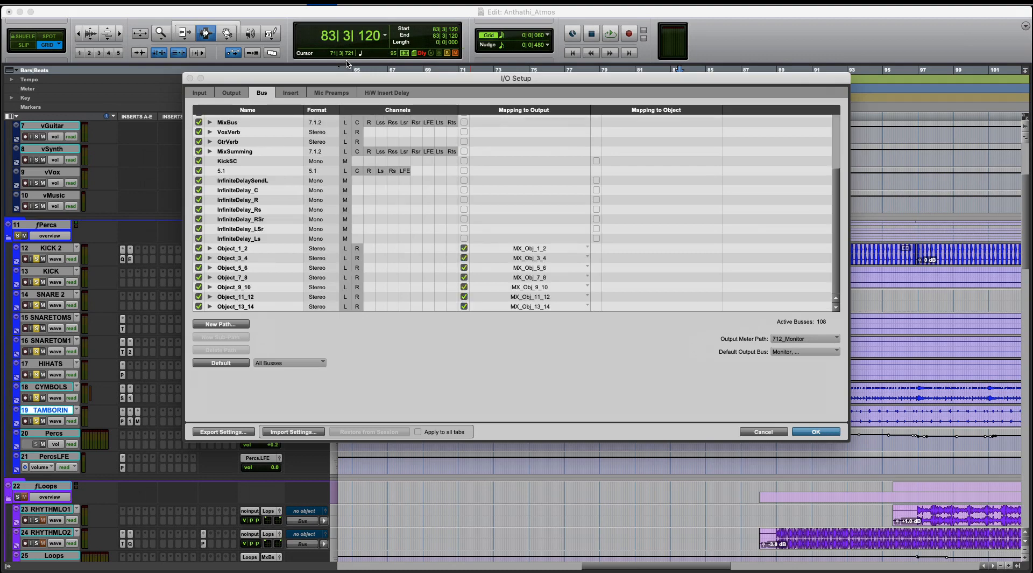
pyautogui.click(221, 323)
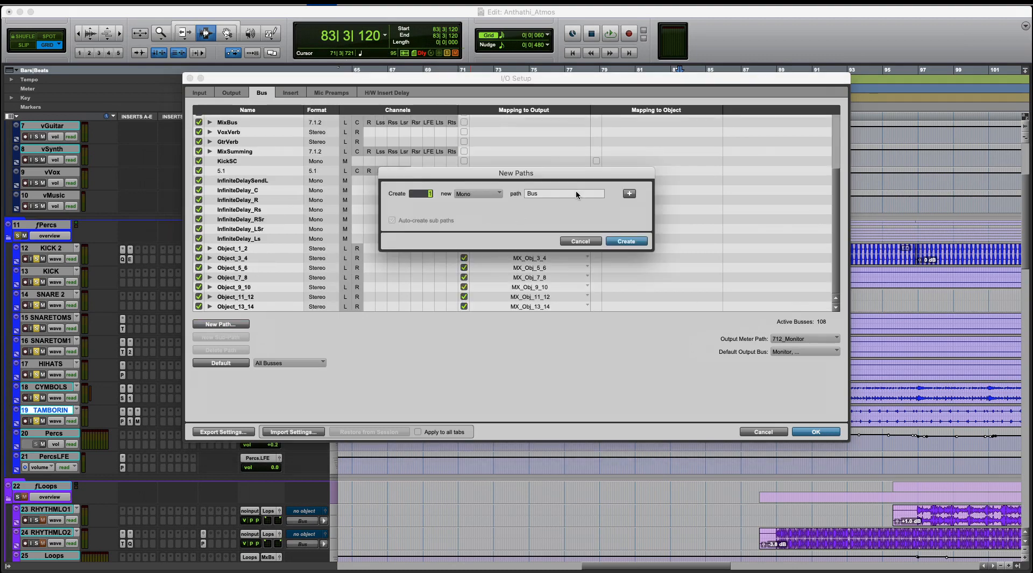
pyautogui.write('3')
pyautogui.click(478, 193)
pyautogui.click(491, 202)
pyautogui.click(626, 241)
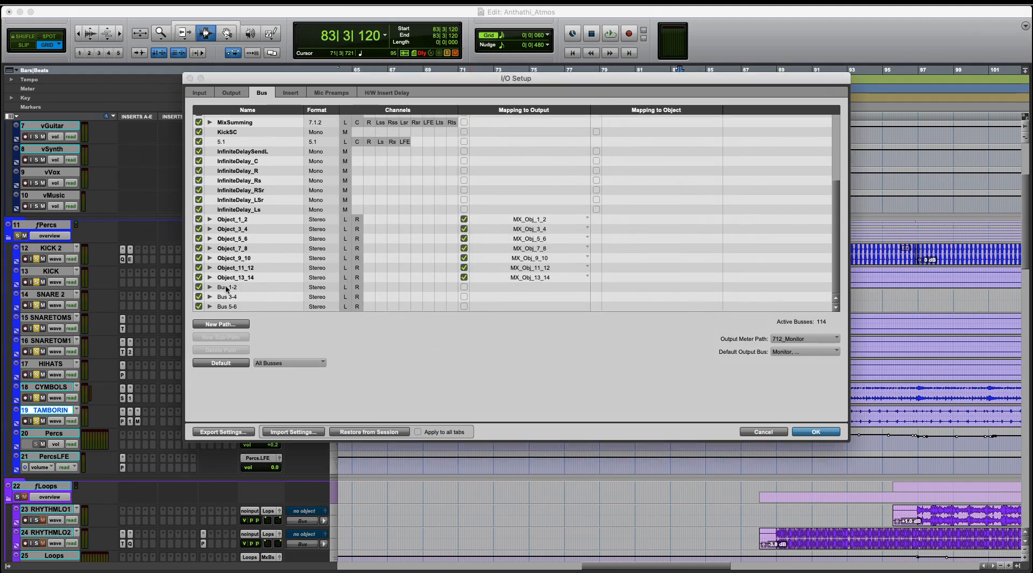
# Select and expand the three new stereo buses, and clear the name of Bus 1-2 for renaming
pyautogui.moveTo(226, 287); pyautogui.dragTo(236, 305)
pyautogui.click(210, 287)
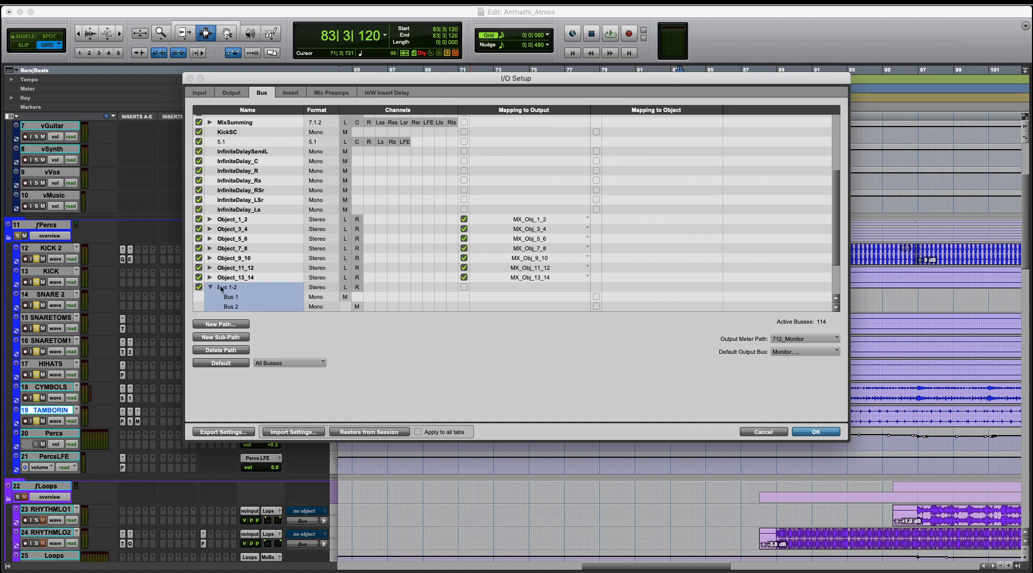
pyautogui.doubleClick(263, 287)
pyautogui.press('BackSpace')
# Switch to SoundFlow and run Dolby Atmos Stereo Bus Renamer with the name Object, start number 15 and end number 20
pyautogui.click(817, 2)
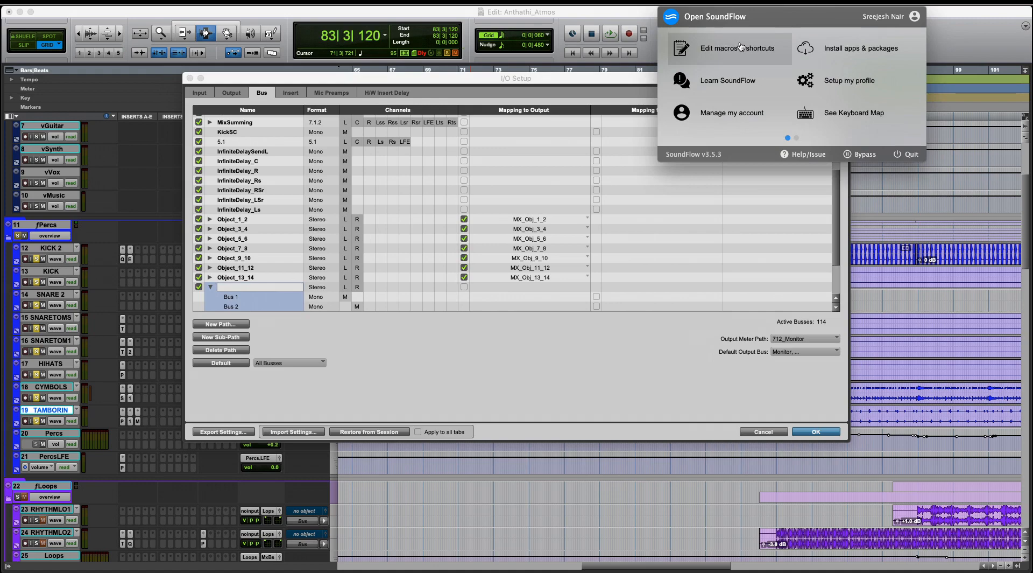
pyautogui.click(741, 47)
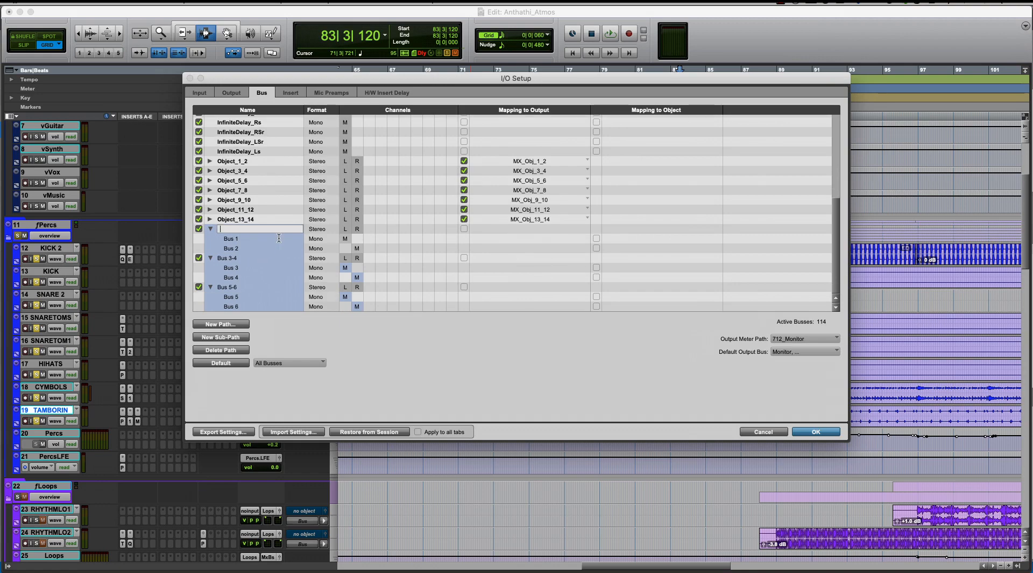
pyautogui.press('super+Tab')
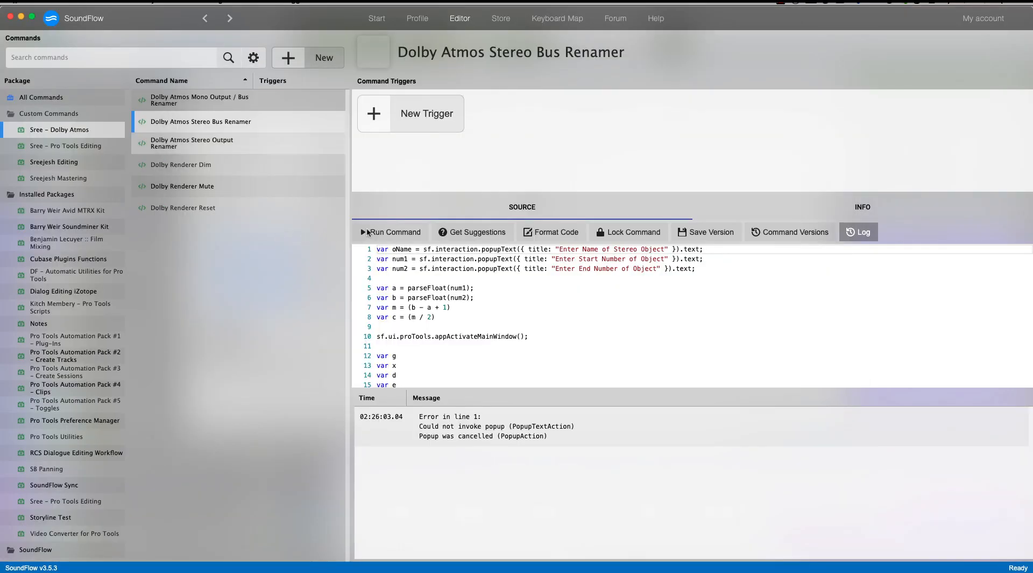
pyautogui.click(393, 230)
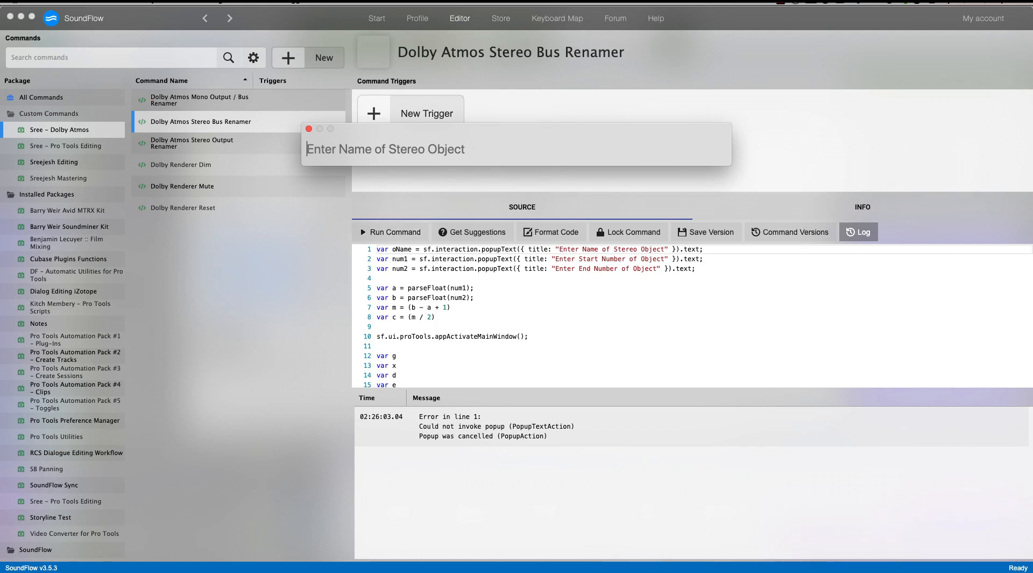
pyautogui.write('Object')
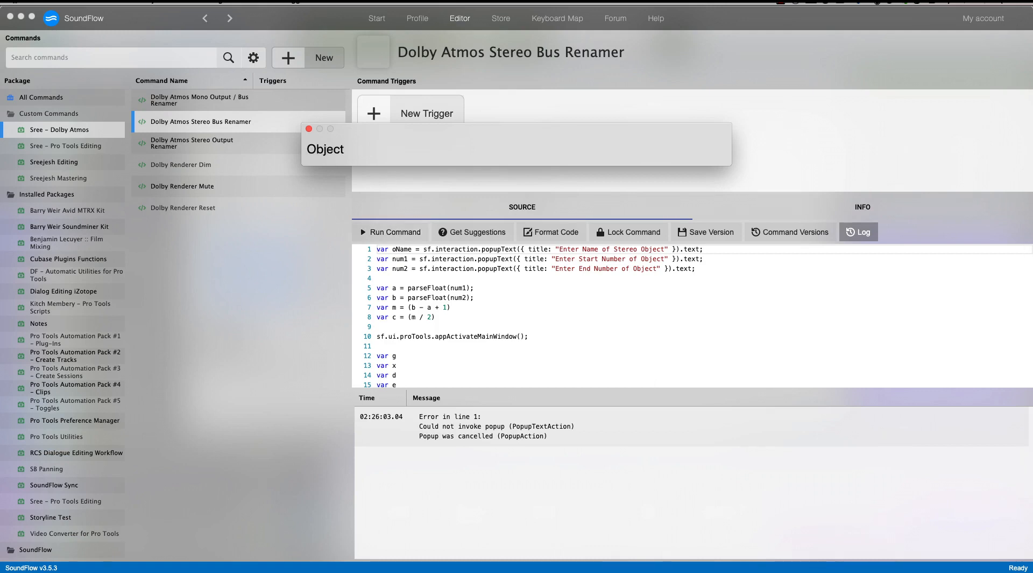
pyautogui.press('Return')
pyautogui.write('16')
pyautogui.press('Return')
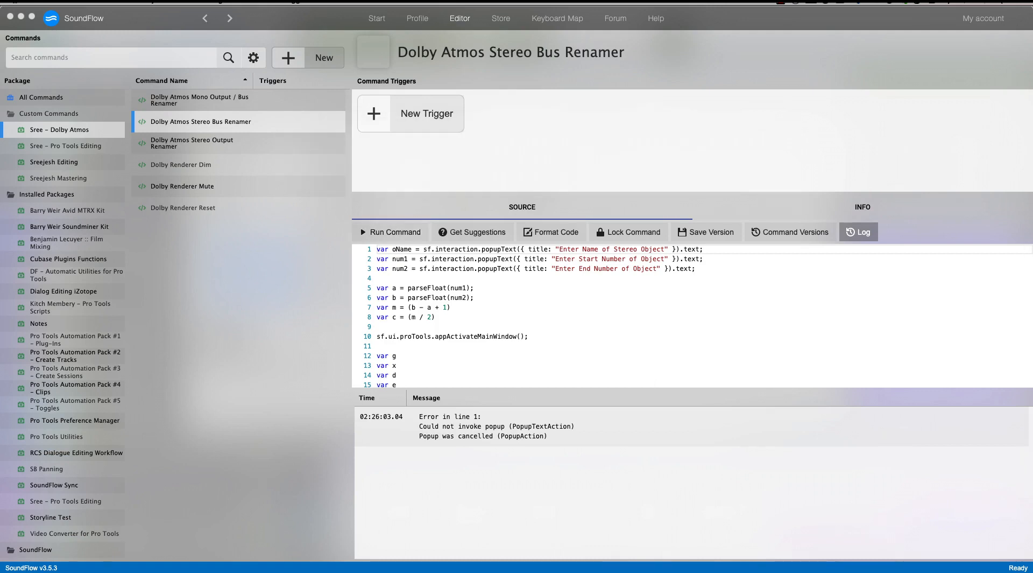
pyautogui.write('20')
pyautogui.press('Return')
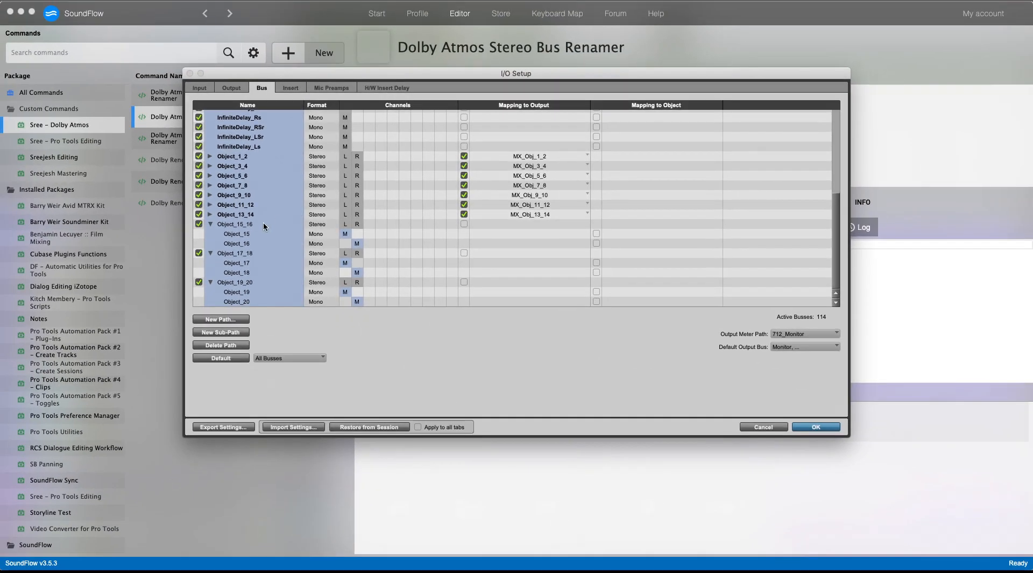
# Map the three new object buses to outputs MX_Obj_15_16, MX_Obj_17_18 and MX_Obj_19_20
pyautogui.click(463, 223)
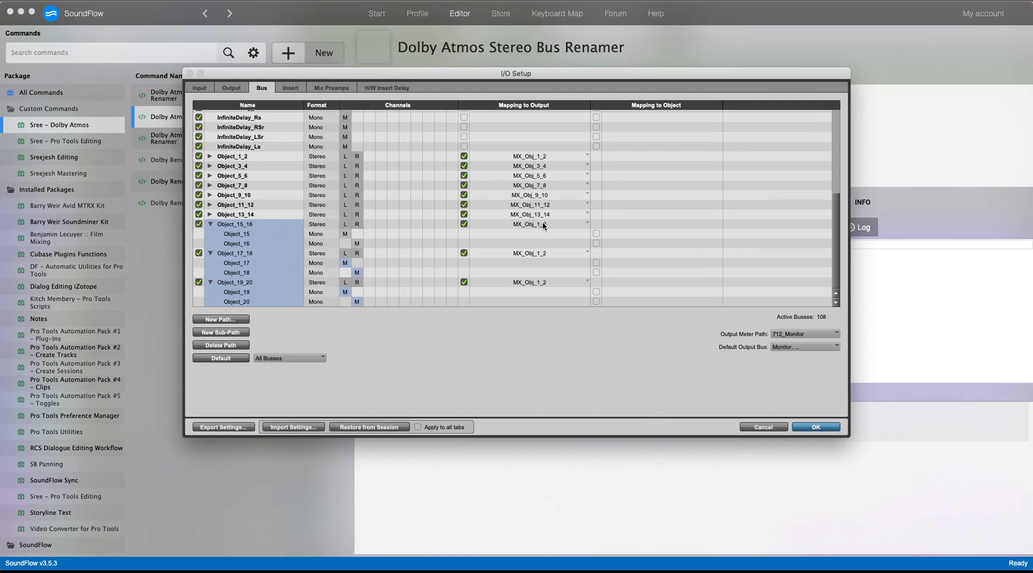
pyautogui.click(544, 225)
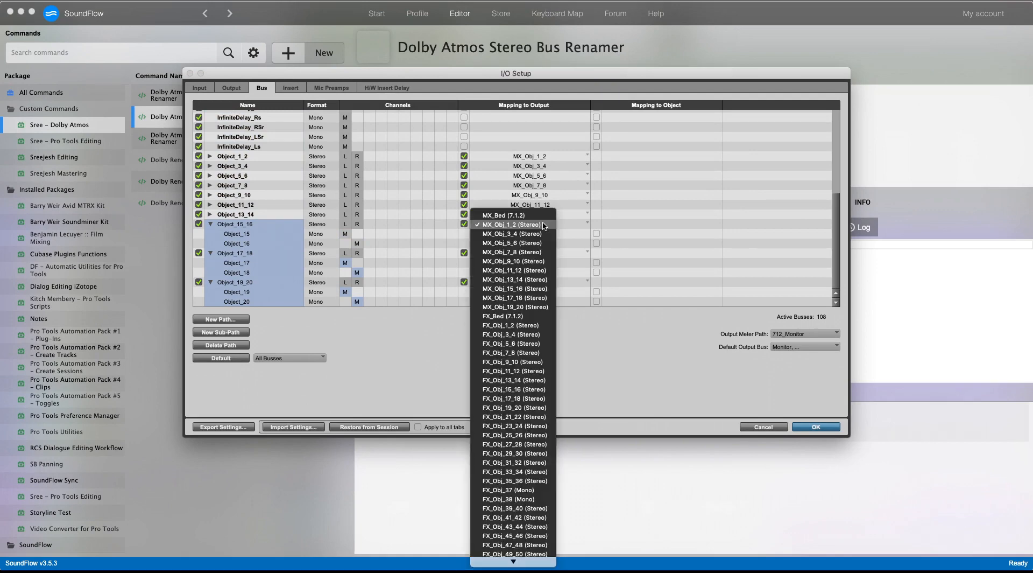
pyautogui.click(535, 288)
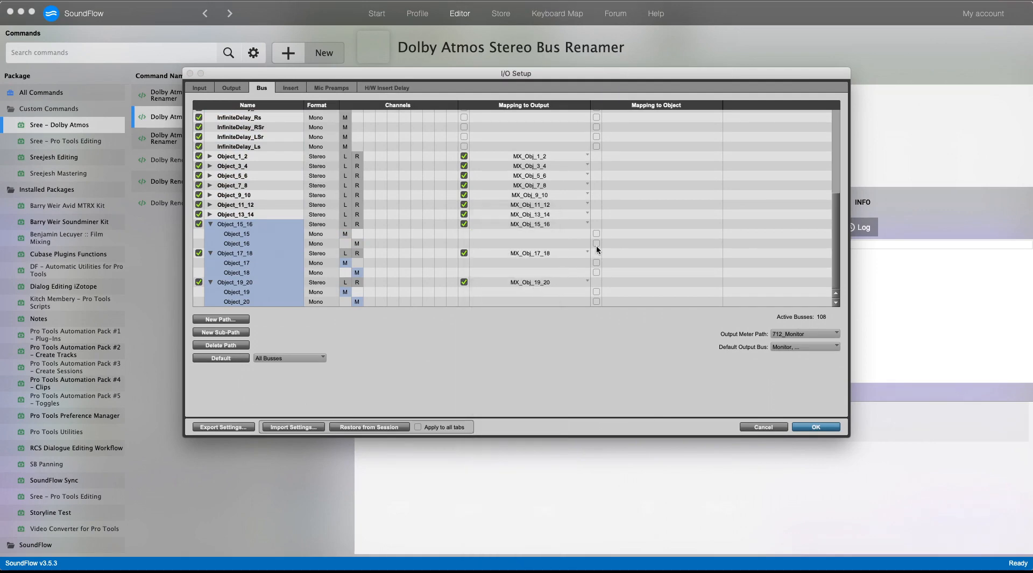
# Map the mono sub-paths Object_15 to Object_20 to renderer object inputs 25 to 30
pyautogui.scroll(10, 597, 247)
pyautogui.scroll(-10, 596, 247)
pyautogui.click(209, 214)
pyautogui.click(210, 214)
pyautogui.keyDown('alt'); pyautogui.keyDown('shift'); pyautogui.click(596, 234); pyautogui.keyUp('shift'); pyautogui.keyUp('alt')
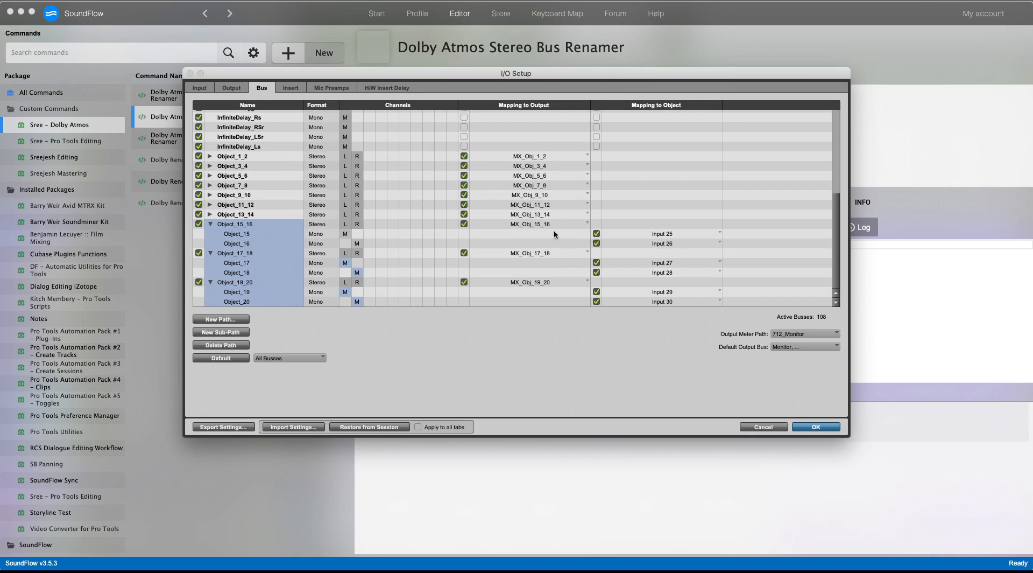
# Compare the new object mappings with those of Object_13_14, collapse all paths, and accept the I/O Setup changes
pyautogui.click(210, 214)
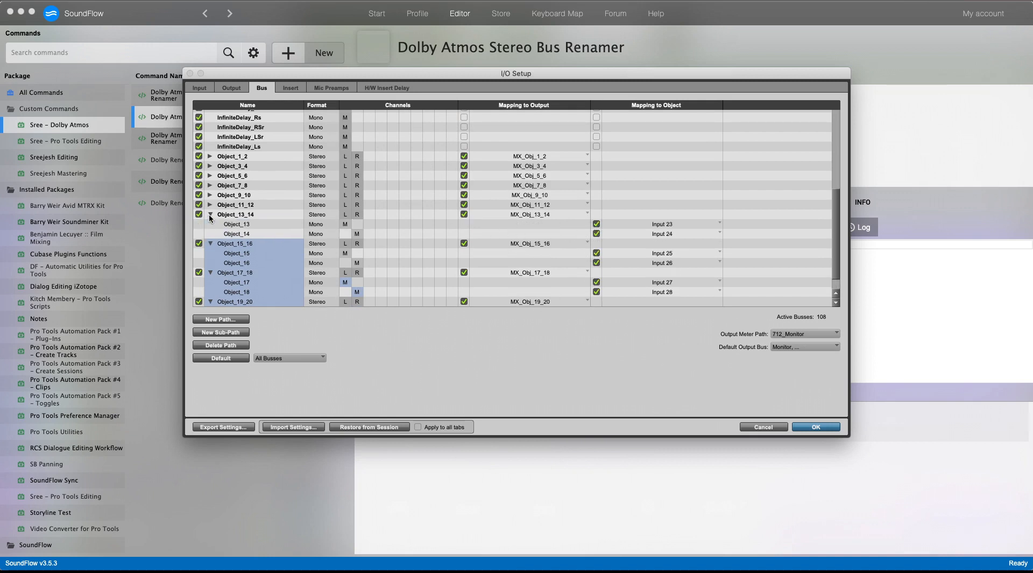
pyautogui.scroll(-2, 210, 217)
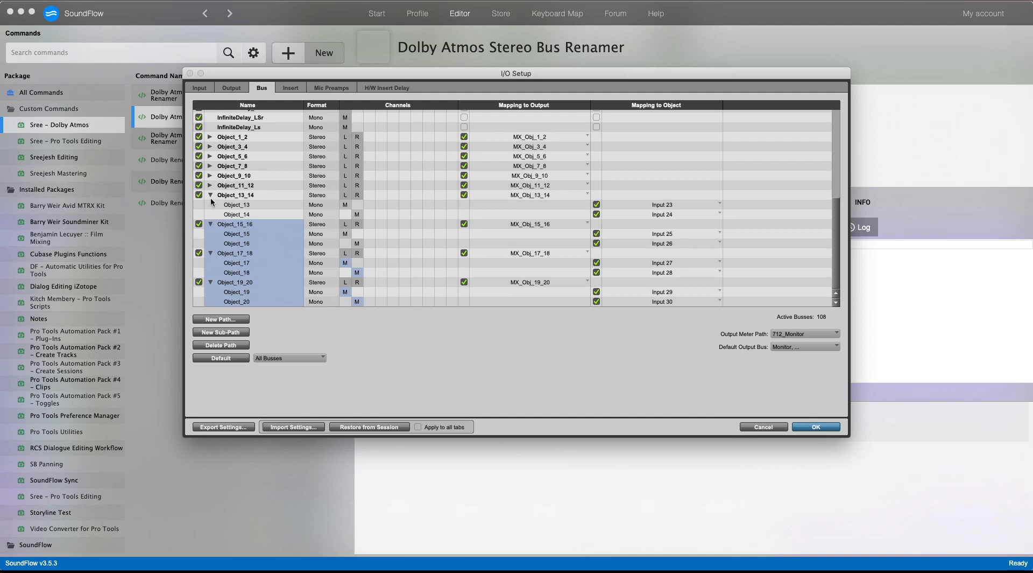
pyautogui.keyDown('alt'); pyautogui.click(211, 194); pyautogui.keyUp('alt')
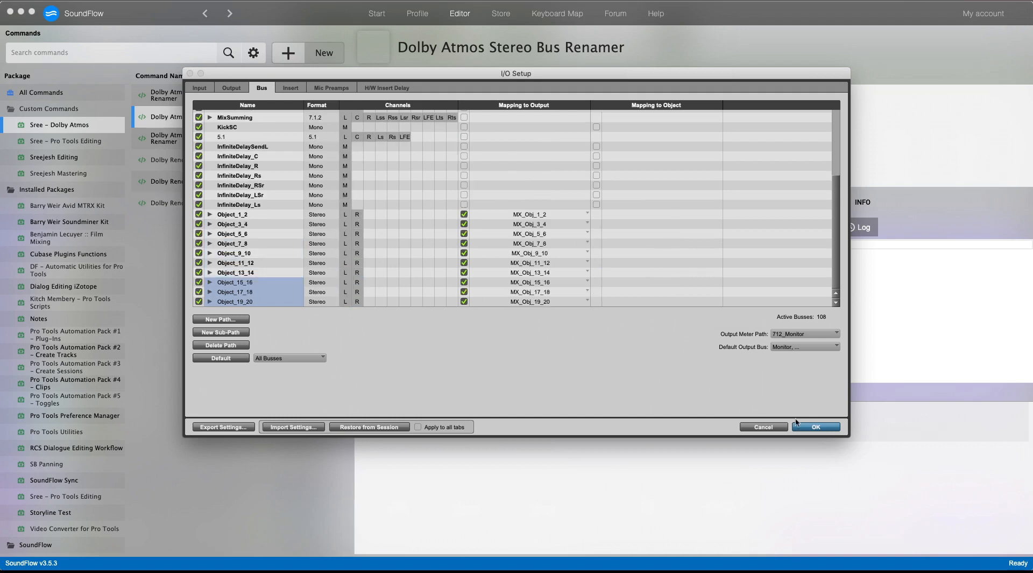
pyautogui.click(807, 426)
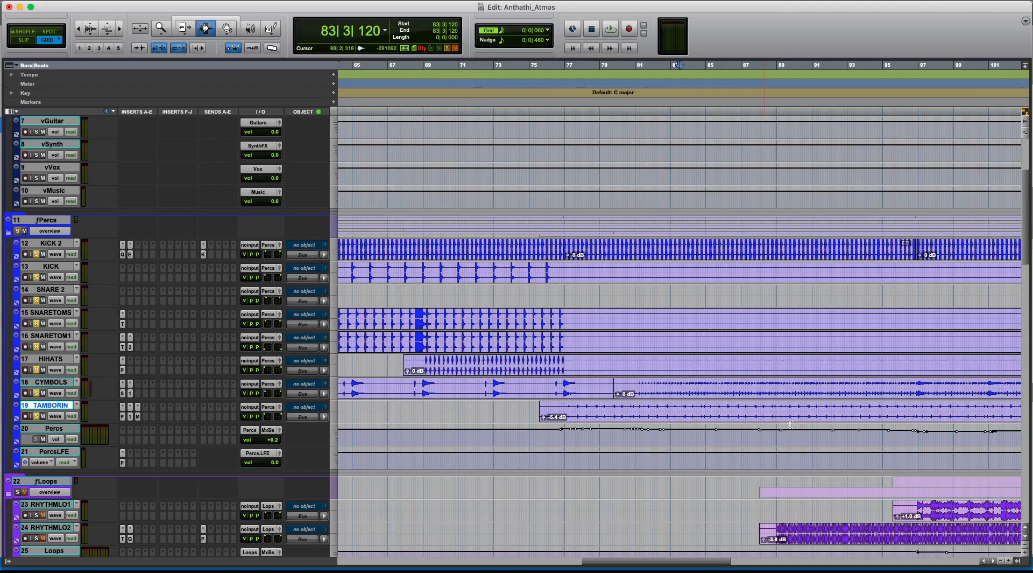
# Assign TAMBORIN to Object_15_16 and switch its output from bus to object
pyautogui.click(305, 267)
pyautogui.click(343, 486)
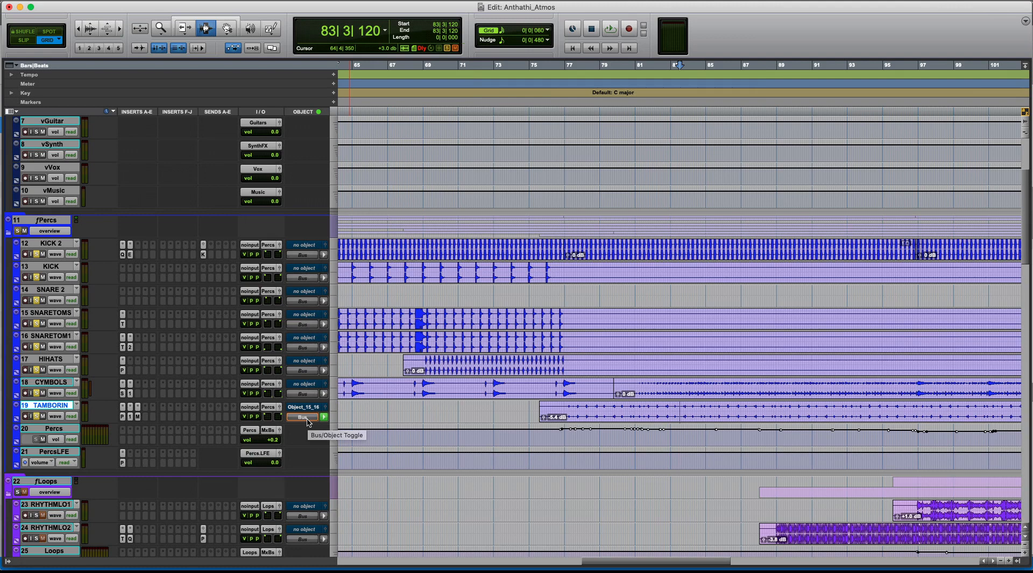
pyautogui.click(302, 417)
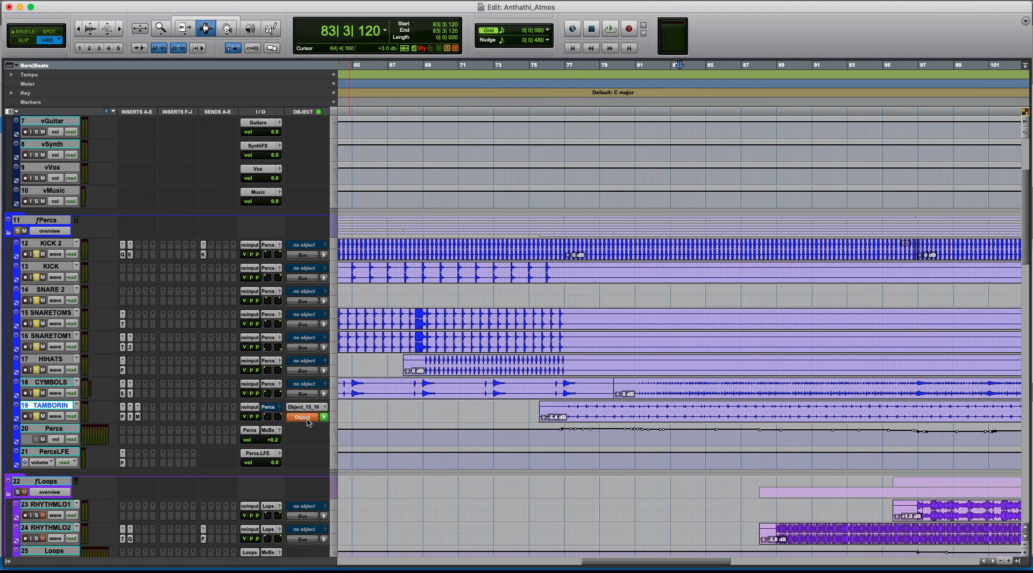
# Open the TAMBORIN object panner and nudge the linked stereo pair's front/rear position to 74
pyautogui.click(324, 407)
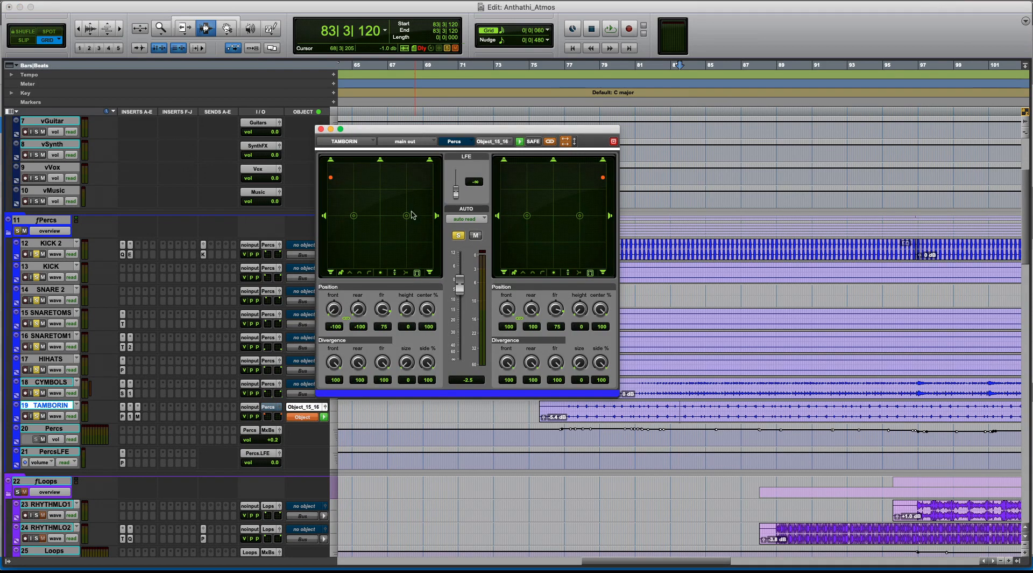
pyautogui.click(406, 274)
pyautogui.moveTo(331, 178); pyautogui.dragTo(331, 178)
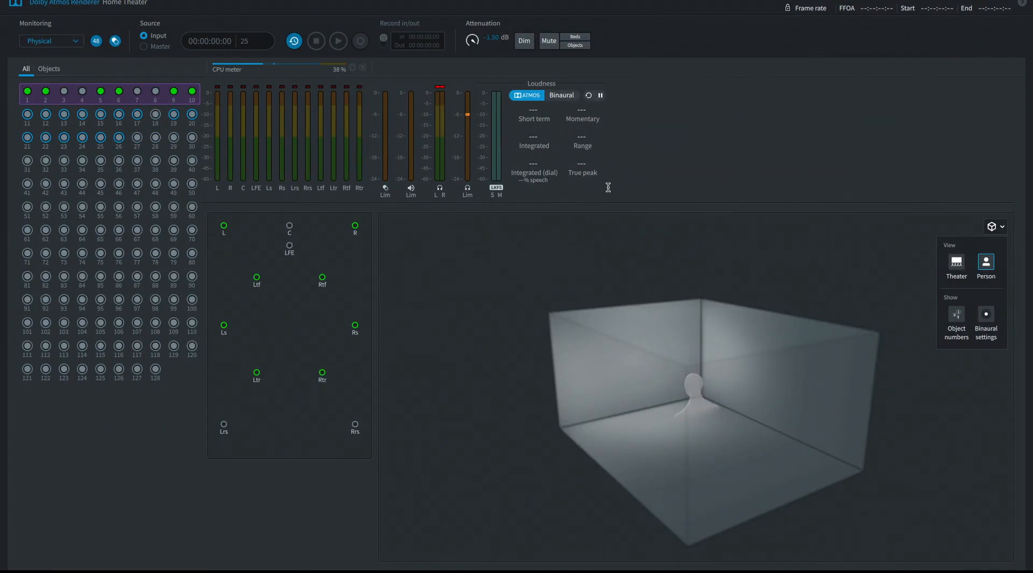
# Switch the Dolby Atmos Renderer's room display to Theater view, examine the room from several angles, and return to the Pro Tools session
pyautogui.click(957, 261)
pyautogui.moveTo(651, 396); pyautogui.dragTo(728, 375)
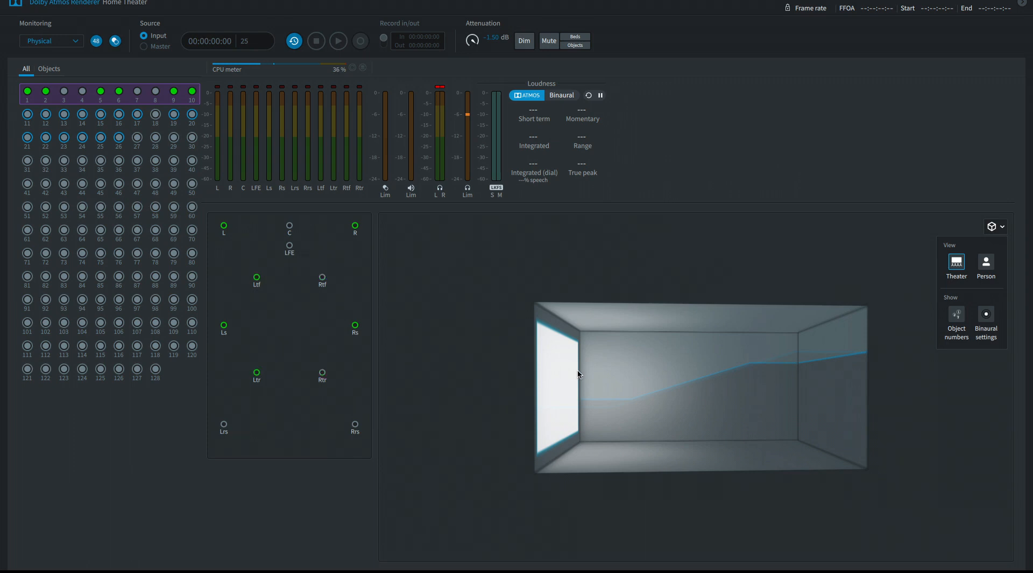
pyautogui.moveTo(577, 369); pyautogui.dragTo(498, 423)
pyautogui.moveTo(644, 411); pyautogui.dragTo(613, 463)
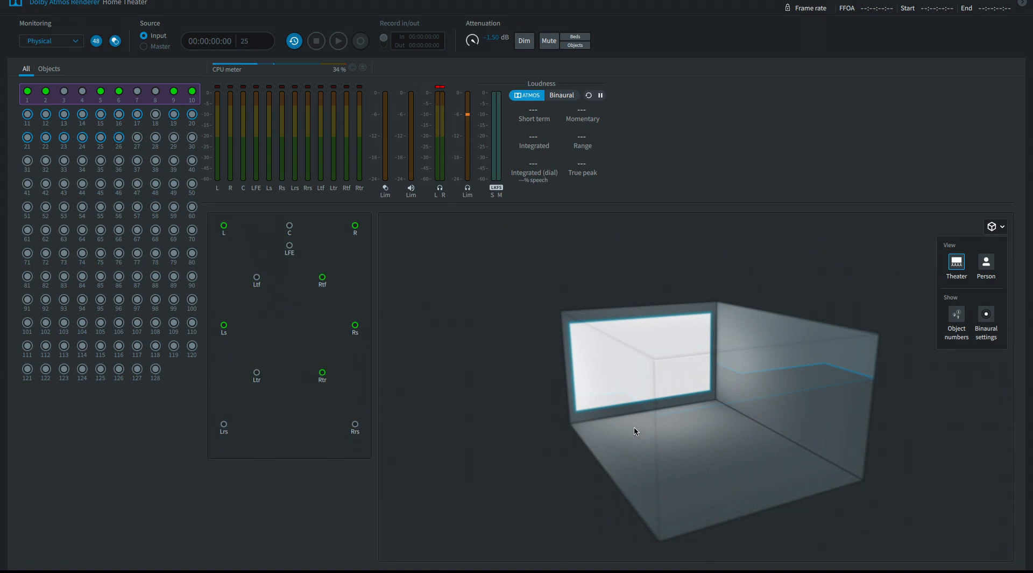
pyautogui.hotkey('ctrl', 'Left')
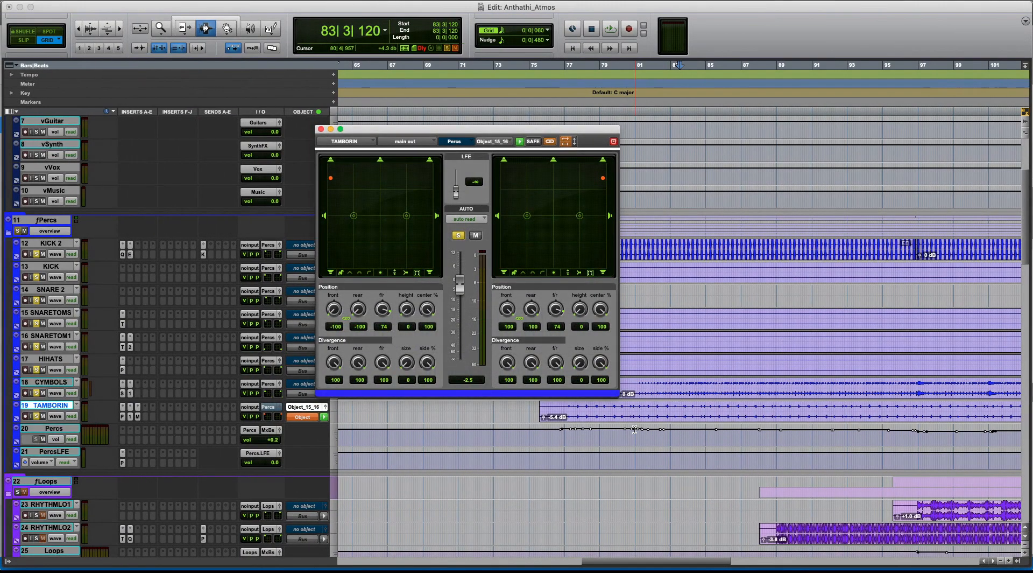
# Place the playback cursor on the TAMBORIN clip near bar 77 and move its object pair's front/rear position to 71
pyautogui.click(567, 414)
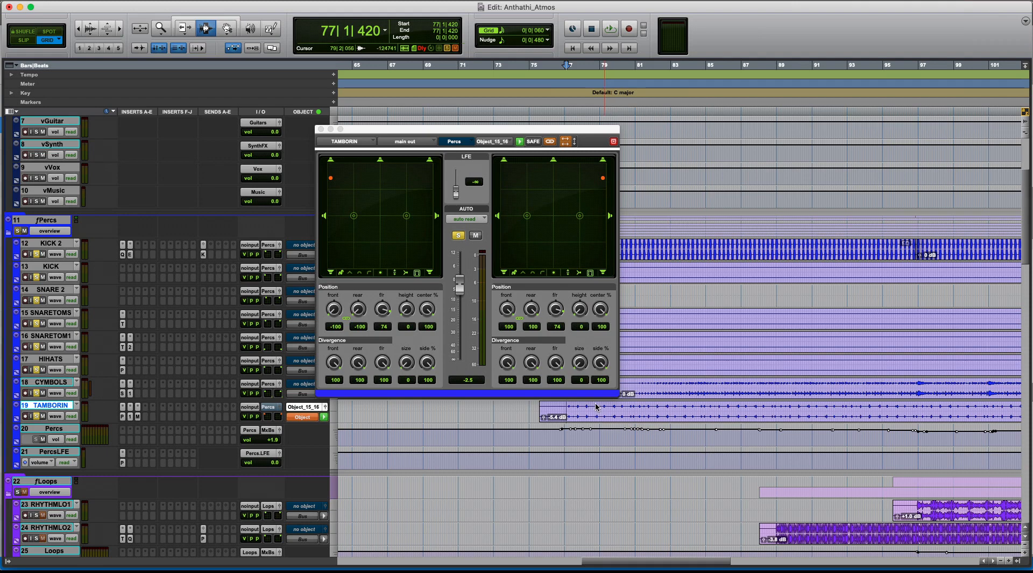
pyautogui.click(332, 184)
pyautogui.moveTo(330, 178)
pyautogui.mouseDown()
pyautogui.moveTo(331, 216)
pyautogui.moveTo(331, 179)
pyautogui.mouseUp()
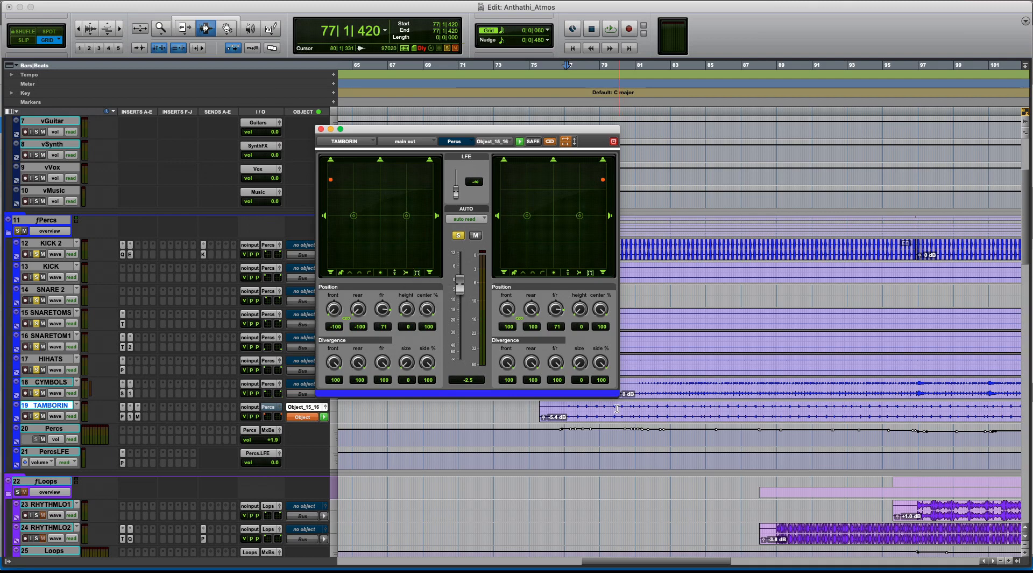
# Audition the repositioned TAMBORIN from bar 77, close its panner, and stop playback
pyautogui.press('space')
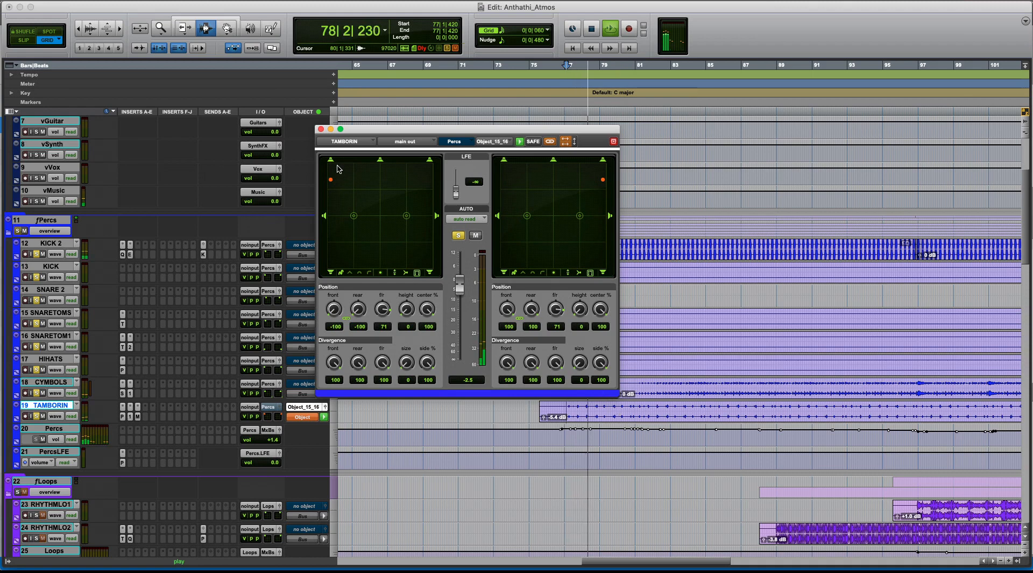
pyautogui.click(321, 129)
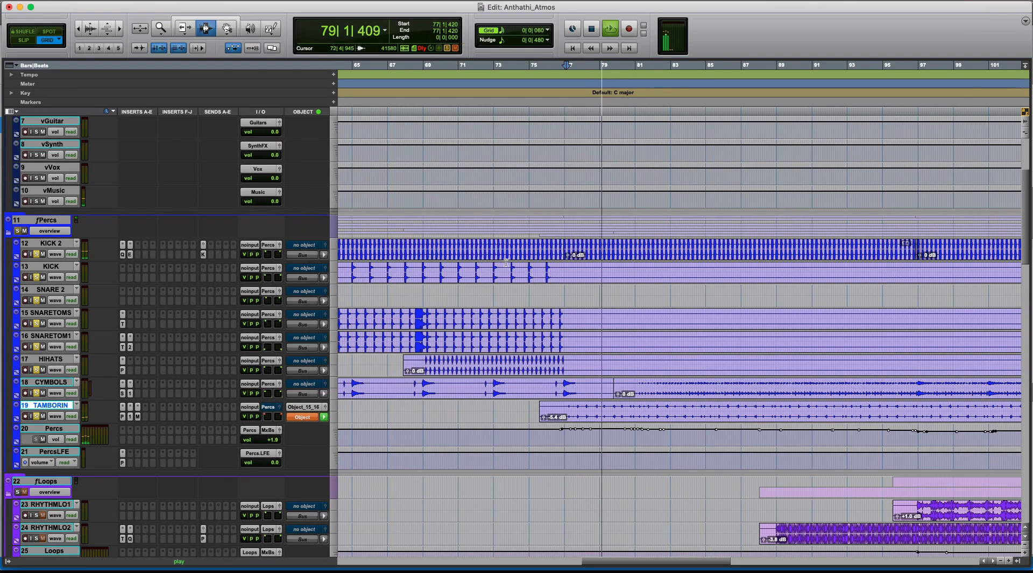
pyautogui.hotkey('ctrl', 'Right')
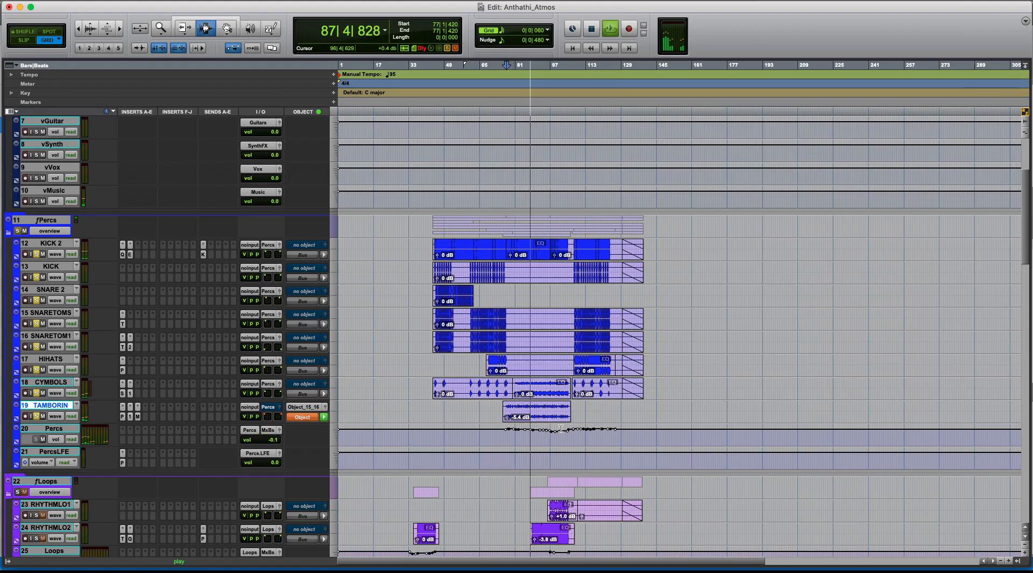
pyautogui.press('space')
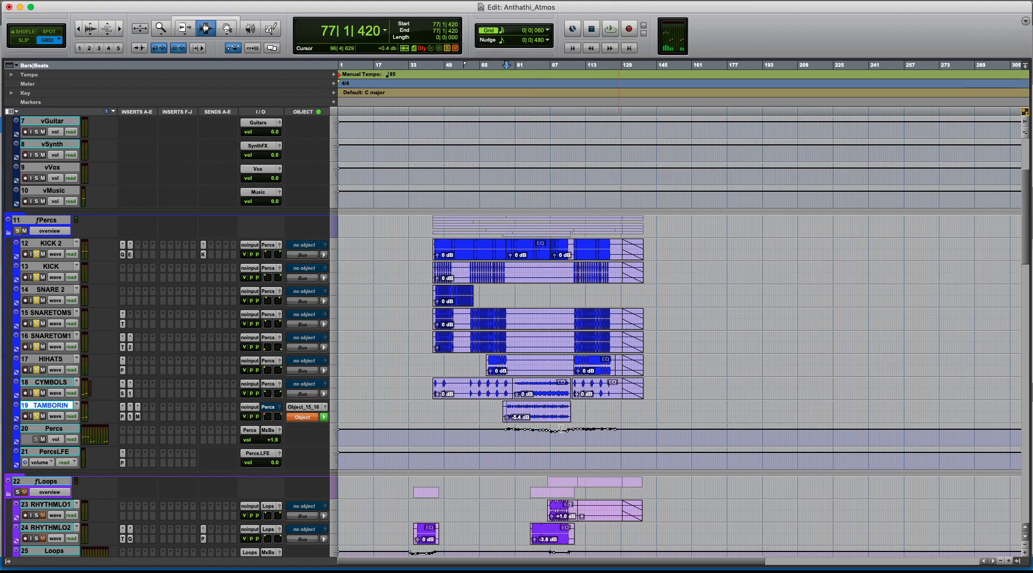
# Highlight the Percs volume automation over the tambourine section, about bars 73 to 107, and shift the selection up to the TAMBORIN track
pyautogui.click(755, 429)
pyautogui.press('t')
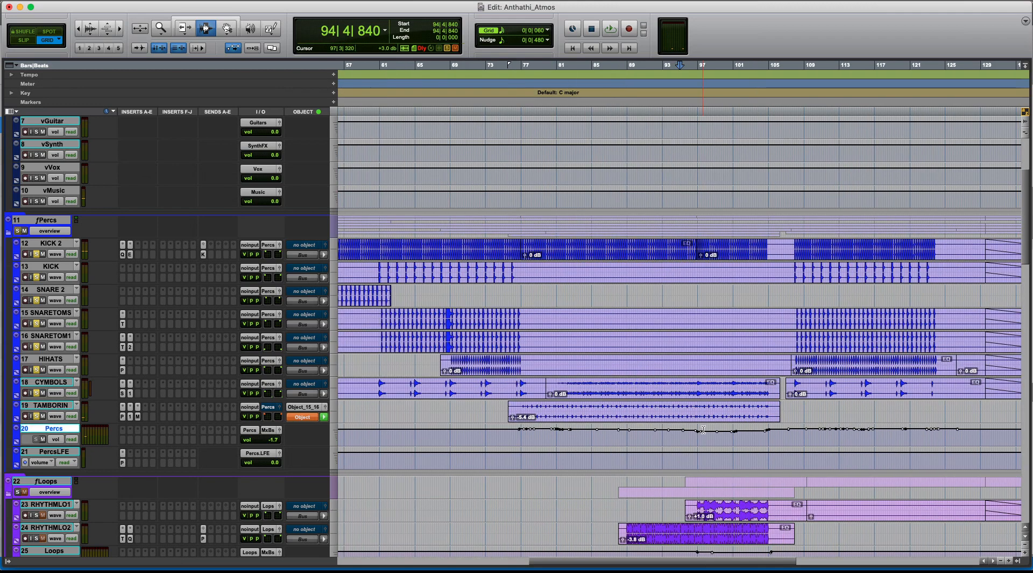
pyautogui.moveTo(512, 430); pyautogui.dragTo(903, 436)
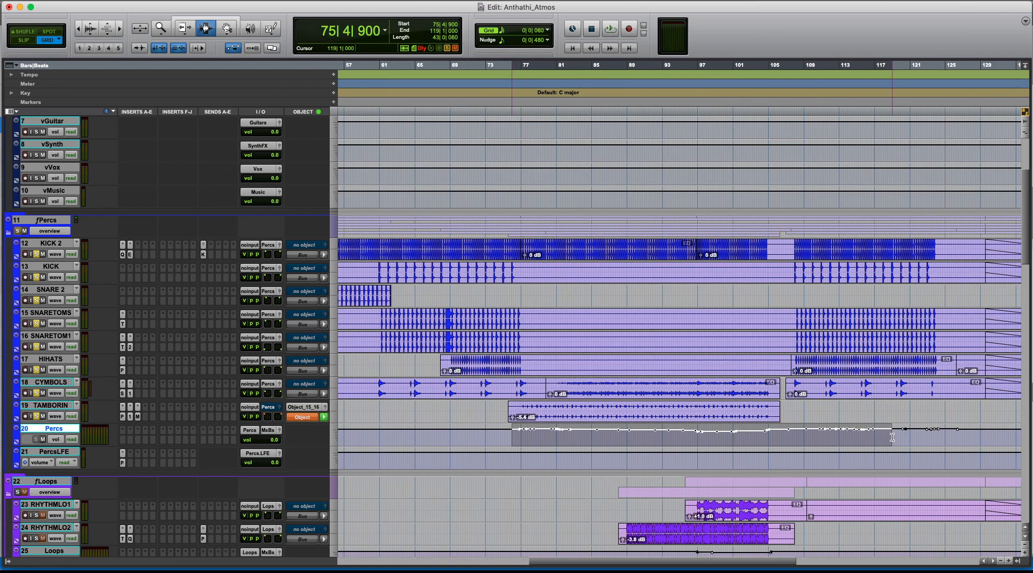
pyautogui.moveTo(514, 413); pyautogui.dragTo(590, 412)
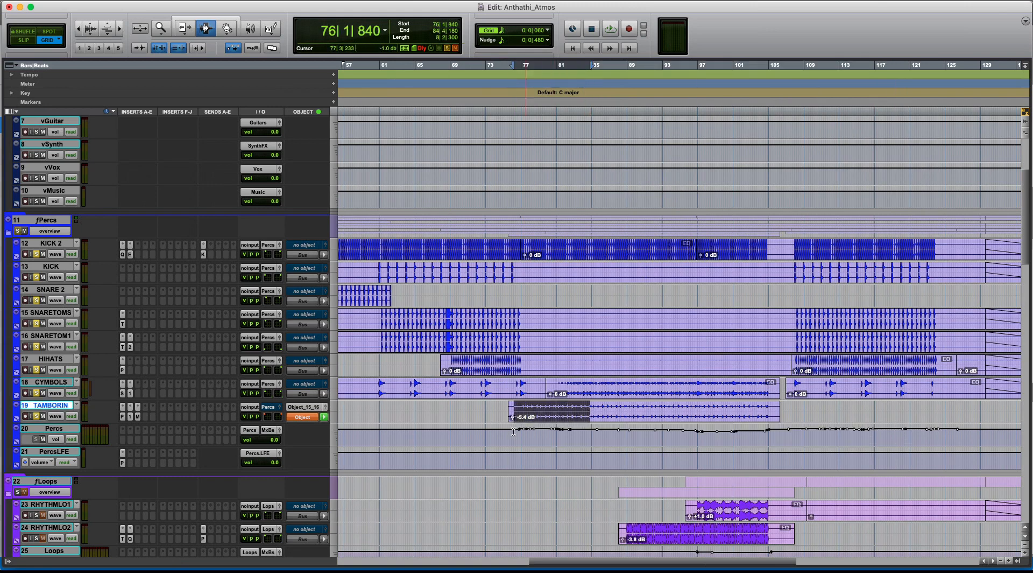
pyautogui.moveTo(512, 436); pyautogui.dragTo(560, 438)
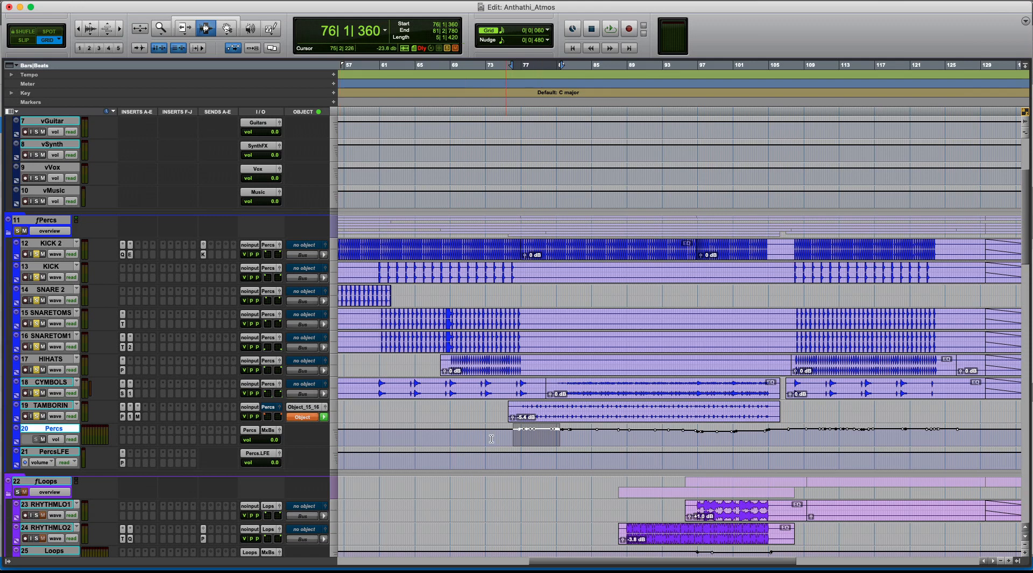
pyautogui.moveTo(491, 438); pyautogui.dragTo(792, 433)
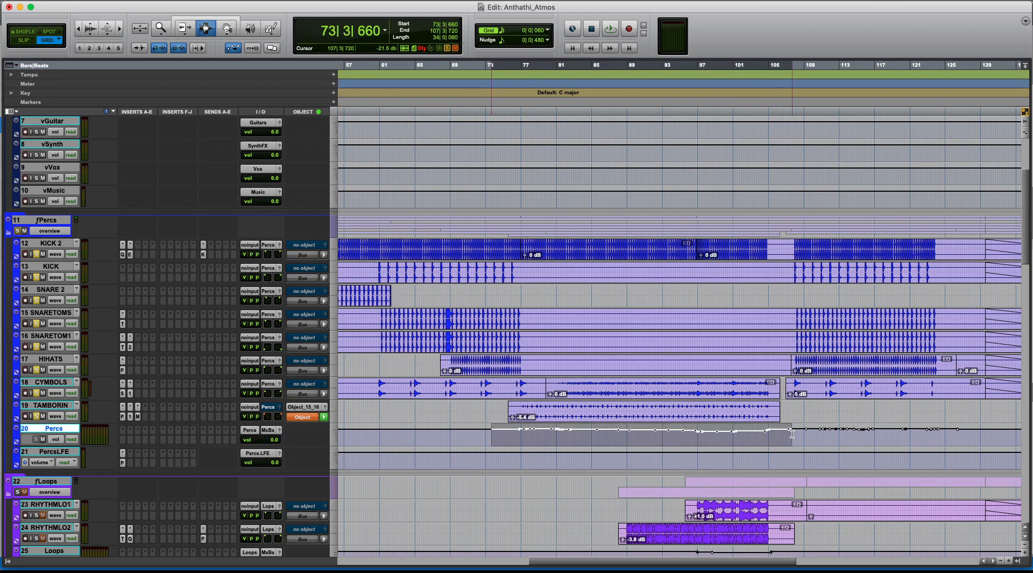
pyautogui.press('p')
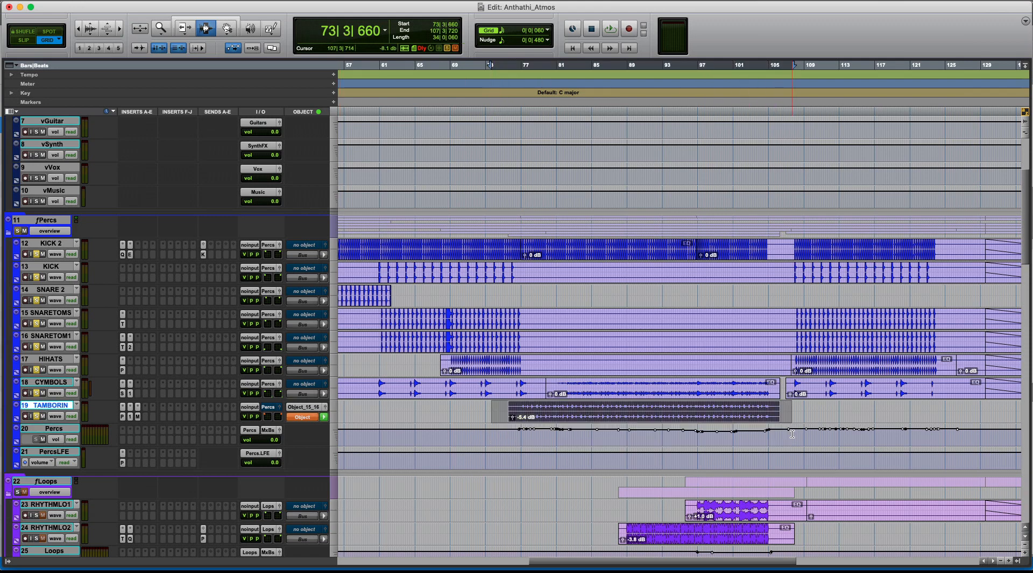
# Play the TAMBORIN part from about bar 76 and stop
pyautogui.click(518, 418)
pyautogui.press('space')
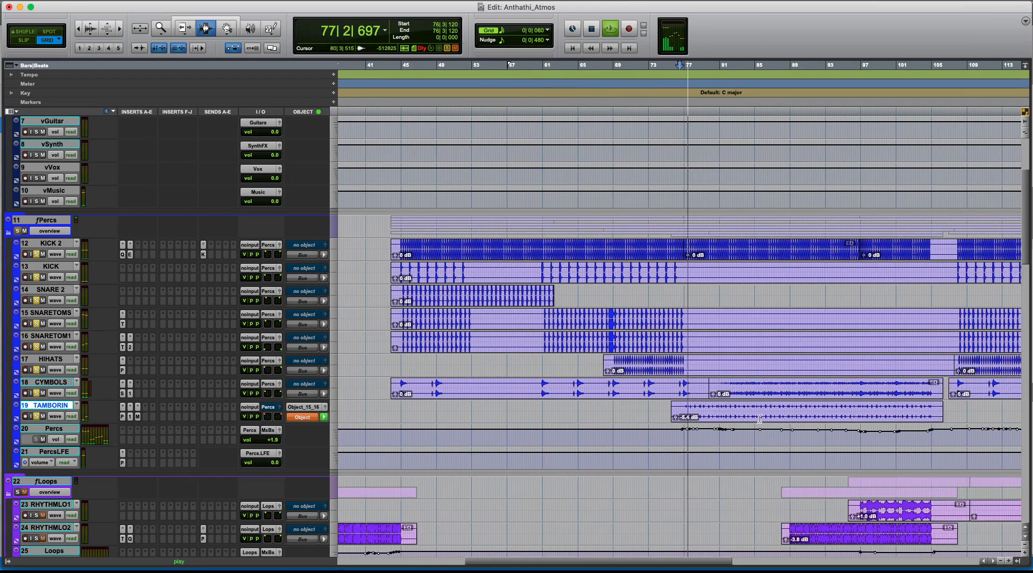
pyautogui.click(759, 418)
pyautogui.press('super+bracketright')
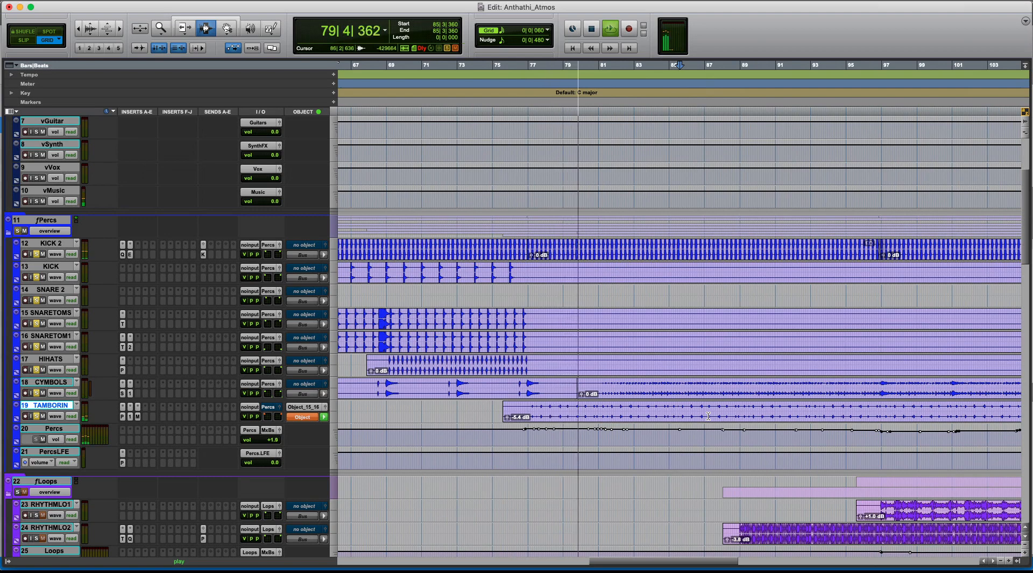
pyautogui.press('space')
# Solo RHYTHMLO2 and play it from the end of bar 88, just before its second loop section starts
pyautogui.press('r')
pyautogui.press('r')
pyautogui.press('r')
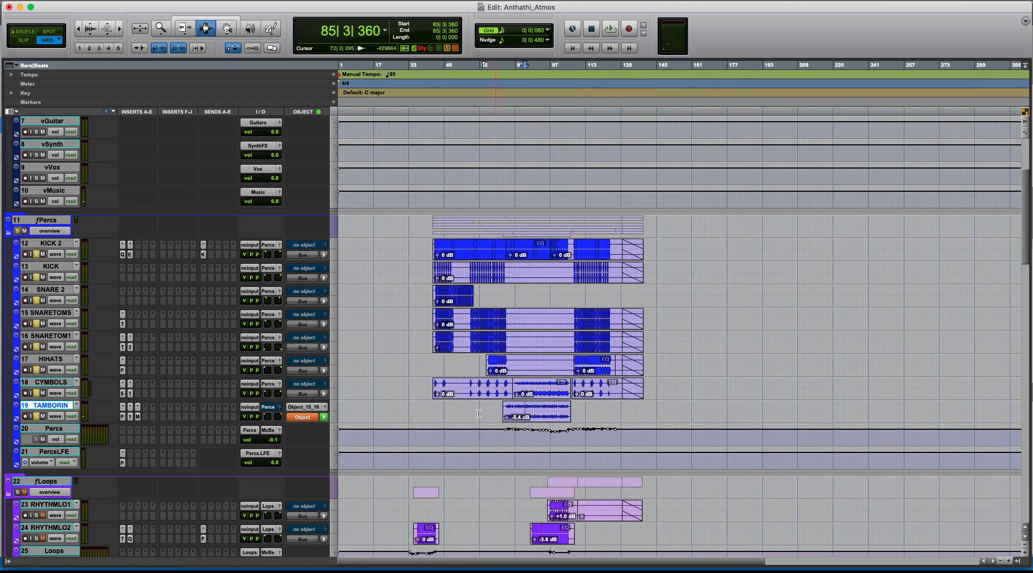
pyautogui.scroll(-5, 413, 391)
pyautogui.scroll(6, 413, 391)
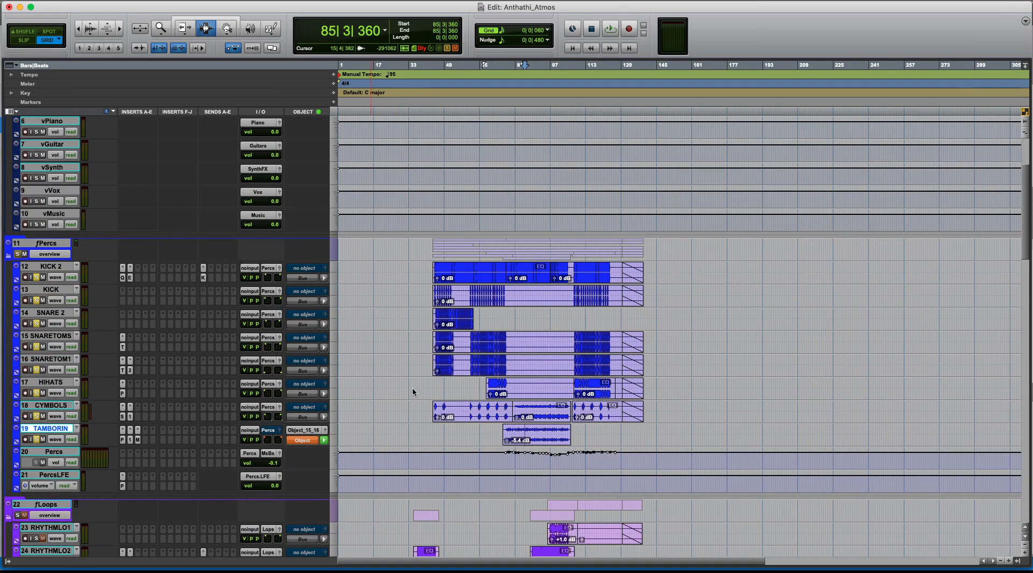
pyautogui.scroll(-5, 380, 324)
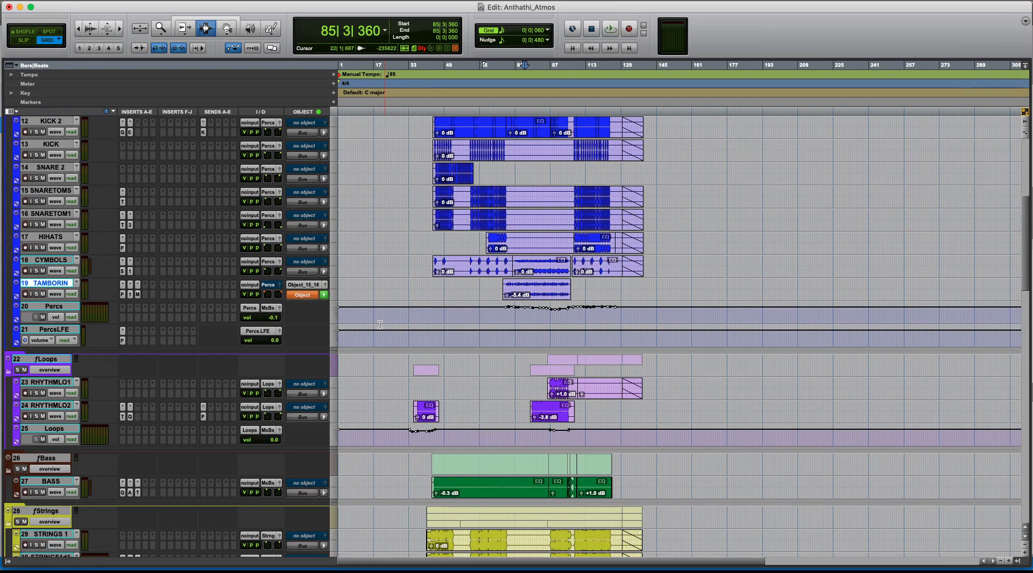
pyautogui.click(533, 412)
pyautogui.press('t')
pyautogui.press('t')
pyautogui.press('t')
pyautogui.press('t')
pyautogui.press('t')
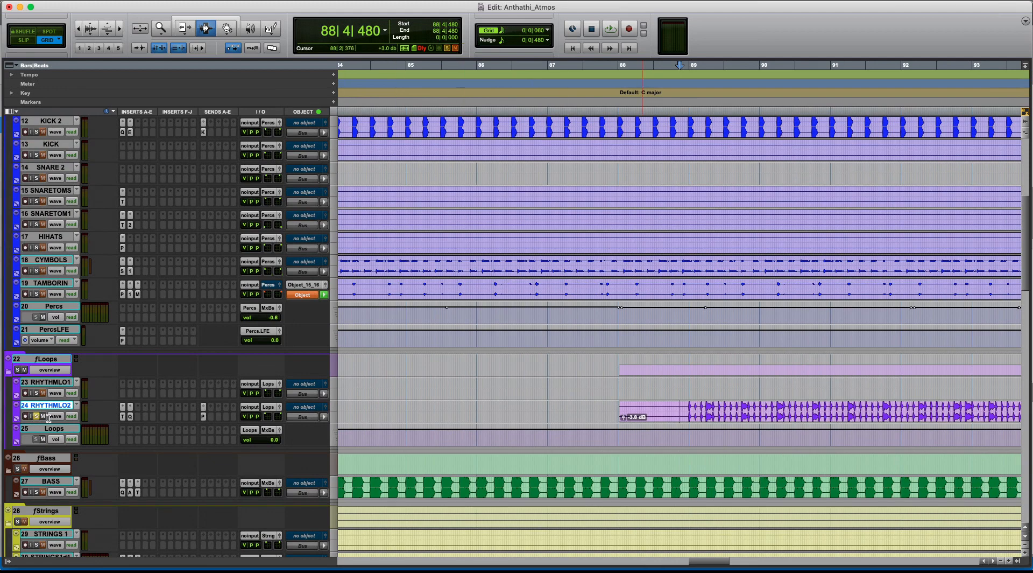
pyautogui.click(683, 414)
pyautogui.press('space')
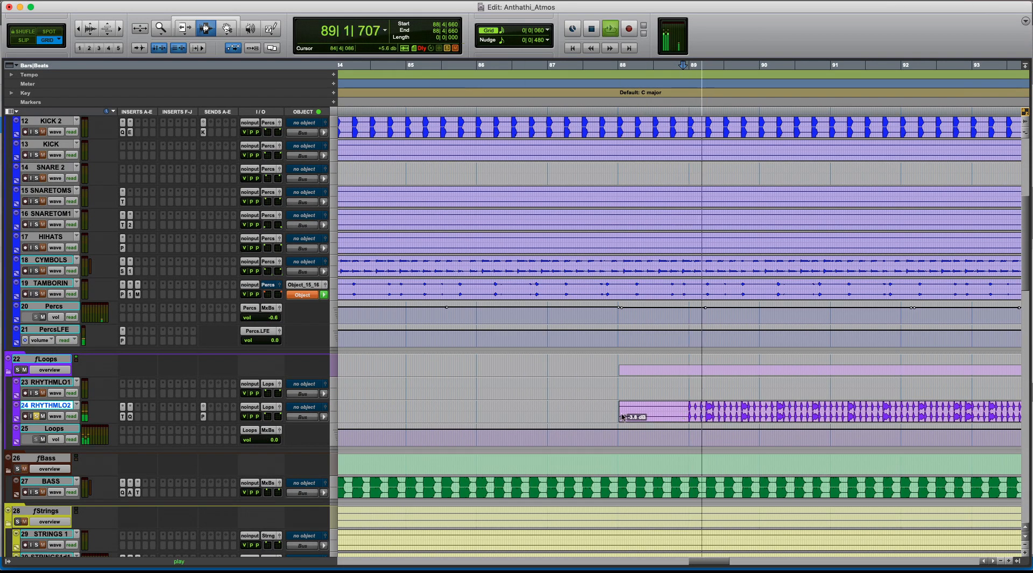
# Inspect the SPL Transient Designer and the second insert on RHYTHMLO2 during playback
pyautogui.press('super+bracketleft')
pyautogui.click(122, 416)
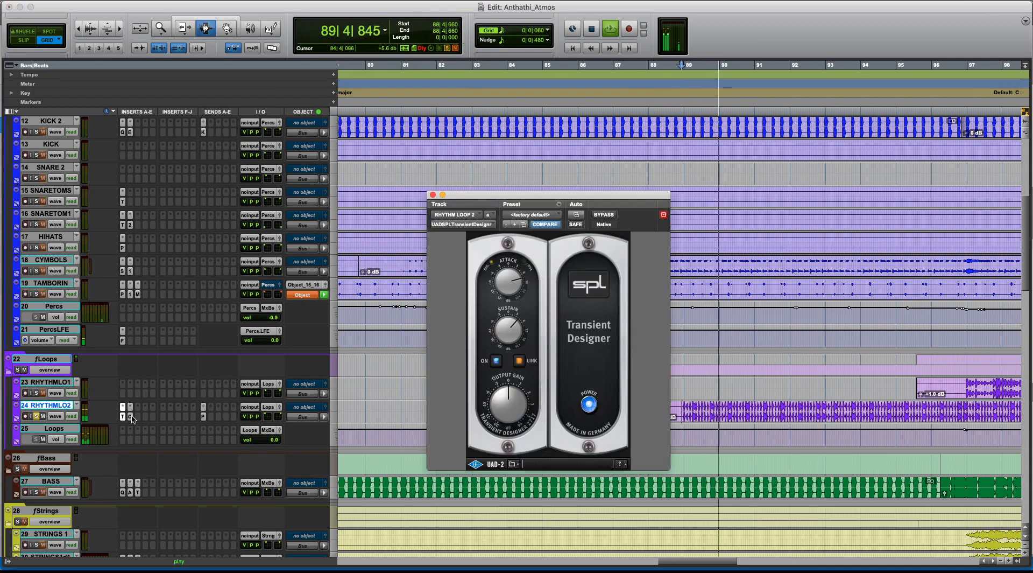
pyautogui.click(130, 417)
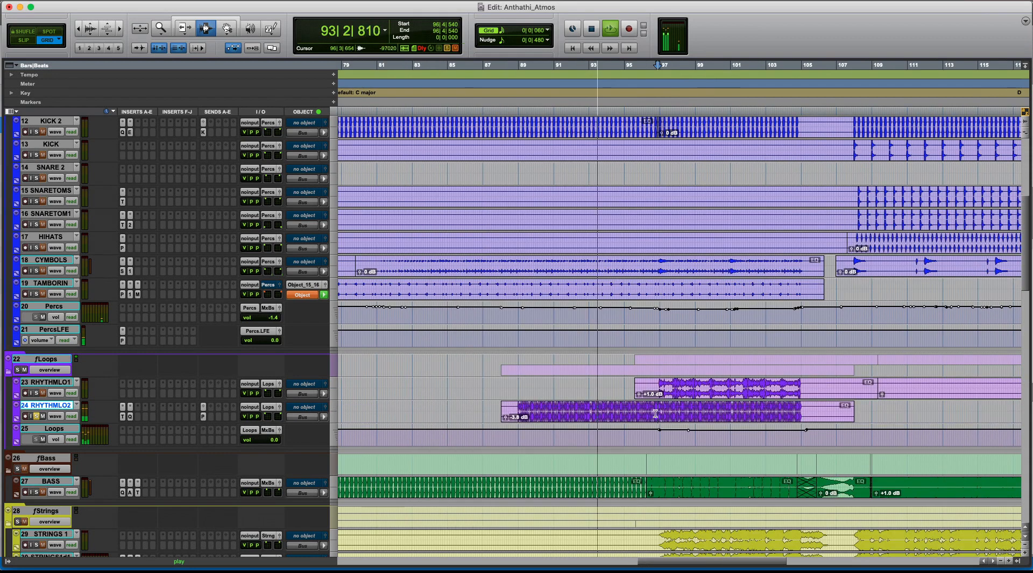
# Solo RHYTHMLO1 along with RHYTHMLO2 and play both loops from about bar 96
pyautogui.click(654, 413)
pyautogui.press('space')
pyautogui.press('space')
pyautogui.press('super+bracketright')
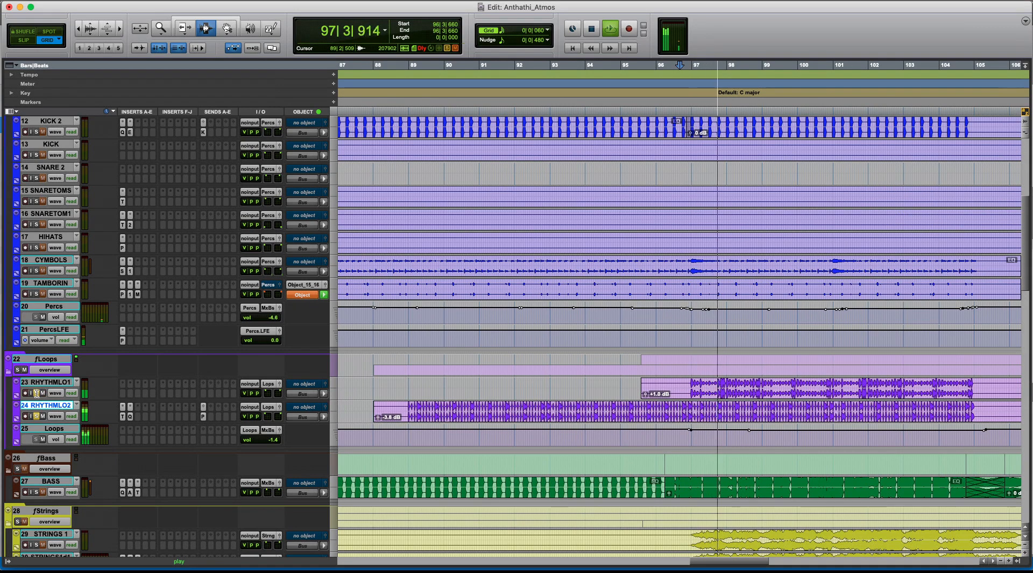
pyautogui.press('super+bracketleft')
pyautogui.press('super+bracketleft')
pyautogui.press('super+bracketright')
pyautogui.press('super+bracketright')
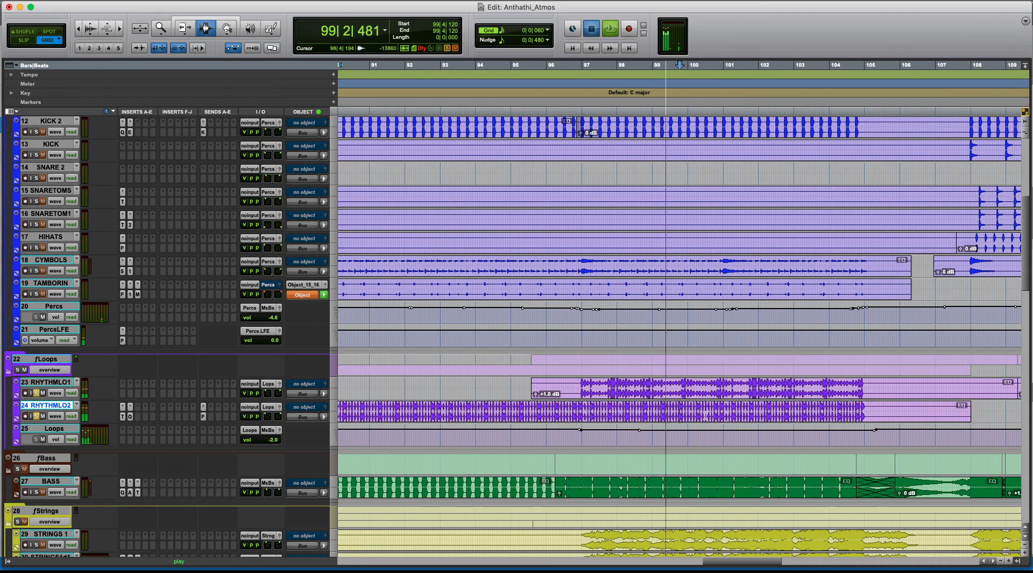
# Stop playback at bar 97 on RHYTHMLO1 and open that track's output panner to show its bed position
pyautogui.click(606, 391)
pyautogui.scroll(4, 607, 391)
pyautogui.scroll(-3, 602, 392)
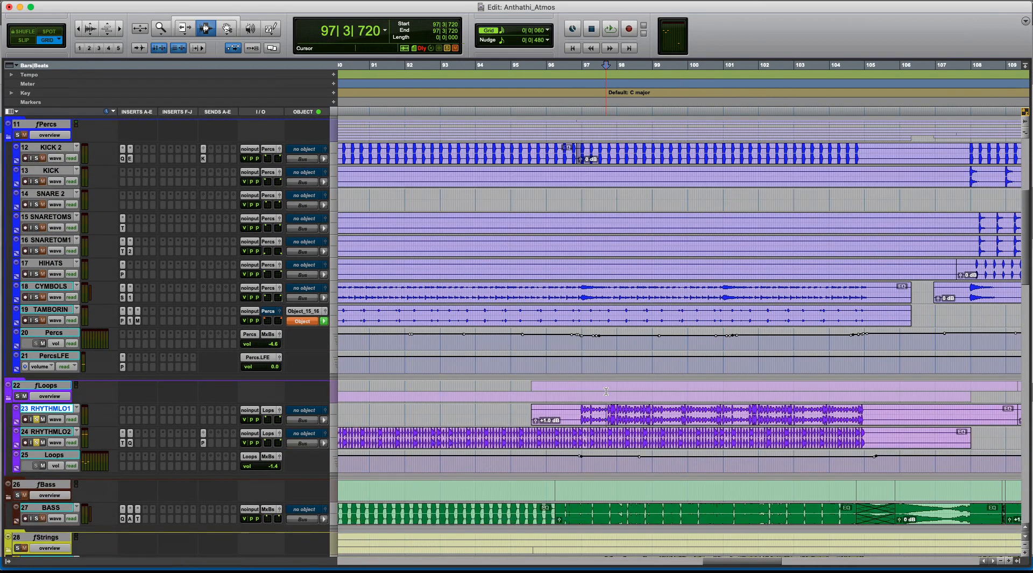
pyautogui.click(280, 410)
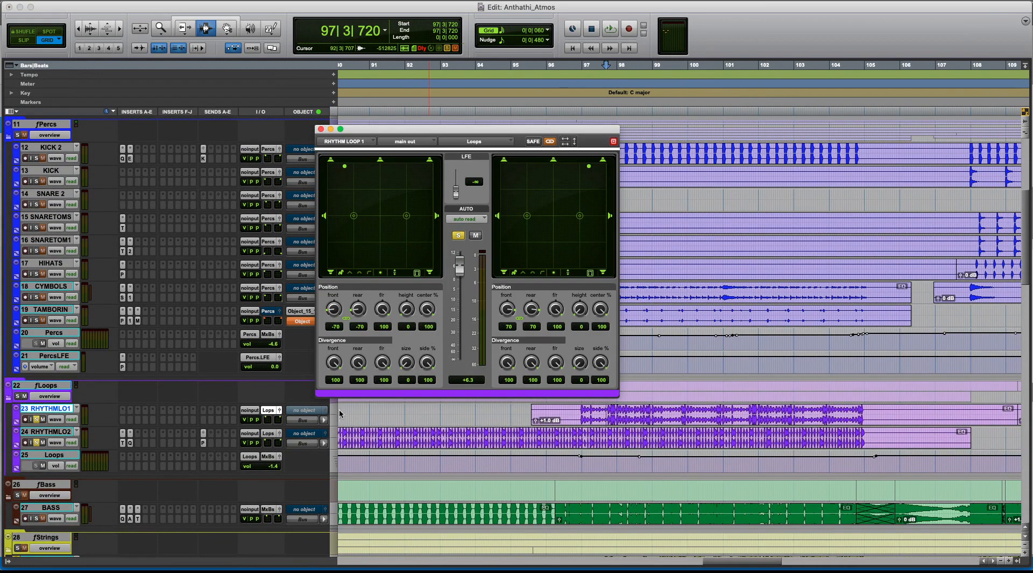
# Clear the solos on RHYTHMLO1 and RHYTHMLO2, solo the Loops and Percs folders instead, and play from about bar 96
pyautogui.press('t')
pyautogui.click(611, 420)
pyautogui.click(36, 419)
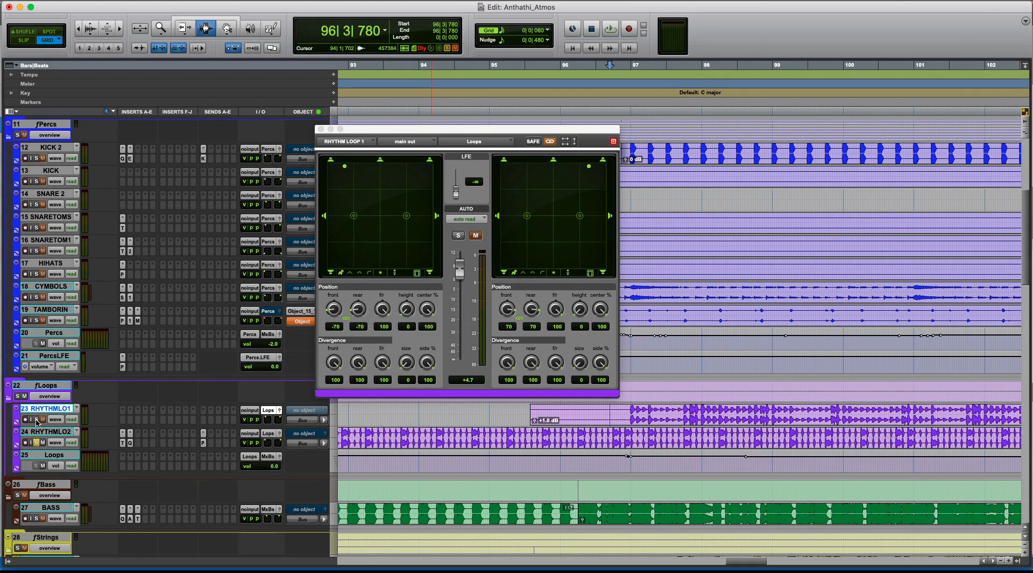
pyautogui.click(36, 442)
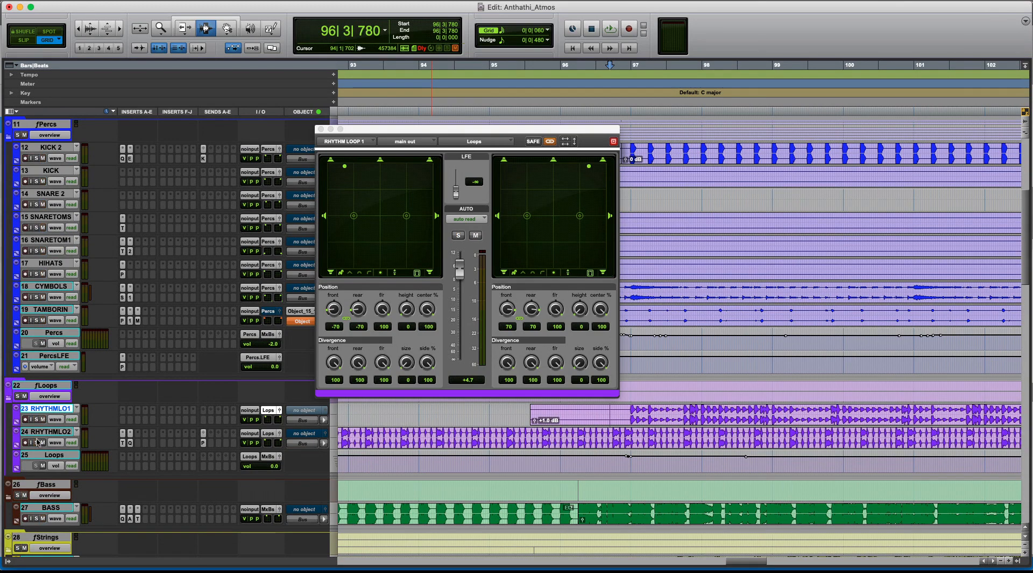
pyautogui.click(18, 396)
pyautogui.scroll(3, 19, 399)
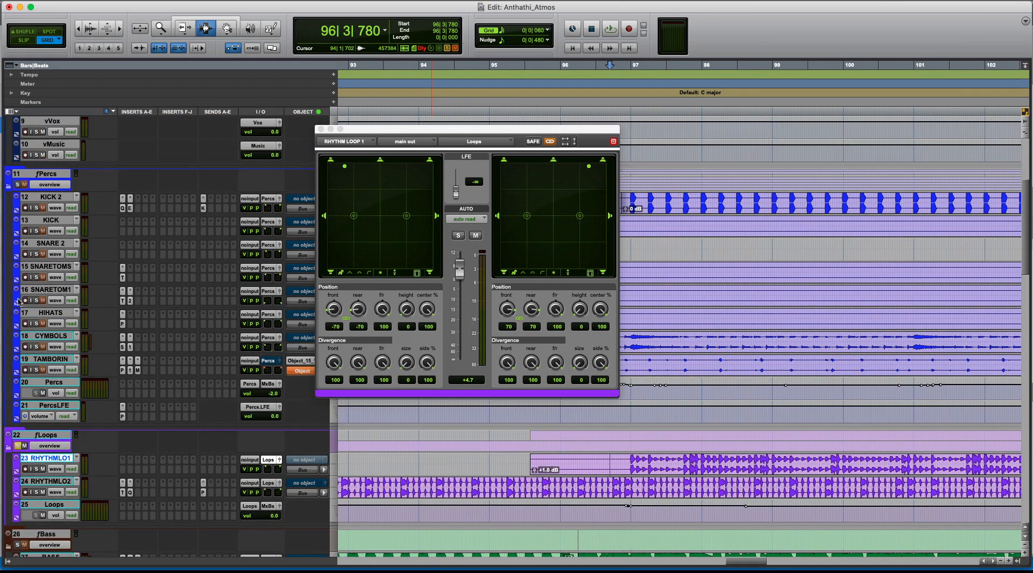
pyautogui.click(19, 185)
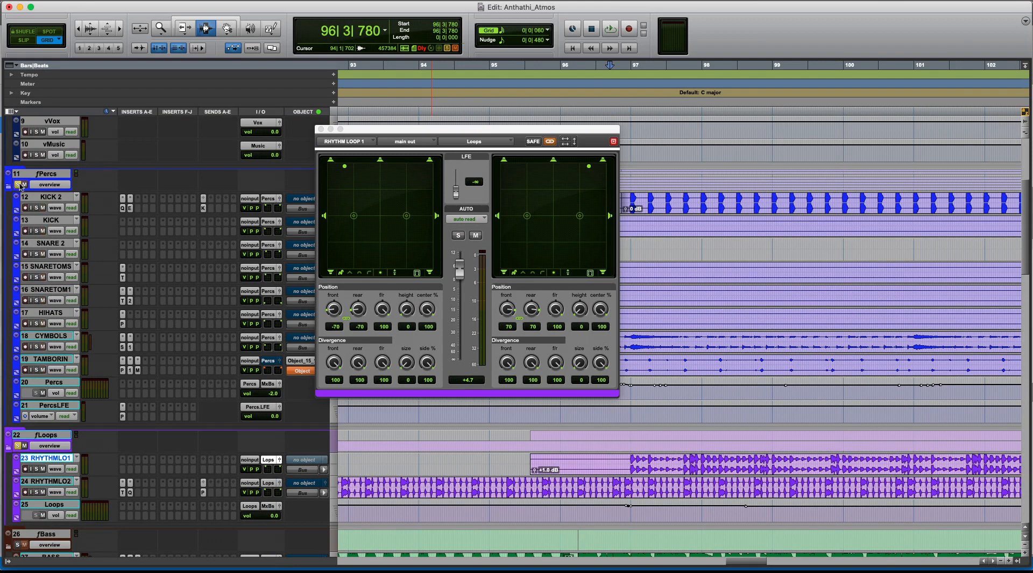
pyautogui.click(601, 471)
pyautogui.press('space')
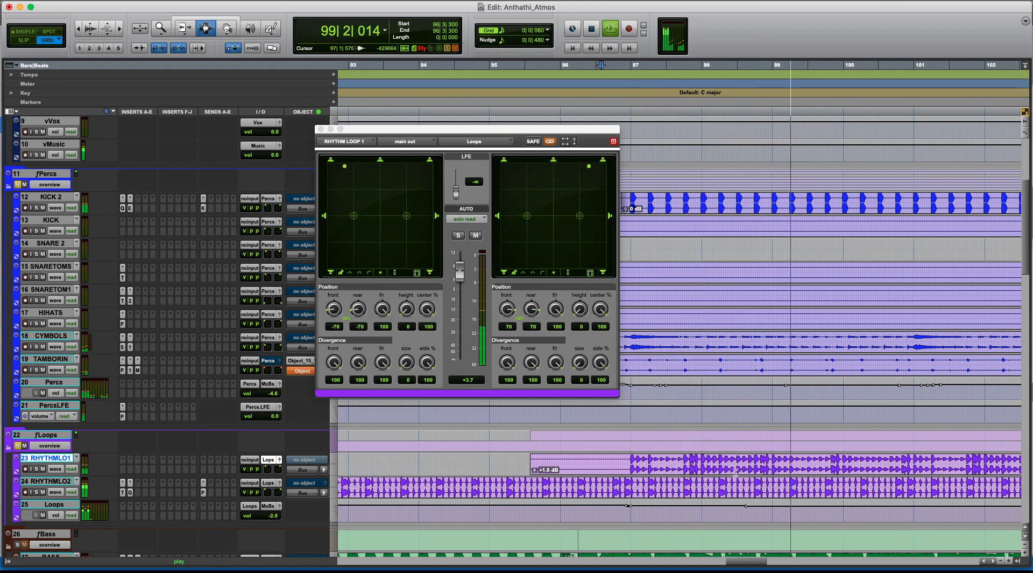
# Stop playback and place the edit cursor in bar 99 on RHYTHMLO1
pyautogui.click(833, 468)
pyautogui.doubleClick(833, 469)
pyautogui.click(827, 464)
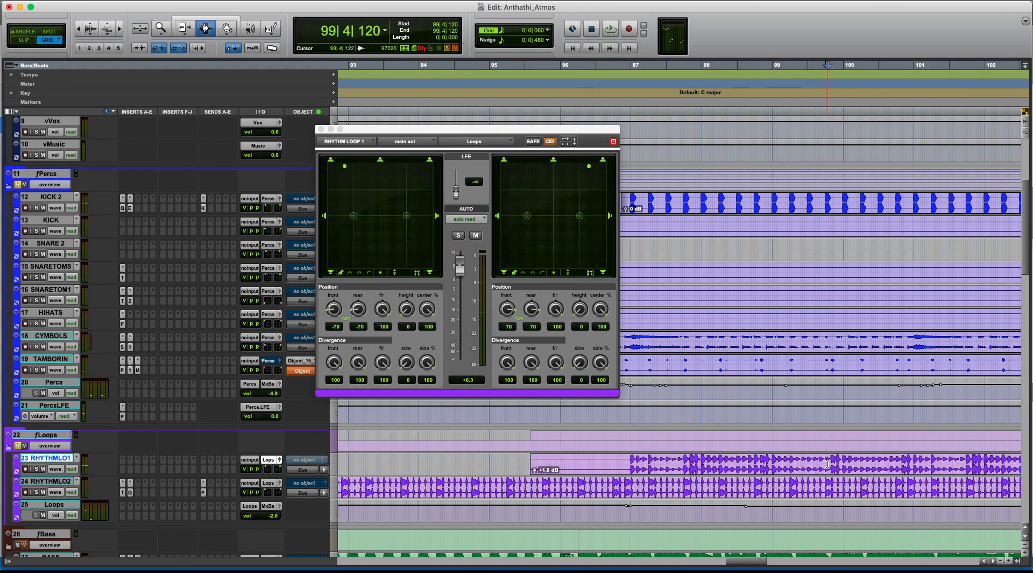
pyautogui.press('r')
pyautogui.press('r')
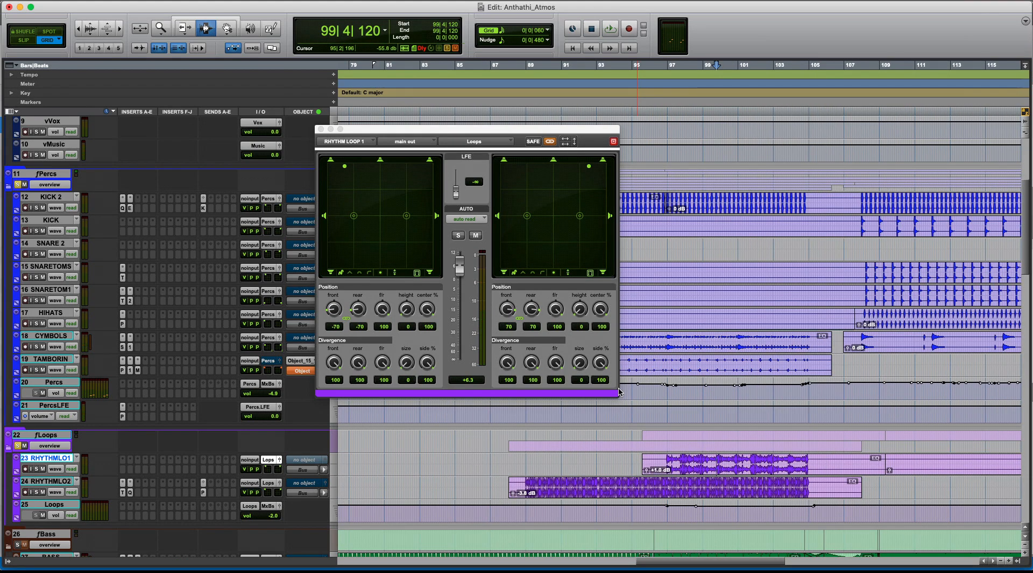
pyautogui.press('r')
pyautogui.press('r')
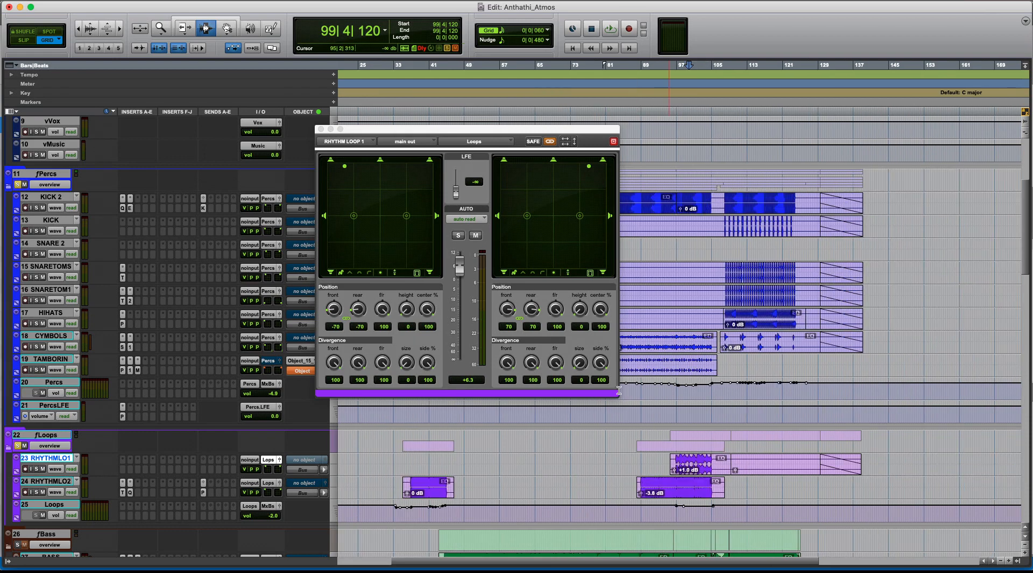
# Close the RHYTHMLO1 output panner and clear the solos on the Percs and Loops folders
pyautogui.click(322, 129)
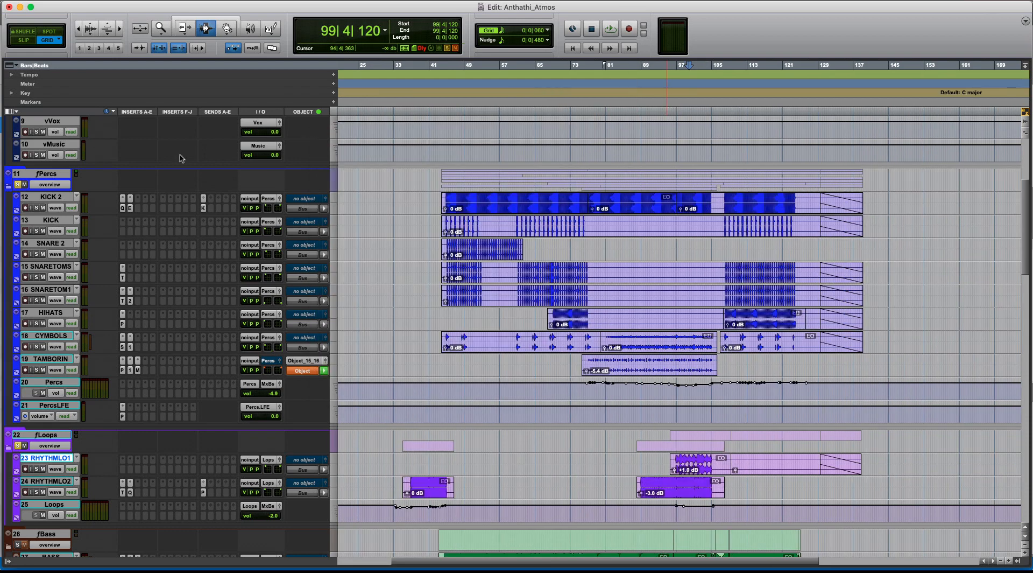
pyautogui.click(17, 184)
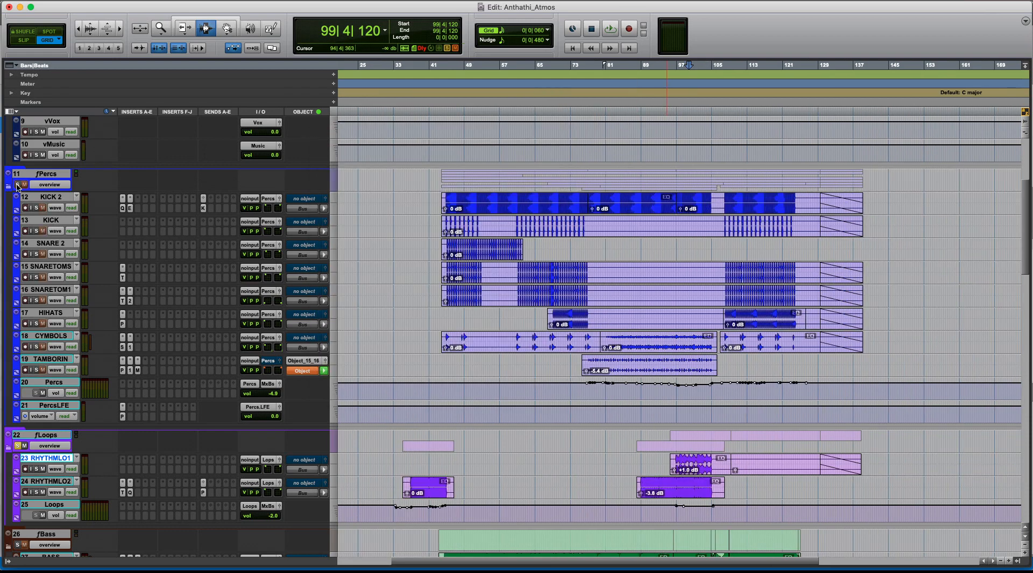
pyautogui.click(18, 445)
# Place the edit cursor at 44|2|720 on the BASS track, just ahead of where its audio starts
pyautogui.scroll(-3, 476, 442)
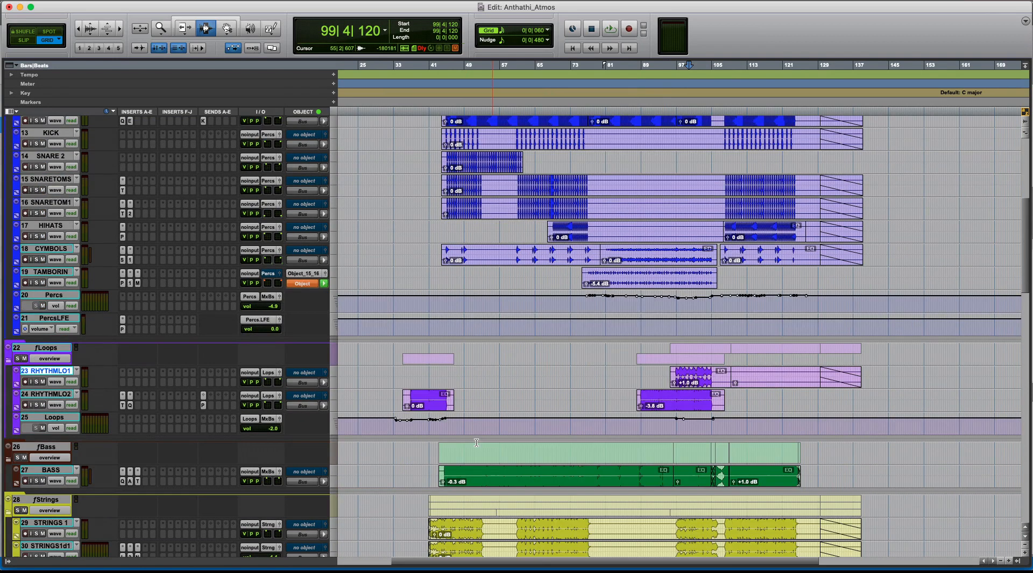
pyautogui.scroll(-1, 567, 460)
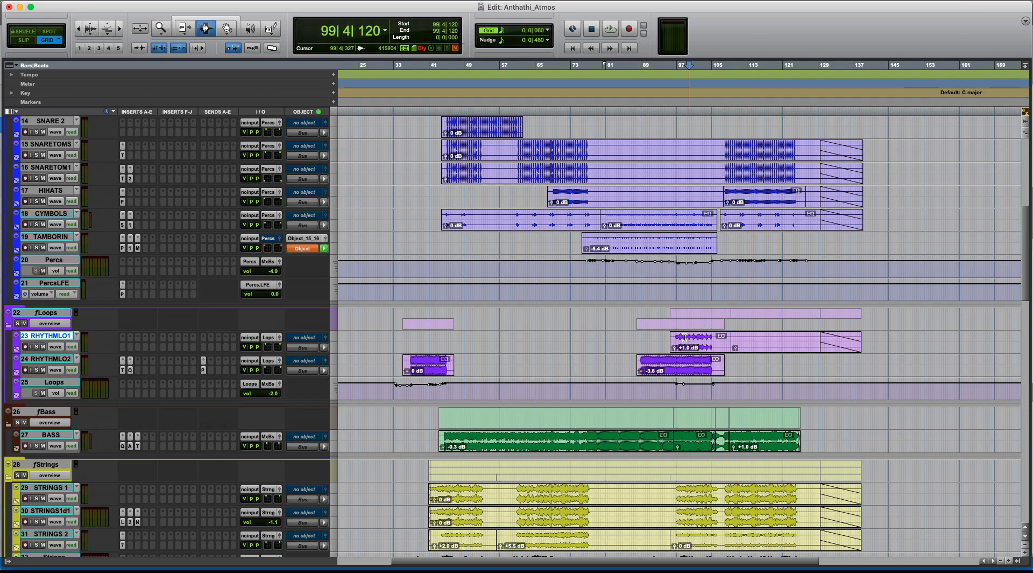
pyautogui.click(443, 439)
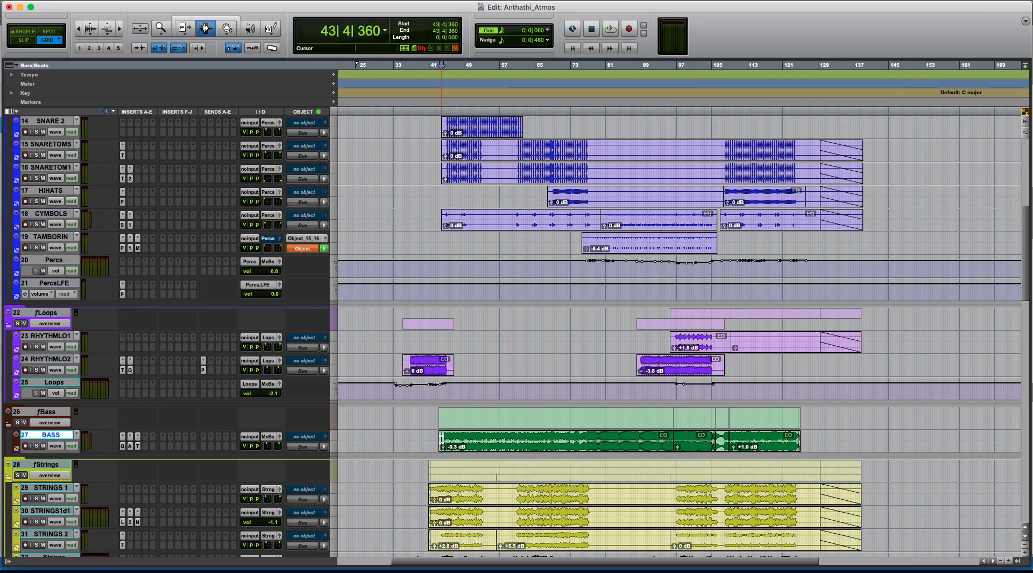
pyautogui.press('super+bracketright')
pyautogui.press('super+bracketright')
pyautogui.press('super+bracketright')
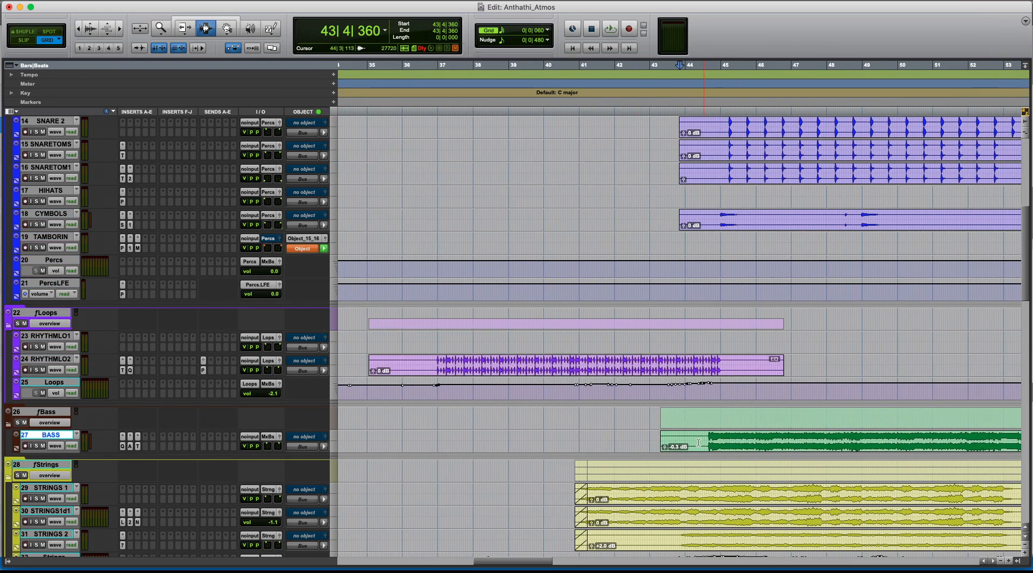
pyautogui.click(698, 442)
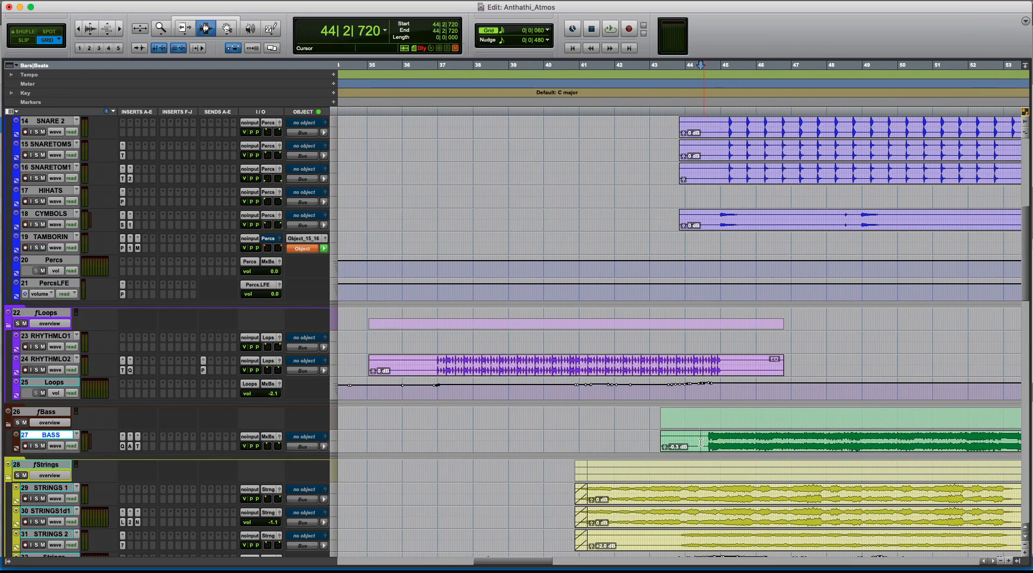
# Solo the BASS track and inspect its FabFilter Pro-Q 2 and Acme Opticom XLA-3 inserts
pyautogui.click(36, 446)
pyautogui.click(123, 446)
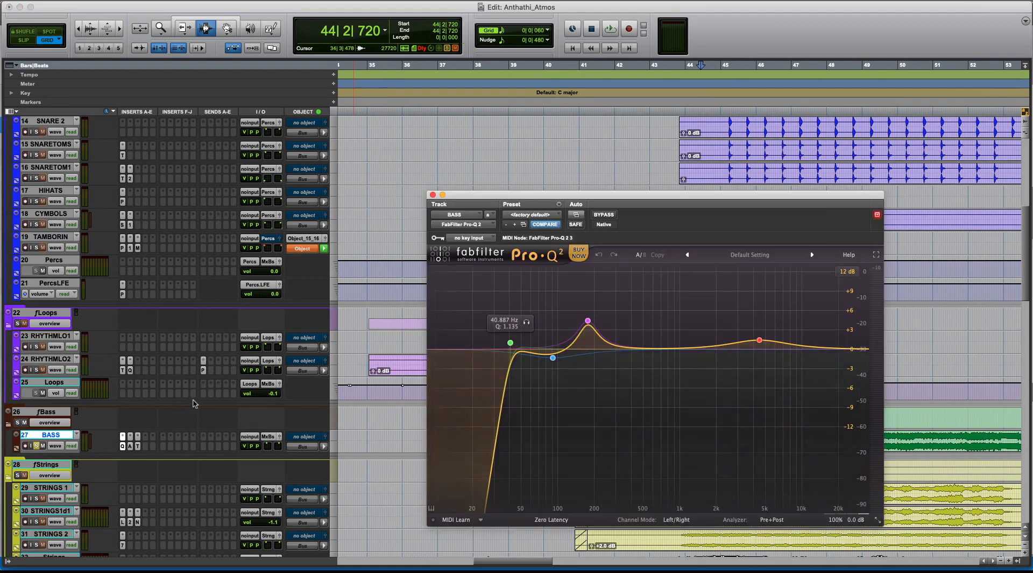
pyautogui.moveTo(512, 198); pyautogui.dragTo(457, 83)
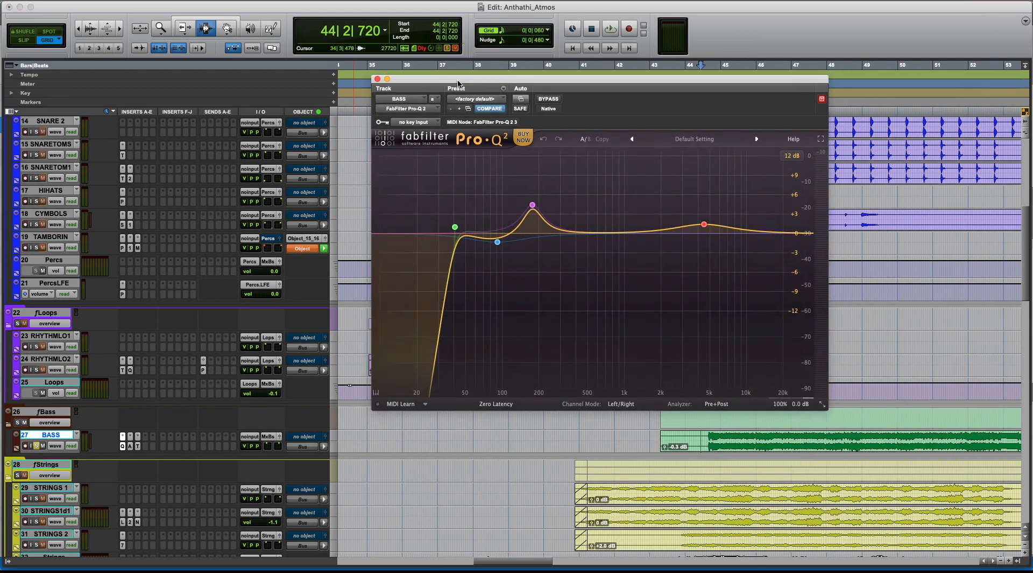
pyautogui.click(131, 446)
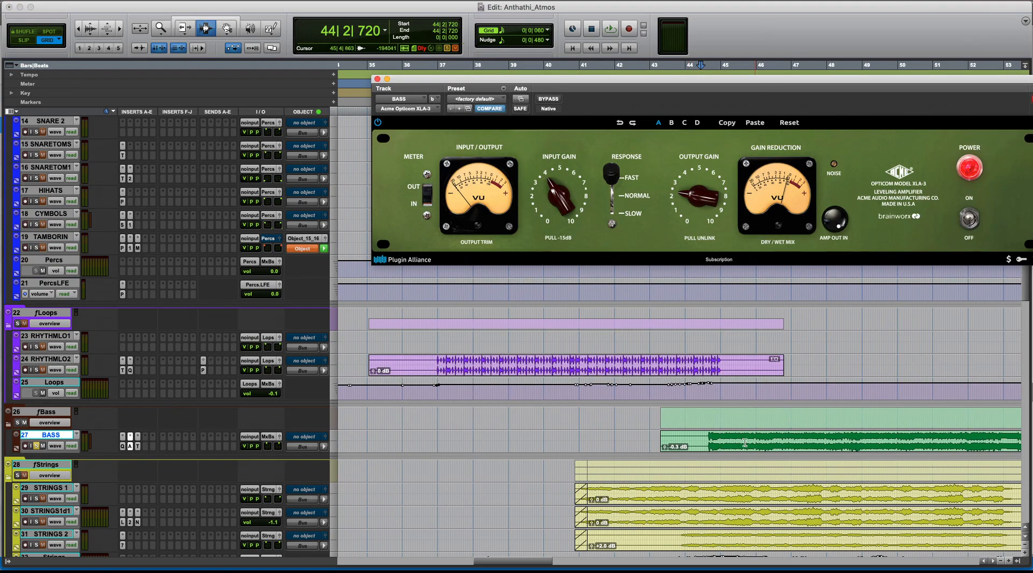
# Check the start of the BASS waveform up close and set the playback start to 44|2|060
pyautogui.press('r')
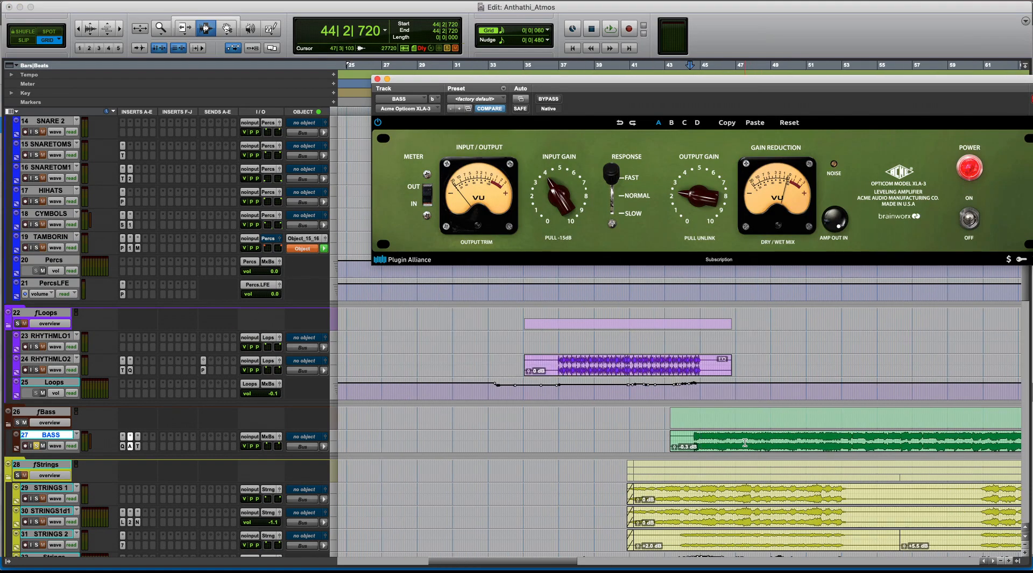
pyautogui.press('r')
pyautogui.click(745, 443)
pyautogui.press('t')
pyautogui.click(561, 443)
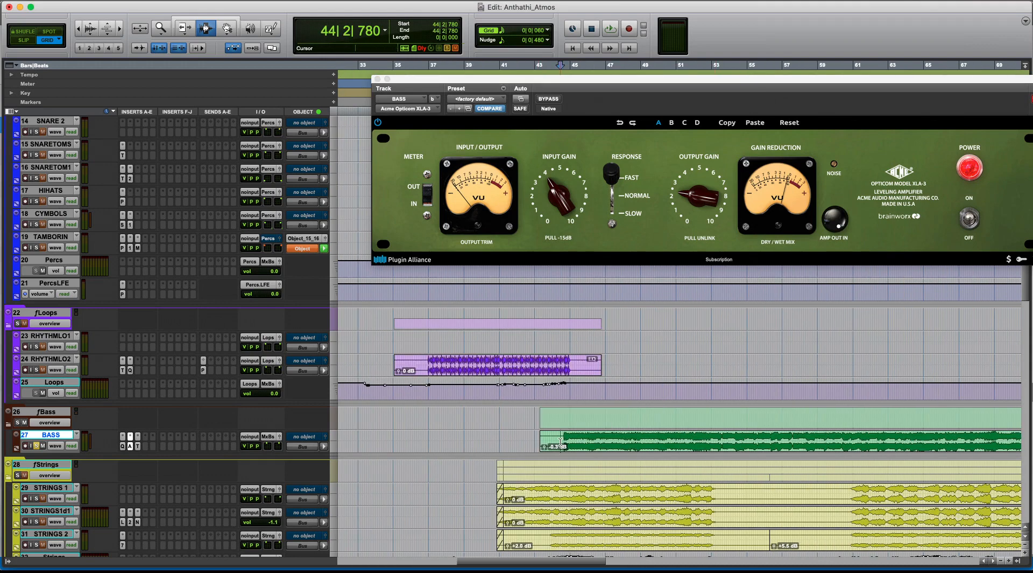
pyautogui.press('t')
pyautogui.press('t')
pyautogui.press('t')
pyautogui.click(708, 443)
pyautogui.press('t')
pyautogui.press('t')
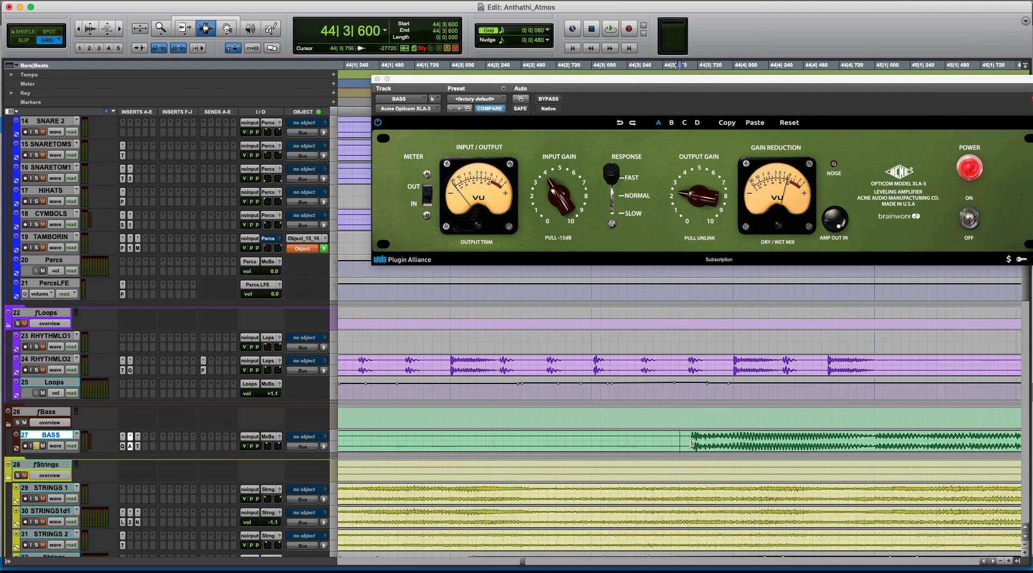
pyautogui.press('r')
pyautogui.press('r')
pyautogui.press('r')
pyautogui.press('r')
pyautogui.press('r')
pyautogui.click(673, 444)
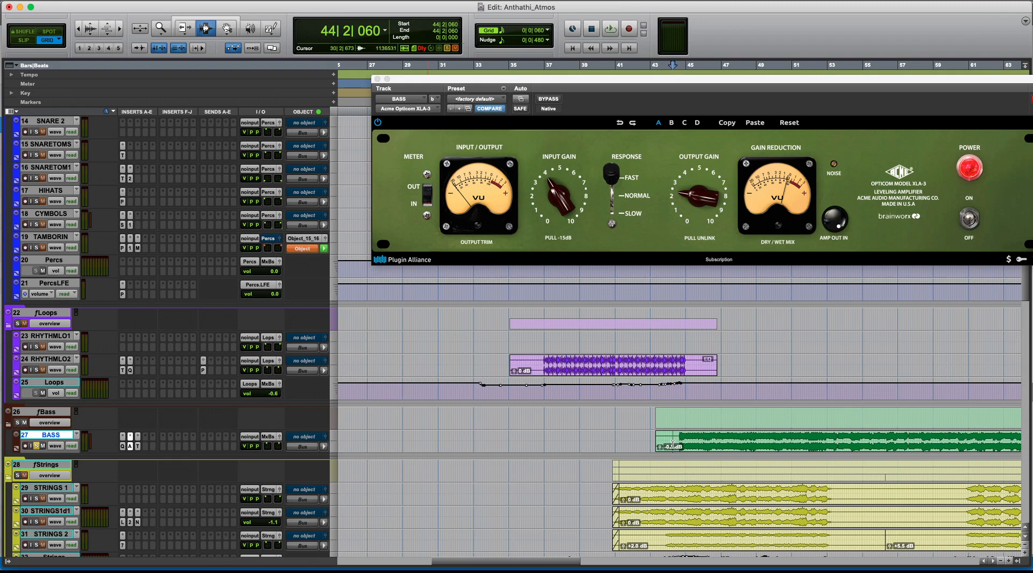
# Play the soloed BASS and toggle the Opticom XLA-3 bypass to compare, leaving the compressor active when stopping playback
pyautogui.click(560, 102)
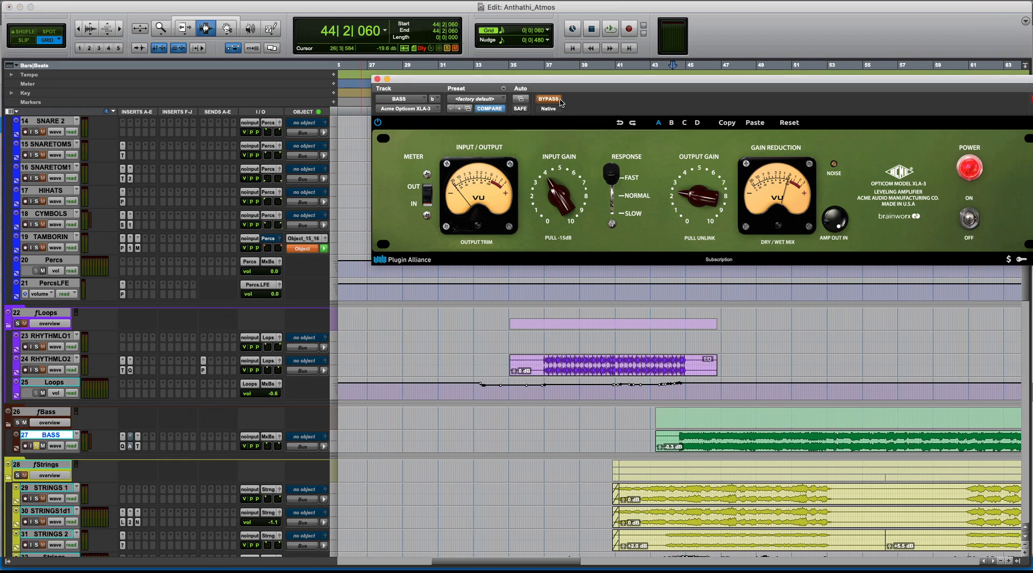
pyautogui.press('space')
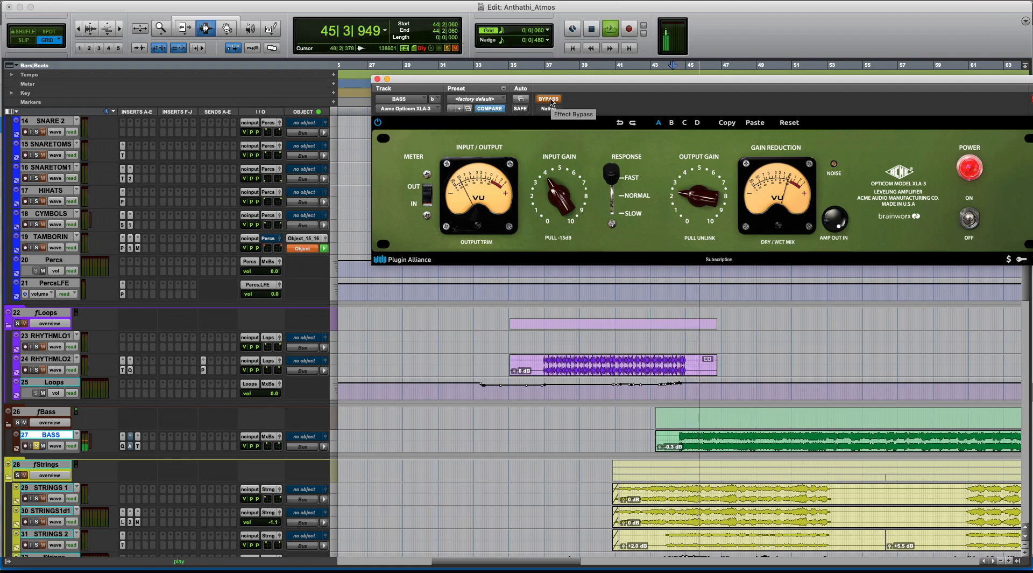
pyautogui.click(550, 101)
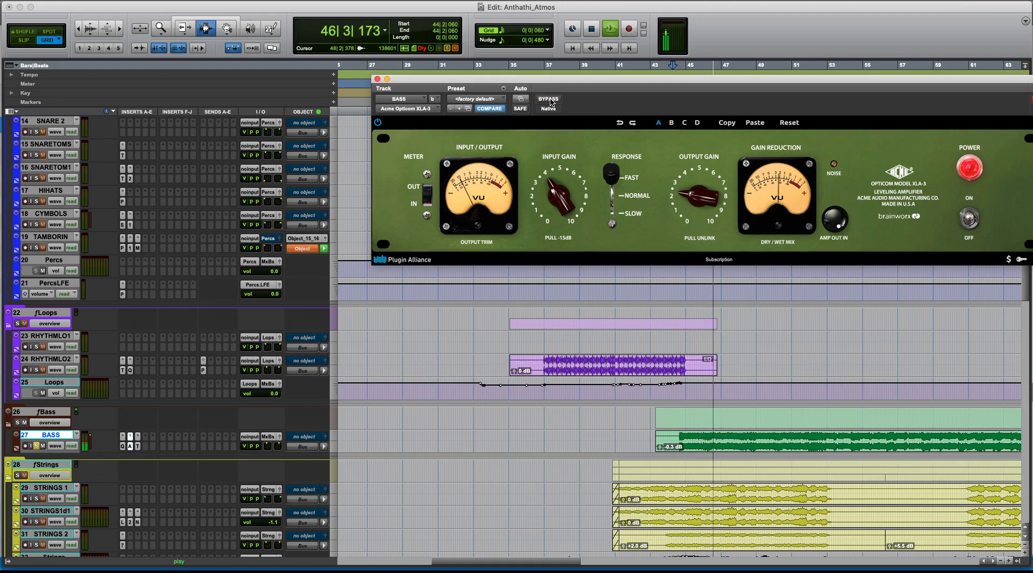
pyautogui.click(550, 101)
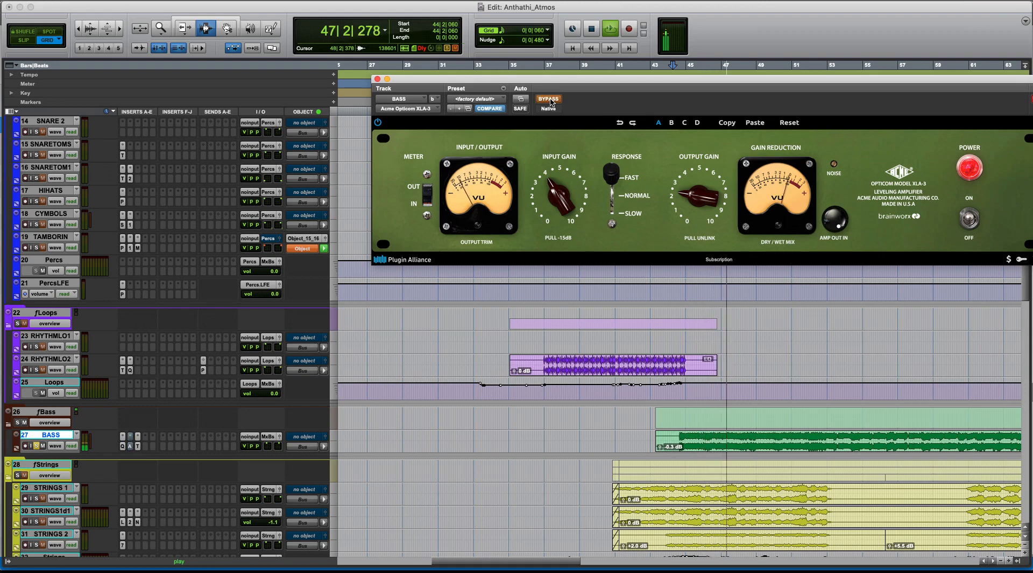
pyautogui.click(550, 102)
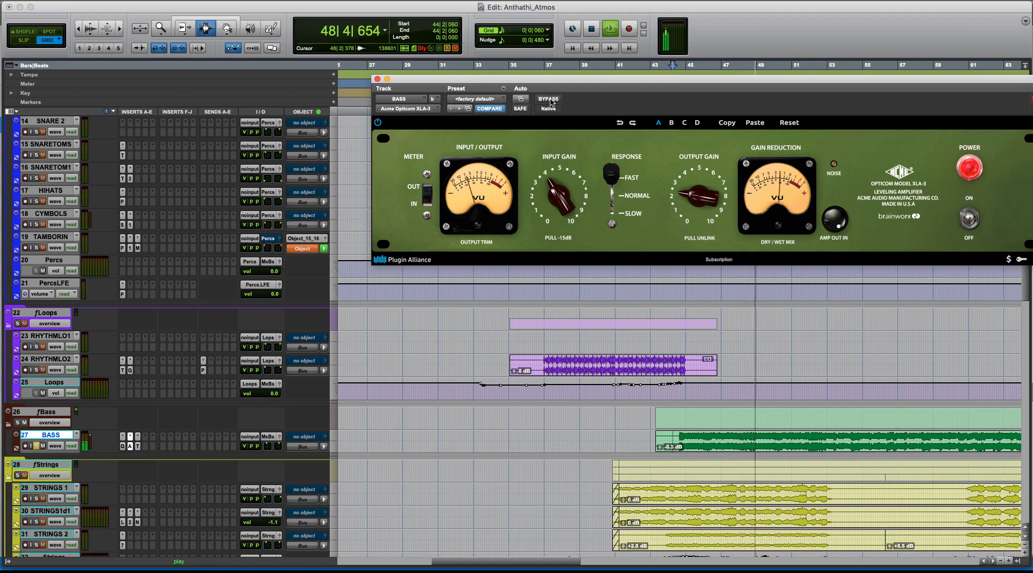
pyautogui.click(550, 101)
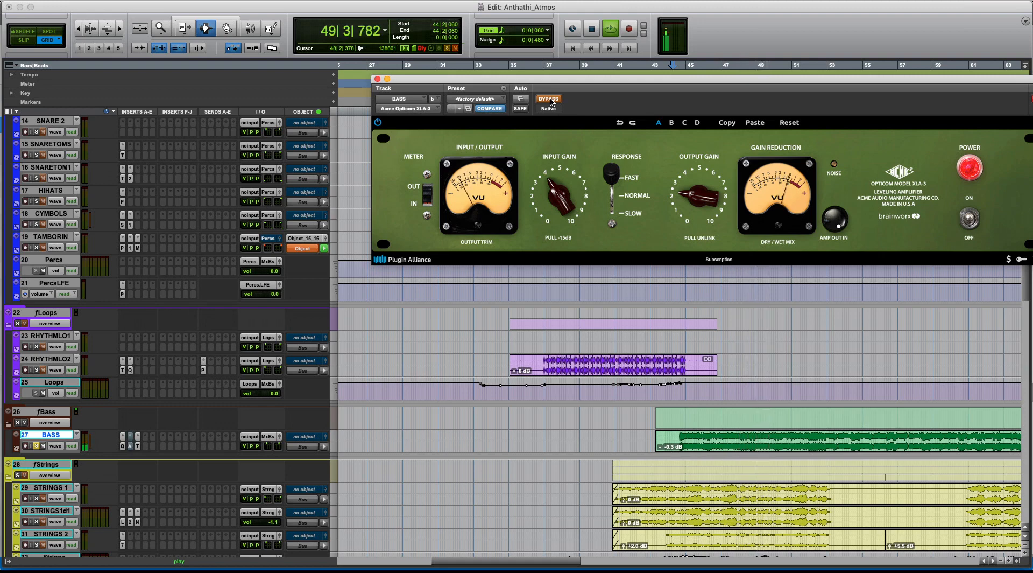
pyautogui.click(550, 101)
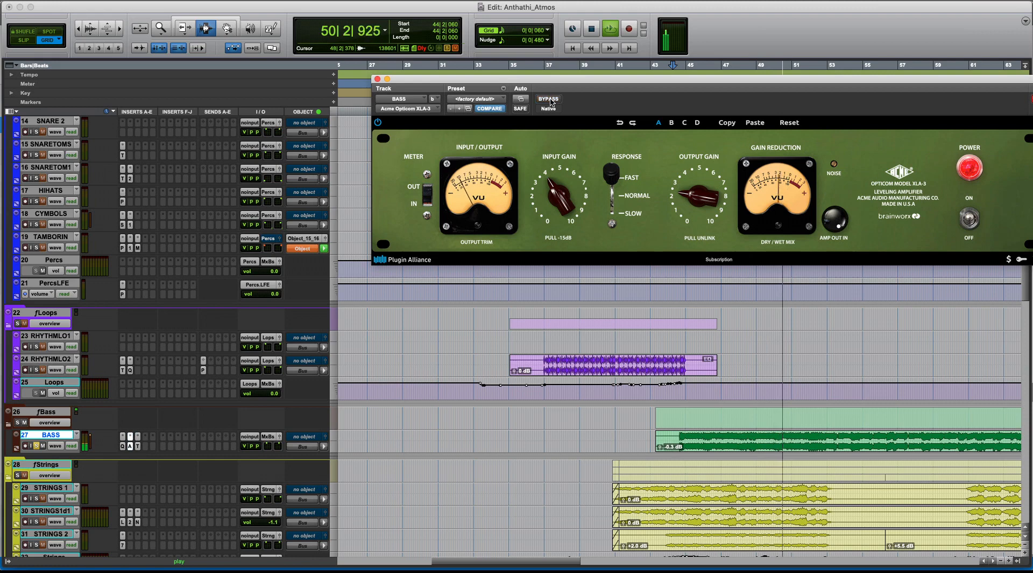
pyautogui.press('space')
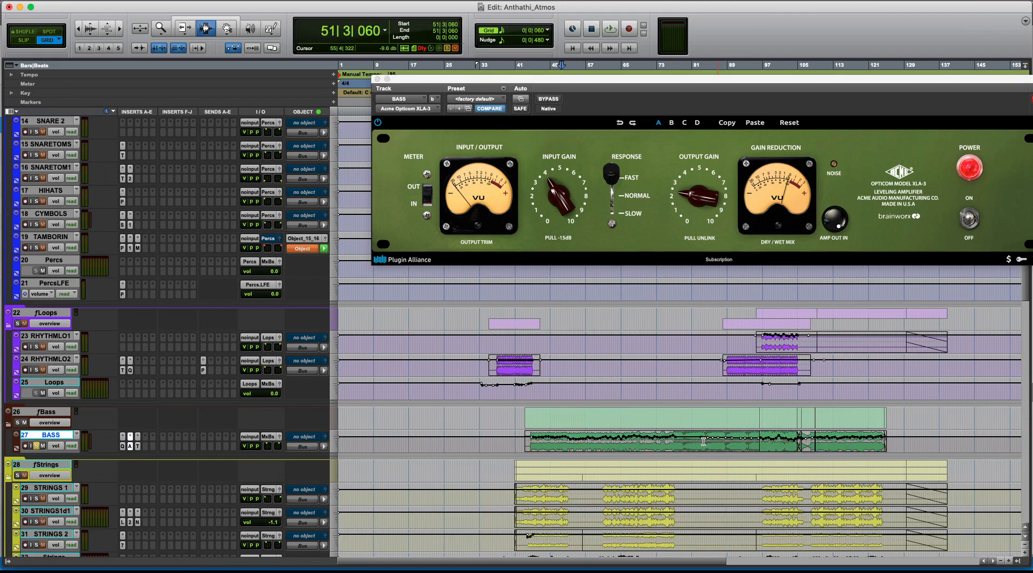
# Examine the volume automation on the BASS track at several points between about bars 44 and 76
pyautogui.press('t')
pyautogui.click(646, 442)
pyautogui.press('t')
pyautogui.press('t')
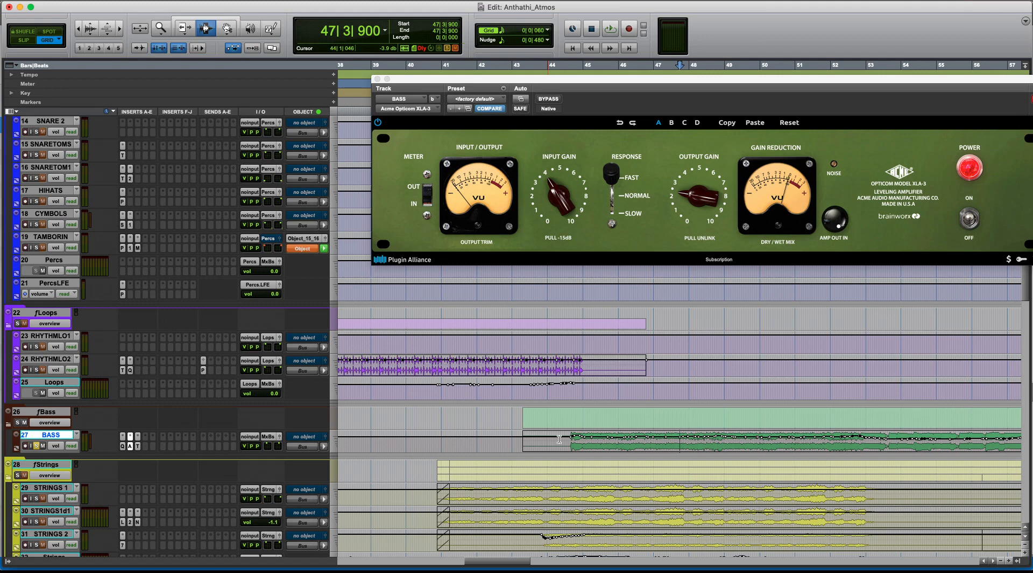
pyautogui.press('r')
pyautogui.press('r')
pyautogui.press('r')
pyautogui.click(669, 445)
pyautogui.press('t')
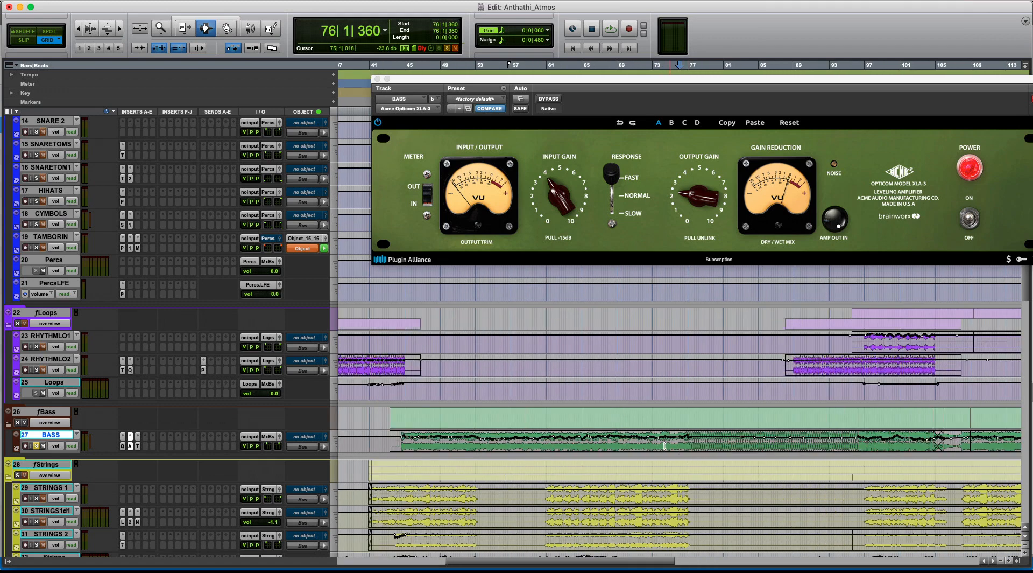
pyautogui.click(486, 446)
pyautogui.press('t')
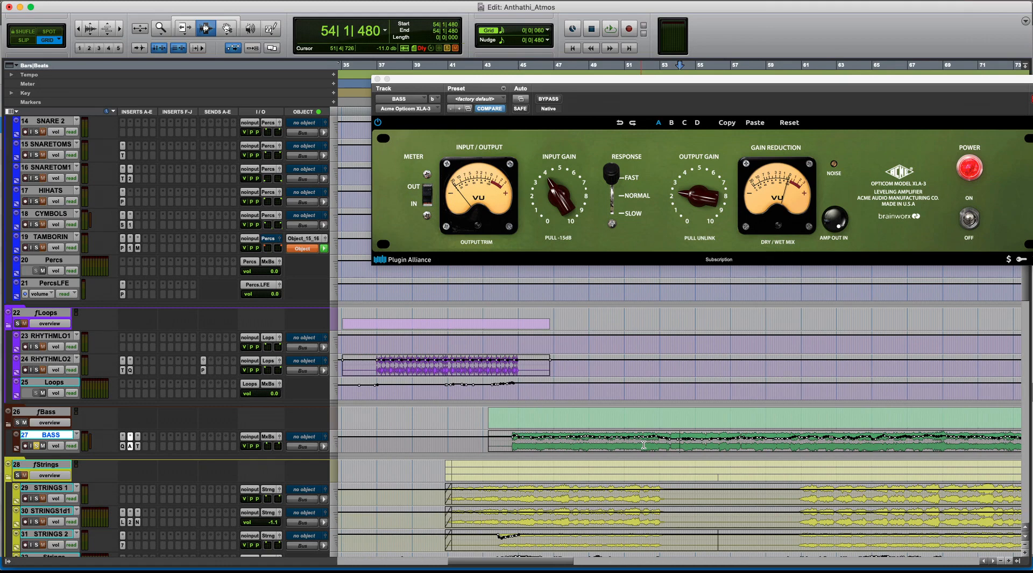
pyautogui.click(510, 444)
pyautogui.press('r')
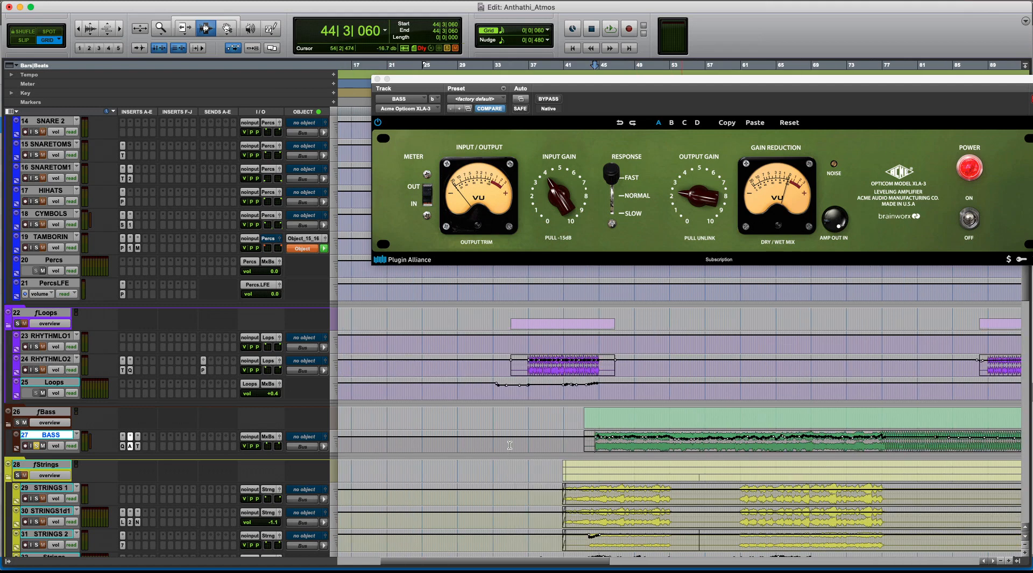
# Highlight the BASS volume automation from about bar 44 to 77, and from about bar 96 to 126
pyautogui.moveTo(885, 441); pyautogui.dragTo(591, 441)
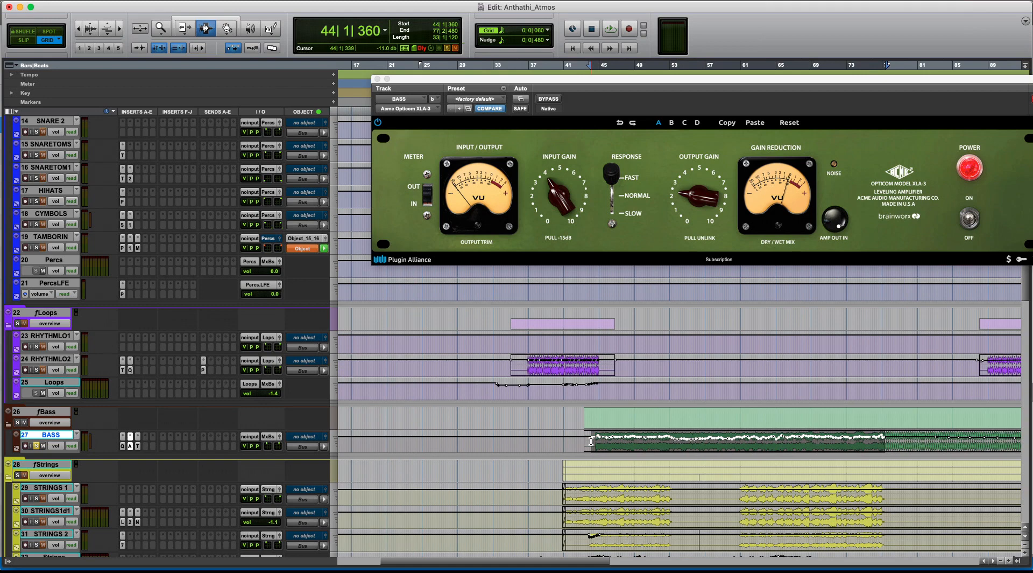
pyautogui.press('r')
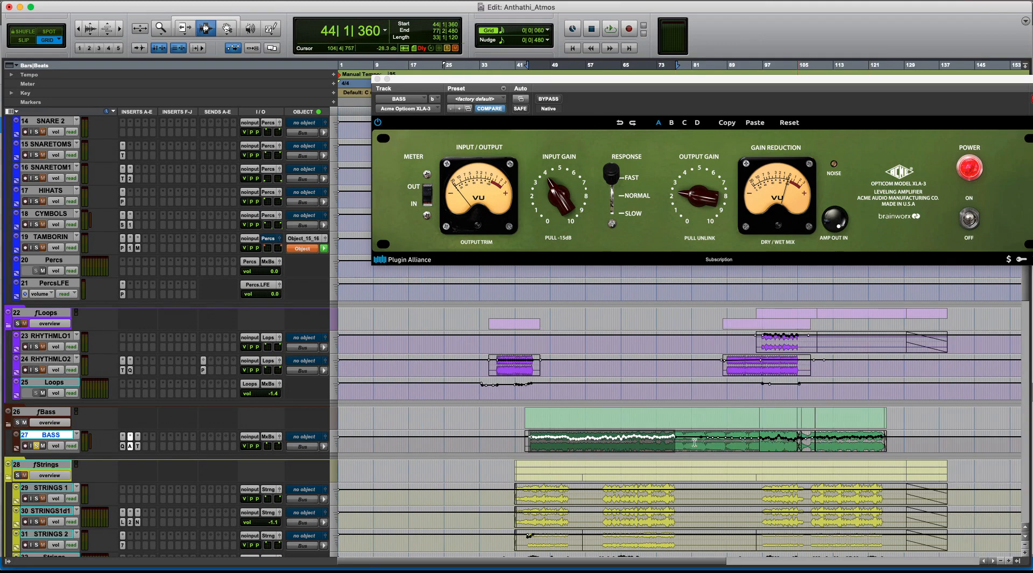
pyautogui.moveTo(760, 443); pyautogui.dragTo(891, 443)
pyautogui.press('t')
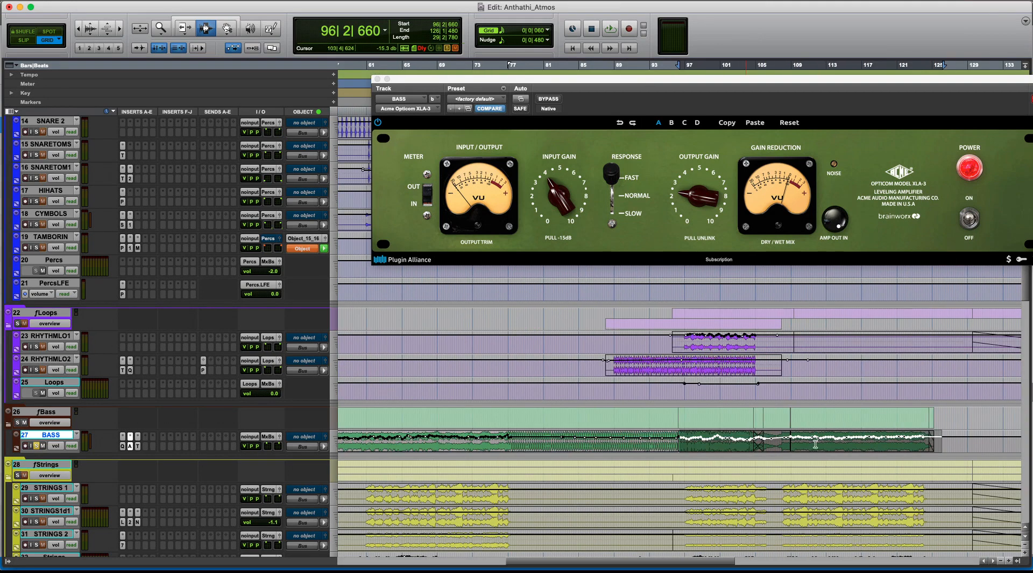
# Return the edit cursor to bar 44, beat 3 on BASS, where the bass audio begins
pyautogui.press('r')
pyautogui.click(446, 442)
pyautogui.press('t')
pyautogui.press('t')
pyautogui.press('t')
pyautogui.click(722, 446)
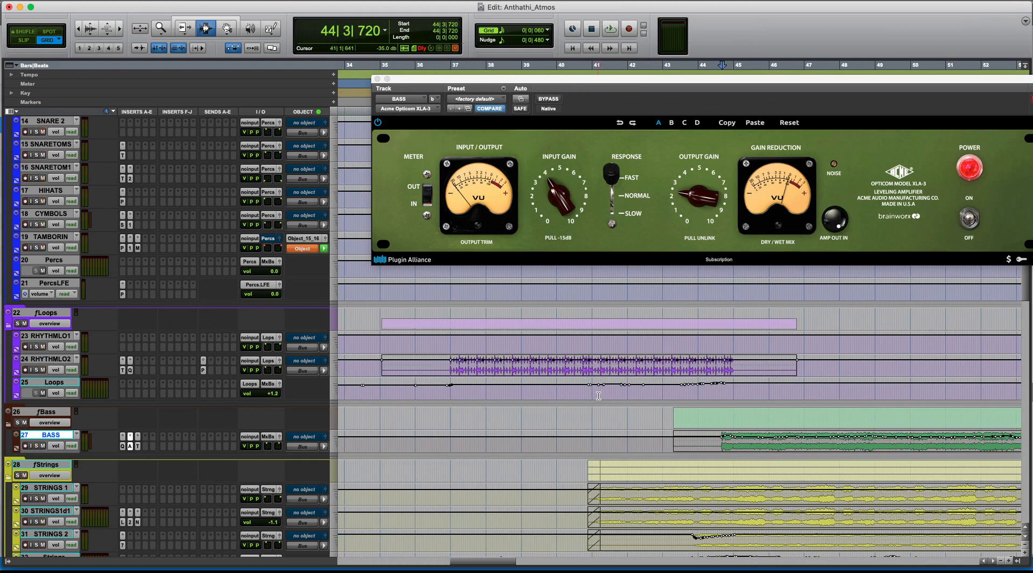
# Solo the Percs, Loops and Bass folder groups
pyautogui.scroll(1, 598, 395)
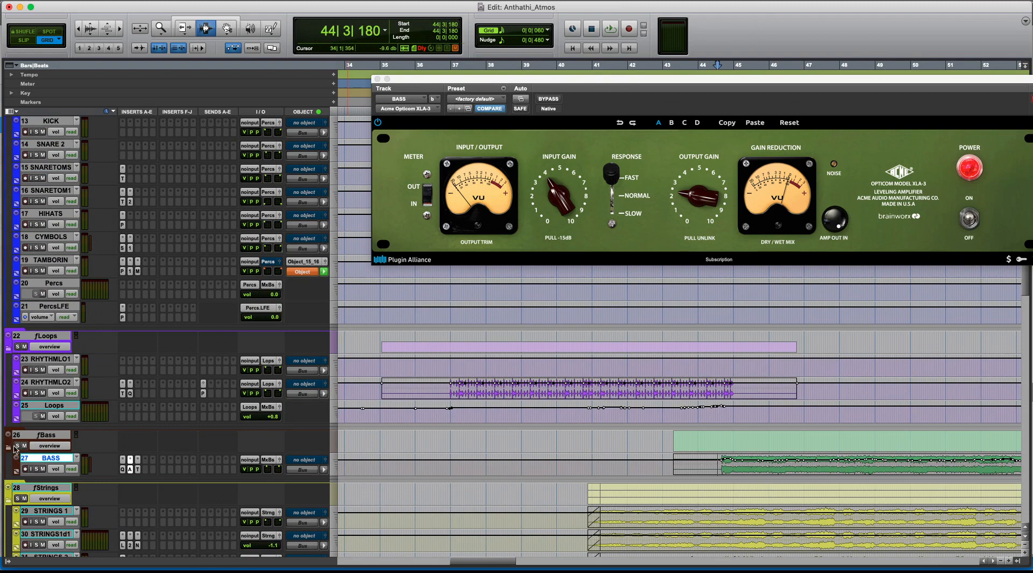
pyautogui.click(17, 346)
pyautogui.scroll(6, 18, 312)
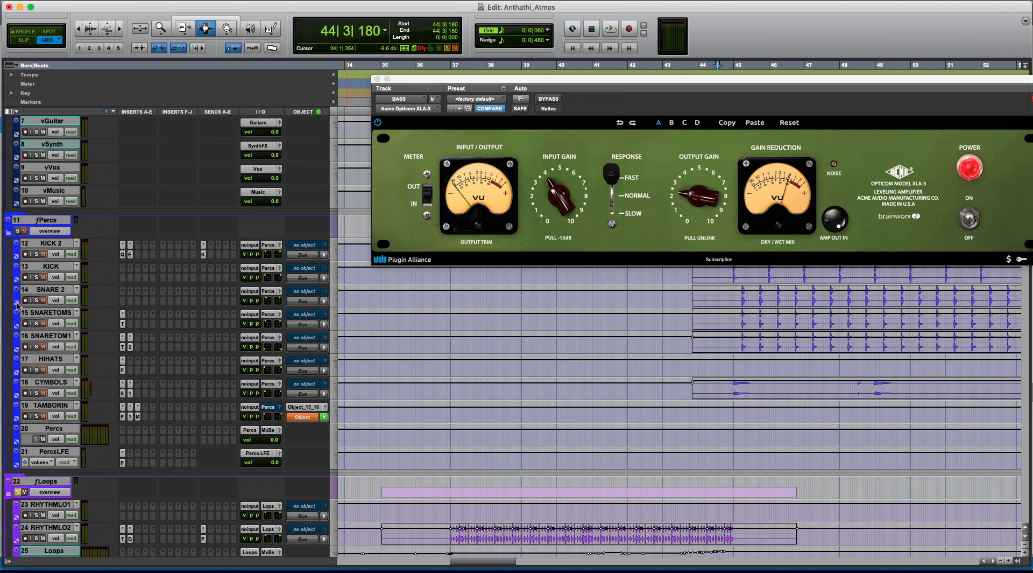
pyautogui.scroll(-6, 172, 284)
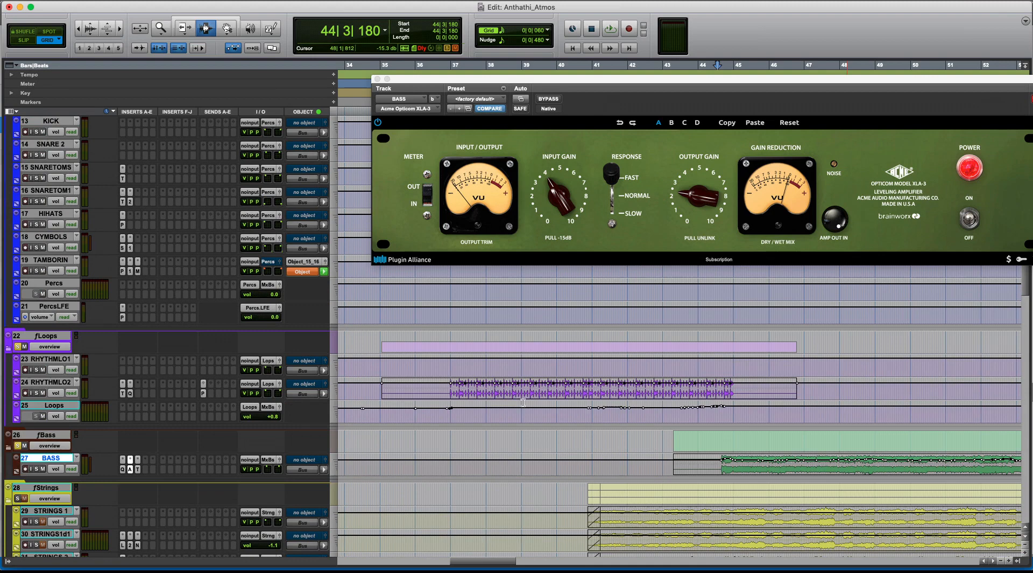
# Play the soloed groups from bar 44, beat 2, move the cursor on BASS to bar 47, beat 4, and stop playback
pyautogui.click(713, 467)
pyautogui.press('space')
pyautogui.press('r')
pyautogui.press('r')
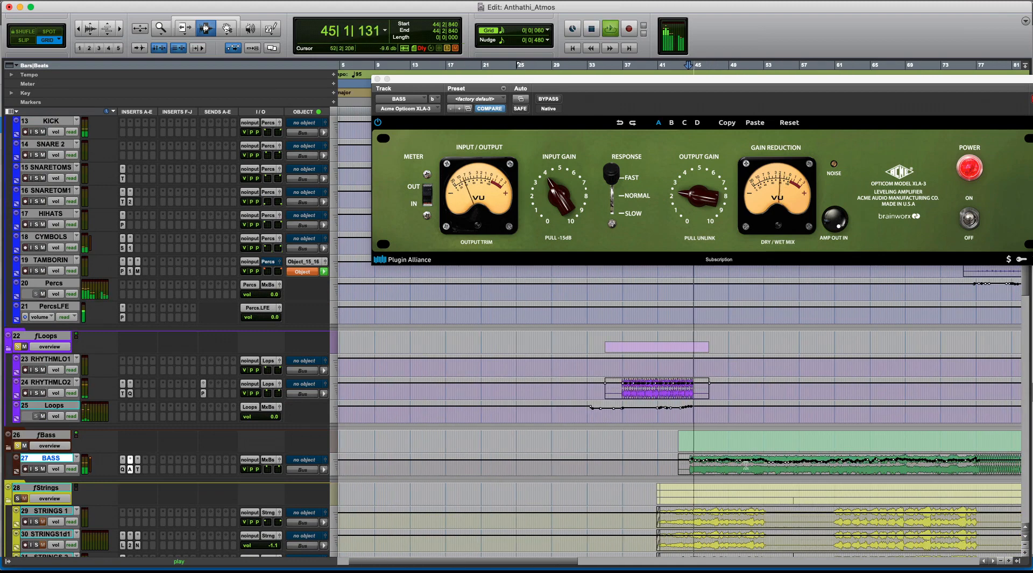
pyautogui.click(722, 466)
pyautogui.press('t')
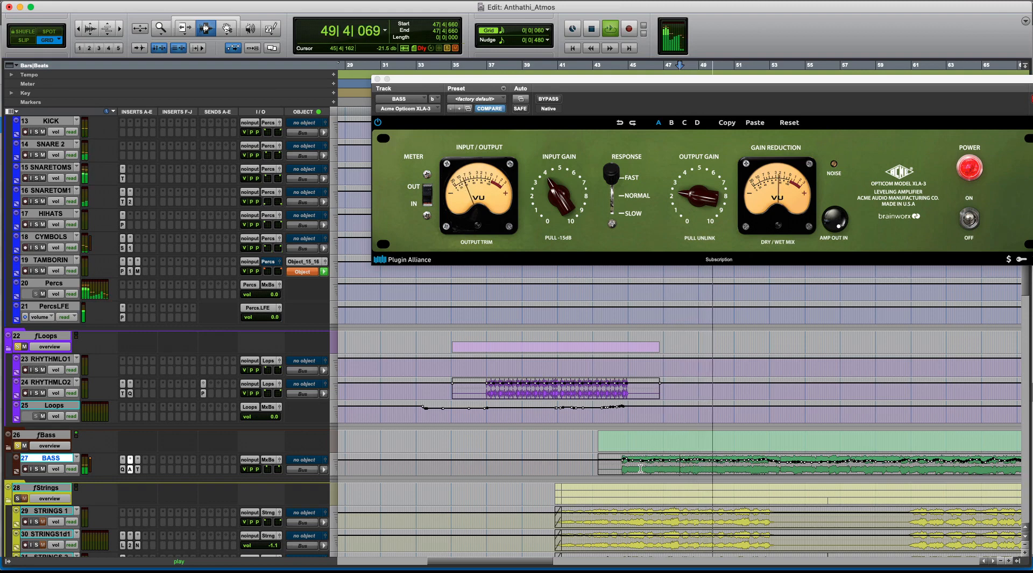
pyautogui.press('space')
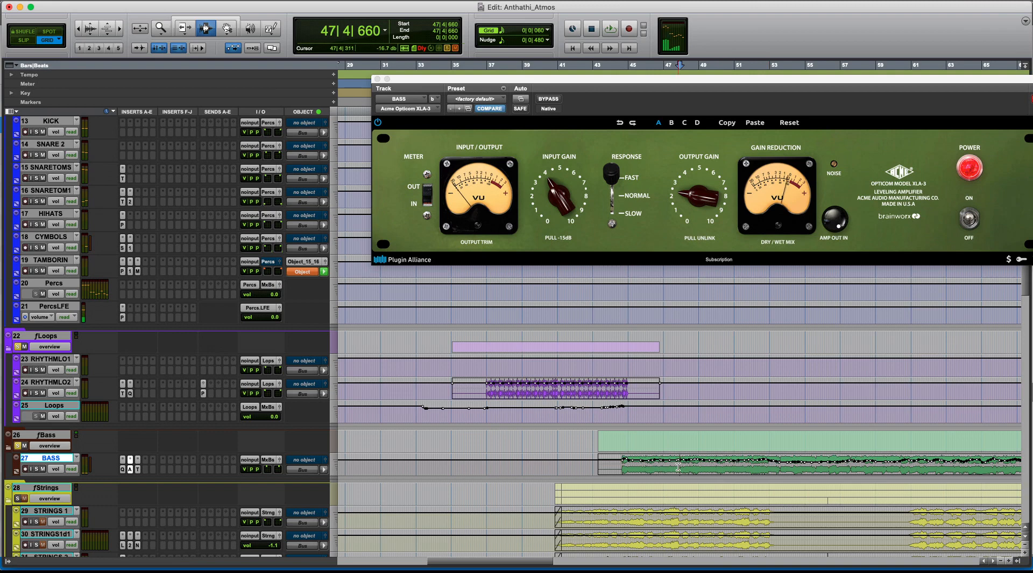
# Listen to a short passage of the soloed groups from 47|4|300 and stop playback
pyautogui.press('t')
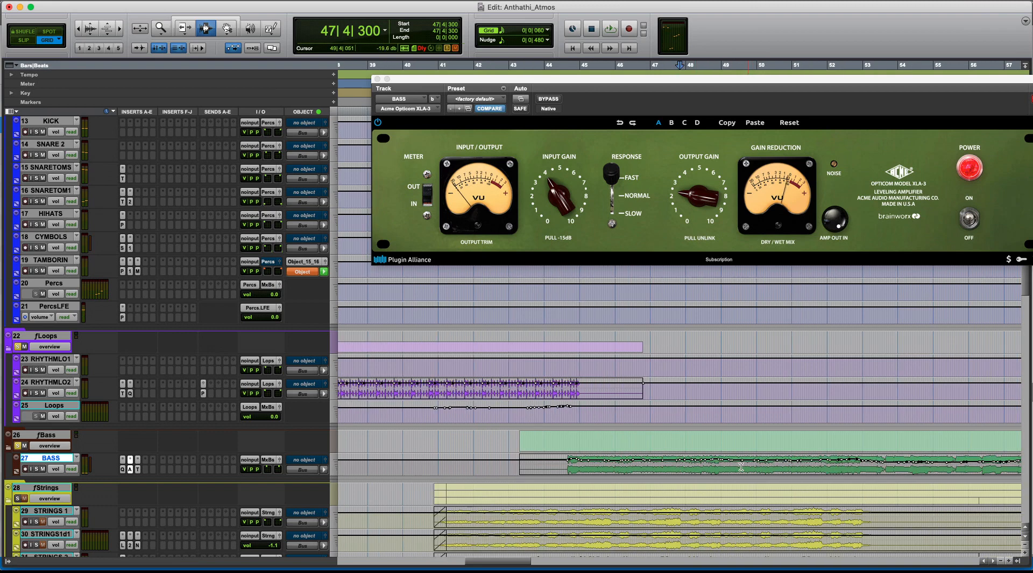
pyautogui.press('space')
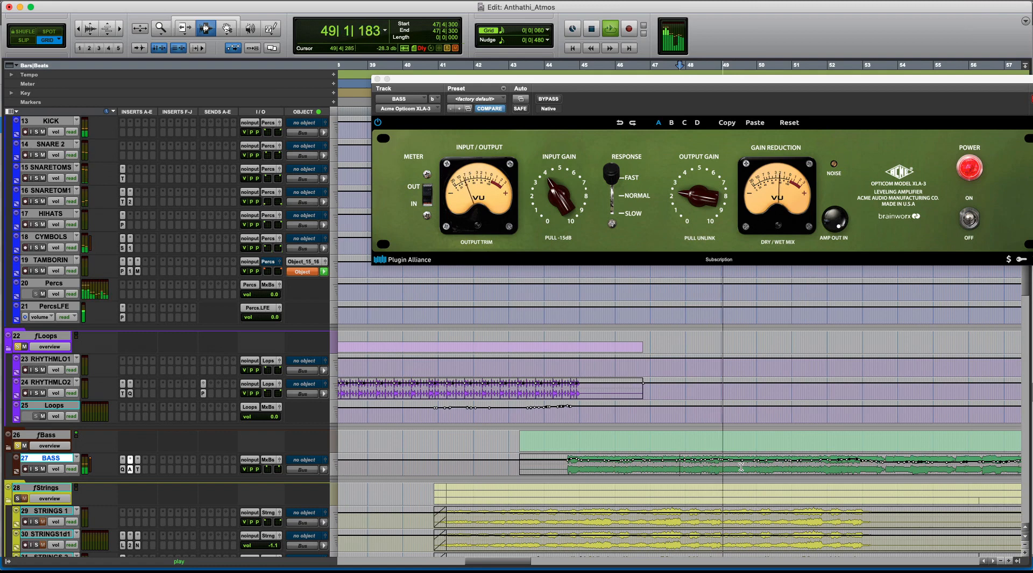
pyautogui.press('space')
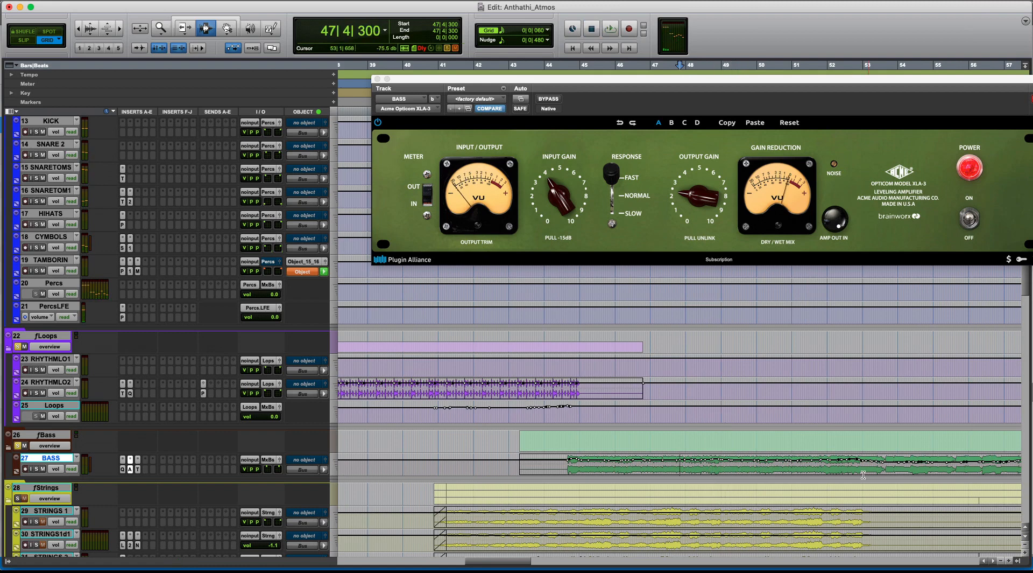
# Place the edit cursor on BASS at bar 60, beat 3, and clear all solos
pyautogui.press('r')
pyautogui.press('r')
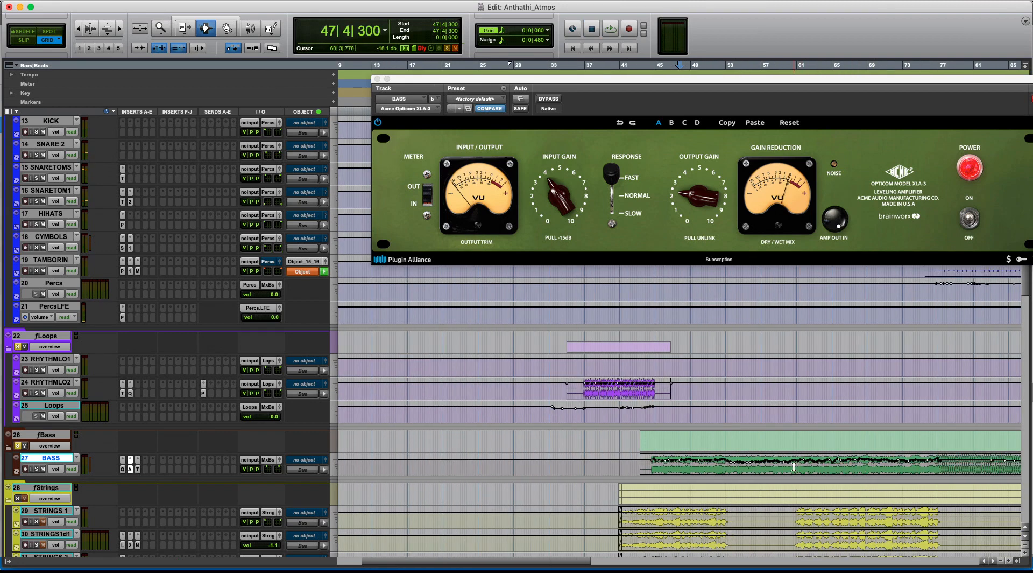
pyautogui.click(794, 467)
pyautogui.press('t')
pyautogui.press('r')
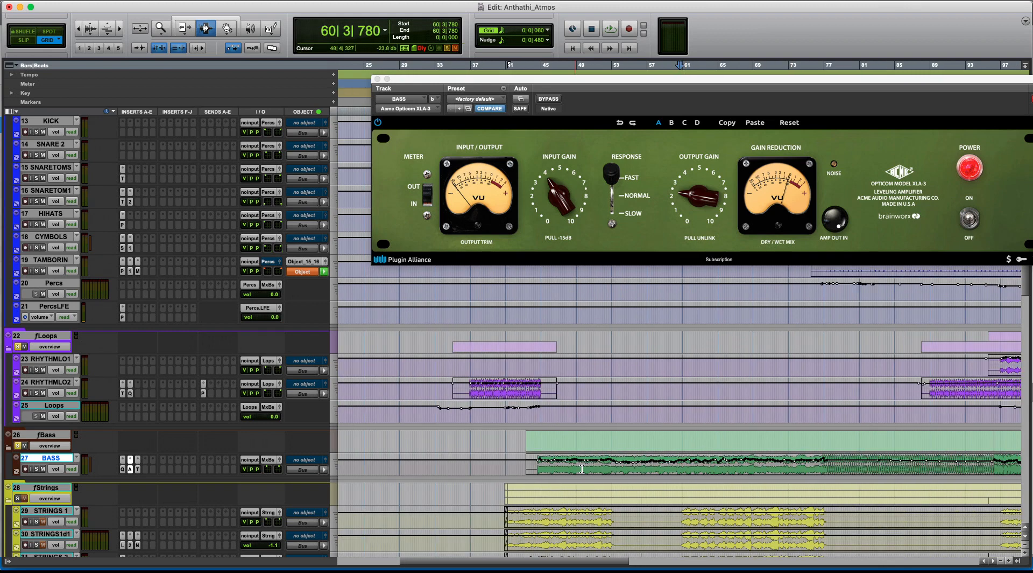
pyautogui.keyDown('alt'); pyautogui.click(18, 446); pyautogui.keyUp('alt')
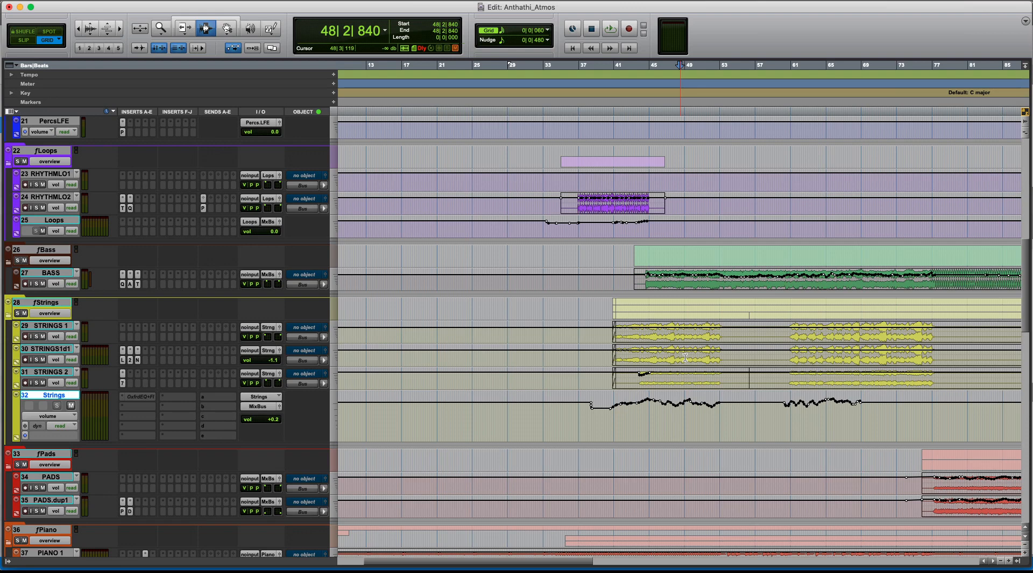
# Set the Strings track height to small and place the edit cursor on BASS at bar 48, beat 3
pyautogui.click(336, 423)
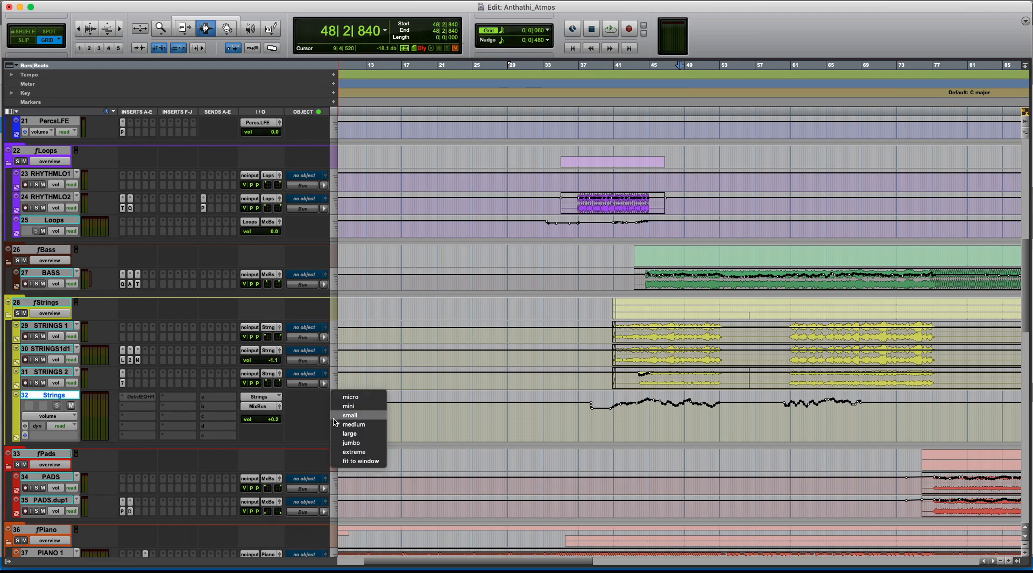
pyautogui.click(357, 425)
pyautogui.click(679, 284)
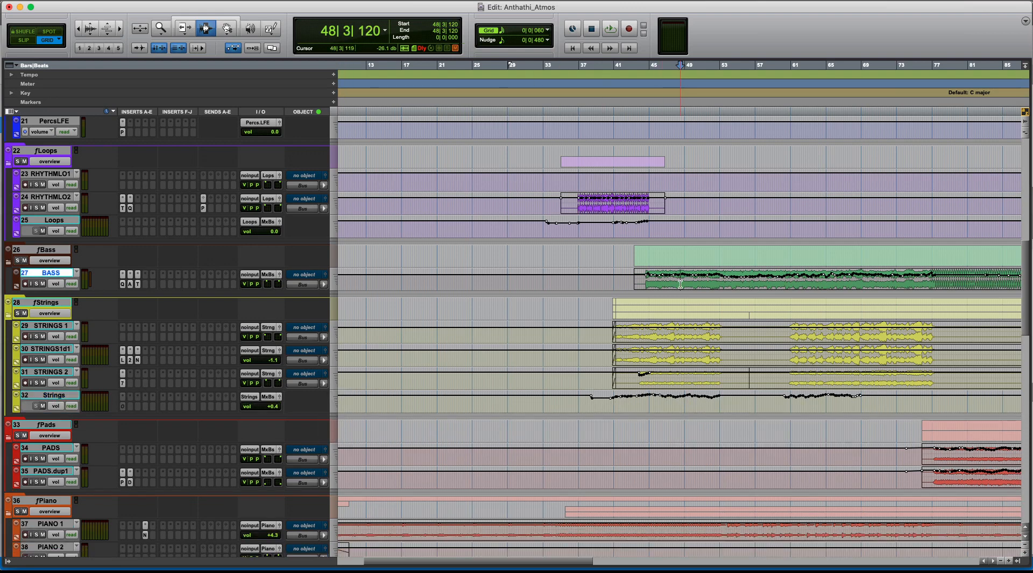
pyautogui.scroll(-5, 679, 285)
pyautogui.scroll(5, 680, 284)
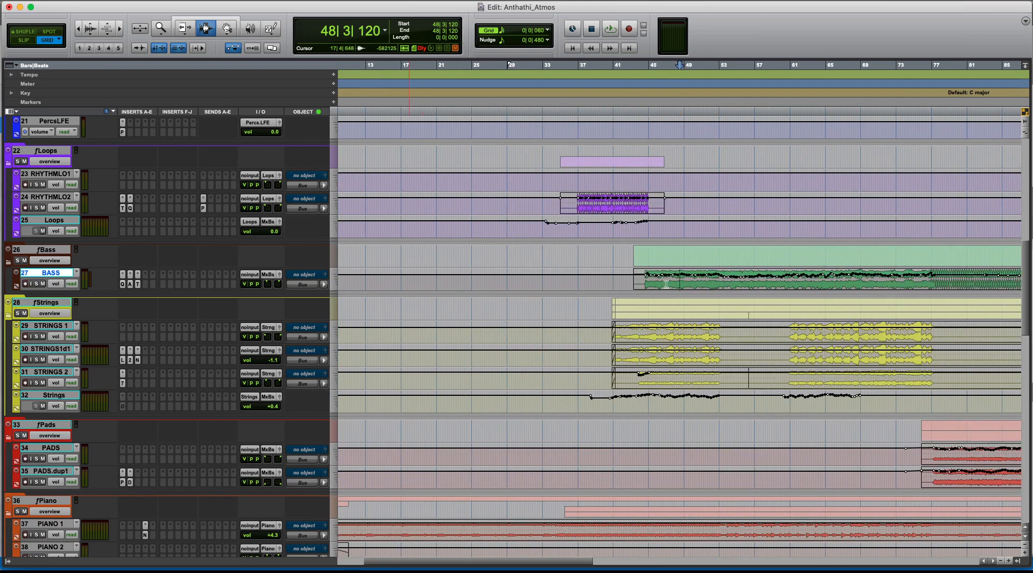
# Open the BASS track's panner window and set its automation mode to off
pyautogui.click(280, 275)
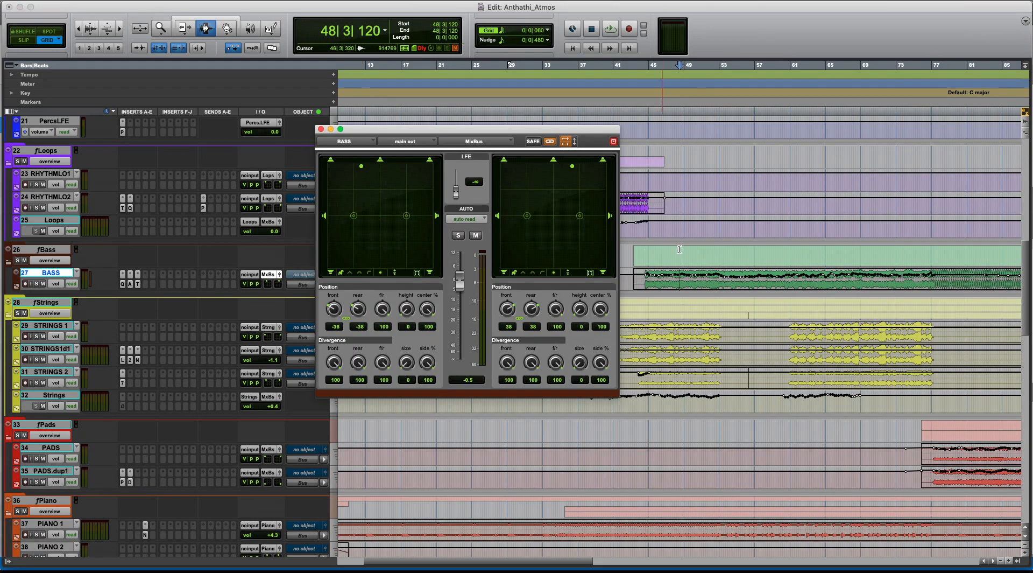
pyautogui.scroll(10, 680, 250)
pyautogui.scroll(-8, 680, 250)
pyautogui.click(479, 217)
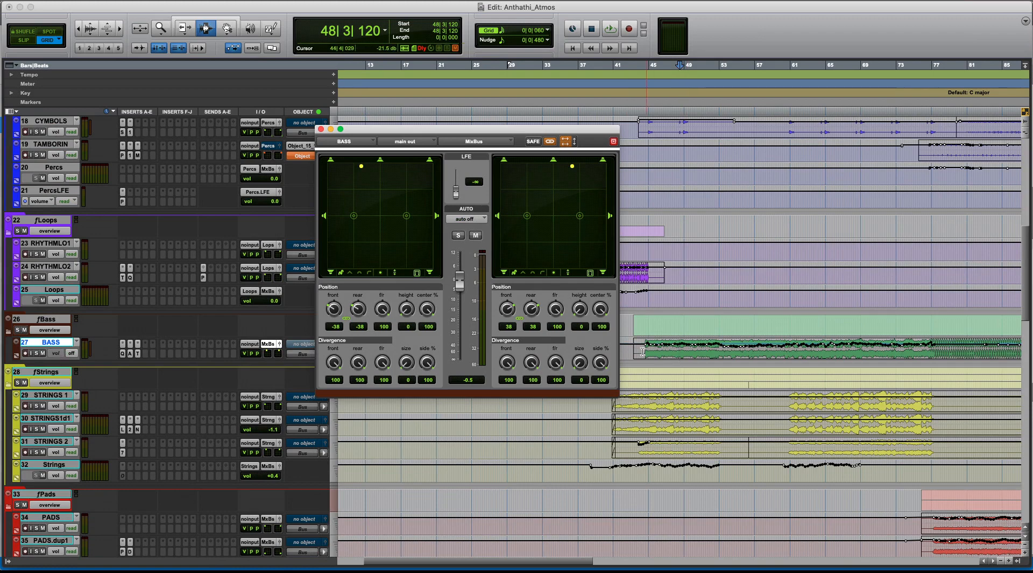
# Place the edit cursor on BASS at bar 44, beat 2, and solo the Bass and Percs groups
pyautogui.click(643, 350)
pyautogui.click(18, 330)
pyautogui.scroll(8, 17, 330)
pyautogui.scroll(5, 17, 330)
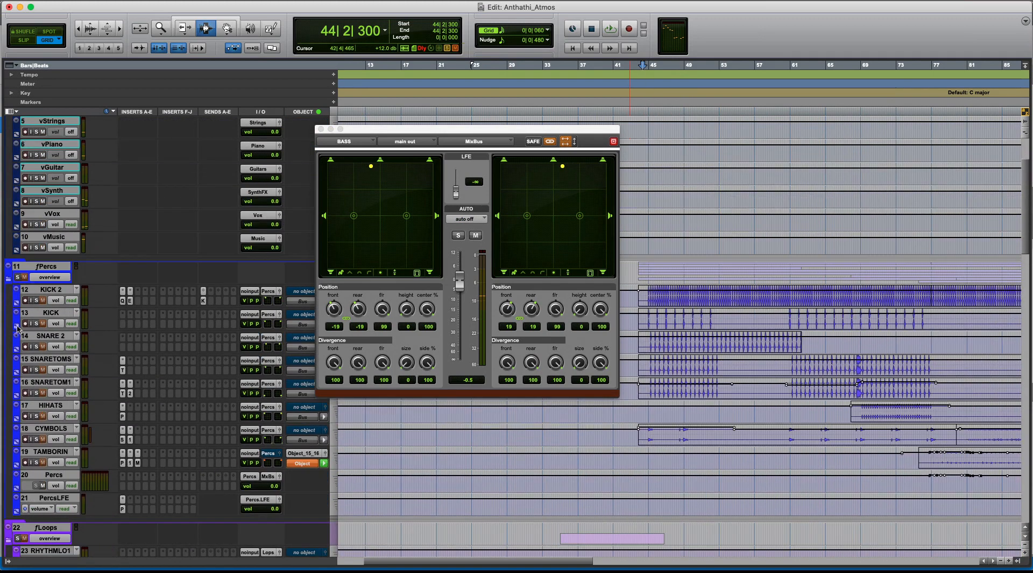
pyautogui.scroll(-1, 645, 468)
pyautogui.scroll(-5, 645, 468)
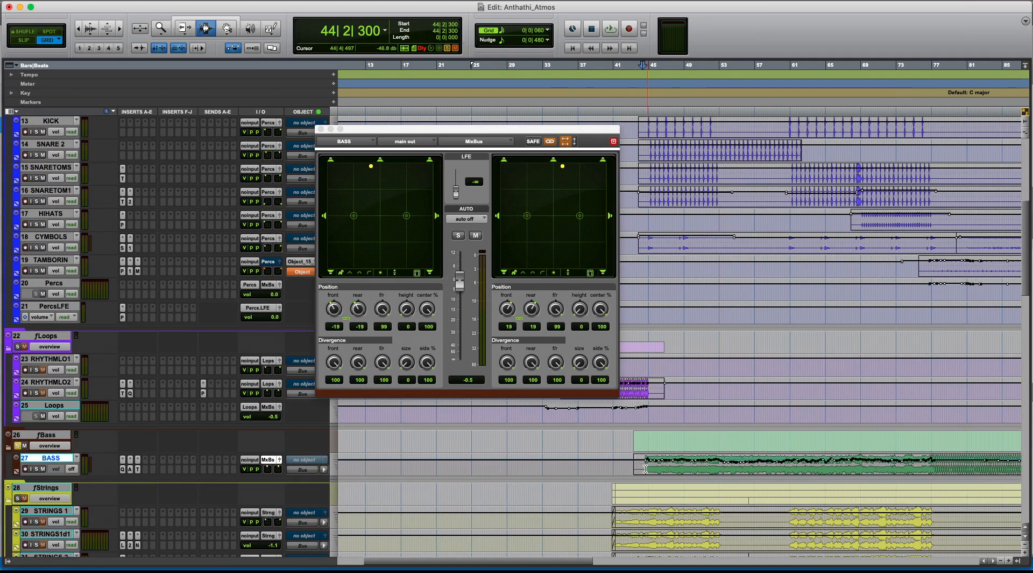
# Play from bar 44, beat 3 while widening the BASS front panning to -46 and 46, and stop playback
pyautogui.click(646, 466)
pyautogui.press('space')
pyautogui.moveTo(370, 166)
pyautogui.mouseDown()
pyautogui.moveTo(330, 166)
pyautogui.moveTo(357, 166)
pyautogui.mouseUp()
pyautogui.press('space')
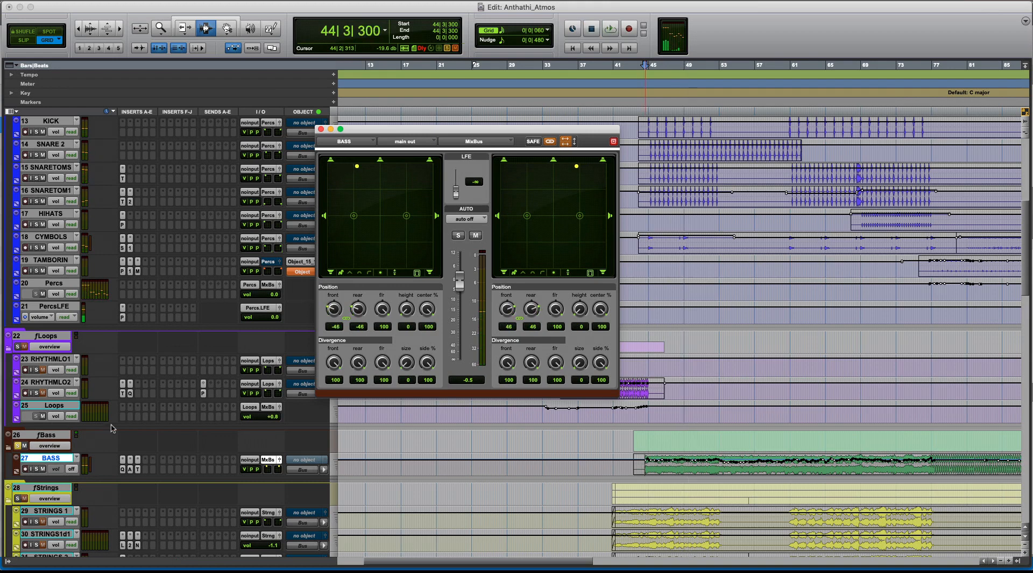
# Set the BASS automation mode to read and close its panner window, leaving the edit cursor at bar 46, beat 2
pyautogui.click(72, 469)
pyautogui.click(81, 481)
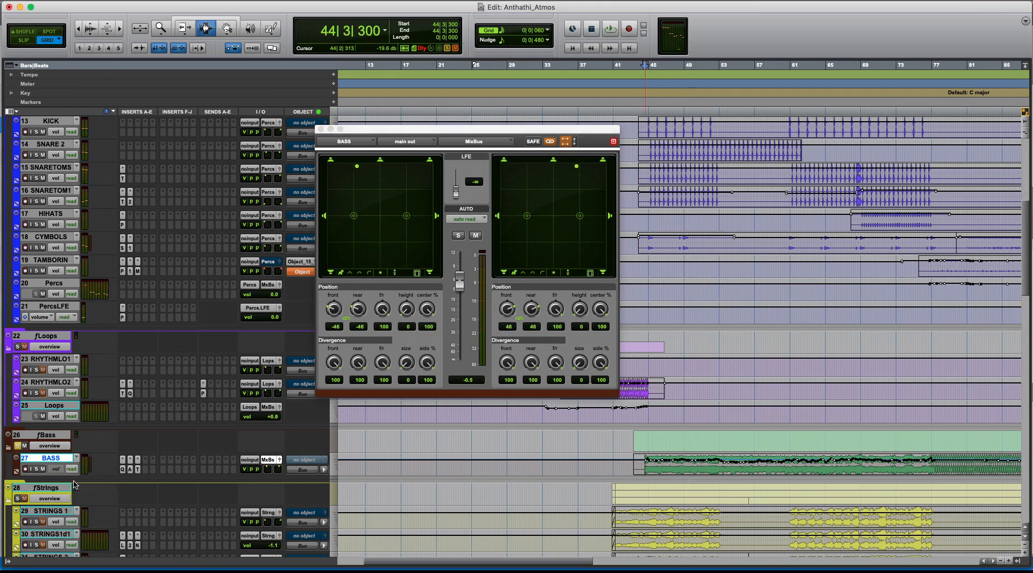
pyautogui.click(661, 463)
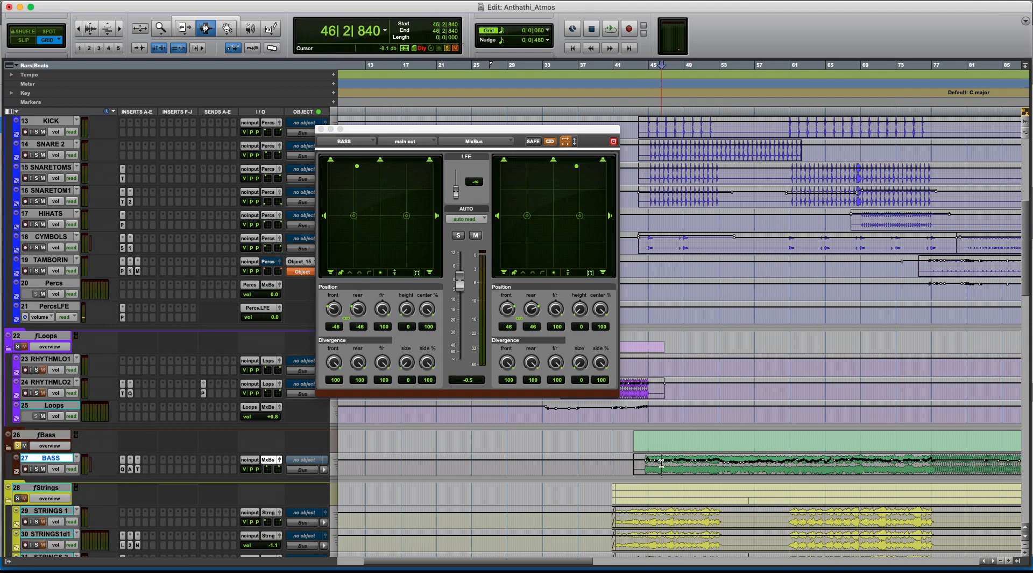
pyautogui.click(321, 129)
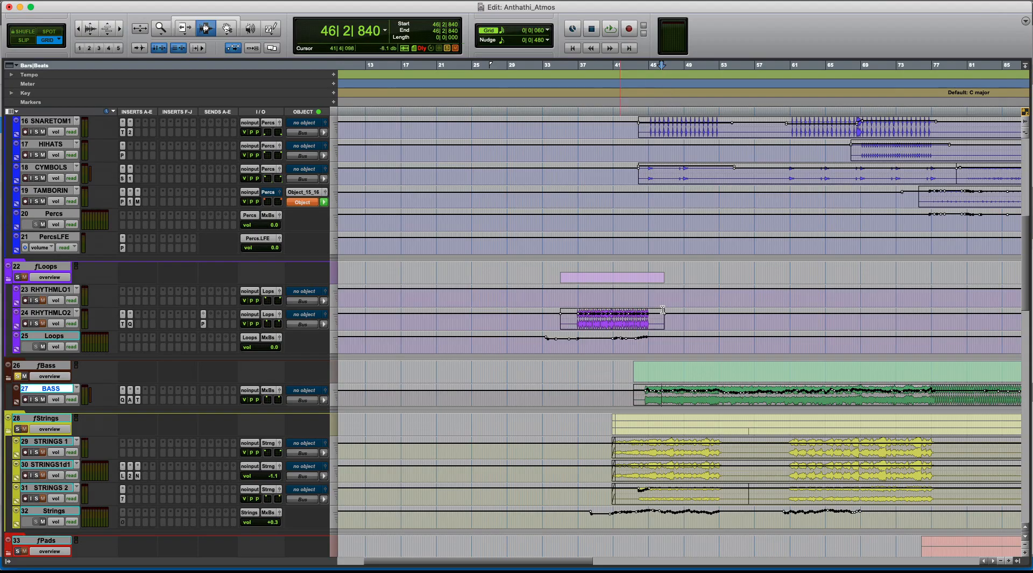
# Highlight the volume automation on the Strings track from about bar 47 to bar 48, beat 3
pyautogui.scroll(2, 663, 310)
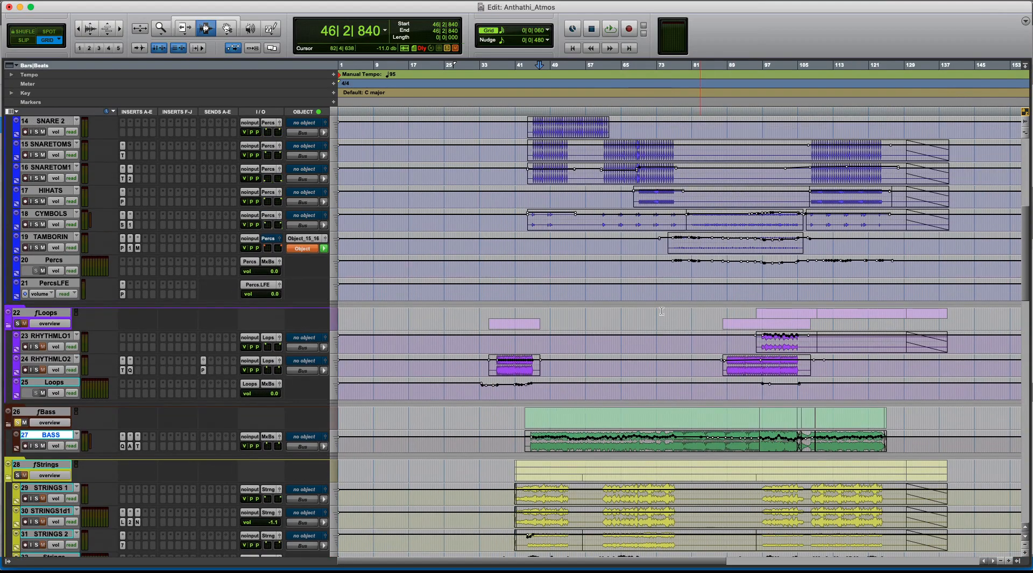
pyautogui.scroll(4, 619, 380)
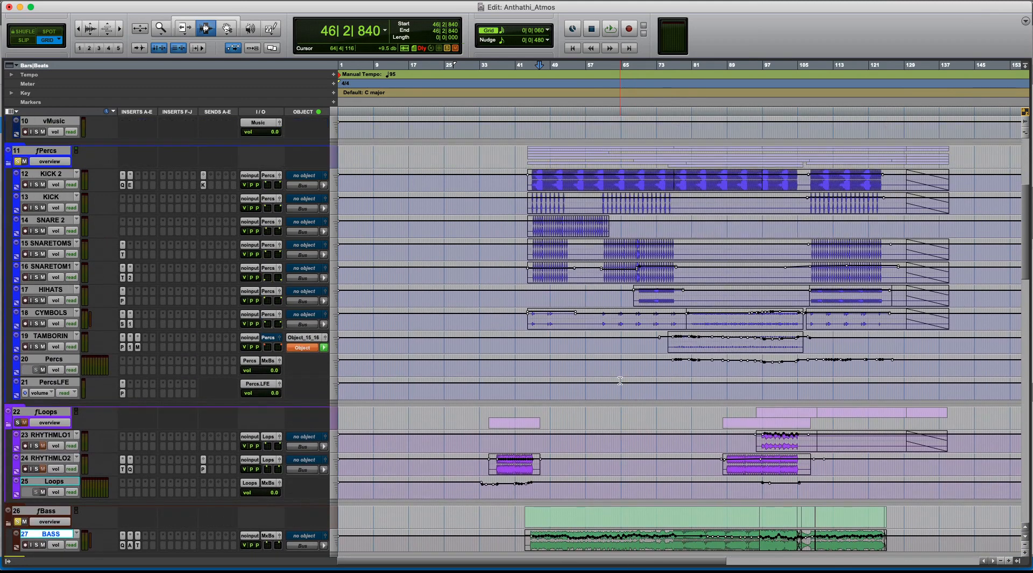
pyautogui.scroll(-3, 620, 380)
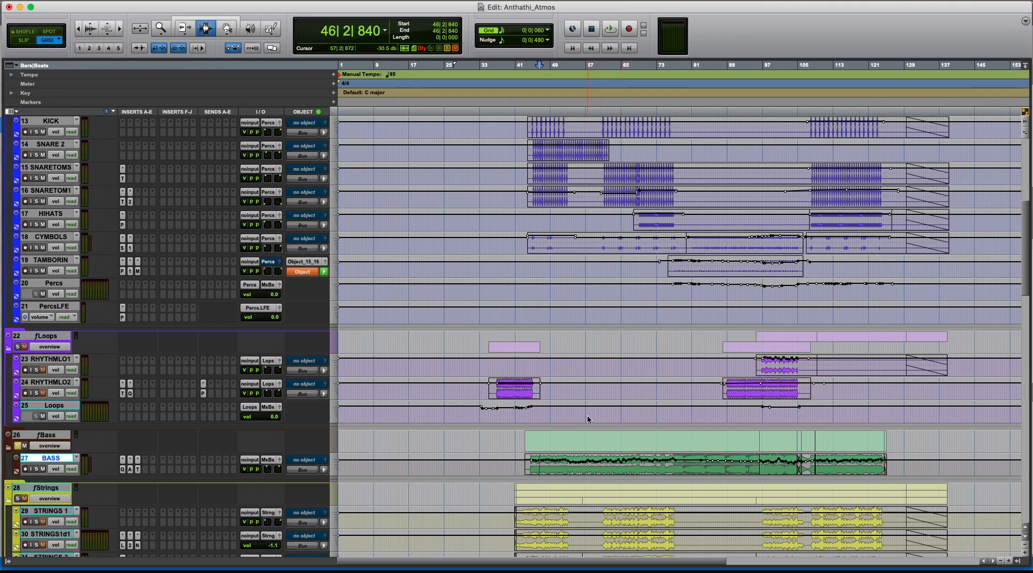
pyautogui.scroll(-5, 588, 418)
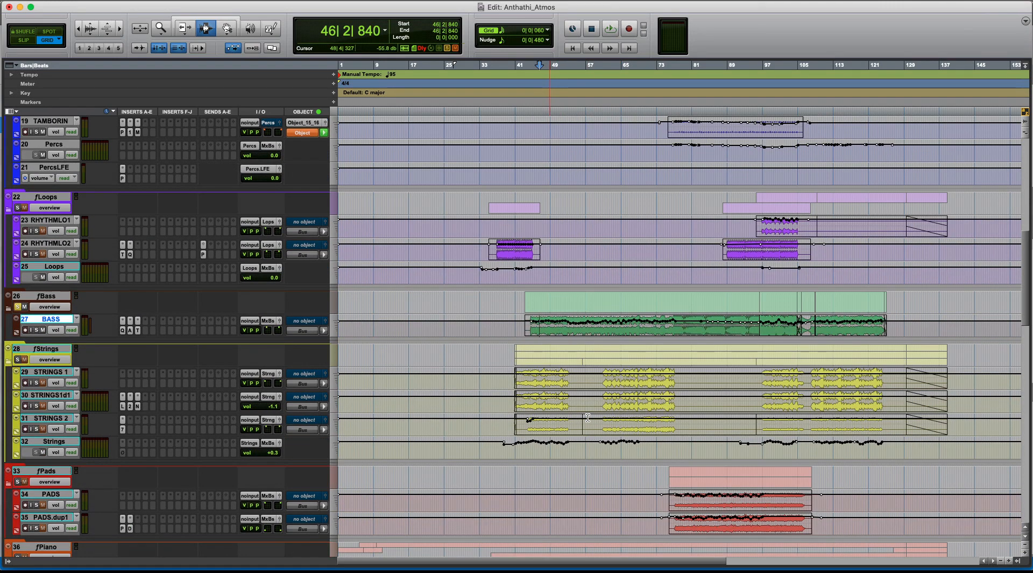
pyautogui.click(555, 438)
pyautogui.press('super+bracketright')
pyautogui.press('super+bracketright')
pyautogui.press('super+bracketright')
pyautogui.moveTo(584, 441); pyautogui.dragTo(634, 441)
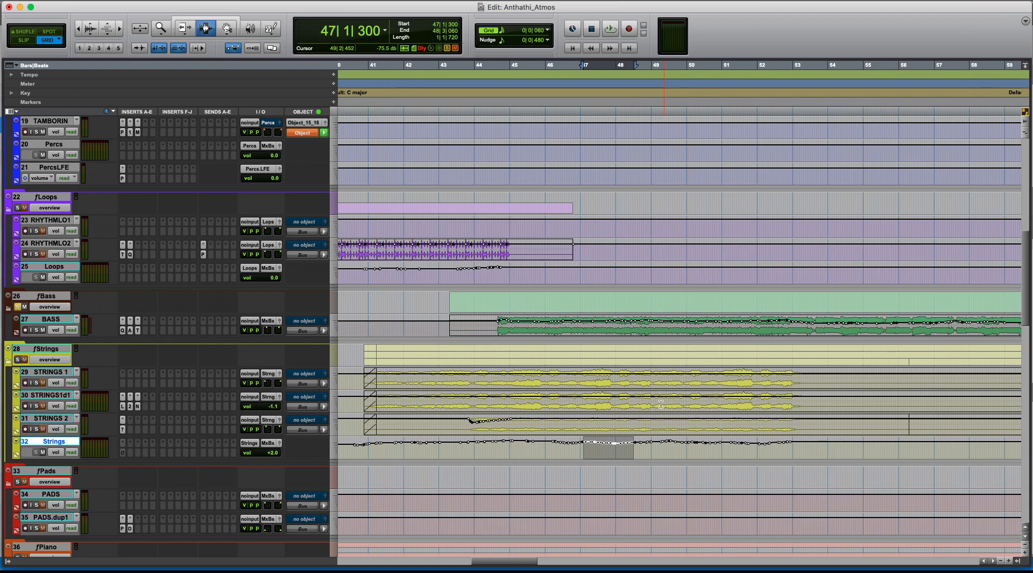
pyautogui.moveTo(591, 442); pyautogui.dragTo(638, 443)
# Clear the solos and switch the audio tracks from volume automation to waveform view
pyautogui.click(17, 307)
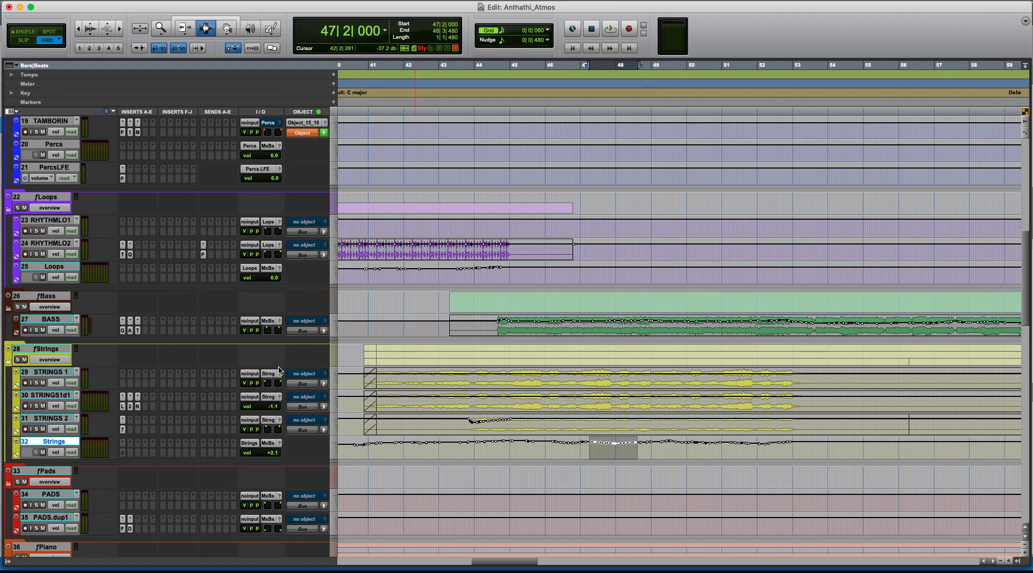
pyautogui.click(429, 407)
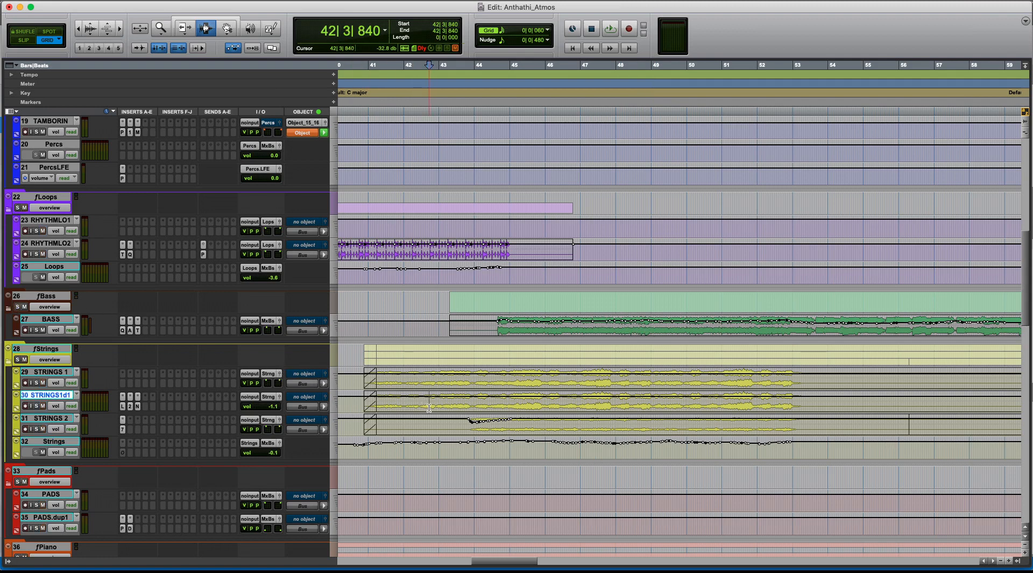
pyautogui.hotkey('alt', 'ctrl', '-')
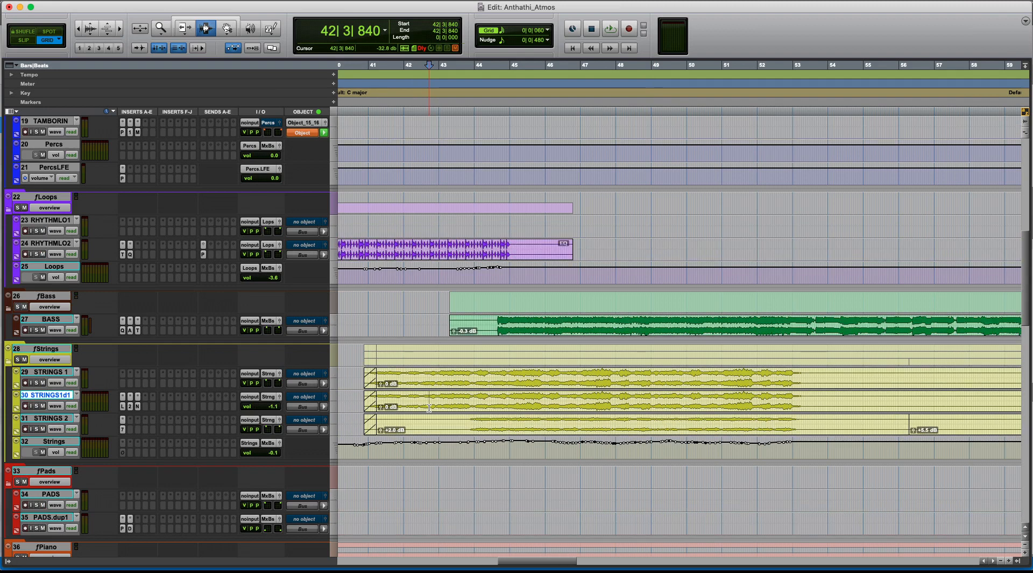
# Place the edit cursor on STRINGS 1 at bar 44, beat 2, and show the full song timeline
pyautogui.press('r')
pyautogui.press('r')
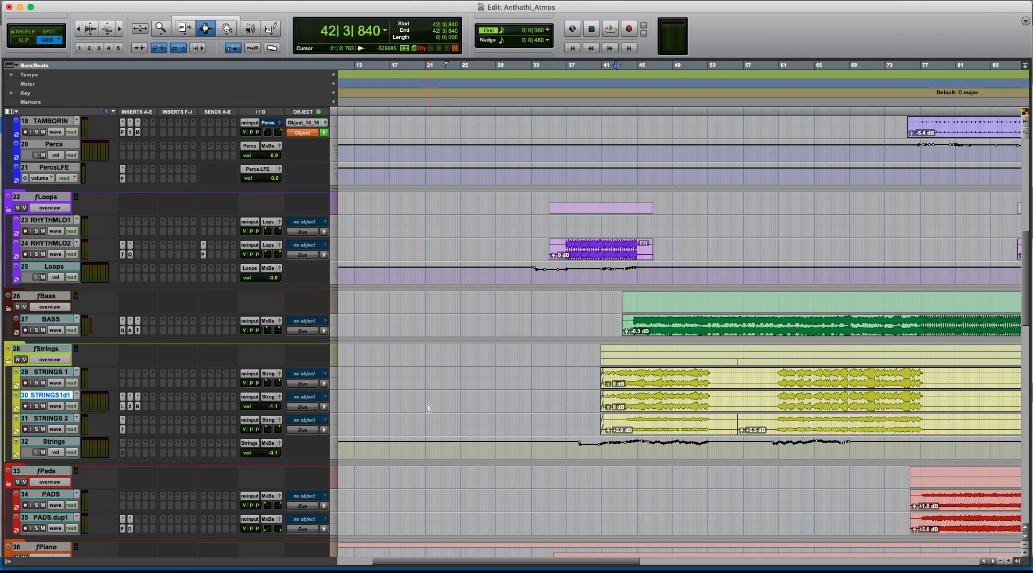
pyautogui.click(630, 376)
pyautogui.press('t')
pyautogui.press('r')
pyautogui.press('r')
pyautogui.press('r')
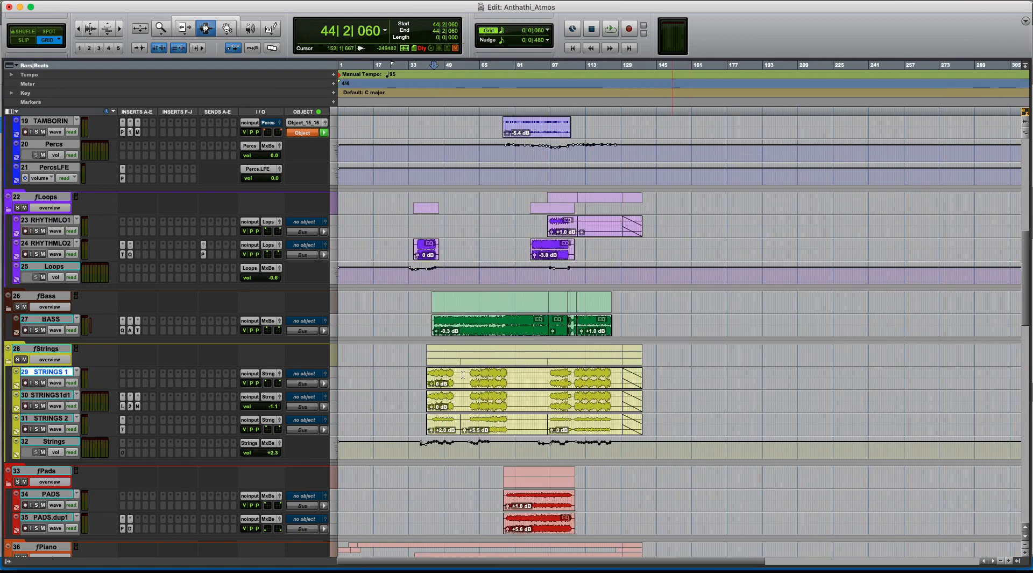
# Highlight the opening of the STRINGS1d1 clip and of the STRINGS 1 clip, from about bar 41 to bar 43
pyautogui.press('t')
pyautogui.press('t')
pyautogui.press('t')
pyautogui.click(568, 384)
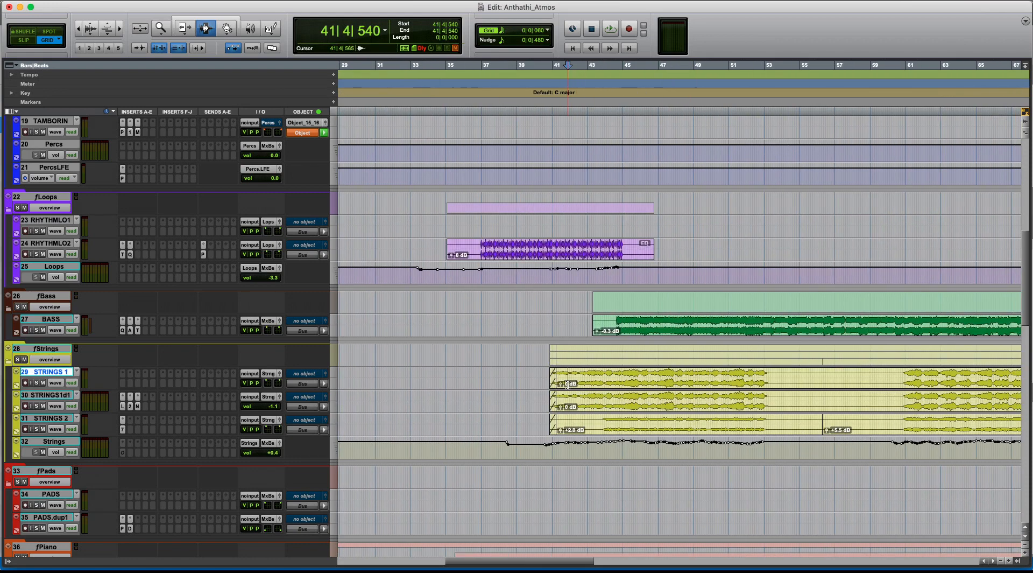
pyautogui.moveTo(551, 403); pyautogui.dragTo(587, 407)
pyautogui.moveTo(561, 380); pyautogui.dragTo(597, 384)
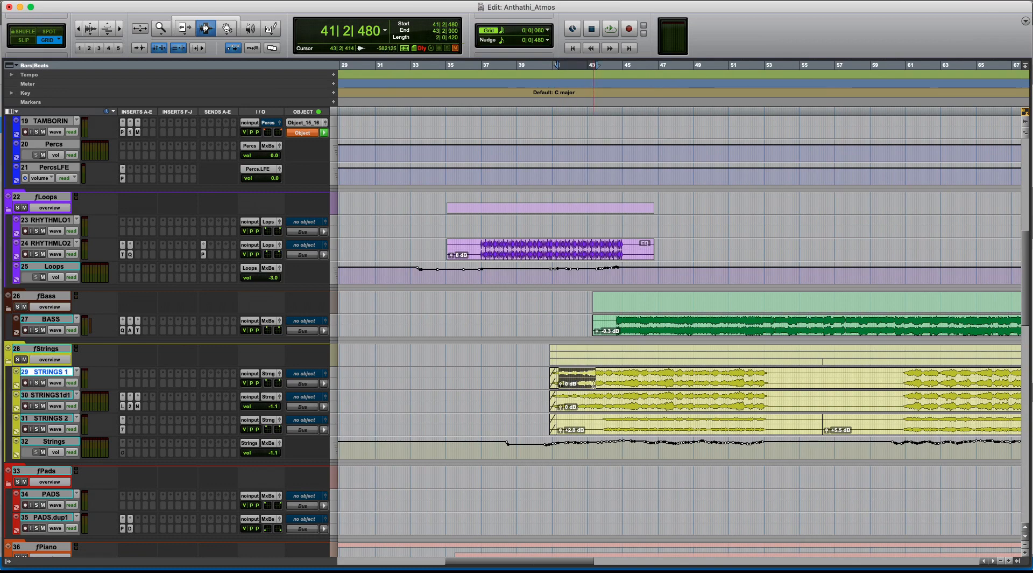
# Solo STRINGS 1 and play it from the start of its clip, at bar 40, beat 4
pyautogui.click(550, 382)
pyautogui.click(548, 403)
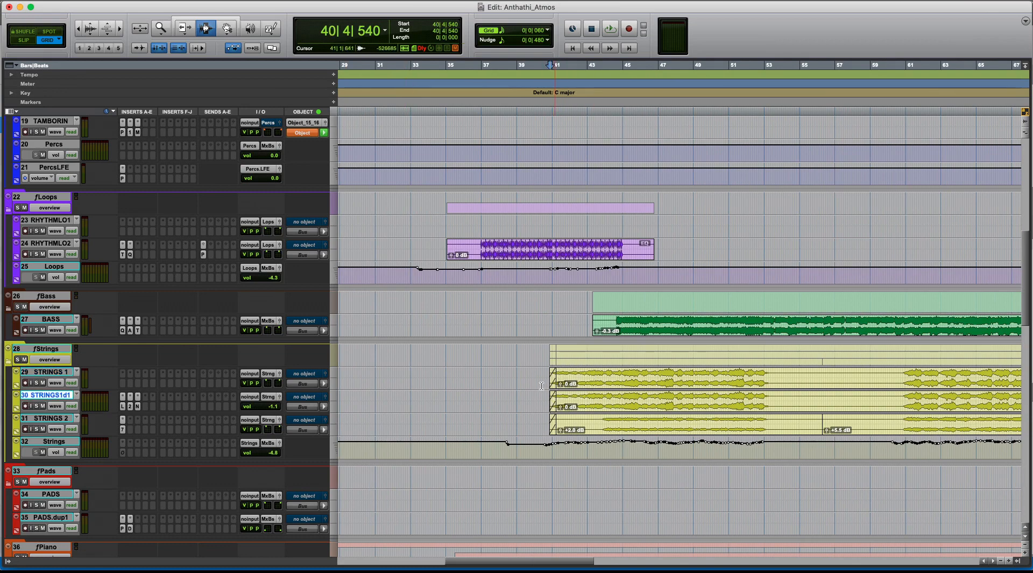
pyautogui.click(558, 379)
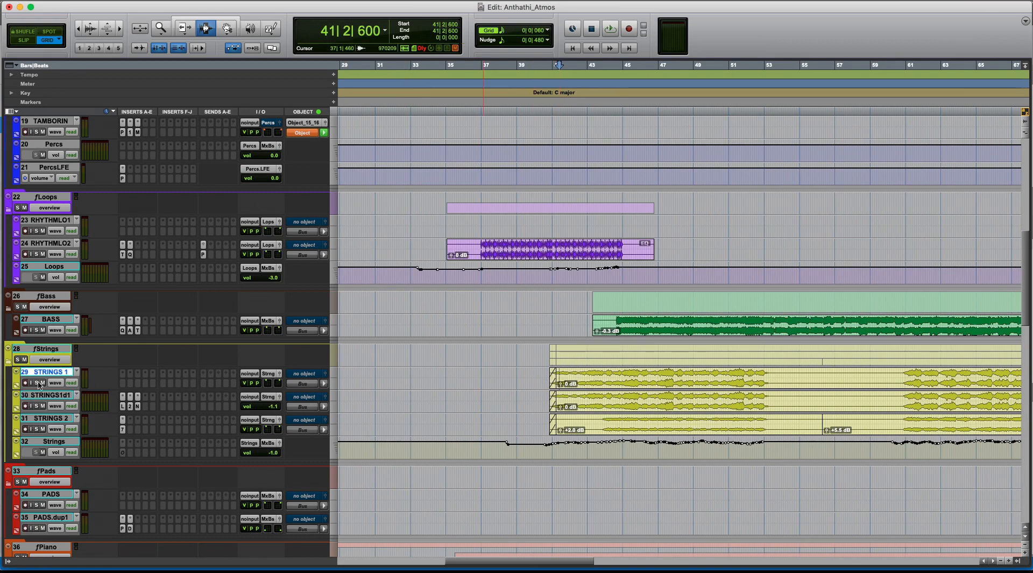
pyautogui.click(36, 382)
pyautogui.click(548, 373)
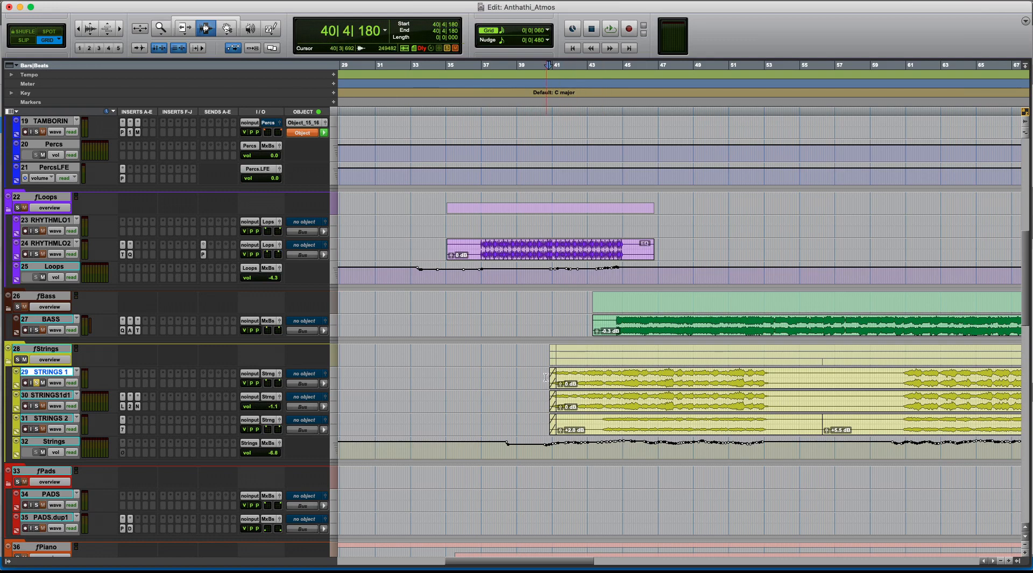
pyautogui.click(551, 377)
pyautogui.click(549, 377)
pyautogui.press('space')
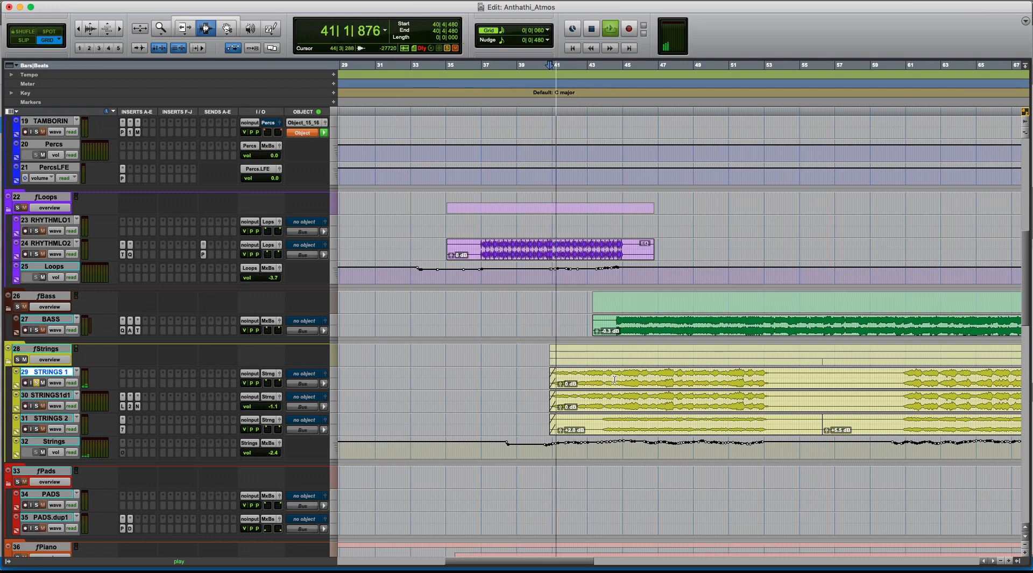
# Examine the STRINGS 1 surround panner during playback, and highlight its clip from about bar 47 to bar 50
pyautogui.scroll(-1, 635, 381)
pyautogui.click(654, 382)
pyautogui.scroll(1, 653, 383)
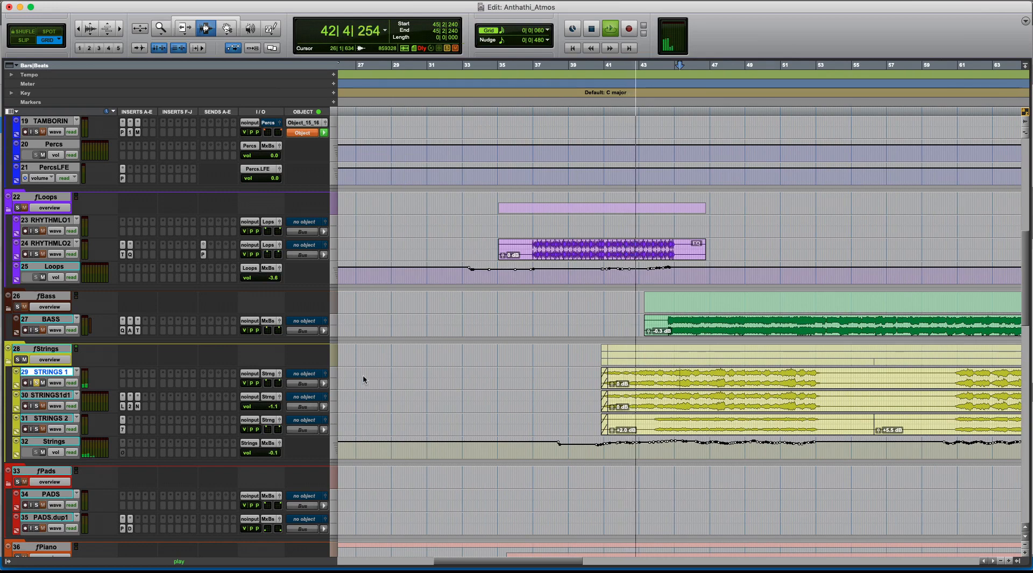
pyautogui.click(280, 374)
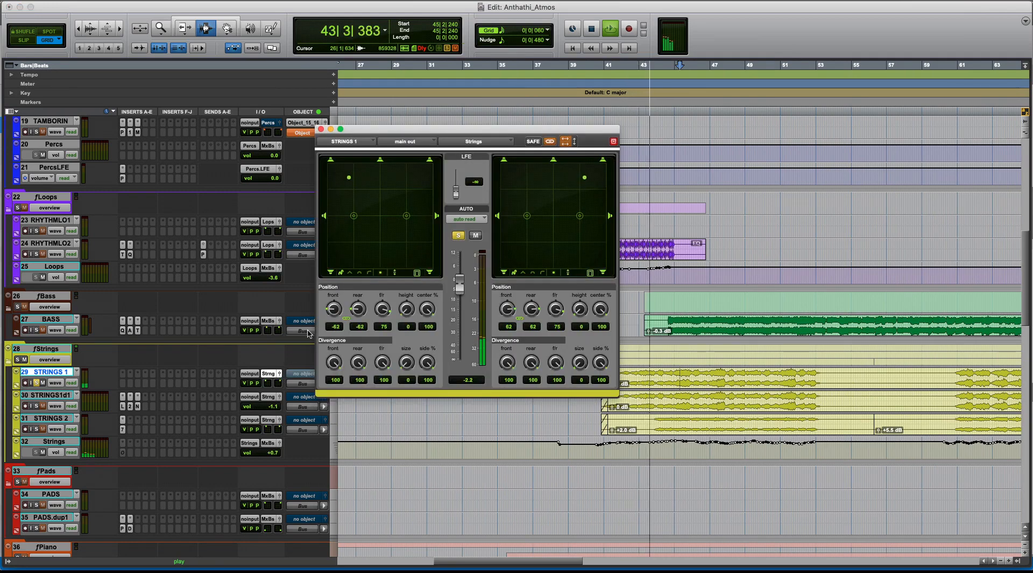
pyautogui.moveTo(434, 133); pyautogui.dragTo(436, 62)
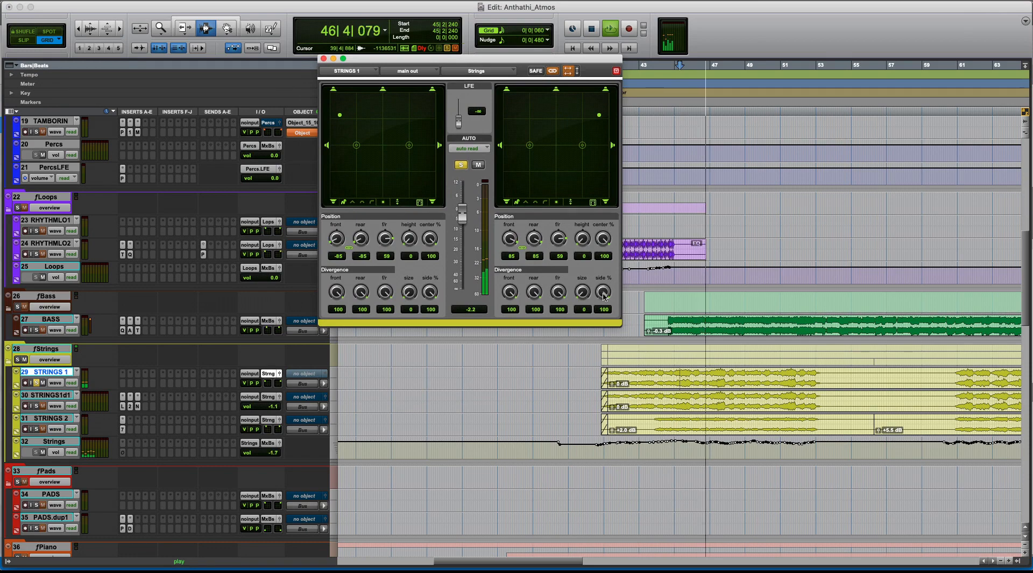
pyautogui.press('space')
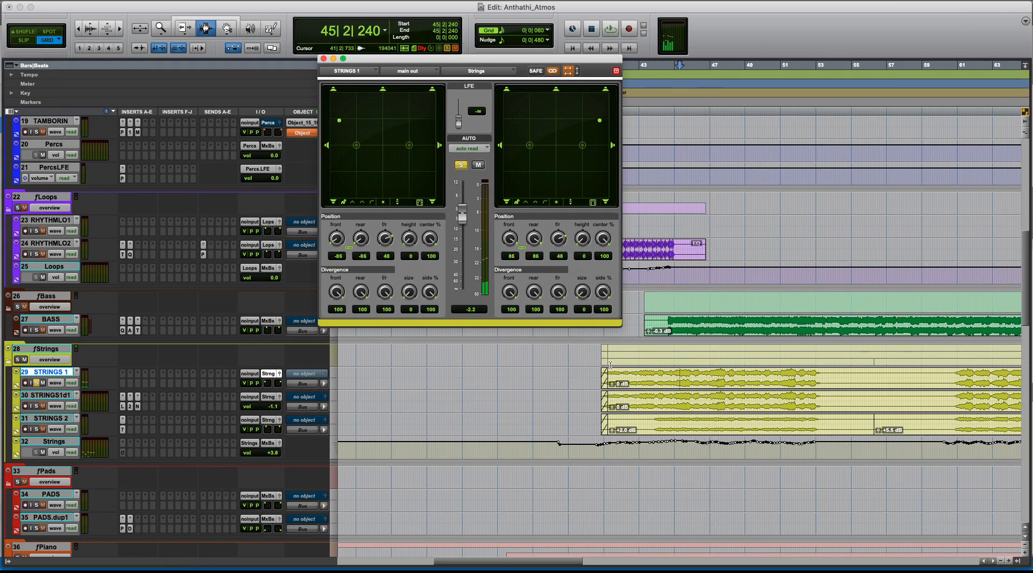
pyautogui.moveTo(672, 379); pyautogui.dragTo(646, 378)
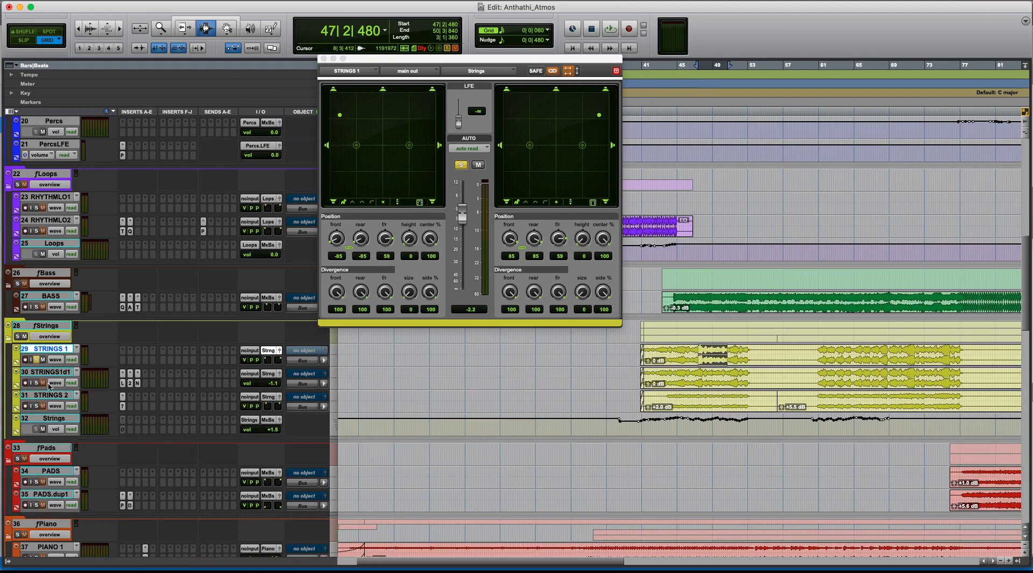
# Add STRINGS1d1 to the solo and examine its Little Radiator and 2016 Stereo Room inserts
pyautogui.click(35, 383)
pyautogui.click(123, 382)
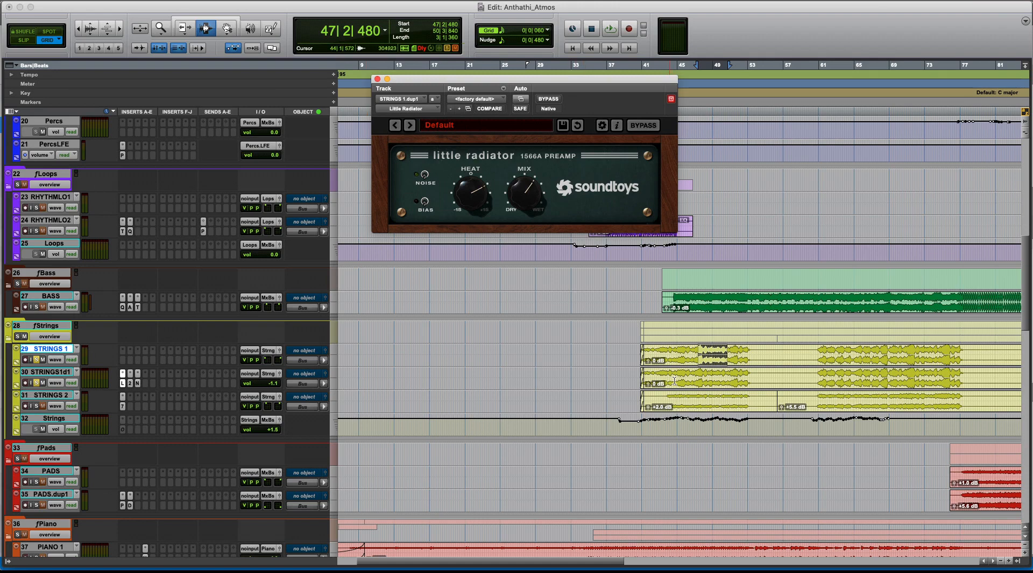
pyautogui.click(131, 383)
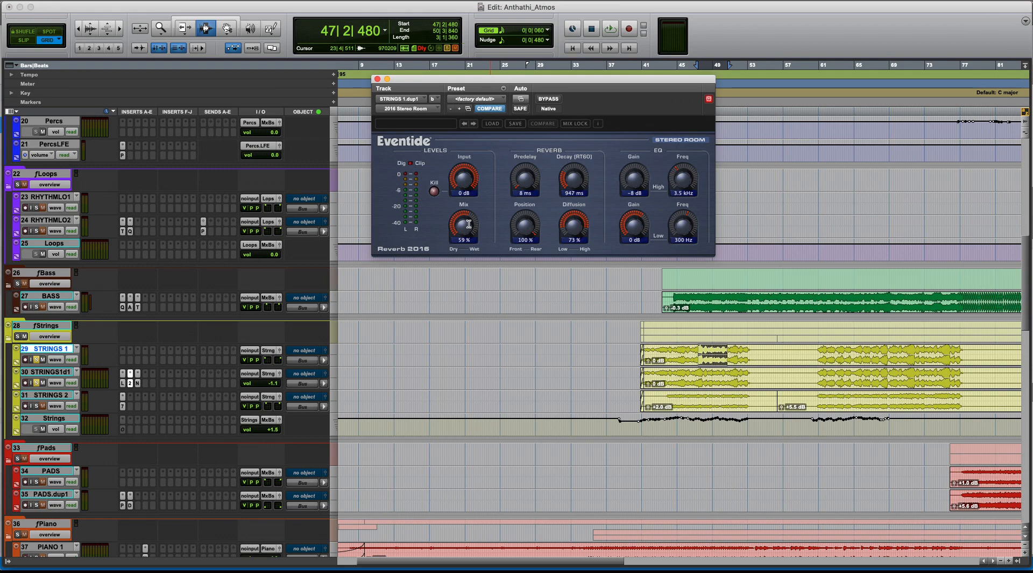
pyautogui.moveTo(690, 353); pyautogui.dragTo(682, 376)
pyautogui.press('super+w')
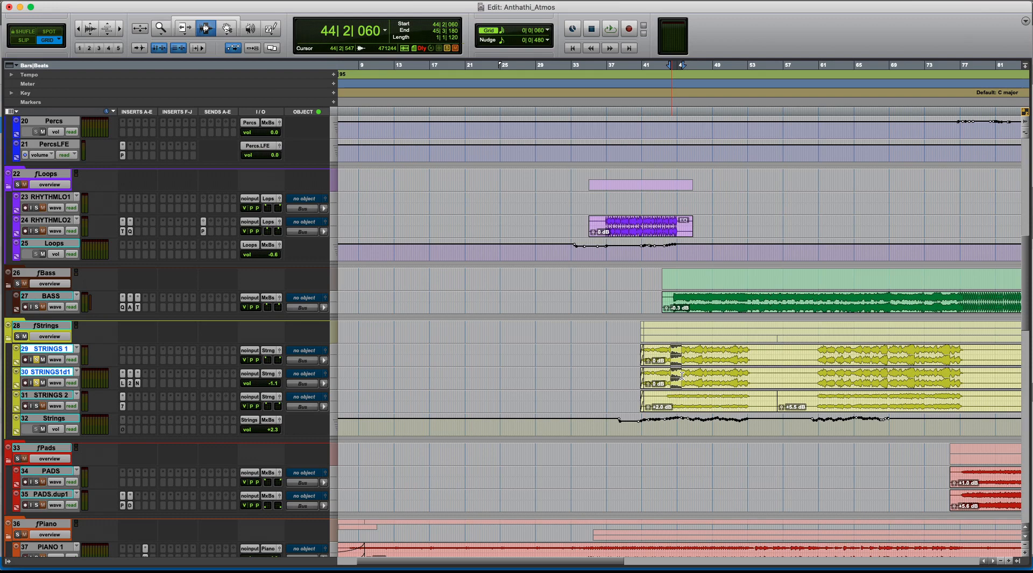
# Highlight the STRINGS1d1 clip from about bar 42 to bar 47 and examine its NUGEN Halo Upmix insert
pyautogui.moveTo(652, 377); pyautogui.dragTo(700, 381)
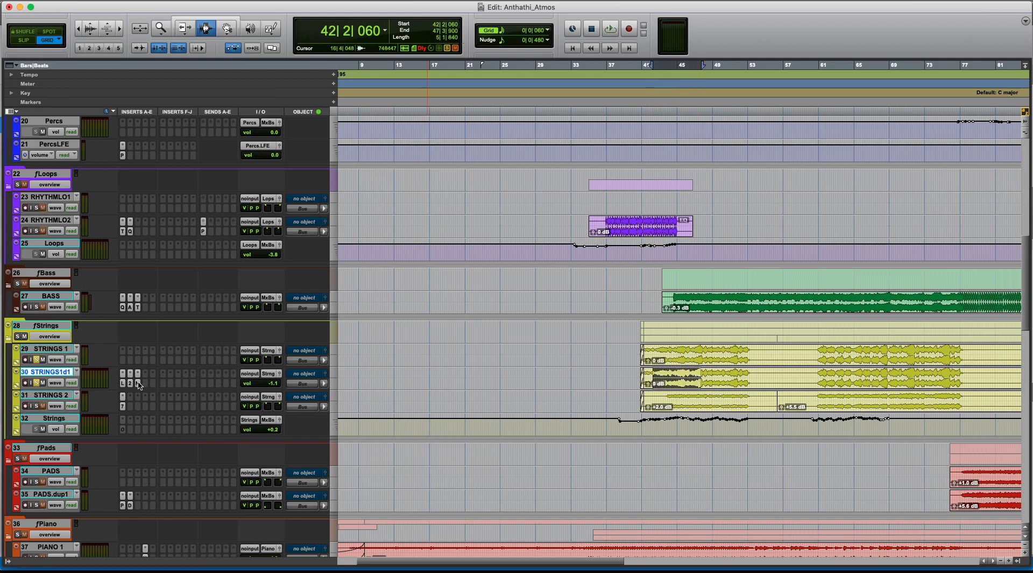
pyautogui.click(137, 383)
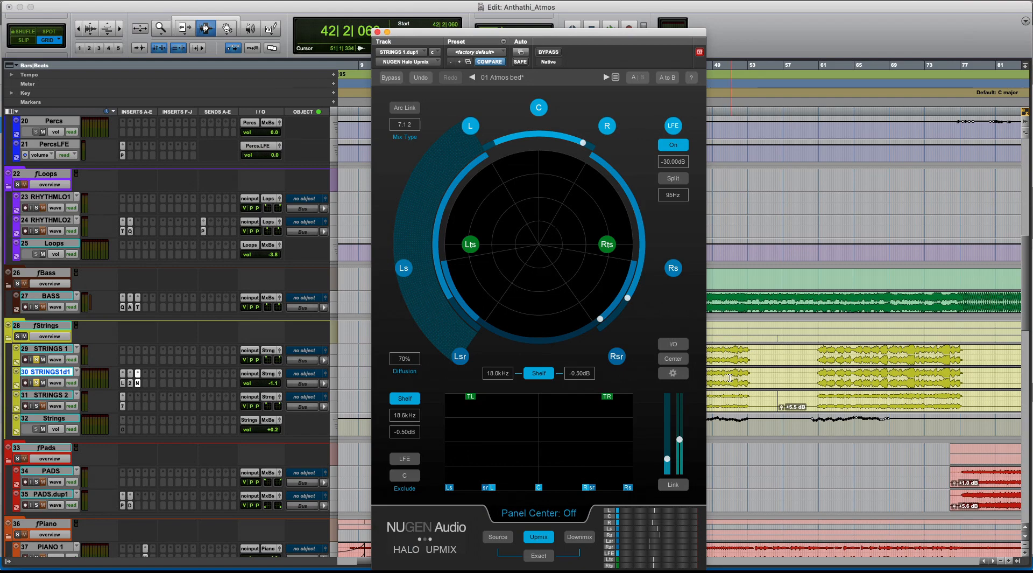
pyautogui.moveTo(447, 31); pyautogui.dragTo(354, 8)
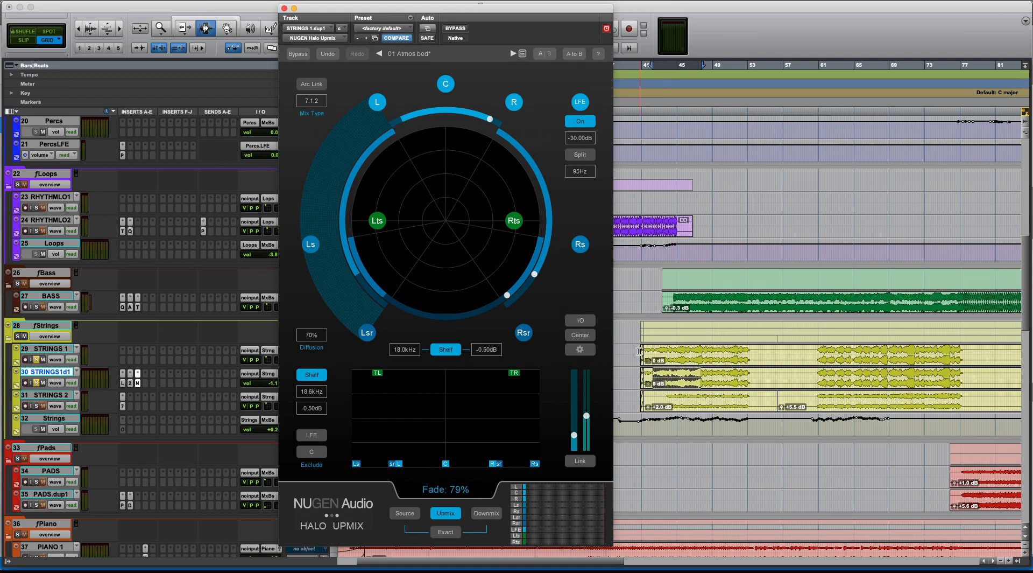
pyautogui.click(284, 8)
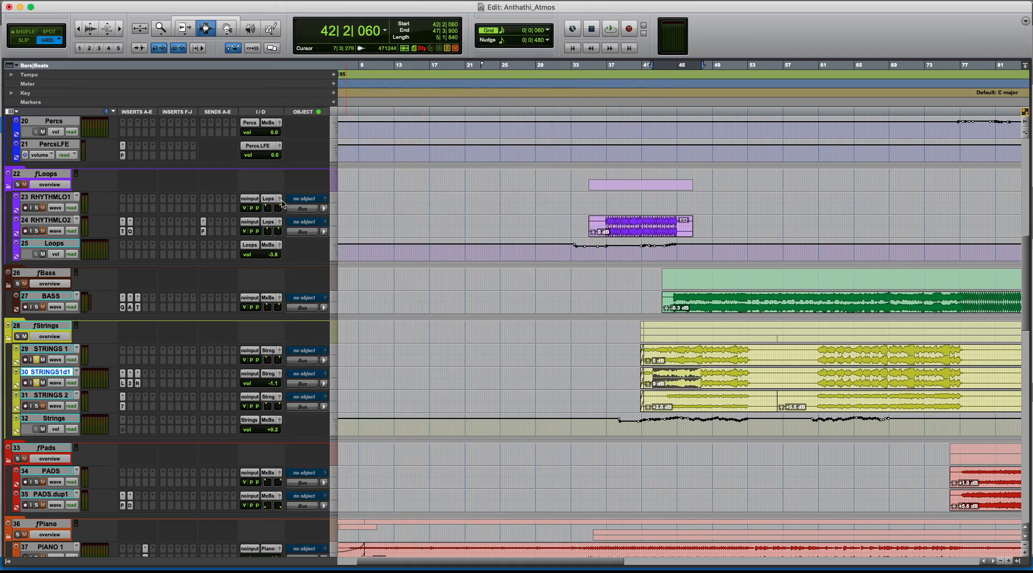
# Place the edit cursor on STRINGS1d1 at bar 40, beat 4, and play the soloed STRINGS 1 and STRINGS1d1 together
pyautogui.click(279, 351)
pyautogui.click(279, 351)
pyautogui.click(646, 372)
pyautogui.press('t')
pyautogui.press('t')
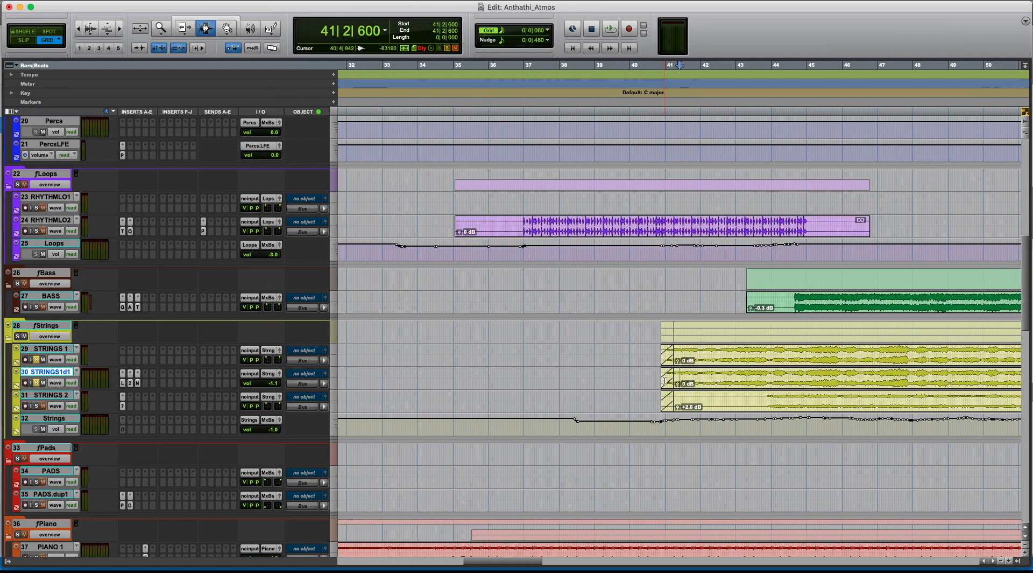
pyautogui.click(664, 379)
pyautogui.click(660, 379)
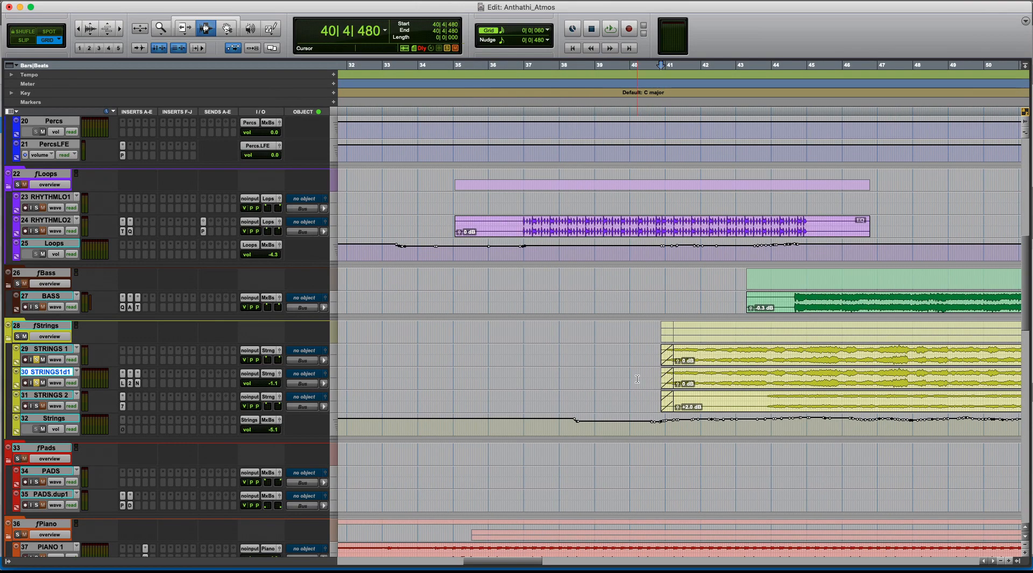
pyautogui.press('space')
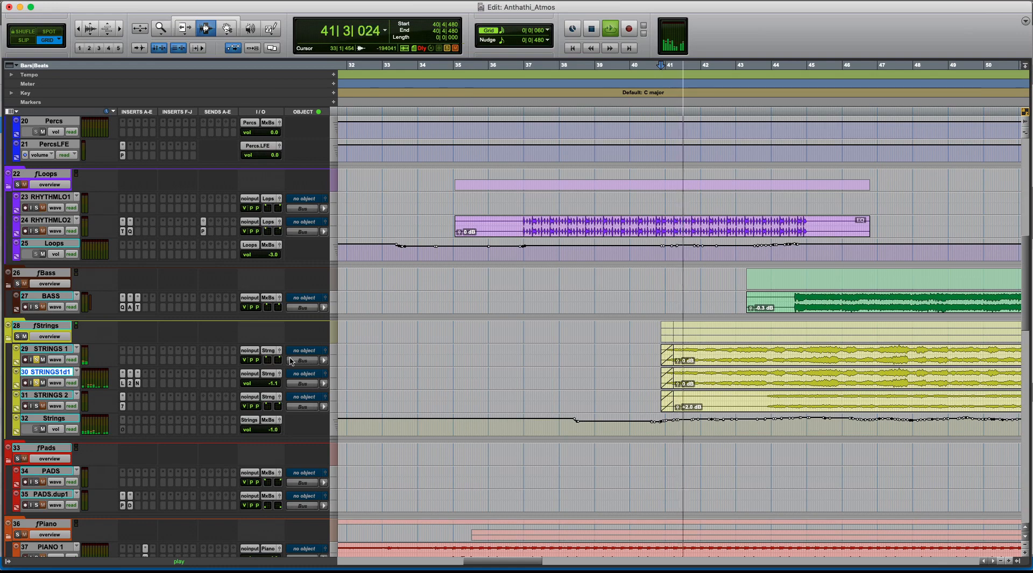
pyautogui.press('r')
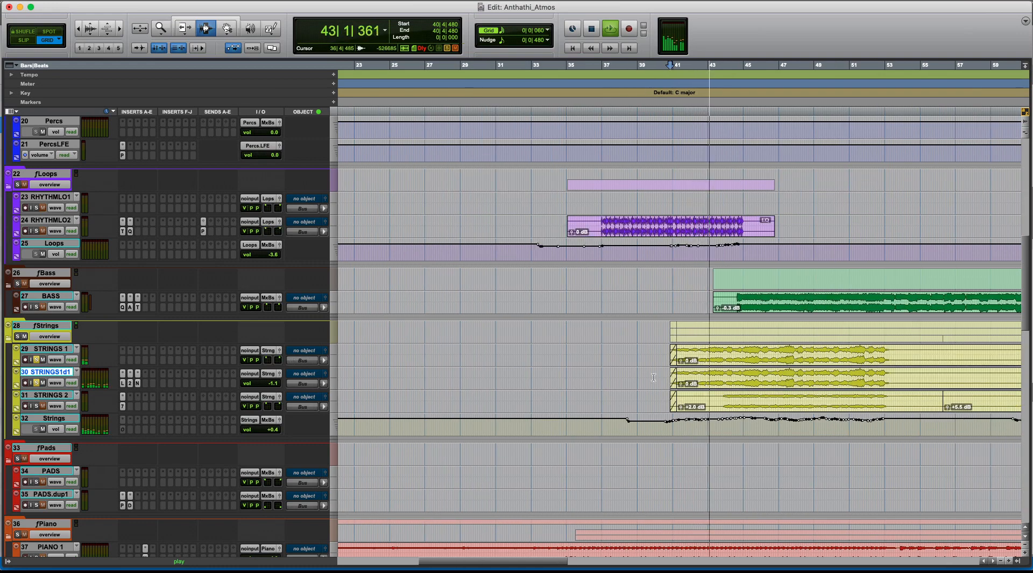
pyautogui.press('space')
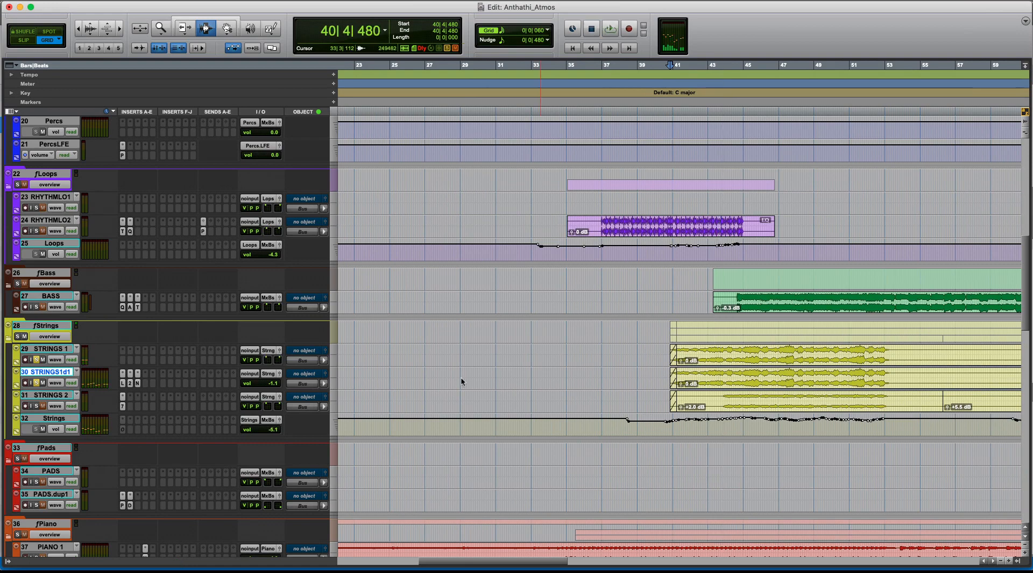
# Replay the soloed strings tracks from the cursor, stop, and show a wider stretch of the timeline
pyautogui.press('space')
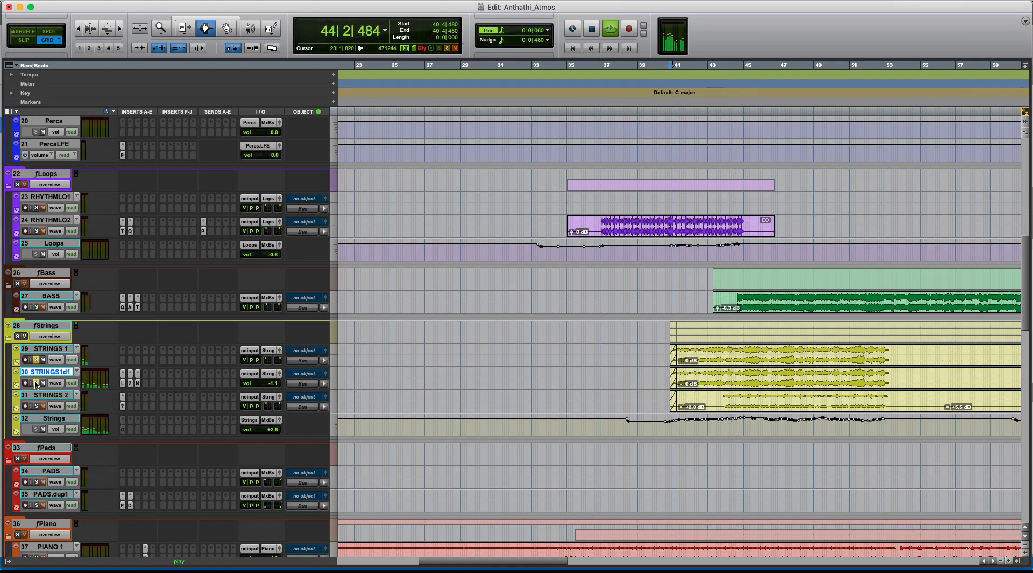
pyautogui.press('space')
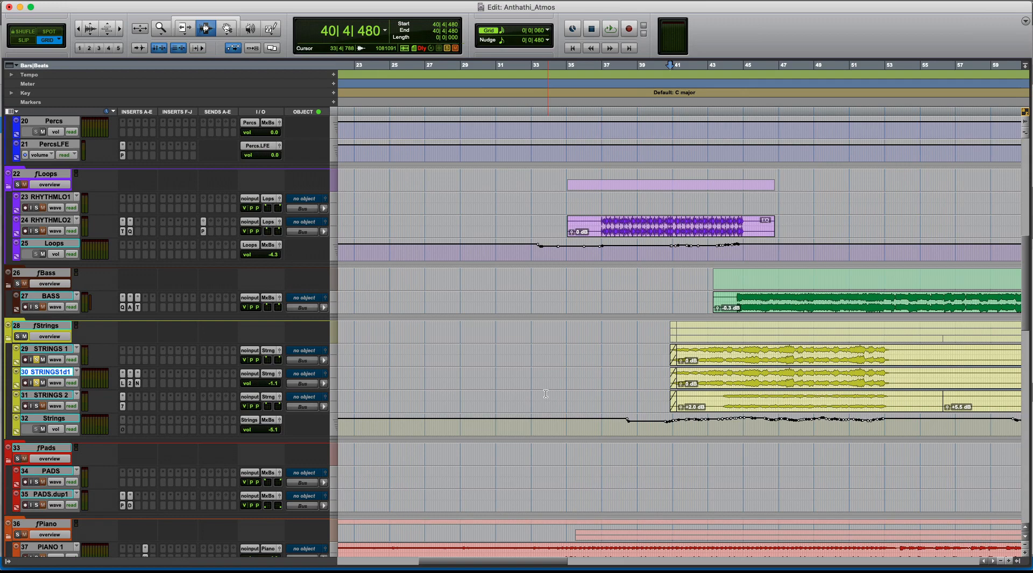
pyautogui.press('super+bracketleft')
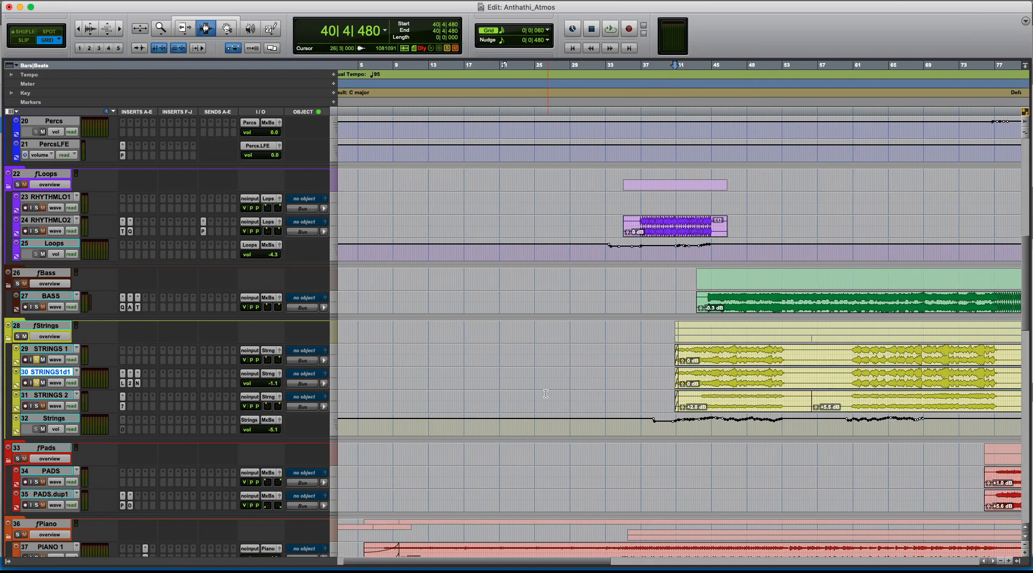
# Mark the opening passages of the STRINGS 1 and STRINGS1d1 clips as time selections to compare the two tracks
pyautogui.moveTo(672, 377); pyautogui.dragTo(718, 372)
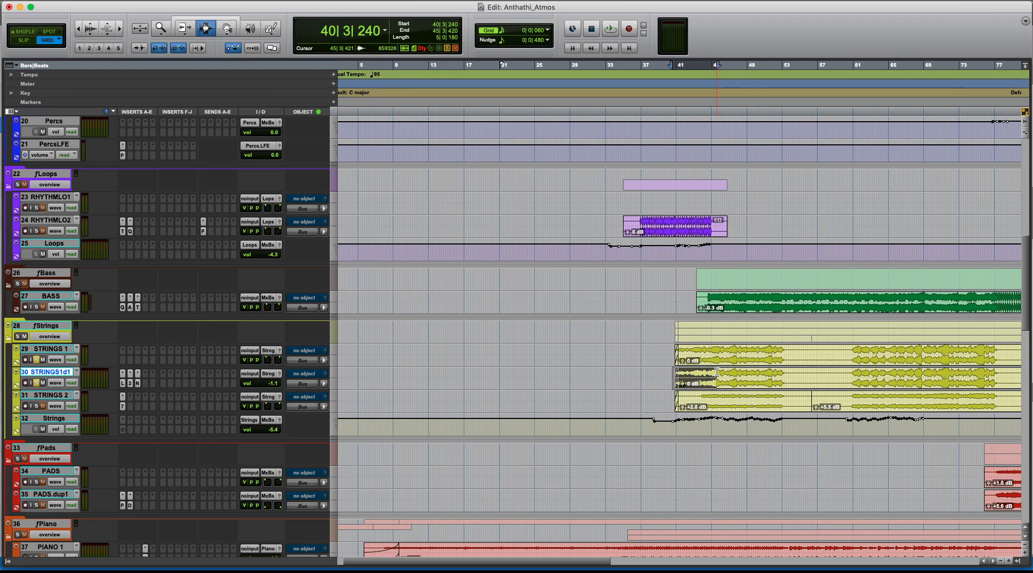
pyautogui.click(668, 374)
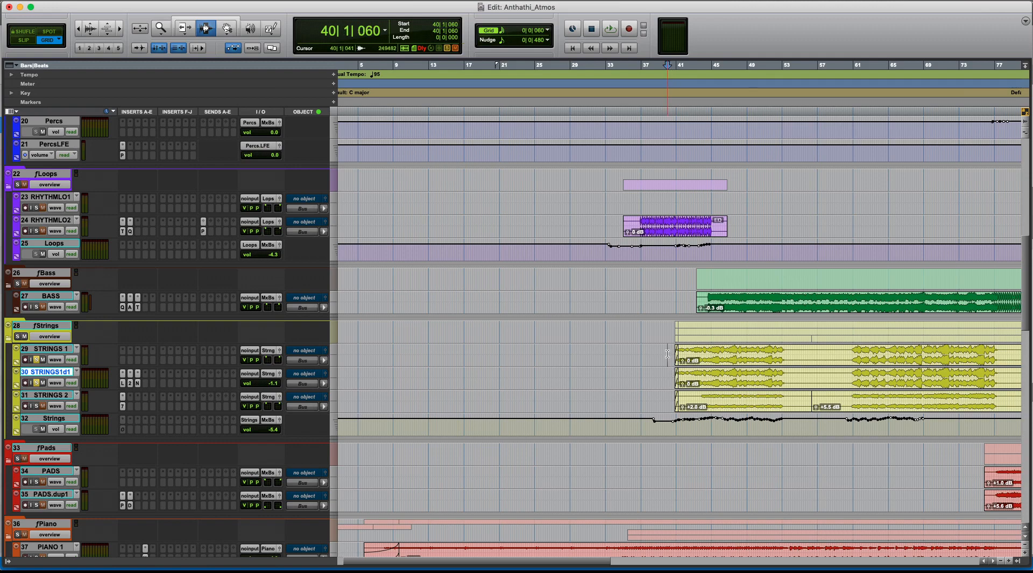
pyautogui.moveTo(667, 353); pyautogui.dragTo(749, 352)
pyautogui.moveTo(671, 377); pyautogui.dragTo(703, 376)
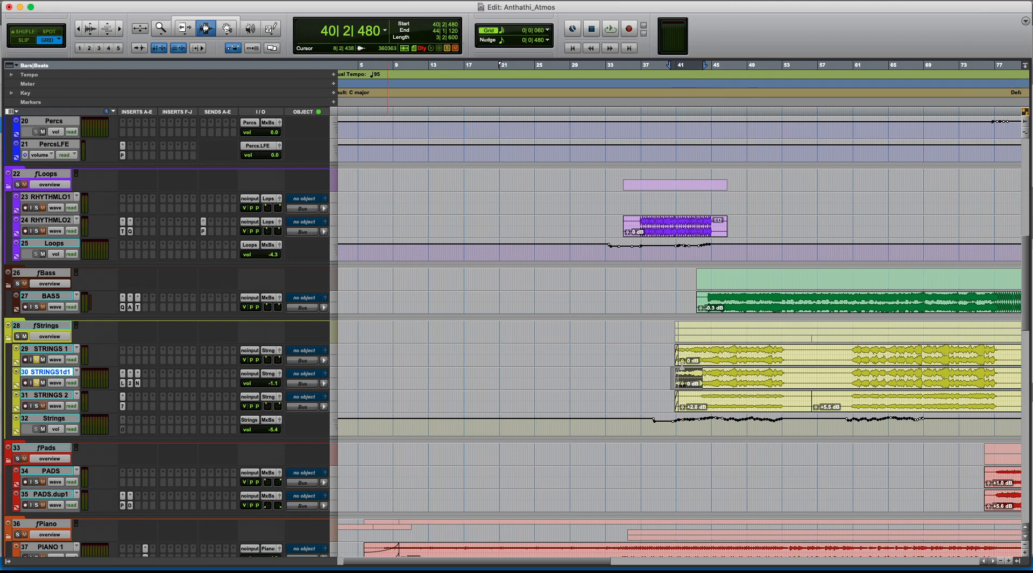
pyautogui.moveTo(666, 356); pyautogui.dragTo(718, 386)
pyautogui.click(670, 379)
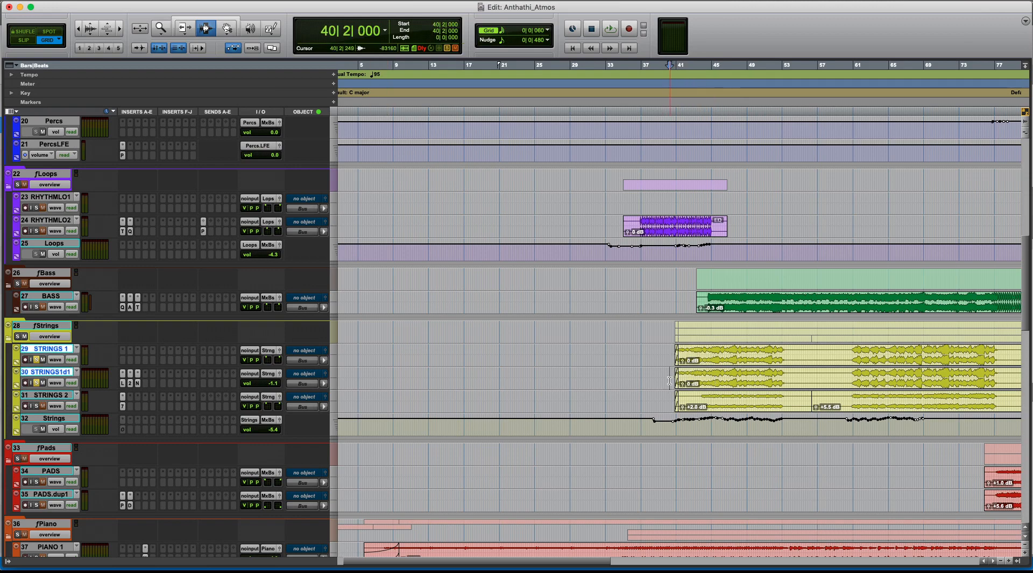
# Play the soloed STRINGS 1 and STRINGS1d1 tracks from the start of their clips and stop playback
pyautogui.press('Tab')
pyautogui.press('space')
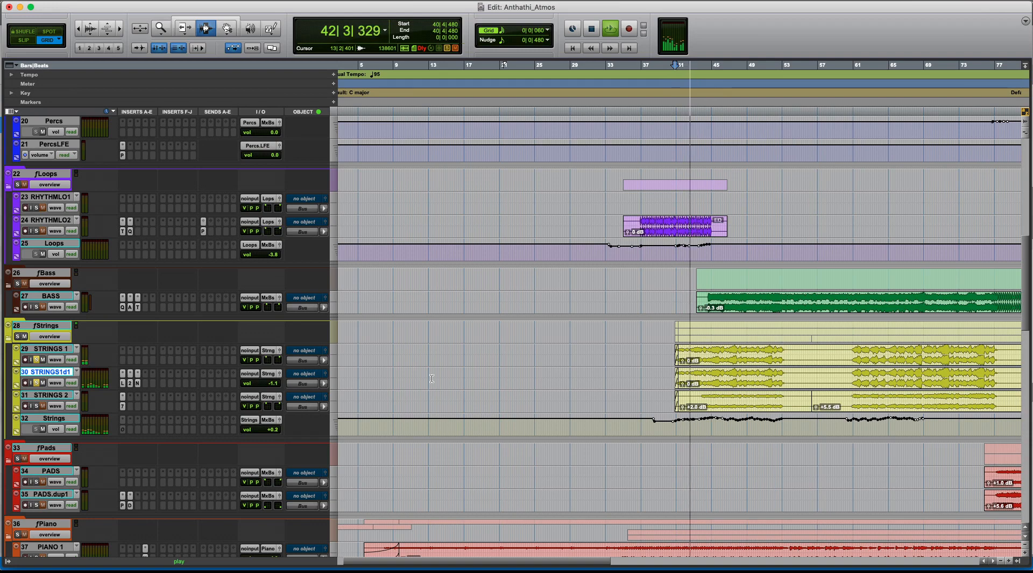
pyautogui.hotkey('ctrl', 'alt', '-')
pyautogui.hotkey('ctrl', 'alt', '-')
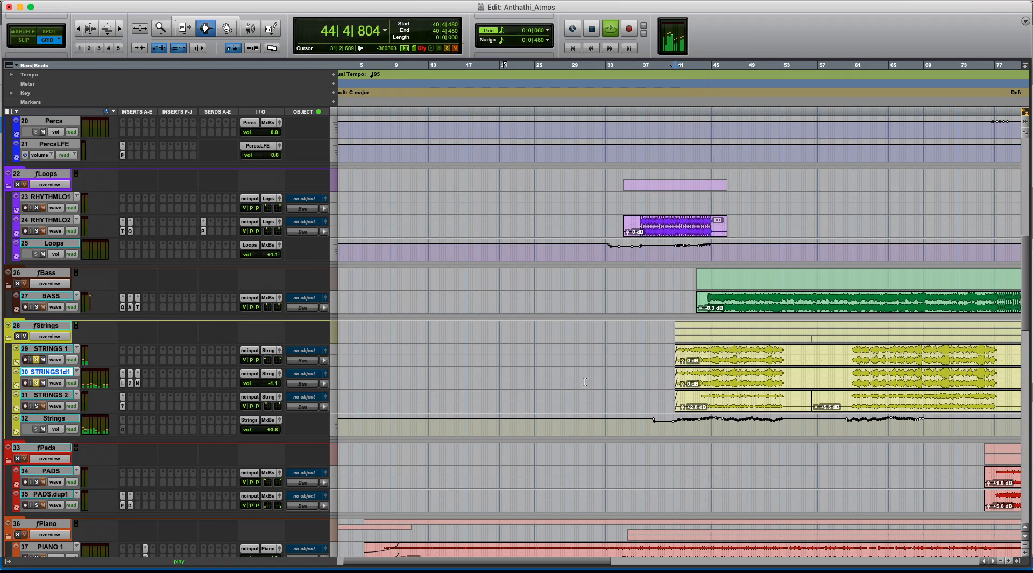
pyautogui.press('space')
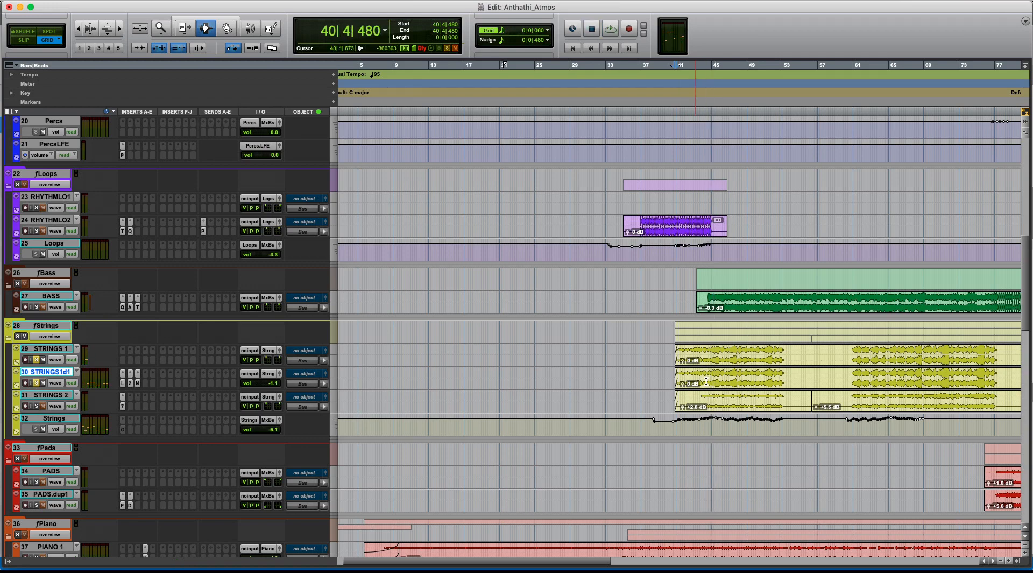
# Examine the STRINGS 1 waveform around bars 43 to 46 and the Strings volume automation from bar 45 to 50
pyautogui.click(710, 378)
pyautogui.press('t')
pyautogui.press('t')
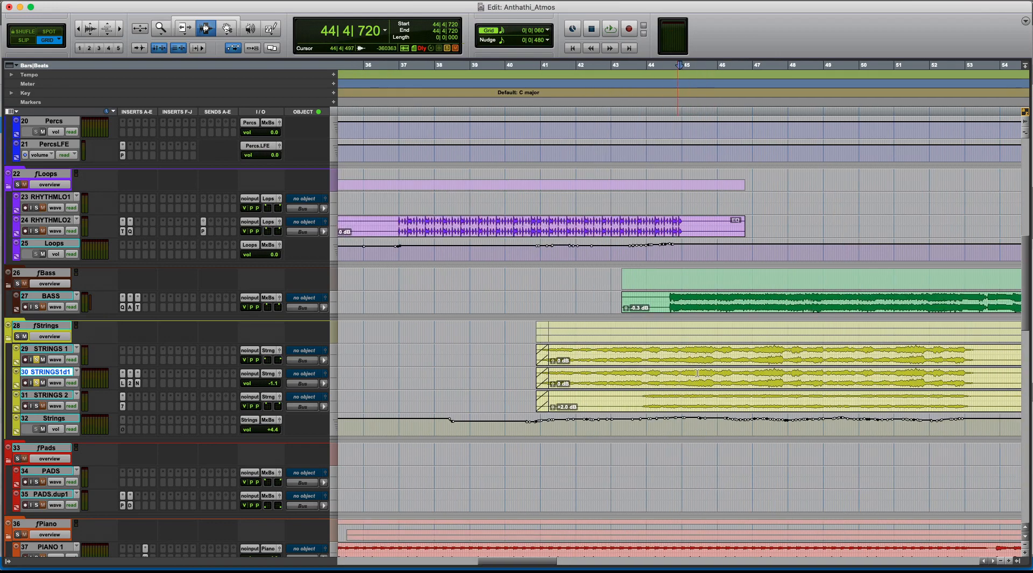
pyautogui.click(660, 361)
pyautogui.moveTo(712, 359); pyautogui.dragTo(628, 357)
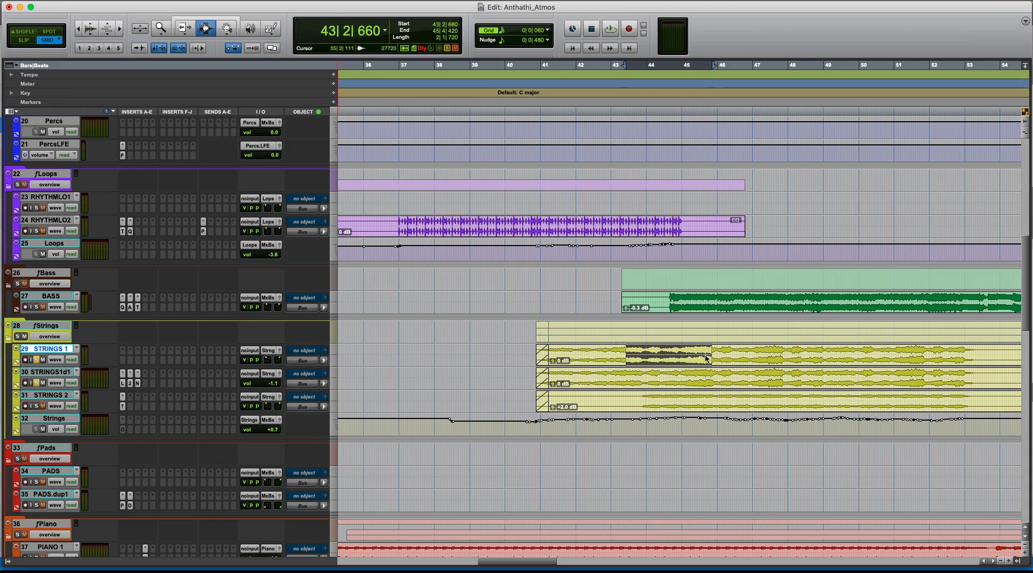
pyautogui.moveTo(743, 356)
pyautogui.mouseDown()
pyautogui.moveTo(665, 356)
pyautogui.moveTo(744, 356)
pyautogui.mouseUp()
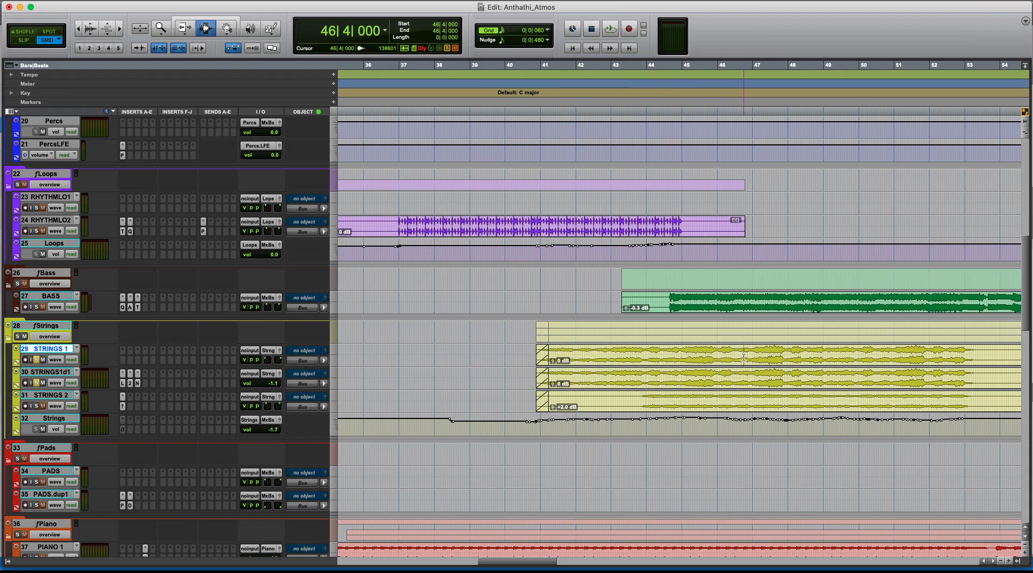
pyautogui.moveTo(697, 421); pyautogui.dragTo(863, 426)
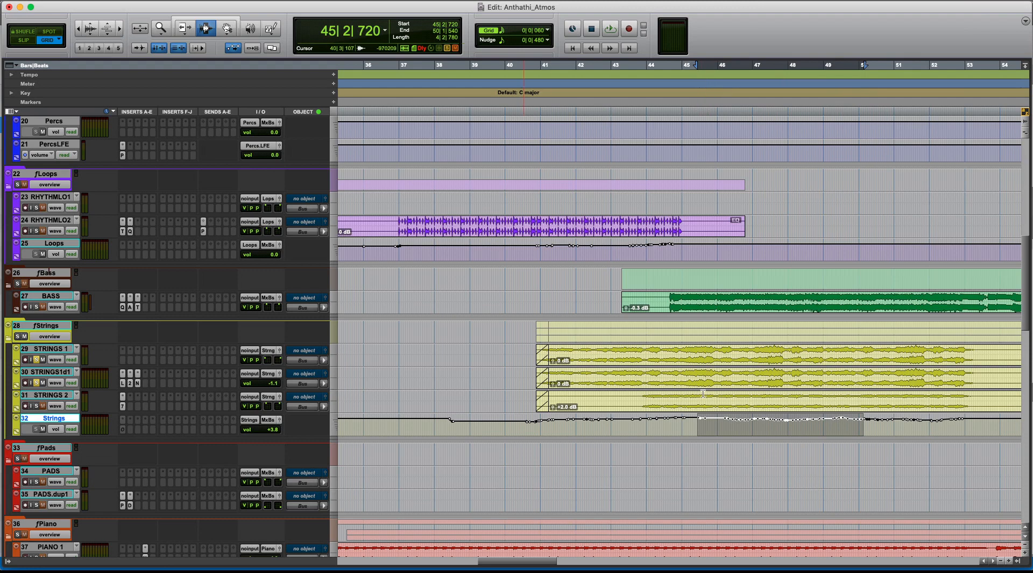
# Check the EQ3 7-Band insert on STRINGS 2 and play the track soloed from bar 43
pyautogui.click(631, 401)
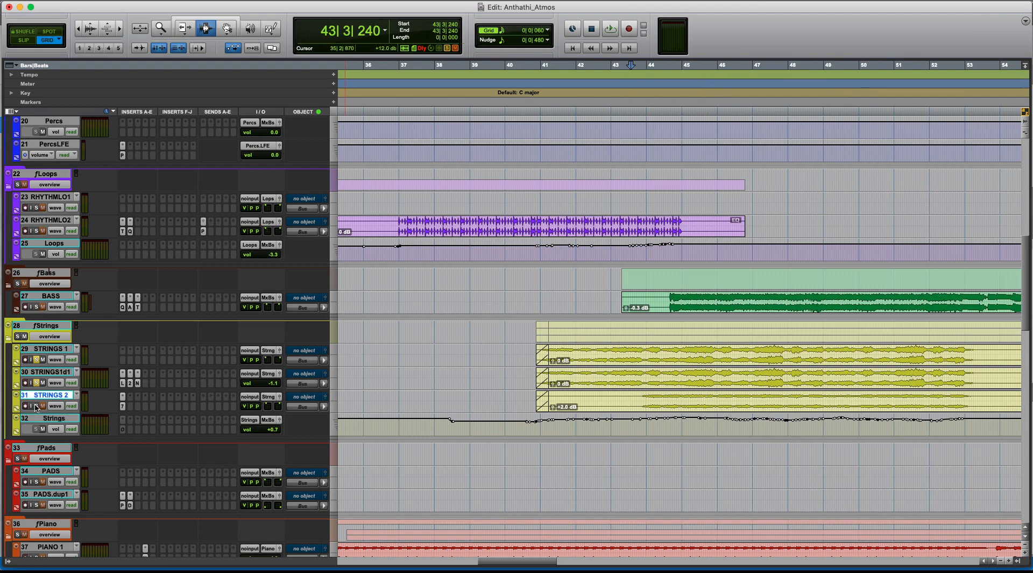
pyautogui.click(123, 406)
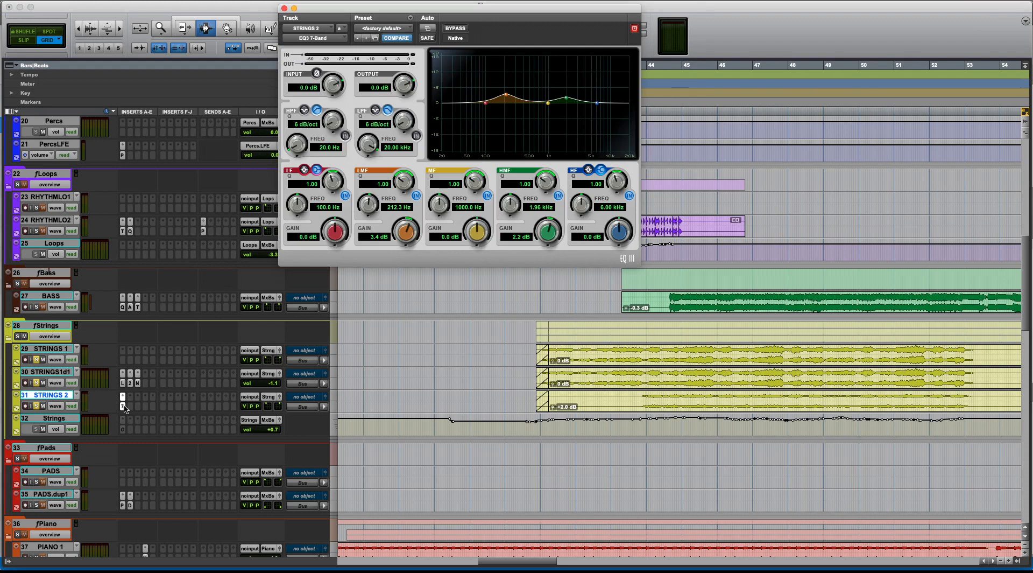
pyautogui.click(124, 406)
pyautogui.click(639, 404)
pyautogui.press('space')
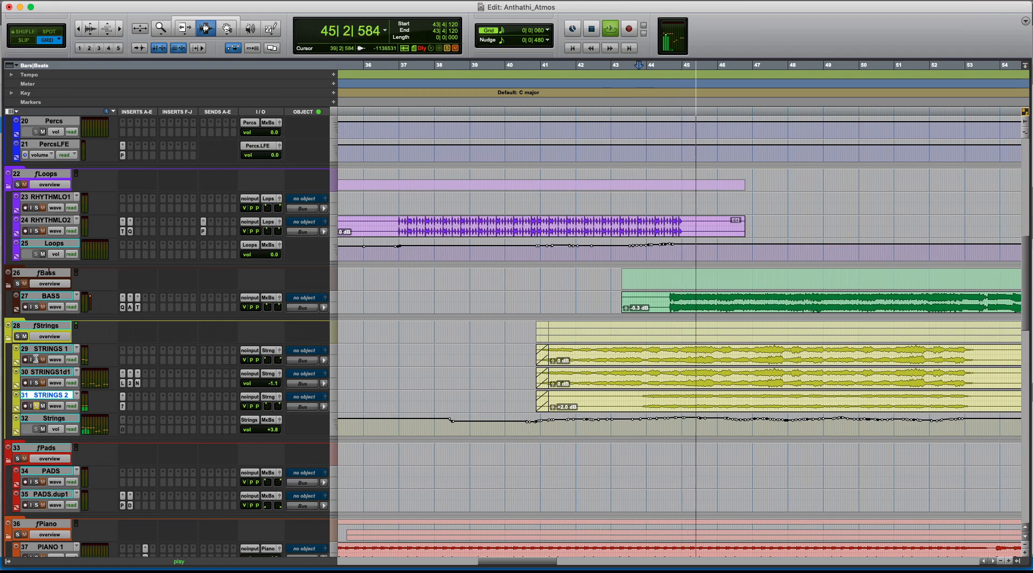
pyautogui.press('r')
pyautogui.press('r')
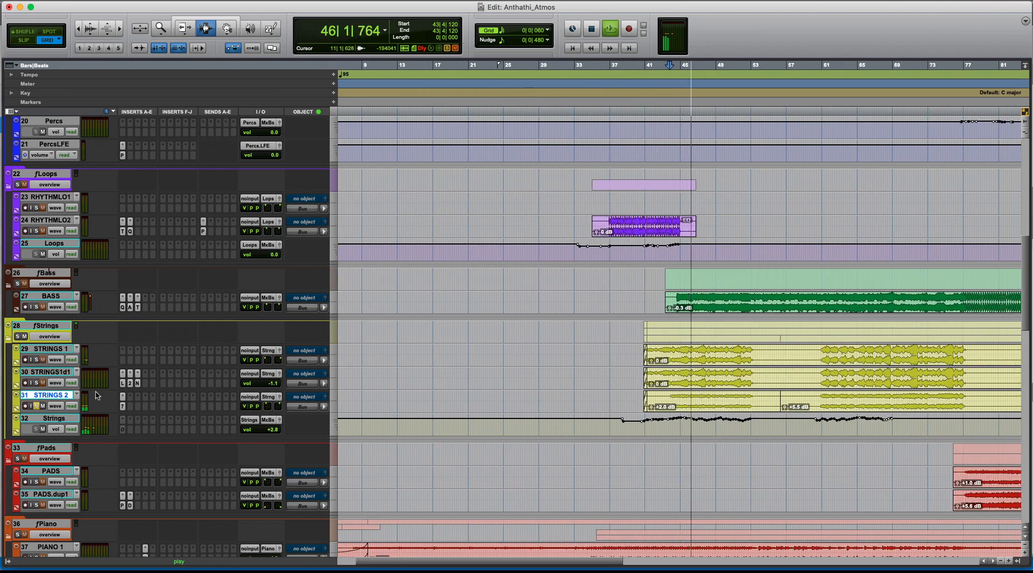
# Review the EQ3 7-Band settings and the output panner of STRINGS 2 at its passage near bar 44
pyautogui.click(123, 406)
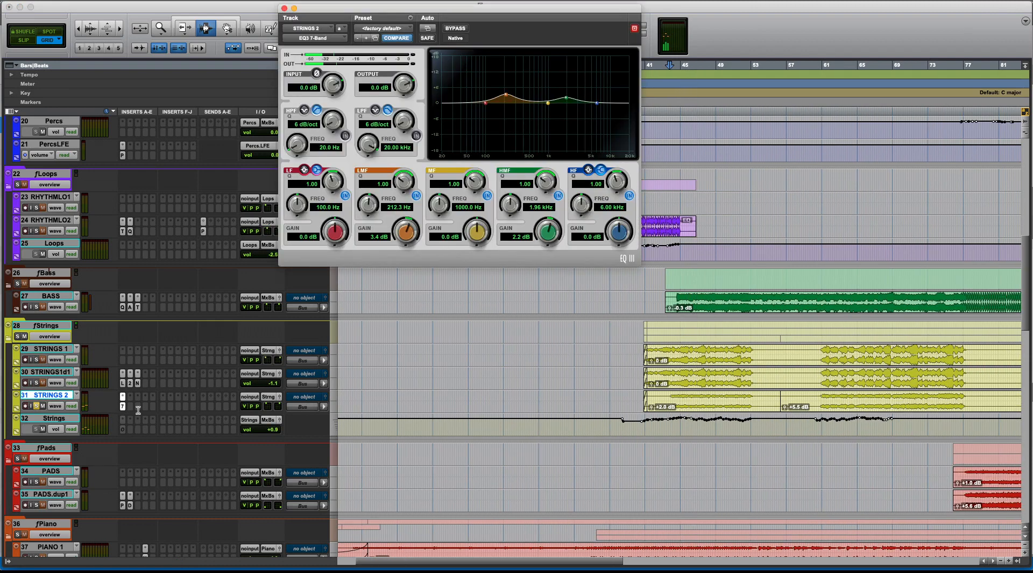
pyautogui.click(678, 405)
pyautogui.press('t')
pyautogui.press('t')
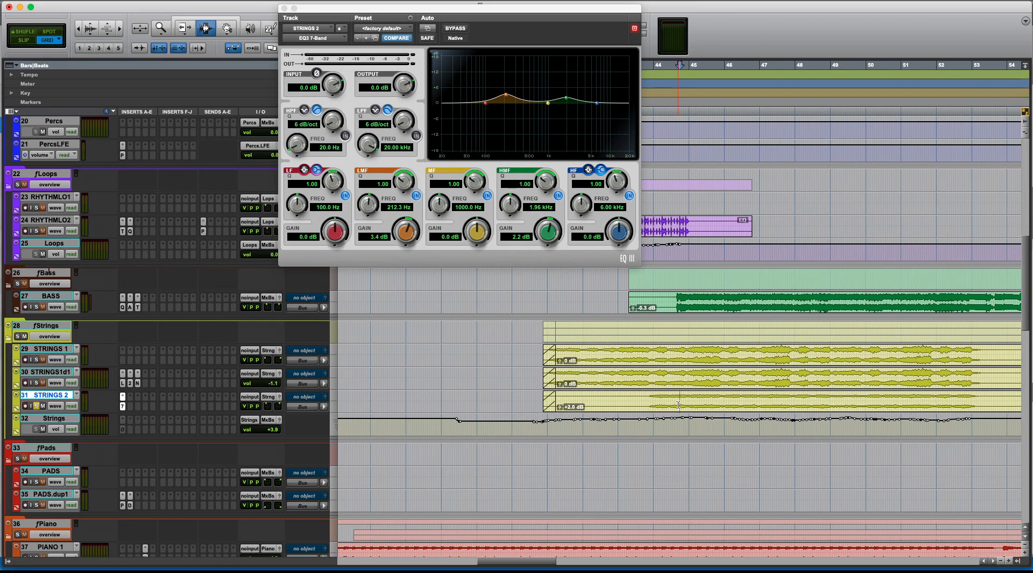
pyautogui.click(286, 399)
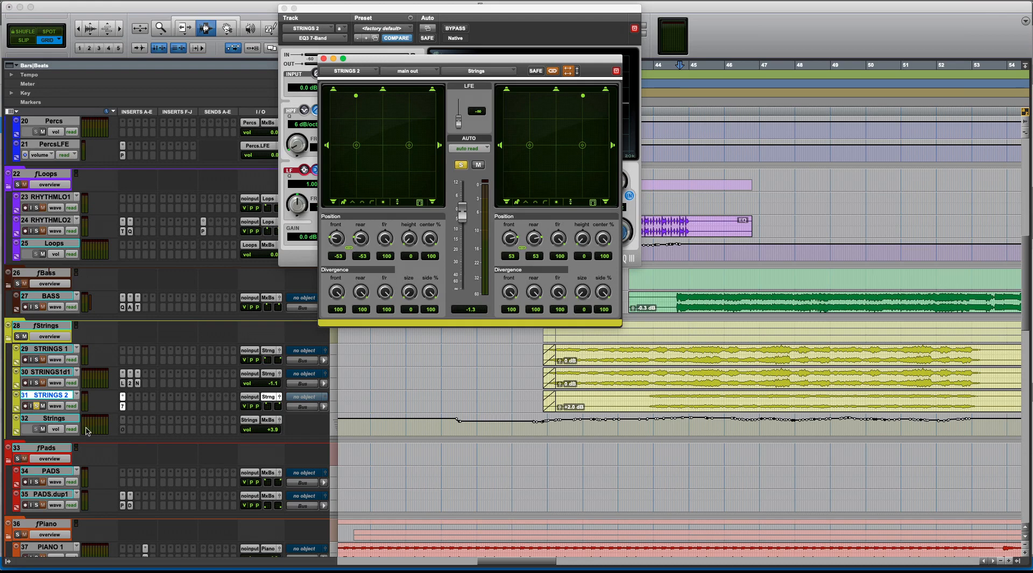
# Solo STRINGS 1, STRINGS1d1 and BASS along with STRINGS 2 and play them together
pyautogui.click(31, 359)
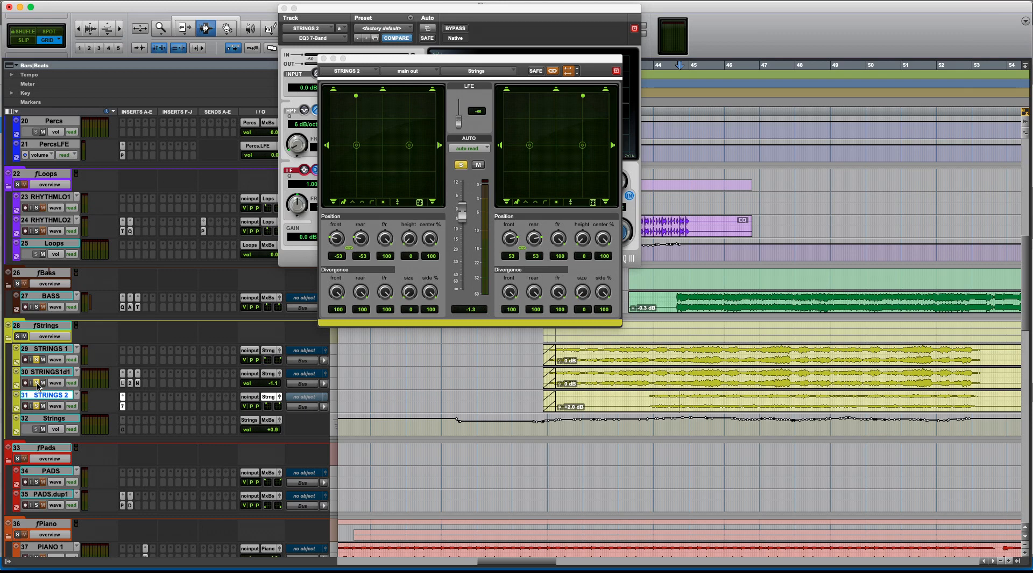
pyautogui.click(544, 382)
pyautogui.press('space')
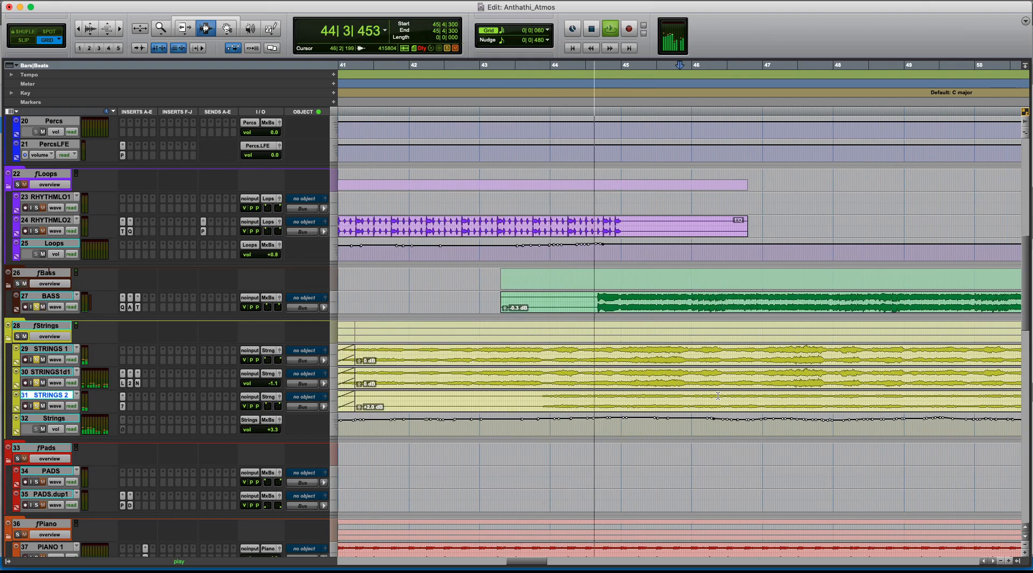
pyautogui.press('super+bracketleft')
pyautogui.press('super+bracketleft')
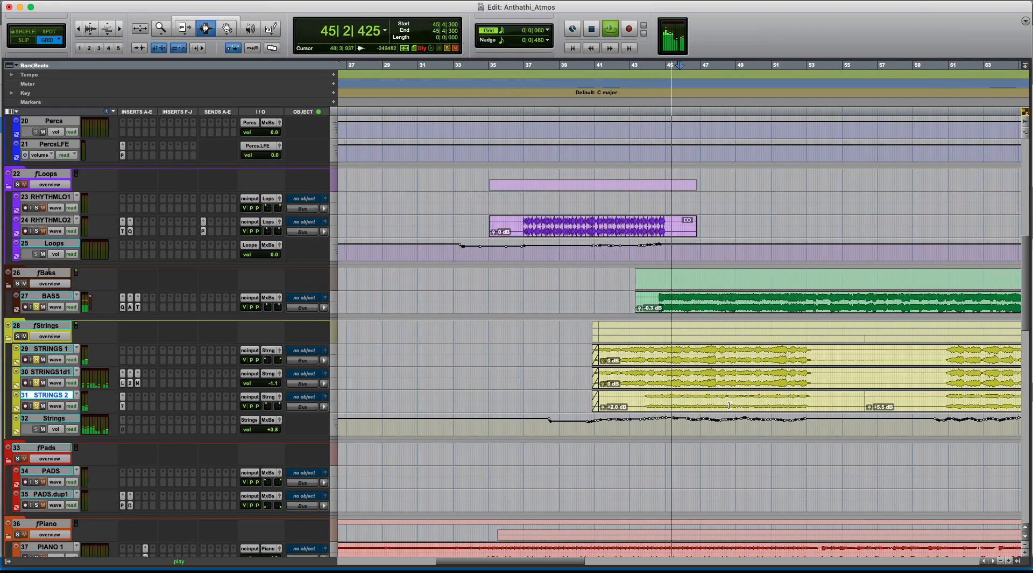
pyautogui.click(729, 405)
pyautogui.press('super+bracketright')
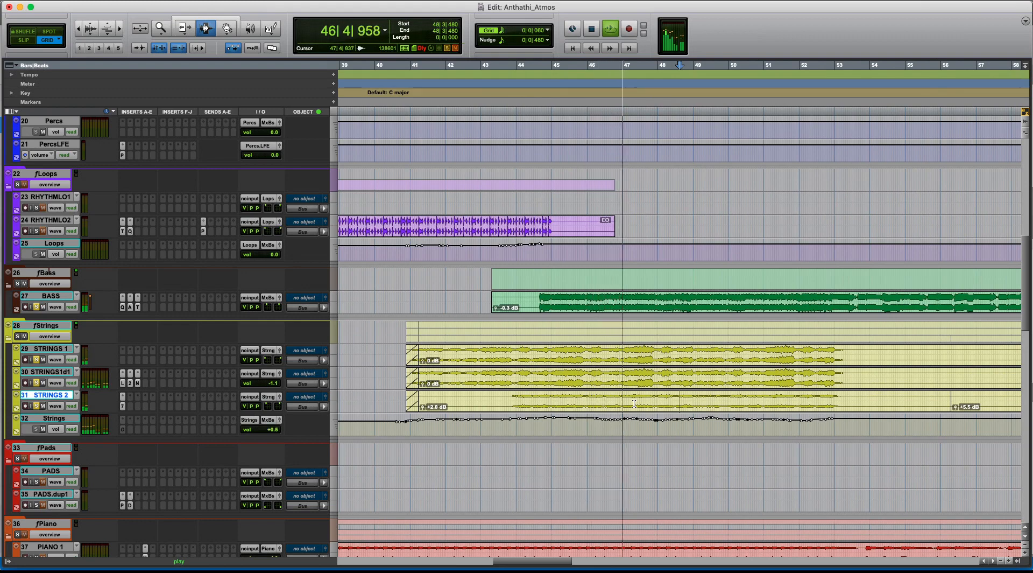
# Listen to the soloed strings and bass until about bar 52, following the STRINGS 2 waveform, and stop playback
pyautogui.click(683, 403)
pyautogui.press('t')
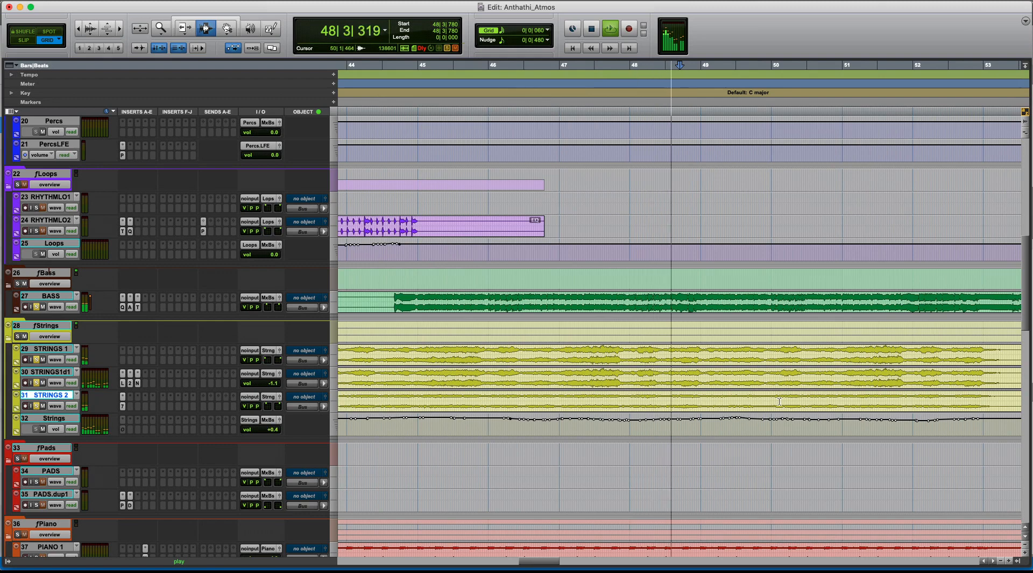
pyautogui.press('r')
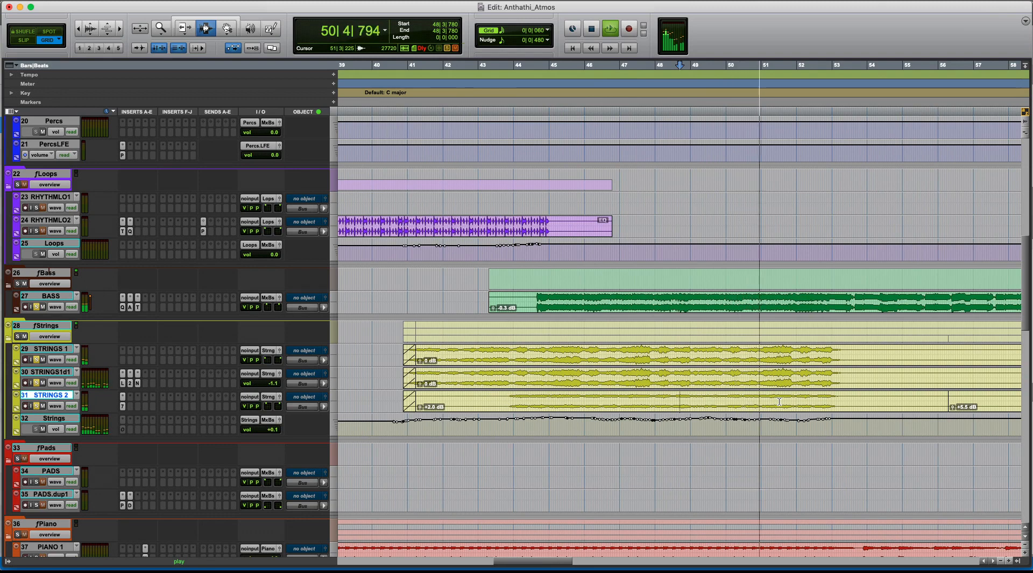
pyautogui.press('r')
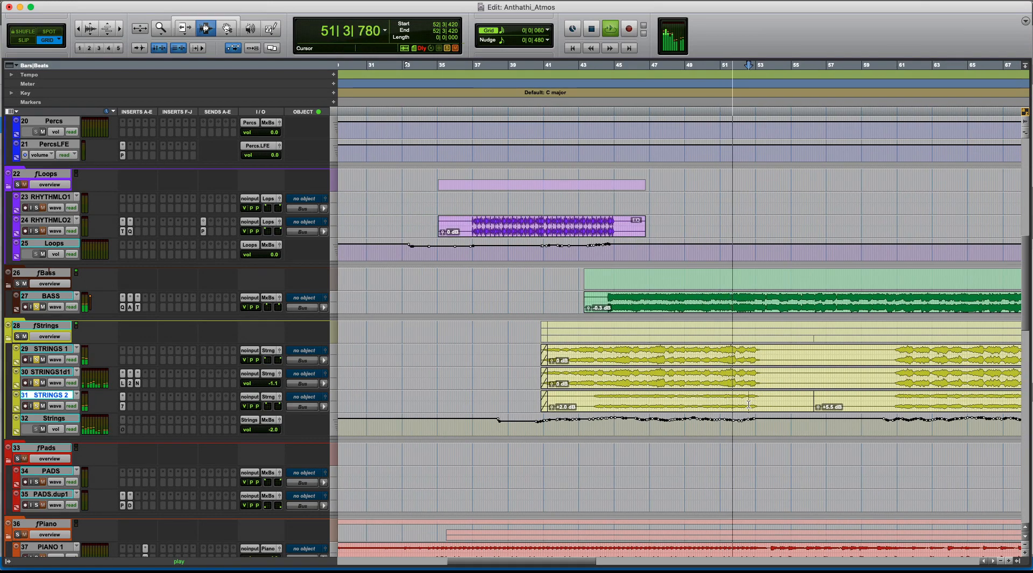
pyautogui.press('t')
pyautogui.press('t')
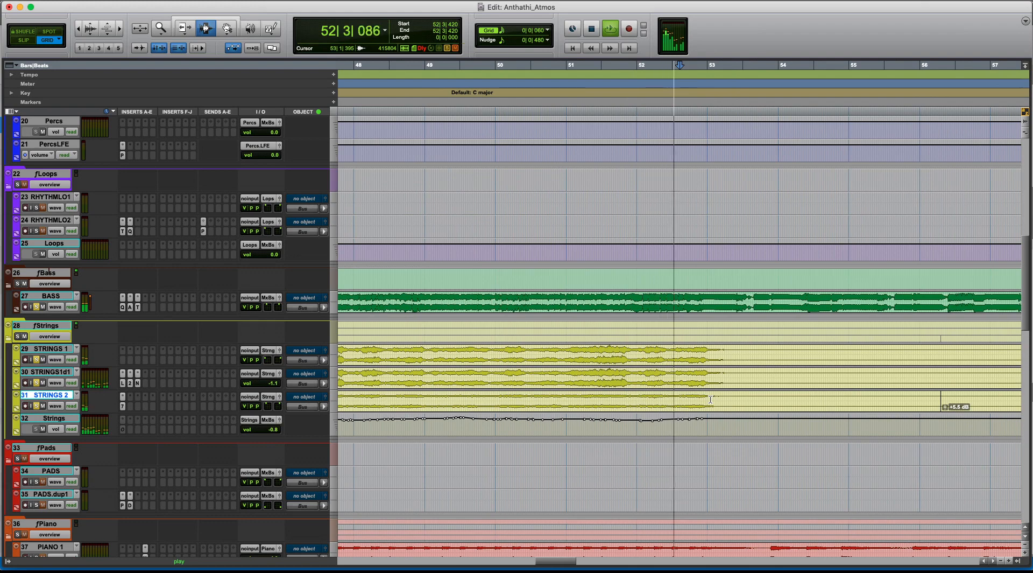
pyautogui.press('space')
pyautogui.press('r')
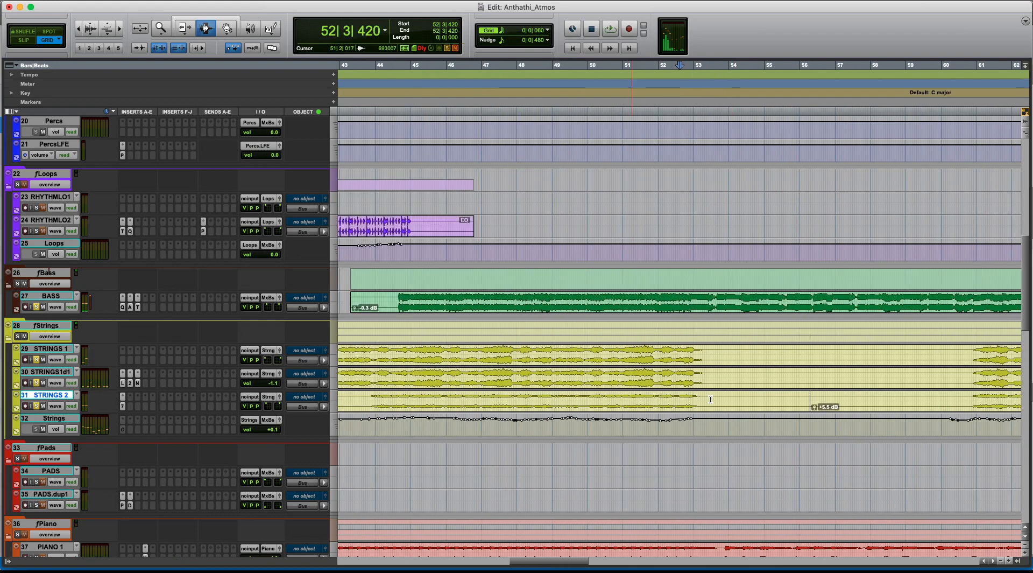
pyautogui.press('r')
pyautogui.press('r')
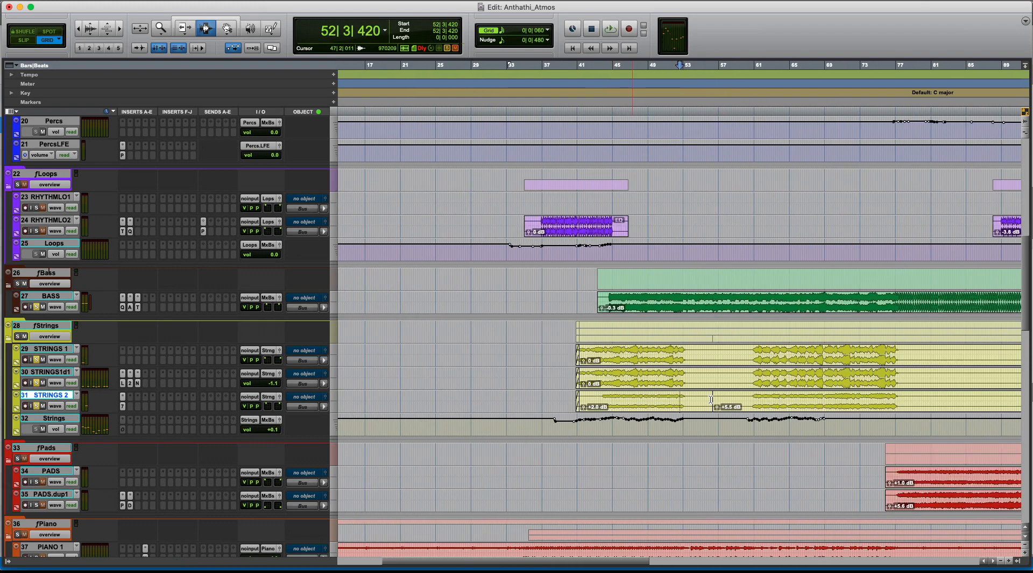
# Clear the strings and bass solos and solo RHODES, locating the start of its clip near bar 35
pyautogui.keyDown('alt'); pyautogui.click(37, 359); pyautogui.keyUp('alt')
pyautogui.scroll(-6, 395, 396)
pyautogui.press('r')
pyautogui.press('r')
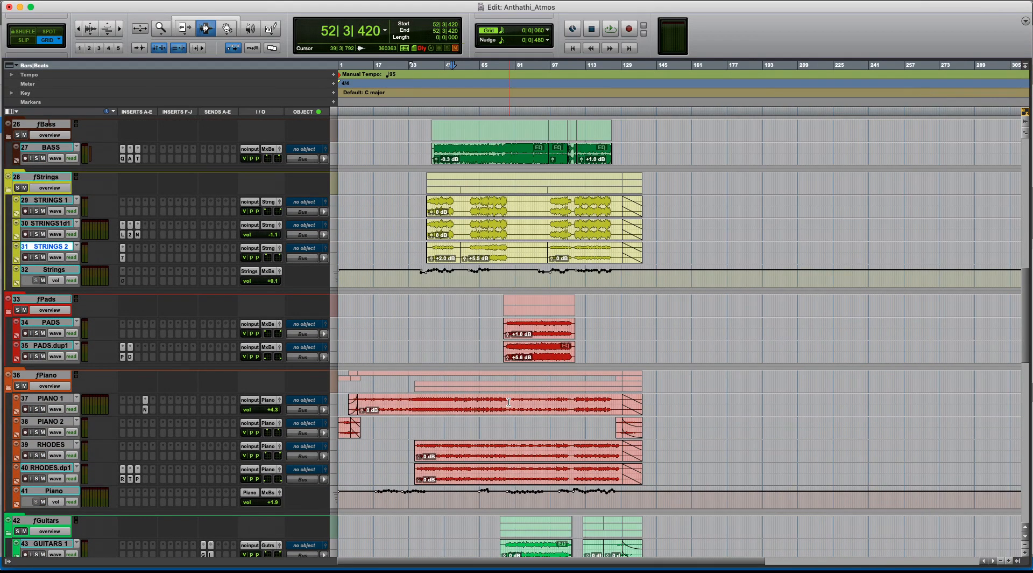
pyautogui.click(459, 458)
pyautogui.press('t')
pyautogui.press('t')
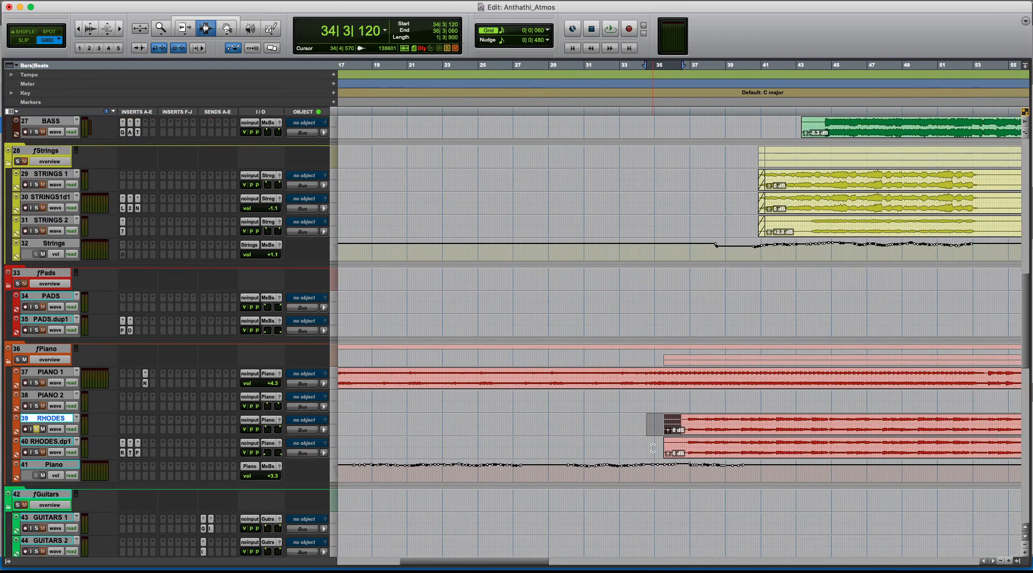
pyautogui.press('r')
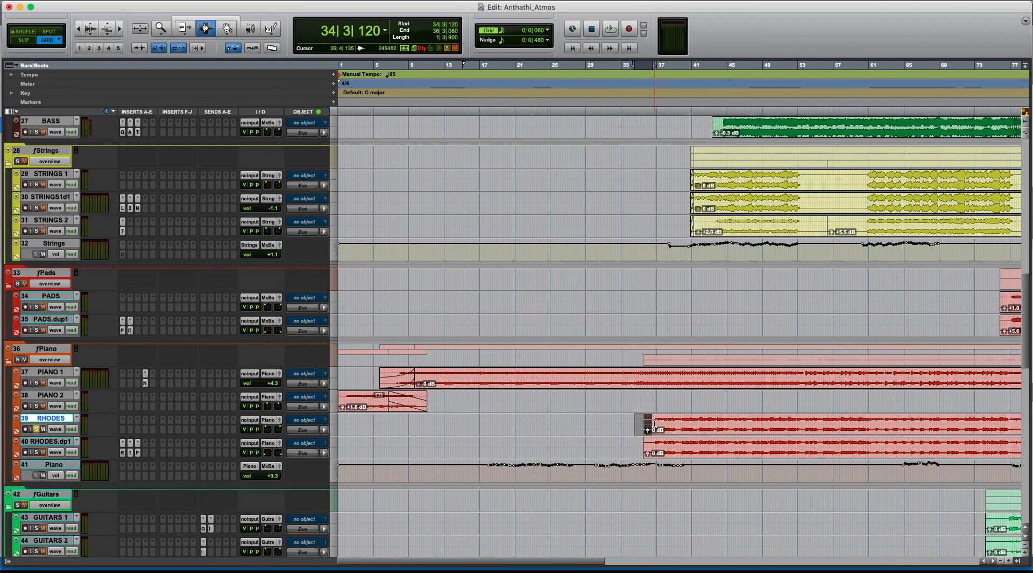
# Play the soloed RHODES track from bar 36 and view its output panner
pyautogui.click(654, 428)
pyautogui.press('space')
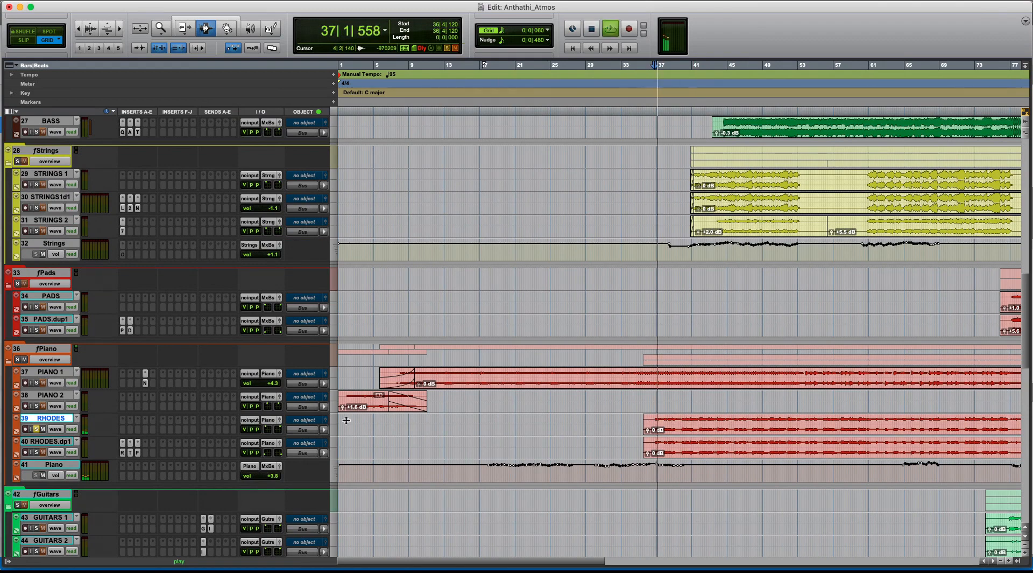
pyautogui.click(281, 419)
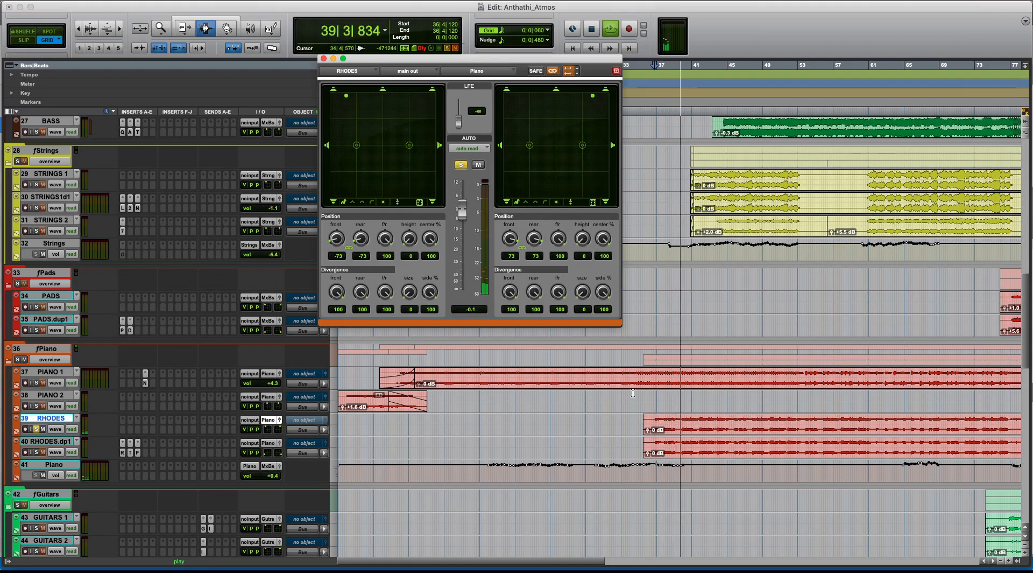
pyautogui.press('space')
# Switch the solo from RHODES to RHODES.dp1 and open that track's ReVibe II reverb insert
pyautogui.click(36, 452)
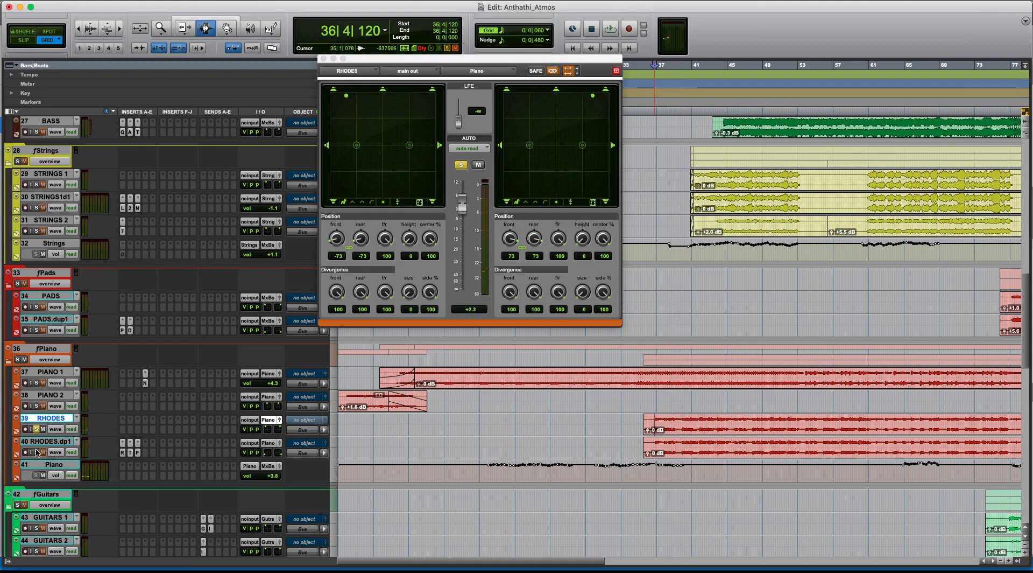
pyautogui.click(36, 429)
pyautogui.click(122, 453)
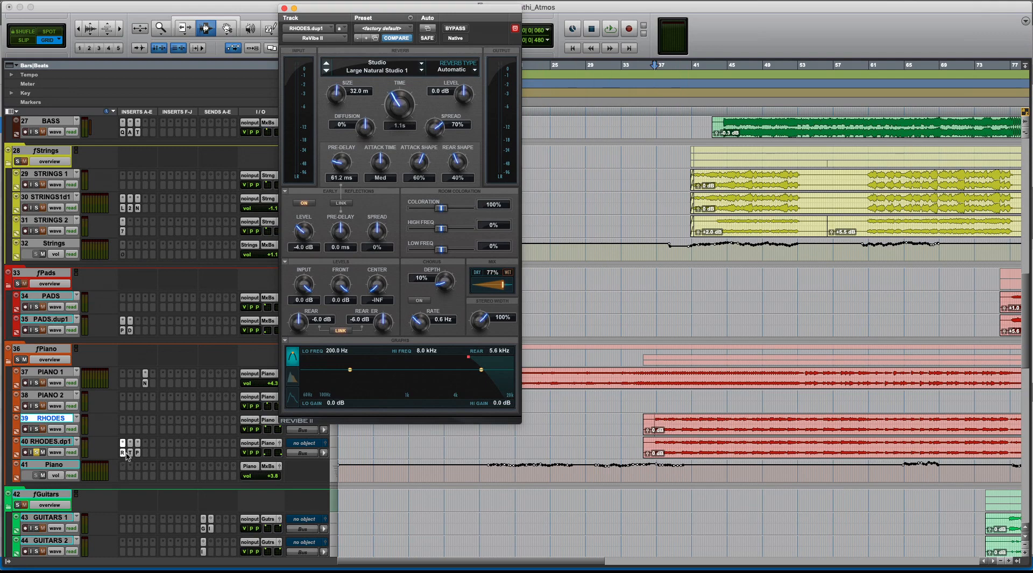
# Open the Tremolator insert on RHODES.dp1 and play the soloed track from near the start of its clip
pyautogui.click(130, 452)
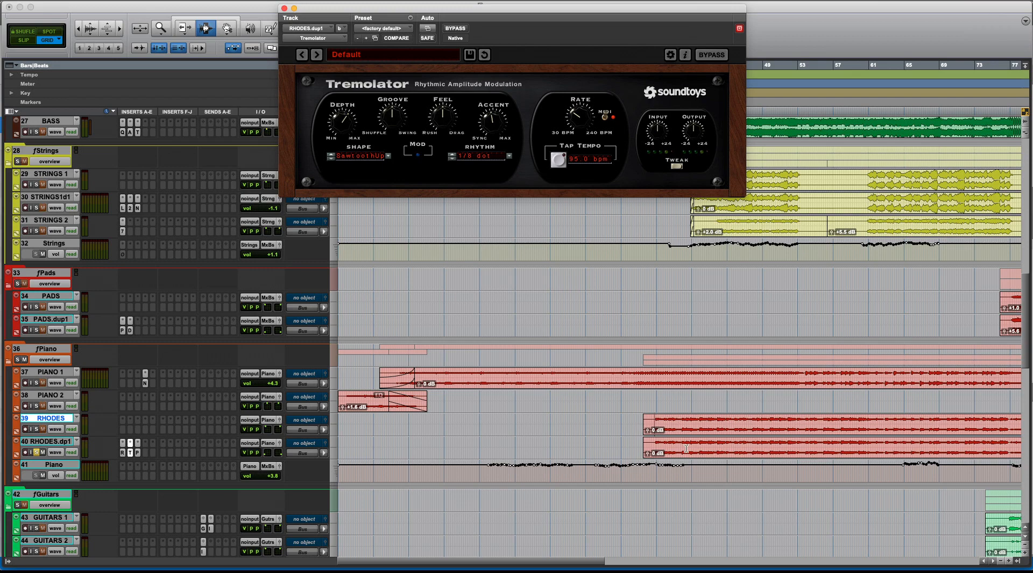
pyautogui.click(655, 446)
pyautogui.press('space')
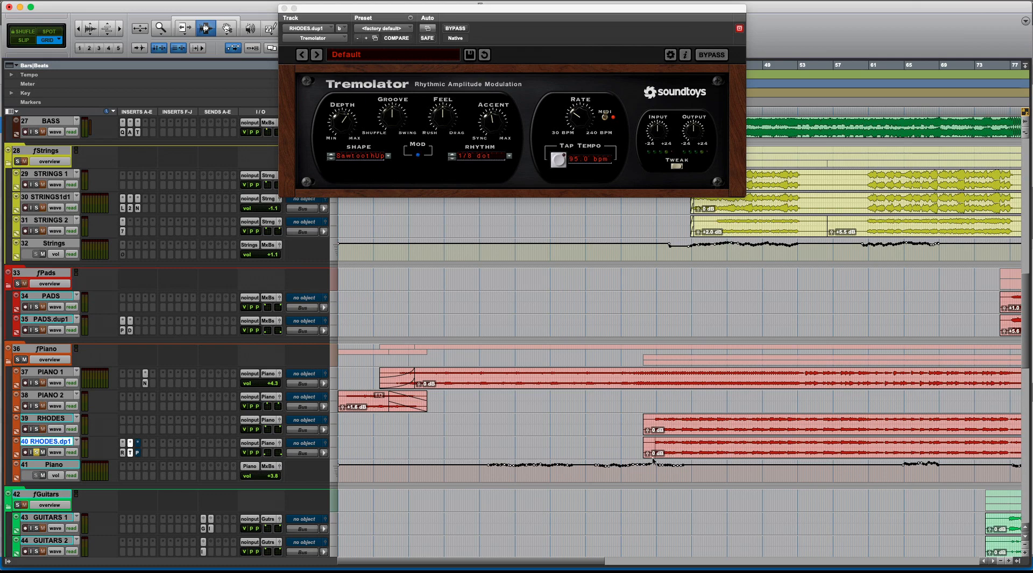
# Reopen the ReVibe II insert on RHODES.dp1 and listen to the soloed track through its reverb
pyautogui.click(123, 452)
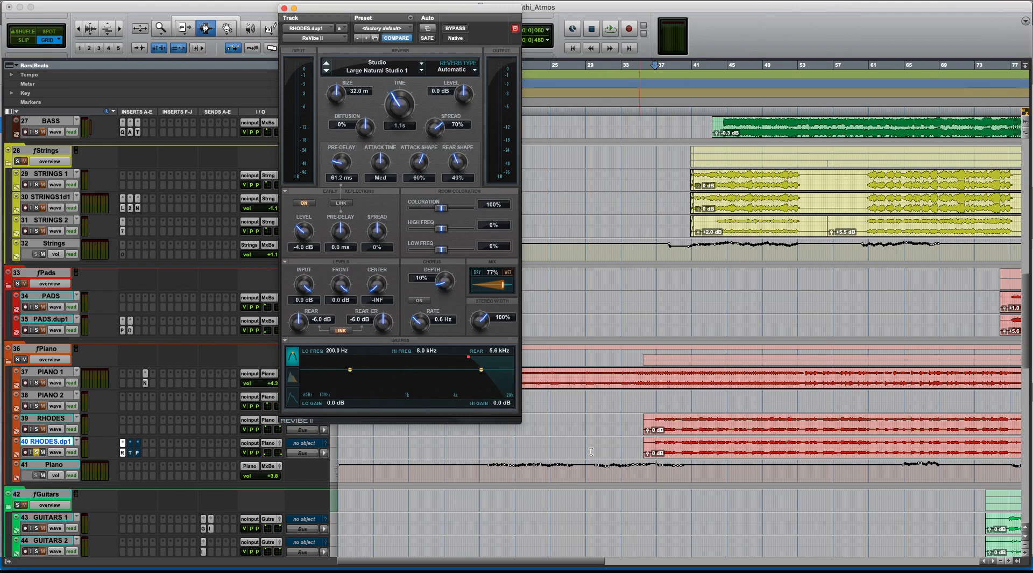
pyautogui.press('space')
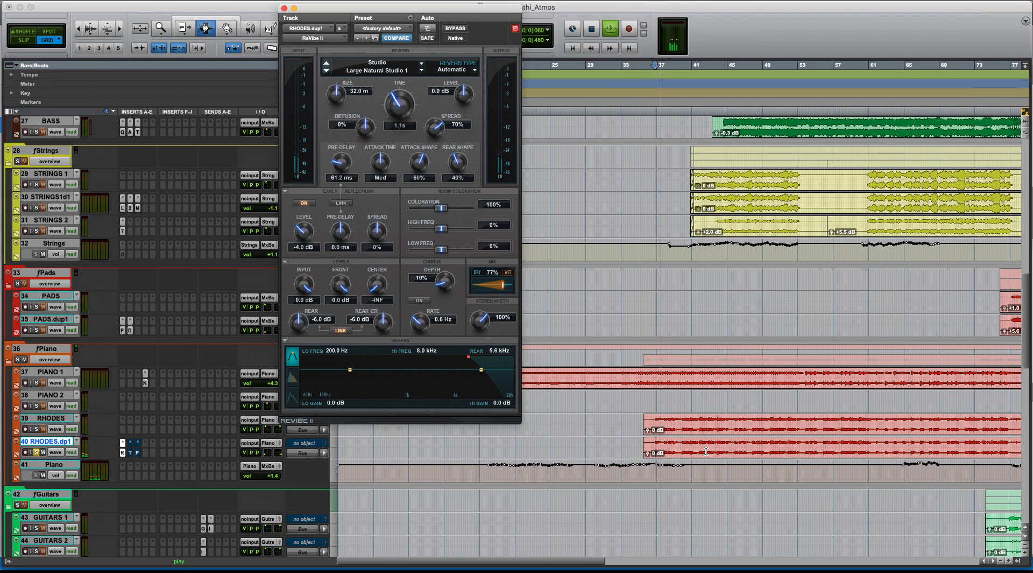
pyautogui.press('space')
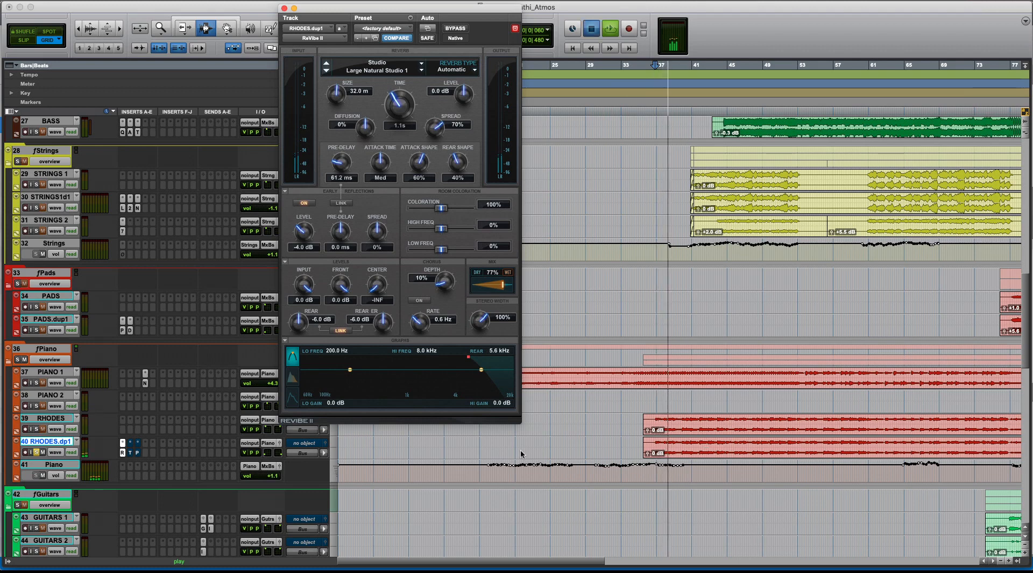
# Open the PanMan insert on RHODES.dp1, take it out of bypass and play the track
pyautogui.click(138, 452)
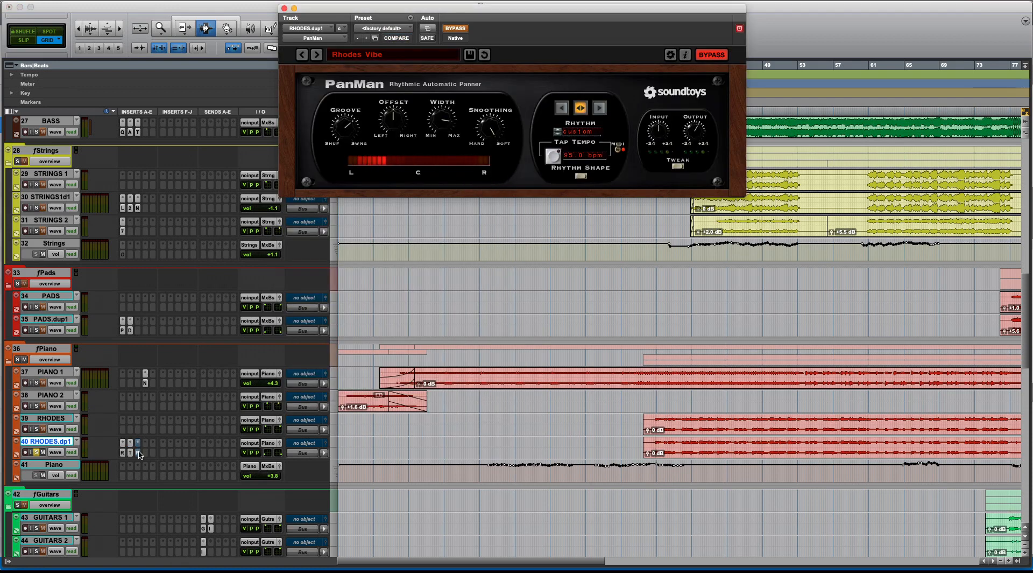
pyautogui.click(455, 28)
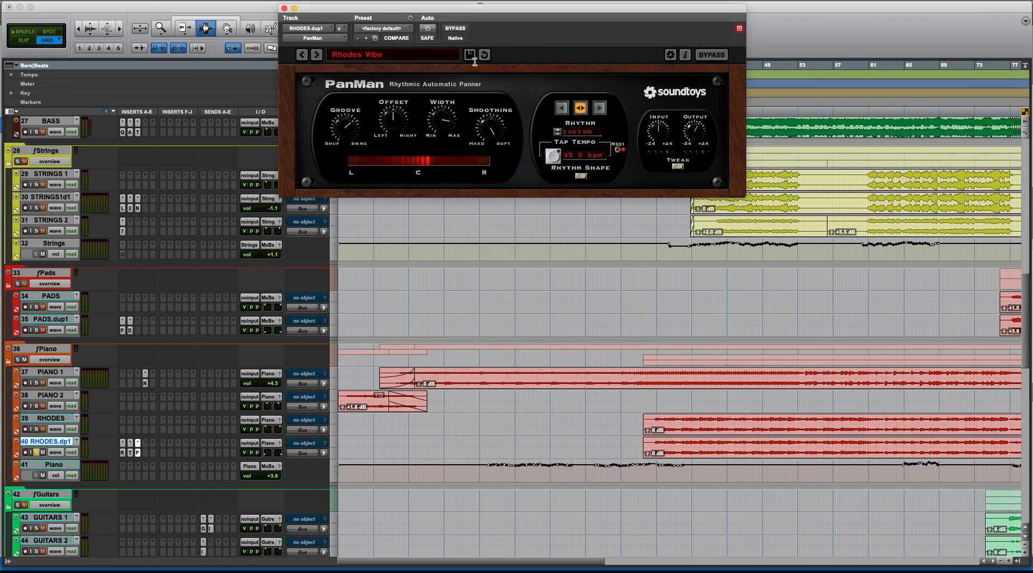
pyautogui.press('space')
# Solo RHODES together with RHODES.dp1, close the plug-in window and audition both tracks from bar 36
pyautogui.click(37, 429)
pyautogui.moveTo(652, 425); pyautogui.dragTo(724, 451)
pyautogui.press('super+w')
pyautogui.click(651, 432)
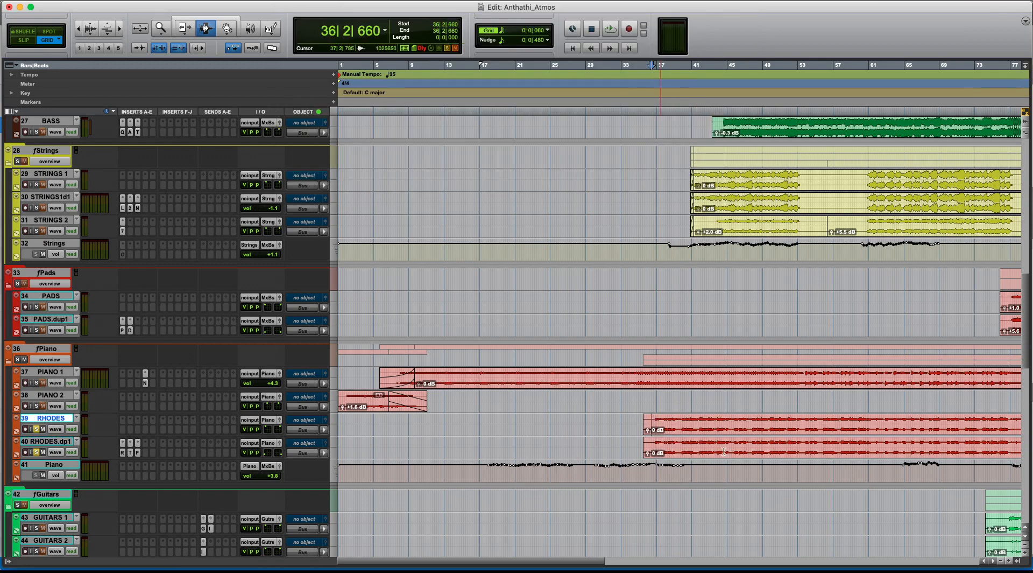
pyautogui.press('space')
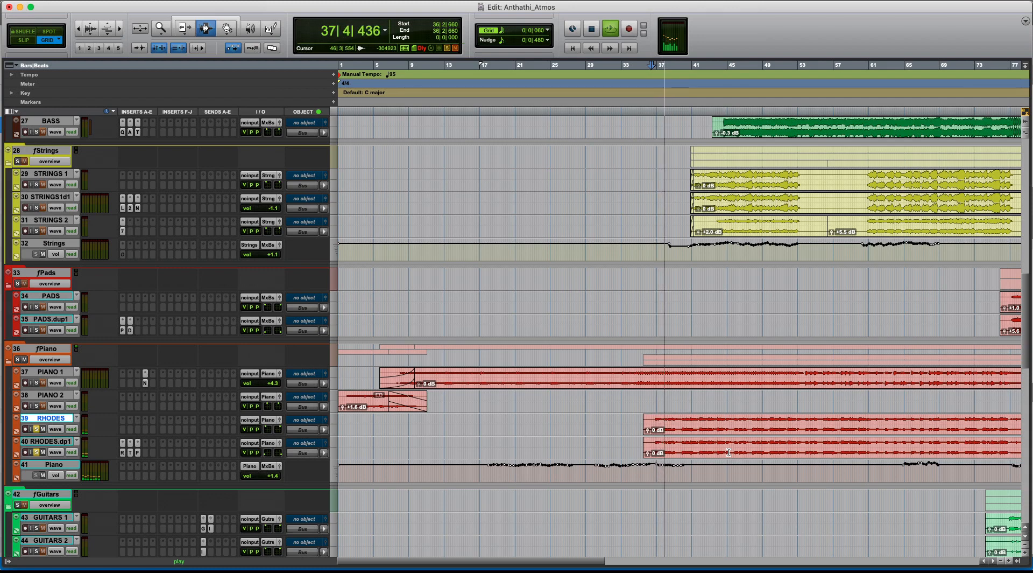
pyautogui.press('space')
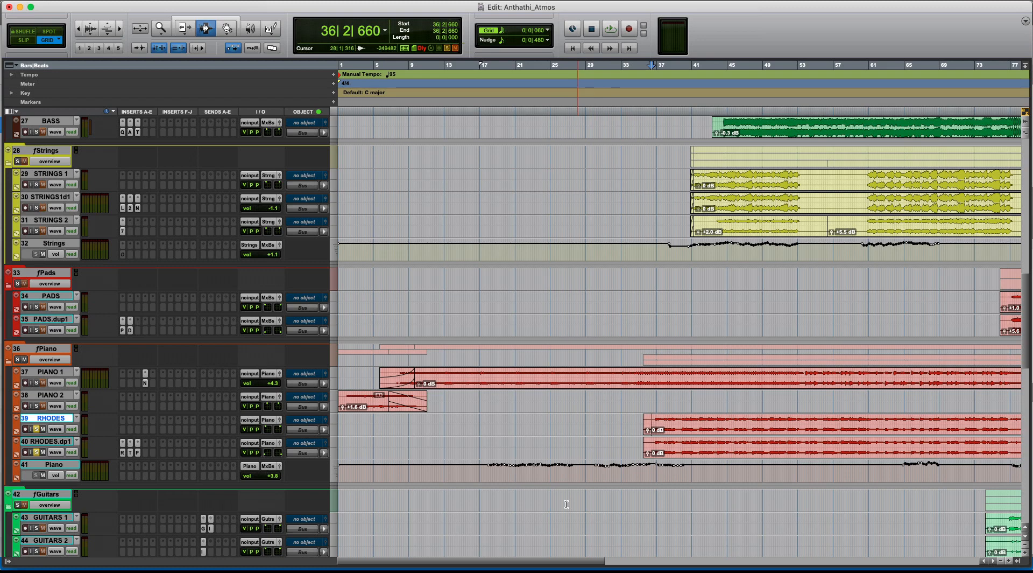
pyautogui.click(653, 426)
pyautogui.scroll(-4, 663, 445)
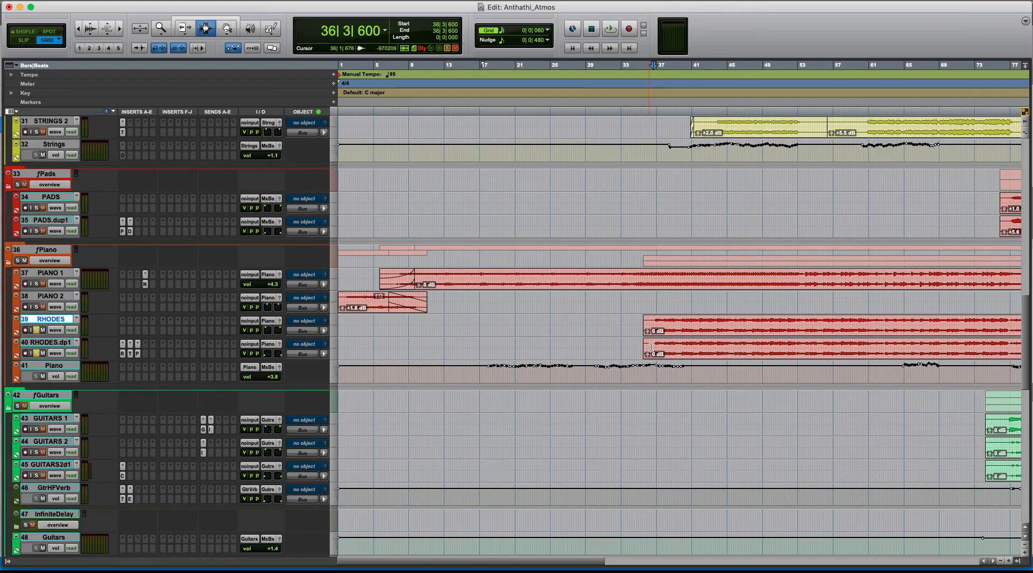
pyautogui.moveTo(651, 347)
pyautogui.mouseDown()
pyautogui.moveTo(677, 351)
pyautogui.moveTo(666, 351)
pyautogui.mouseUp()
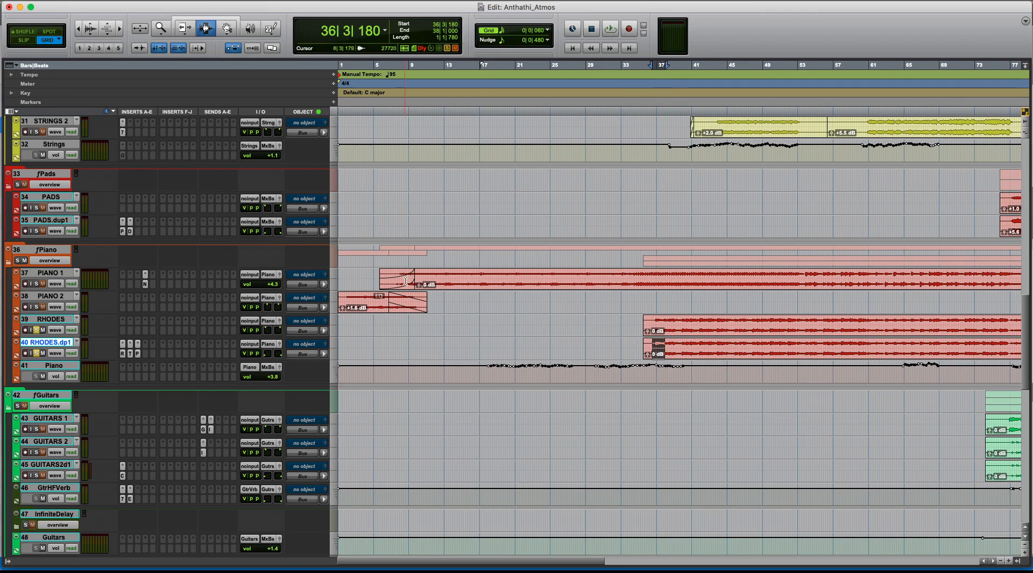
# Add PIANO 1 and PIANO 2 to the solos and audition the transition between their clips from bar 7
pyautogui.moveTo(405, 281); pyautogui.dragTo(427, 281)
pyautogui.click(368, 301)
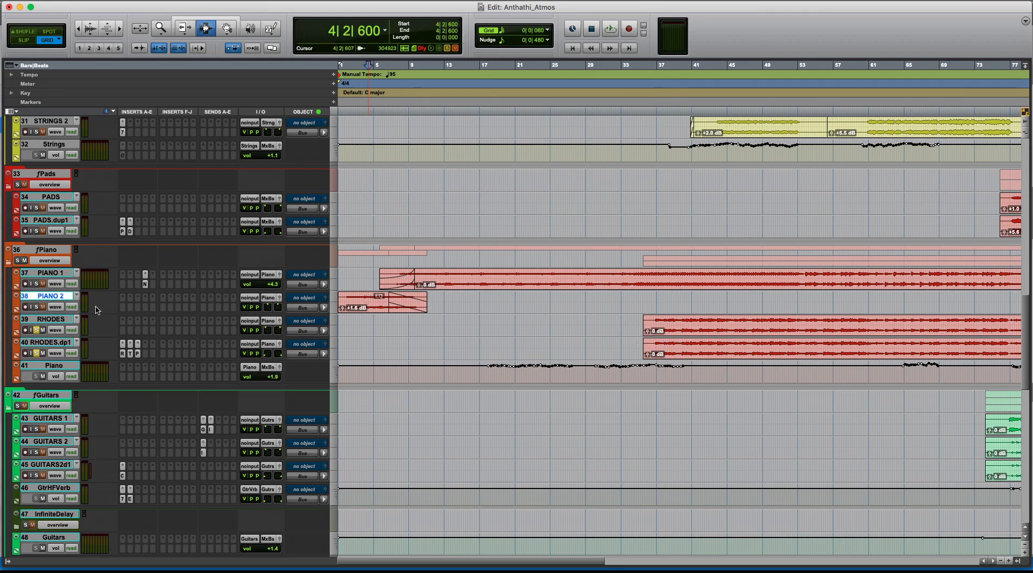
pyautogui.click(37, 307)
pyautogui.click(36, 283)
pyautogui.click(395, 295)
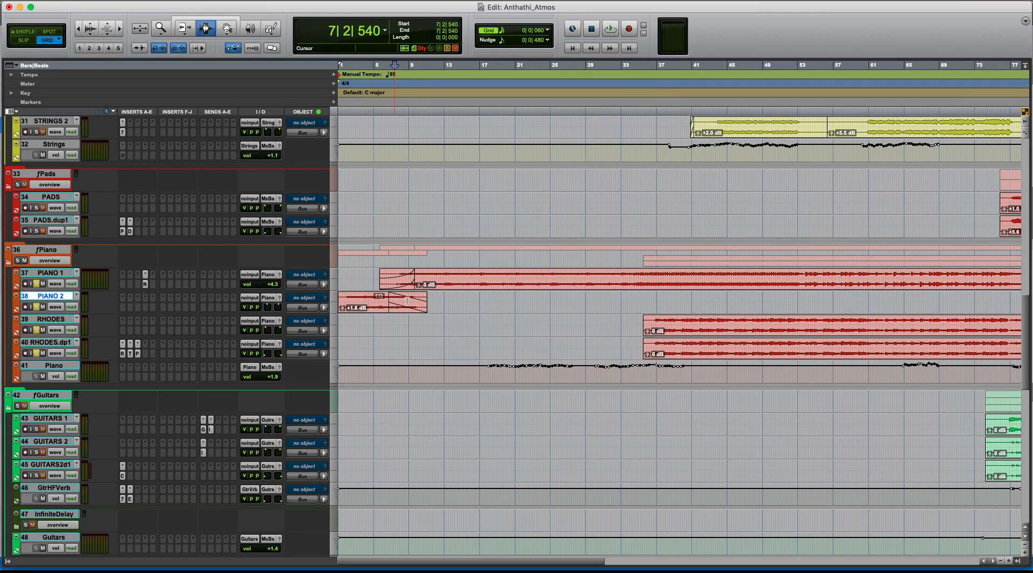
pyautogui.press('space')
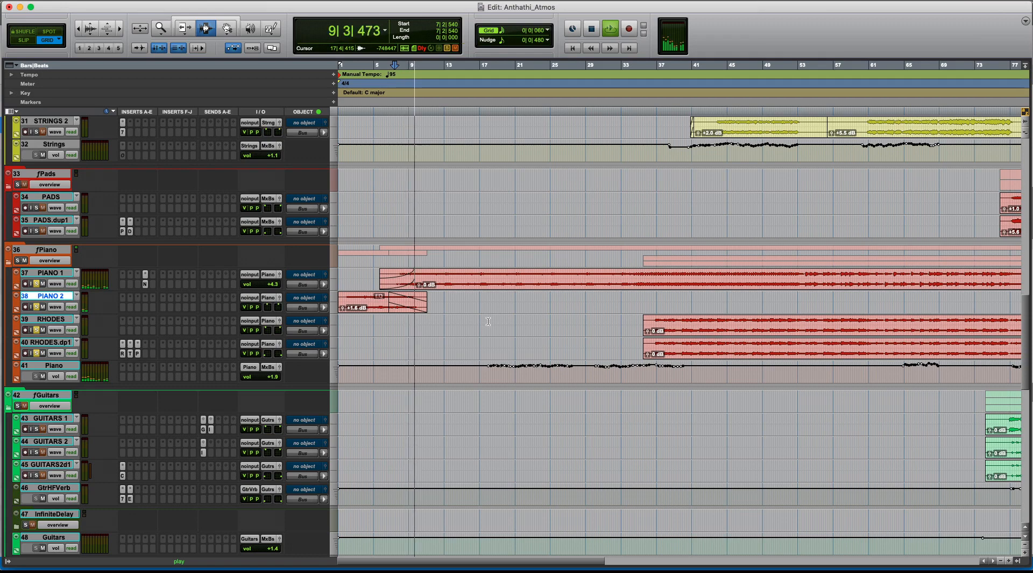
pyautogui.press('space')
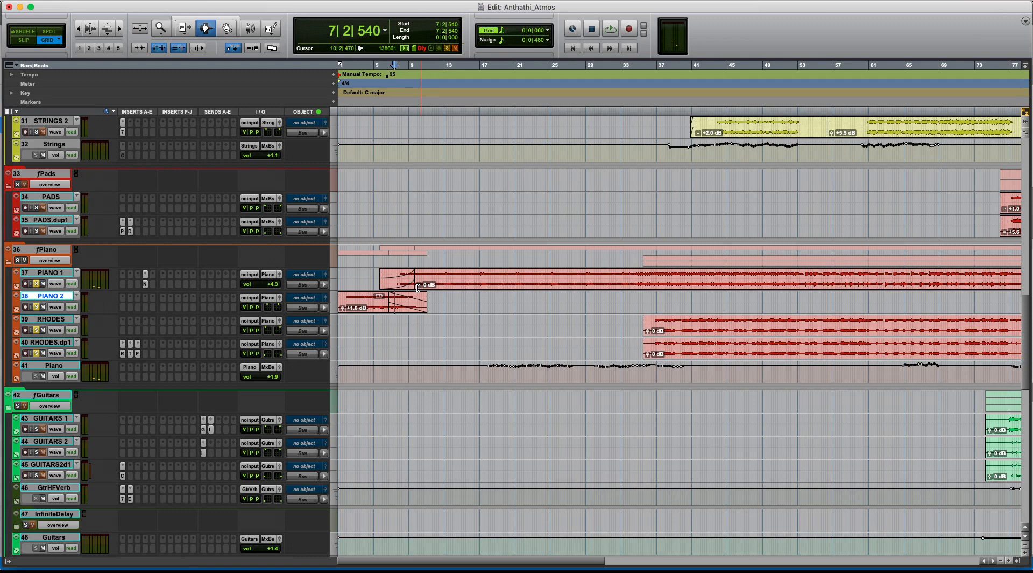
# Play the soloed piano and Rhodes tracks from about bar 37 with the tracks' volume automation displayed
pyautogui.click(652, 340)
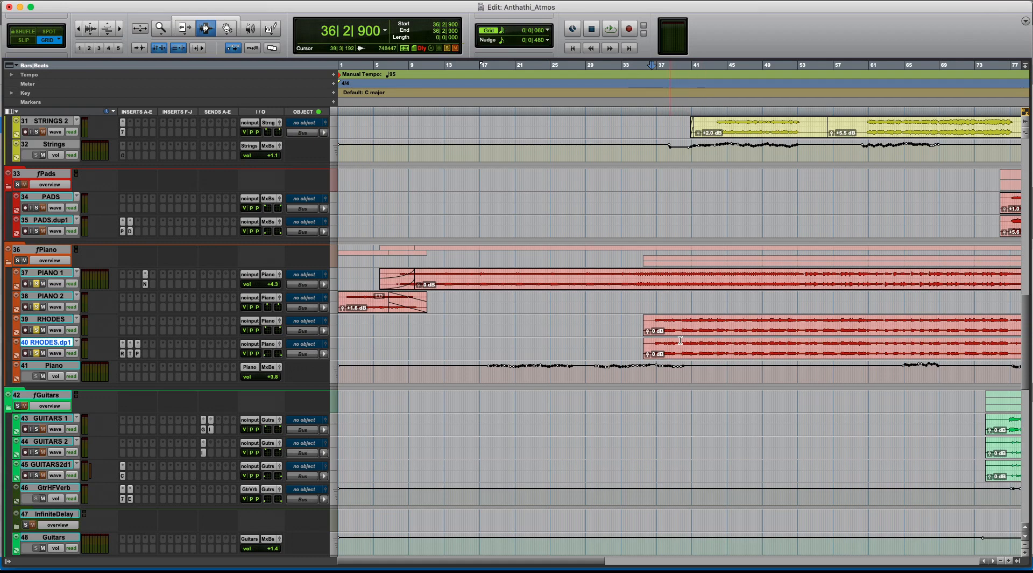
pyautogui.press('space')
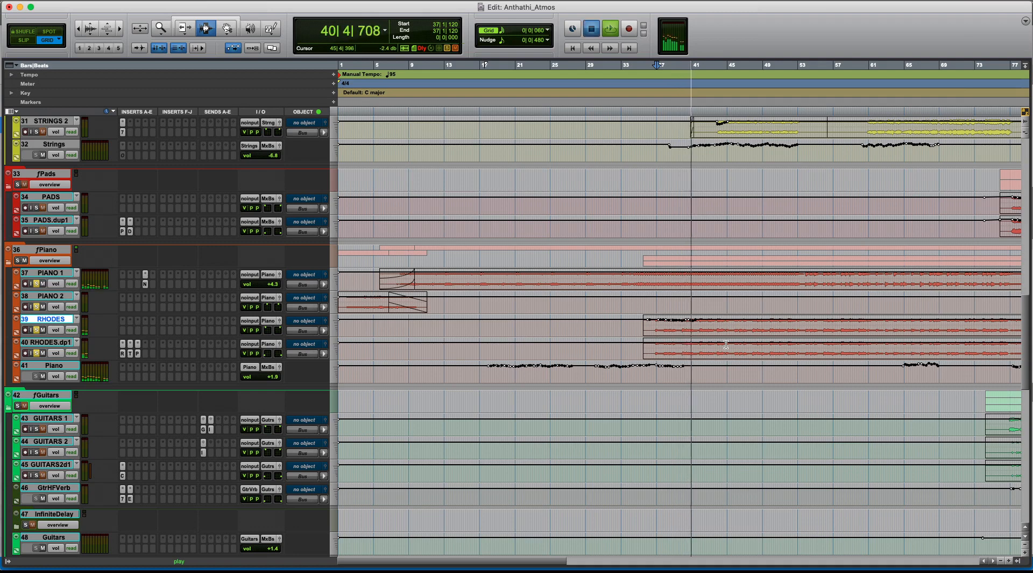
pyautogui.press('space')
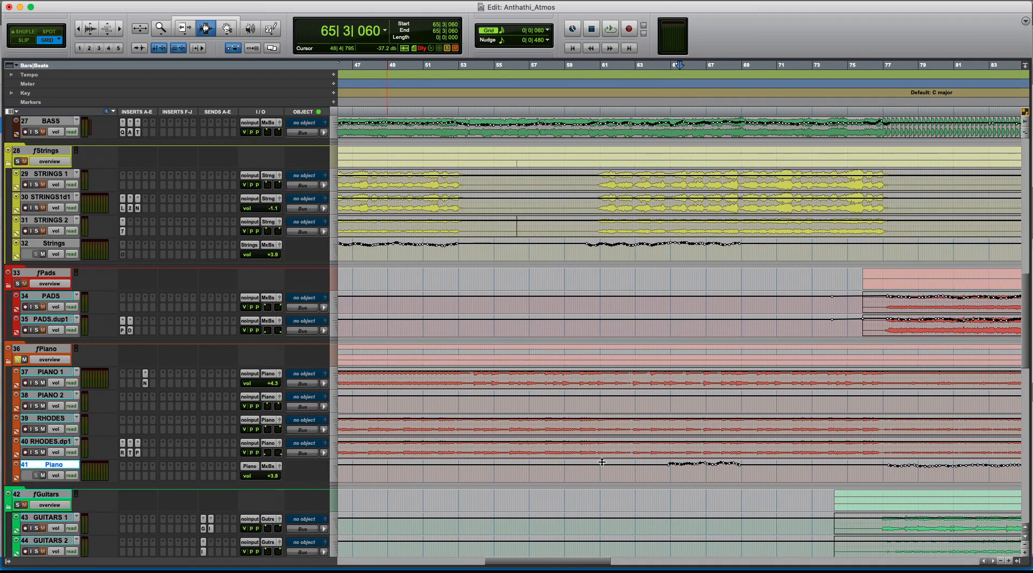
# Solo the Strings and Bass folders together with the Piano folder and start playback at bar 61
pyautogui.scroll(2, 539, 437)
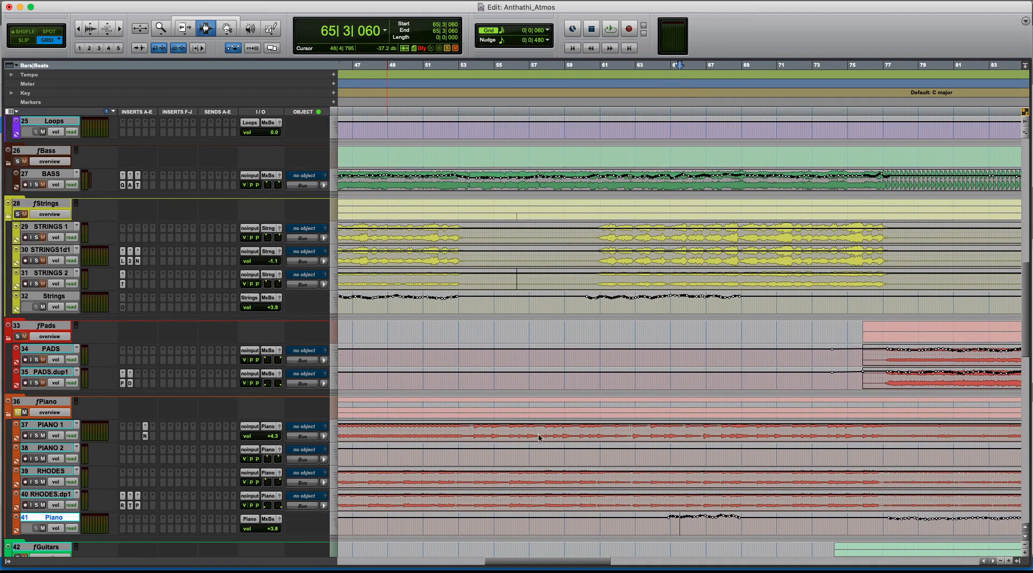
pyautogui.scroll(4, 20, 214)
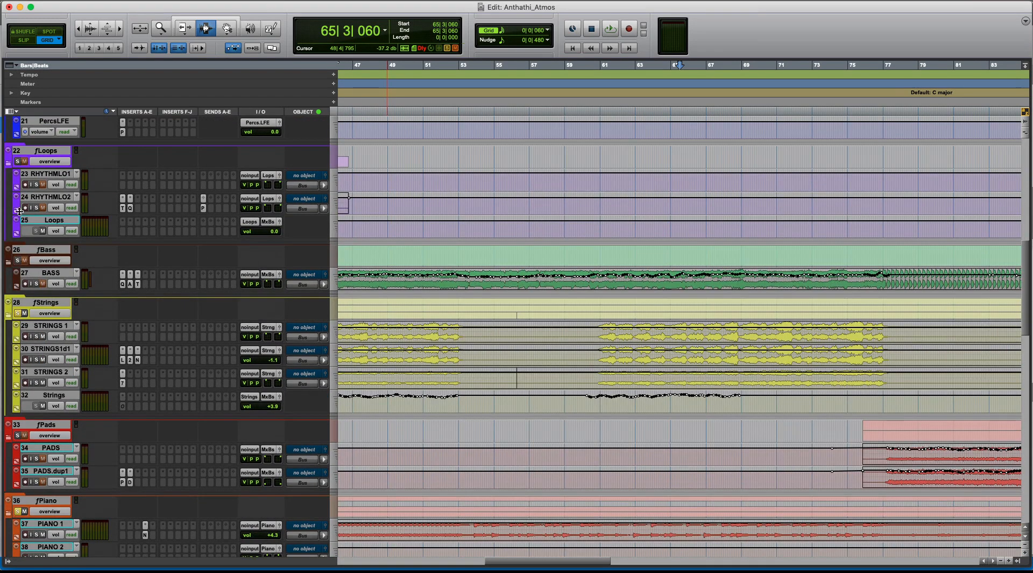
pyautogui.scroll(2, 20, 214)
pyautogui.scroll(-1, 19, 237)
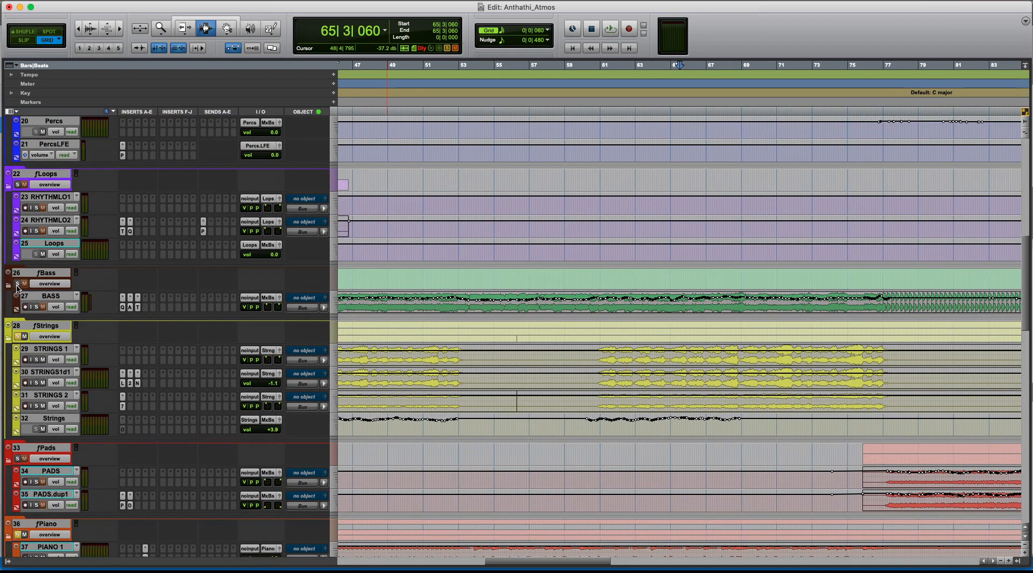
pyautogui.scroll(-6, 17, 287)
pyautogui.click(601, 459)
pyautogui.press('space')
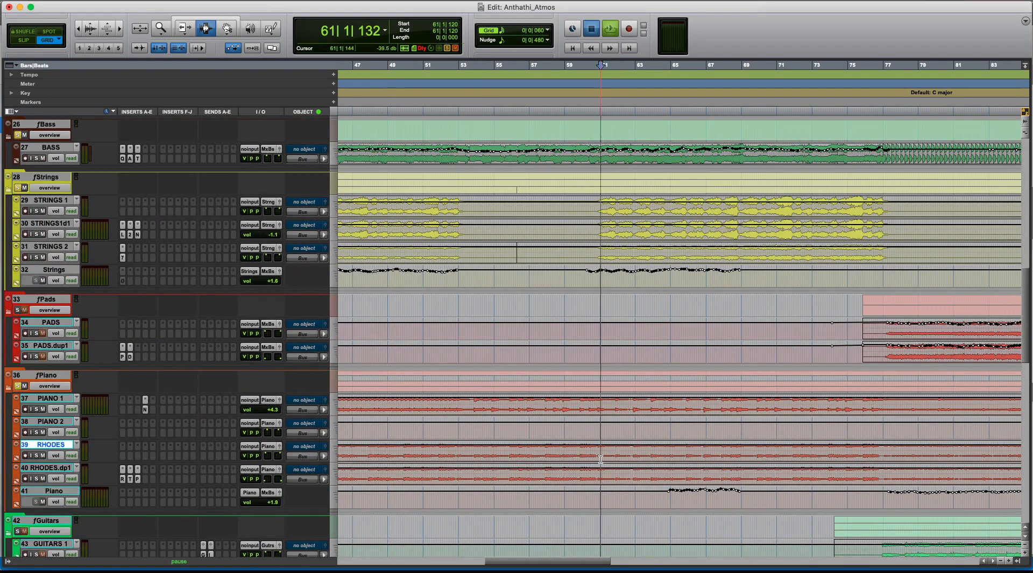
# Follow the soloed playback to about bar 69, examining the volume automation on the Strings and Piano tracks, and stop
pyautogui.press('r')
pyautogui.click(710, 458)
pyautogui.press('t')
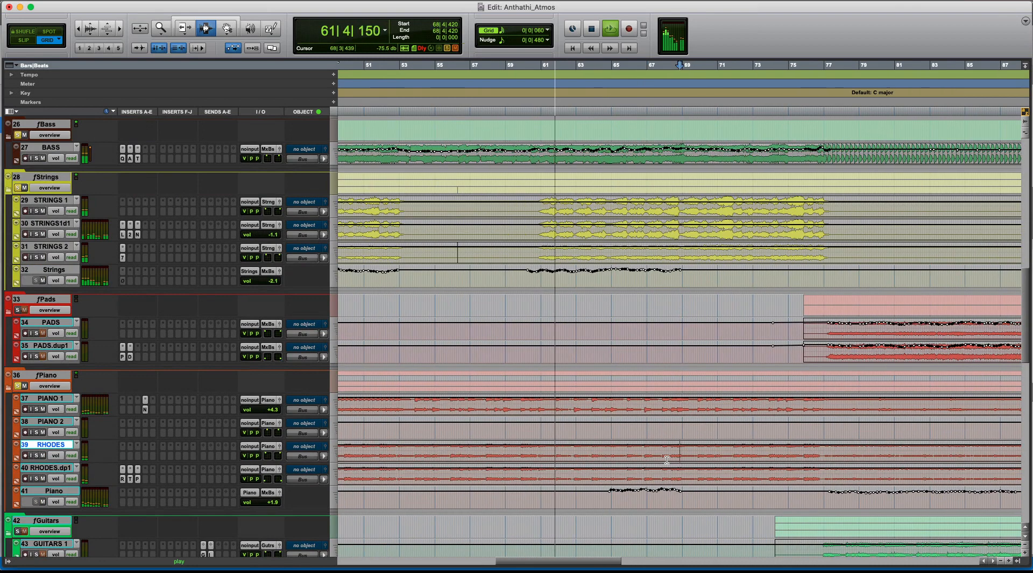
pyautogui.press('t')
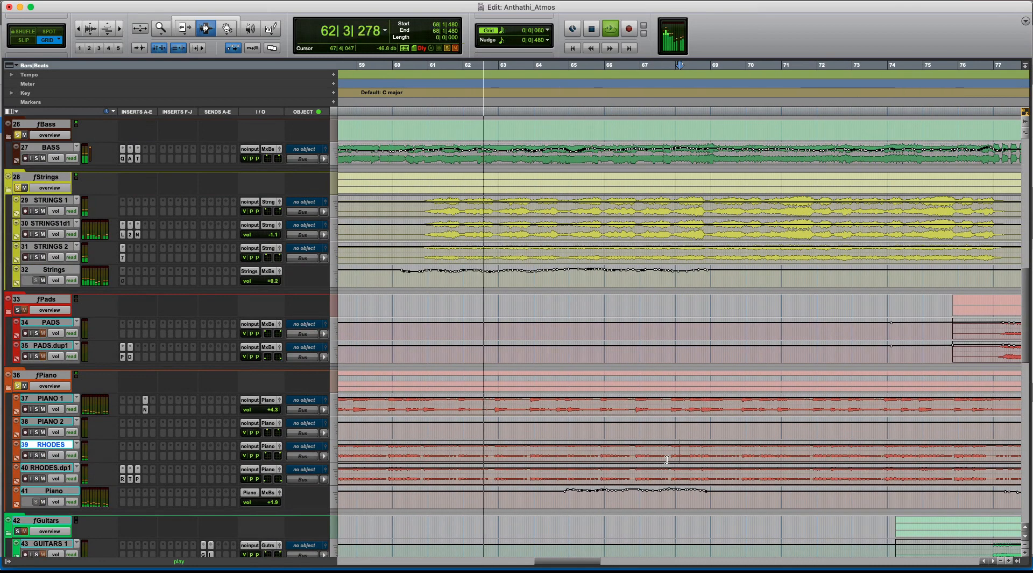
pyautogui.press('r')
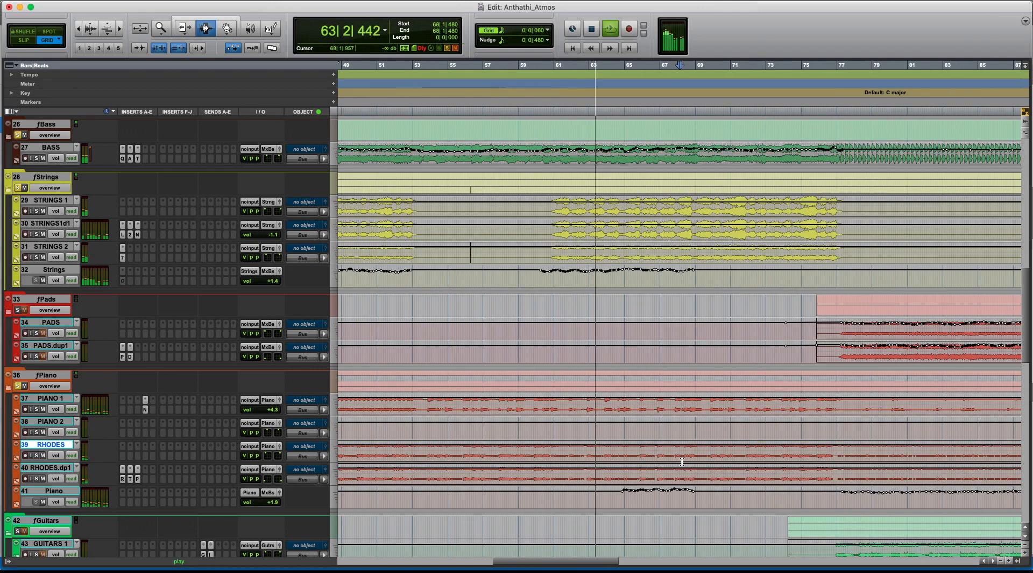
pyautogui.press('t')
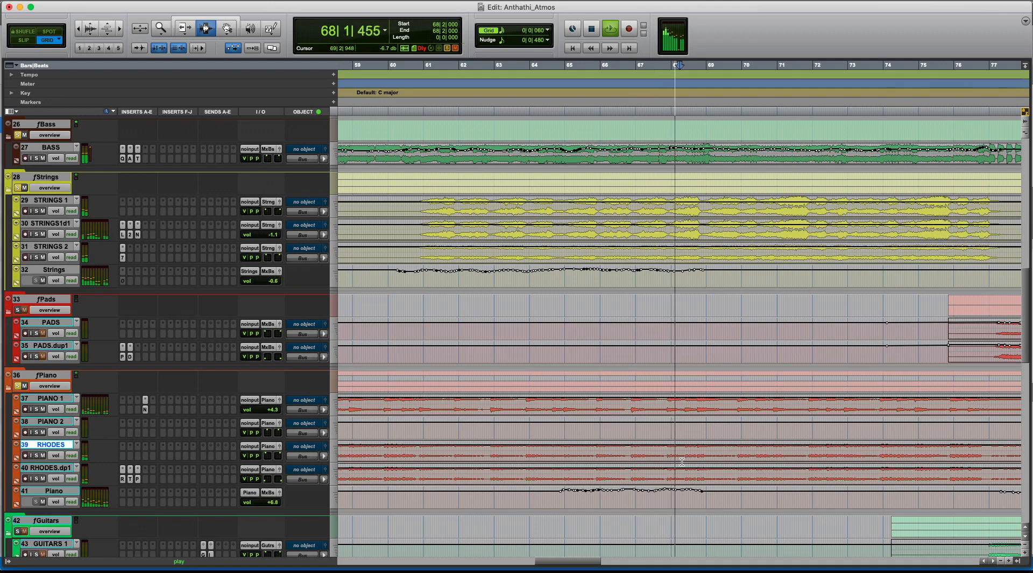
pyautogui.click(720, 476)
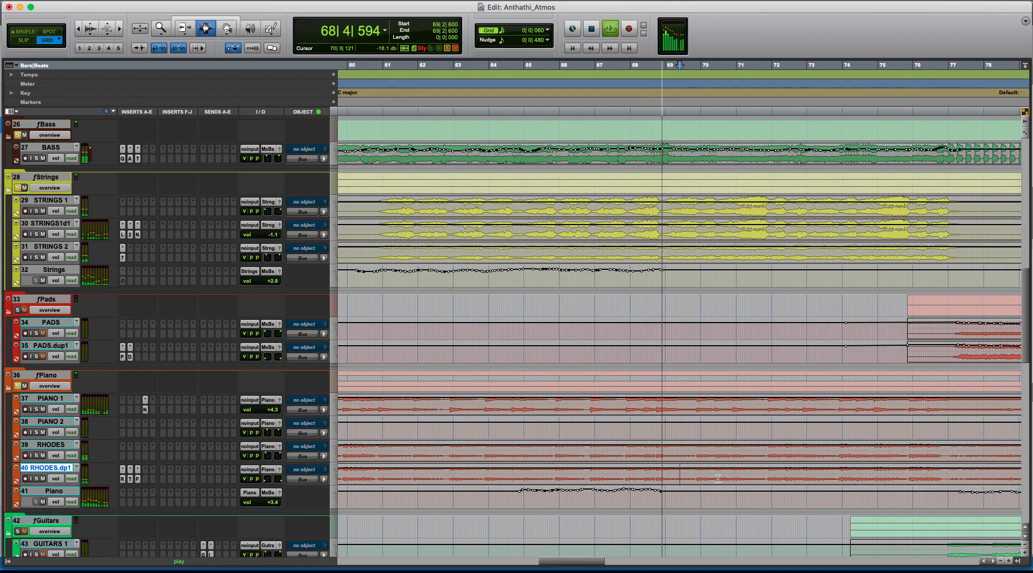
pyautogui.press('super+bracketleft')
pyautogui.press('space')
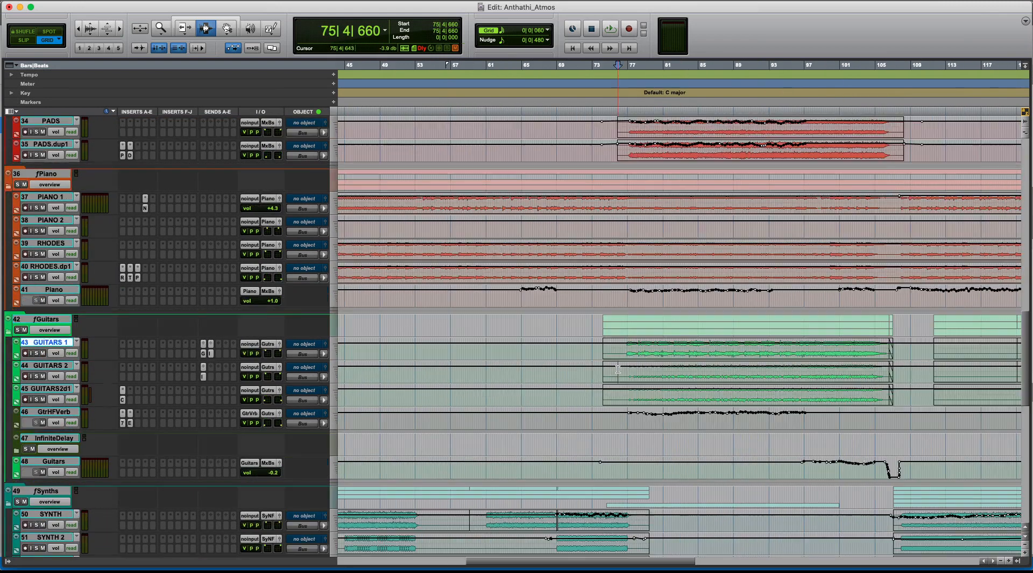
# Find where the guitar parts enter near bar 76, solo GUITARS 1 and play it from there
pyautogui.press(';')
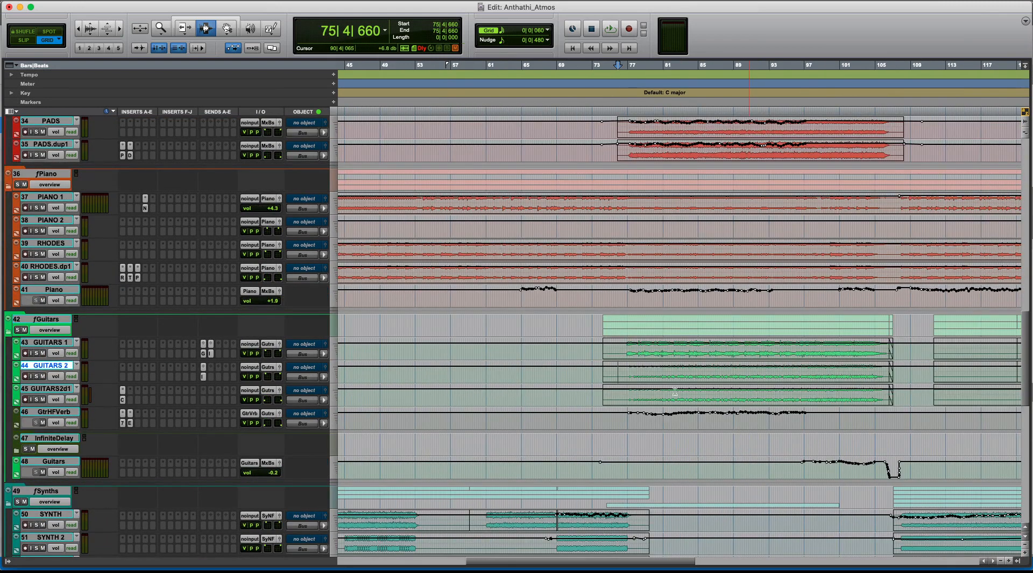
pyautogui.click(718, 409)
pyautogui.press('t')
pyautogui.scroll(-4, 657, 410)
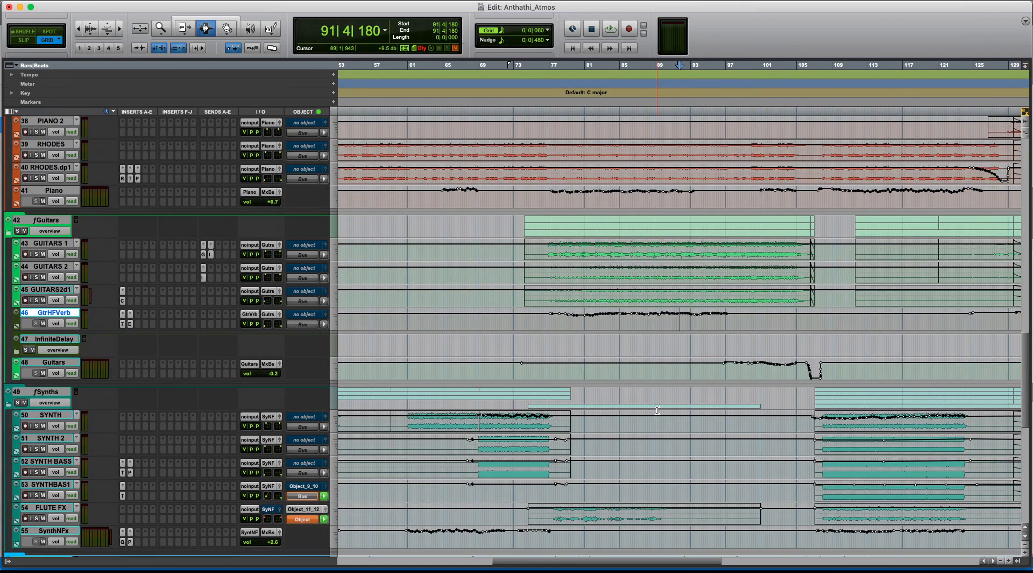
pyautogui.scroll(3, 657, 410)
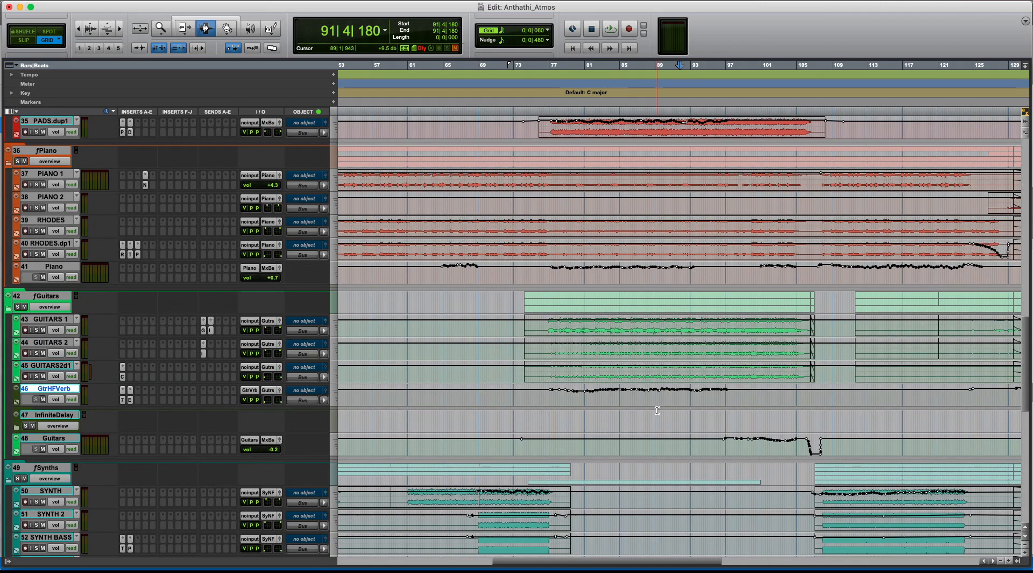
pyautogui.click(552, 377)
pyautogui.click(580, 376)
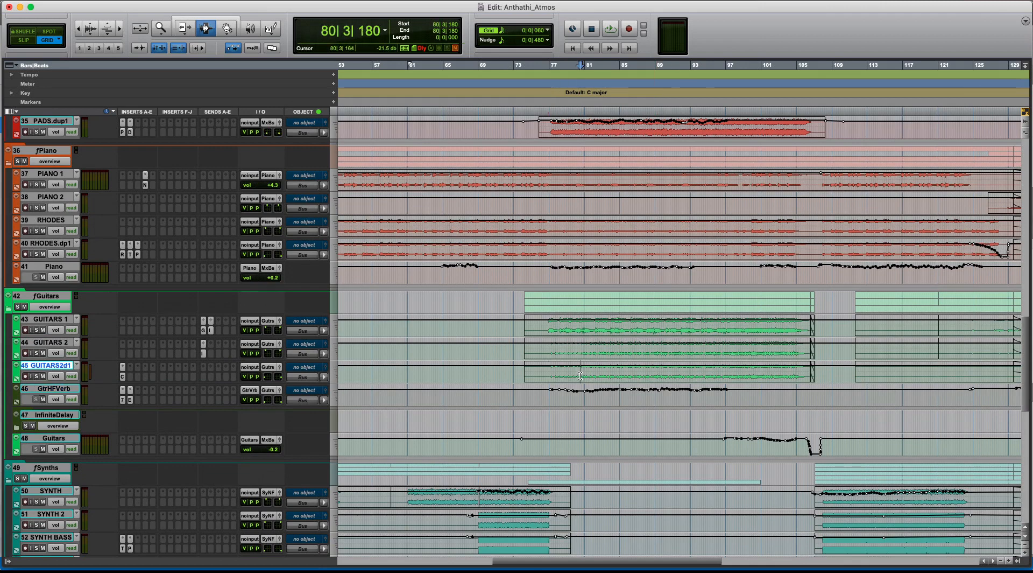
pyautogui.press('t')
pyautogui.click(556, 353)
pyautogui.click(552, 331)
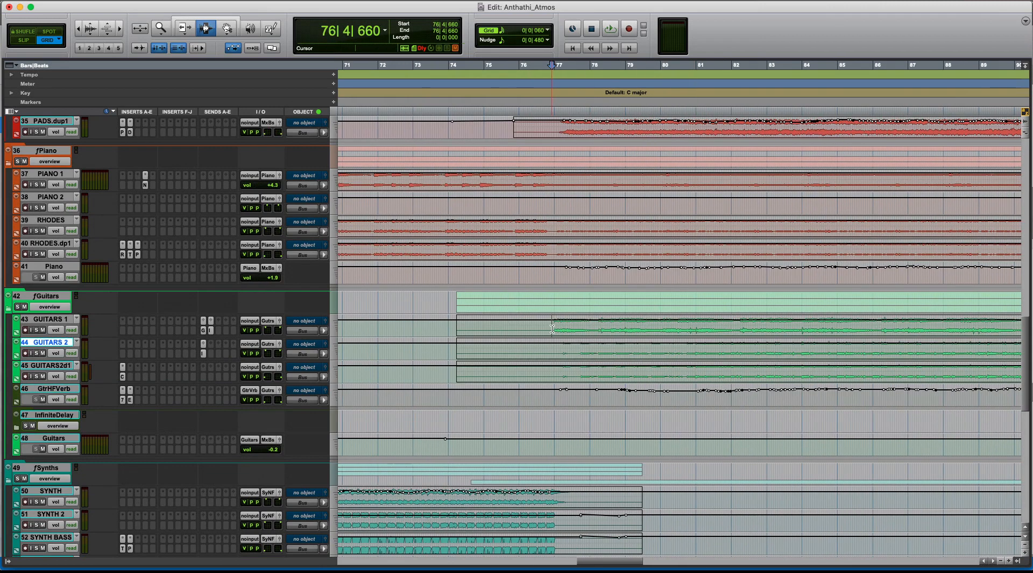
pyautogui.click(36, 330)
pyautogui.press('space')
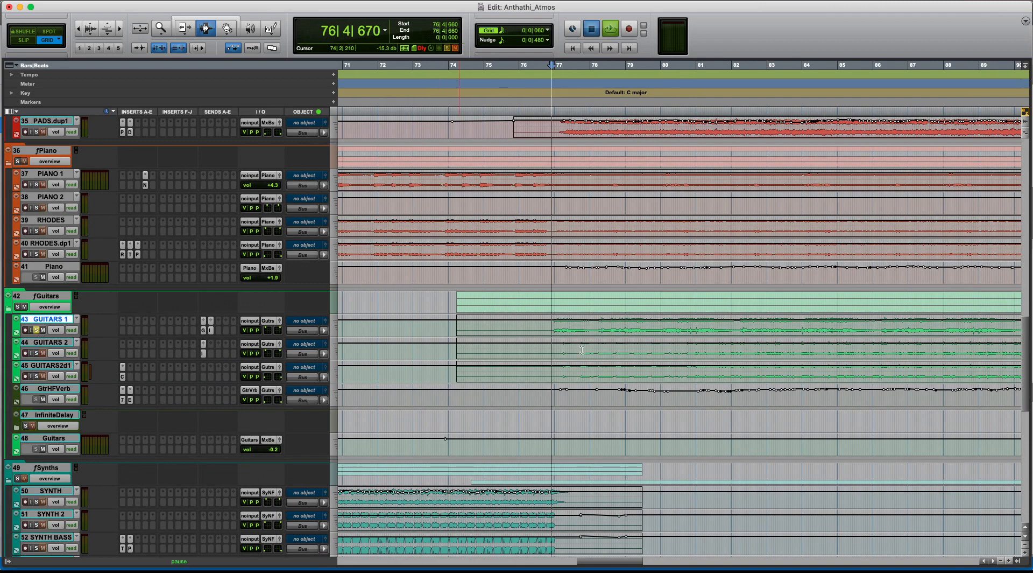
# Stop the GUITARS 1 playback and expand the InfiniteDelay folder to show its delay tracks
pyautogui.press('r')
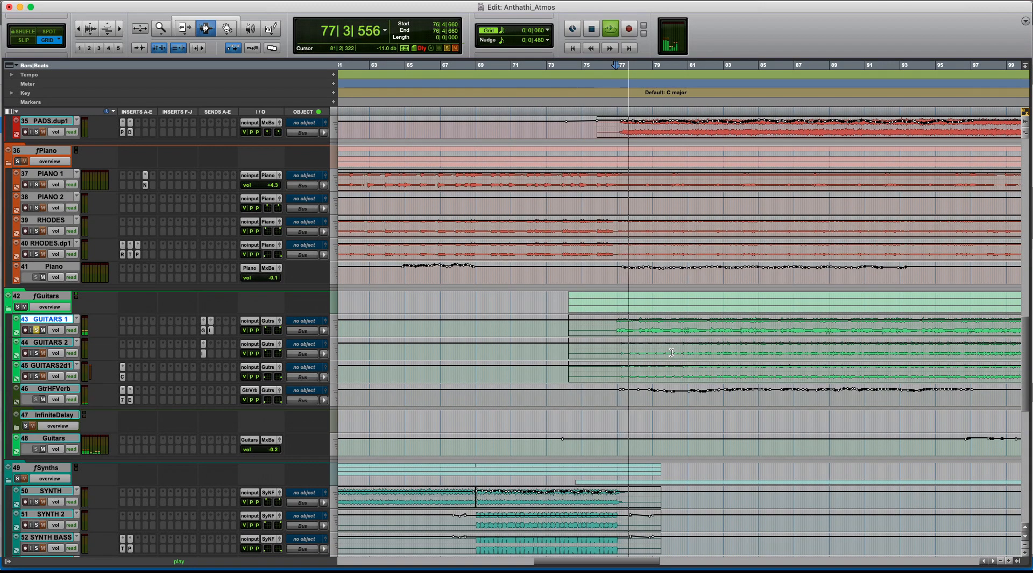
pyautogui.press('space')
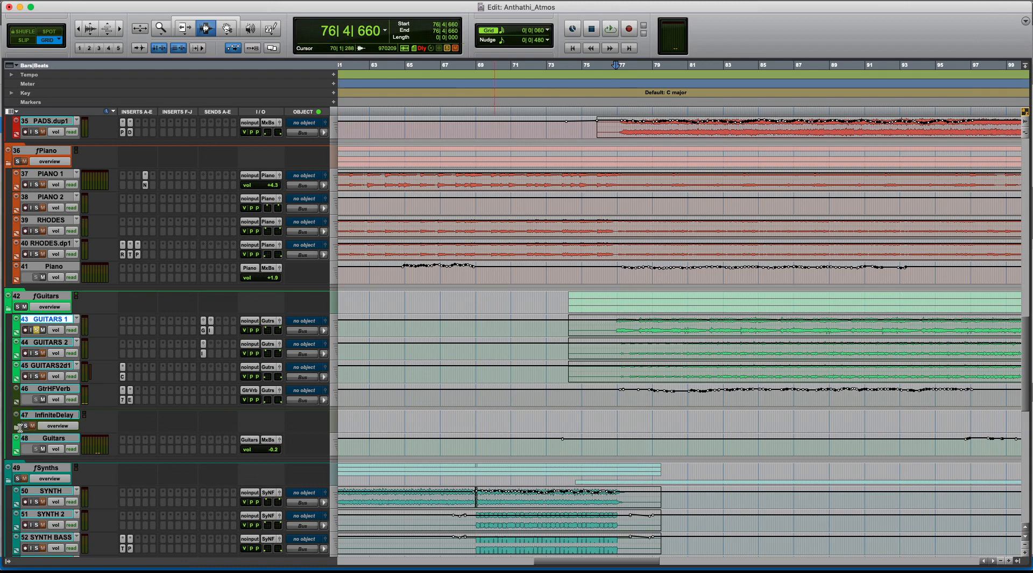
pyautogui.click(17, 428)
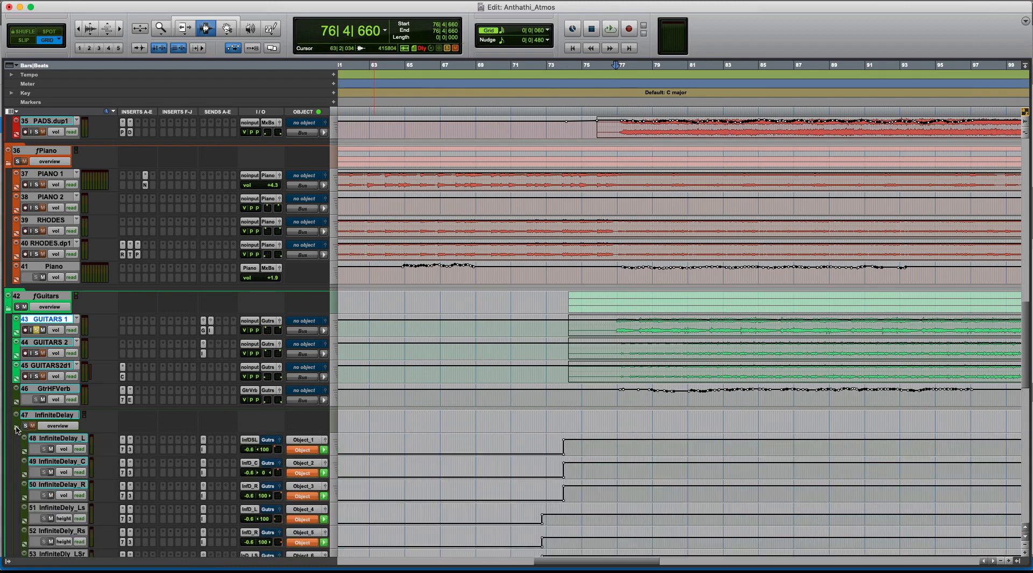
pyautogui.scroll(-2, 16, 428)
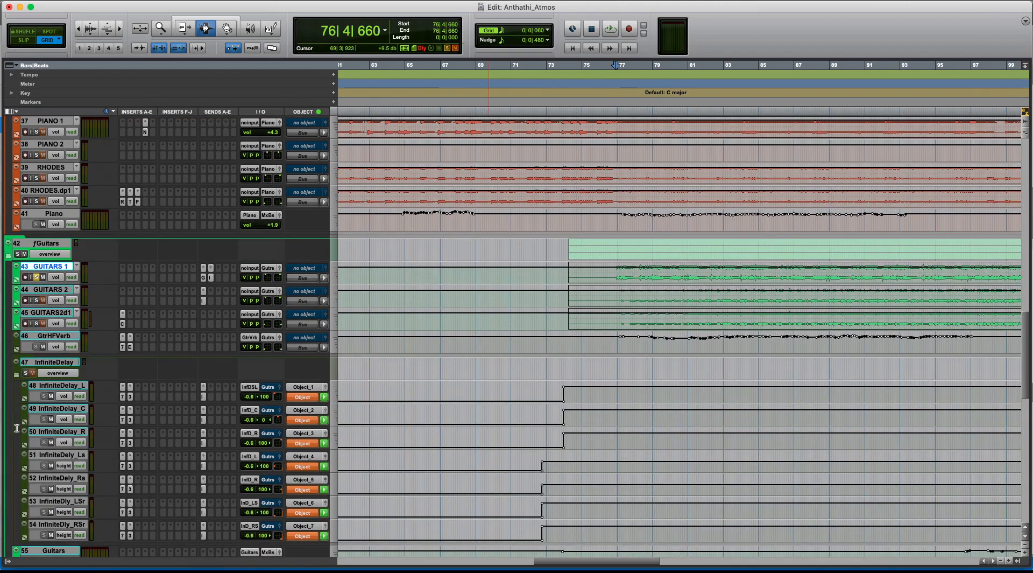
# Open the GUITARS 1 send to InfiniteDelay_Rs and show its send level automation on the track around bar 79
pyautogui.click(210, 277)
pyautogui.keyDown('ctrl'); pyautogui.keyDown('super'); pyautogui.click(333, 244); pyautogui.keyUp('super'); pyautogui.keyUp('ctrl')
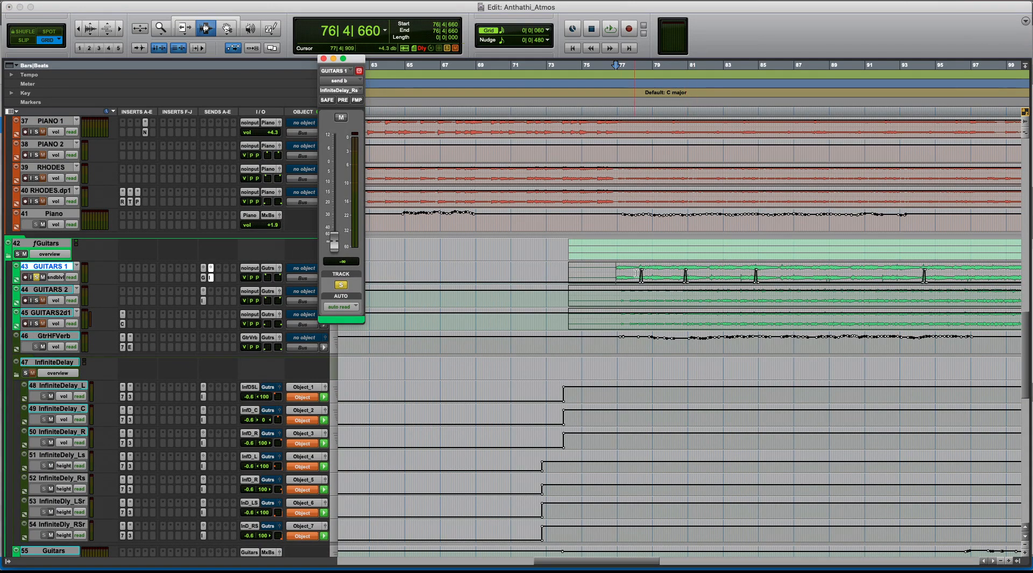
pyautogui.click(663, 276)
pyautogui.press('super+bracketright')
pyautogui.press('super+bracketright')
pyautogui.press('super+bracketright')
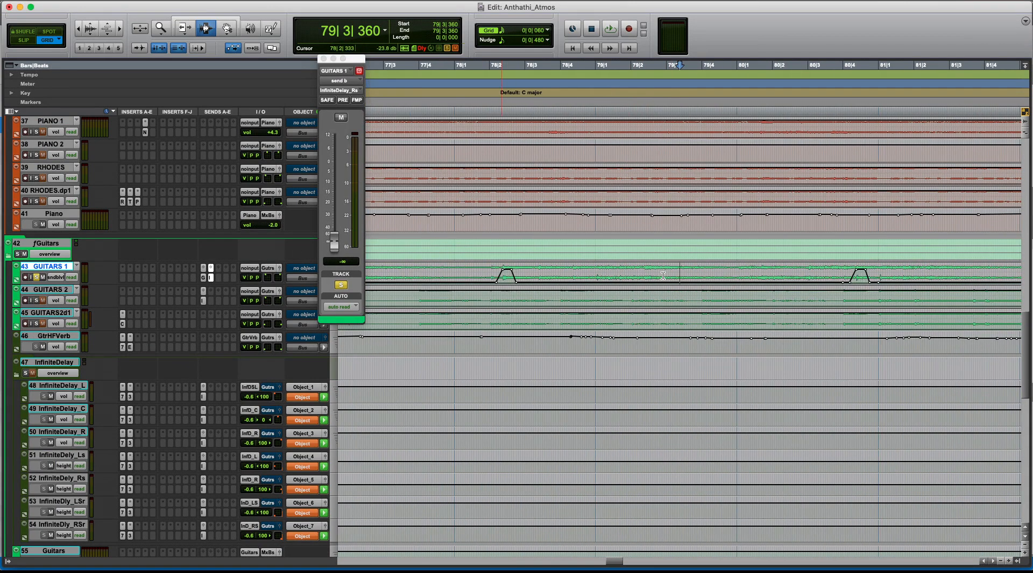
pyautogui.press('super+bracketleft')
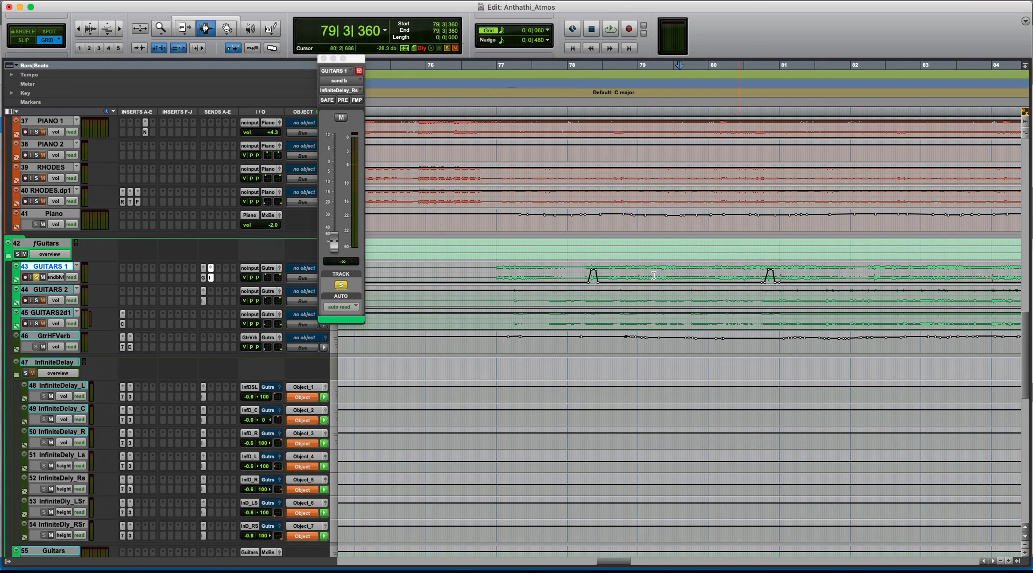
# Play the soloed GUITARS 1 from just before bar 77 through its first delay throw and stop
pyautogui.click(496, 276)
pyautogui.press('space')
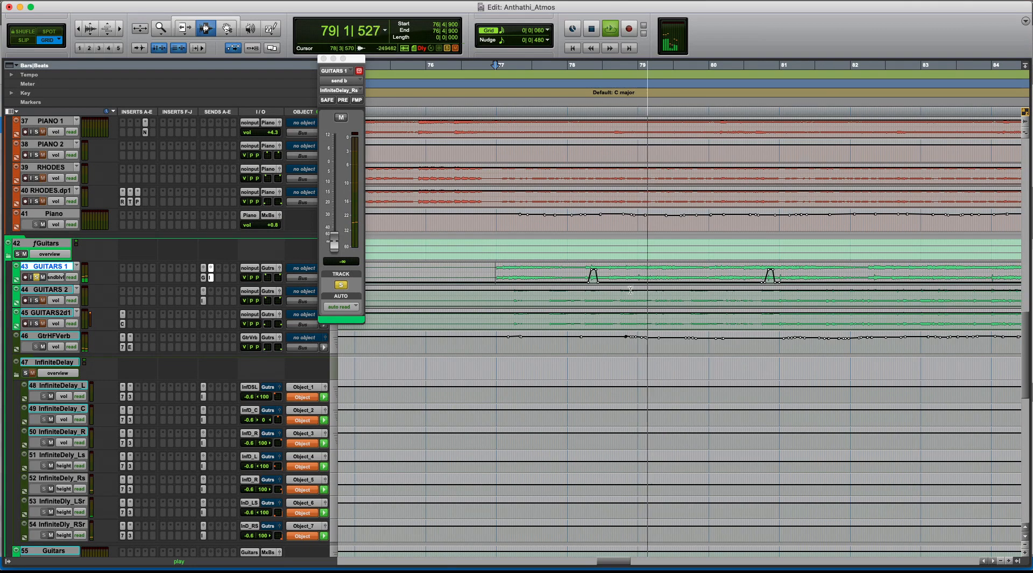
pyautogui.press('super+bracketleft')
pyautogui.press('space')
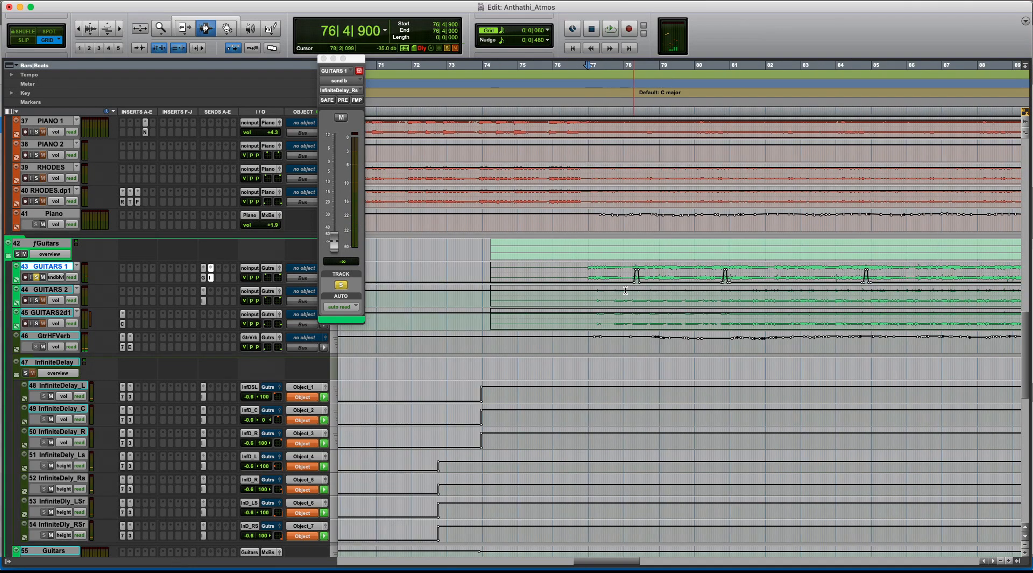
# Review the GUITARS 1 send to GtrVerb and the EchoBoy insert on GtrHFVerb, and reopen the InfiniteDelay_Rs send
pyautogui.click(204, 277)
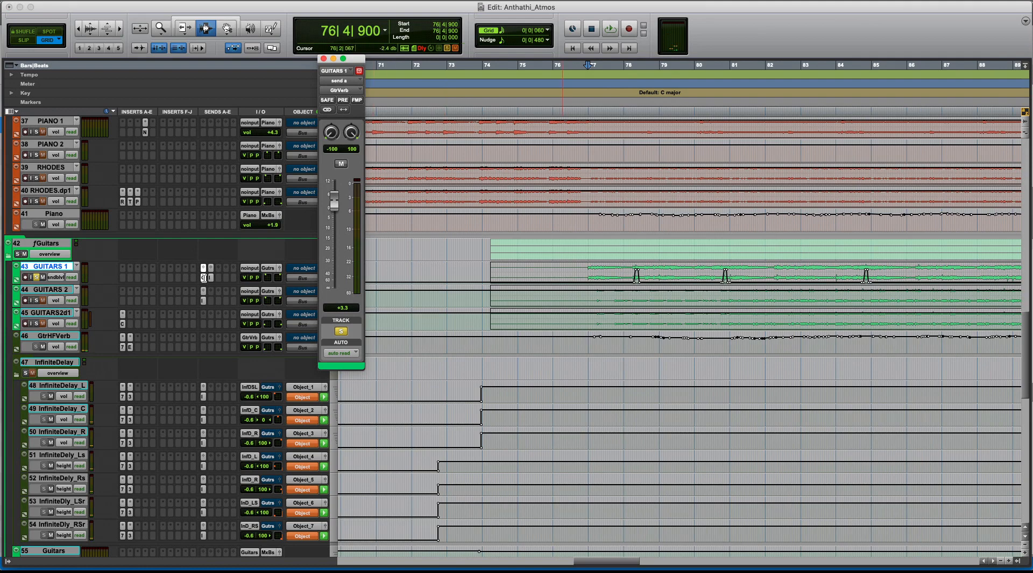
pyautogui.click(124, 347)
pyautogui.click(124, 347)
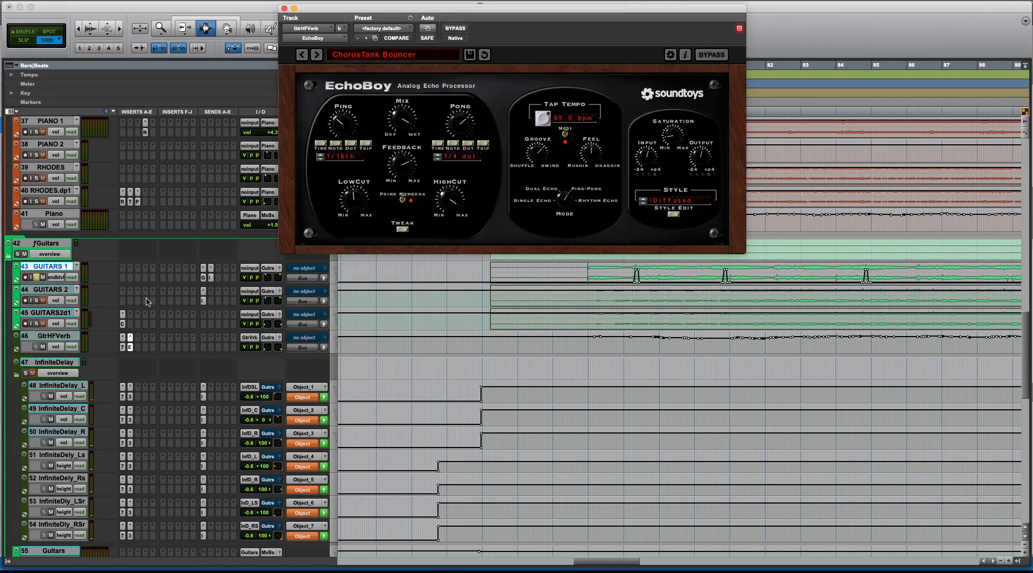
pyautogui.click(284, 9)
pyautogui.click(211, 277)
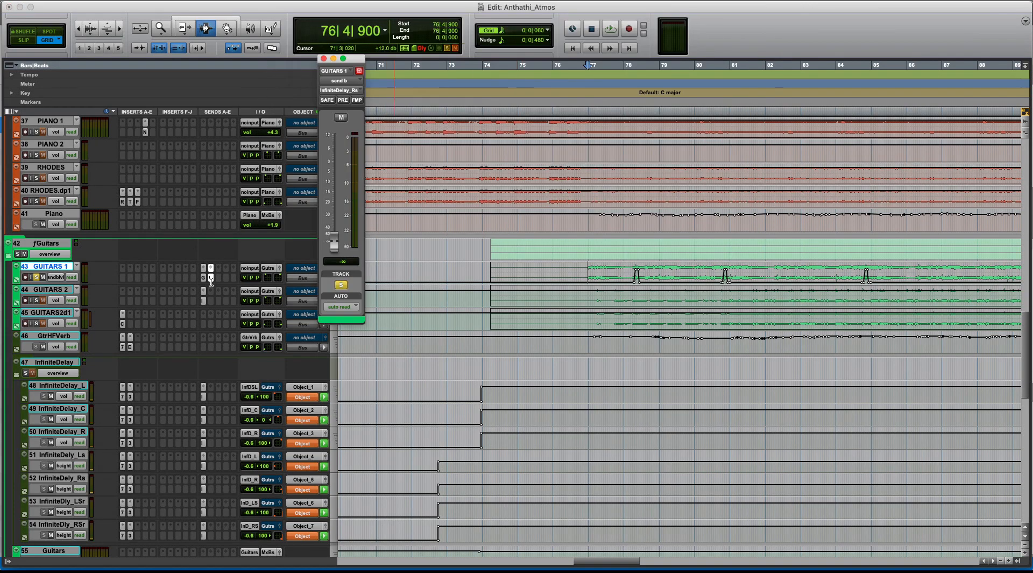
pyautogui.press('r')
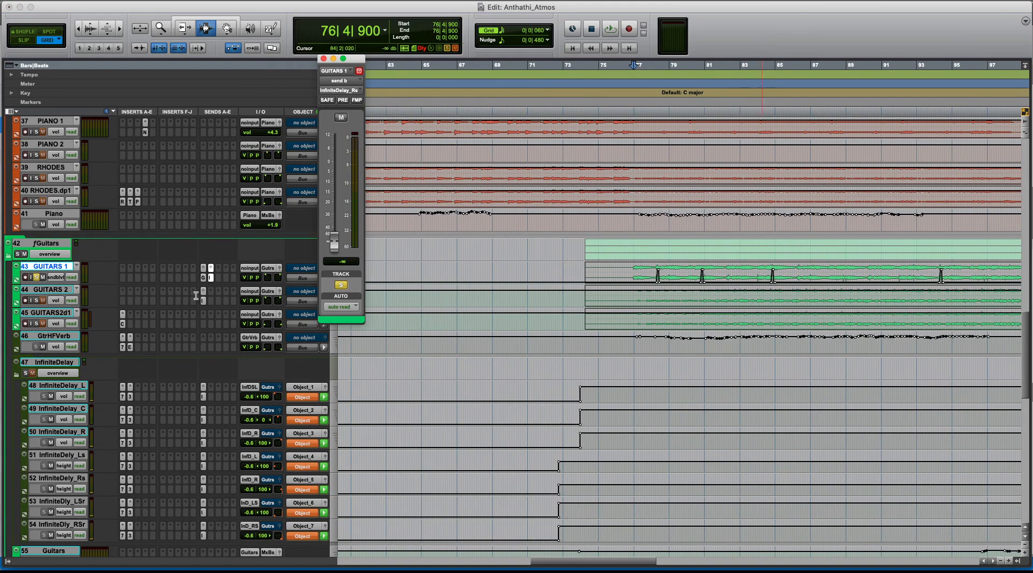
# Unsolo GUITARS 1 and display the automation of the GUITARS 2 send to InfiniteDelay_C on its track
pyautogui.click(34, 278)
pyautogui.click(37, 277)
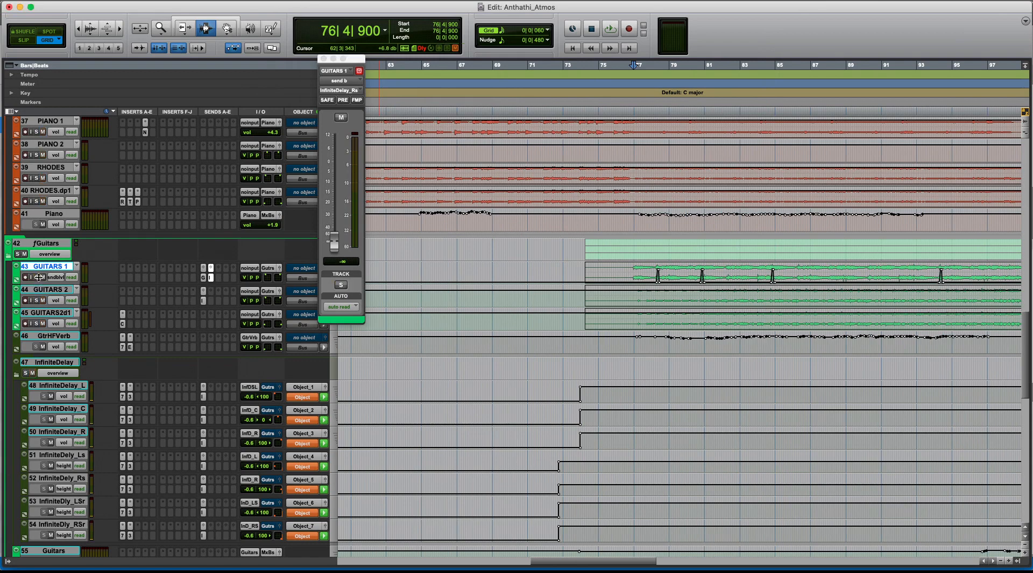
pyautogui.click(204, 300)
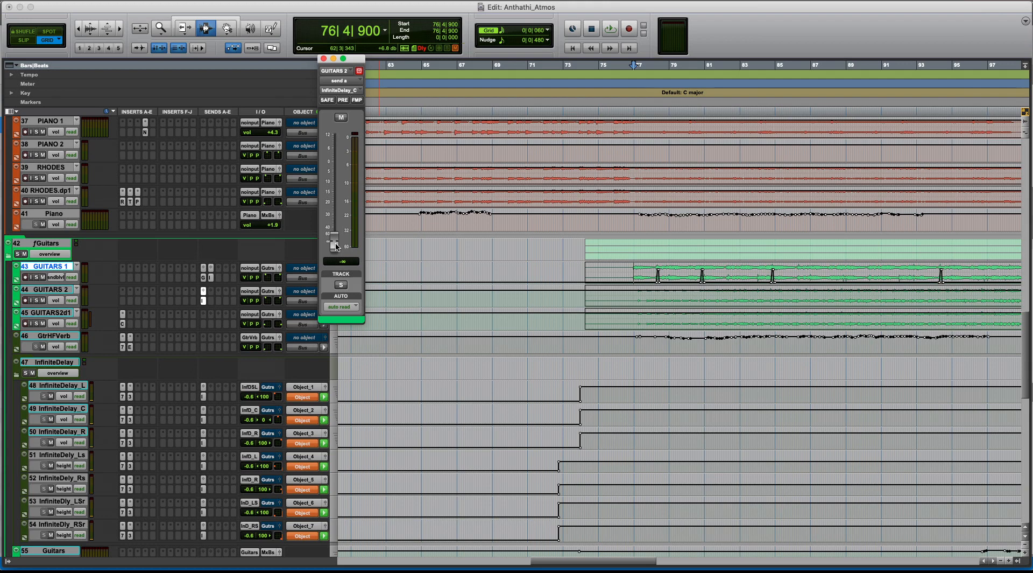
pyautogui.keyDown('ctrl'); pyautogui.keyDown('super'); pyautogui.click(336, 247); pyautogui.keyUp('super'); pyautogui.keyUp('ctrl')
pyautogui.click(636, 298)
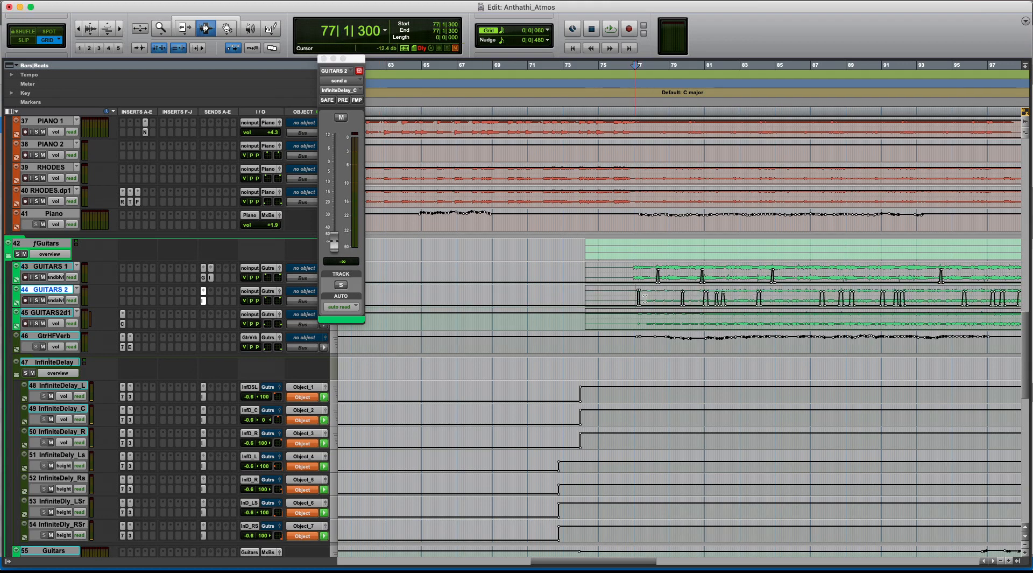
# Solo GUITARS 2, play it from bar 77 past its first delay throw and stop
pyautogui.press('t')
pyautogui.press('t')
pyautogui.click(691, 300)
pyautogui.click(685, 300)
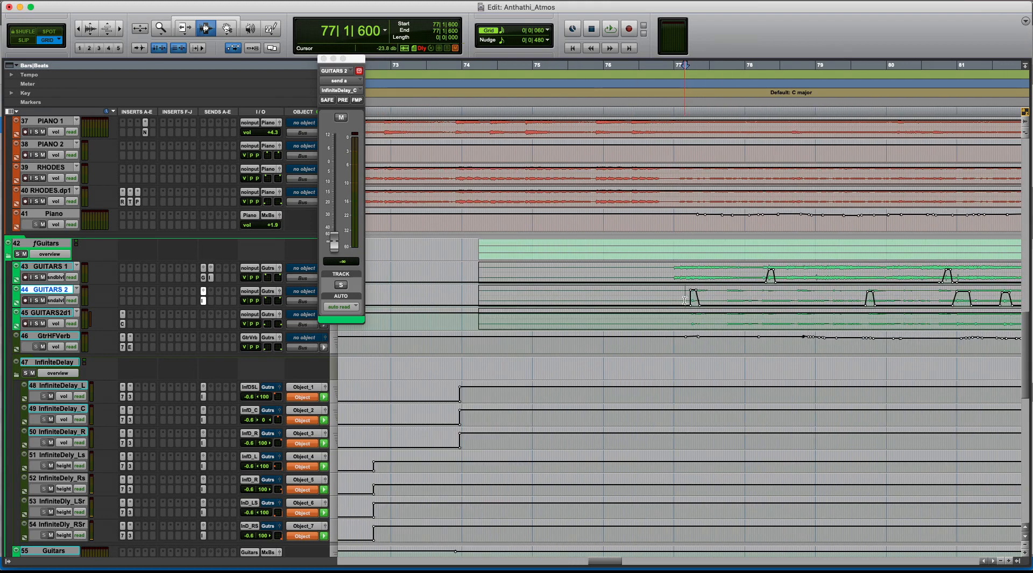
pyautogui.click(36, 300)
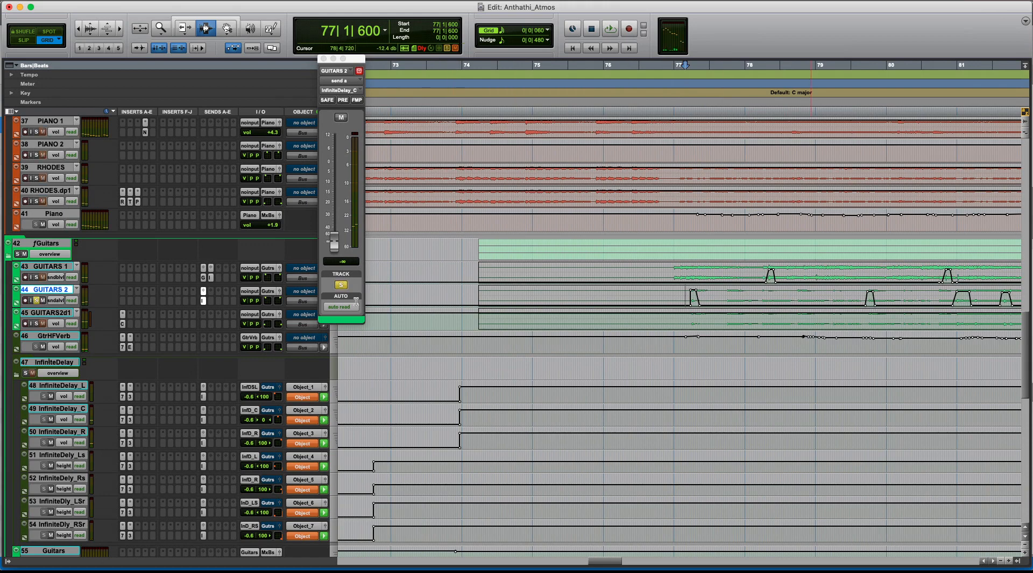
pyautogui.click(676, 301)
pyautogui.press('space')
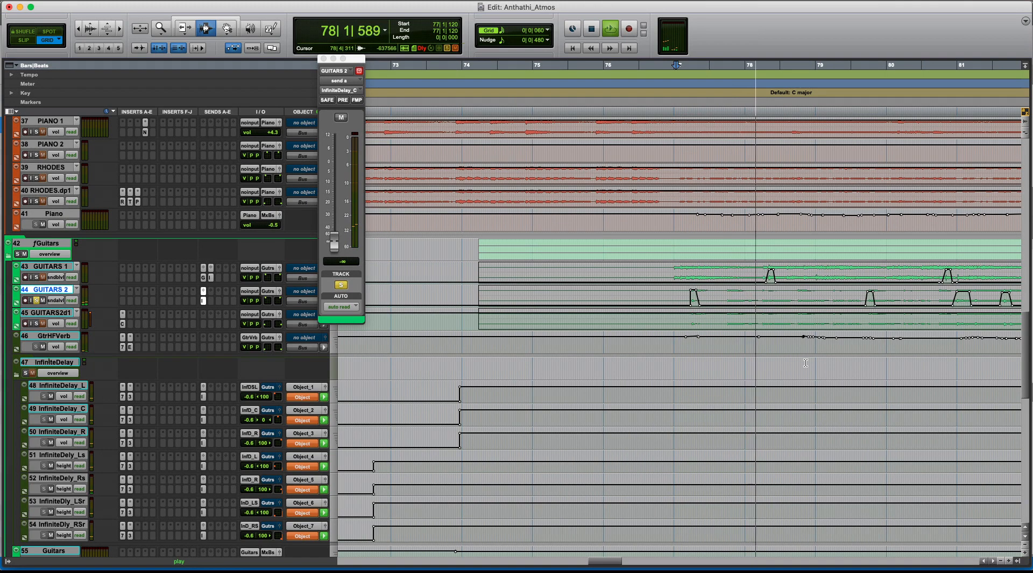
pyautogui.press('super+bracketleft')
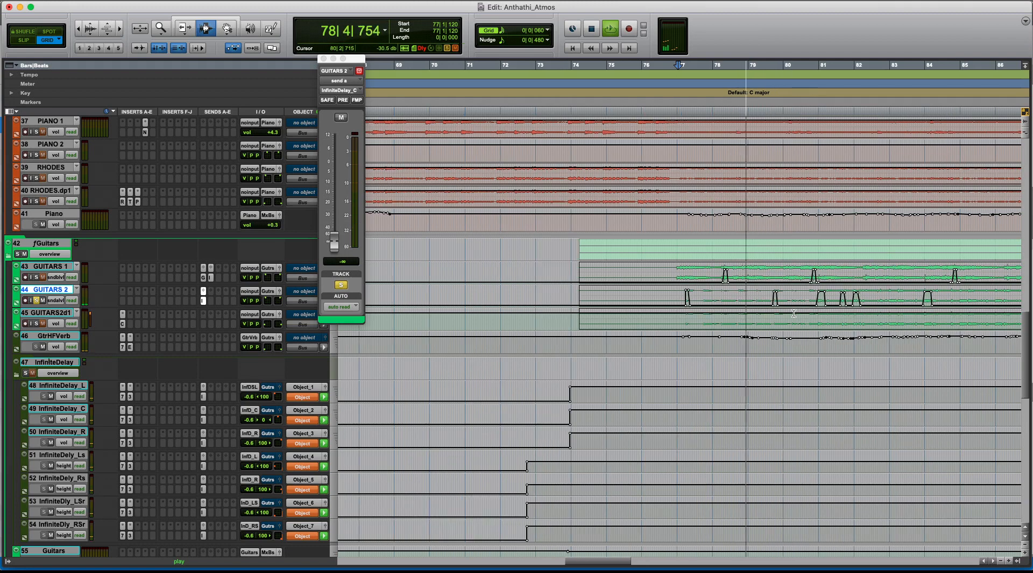
pyautogui.press('space')
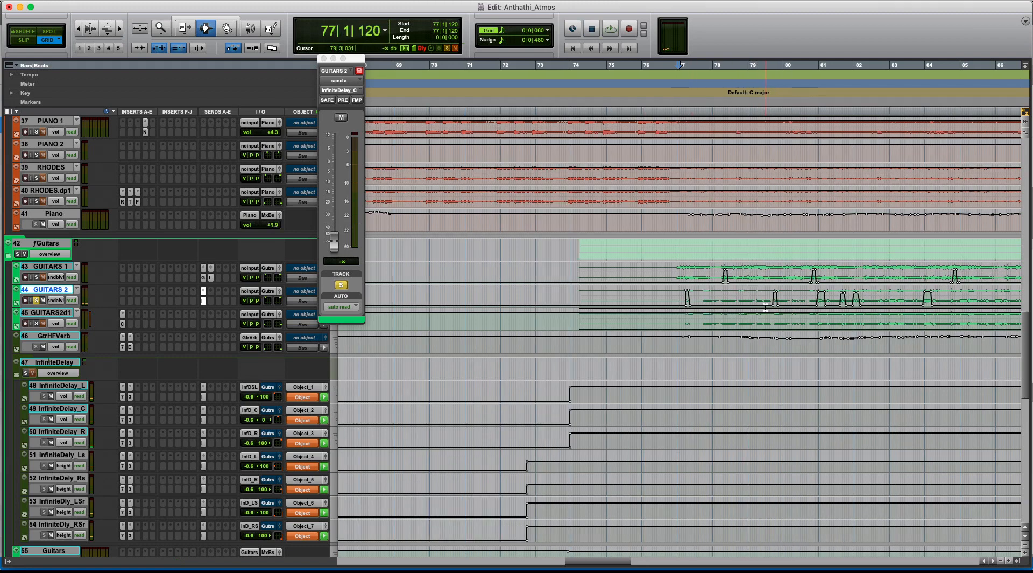
# Examine the InfiniteDelay tracks' Mod Delay III inserts and sends in the Mix window, and return to the guitar tracks in the Edit window
pyautogui.click(679, 300)
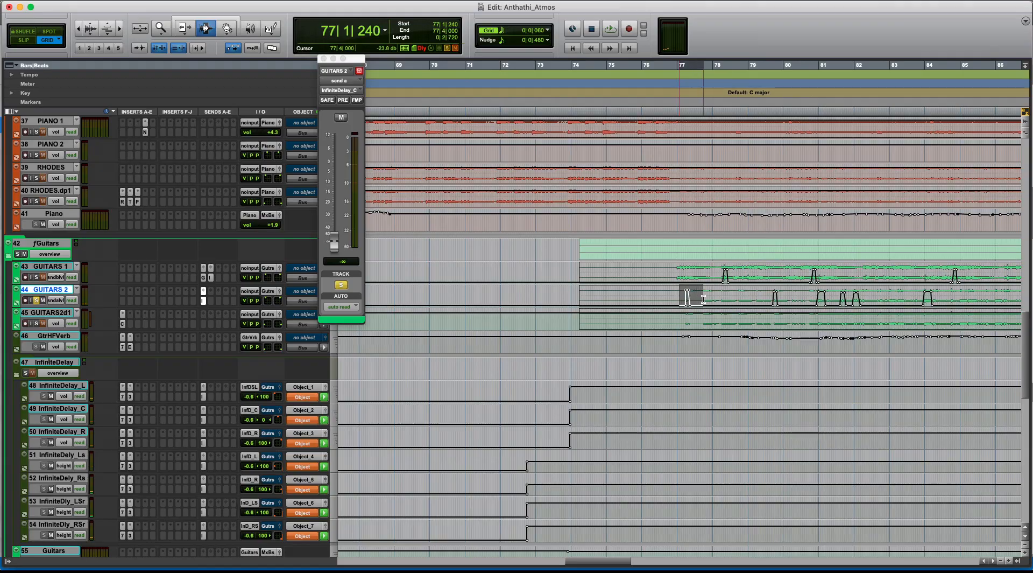
pyautogui.press('super+equal')
pyautogui.hscroll(10, 619, 437)
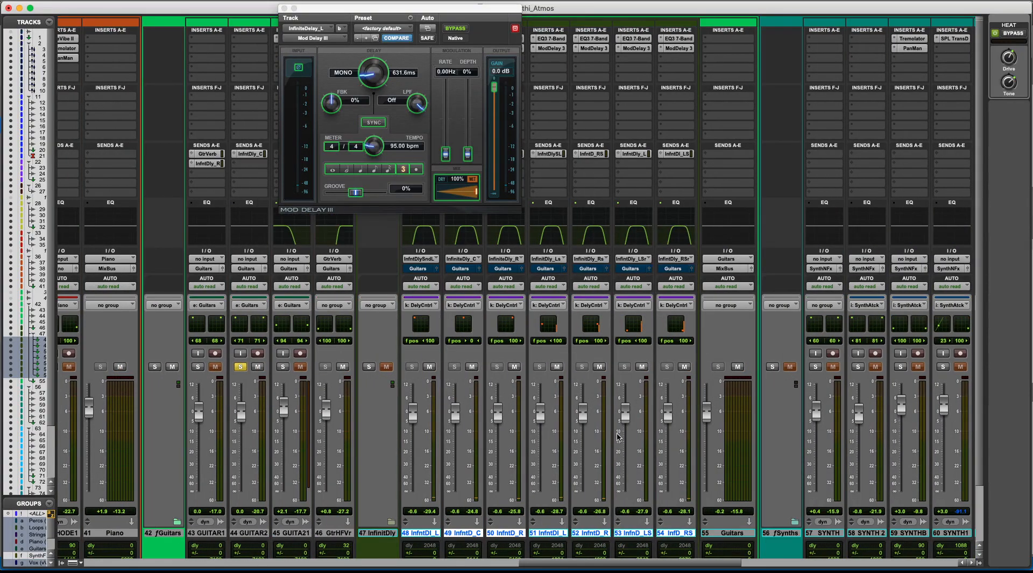
pyautogui.click(281, 8)
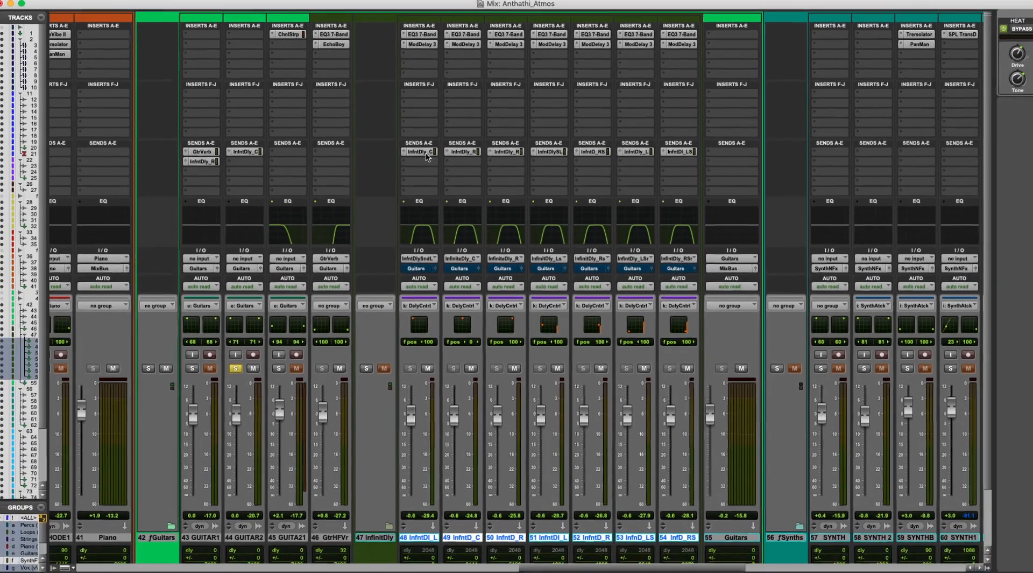
pyautogui.press('super+equal')
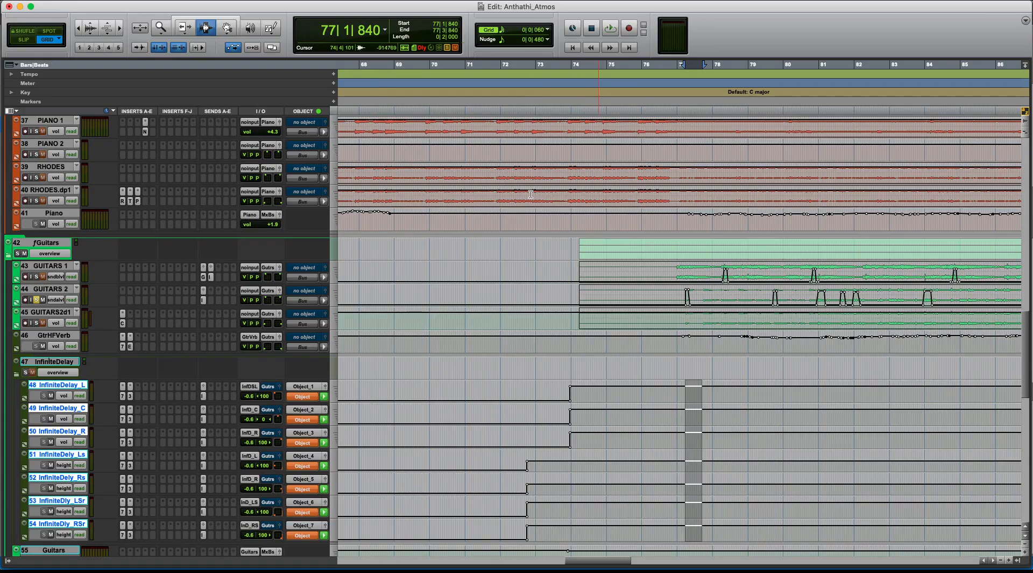
pyautogui.scroll(-4, 530, 195)
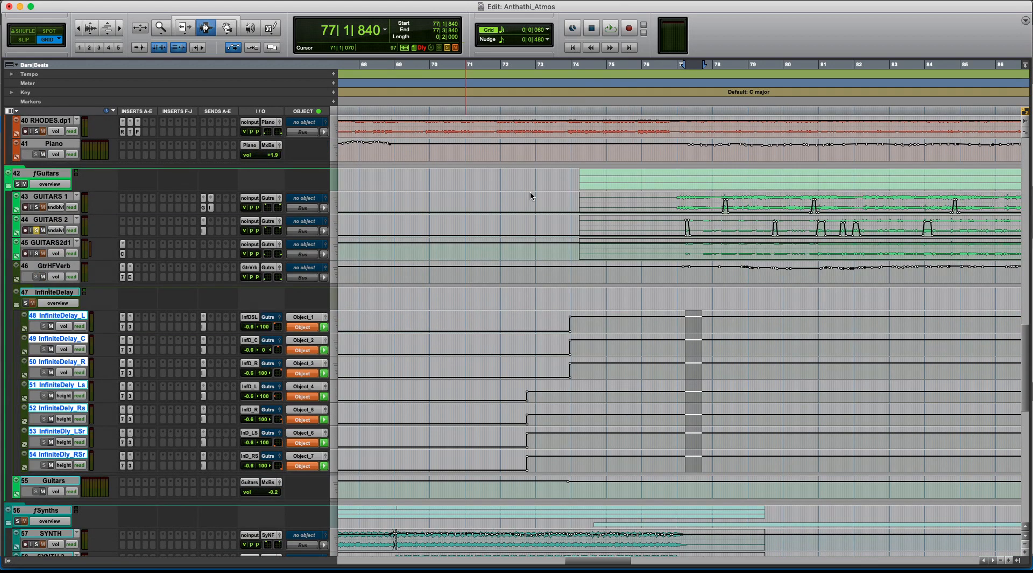
pyautogui.scroll(1, 538, 197)
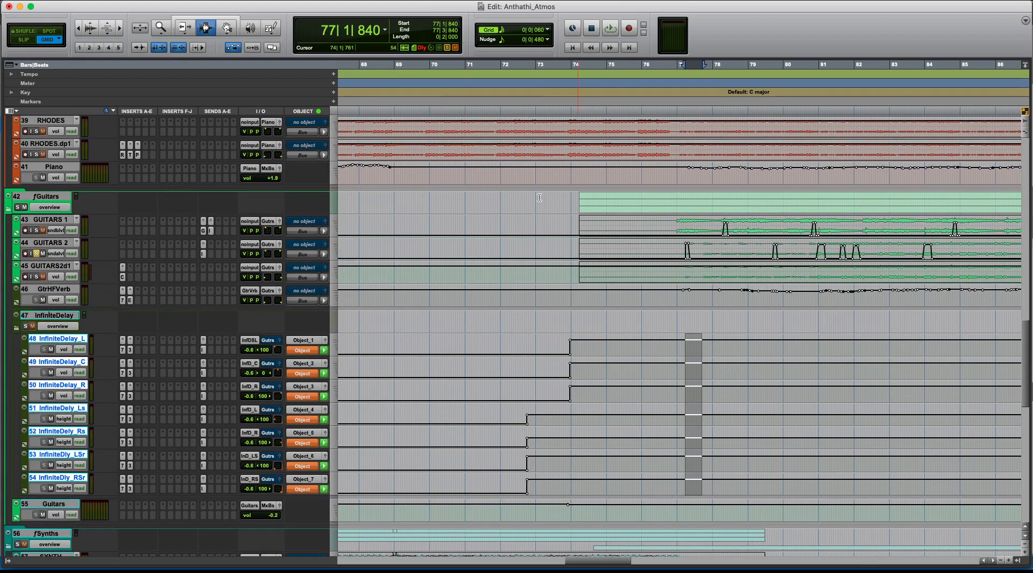
# Play GUITARS 2 from bar 77 and watch its delay repeats move between the speakers in the Dolby Atmos Renderer
pyautogui.click(685, 252)
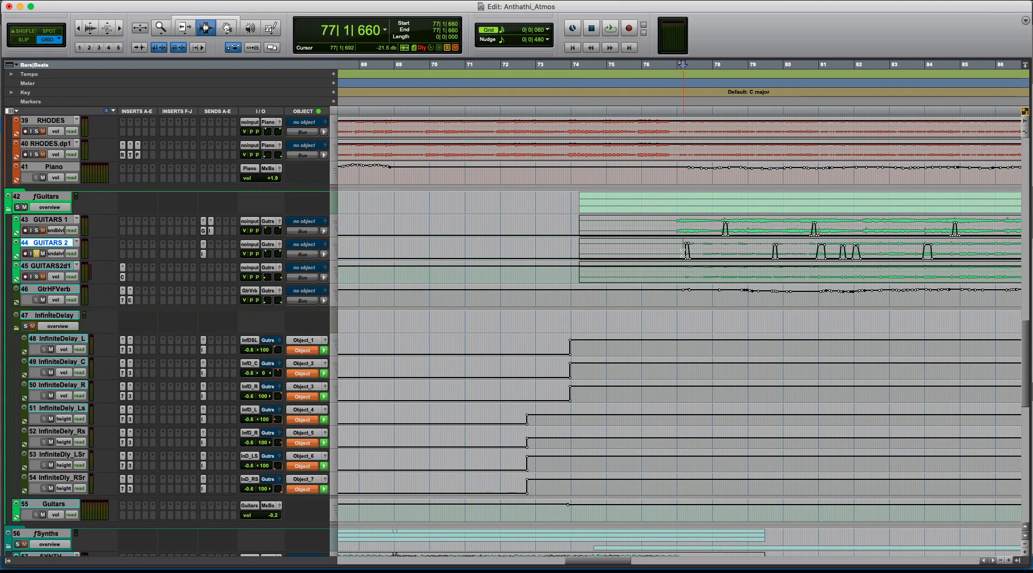
pyautogui.press('space')
pyautogui.press('super+Tab')
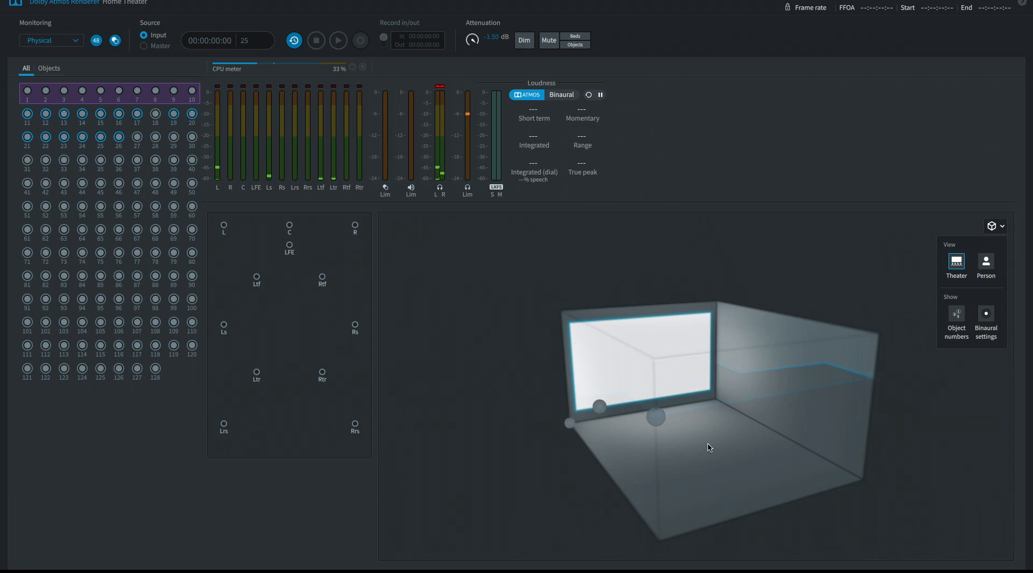
pyautogui.hotkey('ctrl', 'Left')
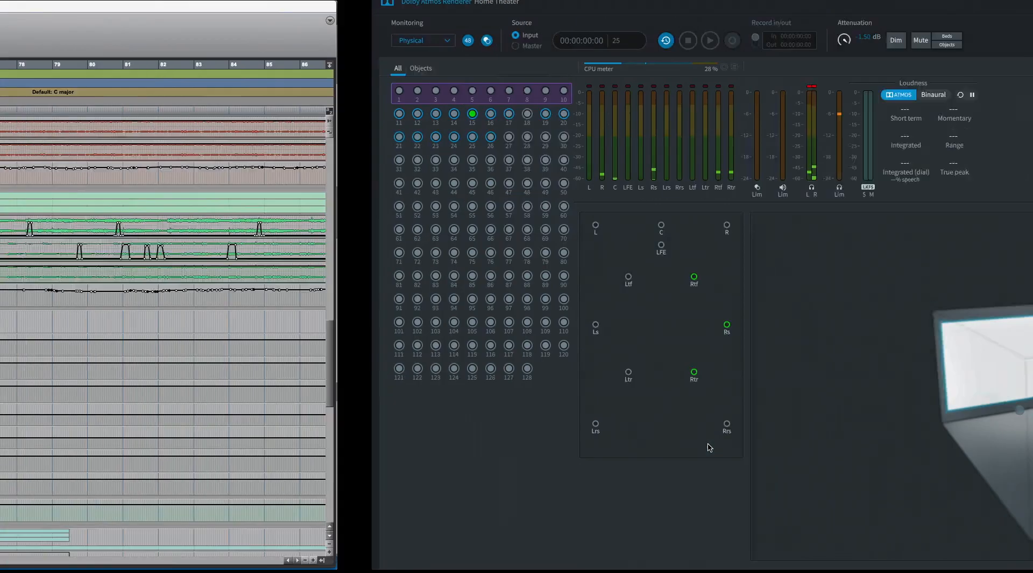
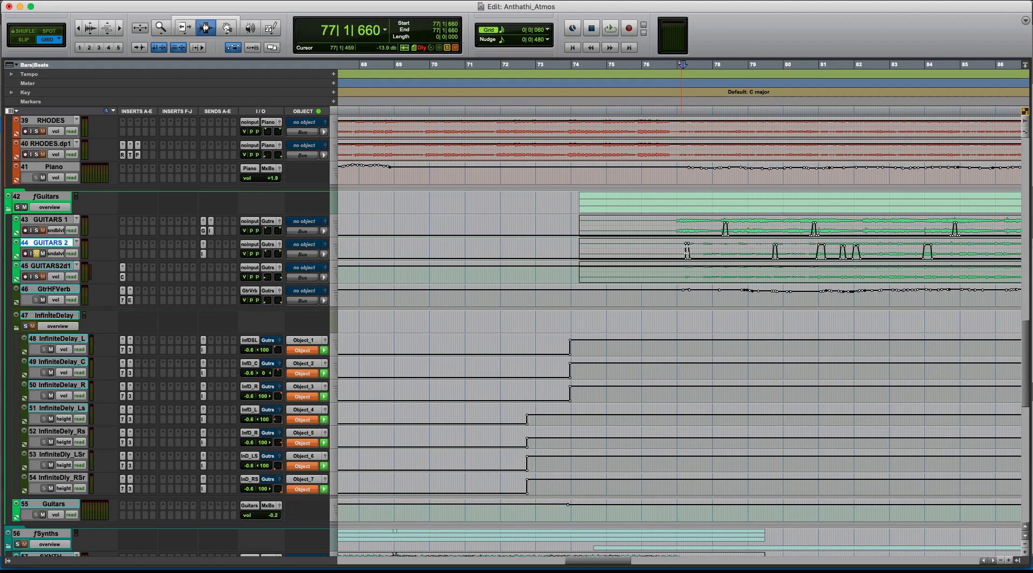
# Examine the delay send automation along the whole GUITARS 2 part, focusing on the throws around bar 81
pyautogui.press('super+bracketleft')
pyautogui.press('super+bracketleft')
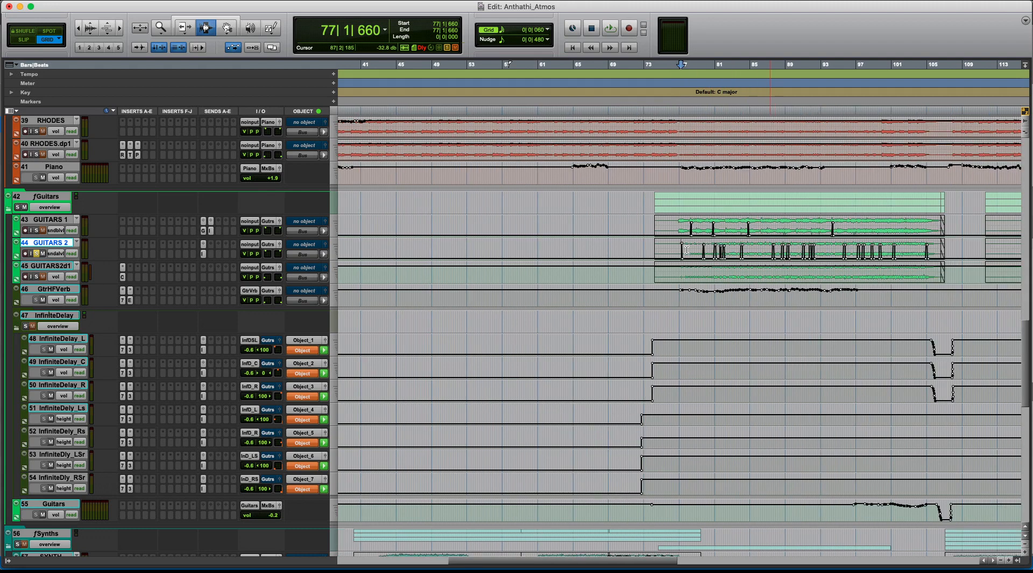
pyautogui.click(714, 253)
pyautogui.press('super+bracketright')
pyautogui.press('super+bracketright')
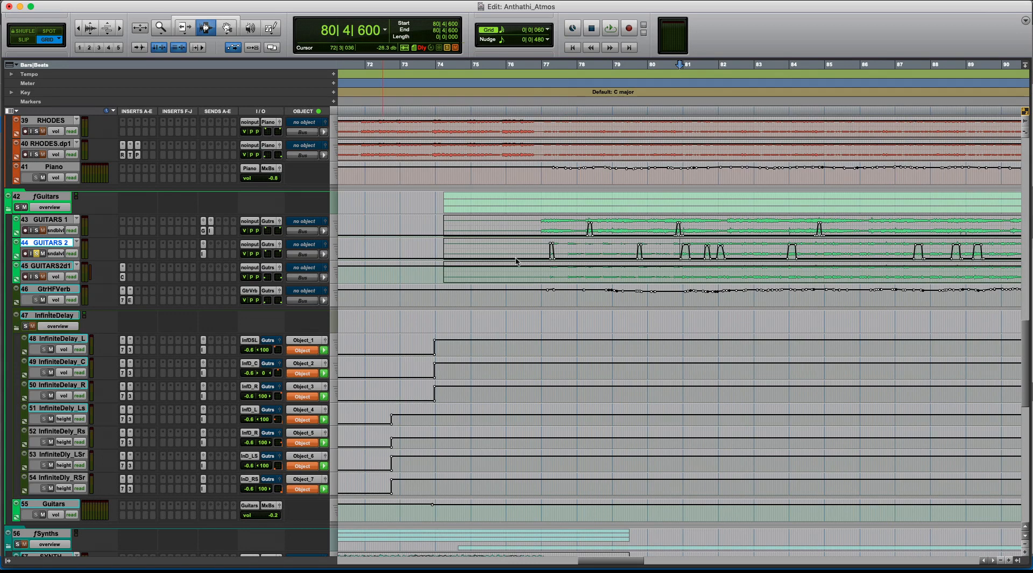
# Switch the audio tracks to waveform view and place the cursor on GUITARS2d1 just after bar 77
pyautogui.click(547, 264)
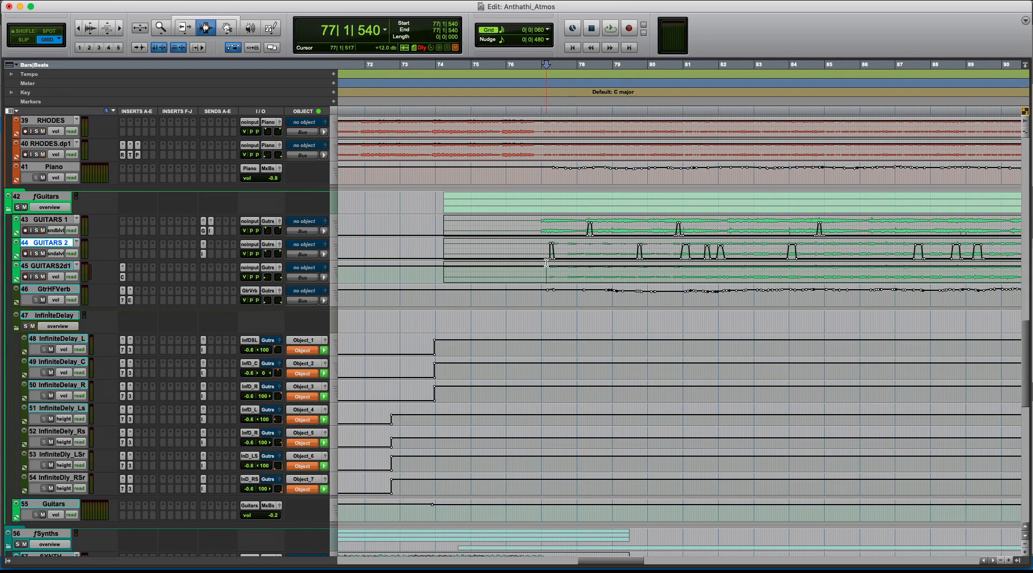
pyautogui.hotkey('ctrl', 'alt', '-')
pyautogui.click(550, 273)
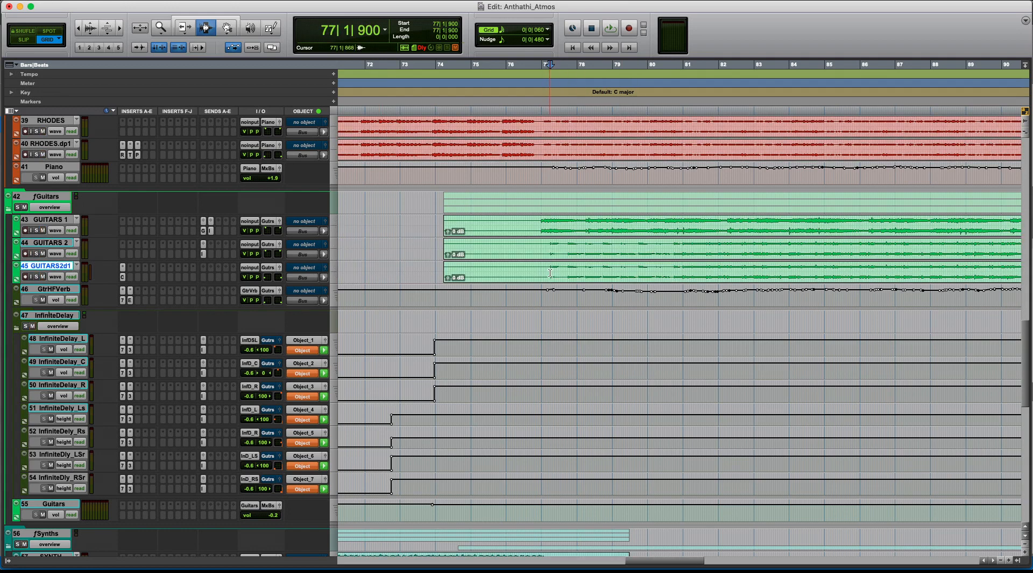
# Examine the Channel Strip insert on the GUITARS2d1 track
pyautogui.click(123, 277)
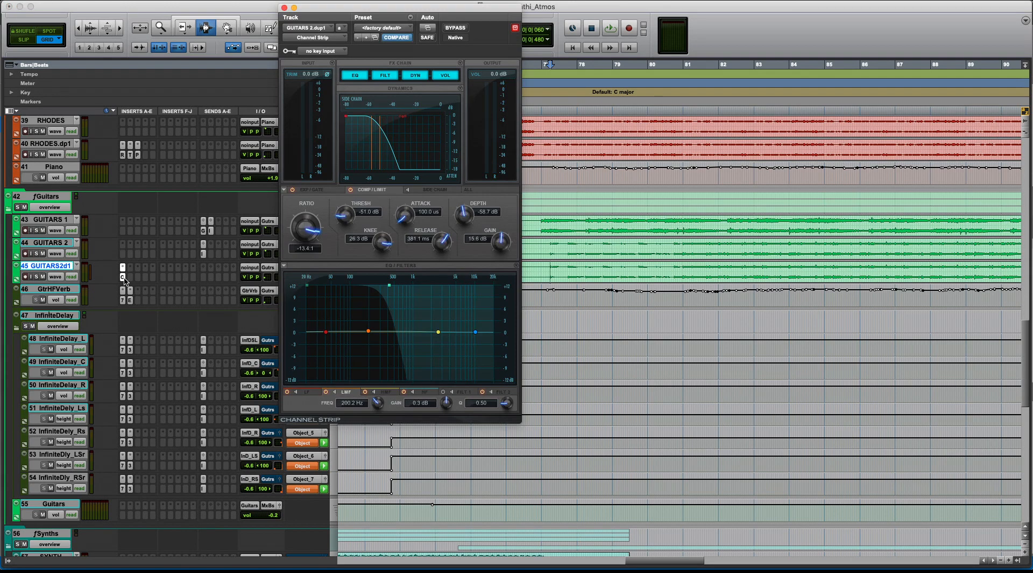
pyautogui.click(123, 277)
pyautogui.click(547, 273)
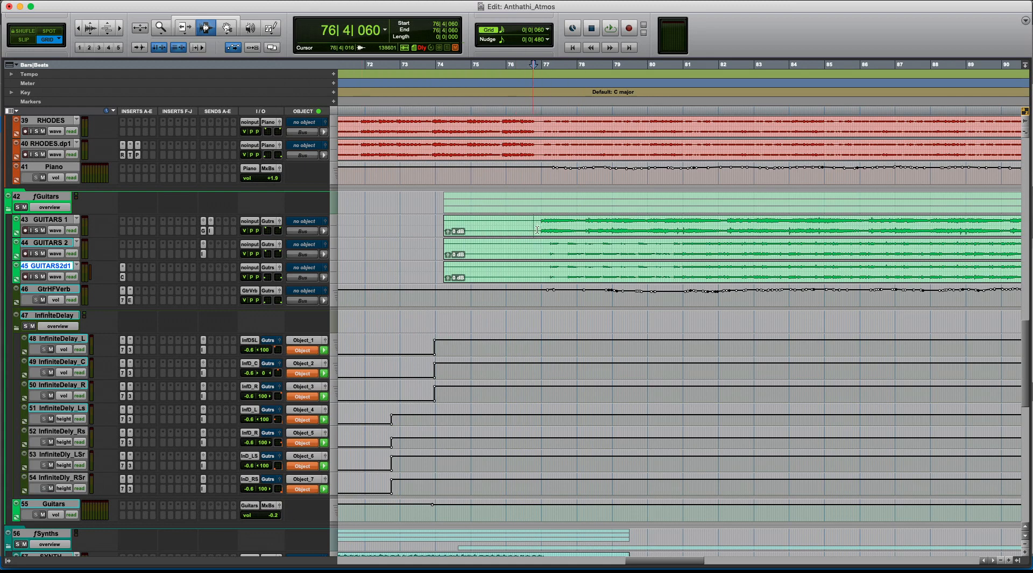
# Solo the fGuitars folder and place the cursor on GUITARS 2 just before bar 77
pyautogui.moveTo(534, 230); pyautogui.dragTo(570, 277)
pyautogui.click(538, 247)
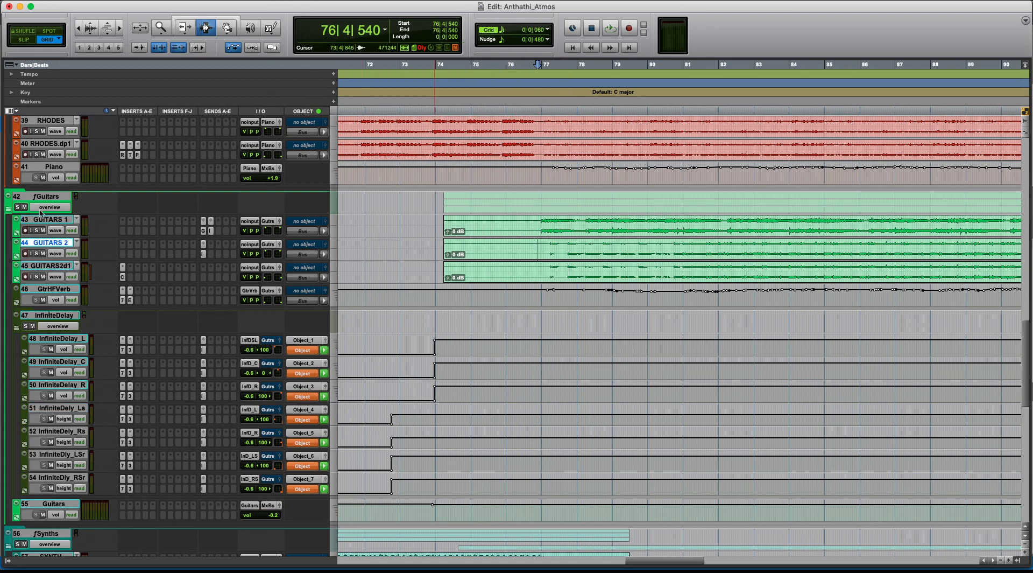
pyautogui.click(17, 207)
pyautogui.click(541, 258)
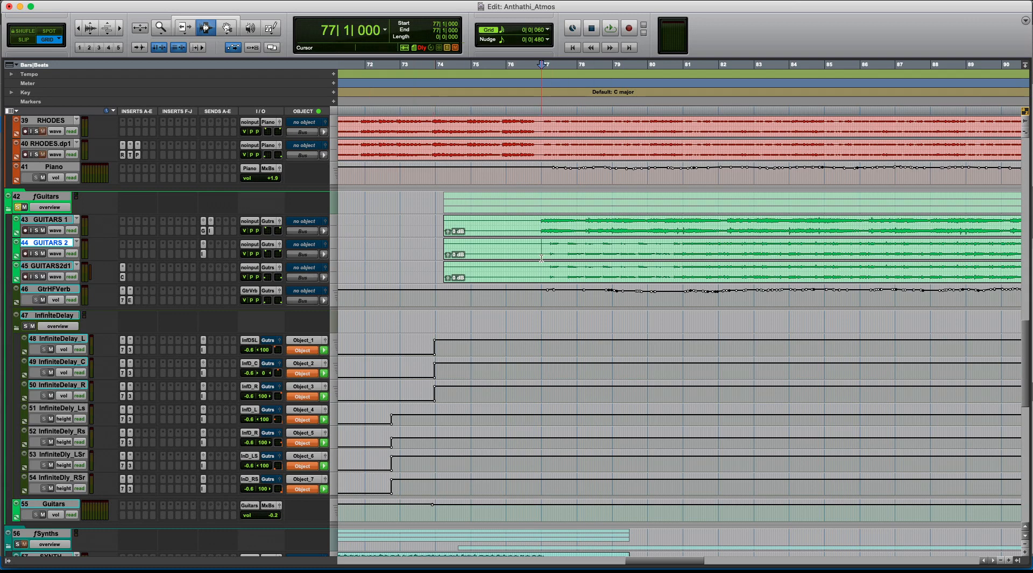
pyautogui.click(535, 258)
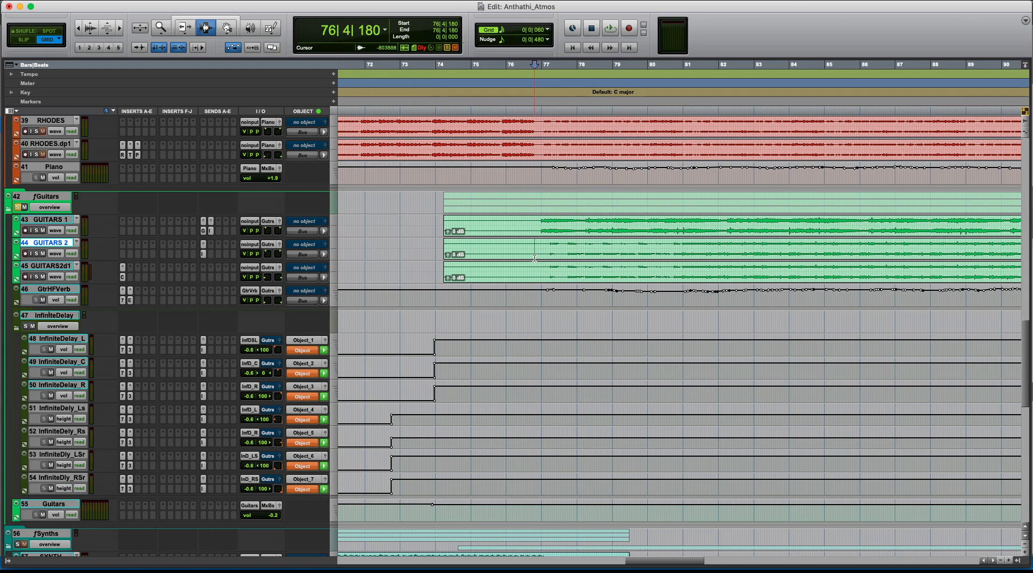
# Show the automation lanes for GUITARS 2's InfiniteDelay_C send and GUITARS 1's InfiniteDelay_Rs send on their tracks
pyautogui.click(203, 253)
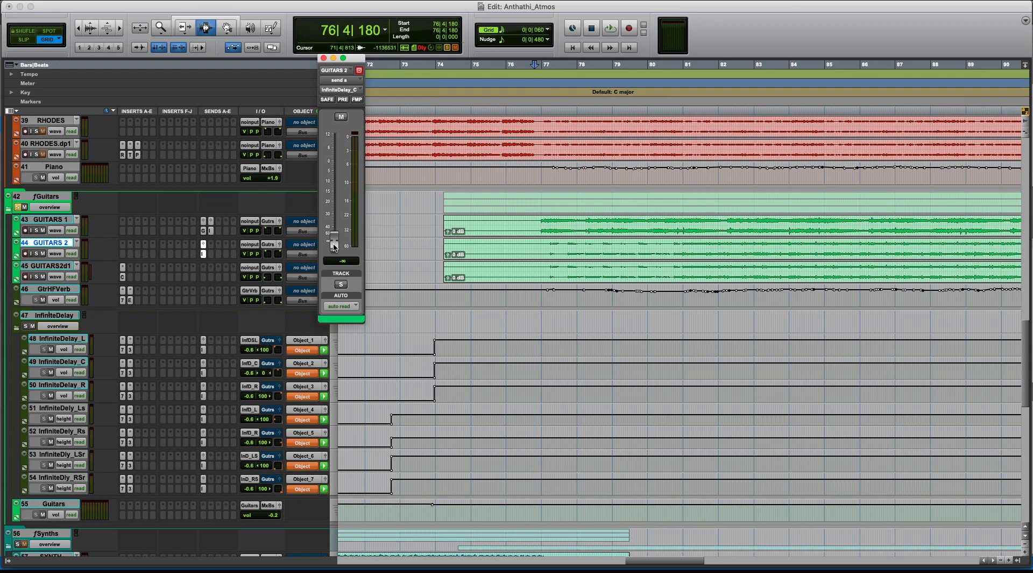
pyautogui.keyDown('ctrl'); pyautogui.keyDown('super'); pyautogui.click(334, 246); pyautogui.keyUp('super'); pyautogui.keyUp('ctrl')
pyautogui.click(211, 221)
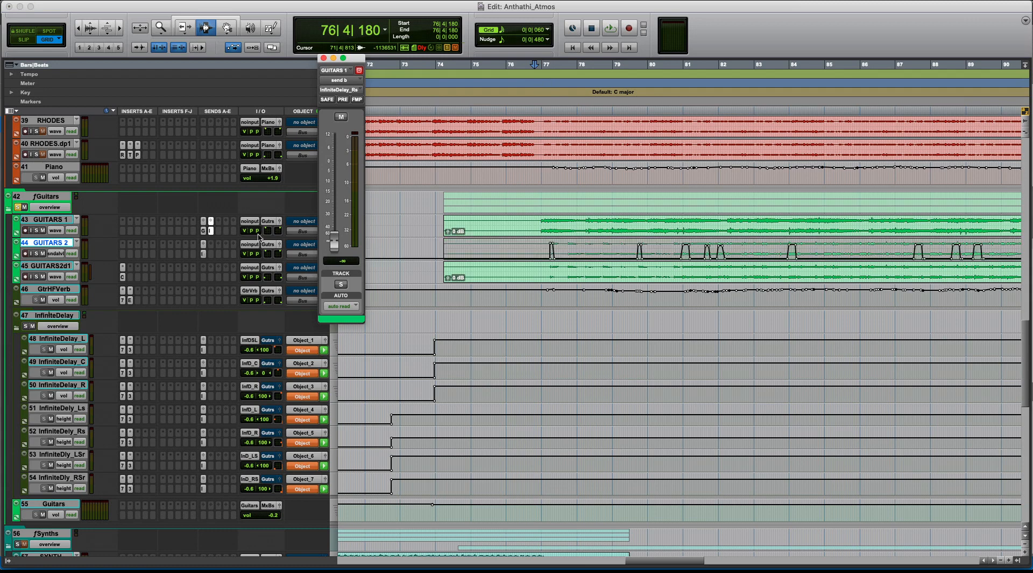
pyautogui.keyDown('ctrl'); pyautogui.keyDown('super'); pyautogui.click(338, 245); pyautogui.keyUp('super'); pyautogui.keyUp('ctrl')
# Play the soloed guitars from just before bar 77, watch the objects in the Dolby Atmos Renderer, and return to the Edit window
pyautogui.click(538, 249)
pyautogui.press('space')
pyautogui.press('super+w')
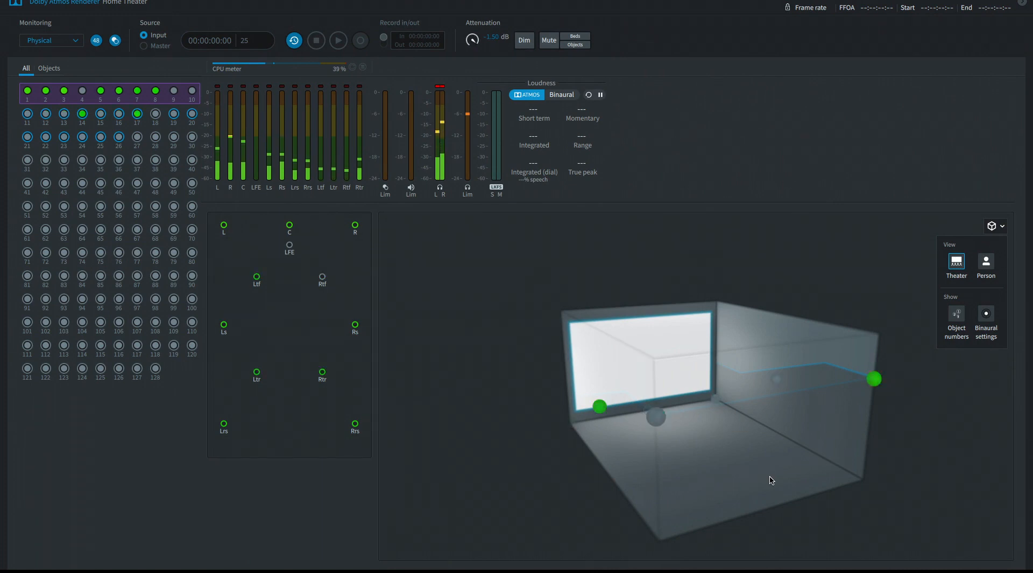
pyautogui.hotkey('ctrl', 'Left')
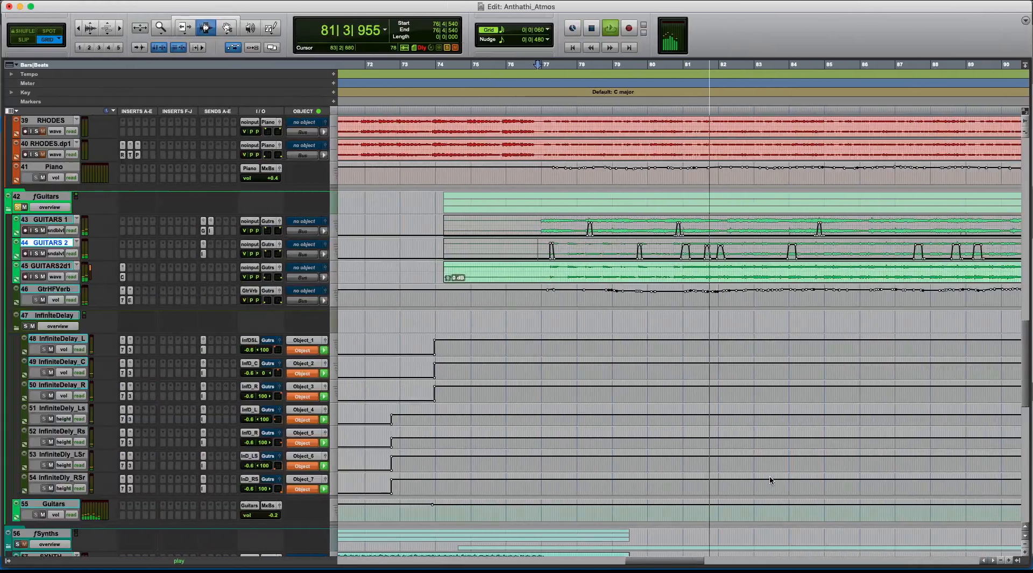
# Review the guitars' delay send automation across the whole part during playback, and stop playback
pyautogui.press('r')
pyautogui.scroll(5, 738, 331)
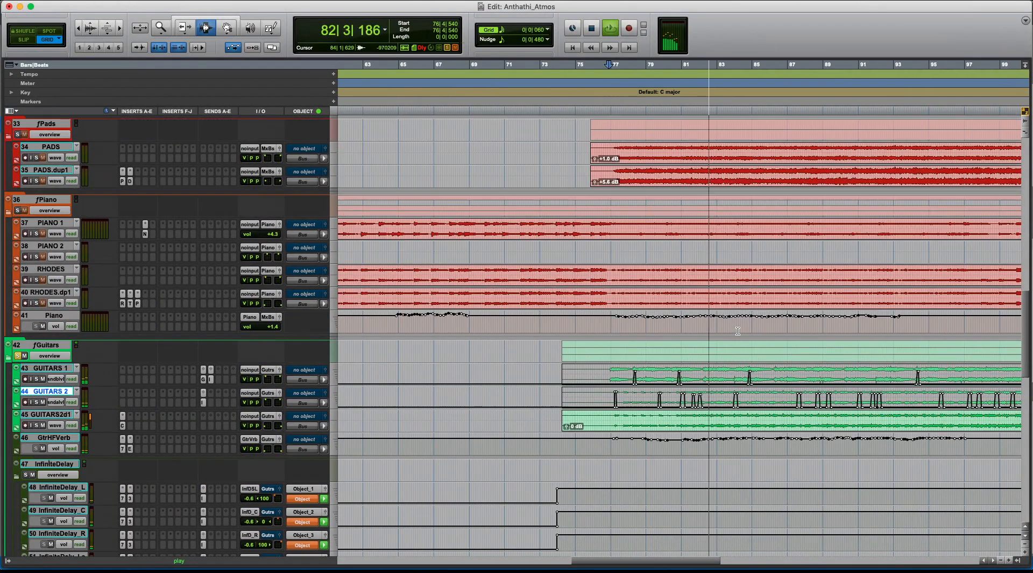
pyautogui.scroll(-5, 738, 331)
pyautogui.press('r')
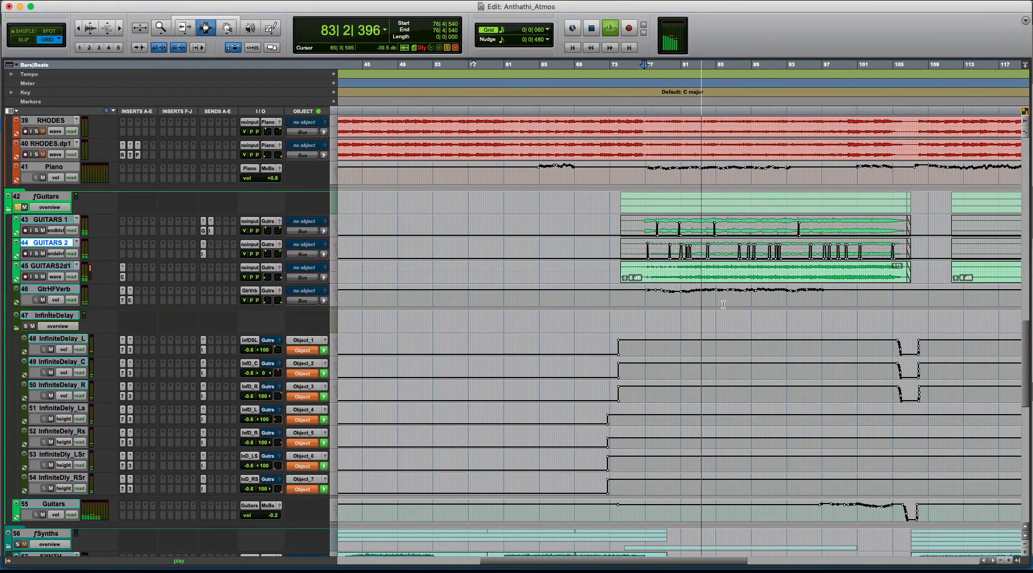
pyautogui.press('space')
pyautogui.press('t')
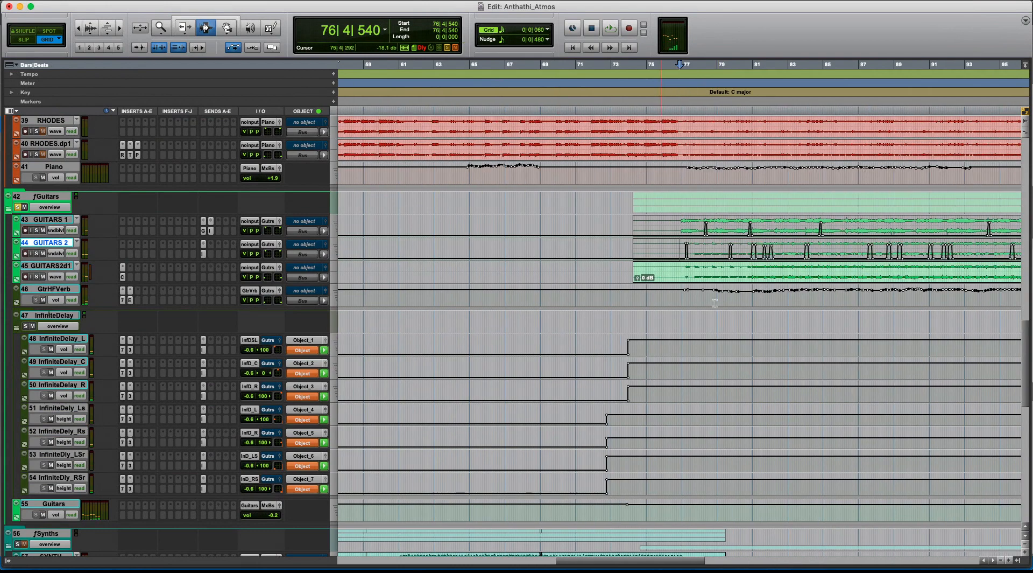
# Examine the InfiniteDelay automation from bar 72 and the GUITARS 2 send throws around bar 81
pyautogui.click(668, 295)
pyautogui.click(594, 347)
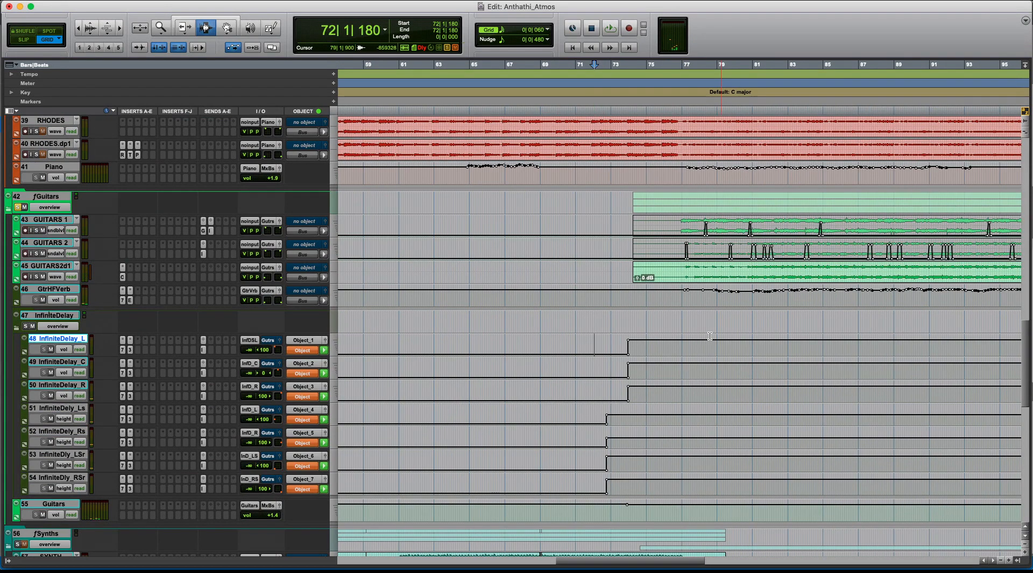
pyautogui.scroll(6, 705, 337)
pyautogui.press('r')
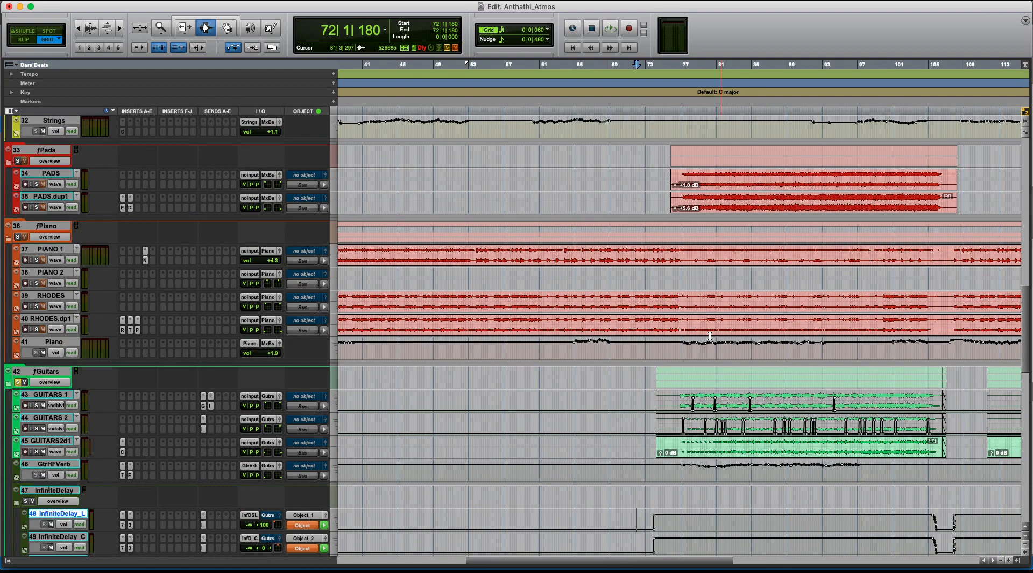
pyautogui.click(716, 421)
pyautogui.press('t')
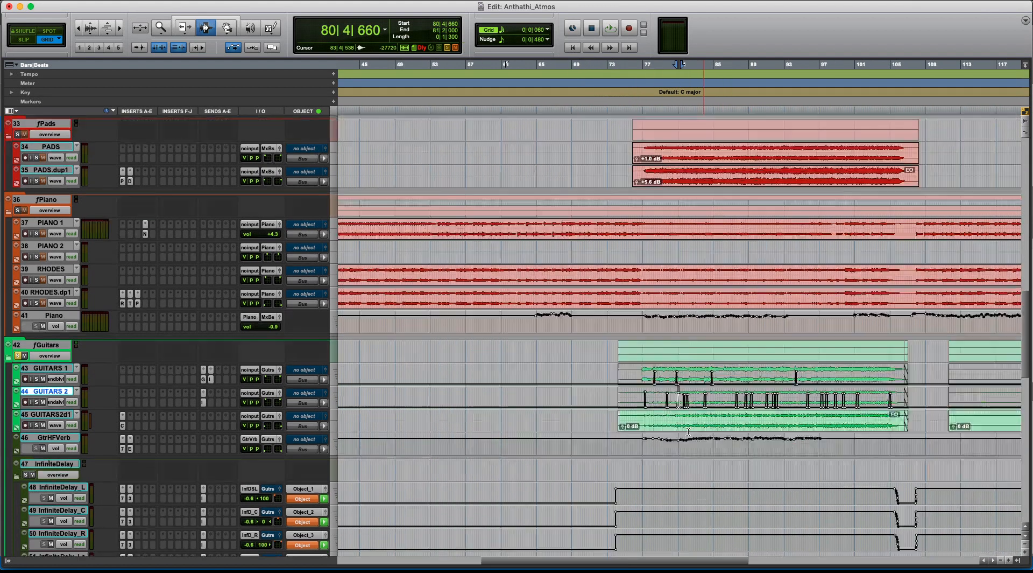
pyautogui.scroll(-3, 688, 431)
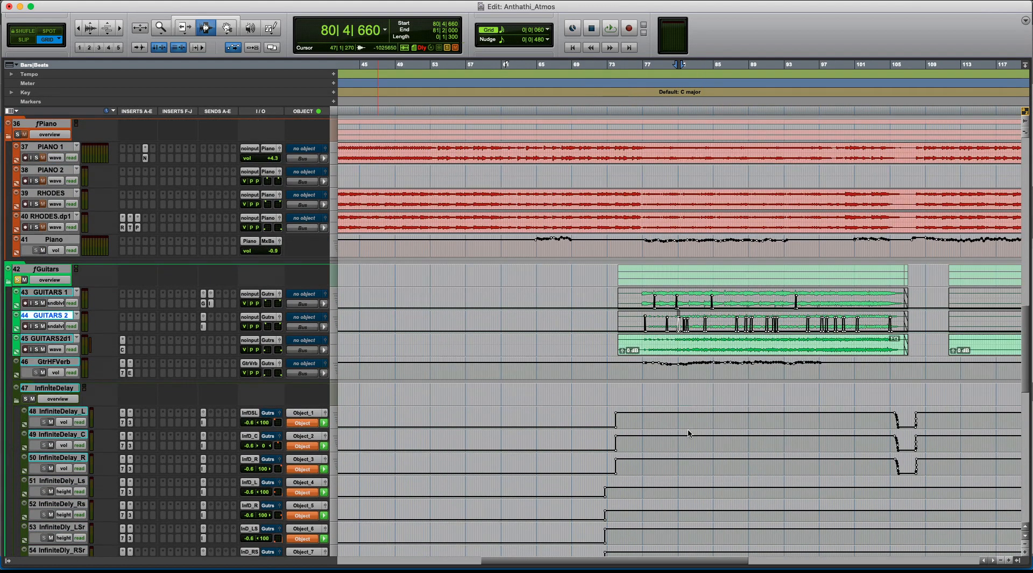
# Collapse the InfiniteDelay folder and examine the GUITARS 2 send throws along the whole part, from bar 76 past bar 94
pyautogui.click(17, 401)
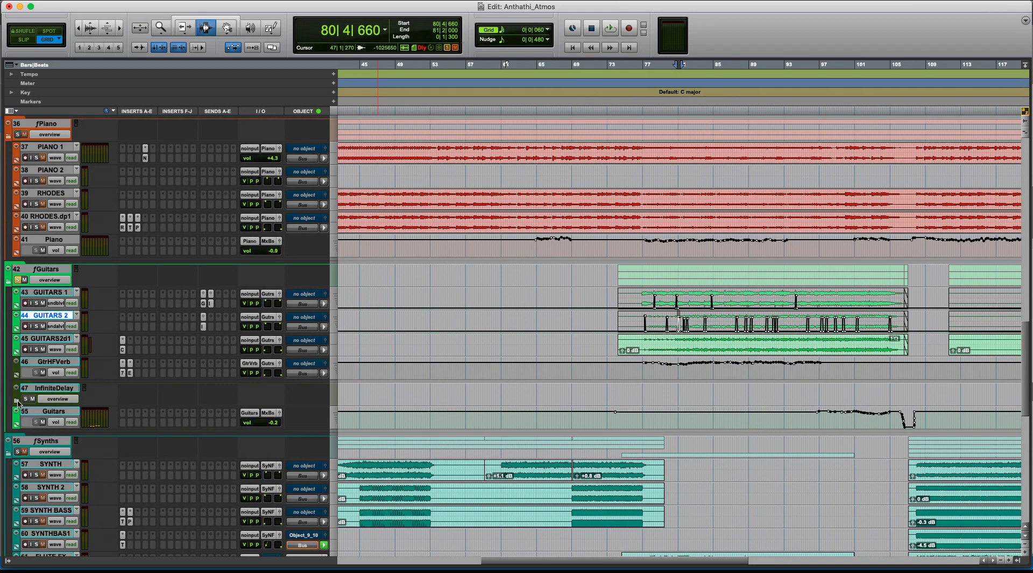
pyautogui.press('r')
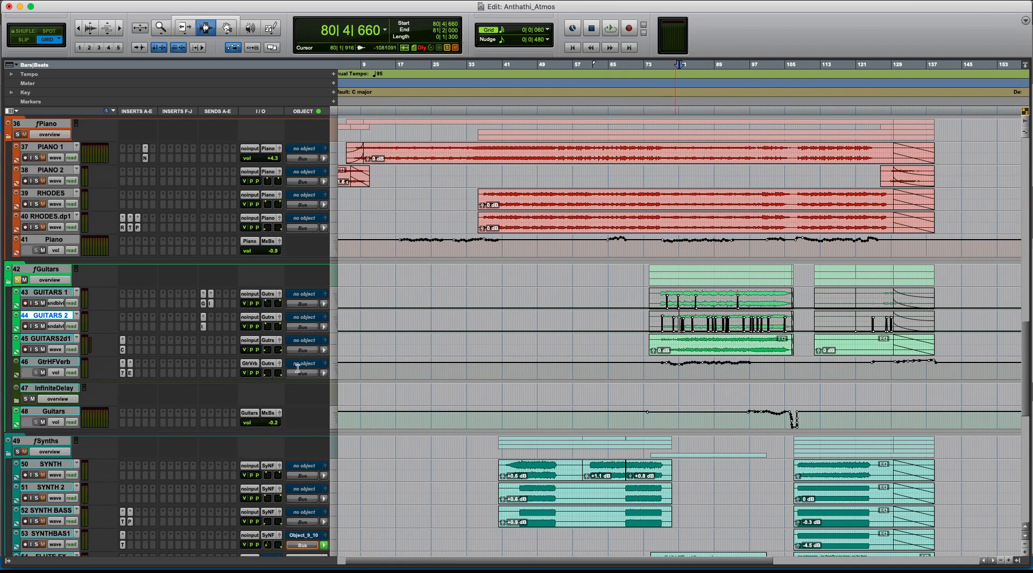
pyautogui.moveTo(660, 324); pyautogui.dragTo(728, 342)
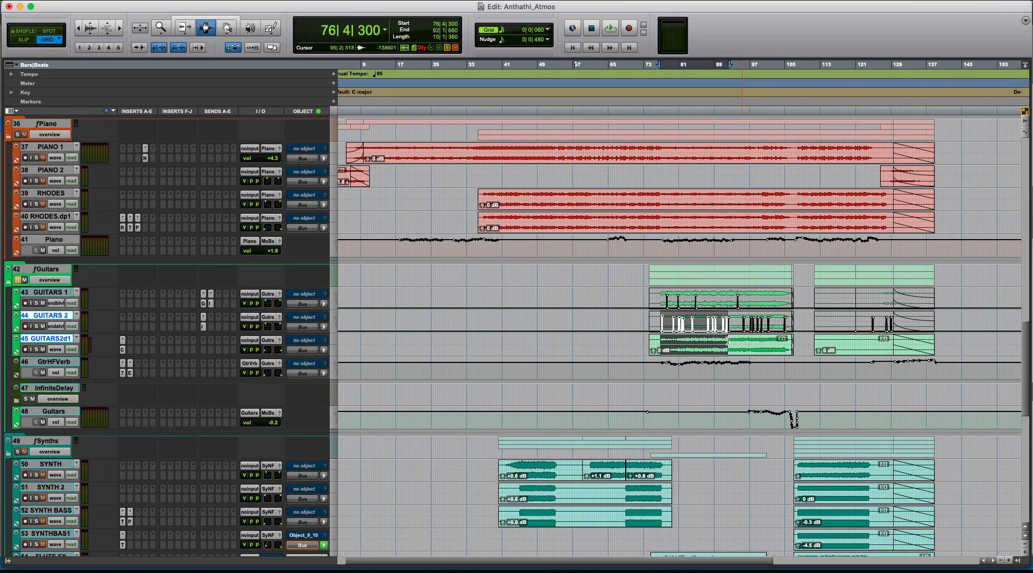
pyautogui.moveTo(660, 326); pyautogui.dragTo(778, 325)
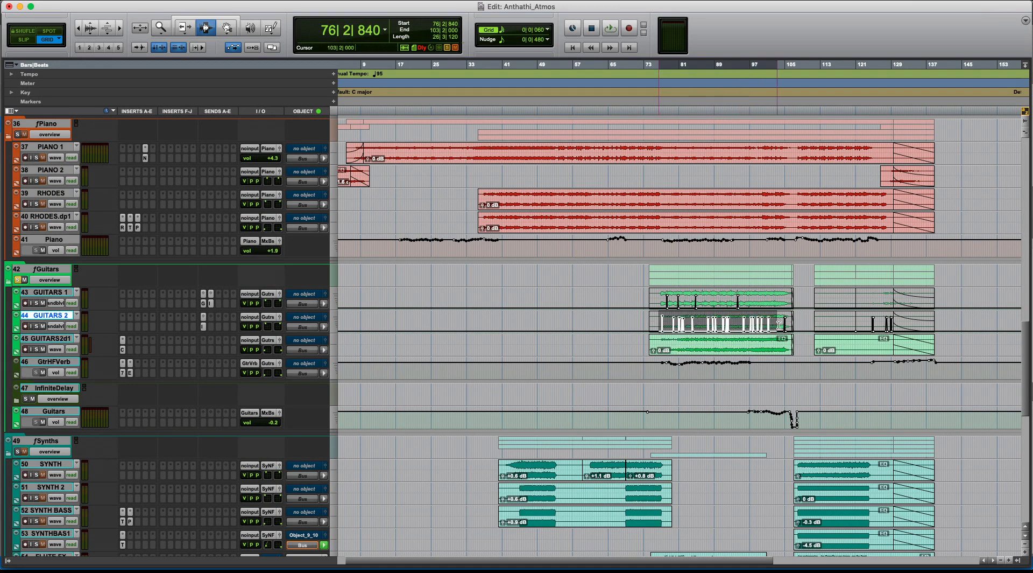
pyautogui.click(741, 325)
pyautogui.press('t')
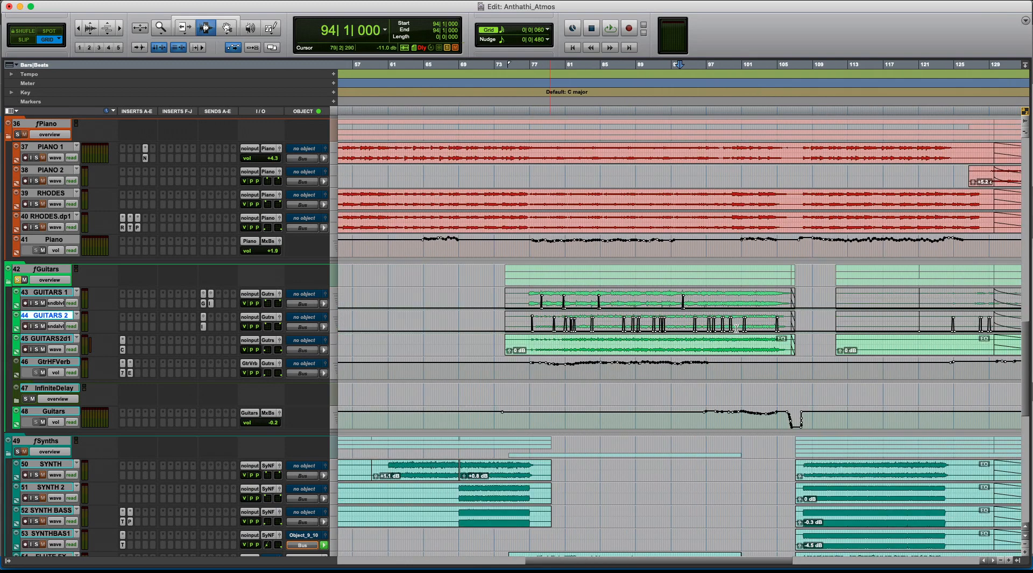
pyautogui.press('r')
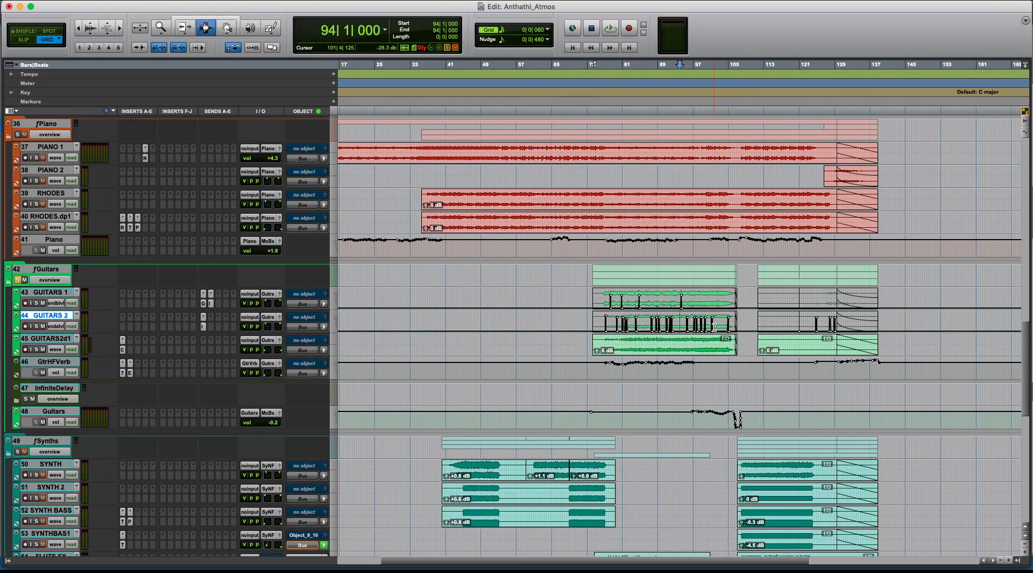
pyautogui.press('t')
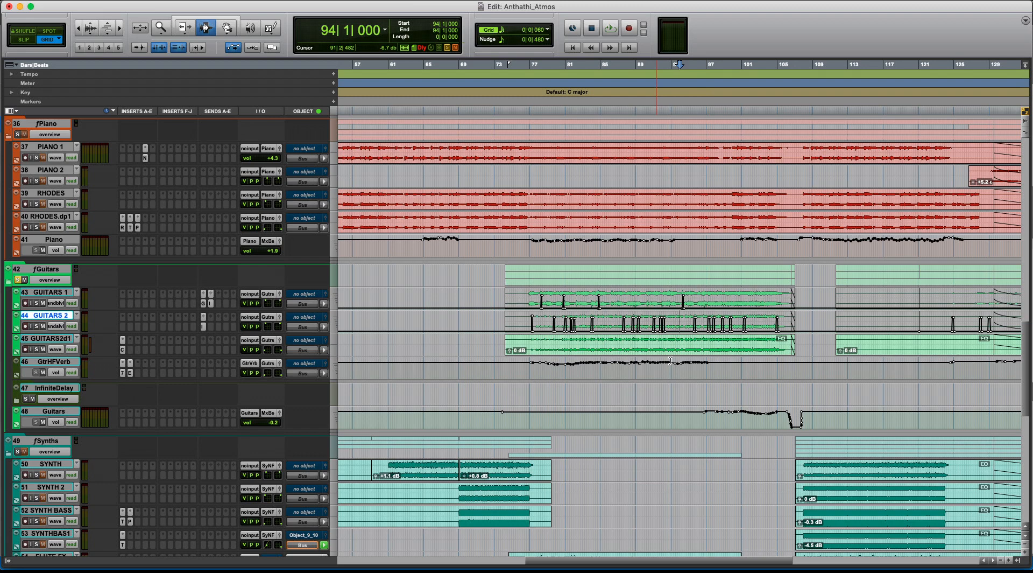
pyautogui.press('r')
# Solo the fSynths folder in place of the fGuitars folder
pyautogui.scroll(-5, 671, 361)
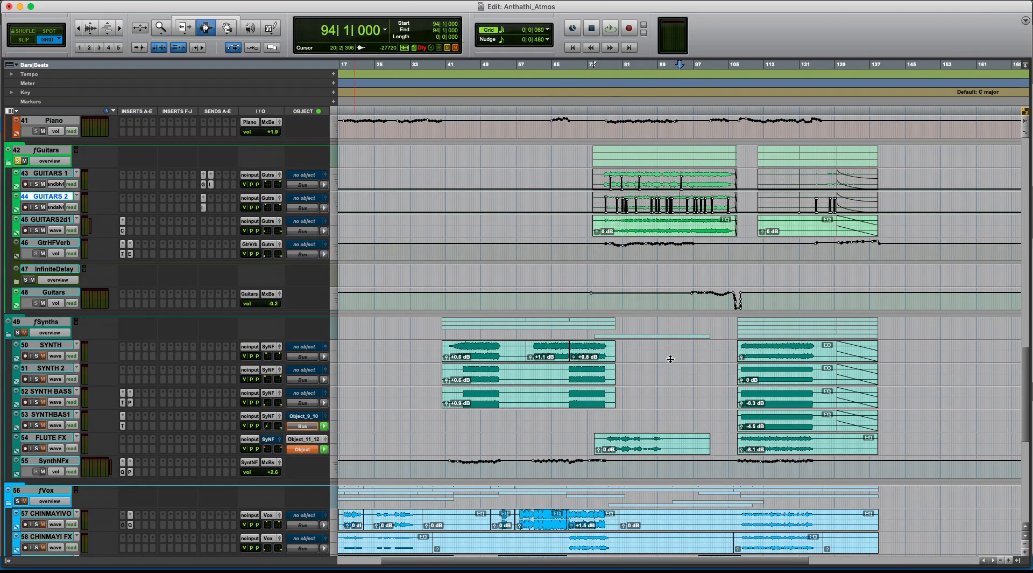
pyautogui.click(18, 332)
pyautogui.click(18, 332)
# Place the cursor across SYNTH 2, SYNTH BASS and SYNTHBAS1 just before their entry at bar 45
pyautogui.click(472, 372)
pyautogui.press('t')
pyautogui.press('t')
pyautogui.press('t')
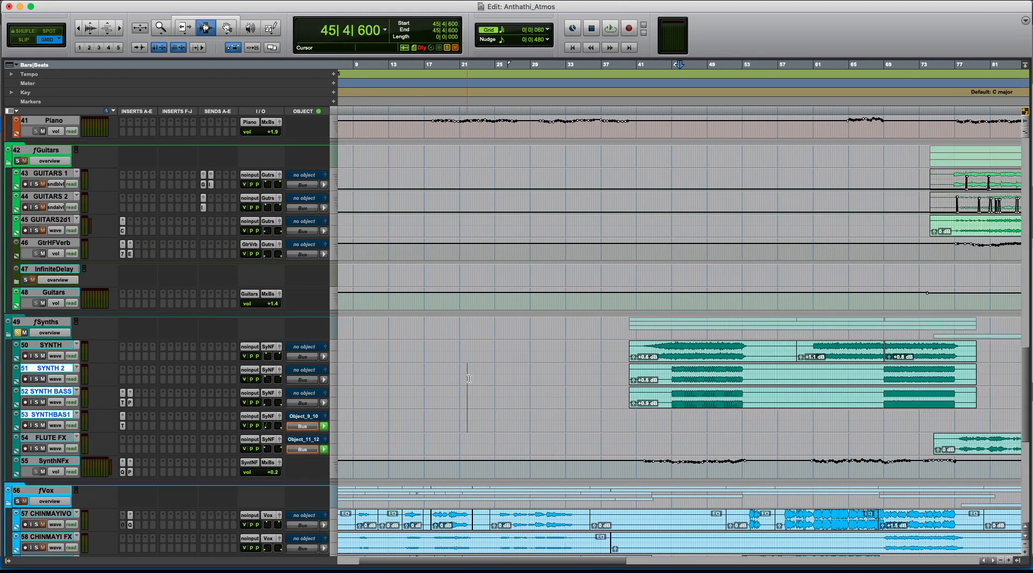
pyautogui.click(572, 351)
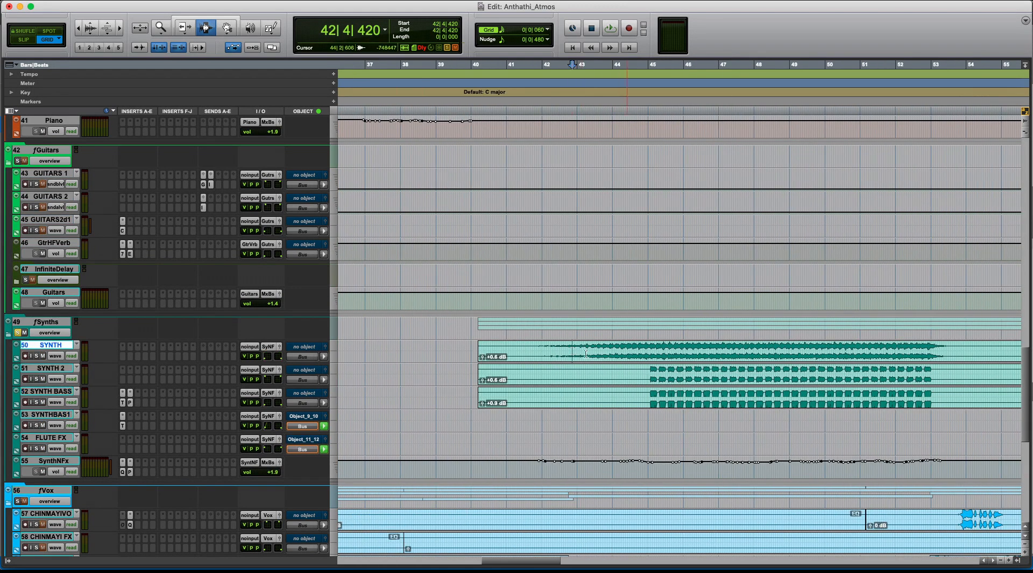
pyautogui.moveTo(646, 372); pyautogui.dragTo(646, 425)
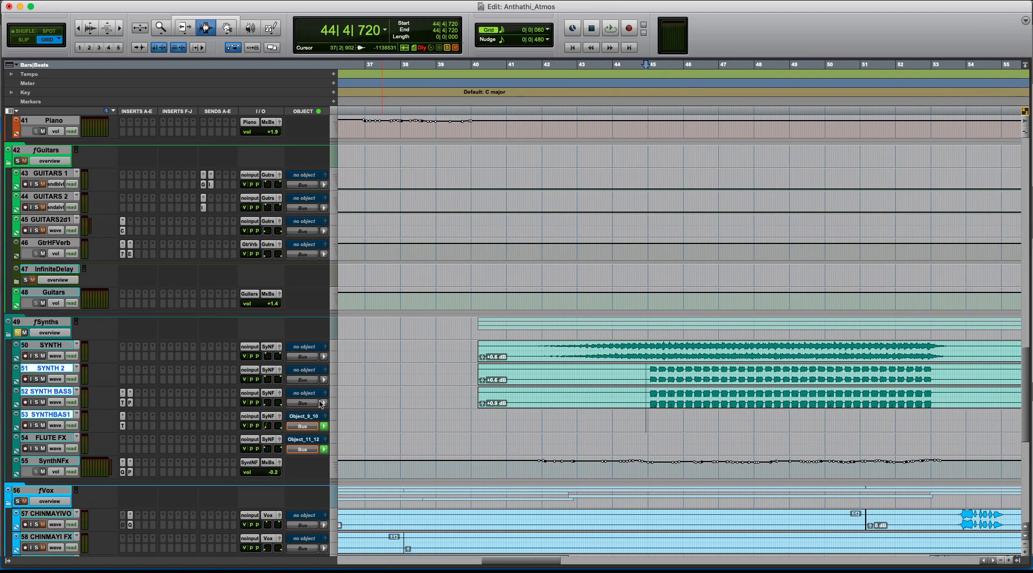
# Examine the Tremolator and PanMan inserts on the SYNTH BASS track
pyautogui.click(123, 402)
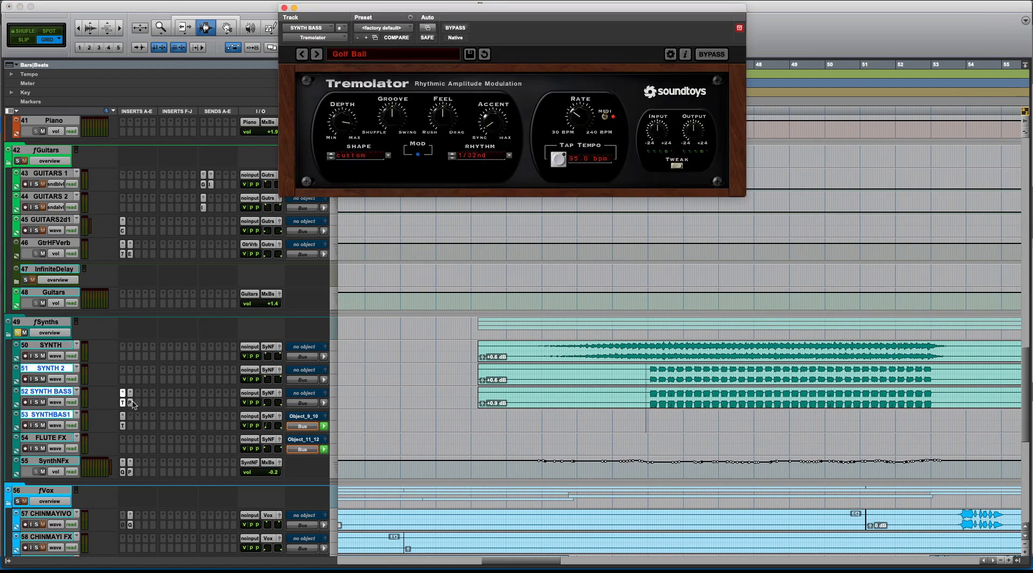
pyautogui.click(131, 403)
pyautogui.click(129, 403)
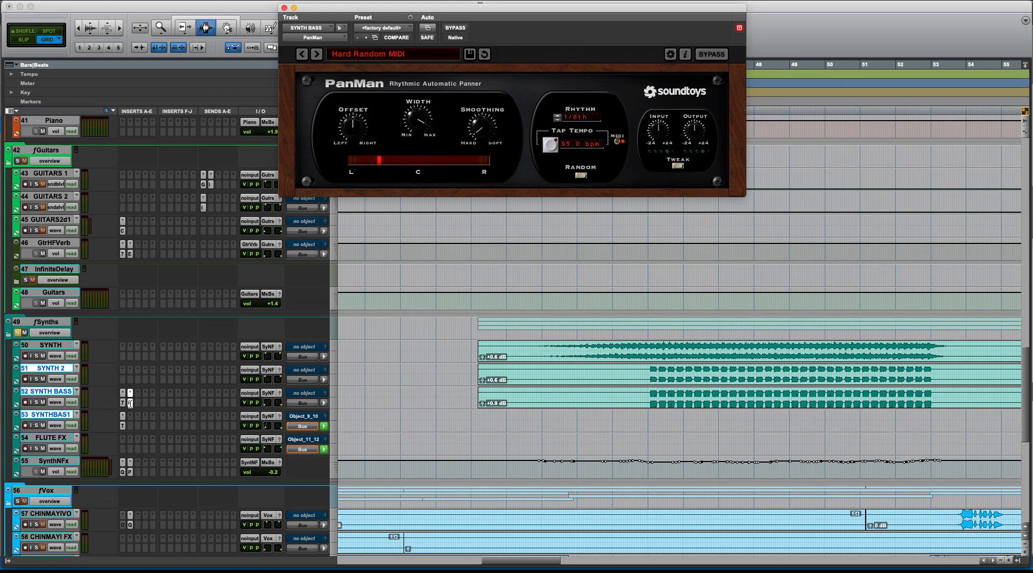
# Examine the final section of the synth tracks, including the SYNTHBAS1 object part, and compare it with their earlier section
pyautogui.press('r')
pyautogui.press('r')
pyautogui.press('r')
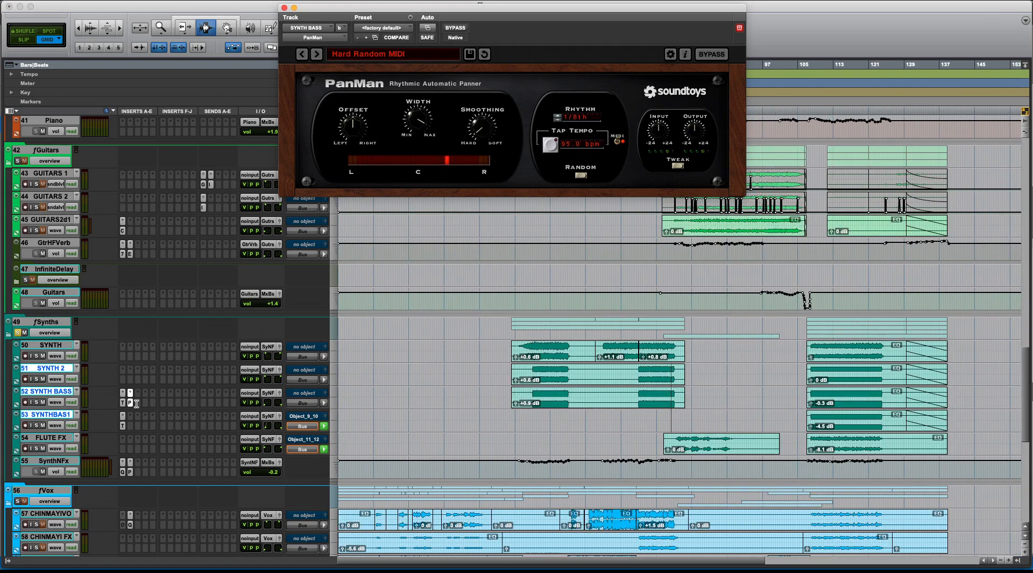
pyautogui.click(811, 401)
pyautogui.press('t')
pyautogui.press('t')
pyautogui.press('t')
pyautogui.press('r')
pyautogui.press('r')
pyautogui.press('r')
pyautogui.press('r')
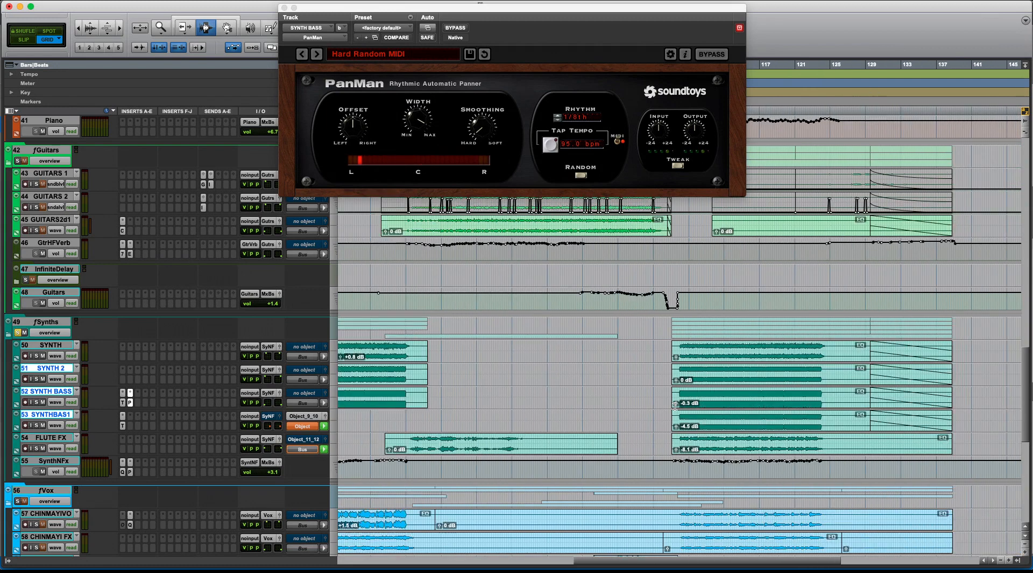
pyautogui.press('t')
pyautogui.press('t')
pyautogui.press('r')
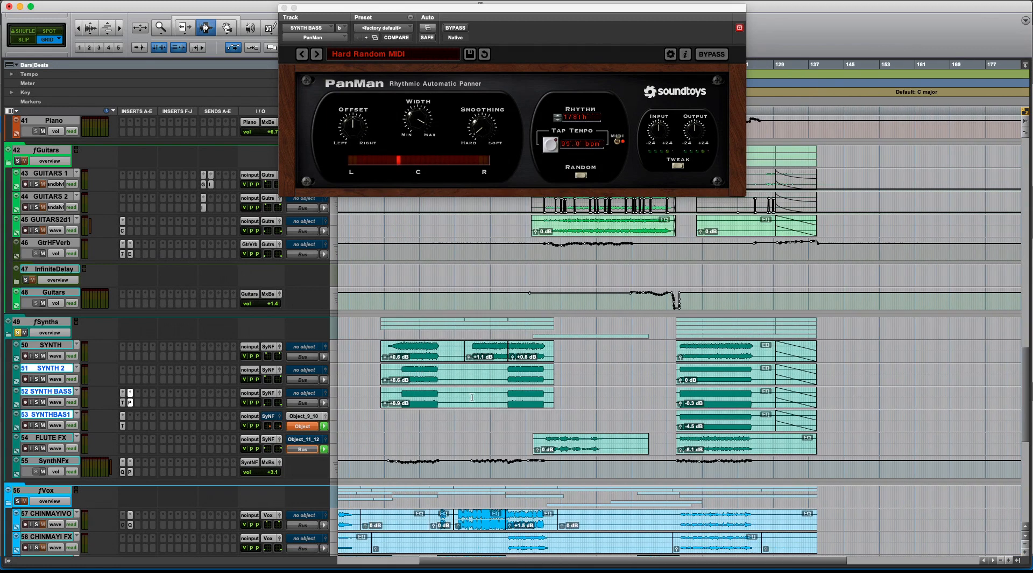
# Return to the first synth section, place the cursor on SYNTH at 43|2|900, and close the PanMan window
pyautogui.click(397, 394)
pyautogui.press('t')
pyautogui.press('t')
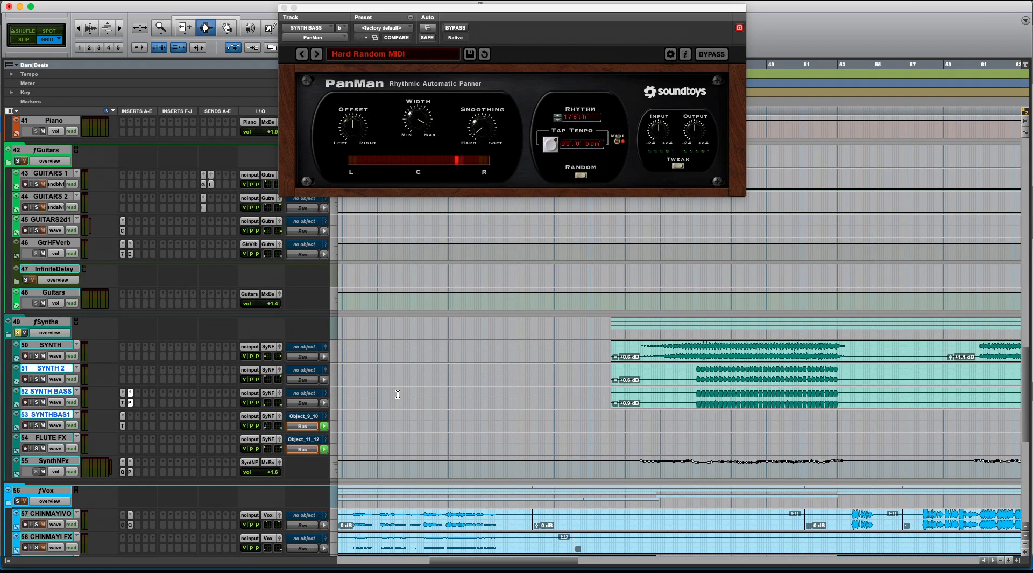
pyautogui.click(669, 361)
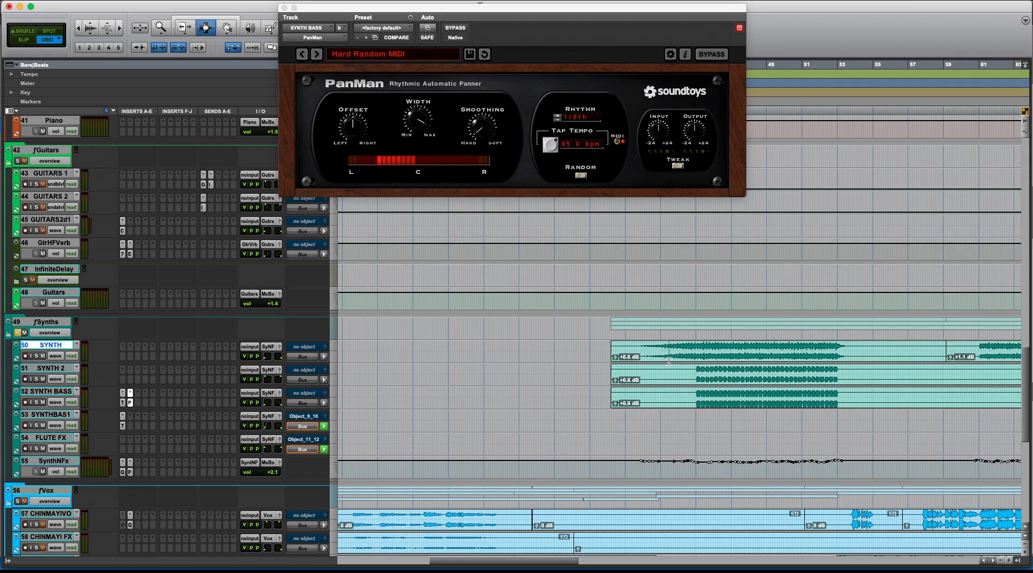
pyautogui.press('super+w')
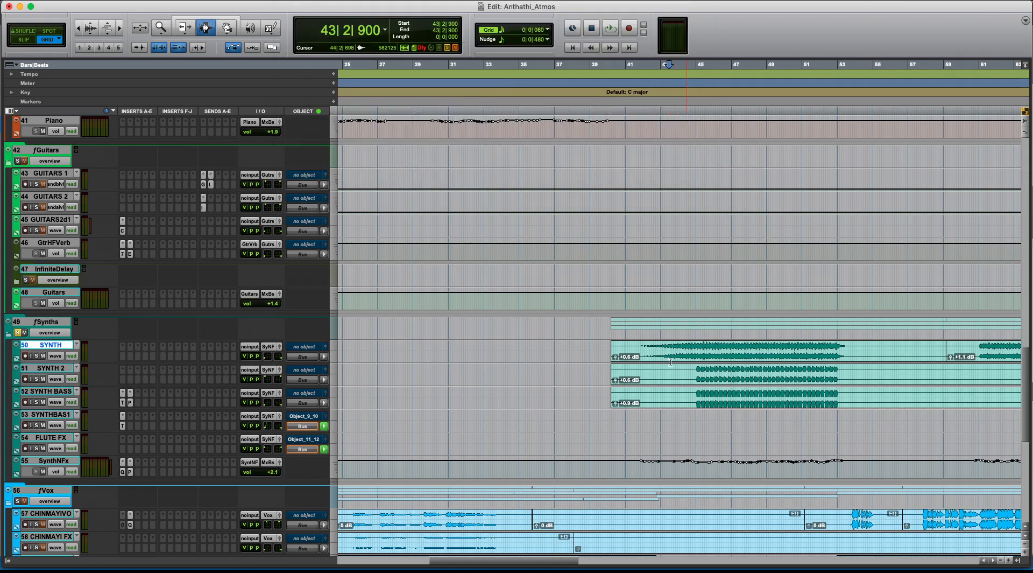
# Play the soloed synths from 44|4|240 through the SYNTH 2 and SYNTH BASS entry, and stop playback
pyautogui.click(690, 376)
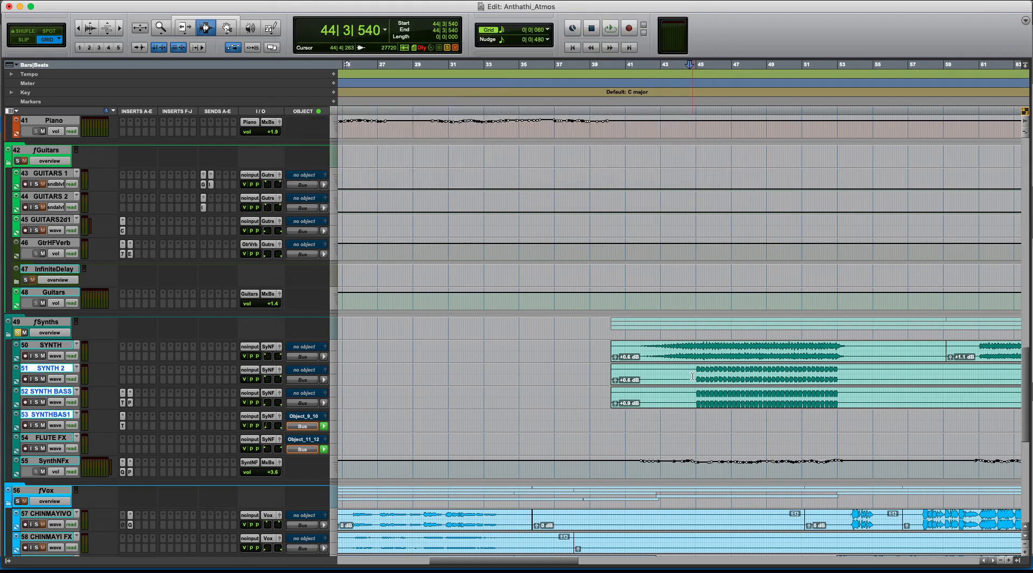
pyautogui.click(693, 375)
pyautogui.press('space')
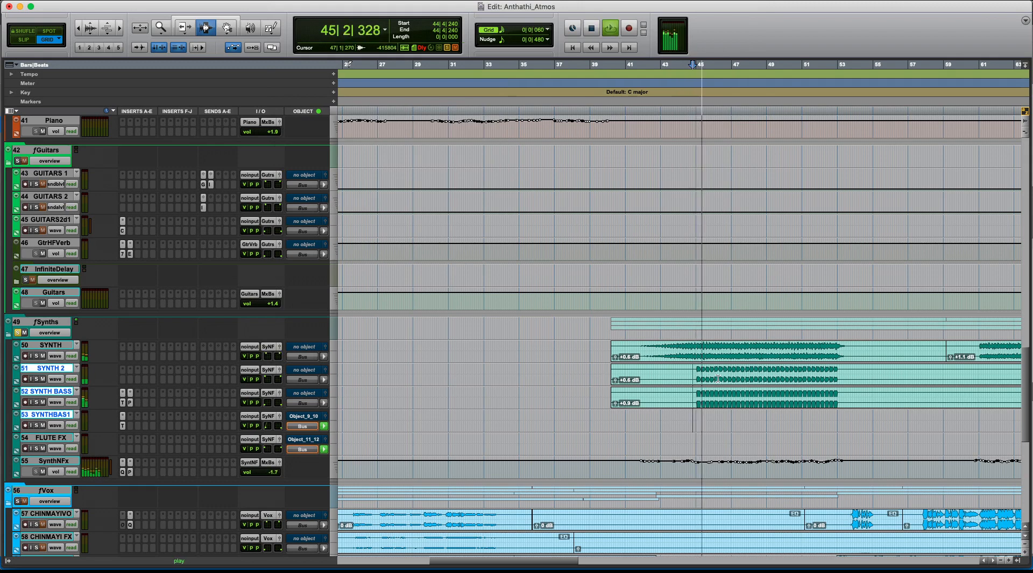
pyautogui.press('super+bracketleft')
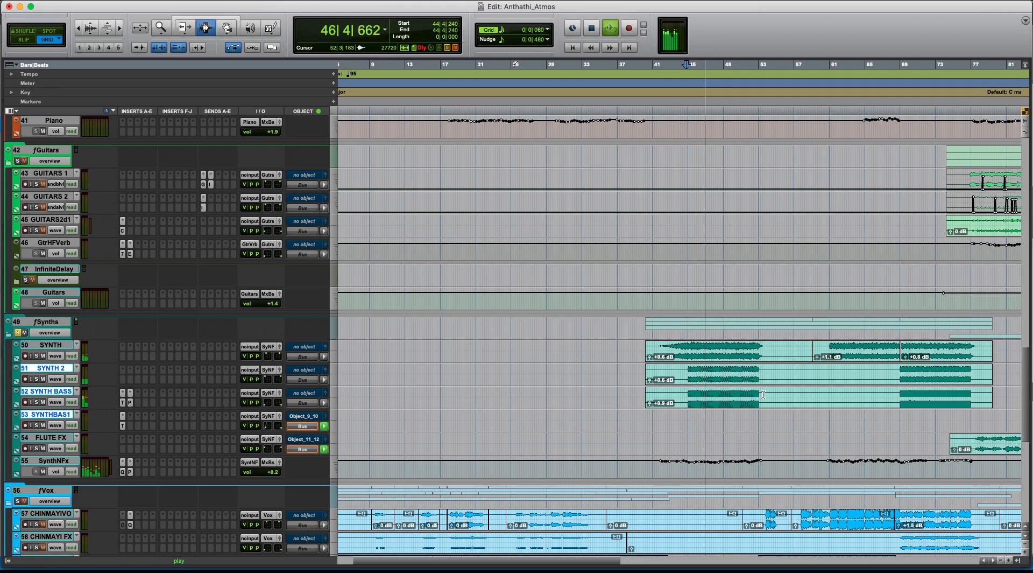
pyautogui.press('super+bracketleft')
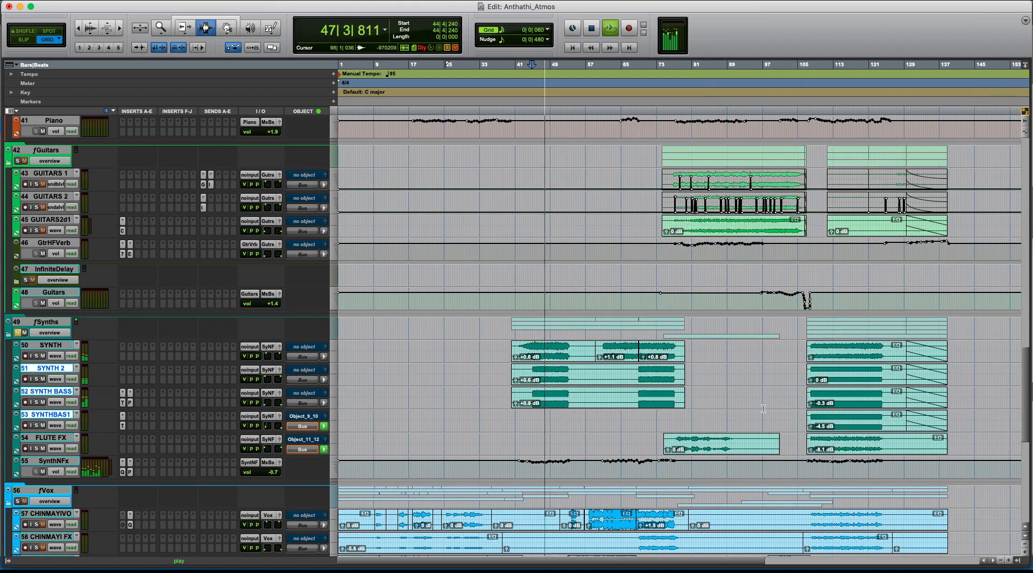
pyautogui.press('space')
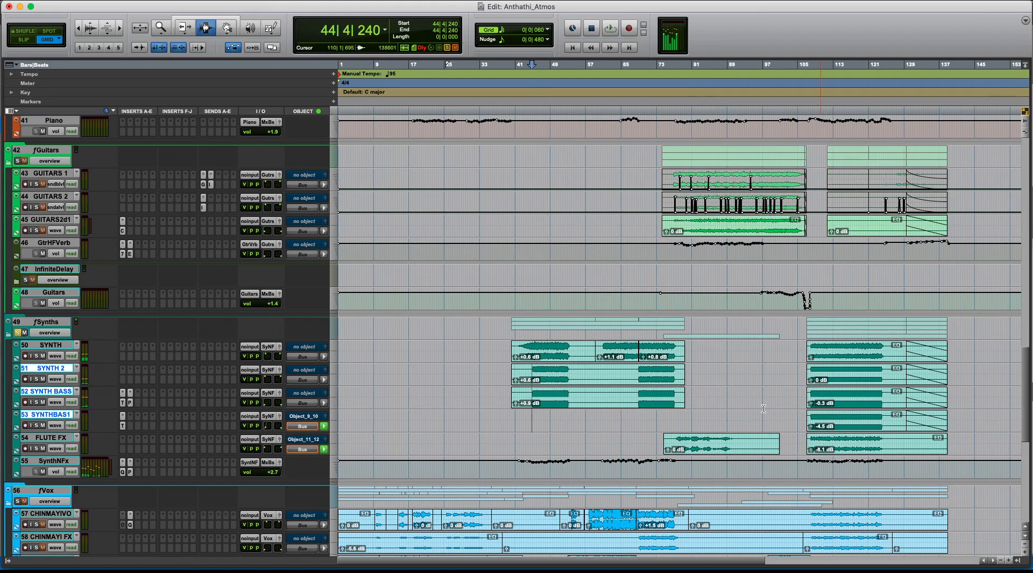
# Place the cursor on SYNTHBAS1 at 107|4|900 in the final synth section and start playback
pyautogui.click(808, 422)
pyautogui.press('super+bracketright')
pyautogui.press('super+bracketright')
pyautogui.press('super+bracketright')
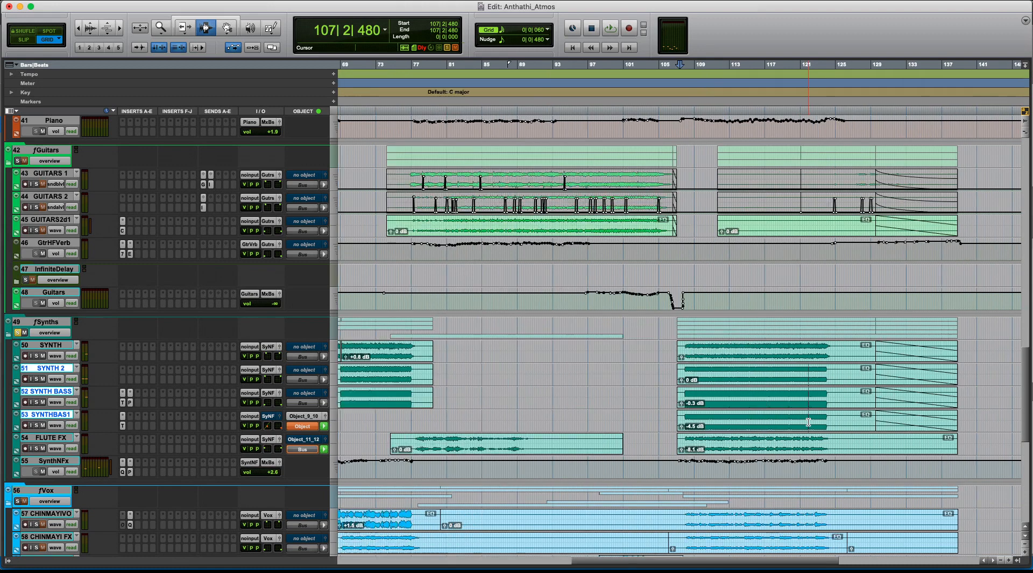
pyautogui.click(701, 420)
pyautogui.press('space')
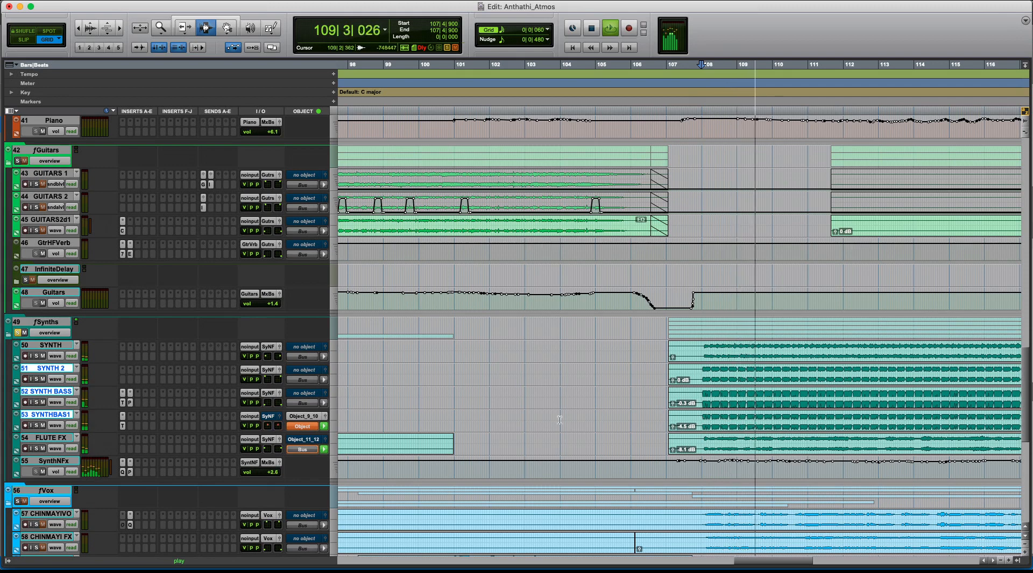
# Examine SYNTHBAS1's object panning during playback in its output window and in the Dolby Atmos Renderer, and return to Pro Tools
pyautogui.click(325, 416)
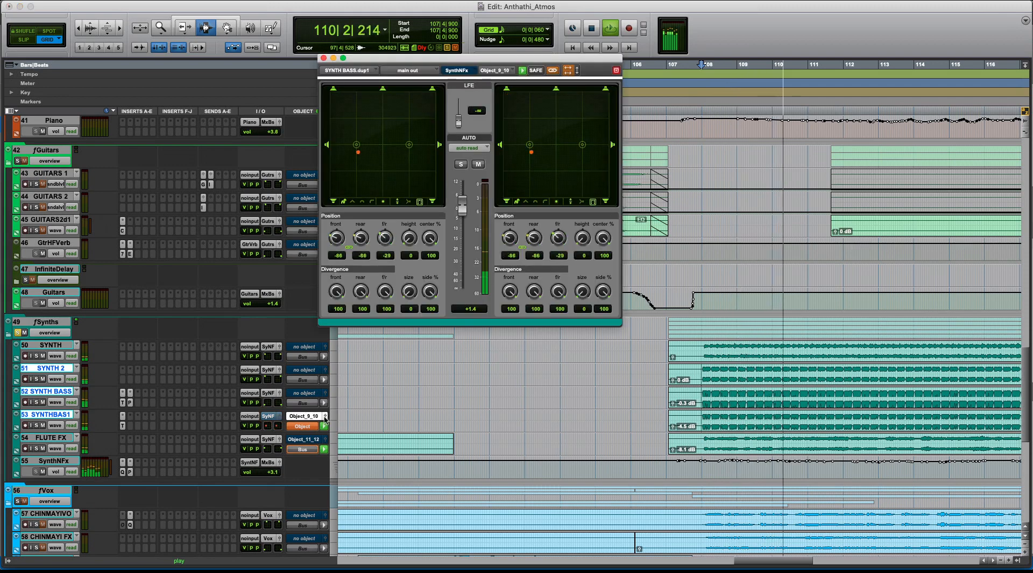
pyautogui.click(325, 416)
pyautogui.hotkey('ctrl', 'Right')
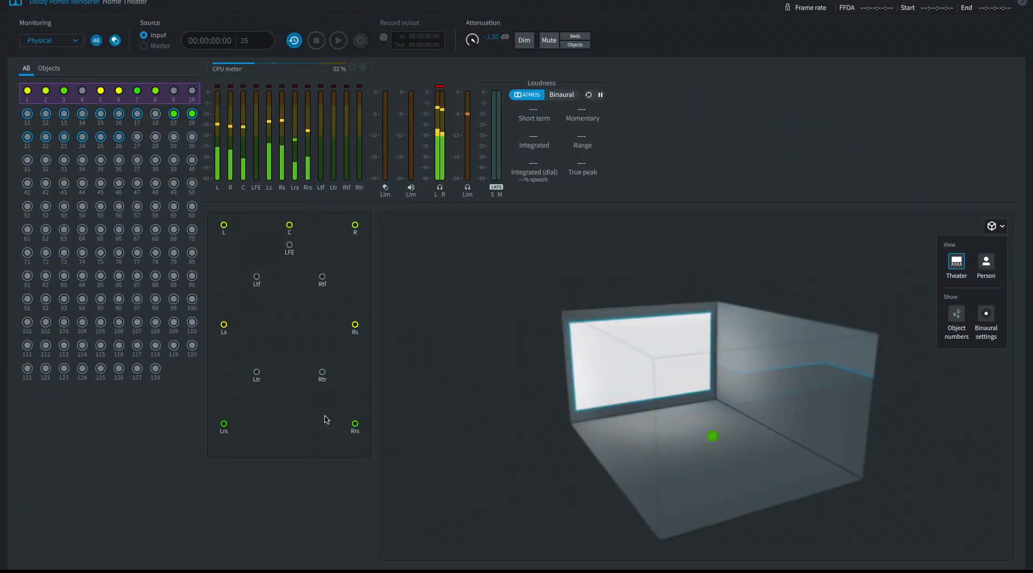
pyautogui.hotkey('ctrl', 'Left')
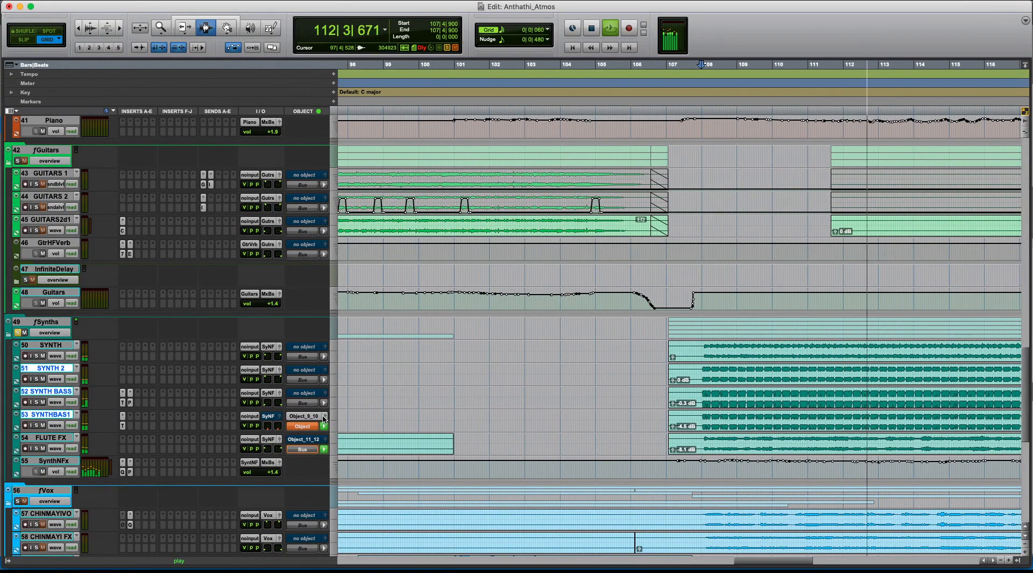
# Recheck the SYNTHBAS1 panner movement, stop playback and close its output window
pyautogui.click(325, 417)
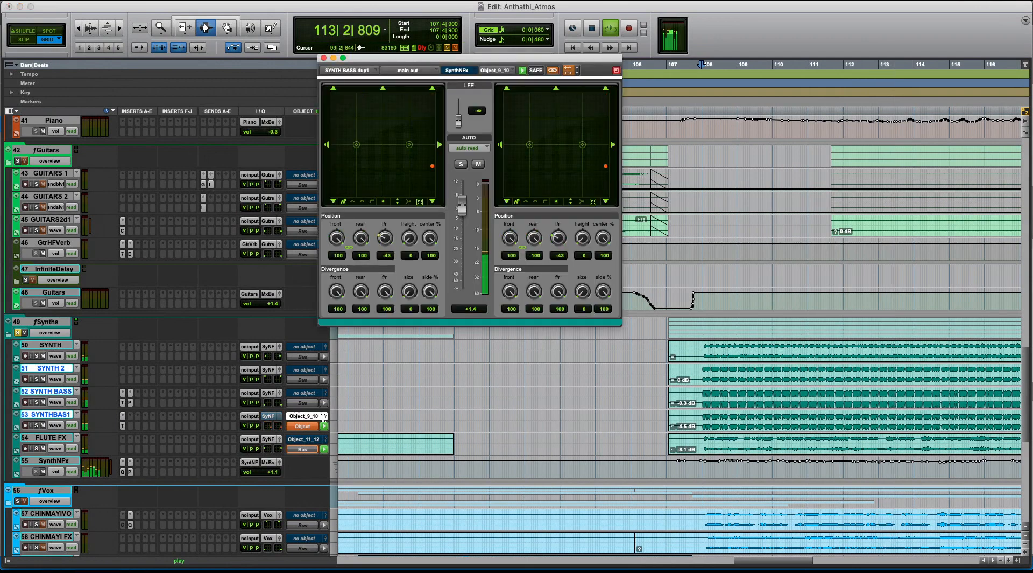
pyautogui.press('space')
pyautogui.press('super+bracketleft')
pyautogui.press('super+bracketleft')
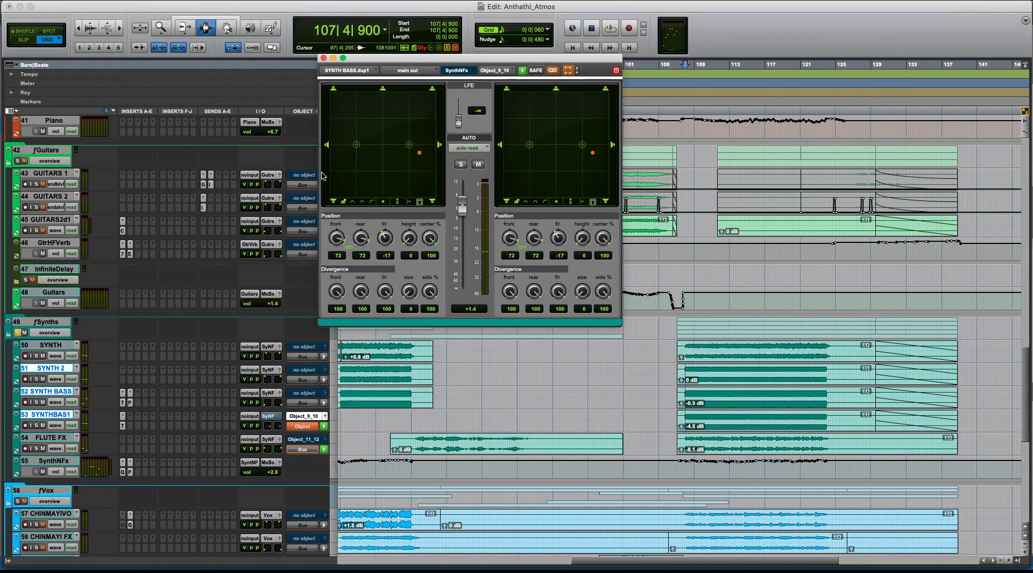
pyautogui.click(324, 57)
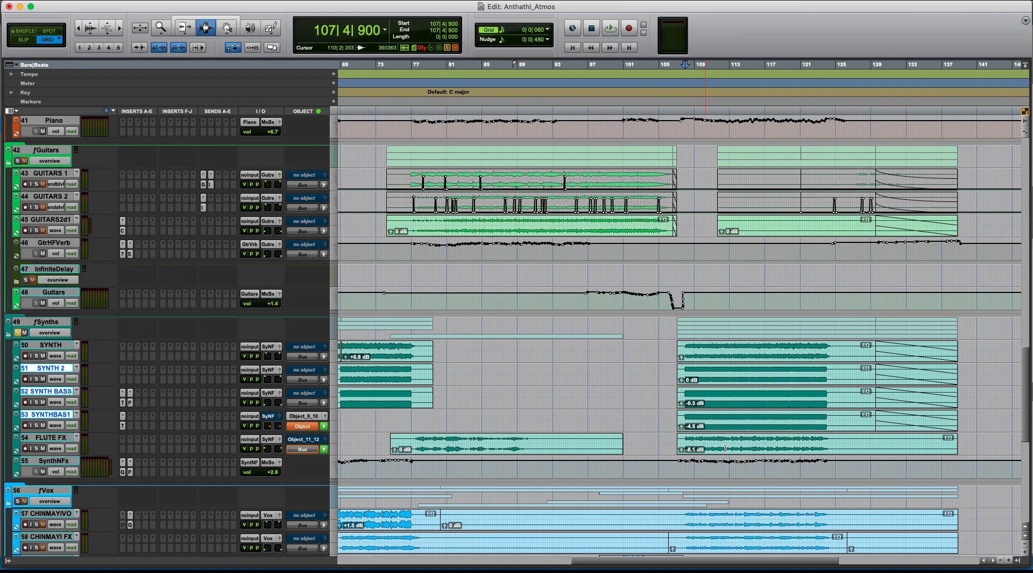
# Solo the Vox folder instead of Synths and place the cursor on GOVIND VOX at 6|3|840 near the song's start
pyautogui.press('super+bracketleft')
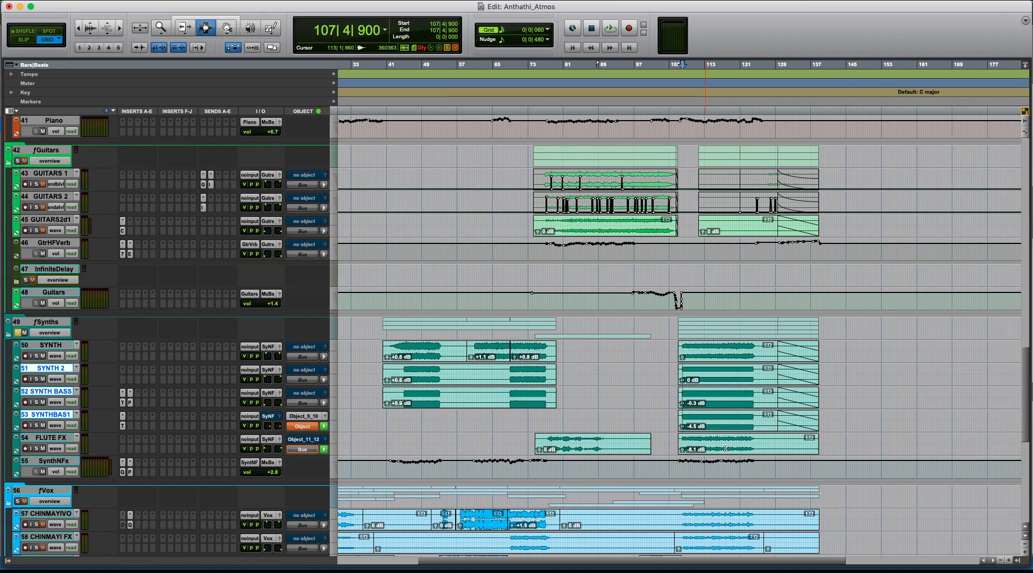
pyautogui.scroll(-8, 726, 446)
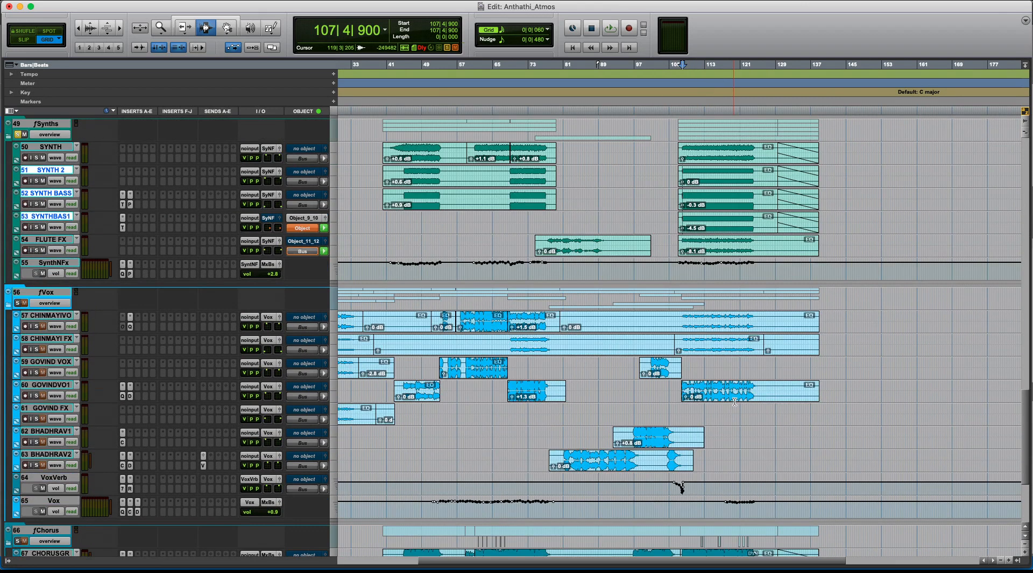
pyautogui.click(487, 316)
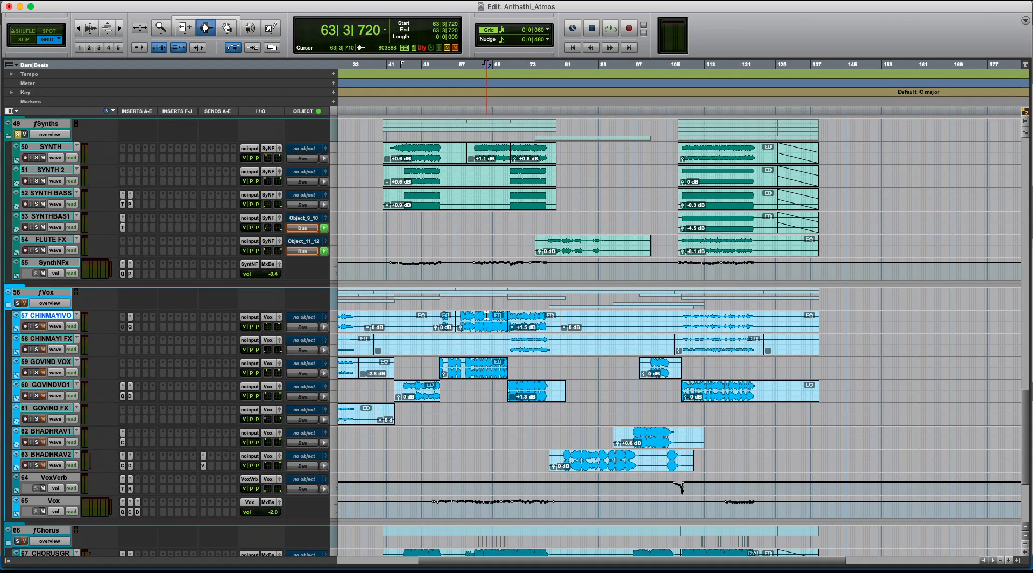
pyautogui.press('Return')
pyautogui.click(18, 303)
pyautogui.click(363, 363)
pyautogui.press('t')
pyautogui.press('t')
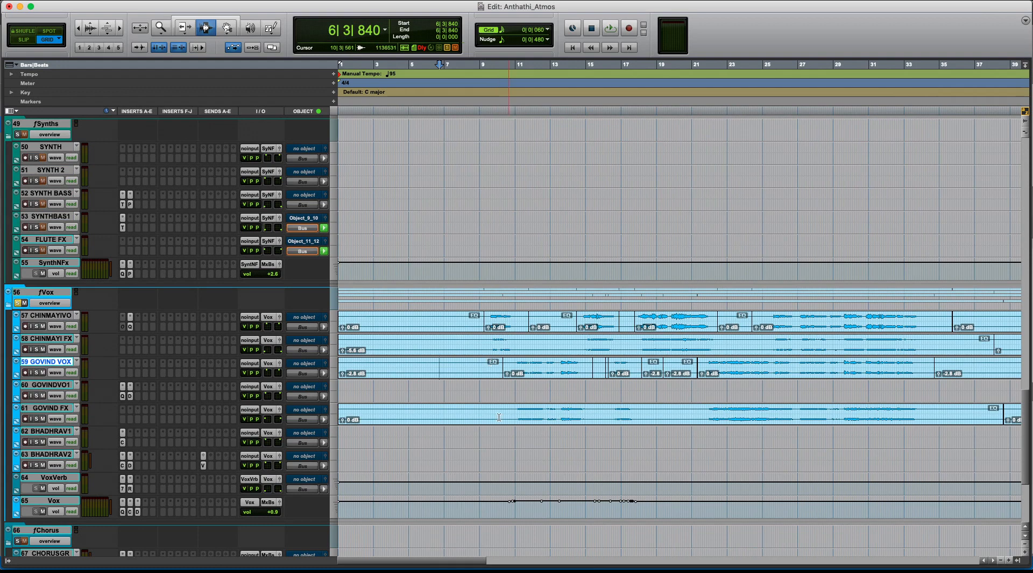
# Select GOVIND FX from 10|1|360 for a length of 5|2|660 and examine the VoxVerb track's inserts
pyautogui.moveTo(499, 417); pyautogui.dragTo(599, 418)
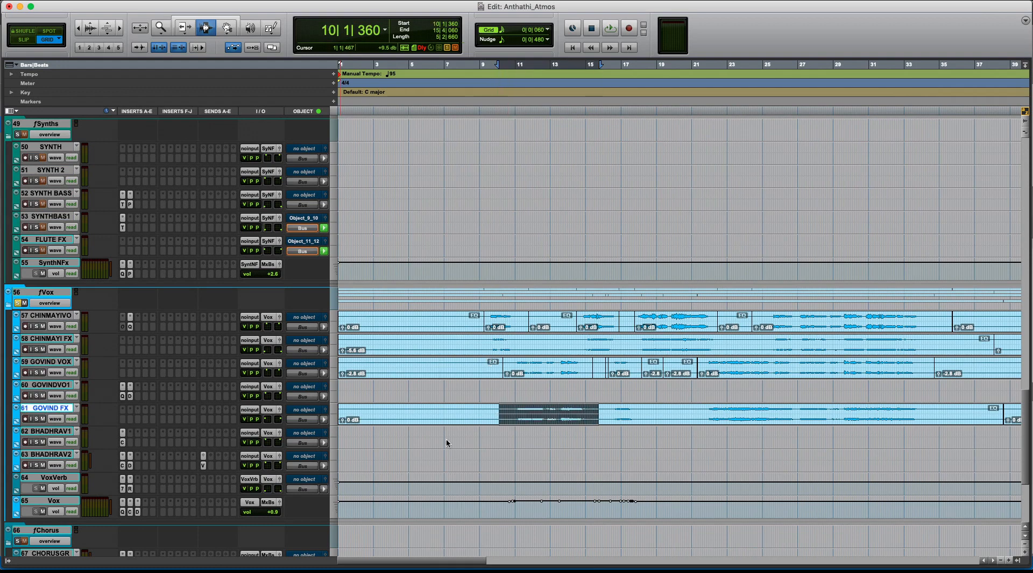
pyautogui.click(122, 488)
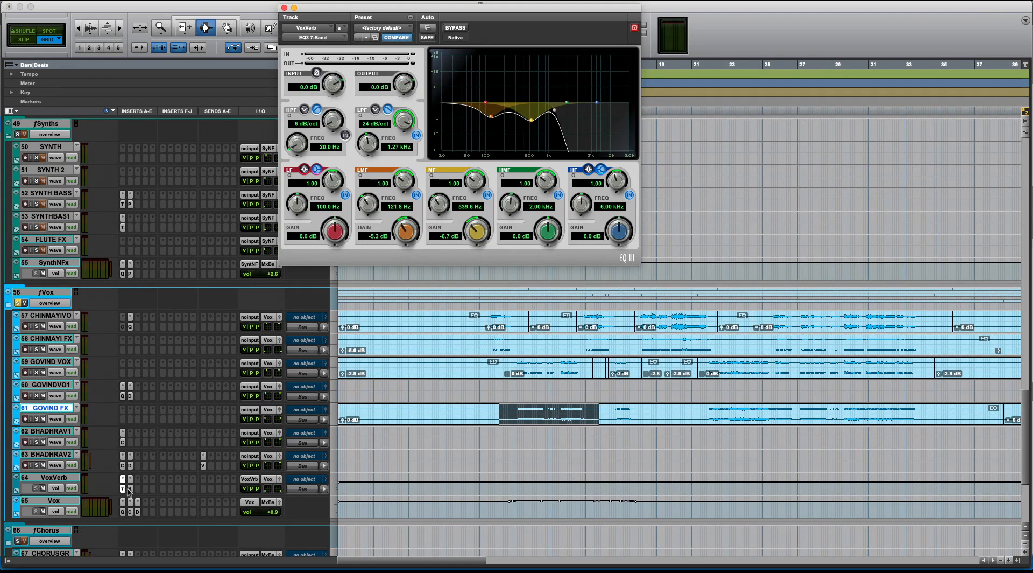
pyautogui.click(129, 488)
pyautogui.click(129, 488)
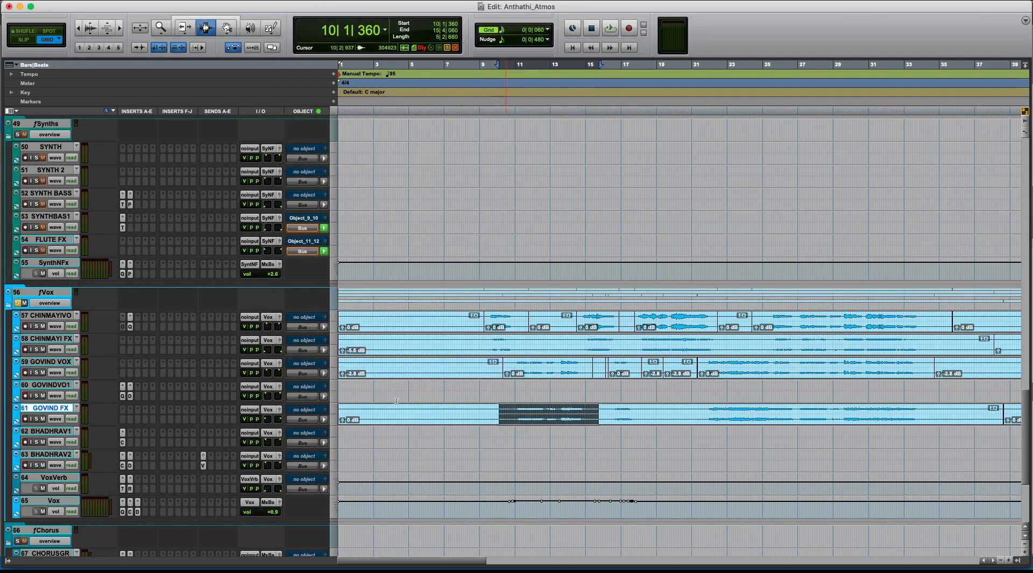
# Select GOVIND VOX from 9|4|540 to 17|2|360 and browse the Exponential Audio multichannel reverbs available for VoxVerb without inserting one
pyautogui.moveTo(495, 367); pyautogui.dragTo(627, 373)
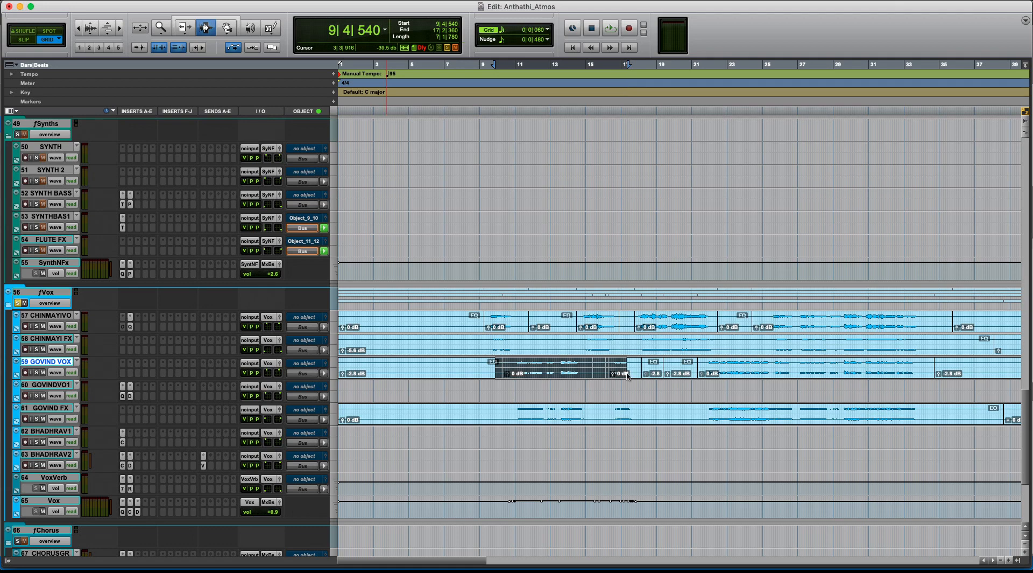
pyautogui.click(138, 479)
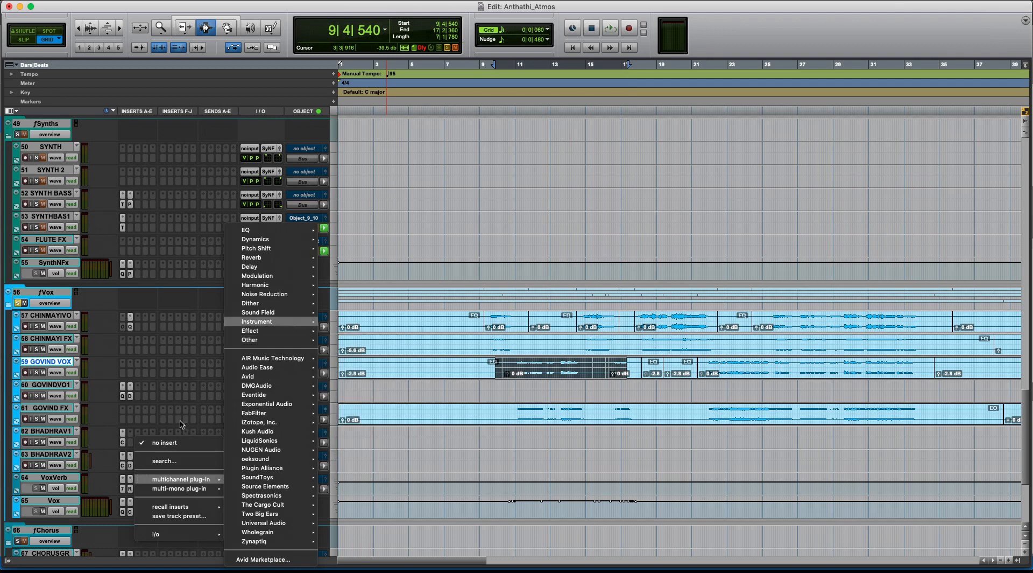
pyautogui.moveTo(263, 276)
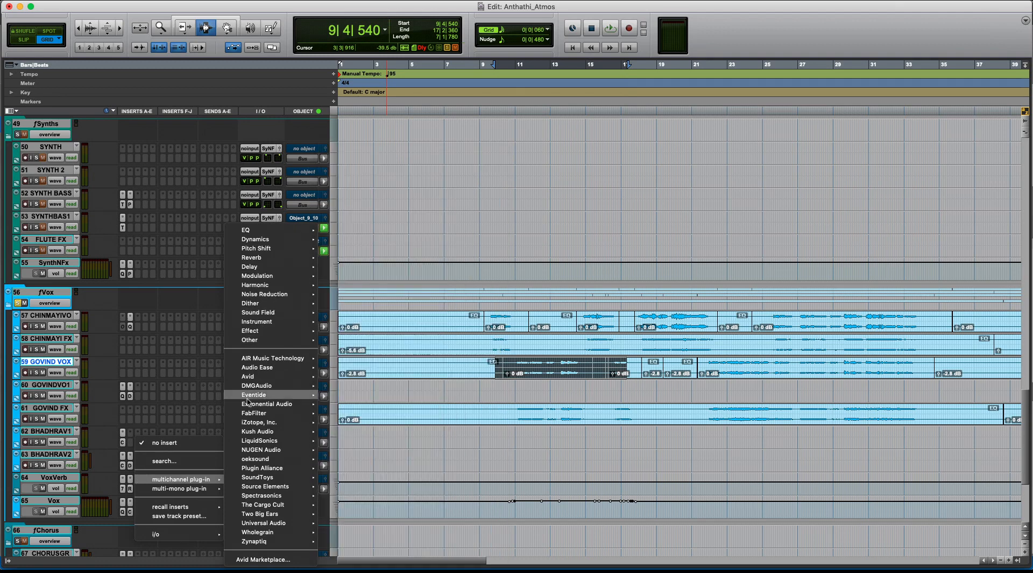
pyautogui.moveTo(248, 405)
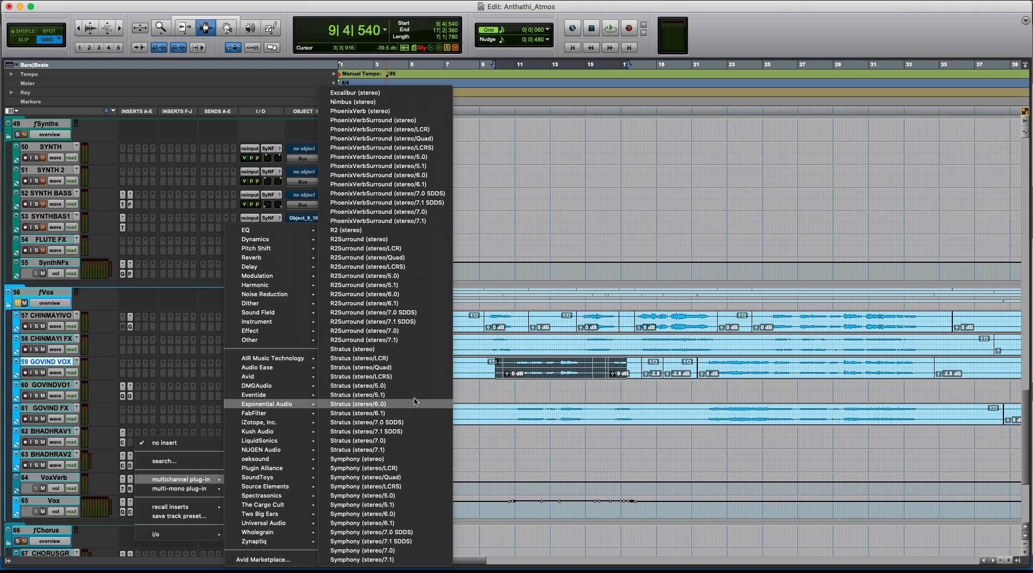
pyautogui.click(572, 409)
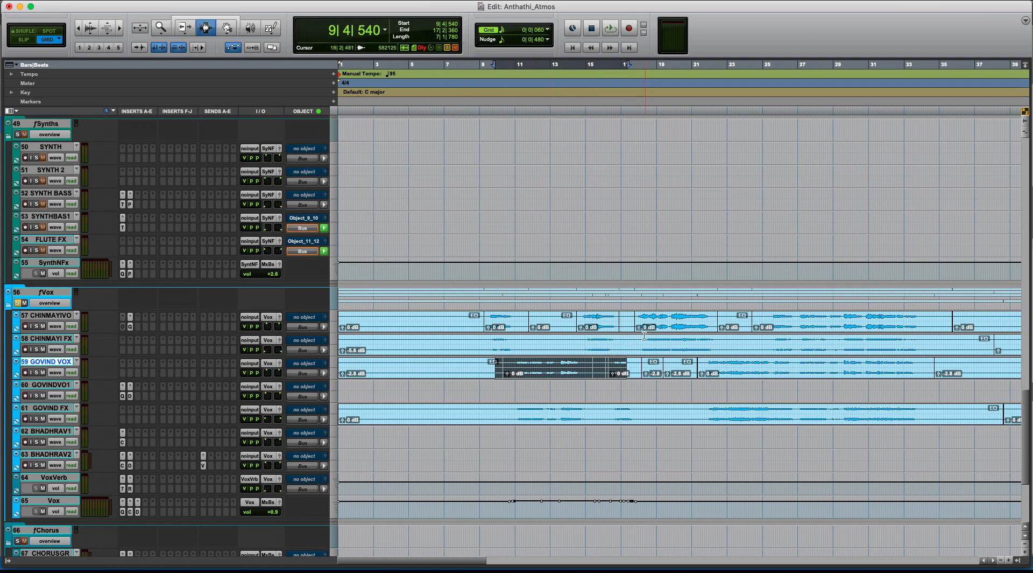
# Place the cursor on GOVIND VOX at 9|1|360 and examine the inserts on CHINMAYIVO and the Vox bus, including Pro-Q 2 and De-Esser
pyautogui.click(475, 378)
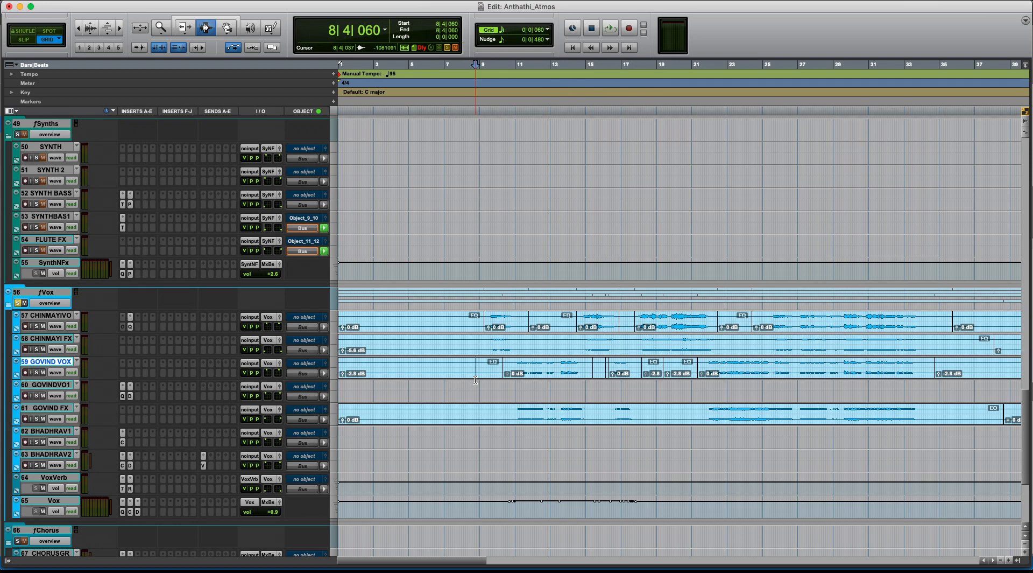
pyautogui.click(481, 376)
pyautogui.click(131, 327)
pyautogui.click(134, 327)
pyautogui.click(123, 512)
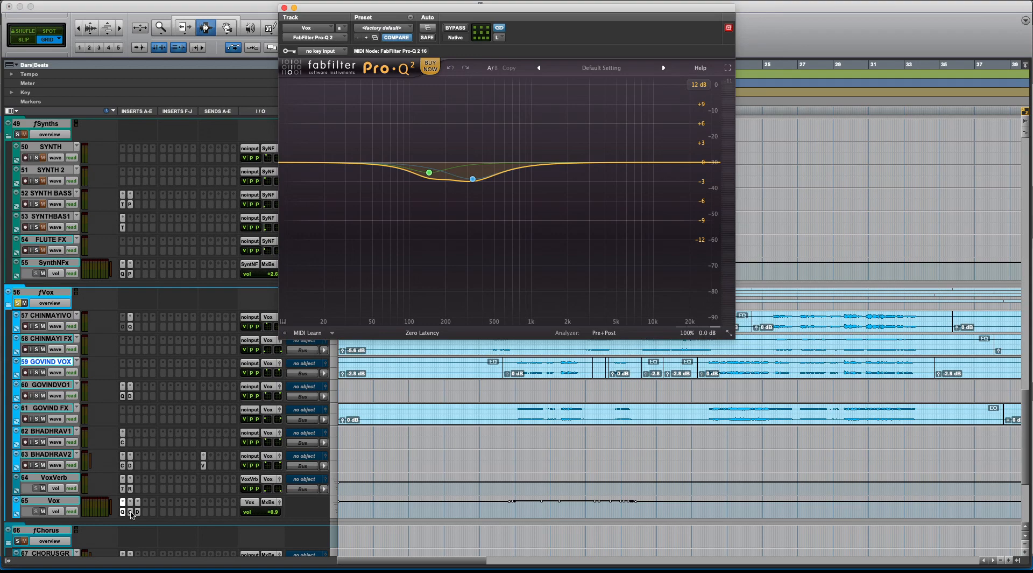
pyautogui.click(131, 511)
pyautogui.click(138, 511)
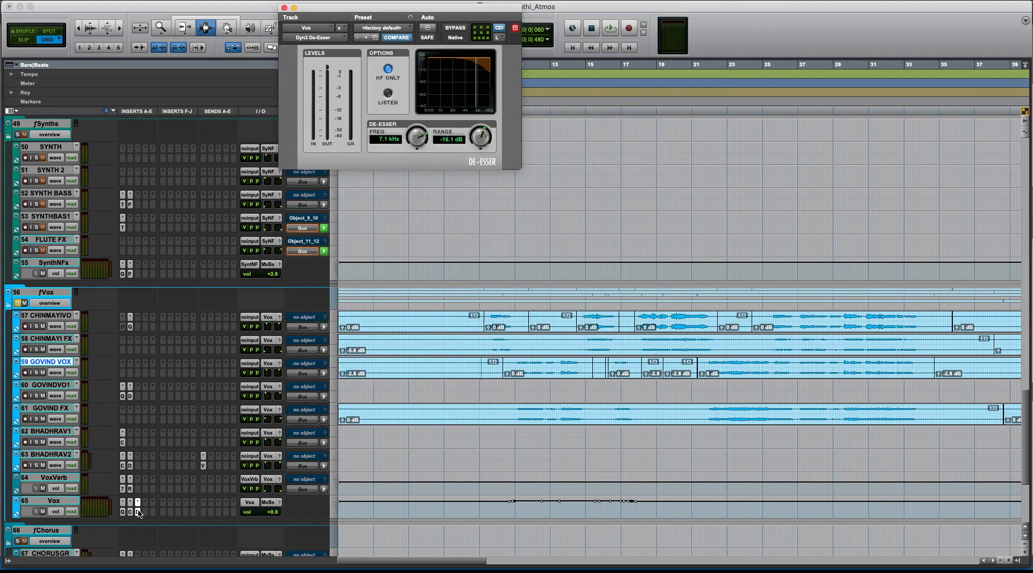
pyautogui.click(138, 511)
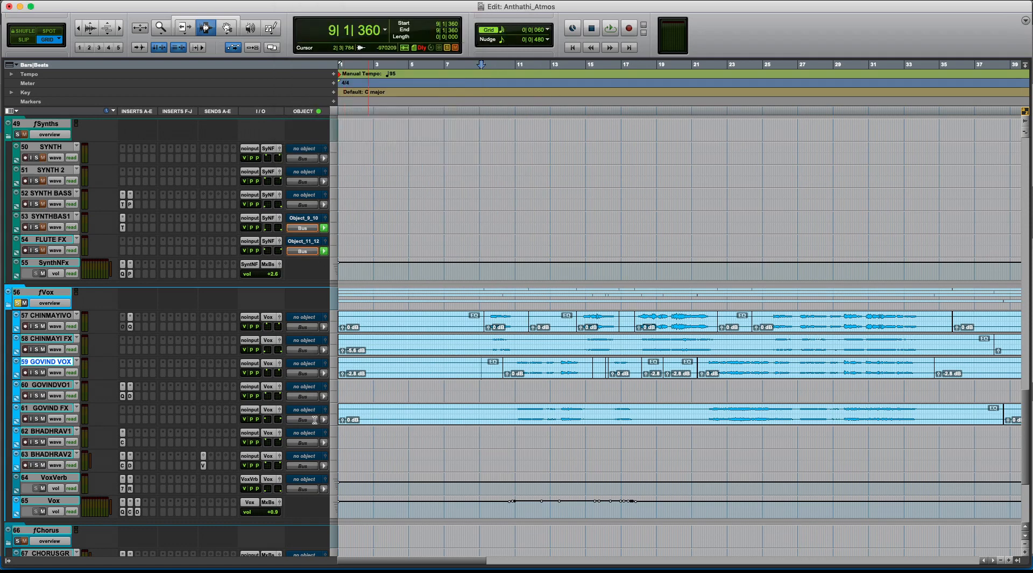
# Try a different clip gain on the CHINMAYIVO clip at bar 9, attempt to write automation, and undo the gain change
pyautogui.moveTo(489, 326); pyautogui.dragTo(489, 324)
pyautogui.press('super+slash')
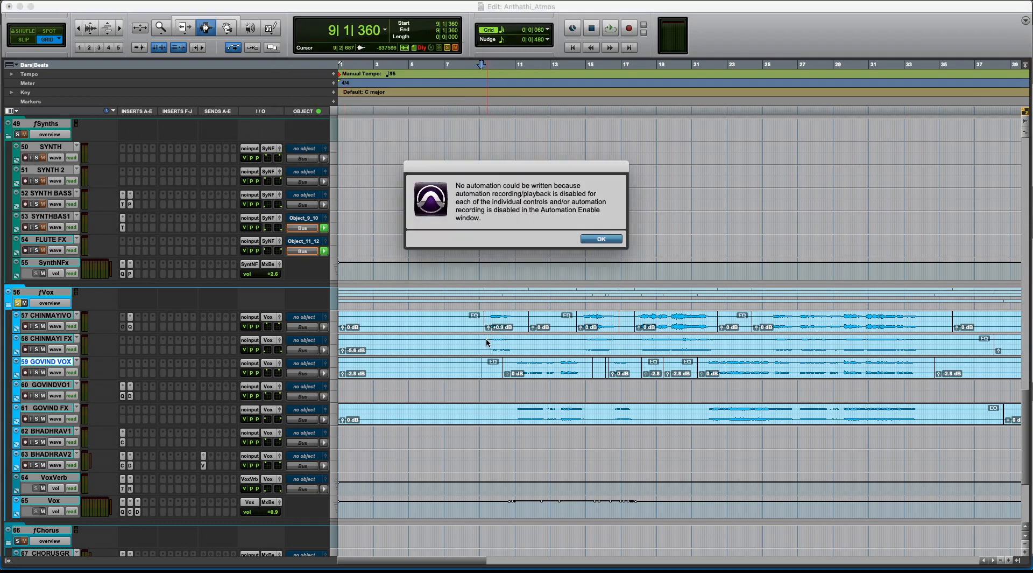
pyautogui.click(600, 240)
pyautogui.press('super+slash')
pyautogui.click(600, 240)
pyautogui.press('super+z')
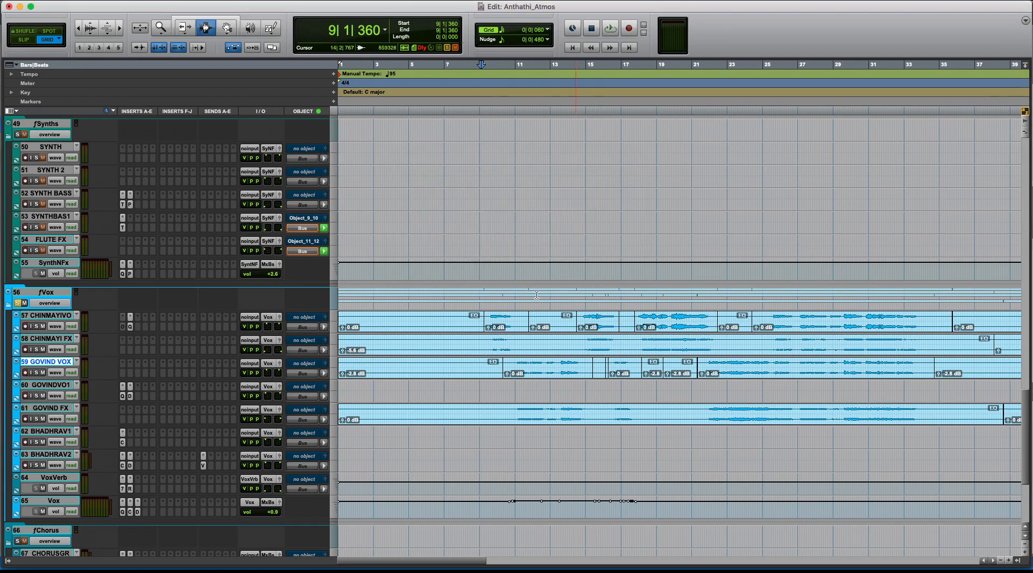
# Place the cursor on CHINMAYI FX at 9|2|240 and play the soloed vocals
pyautogui.click(492, 323)
pyautogui.click(484, 342)
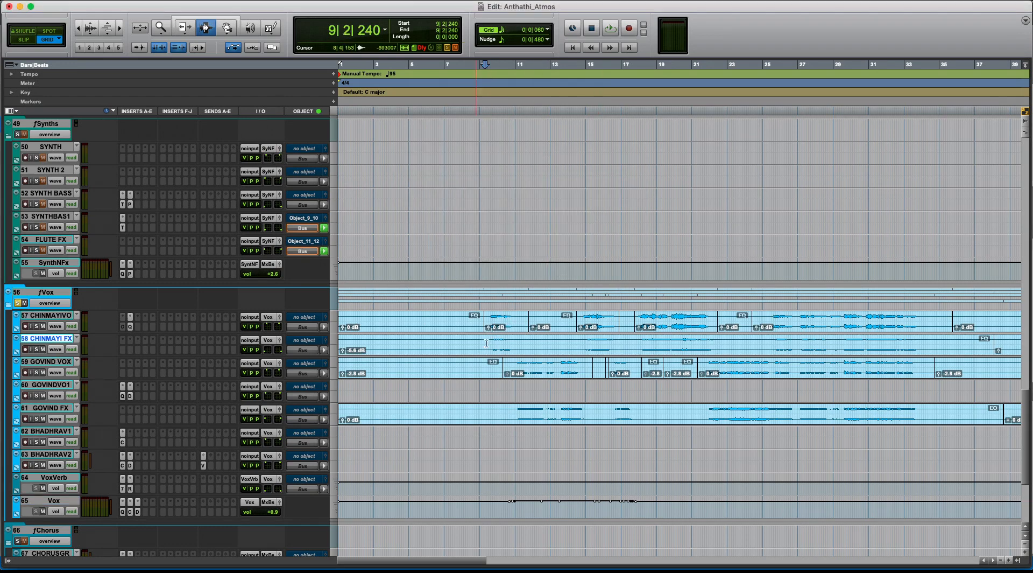
pyautogui.press('space')
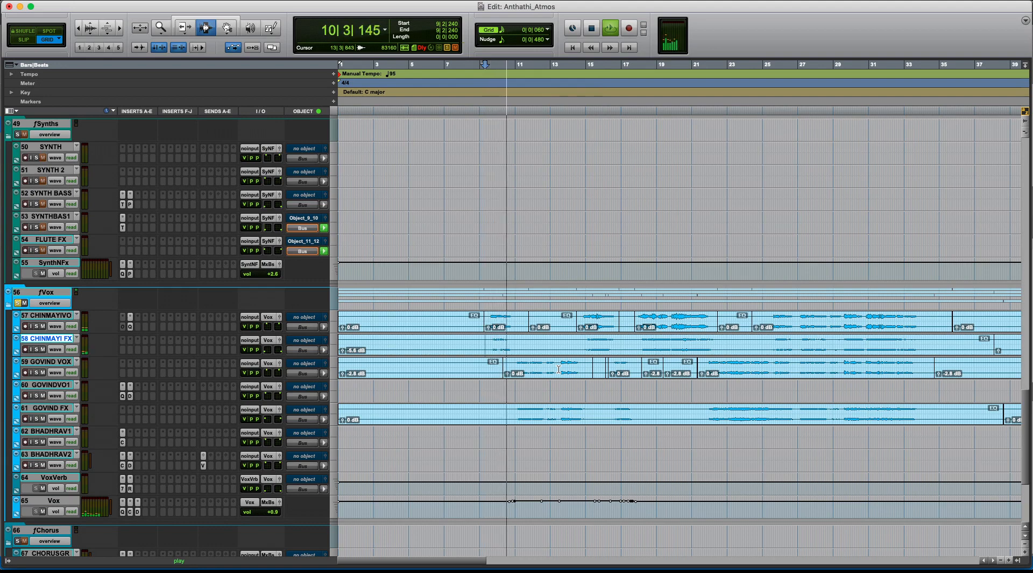
# Display volume automation on the tracks and inspect it closely on GOVIND VOX around 16|1|600
pyautogui.hotkey('ctrl', 'alt', '-')
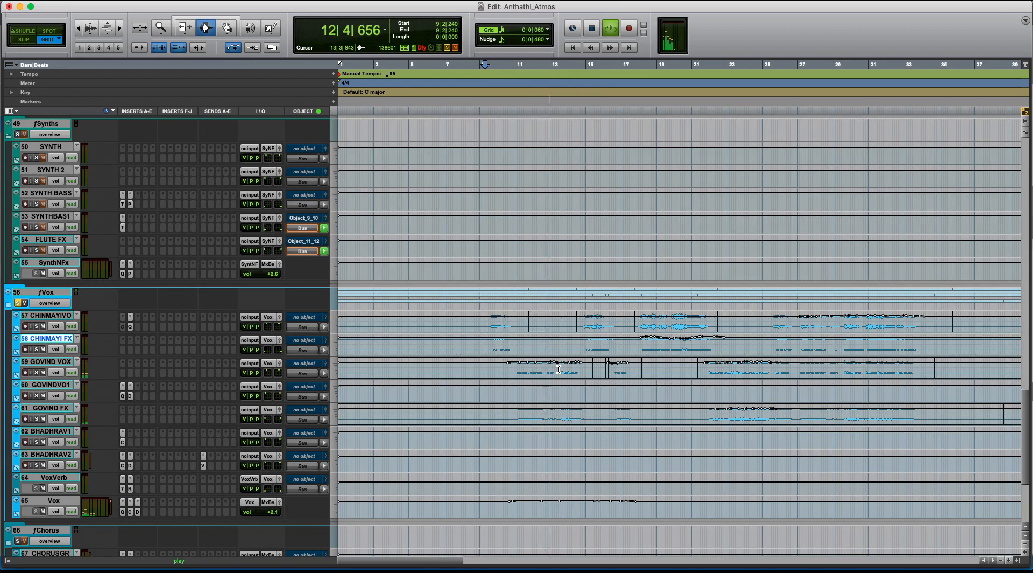
pyautogui.click(607, 370)
pyautogui.press('t')
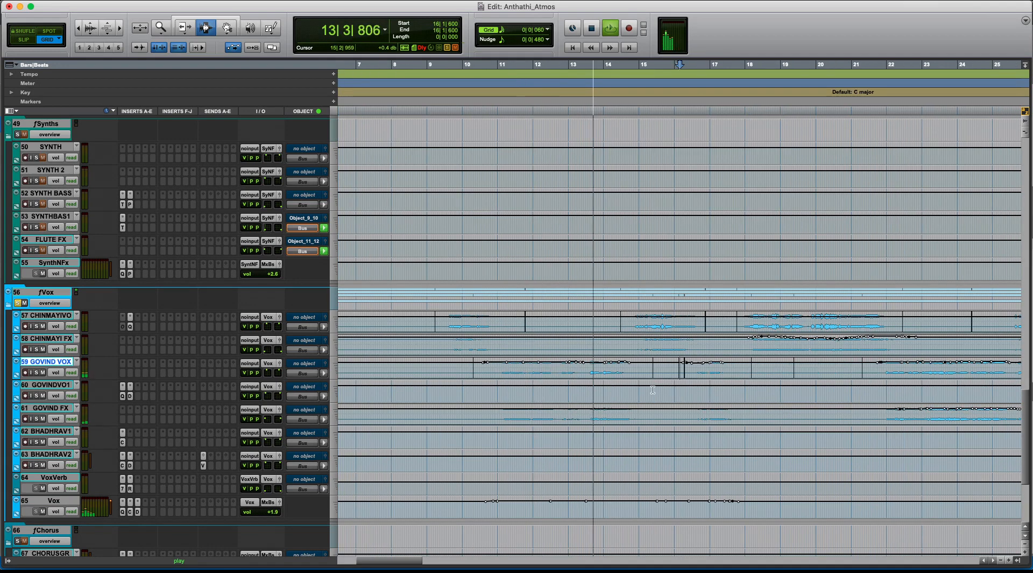
# Place the cursor on GOVINDVO1 at 19|2|240, stop playback and select the CHINMAYI FX automation from 17|4|480 to 18|4|900
pyautogui.press('r')
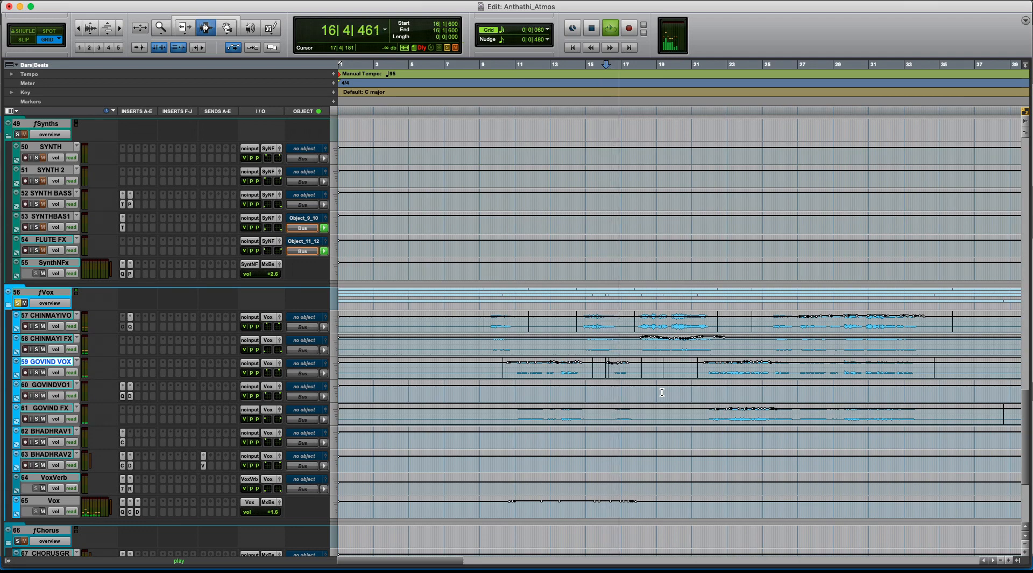
pyautogui.click(662, 392)
pyautogui.press('super+bracketright')
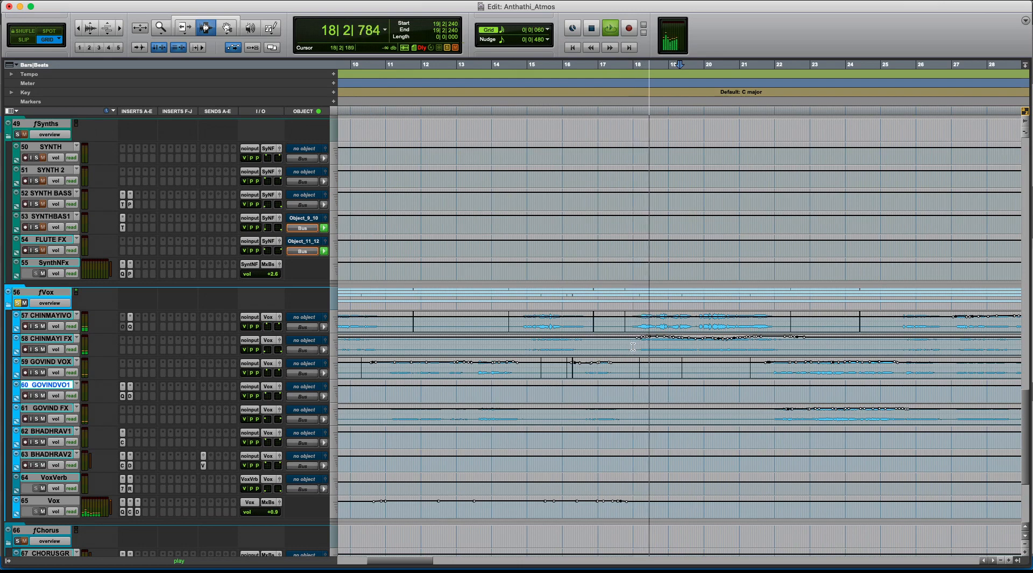
pyautogui.press('space')
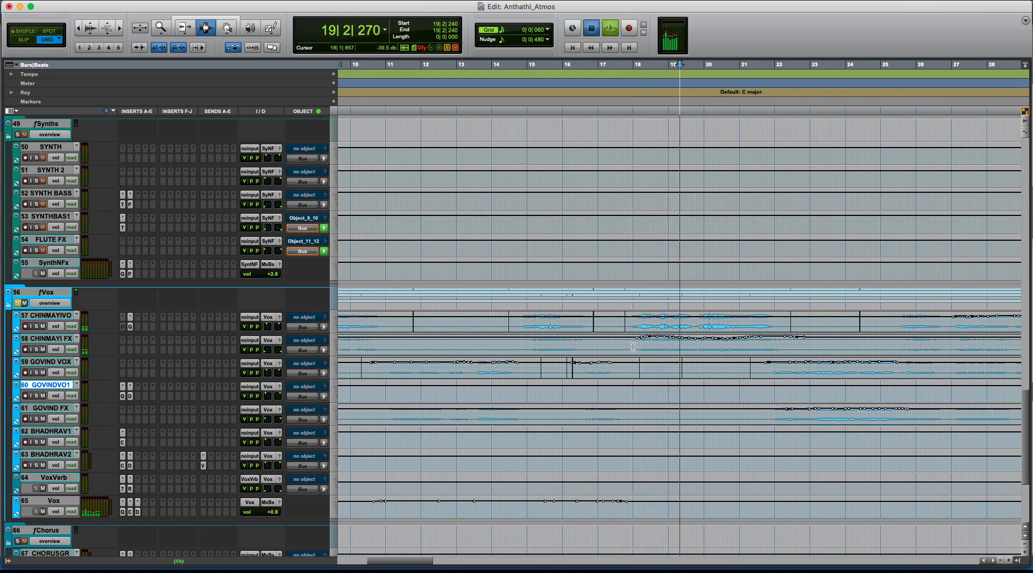
pyautogui.moveTo(633, 346); pyautogui.dragTo(667, 348)
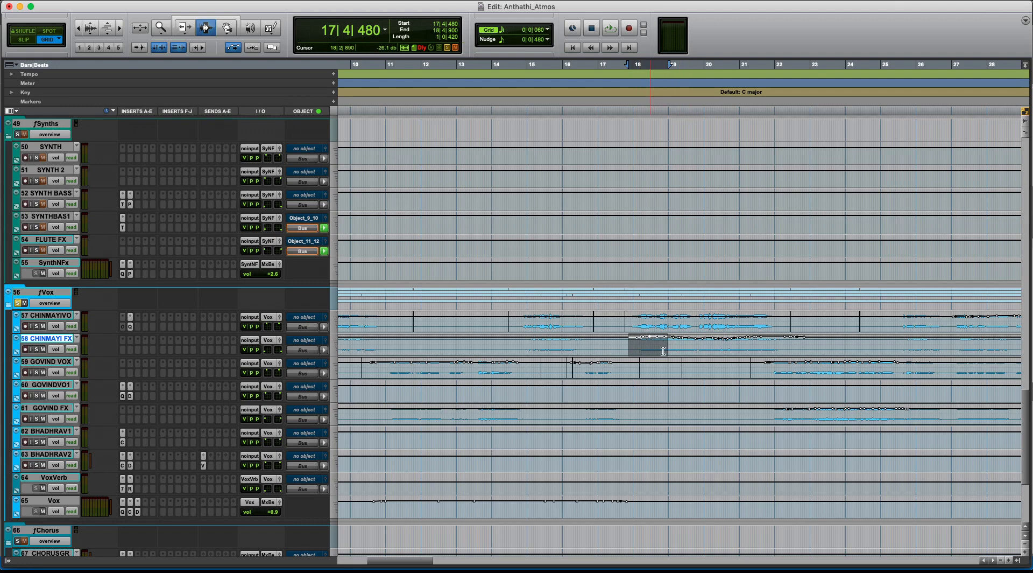
# Select the GOVIND VOX volume automation from 20|4|840 to 26|1|300, and place the cursor on that track at 21|4|000
pyautogui.press('super+bracketleft')
pyautogui.press('super+bracketleft')
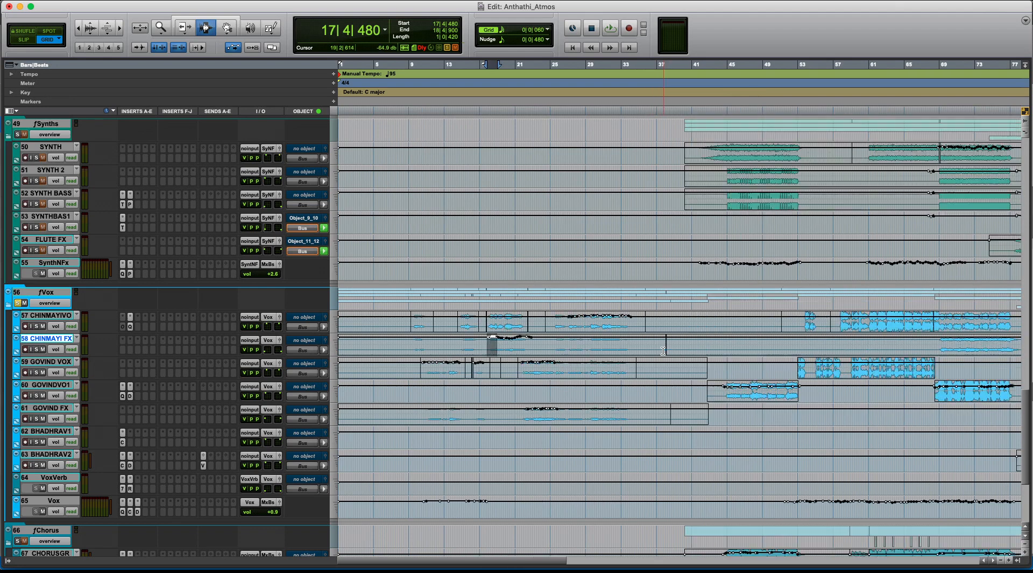
pyautogui.click(515, 360)
pyautogui.moveTo(515, 360); pyautogui.dragTo(560, 371)
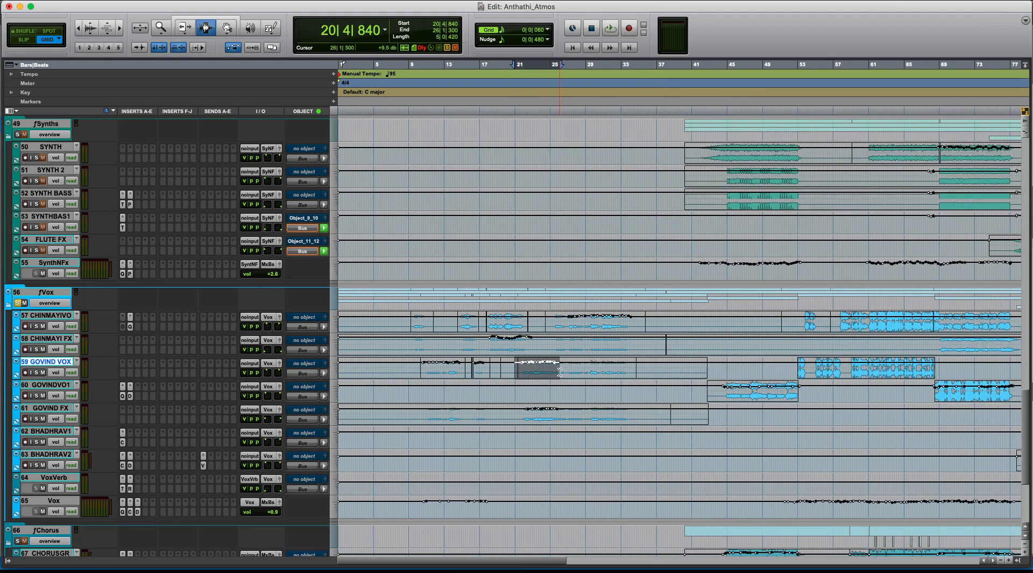
pyautogui.click(521, 368)
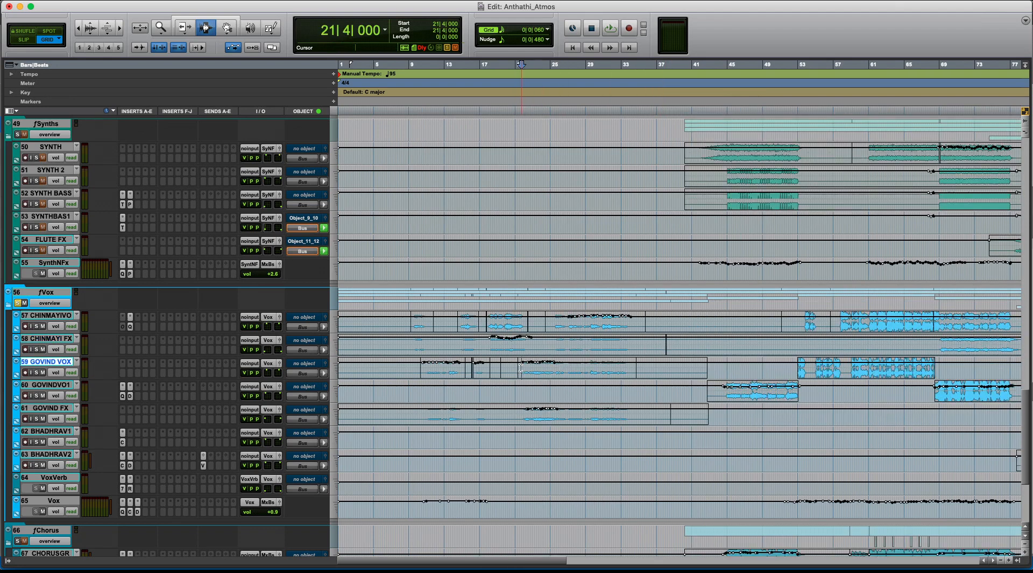
# Mark the CHINMAYIVO phrase around bar 18, and select the CHINMAYI FX volume automation from 17|3|660 to 22|2|900
pyautogui.moveTo(495, 326)
pyautogui.mouseDown()
pyautogui.moveTo(520, 350)
pyautogui.moveTo(490, 323)
pyautogui.moveTo(511, 325)
pyautogui.mouseUp()
pyautogui.click(485, 321)
pyautogui.moveTo(486, 344); pyautogui.dragTo(528, 341)
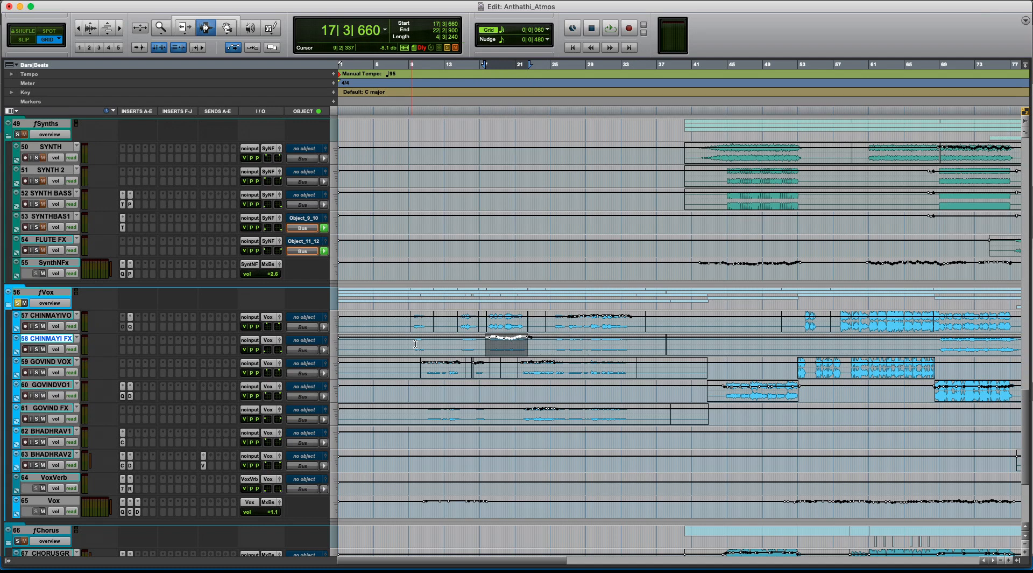
# Play the soloed vocals from 17|4|180 on CHINMAYI FX and inspect its volume automation up close
pyautogui.click(493, 347)
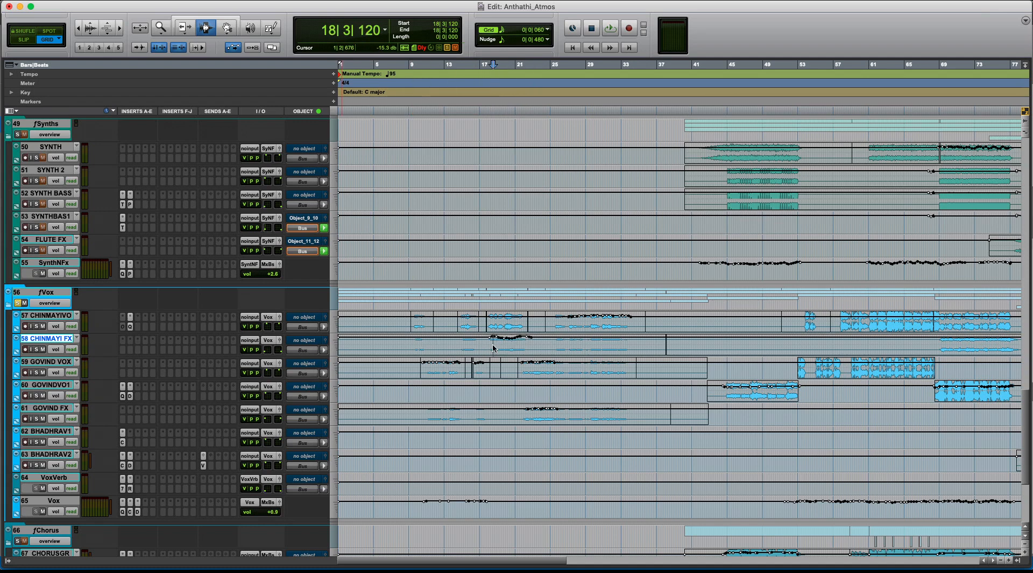
pyautogui.click(489, 347)
pyautogui.click(486, 345)
pyautogui.press('space')
pyautogui.press('t')
pyautogui.press('t')
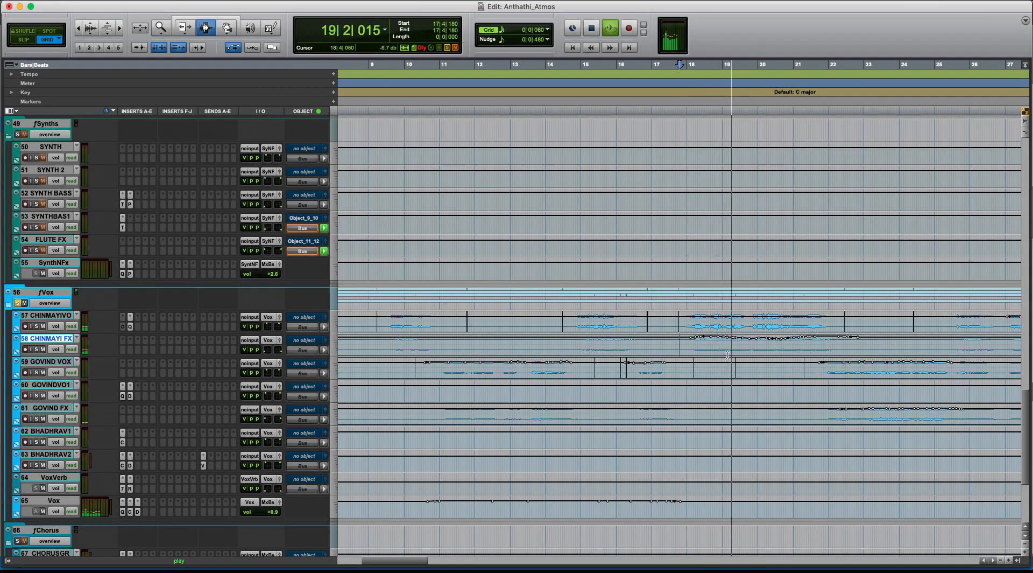
# Place the cursor on CHINMAYI FX at 21|4|480, inspect the end of its automated passage, and stop playback
pyautogui.press('r')
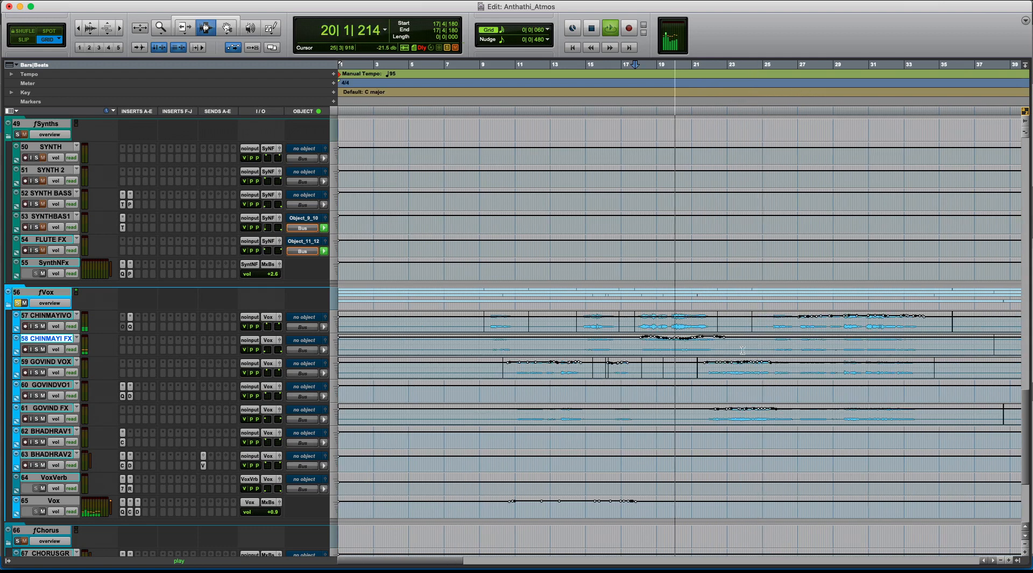
pyautogui.click(707, 347)
pyautogui.press('t')
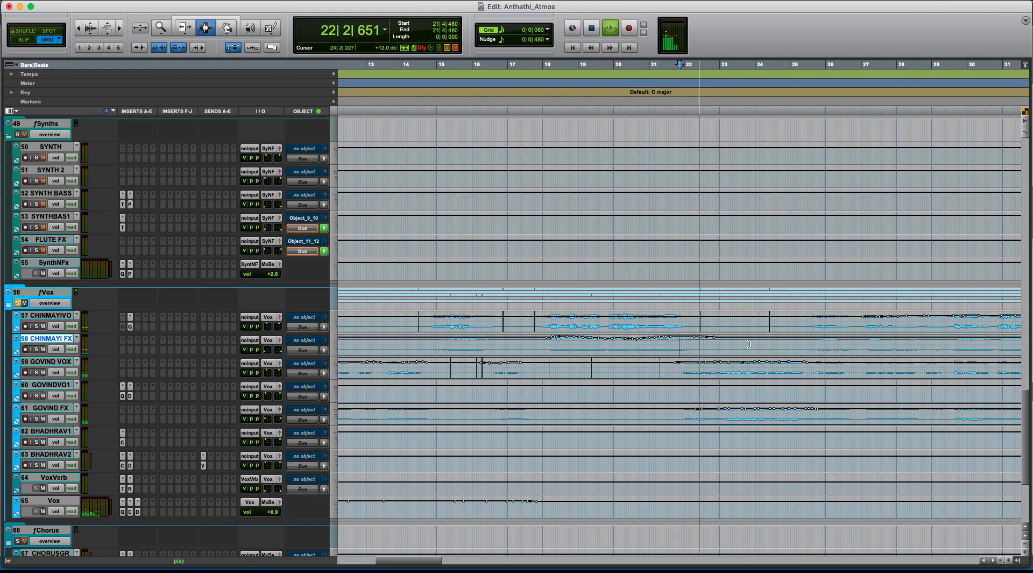
pyautogui.press('space')
# Place the cursor on BHADHRAV2 at 85|1|420 and examine its volume automation up close and in the song overview
pyautogui.press('r')
pyautogui.press('r')
pyautogui.press('r')
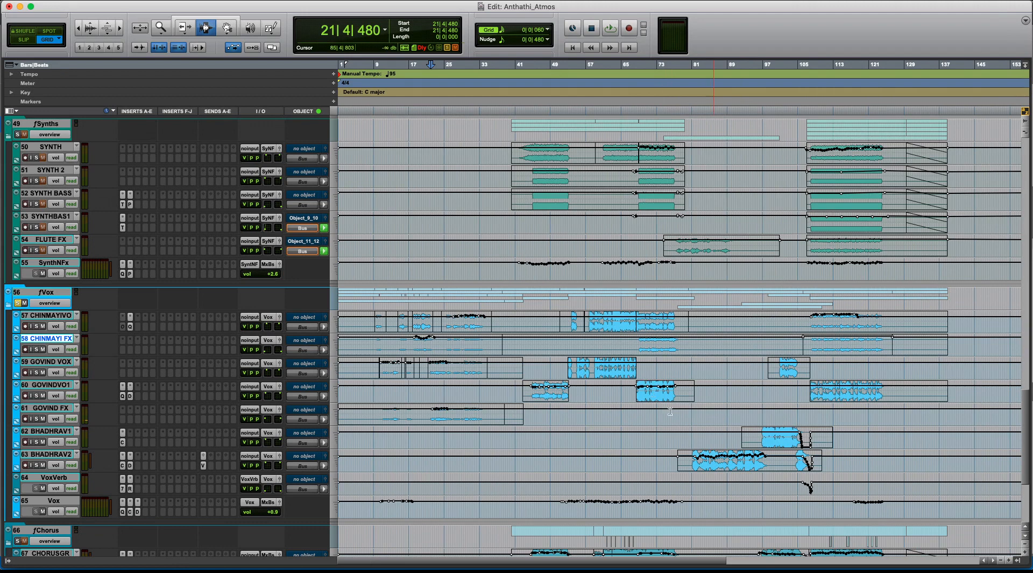
pyautogui.click(710, 455)
pyautogui.press('t')
pyautogui.press('t')
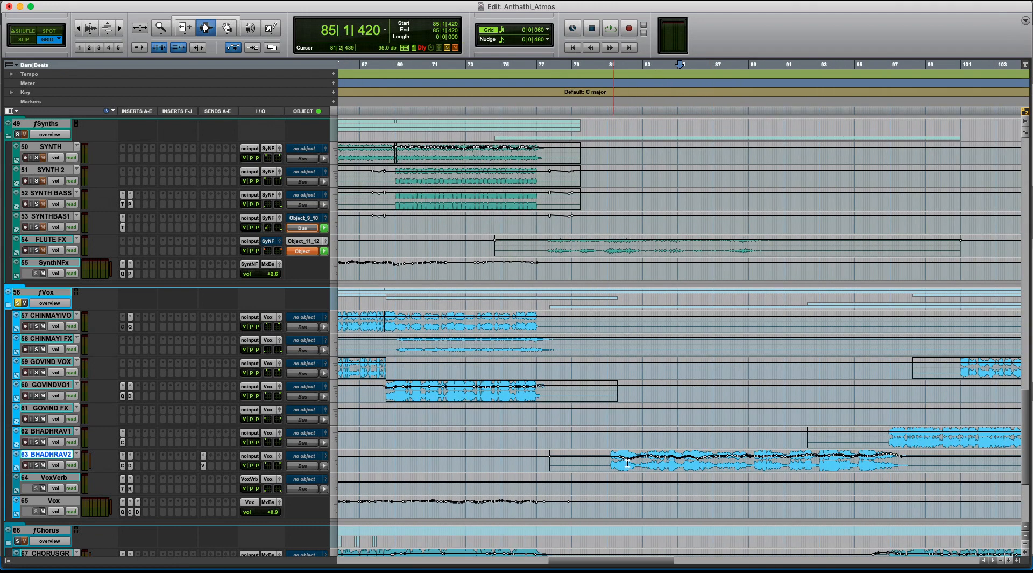
pyautogui.press('r')
pyautogui.press('r')
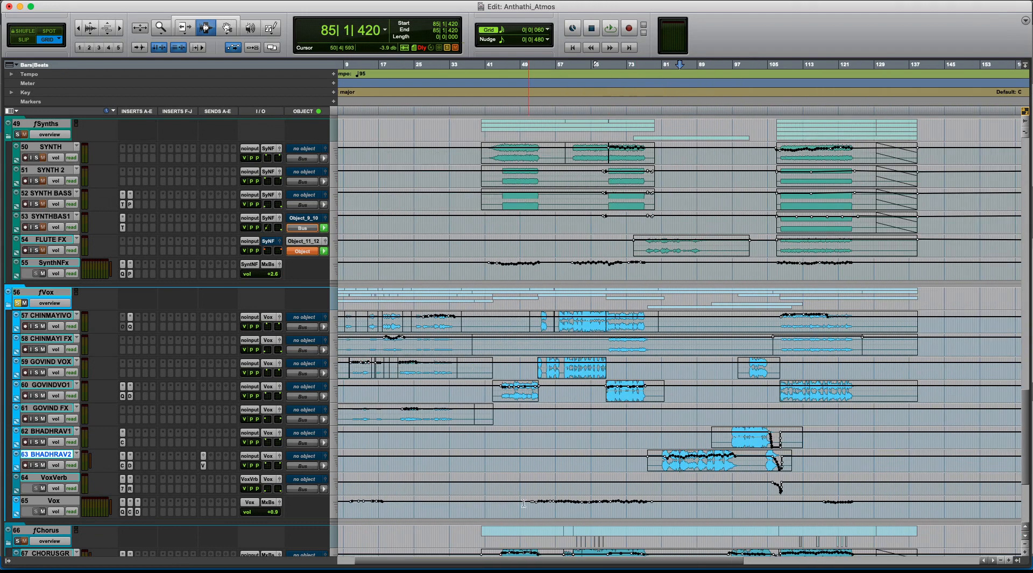
# Select the Vox bus automation from 48|3|840 to 79|3|060 and compare it with the automation on the instrument groups
pyautogui.moveTo(523, 503); pyautogui.dragTo(654, 503)
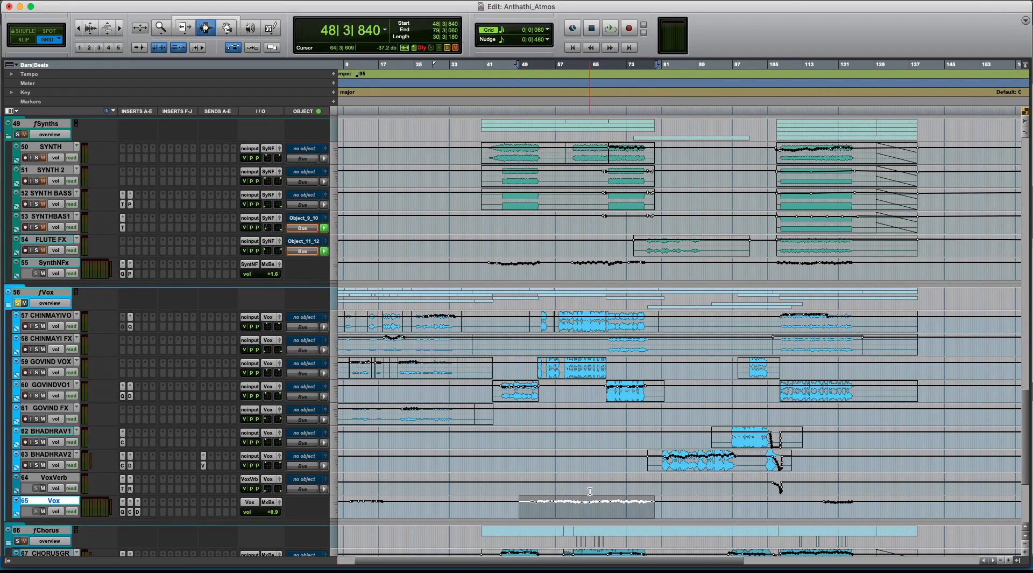
pyautogui.scroll(15, 590, 491)
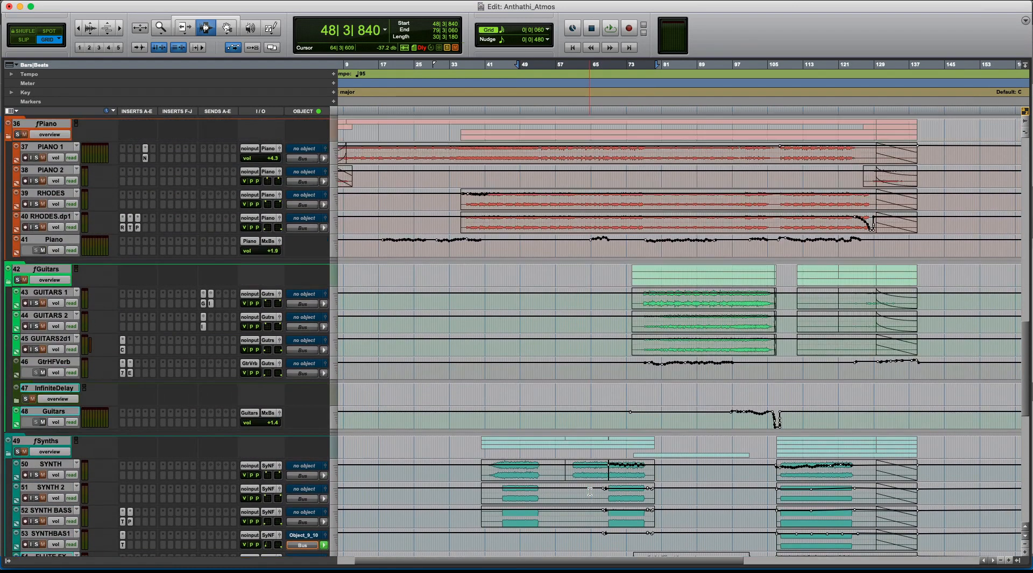
pyautogui.scroll(18, 590, 491)
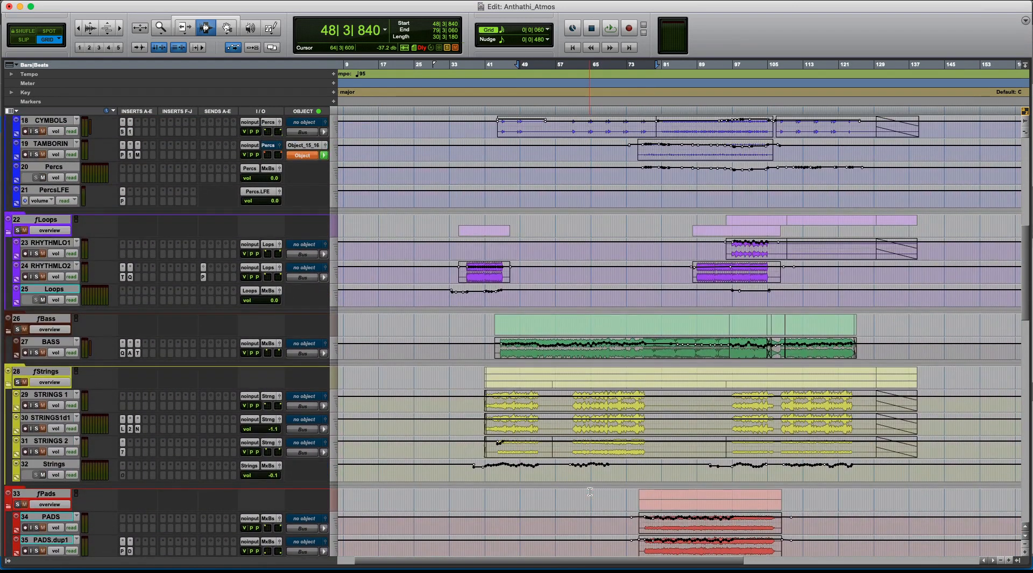
pyautogui.scroll(4, 589, 491)
pyautogui.scroll(-5, 590, 491)
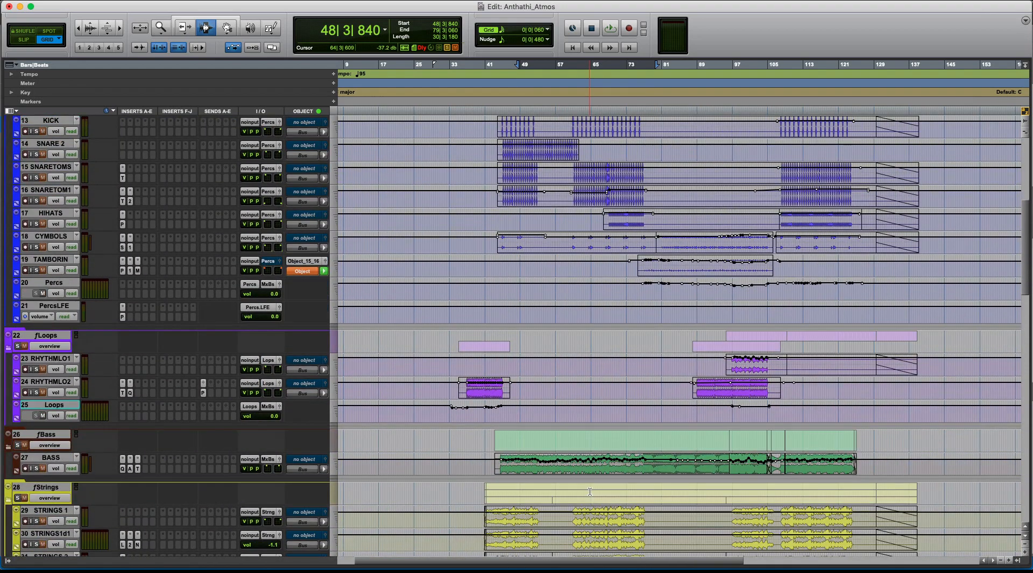
pyautogui.scroll(-20, 590, 491)
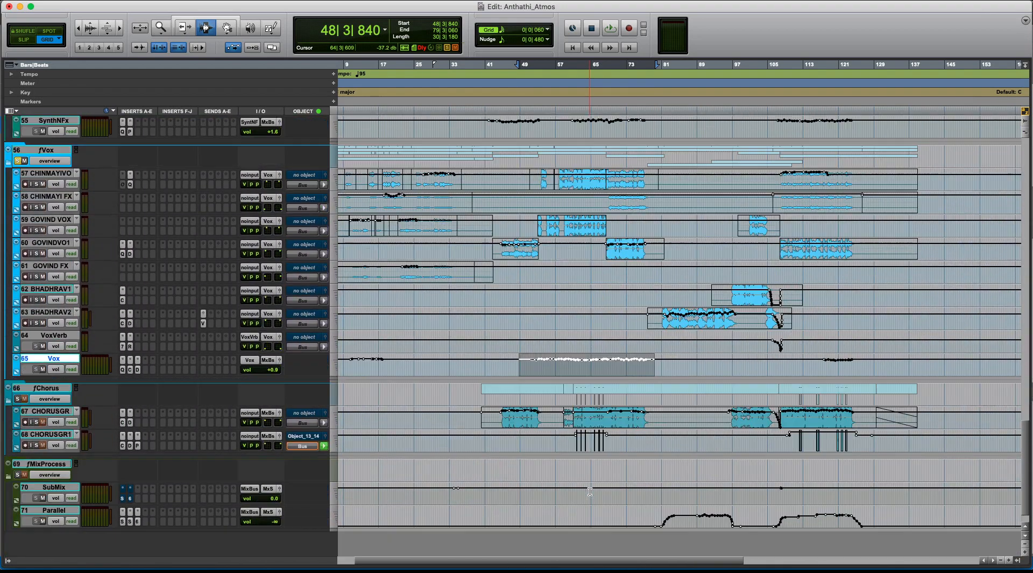
# Select the Vox bus volume automation from 54|1|720 to 72|4|240 and view it within the whole song
pyautogui.moveTo(544, 366); pyautogui.dragTo(625, 368)
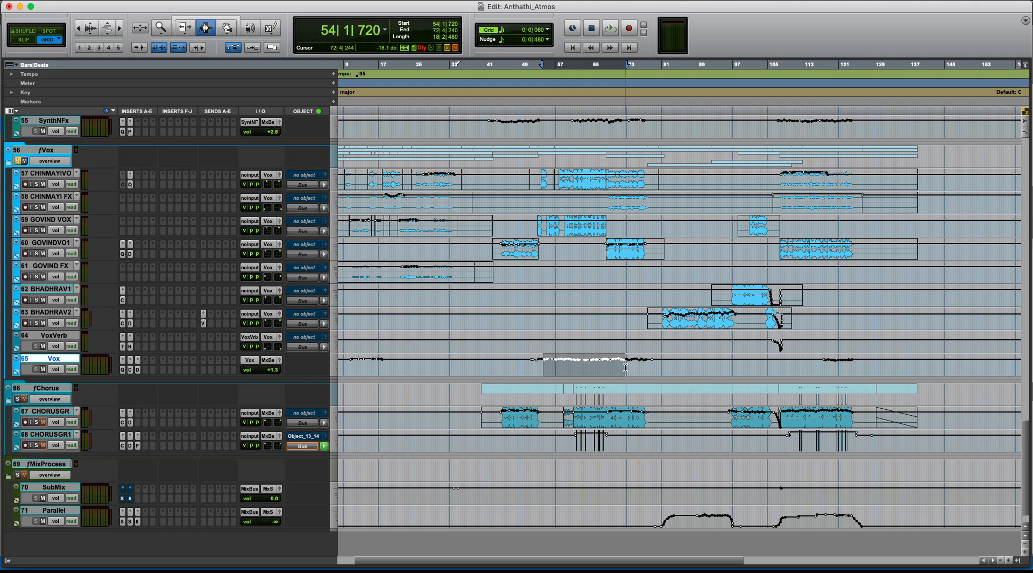
pyautogui.press('t')
pyautogui.press('r')
pyautogui.press('r')
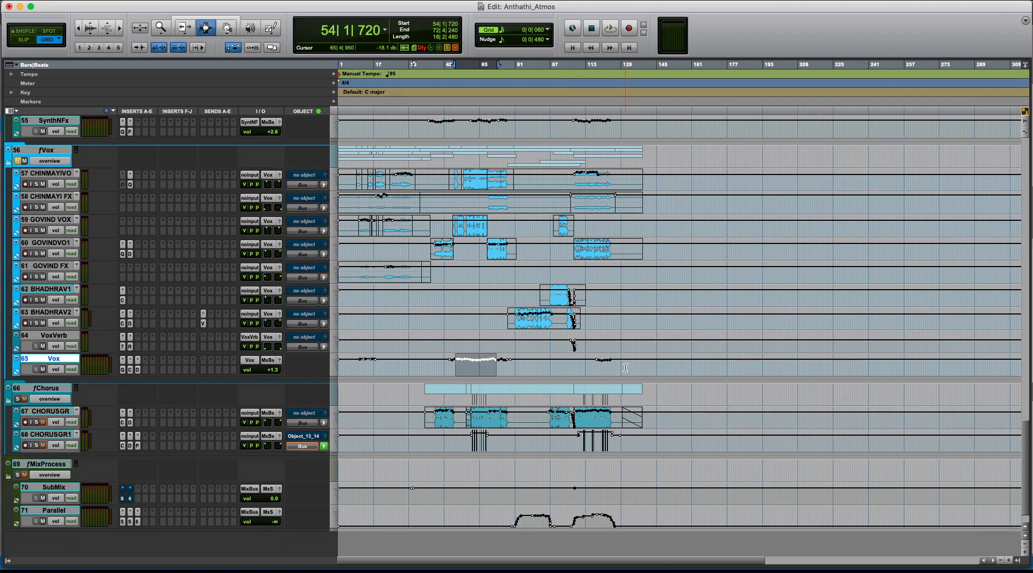
# Place the cursor on VoxVerb at 104|2|780 and inspect the volume fades on the BHADHRAV tracks, VoxVerb and chorus
pyautogui.click(567, 348)
pyautogui.press('t')
pyautogui.press('t')
pyautogui.press('t')
pyautogui.press('t')
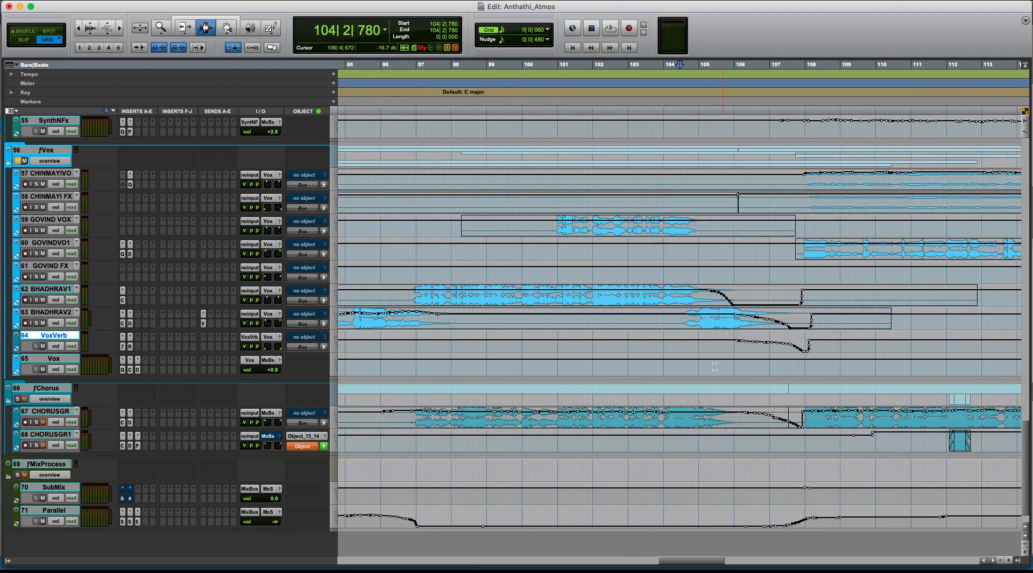
pyautogui.press('r')
pyautogui.press('r')
pyautogui.press('r')
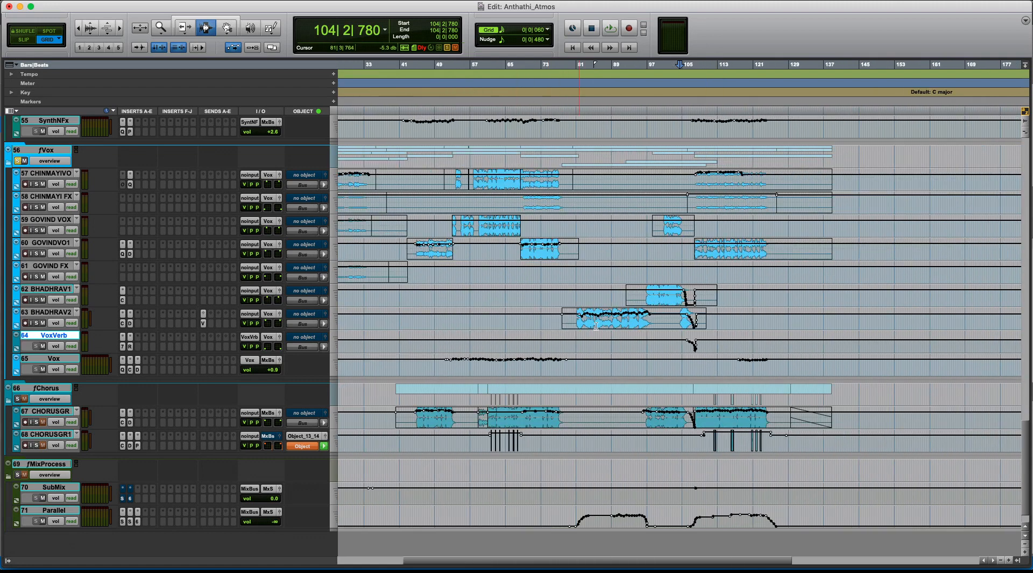
# Select the BHADHRAV2 automation from 80|4|840 to 93|1|540, and inspect it closely around 87|2|180
pyautogui.moveTo(577, 319); pyautogui.dragTo(629, 322)
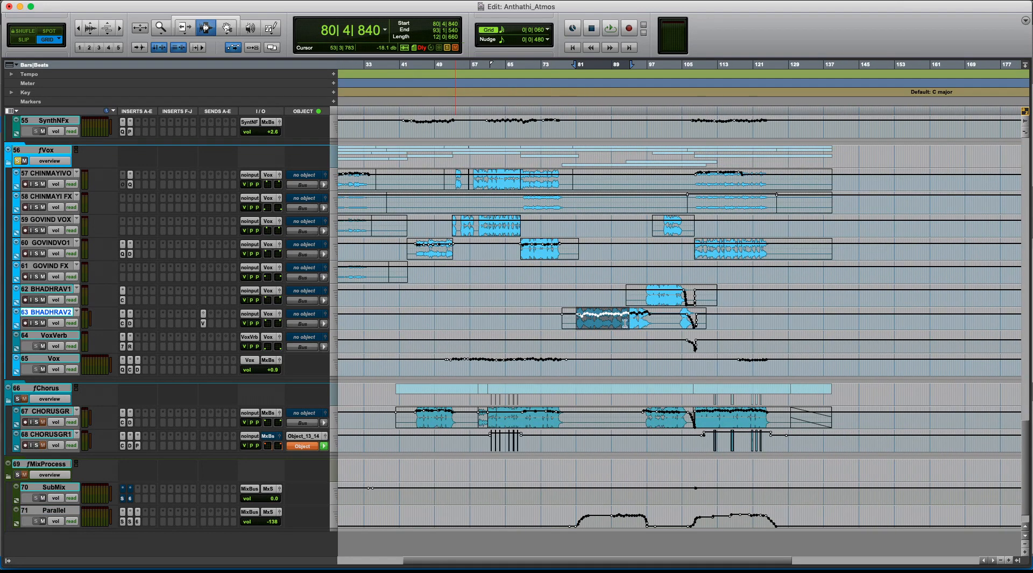
pyautogui.scroll(3, 494, 360)
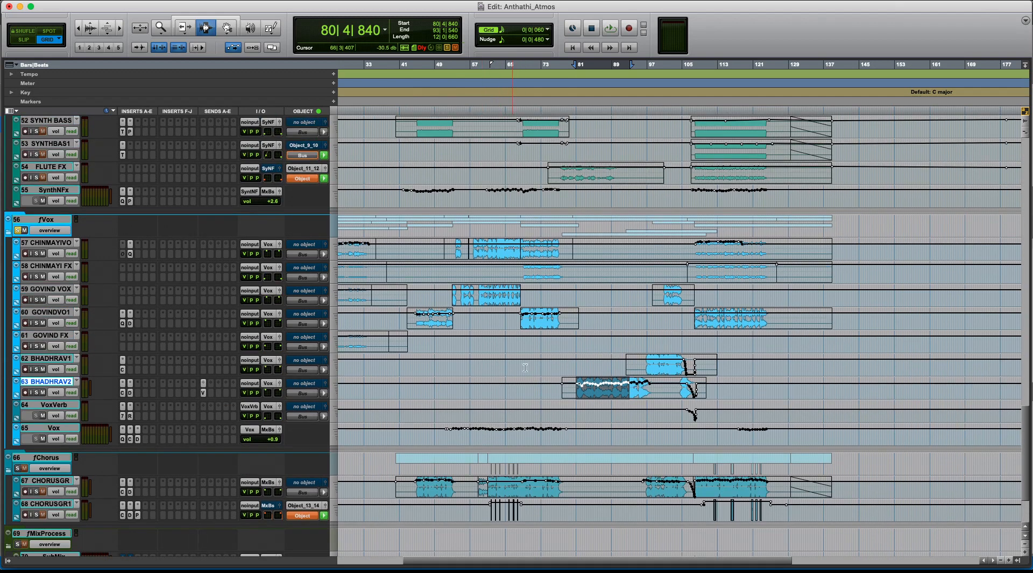
pyautogui.click(609, 387)
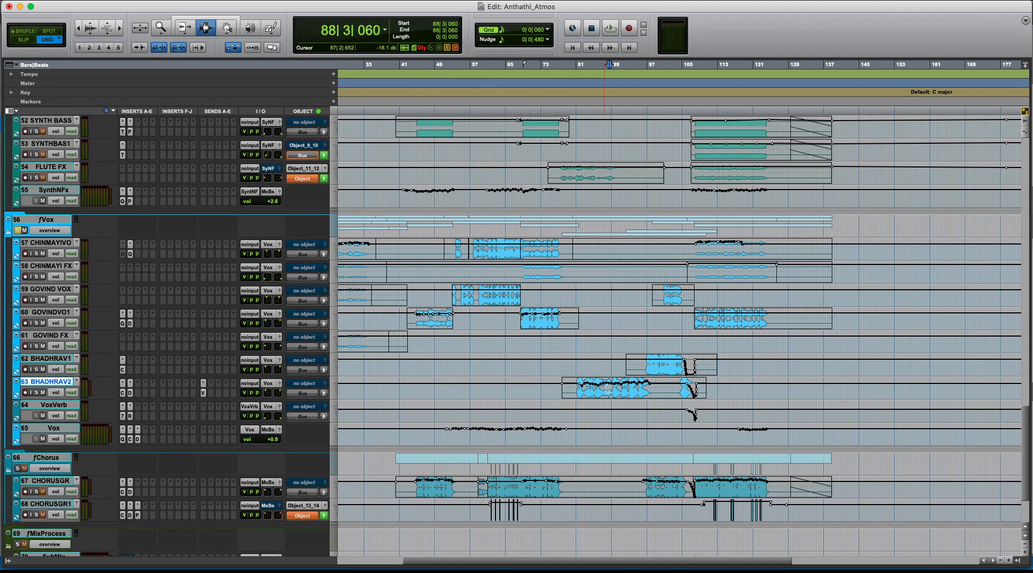
pyautogui.press('t')
pyautogui.press('t')
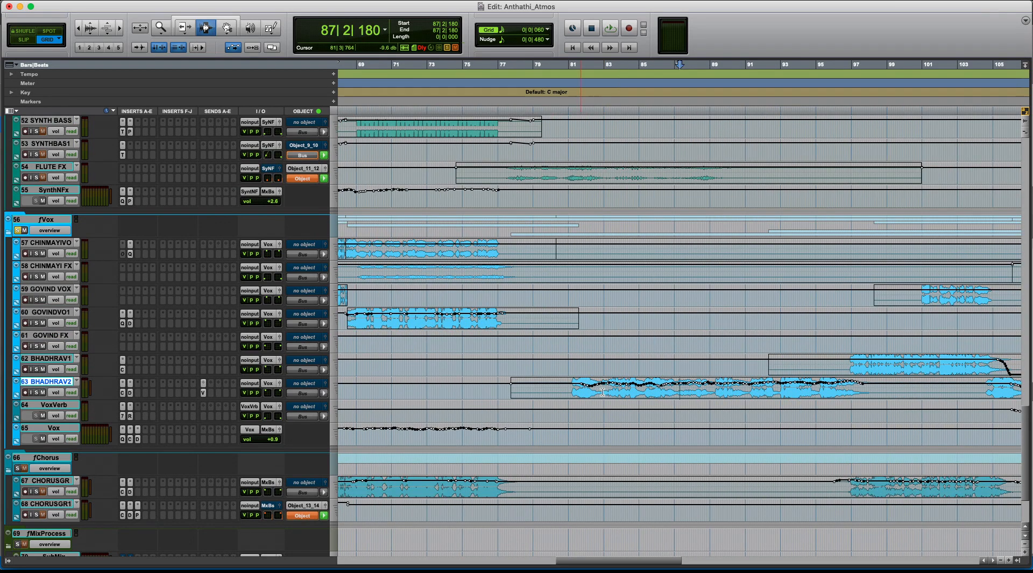
# Unsolo the Vox folder, play from 80|3|540 on BHADHRAV2, and inspect its volume automation around 89|1|240
pyautogui.click(18, 230)
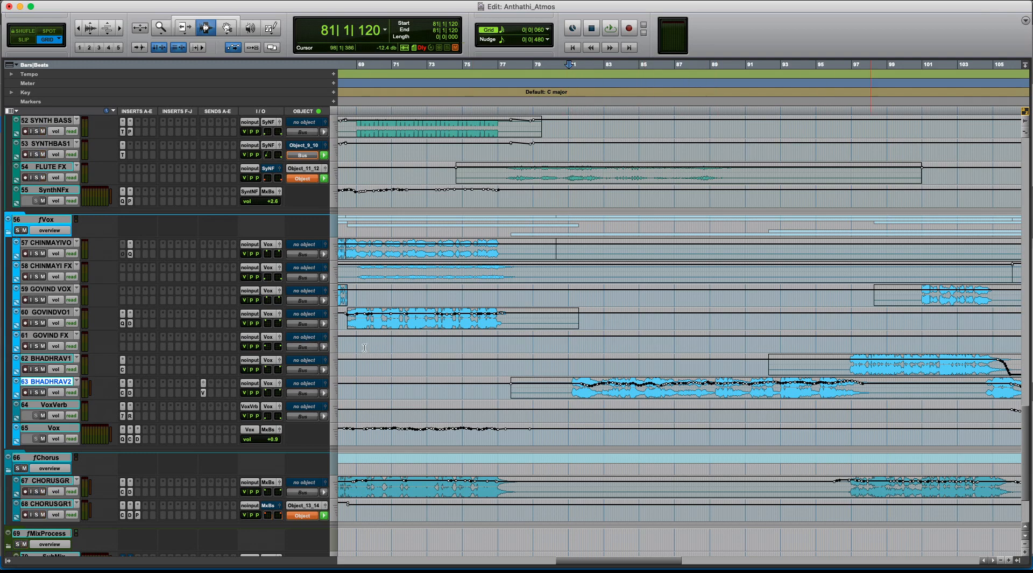
pyautogui.click(562, 387)
pyautogui.press('space')
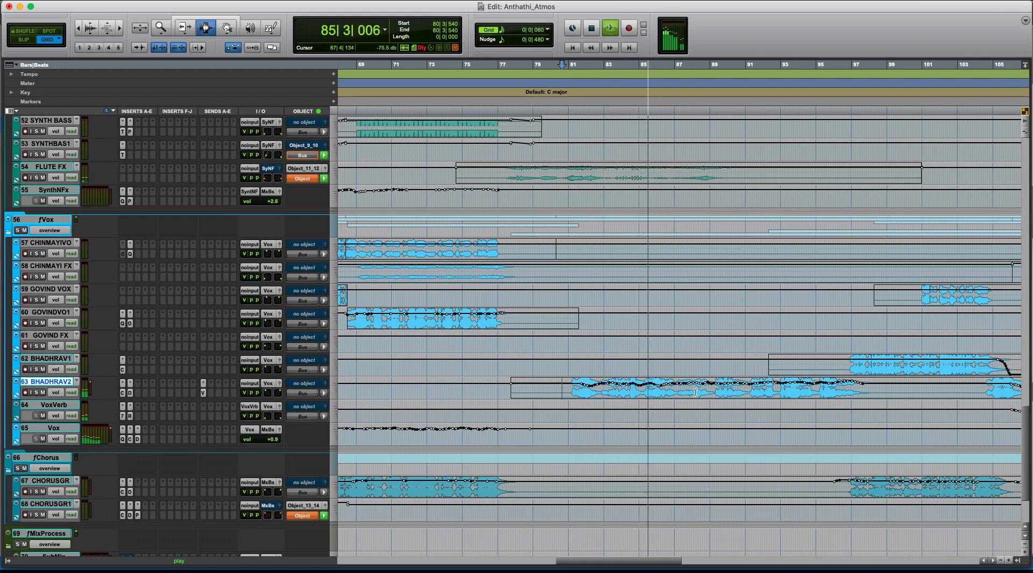
pyautogui.press('r')
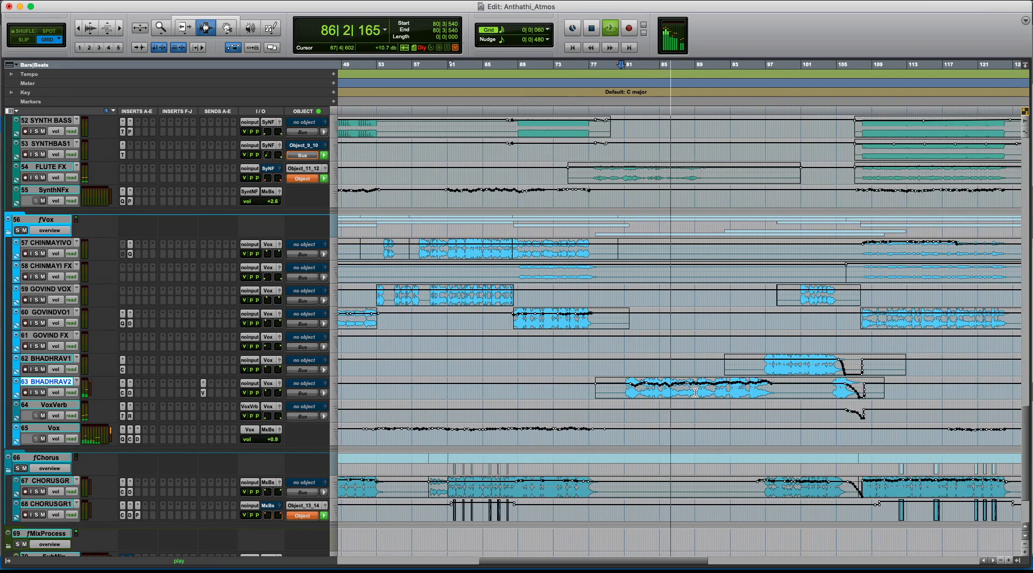
pyautogui.press('t')
pyautogui.press('t')
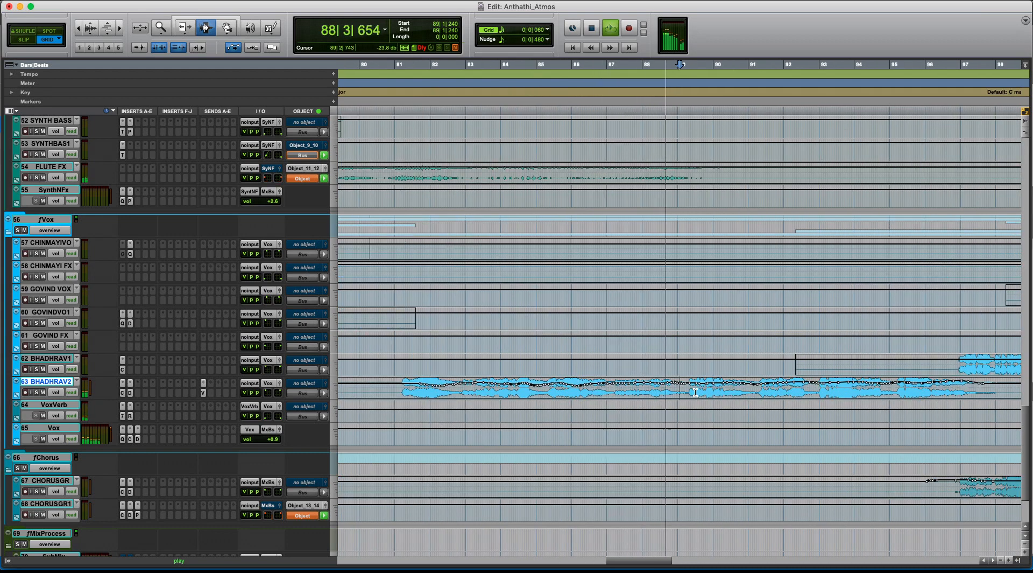
# Stop playback and select the BHADHRAV2 volume automation from 80|1|240 to 98|4|780
pyautogui.press('space')
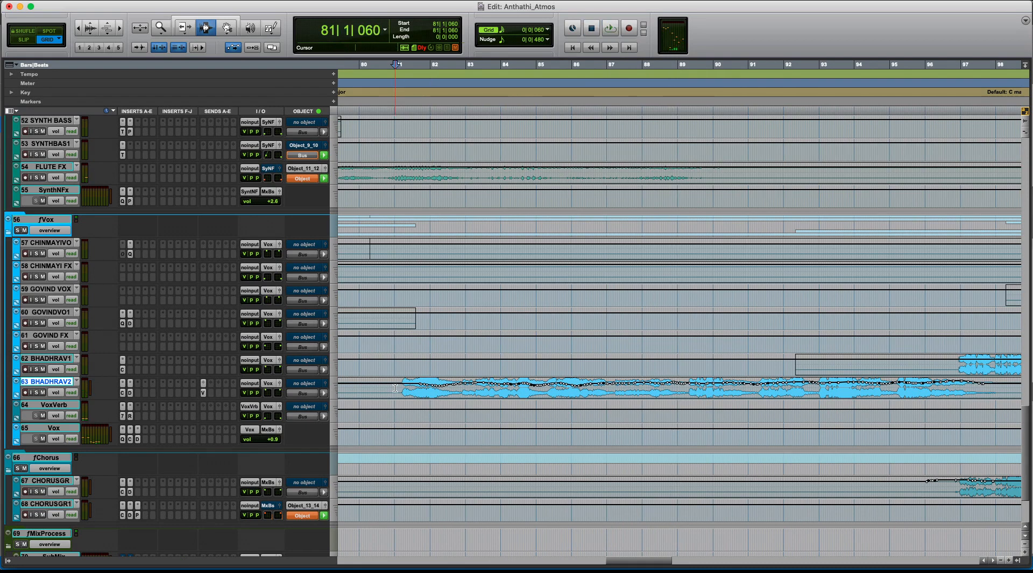
pyautogui.press('super+bracketleft')
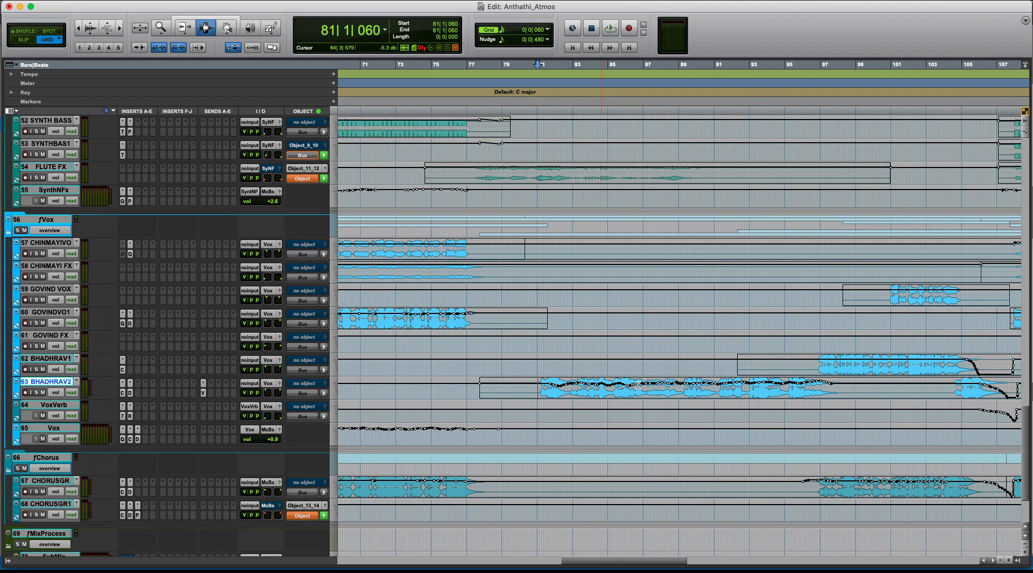
pyautogui.moveTo(520, 391); pyautogui.dragTo(853, 391)
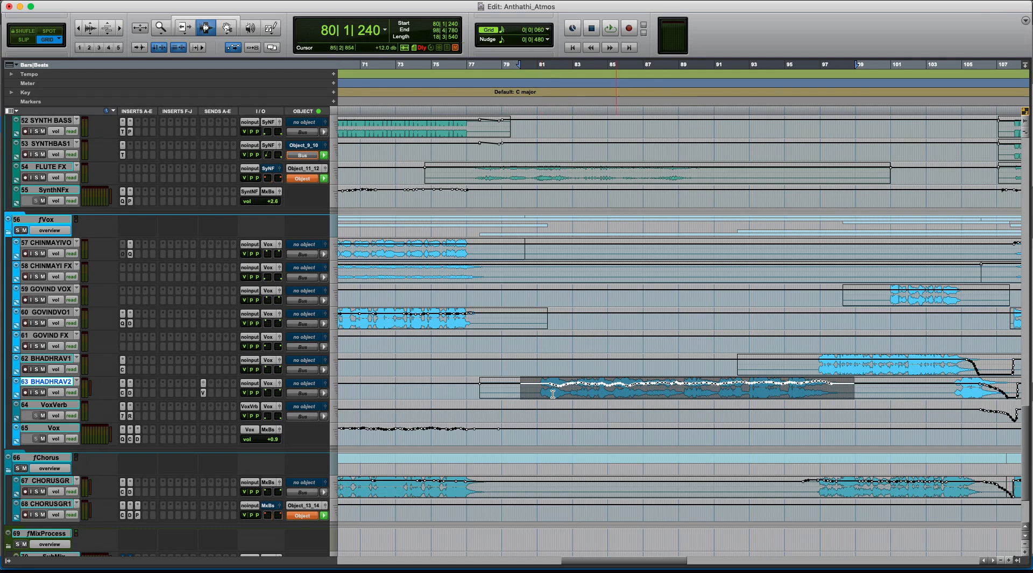
# Place the cursor on BHADHRAV2 at 104|3|300 and bring the Chorus and MixProcess tracks into view
pyautogui.press('r')
pyautogui.click(817, 389)
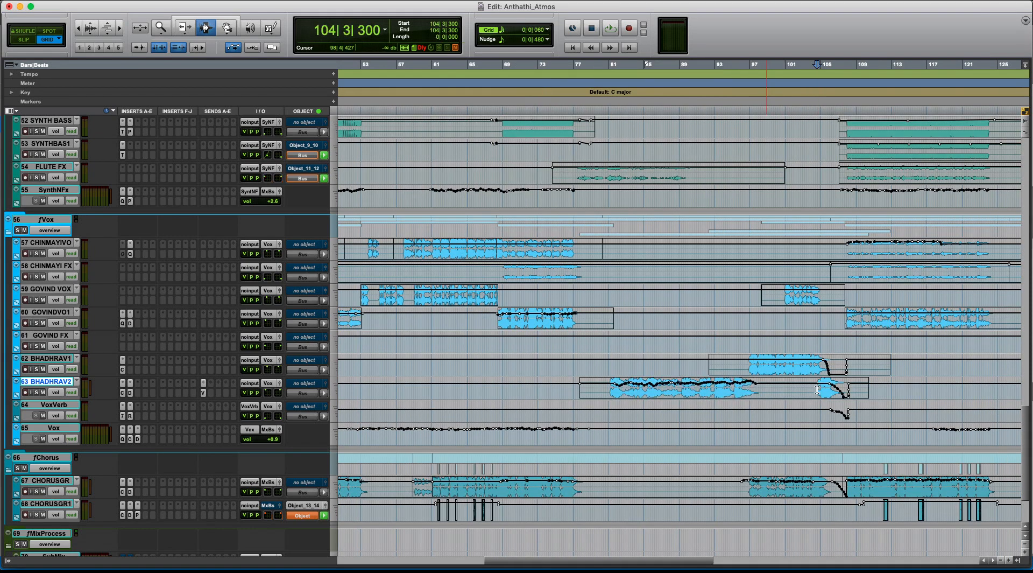
pyautogui.press('r')
pyautogui.scroll(-4, 612, 402)
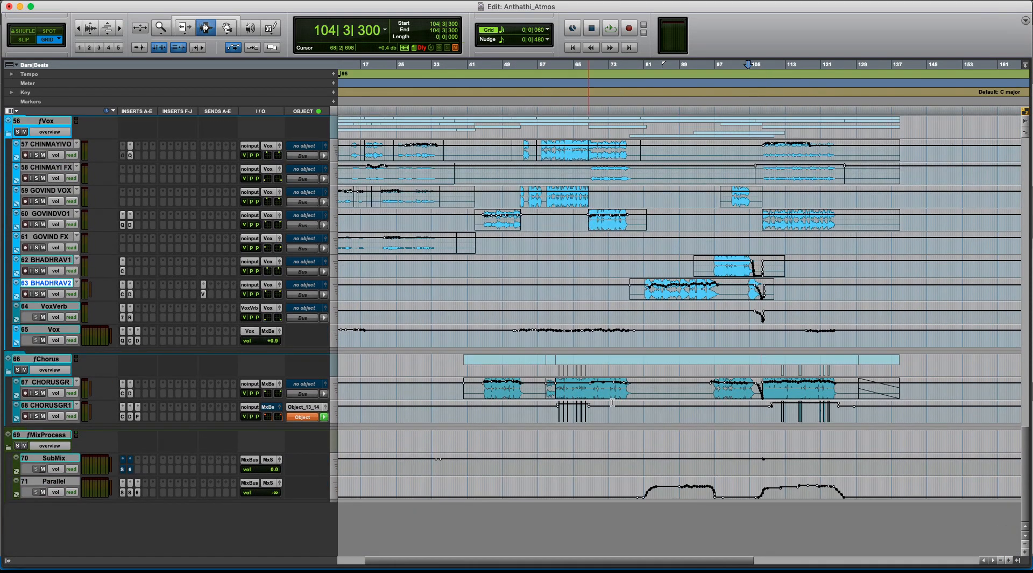
# Select the CHORUSGR volume automation from 45|2|000 to 47|3|240 and open the track's panner to review its position
pyautogui.click(554, 406)
pyautogui.press('t')
pyautogui.press('t')
pyautogui.press('t')
pyautogui.press('r')
pyautogui.click(395, 390)
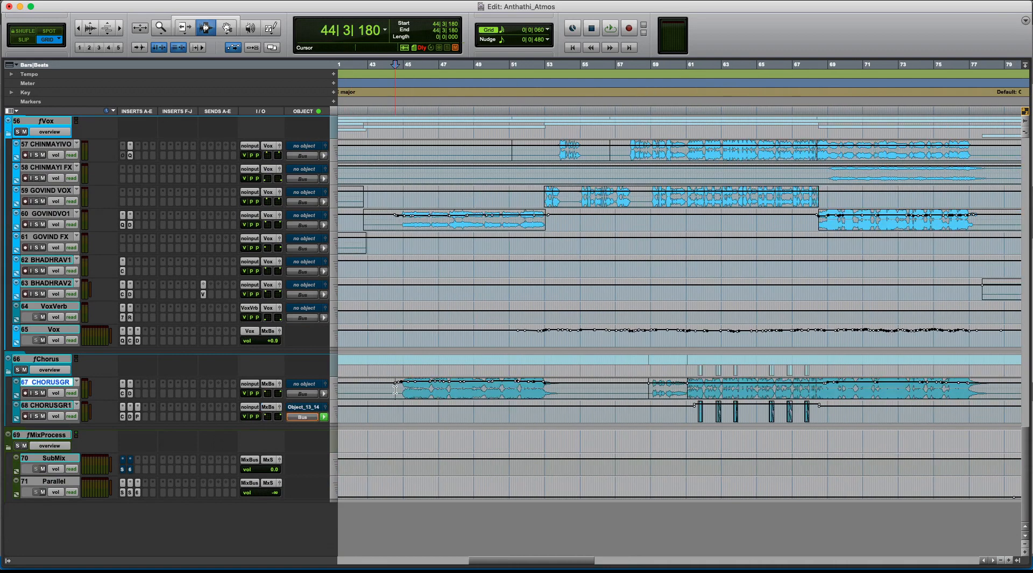
pyautogui.moveTo(449, 389); pyautogui.dragTo(404, 389)
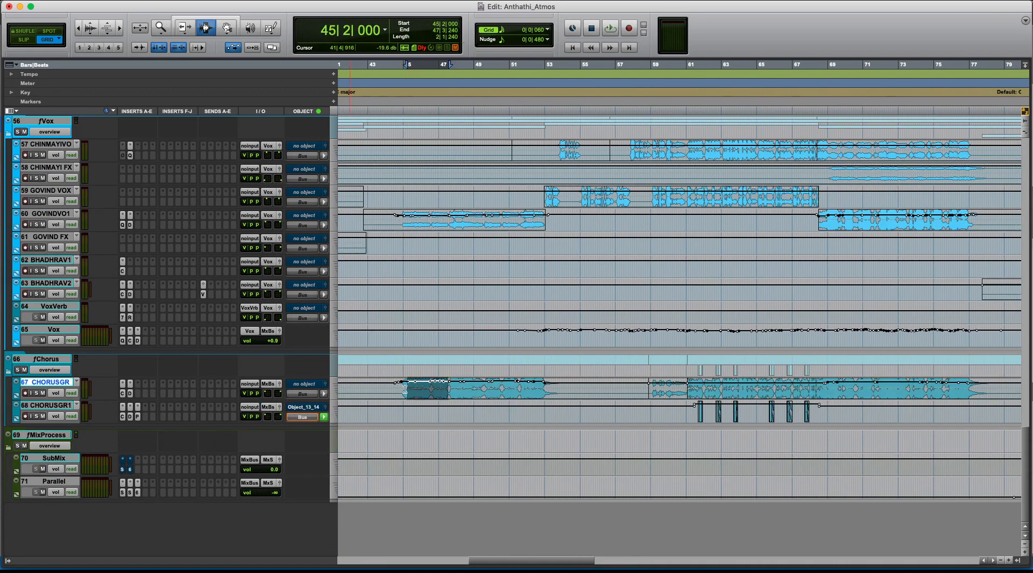
pyautogui.click(326, 384)
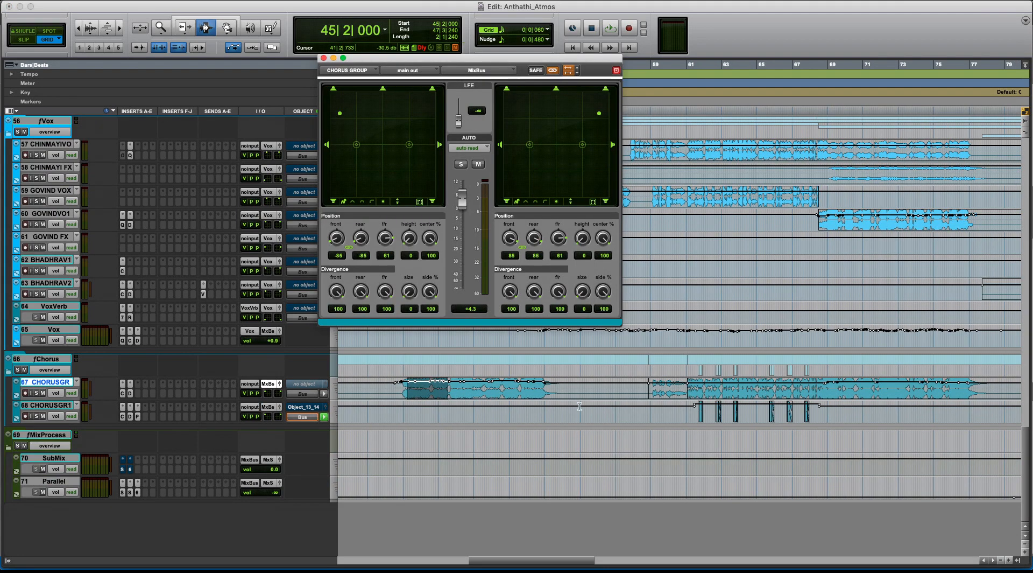
# Place the cursor on CHORUSGR1 at 61|3|660, 51|3|840 and 62|4|900, and inspect its short clips closely around bar 62
pyautogui.click(698, 417)
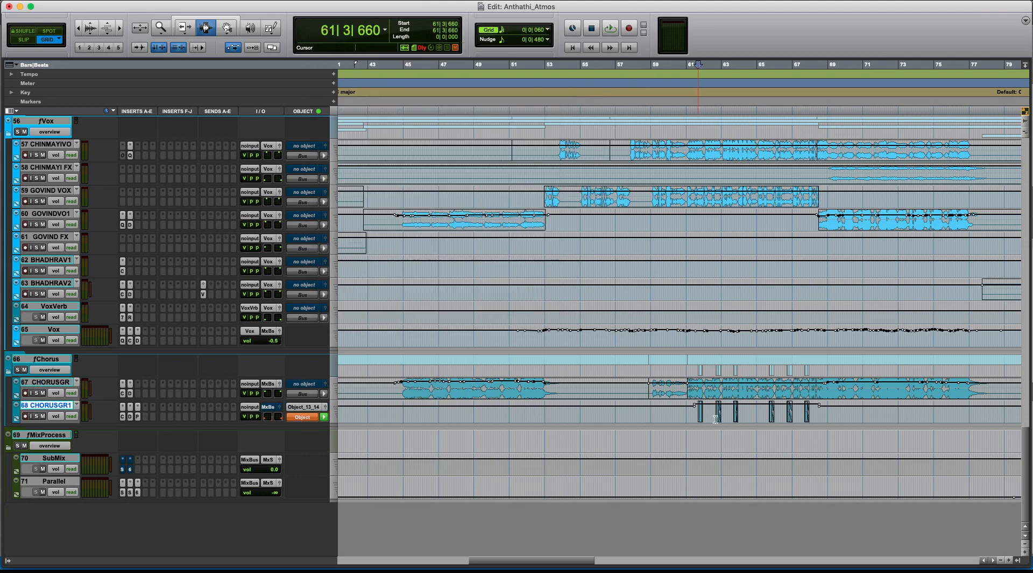
pyautogui.click(679, 413)
pyautogui.click(523, 414)
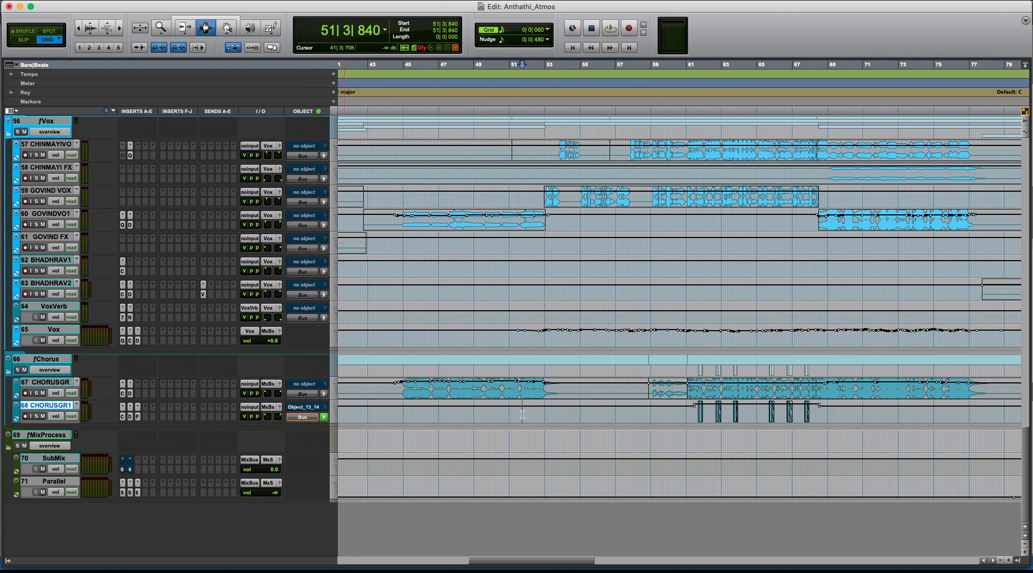
pyautogui.click(721, 412)
pyautogui.press('super+bracketright')
pyautogui.press('super+bracketright')
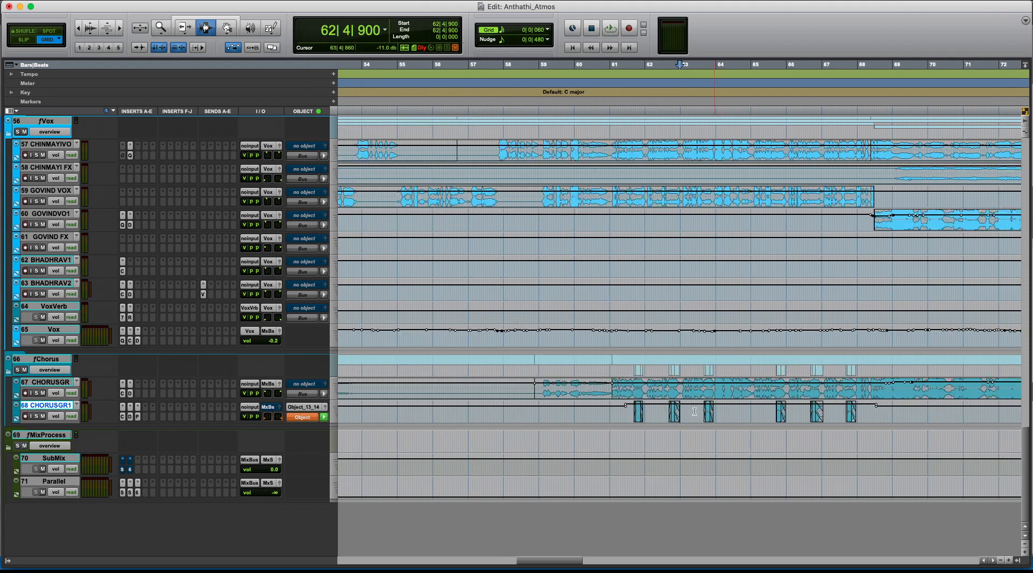
pyautogui.press('super+bracketright')
pyautogui.press('super+bracketright')
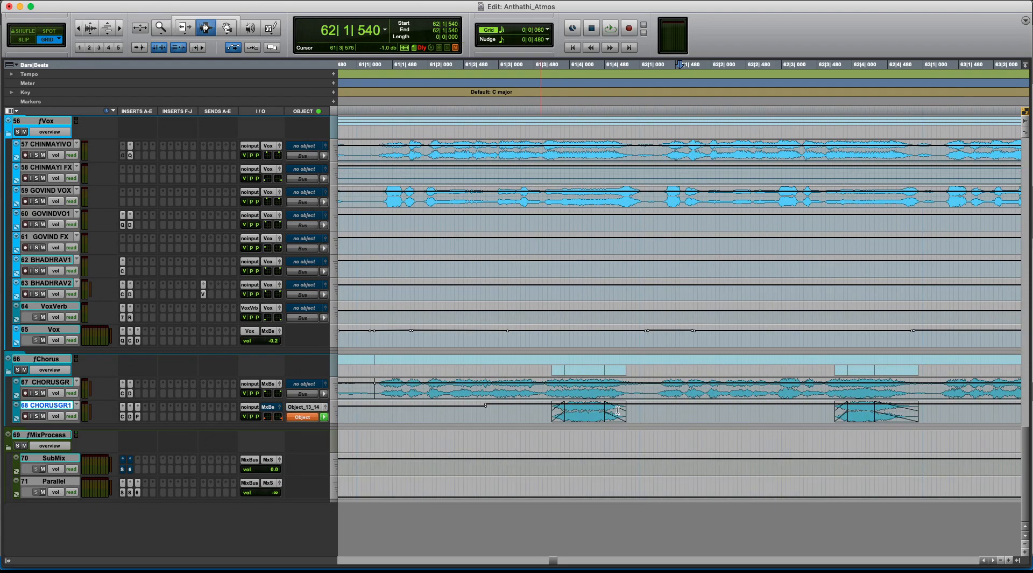
# Compare with CHORUSGR at 61|1|420, select CHORUSGR1 from 61|3|600 to 62|1|240, and open its object panner
pyautogui.press('super+bracketleft')
pyautogui.click(533, 391)
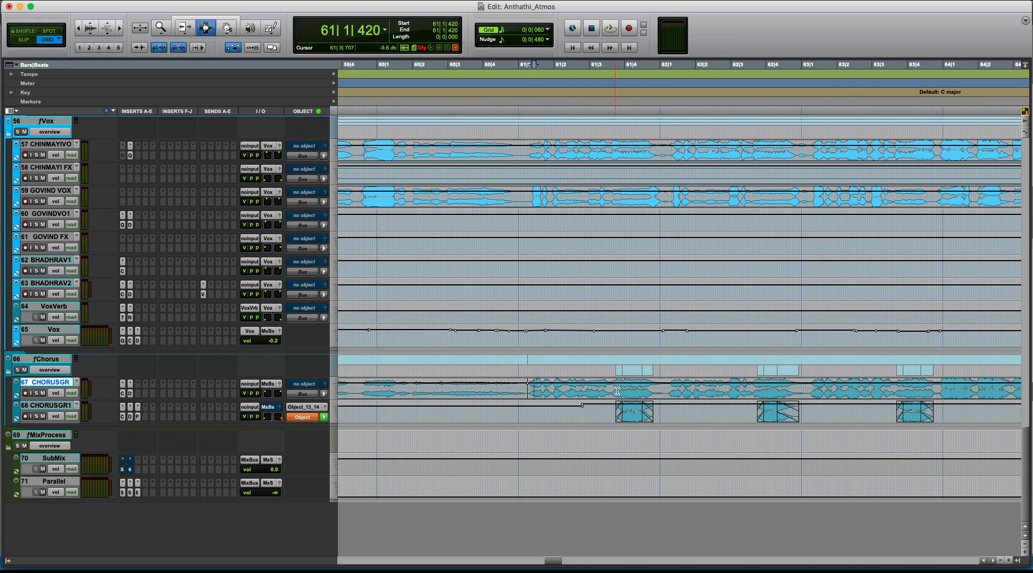
pyautogui.moveTo(612, 415); pyautogui.dragTo(668, 415)
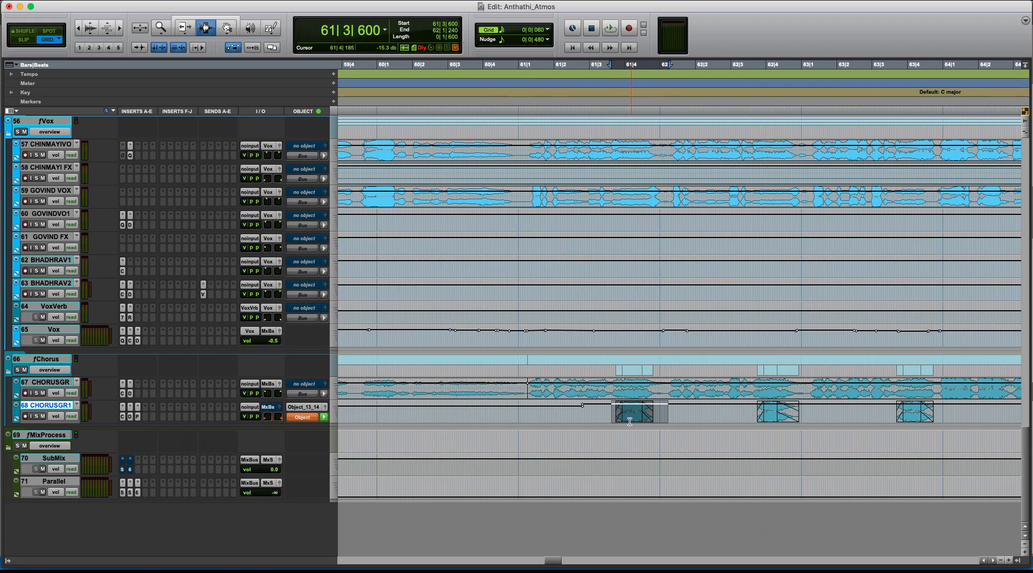
pyautogui.click(325, 407)
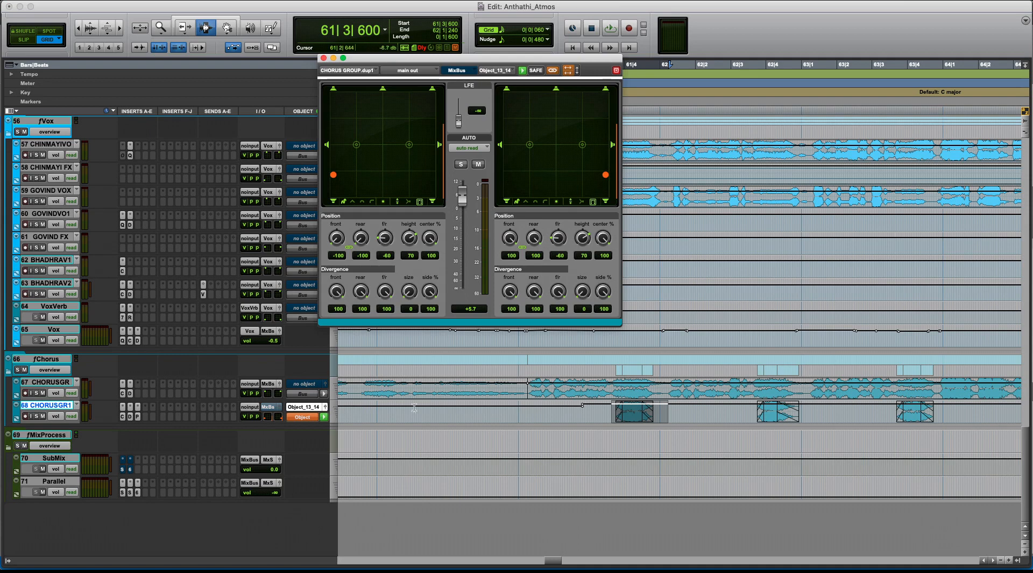
# Solo the Chorus folder, play from around bar 61 while inspecting the CHORUSGR1 clips and panner, and stop playback
pyautogui.press('super+bracketleft')
pyautogui.click(604, 405)
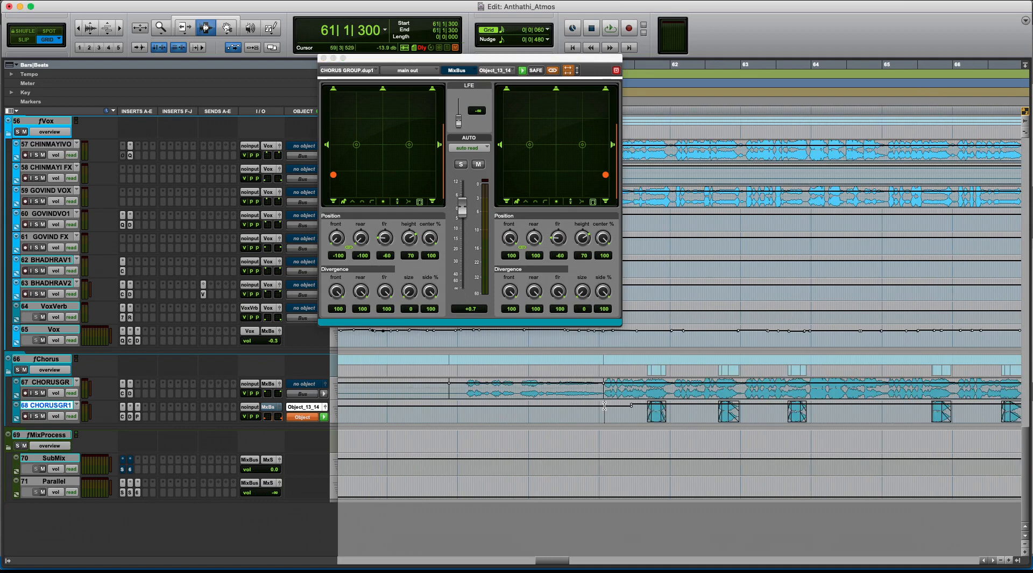
pyautogui.click(18, 370)
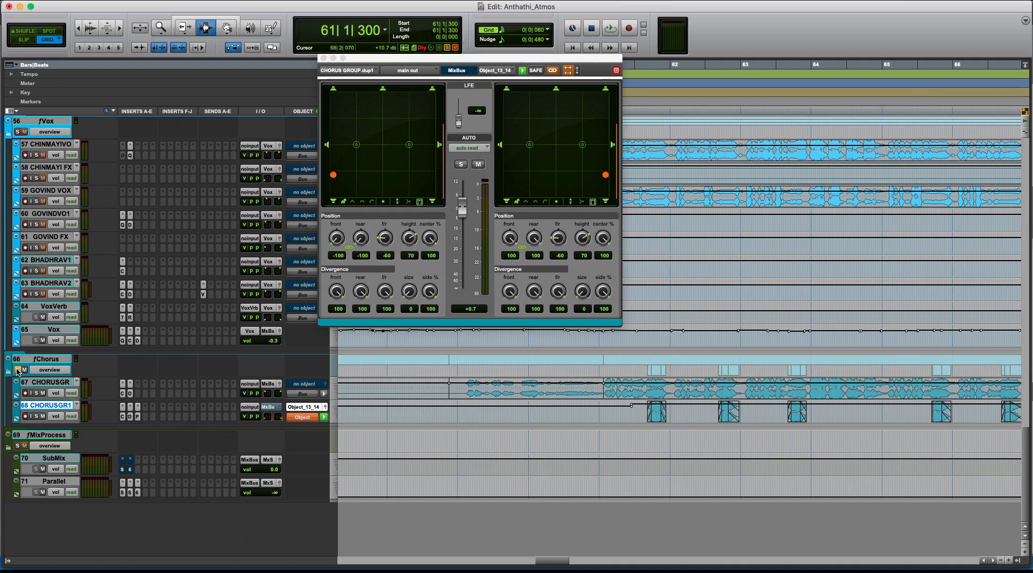
pyautogui.click(589, 407)
pyautogui.press('space')
pyautogui.press('super+bracketleft')
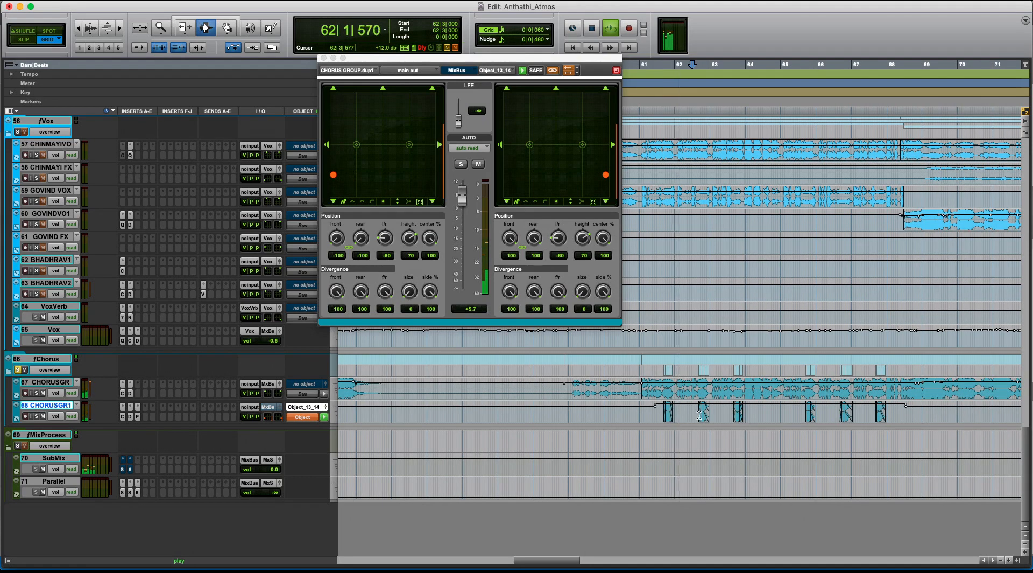
pyautogui.press('super+bracketright')
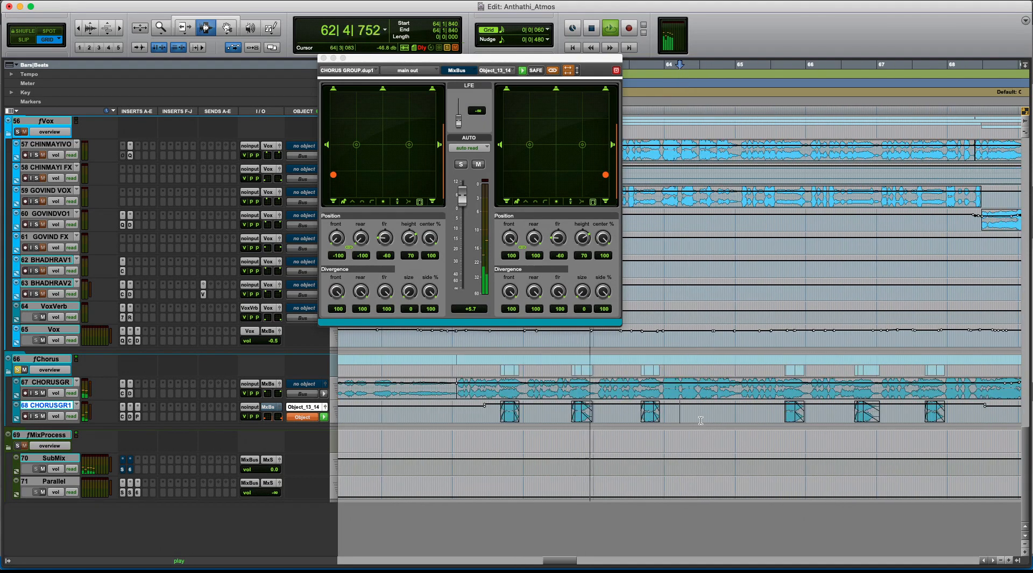
pyautogui.press('super+bracketright')
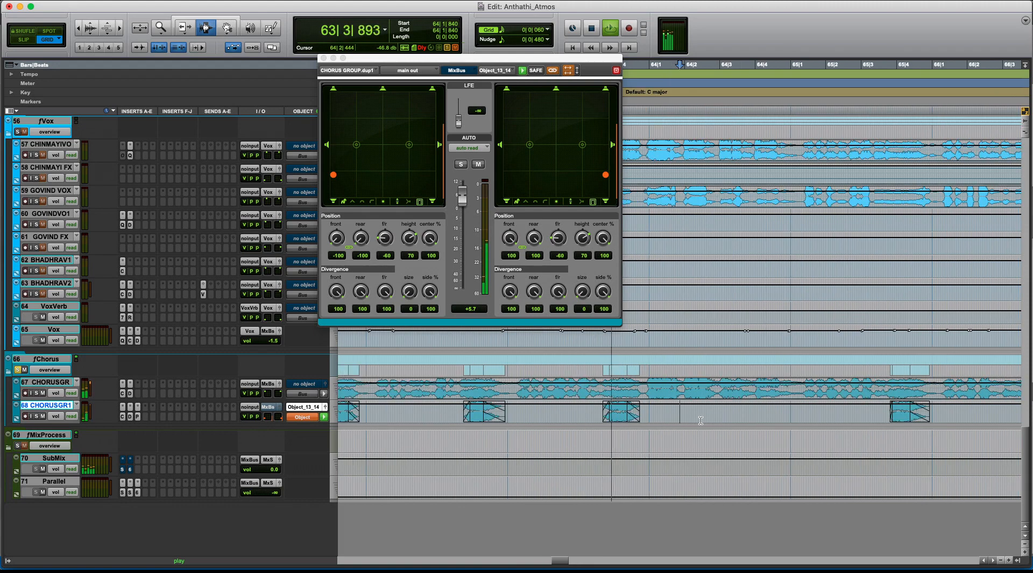
pyautogui.press('space')
pyautogui.press('super+bracketleft')
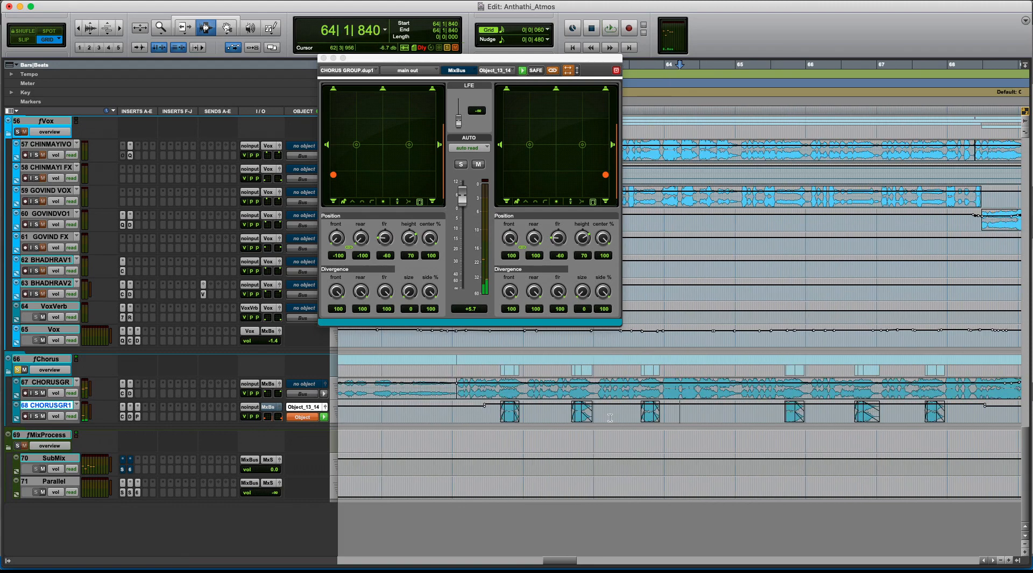
# Place the cursor before the first CHORUSGR1 clip and review the track's Channel Strip, D-Verb and PanMan inserts
pyautogui.click(493, 413)
pyautogui.click(123, 417)
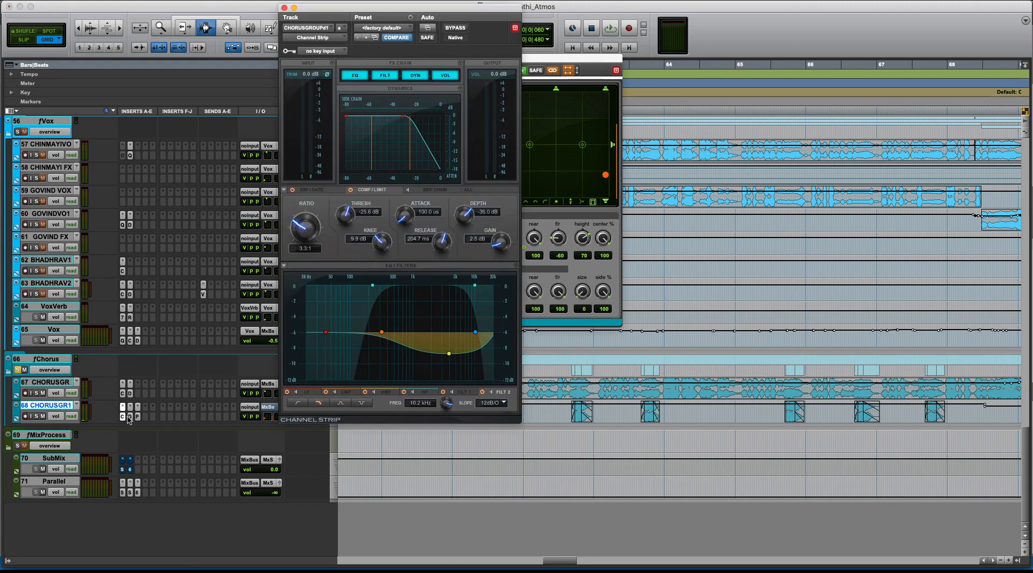
pyautogui.click(130, 417)
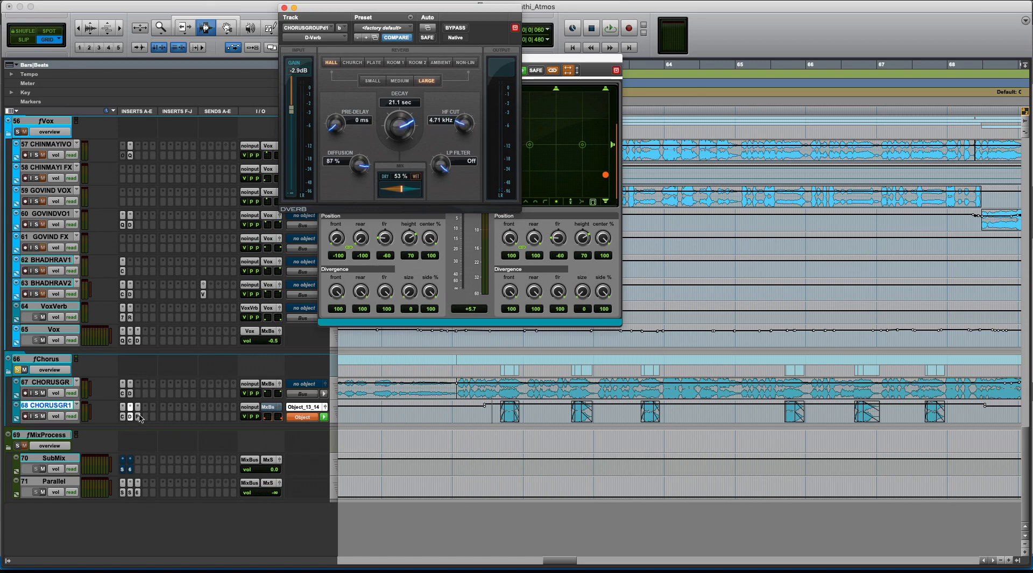
pyautogui.click(139, 417)
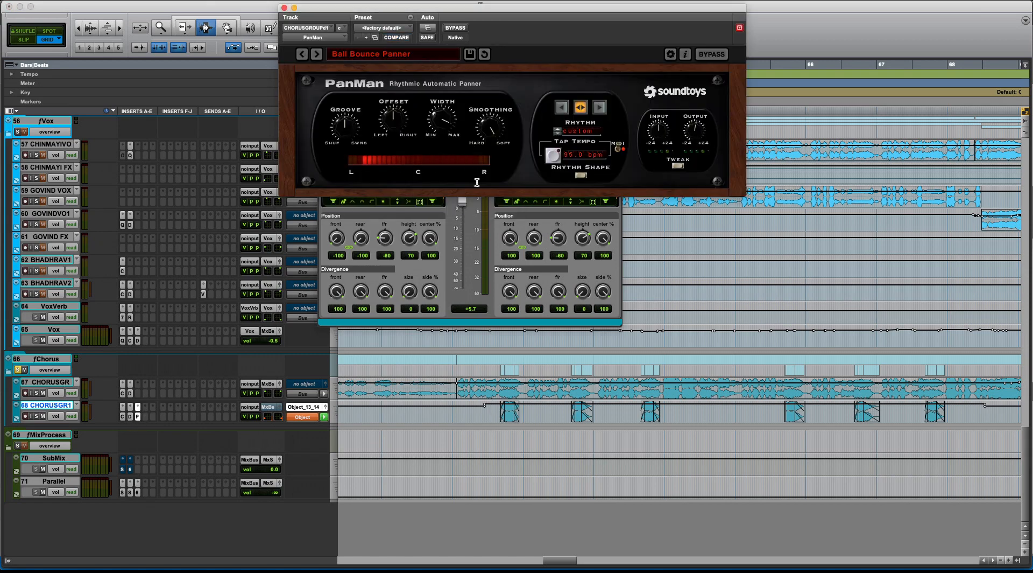
# Solo CHORUSGR1 and audition it from just before its first short clip
pyautogui.click(485, 419)
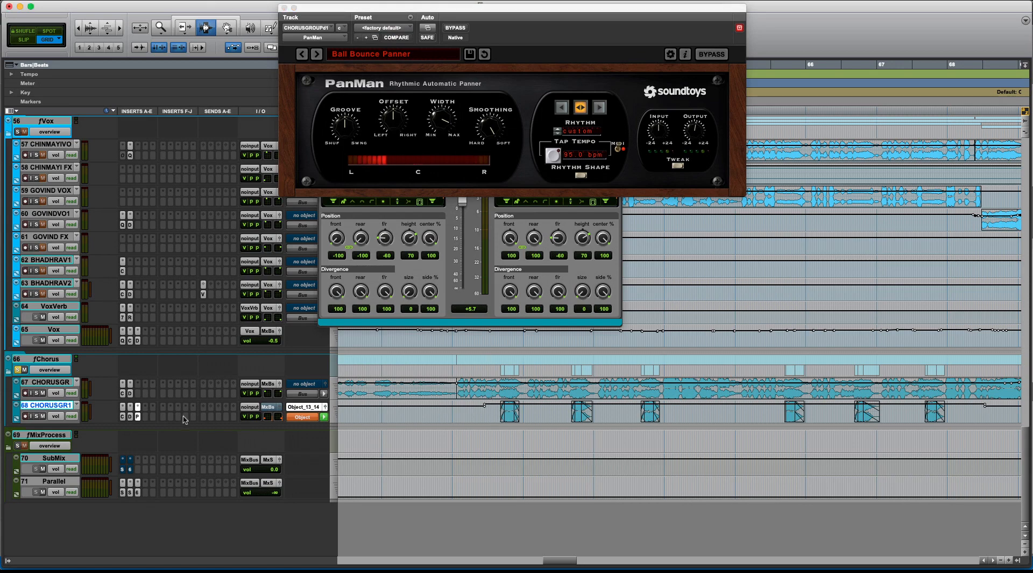
pyautogui.click(36, 415)
pyautogui.press('space')
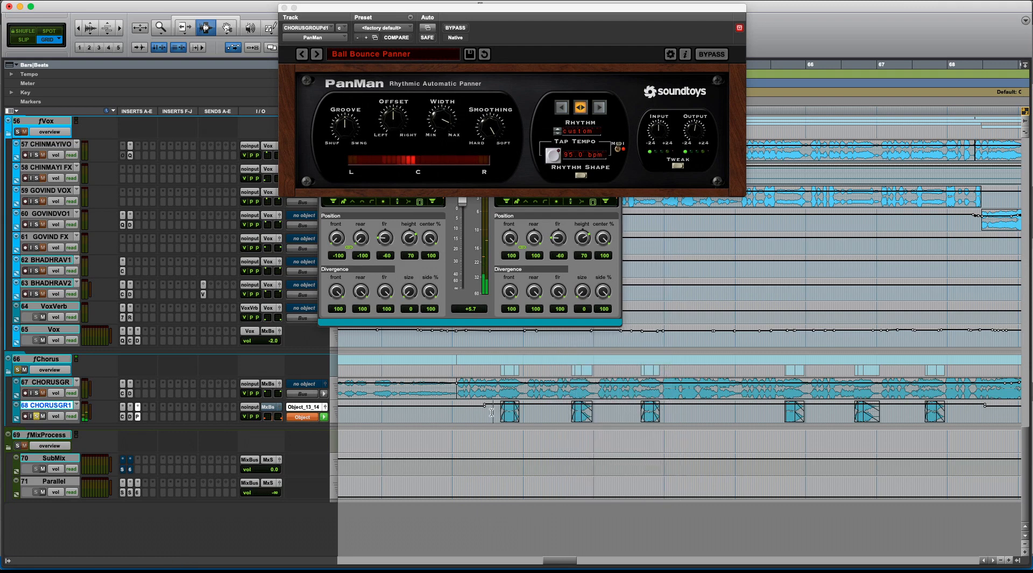
# Solo CHORUSGR as well, play both chorus tracks, and check their object positions in Dolby Atmos Renderer before returning to Pro Tools
pyautogui.click(37, 393)
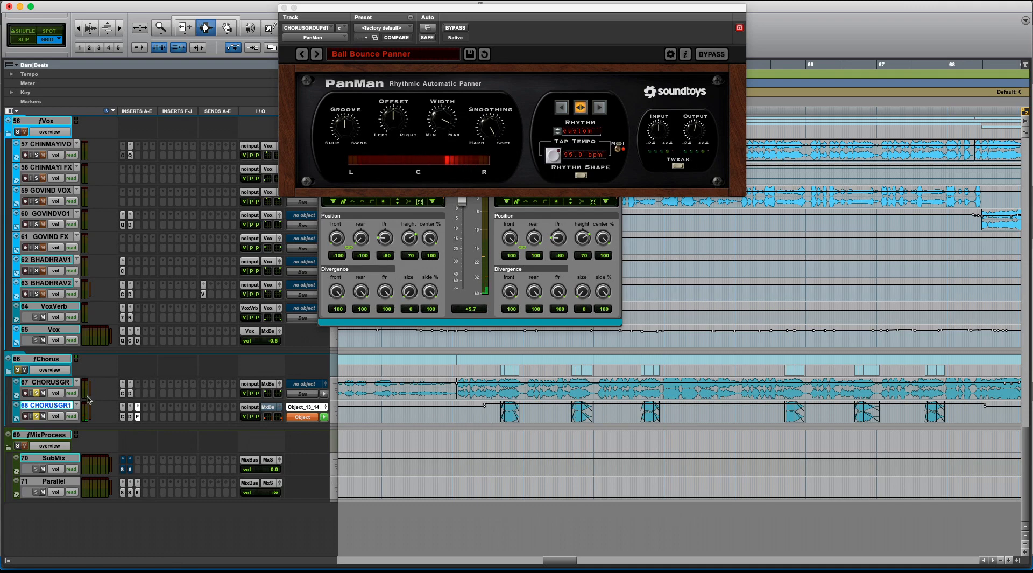
pyautogui.press('space')
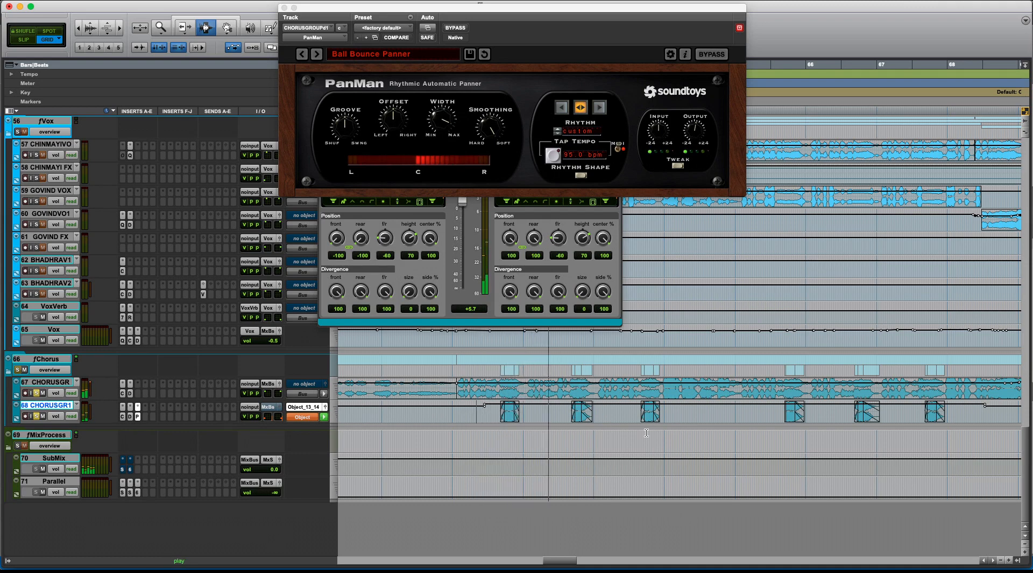
pyautogui.hotkey('ctrl', 'Right')
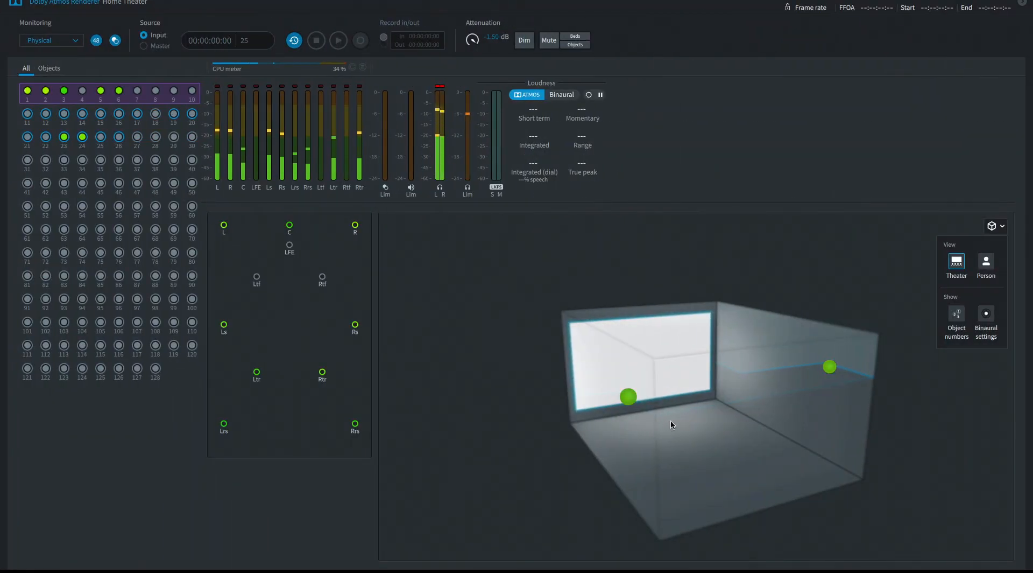
pyautogui.hotkey('ctrl', 'Left')
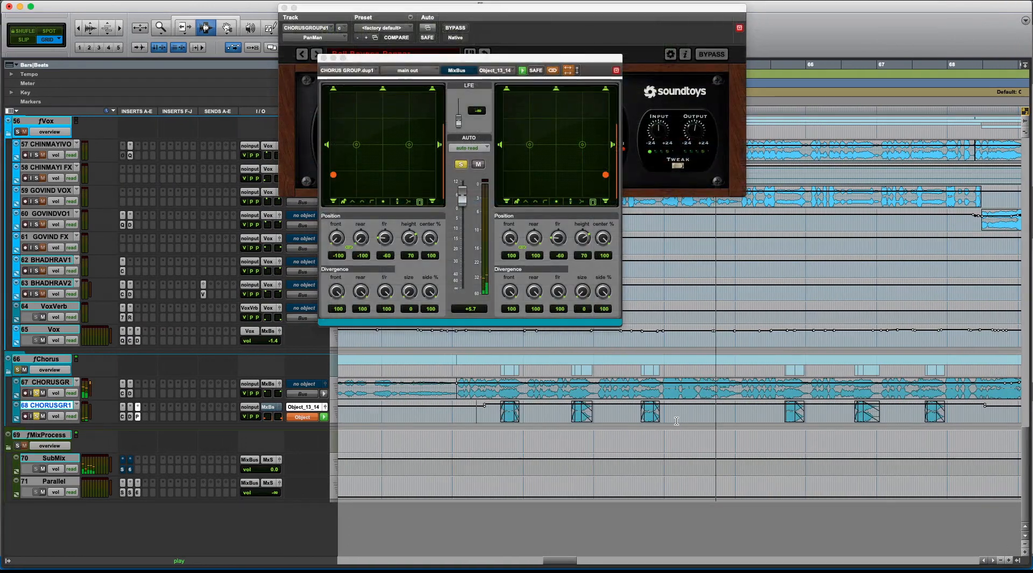
# Follow the CHORUSGR1 clips and object panner during playback up to about bar 68, and unsolo the chorus tracks
pyautogui.press('t')
pyautogui.press('t')
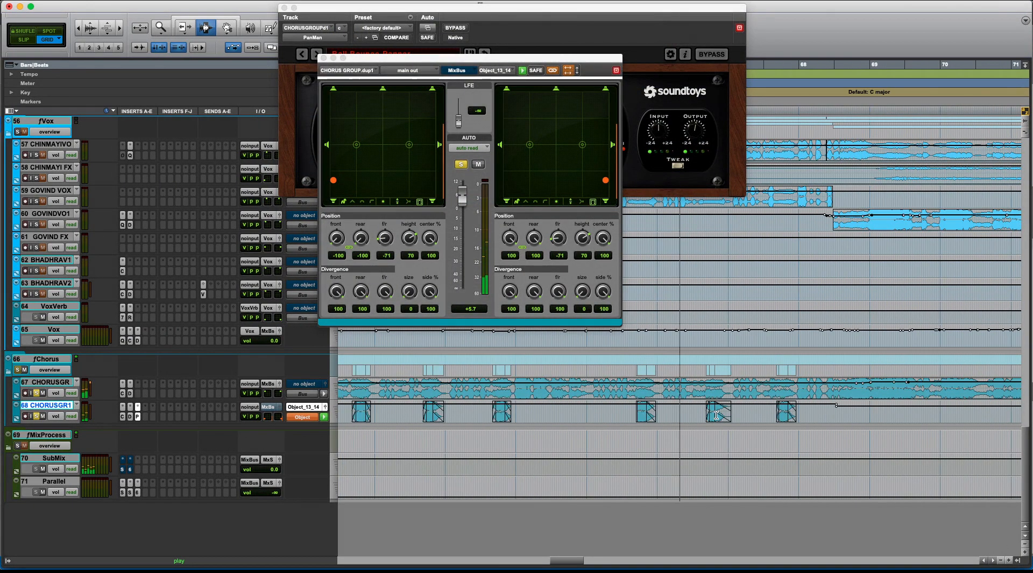
pyautogui.press('r')
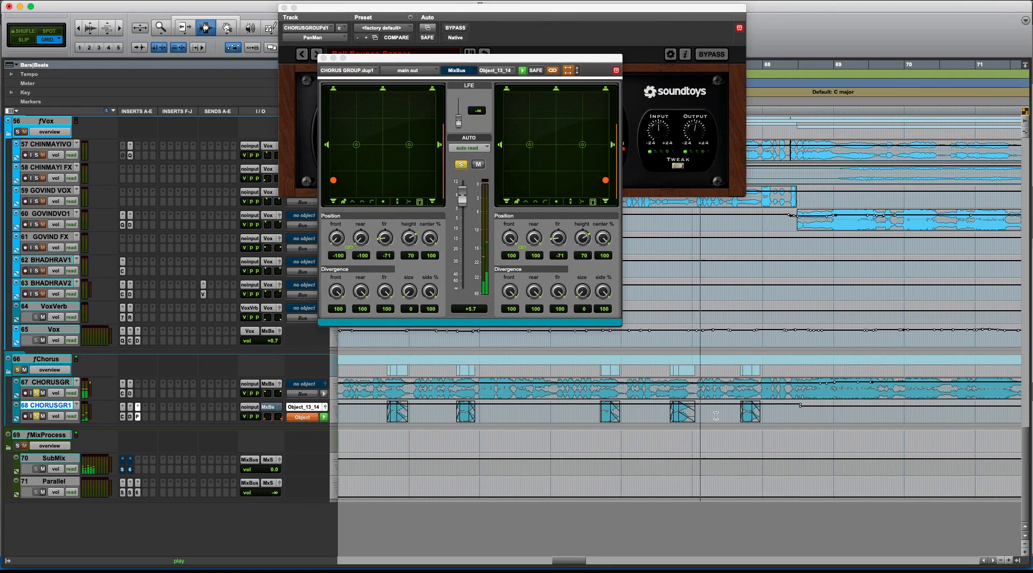
pyautogui.press('r')
pyautogui.press('t')
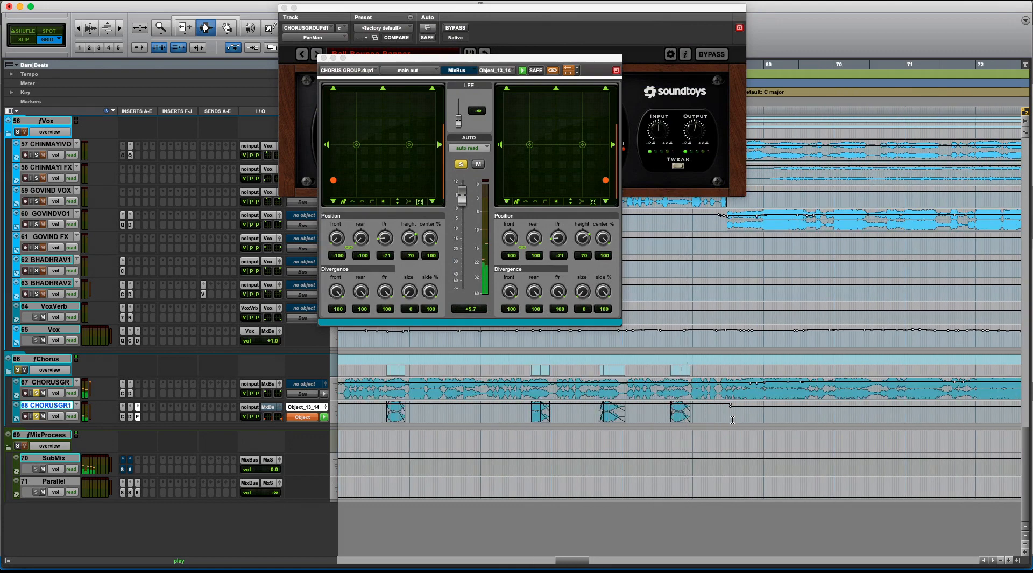
pyautogui.click(36, 416)
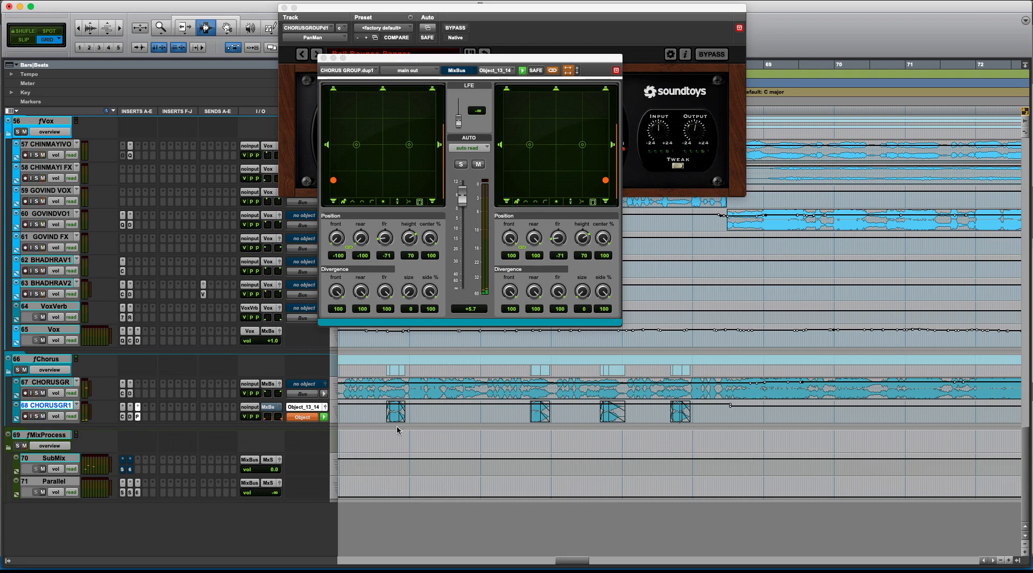
# Play the full mix from ahead of the CHORUSGR1 clips and close the CHORUSGR1 panner window
pyautogui.press('r')
pyautogui.press('r')
pyautogui.press('r')
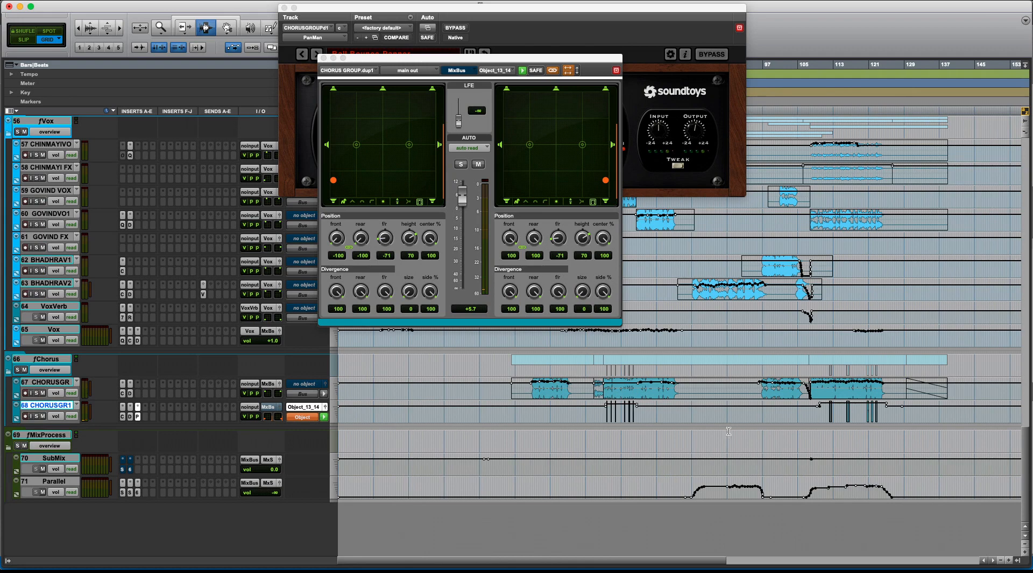
pyautogui.press('t')
pyautogui.press('t')
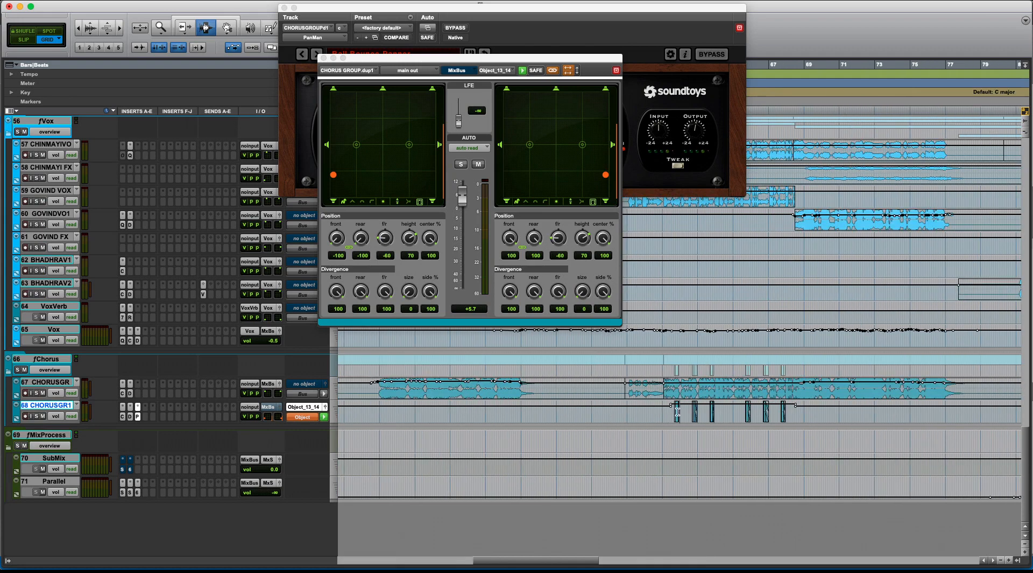
pyautogui.press('t')
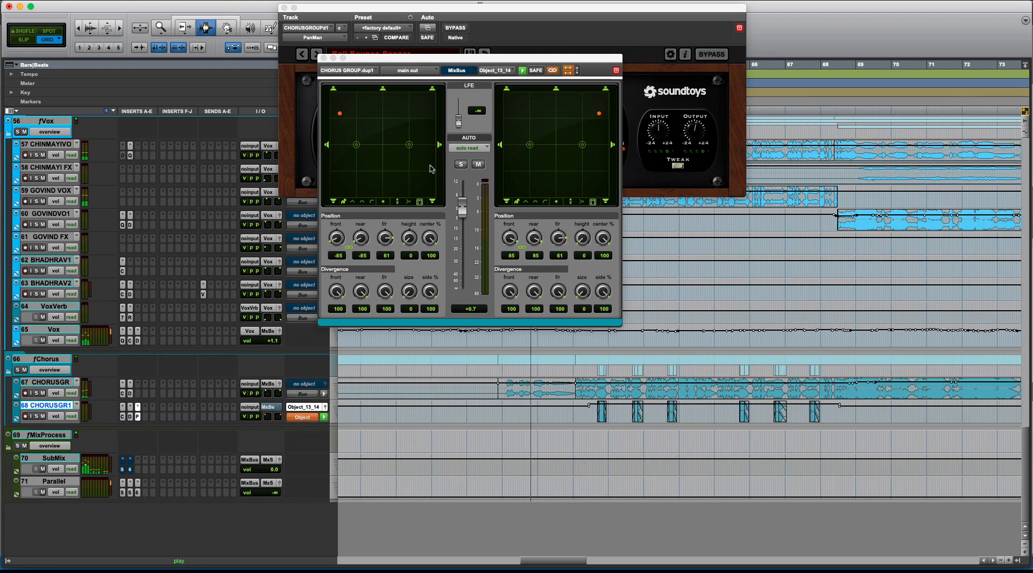
pyautogui.click(323, 57)
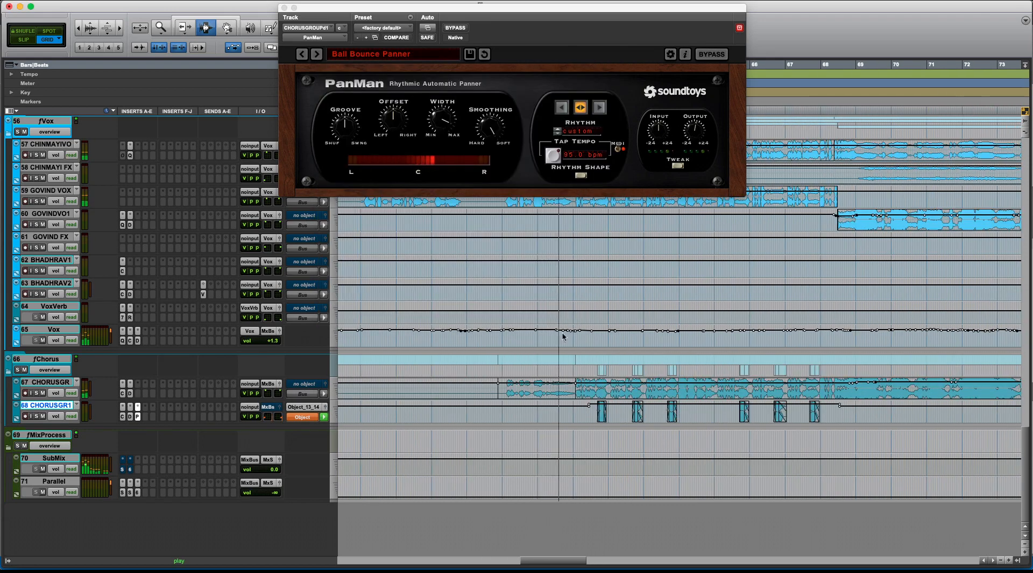
# Follow the CHORUSGR1 clips and the PanMan panning during full-mix playback
pyautogui.press('t')
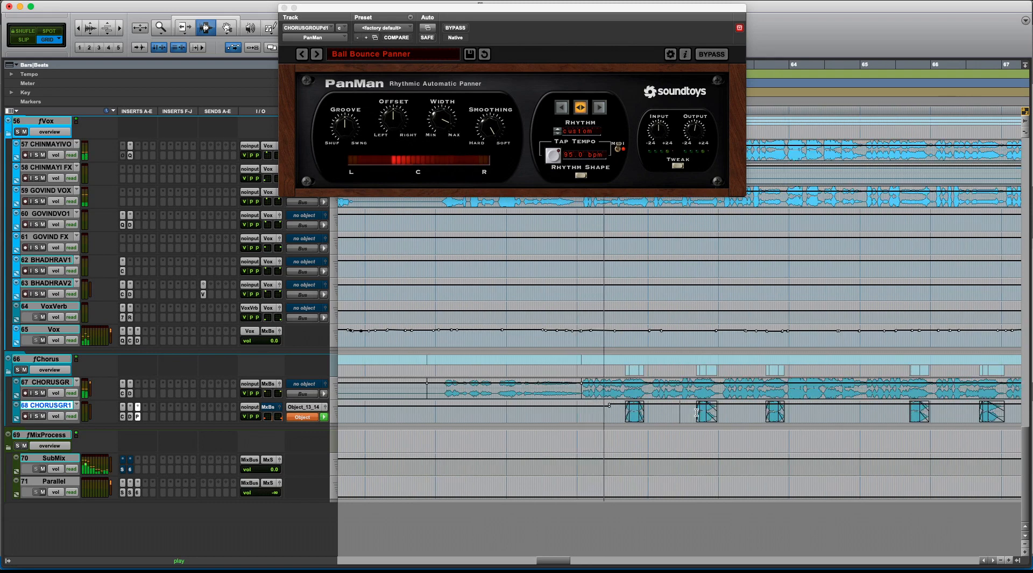
pyautogui.press('r')
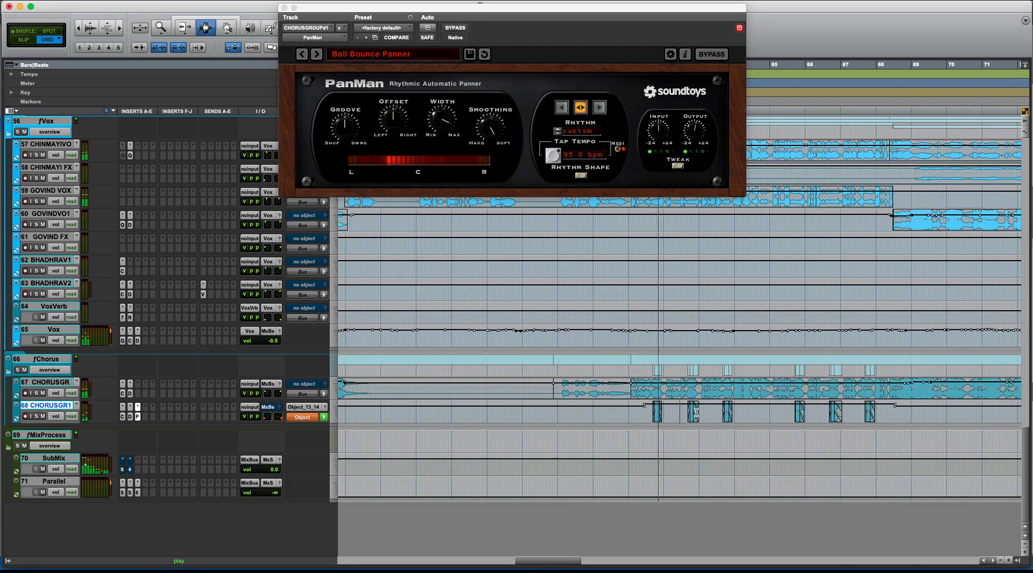
pyautogui.press('t')
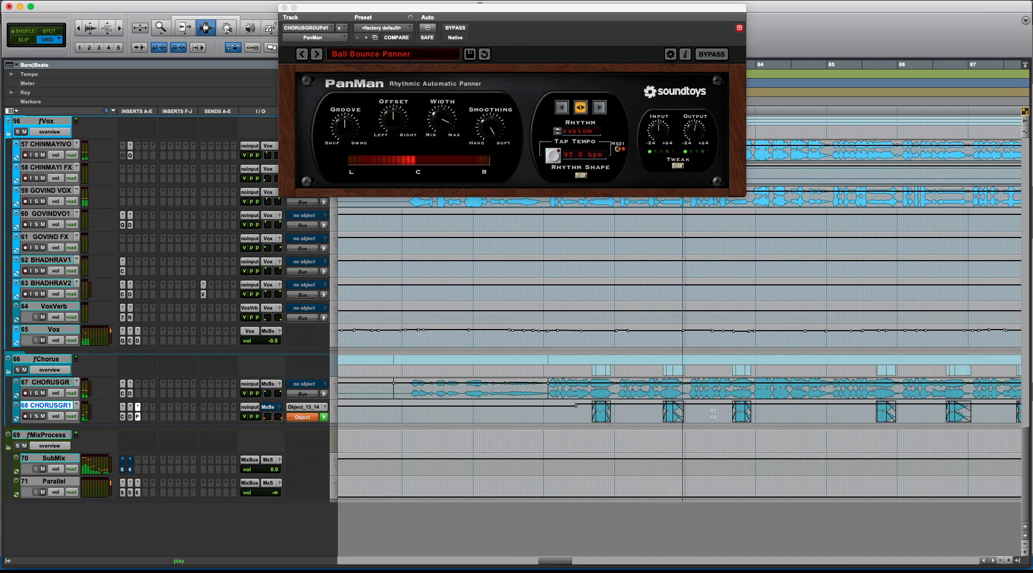
pyautogui.hscroll(3, 721, 414)
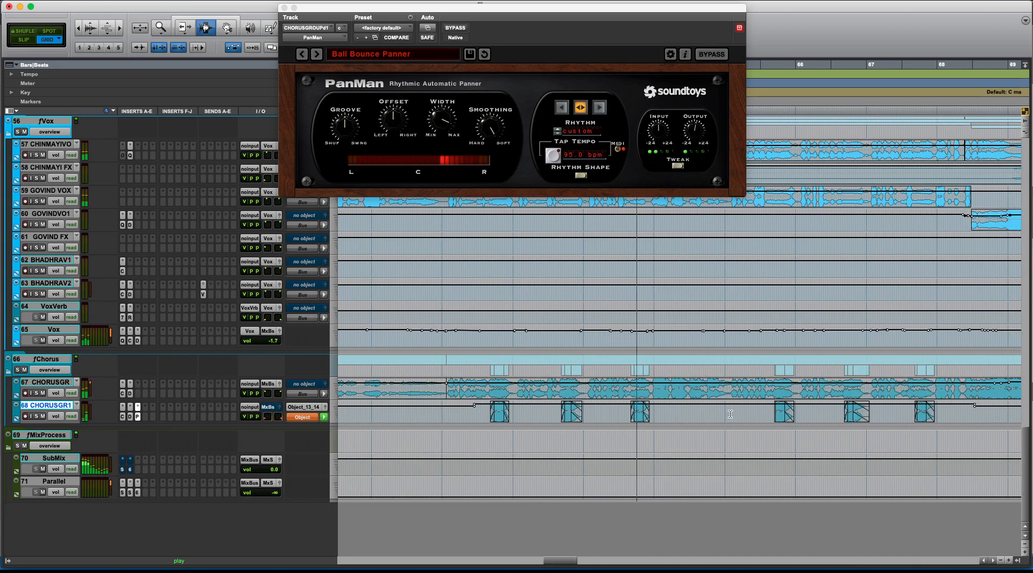
pyautogui.press('r')
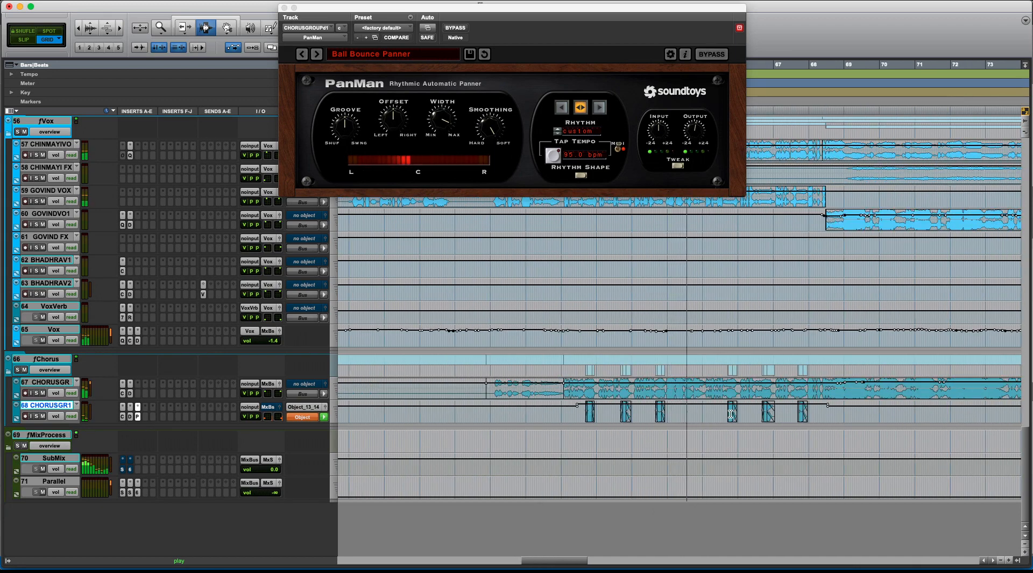
# Place the edit cursor on the BASS track at about bar 68 during playback and close the PanMan window
pyautogui.scroll(10, 731, 413)
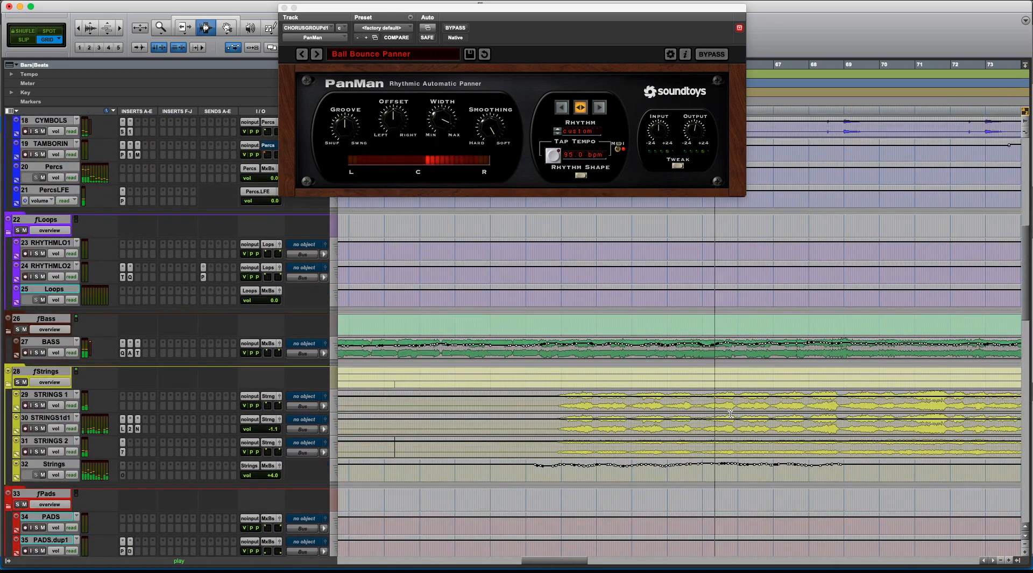
pyautogui.press('r')
pyautogui.click(746, 354)
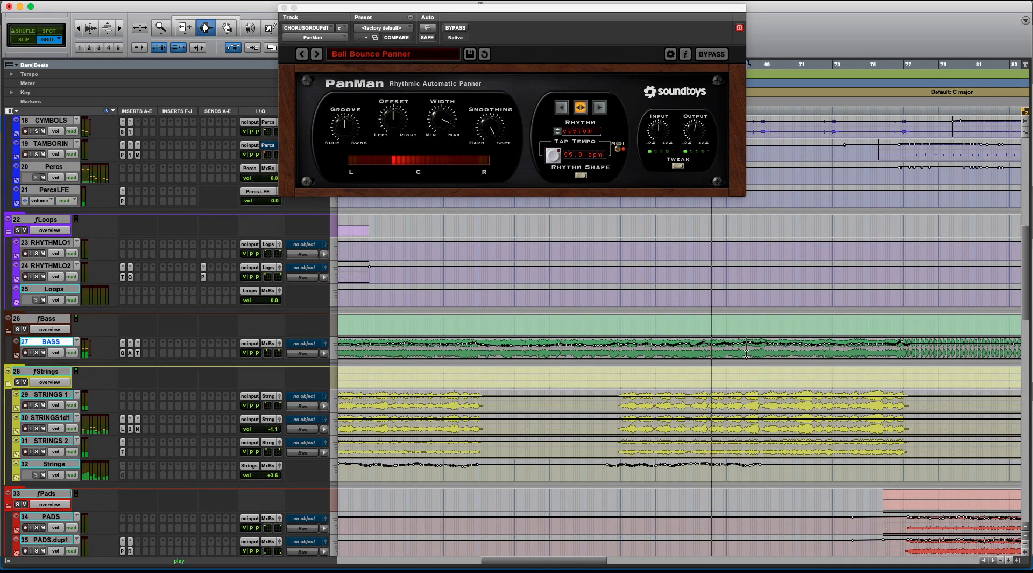
pyautogui.press('super+w')
pyautogui.press('t')
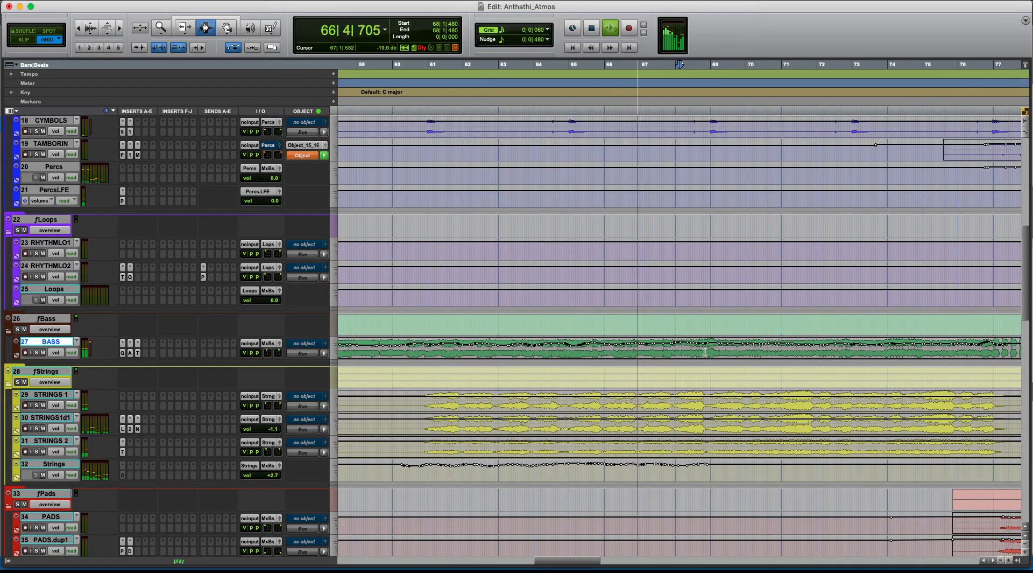
pyautogui.press('r')
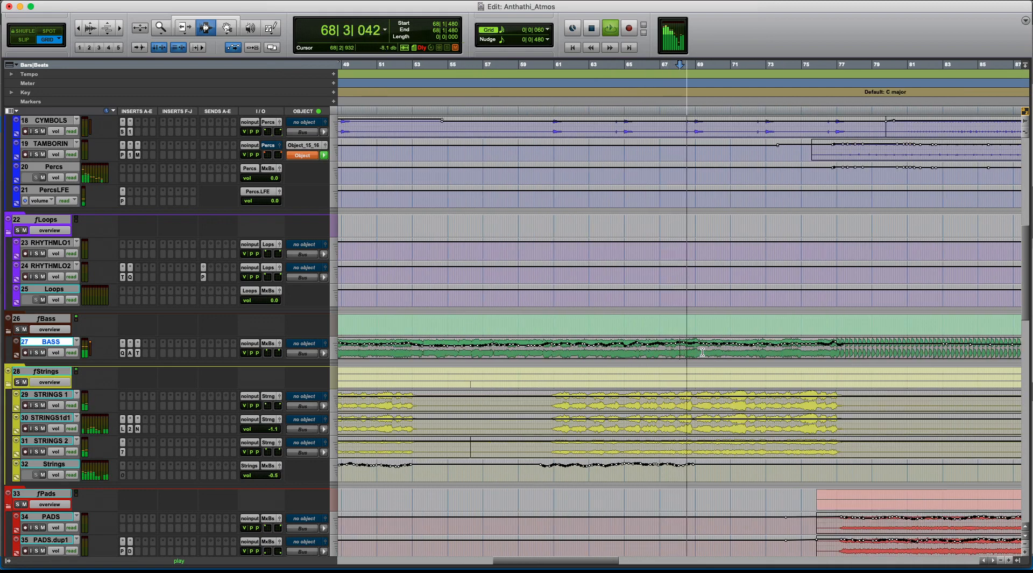
# Stop playback and place the edit cursor on the SubMix track at about bar 81, above the rise in Parallel's volume automation
pyautogui.scroll(-20, 722, 346)
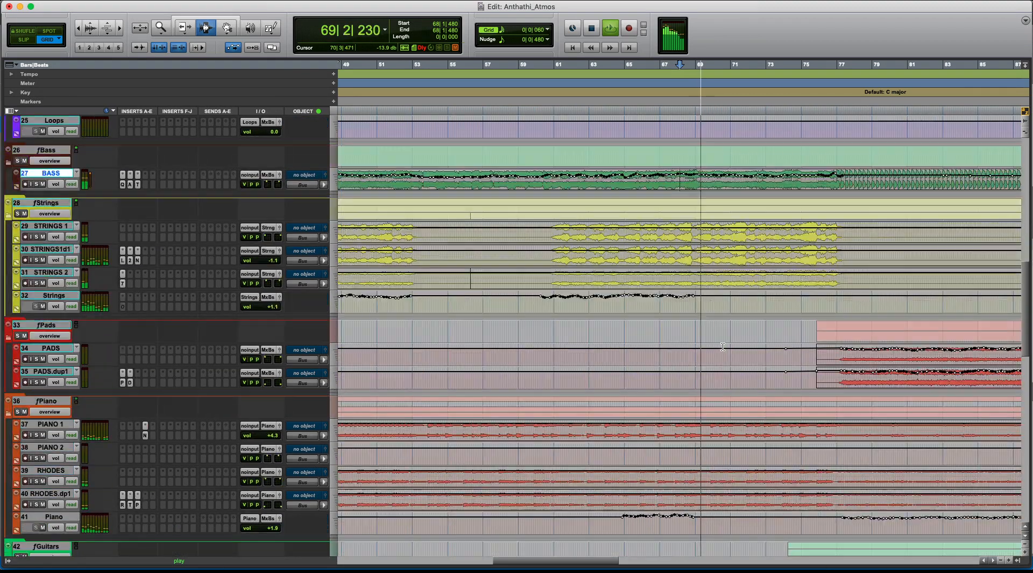
pyautogui.scroll(-5, 723, 346)
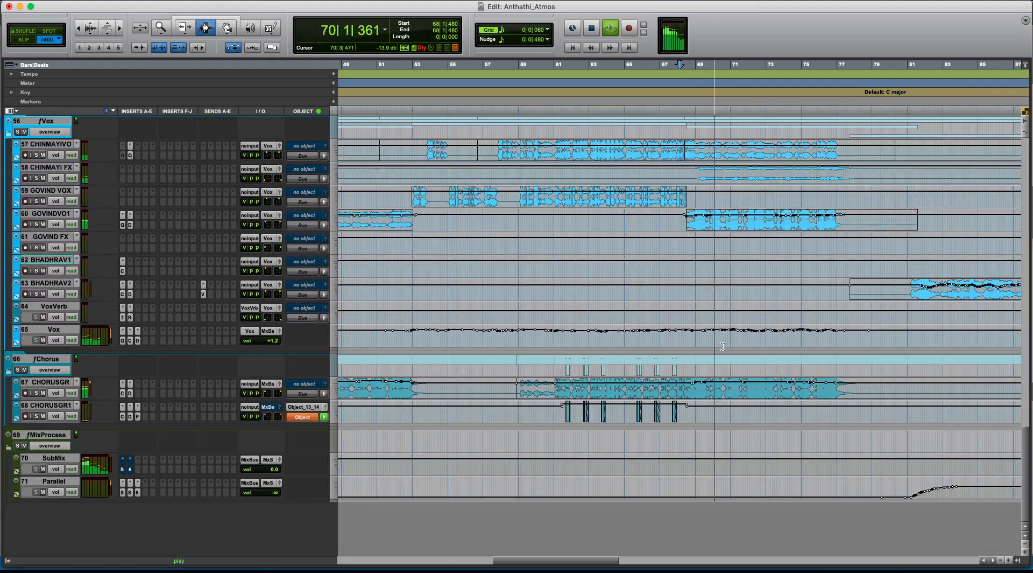
pyautogui.press('super+bracketleft')
pyautogui.press('space')
pyautogui.press('super+bracketleft')
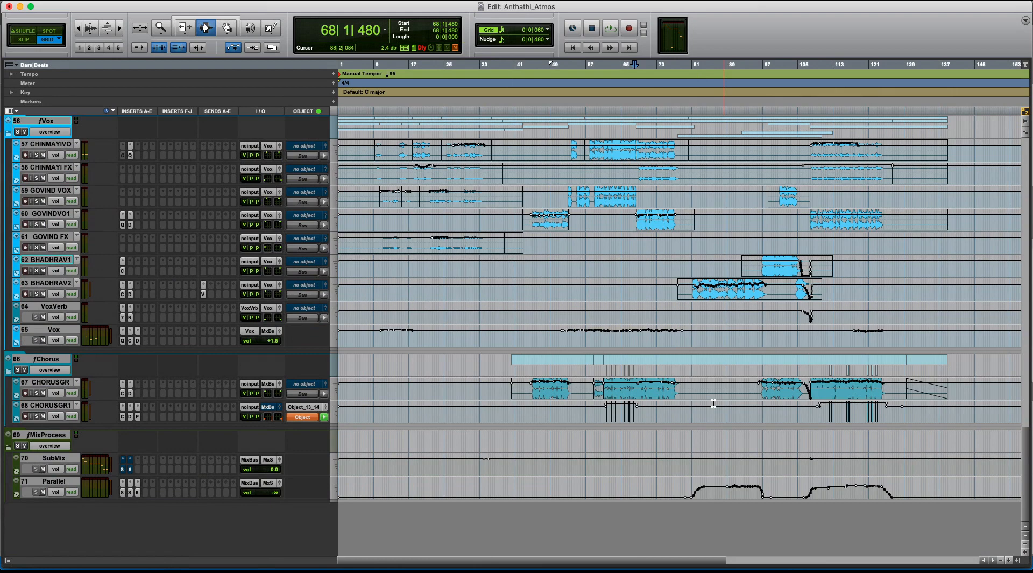
pyautogui.click(698, 464)
pyautogui.press('super+bracketright')
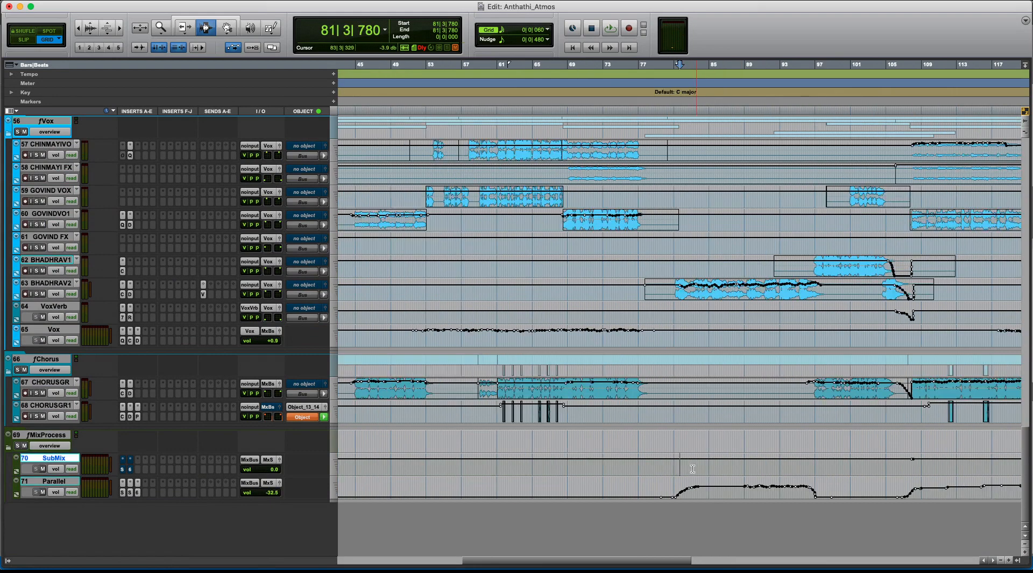
# Select Parallel's volume automation from about bar 80 to 98, and extend the selection to about bar 127
pyautogui.moveTo(666, 493); pyautogui.dragTo(829, 493)
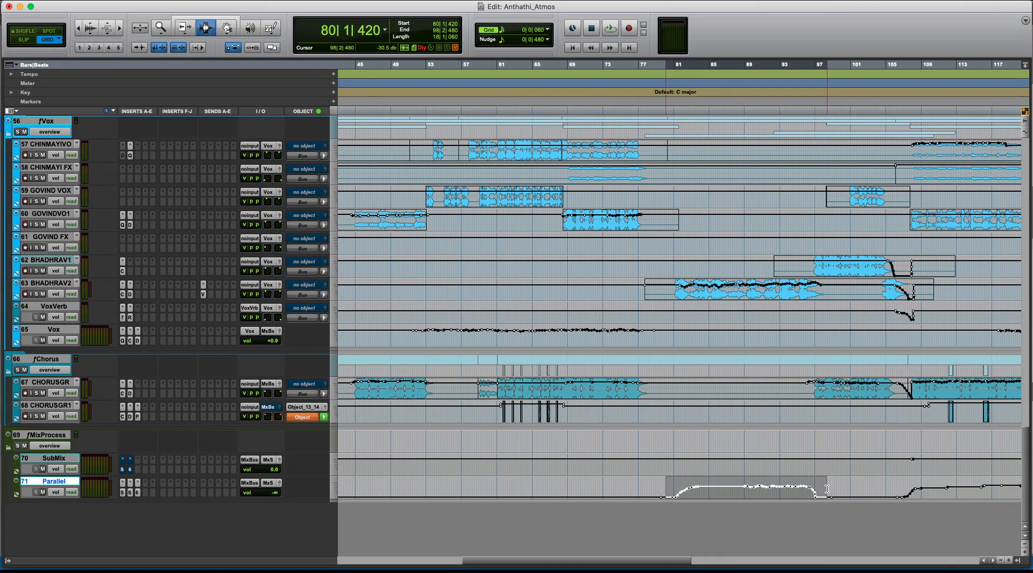
pyautogui.press('super+bracketleft')
pyautogui.keyDown('shift'); pyautogui.click(882, 491); pyautogui.keyUp('shift')
# Mark a short range on GUITARS 1 and GUITARS 2 at about bar 85 and return to the MixProcess tracks
pyautogui.scroll(15, 773, 457)
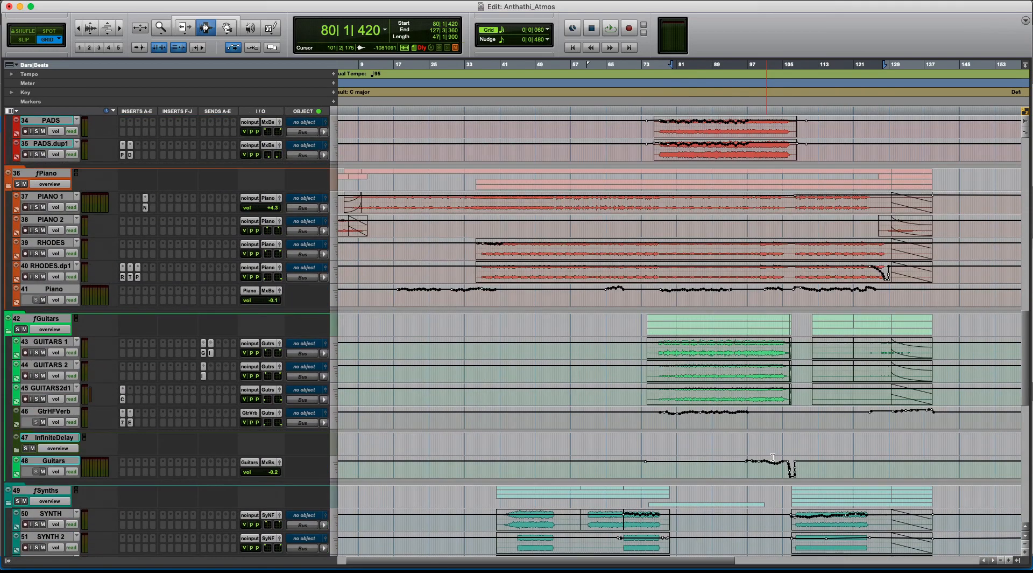
pyautogui.moveTo(697, 345); pyautogui.dragTo(702, 384)
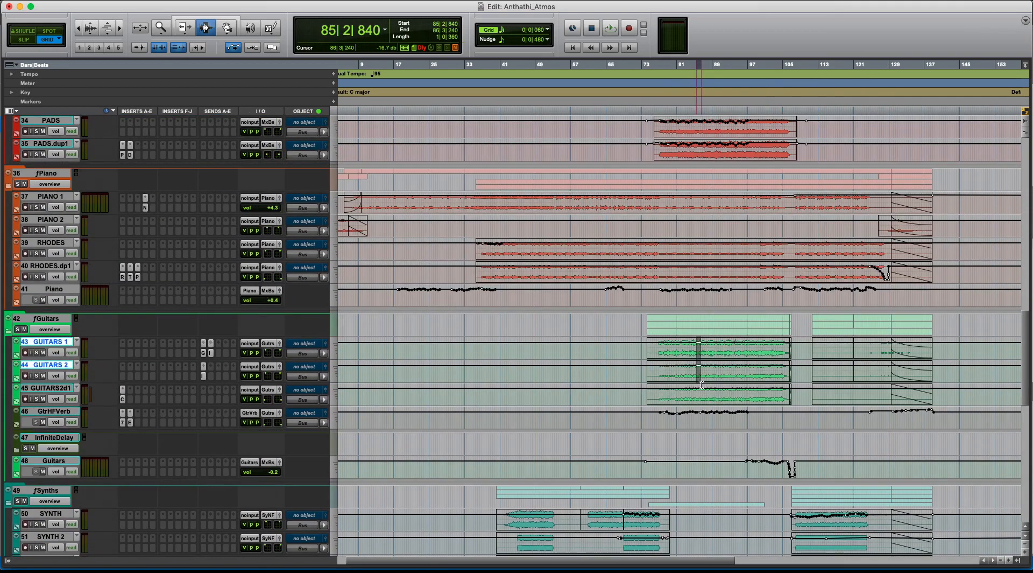
pyautogui.scroll(-15, 702, 384)
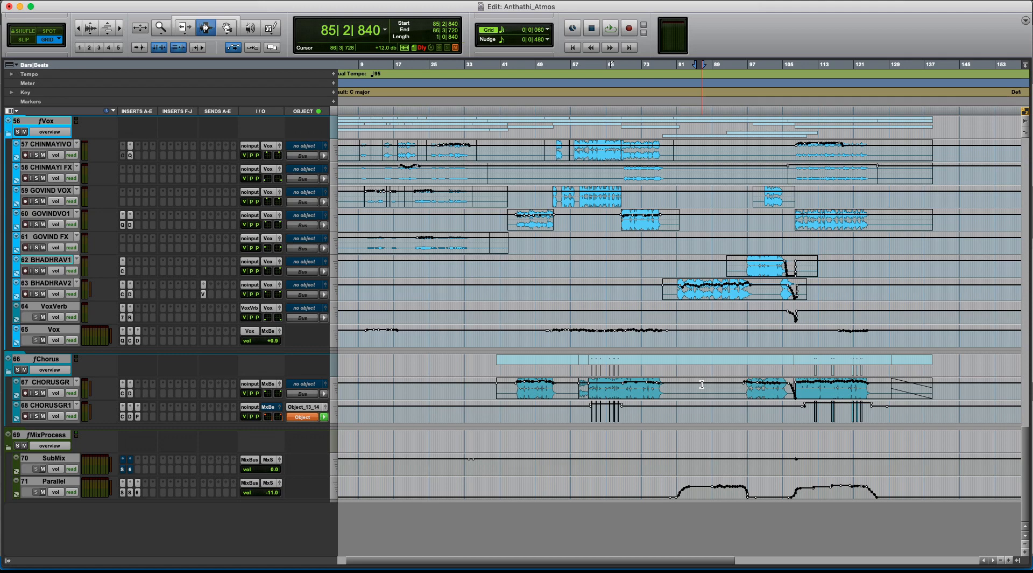
# Select the first rise of Parallel's volume automation, from bar 80 to about bar 87
pyautogui.click(688, 489)
pyautogui.press('t')
pyautogui.press('t')
pyautogui.moveTo(615, 488); pyautogui.dragTo(750, 488)
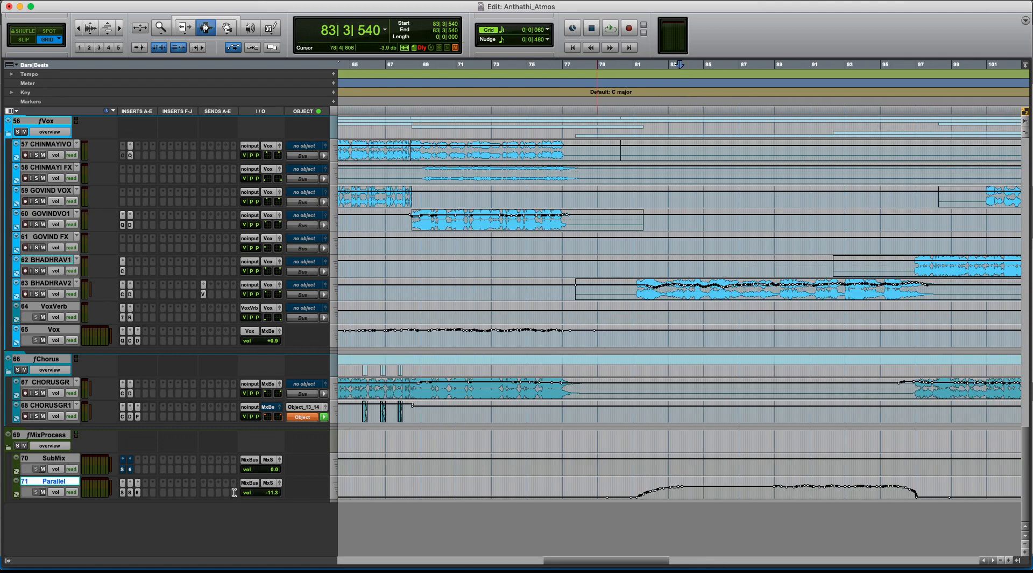
# Inspect the SPL TwinTube and Fairchild 660 inserts on the Parallel track and close the plug-in window
pyautogui.click(130, 492)
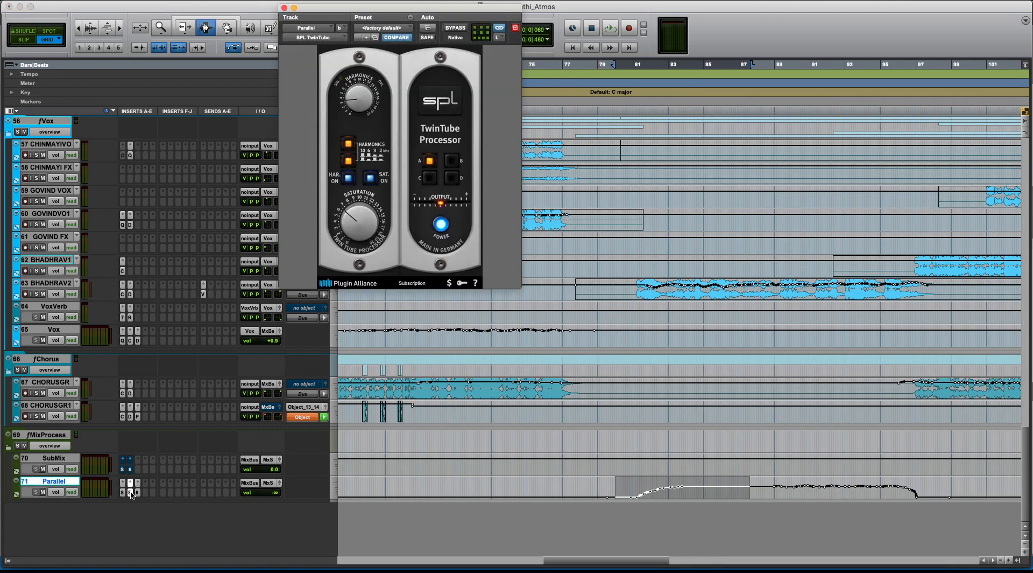
pyautogui.click(139, 492)
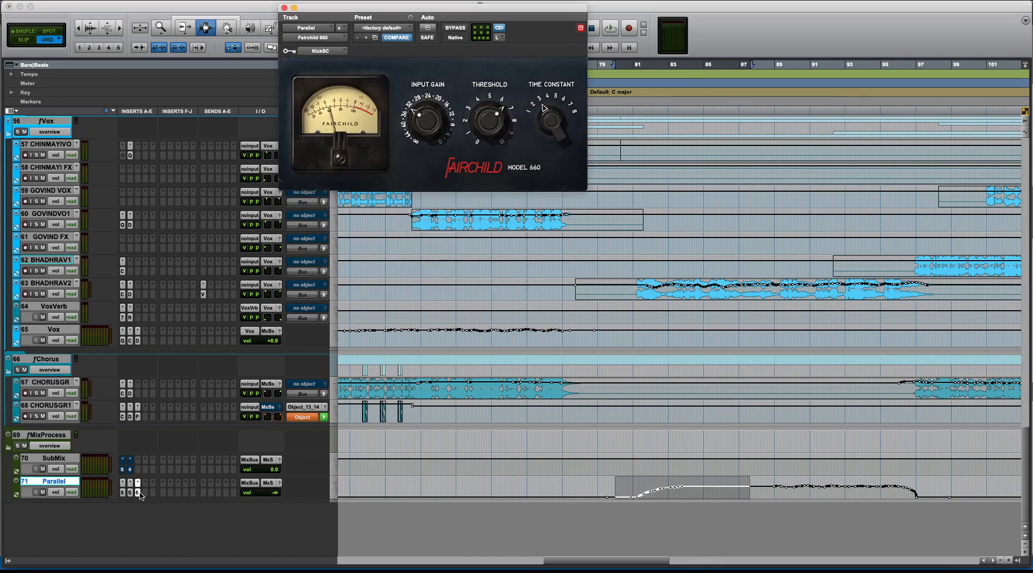
pyautogui.click(139, 492)
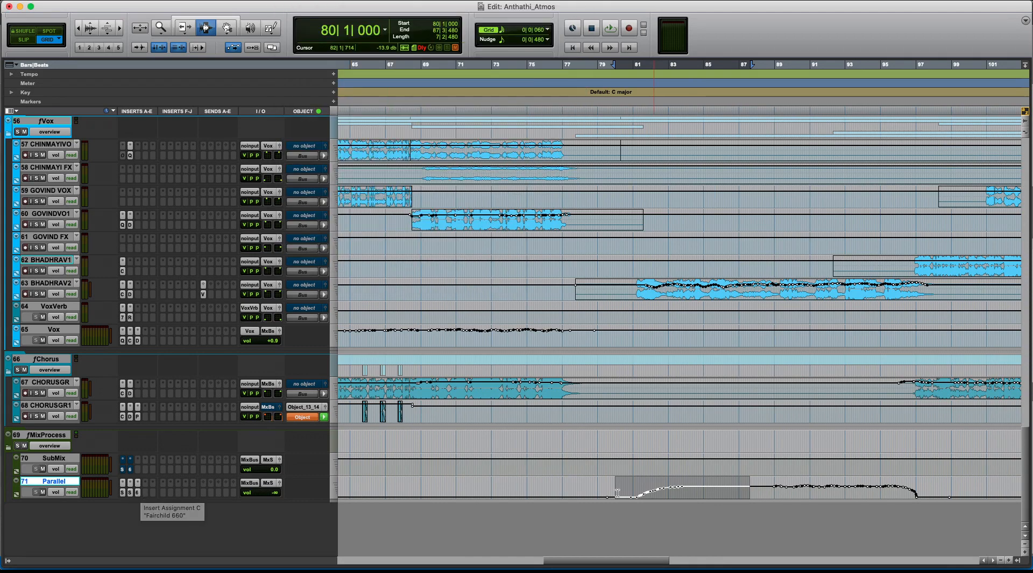
# Place the edit cursor on Parallel at bar 81 and set the track's automation mode to off
pyautogui.click(634, 494)
pyautogui.click(56, 492)
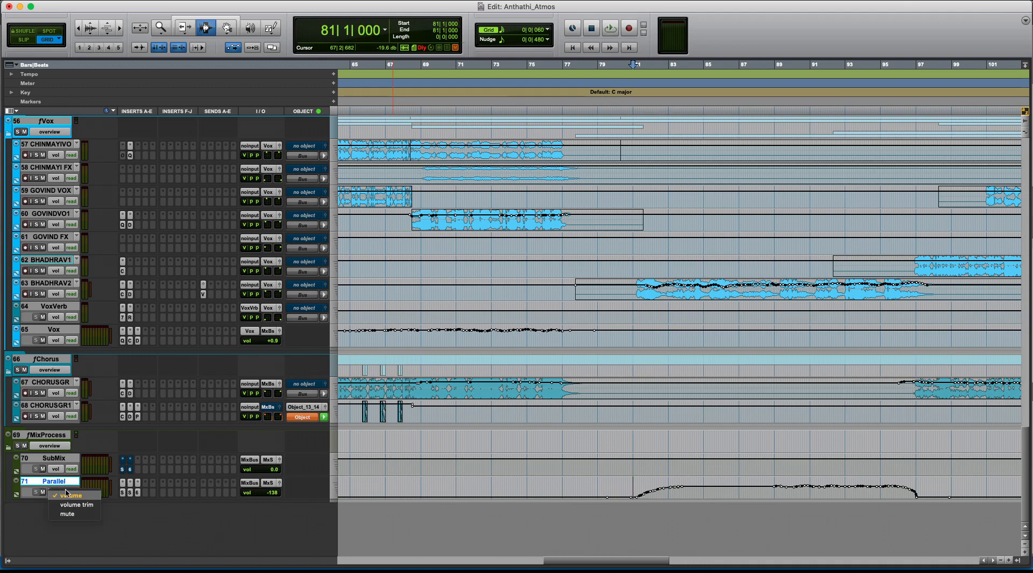
pyautogui.click(61, 492)
pyautogui.scroll(1, 62, 489)
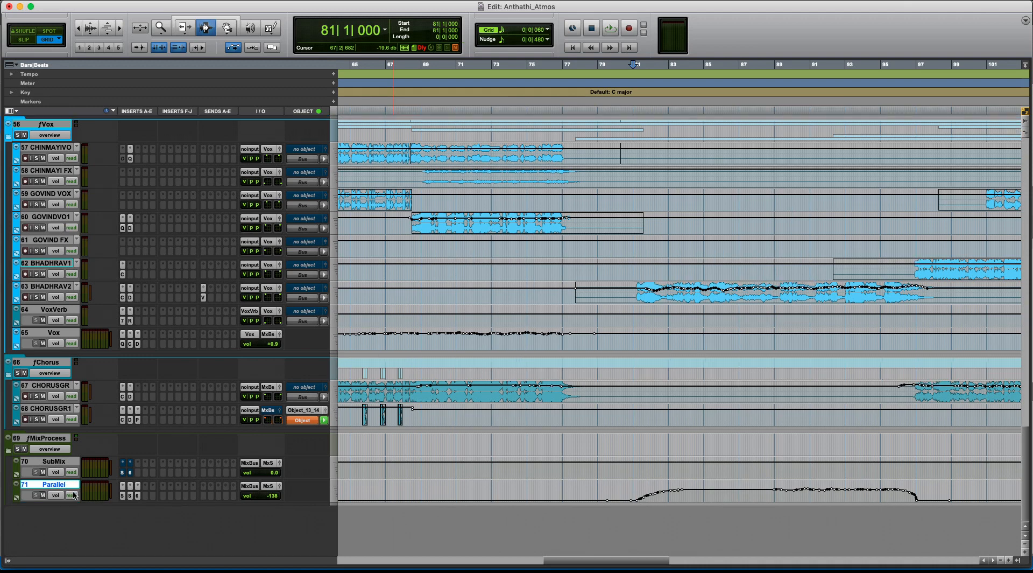
pyautogui.click(74, 496)
pyautogui.click(78, 488)
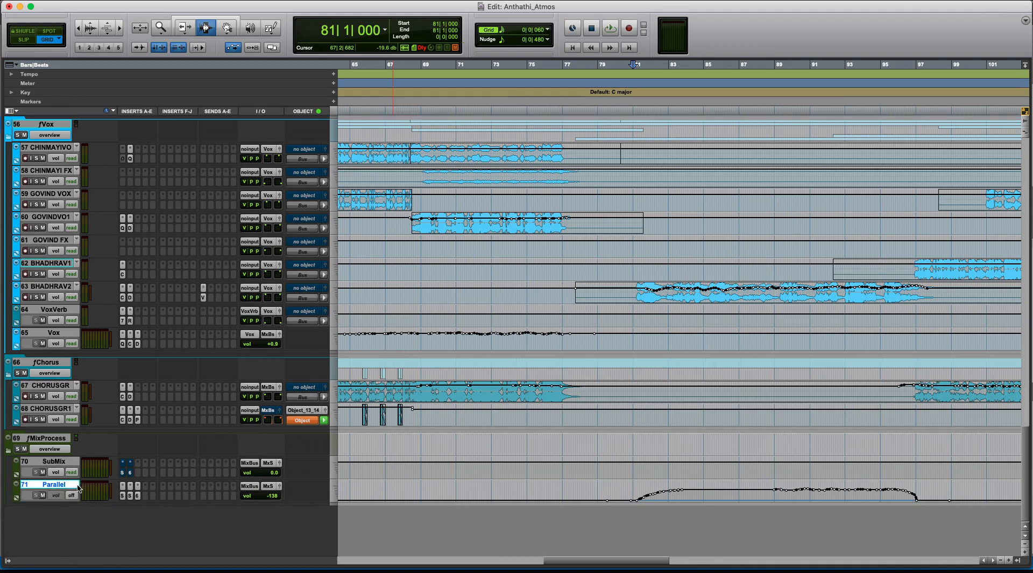
# Mute the Parallel track and audition the mix without it from about bar 80
pyautogui.click(43, 496)
pyautogui.press('space')
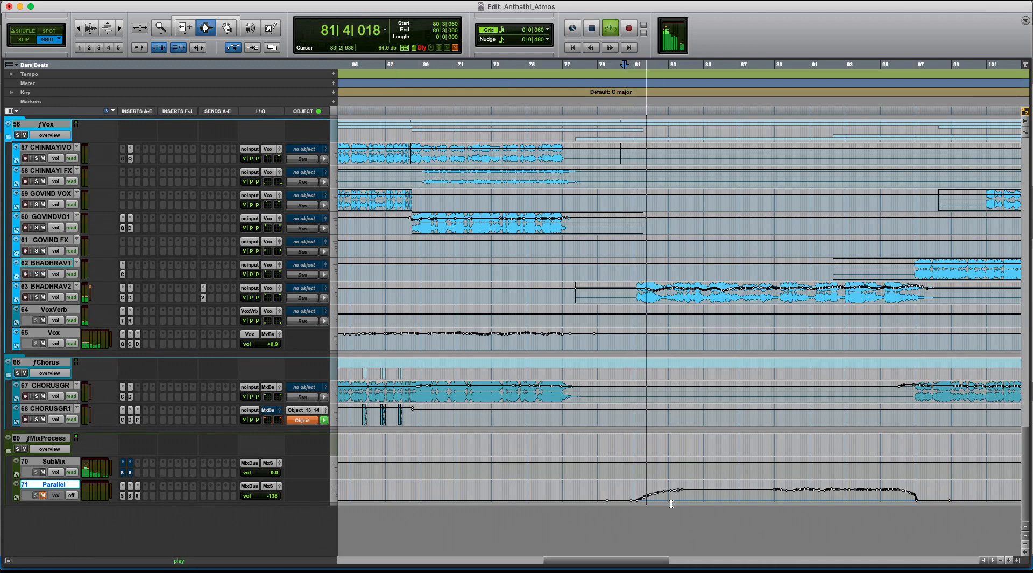
pyautogui.press('space')
# Set Parallel's automation mode to read, unmute the track, and audition the mix with it from about bar 80
pyautogui.click(72, 495)
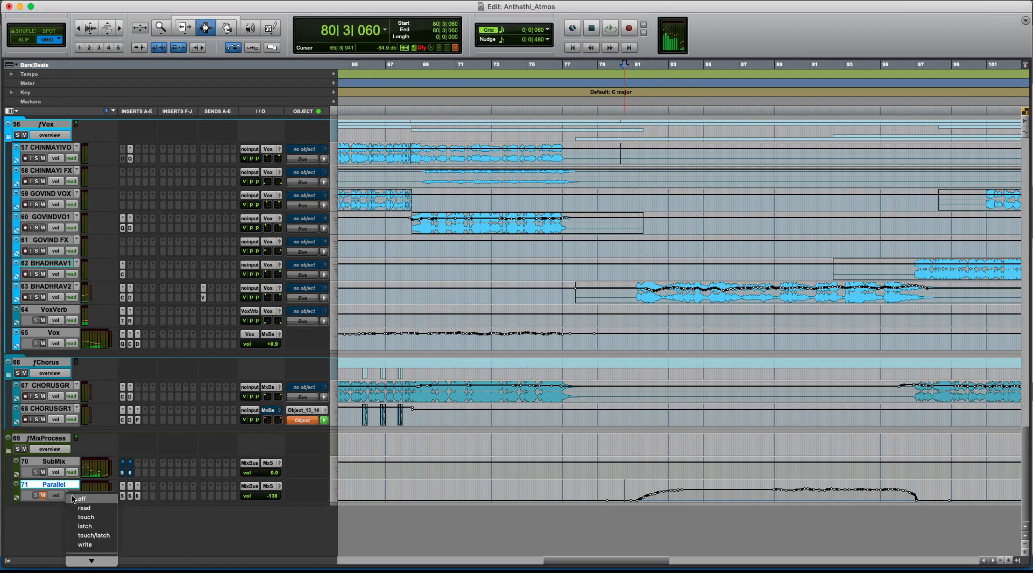
pyautogui.click(83, 508)
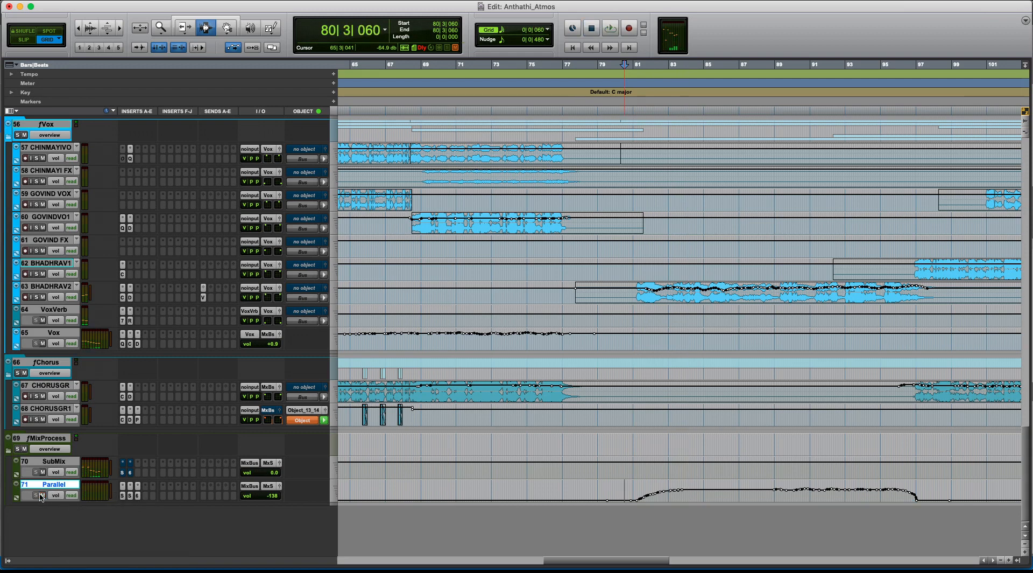
pyautogui.press('space')
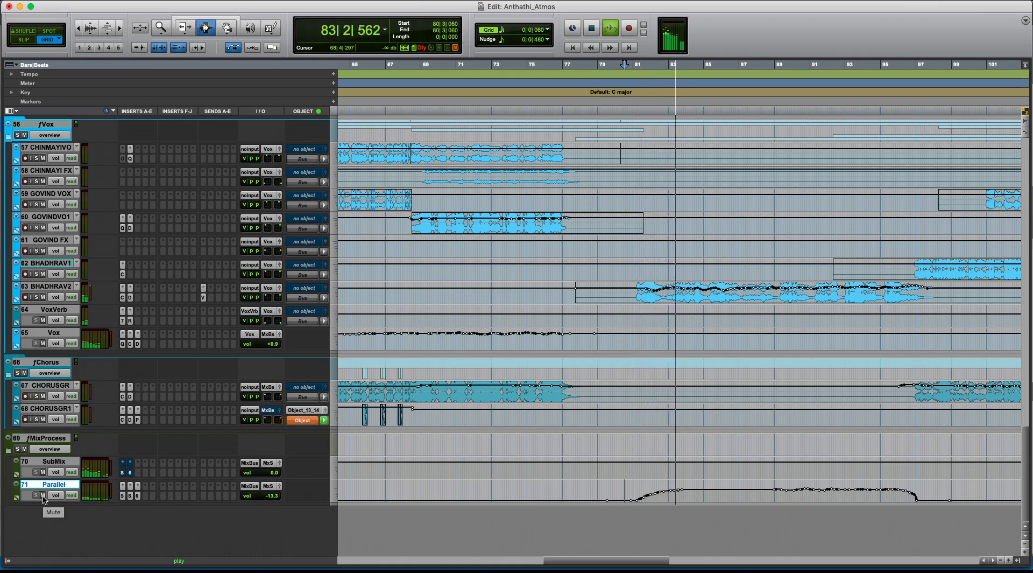
pyautogui.click(43, 497)
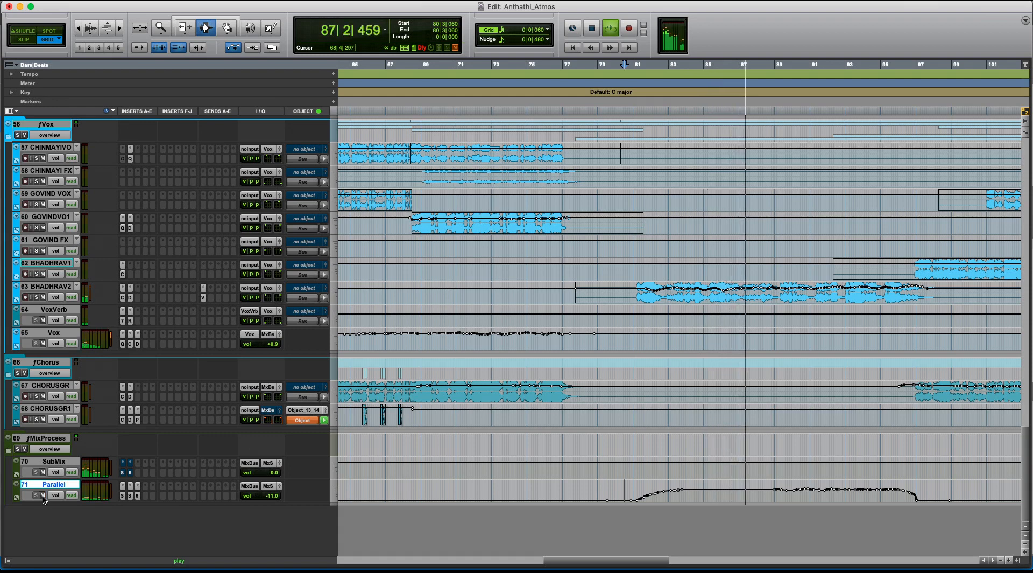
pyautogui.press('space')
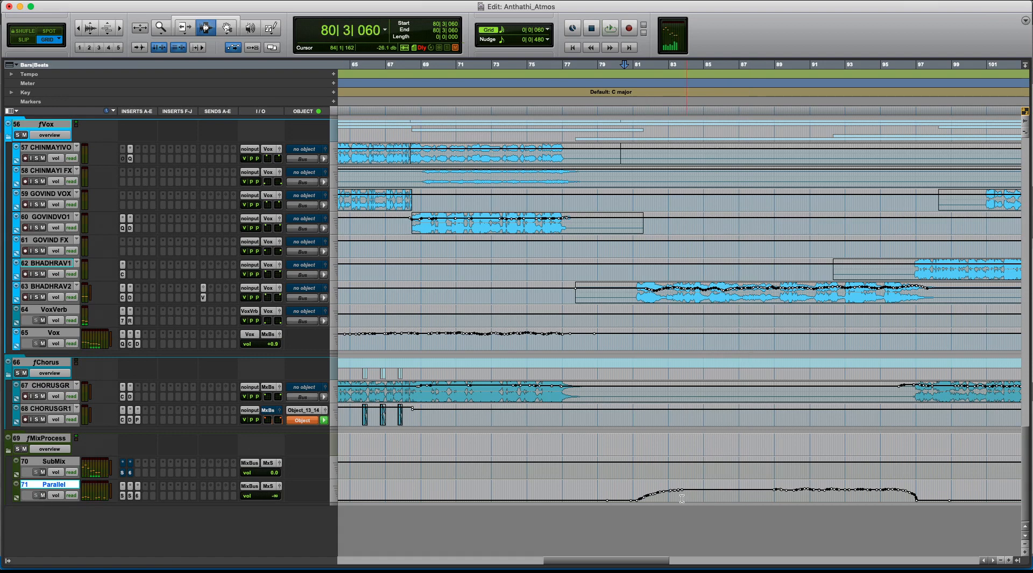
# Examine both raised sections of Parallel's volume automation and place the edit cursor between them at about bar 100
pyautogui.press('super+bracketleft')
pyautogui.press('super+bracketleft')
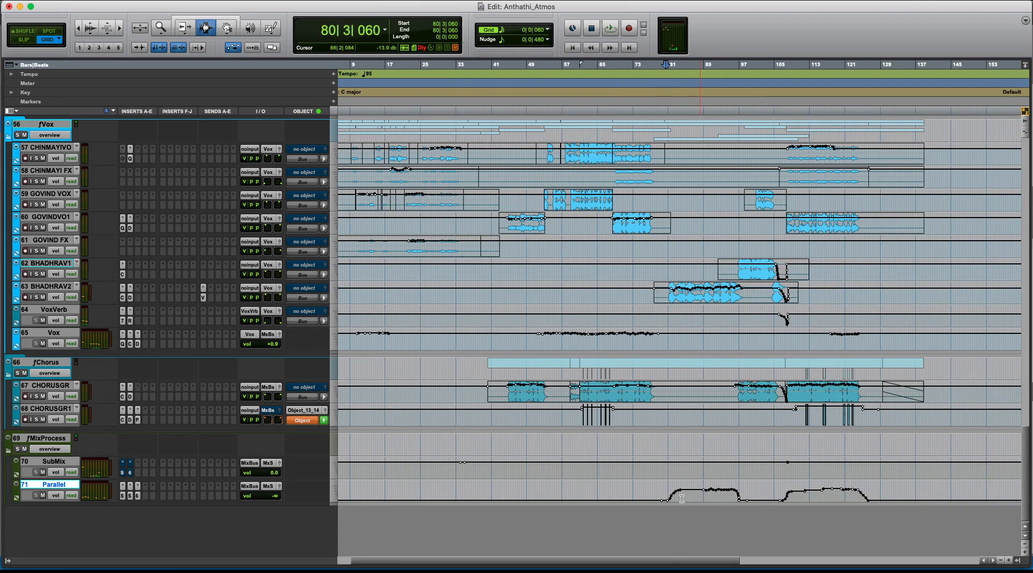
pyautogui.click(713, 491)
pyautogui.press('super+bracketright')
pyautogui.click(753, 496)
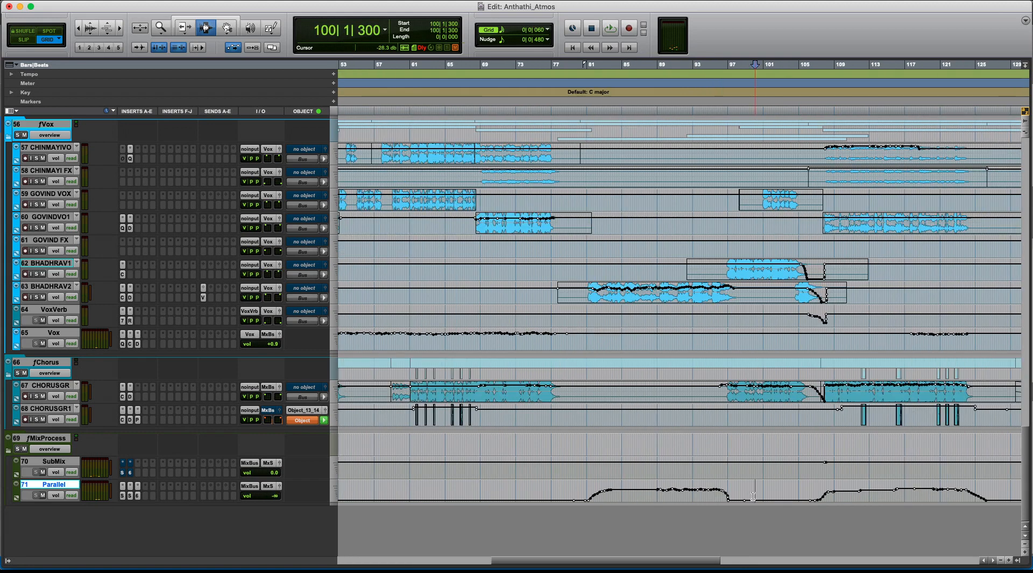
# Select Parallel's automation from about bar 81 to 97 and look over the instrument tracks playing in that section
pyautogui.click(511, 468)
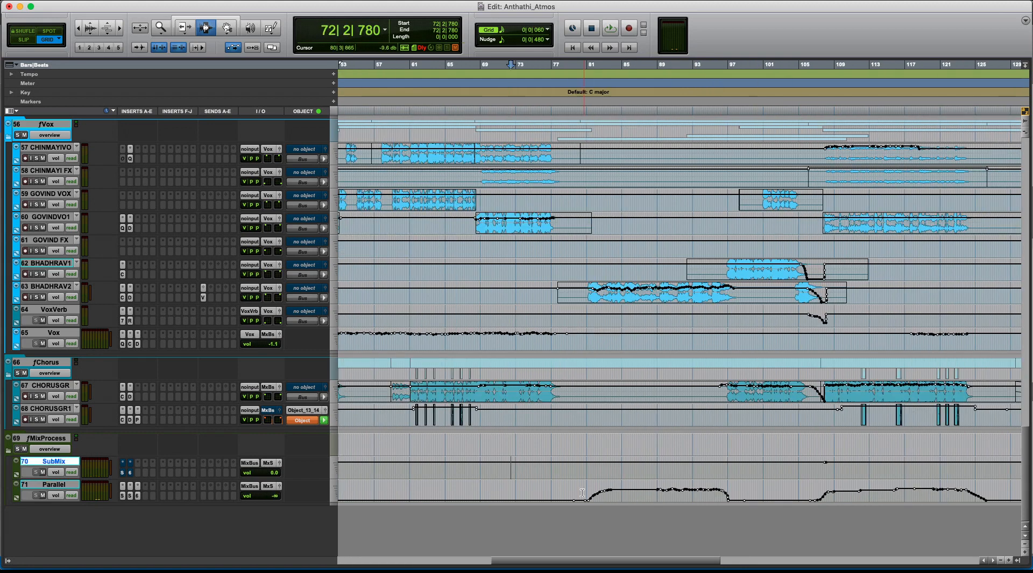
pyautogui.moveTo(591, 492); pyautogui.dragTo(728, 492)
pyautogui.scroll(3, 645, 380)
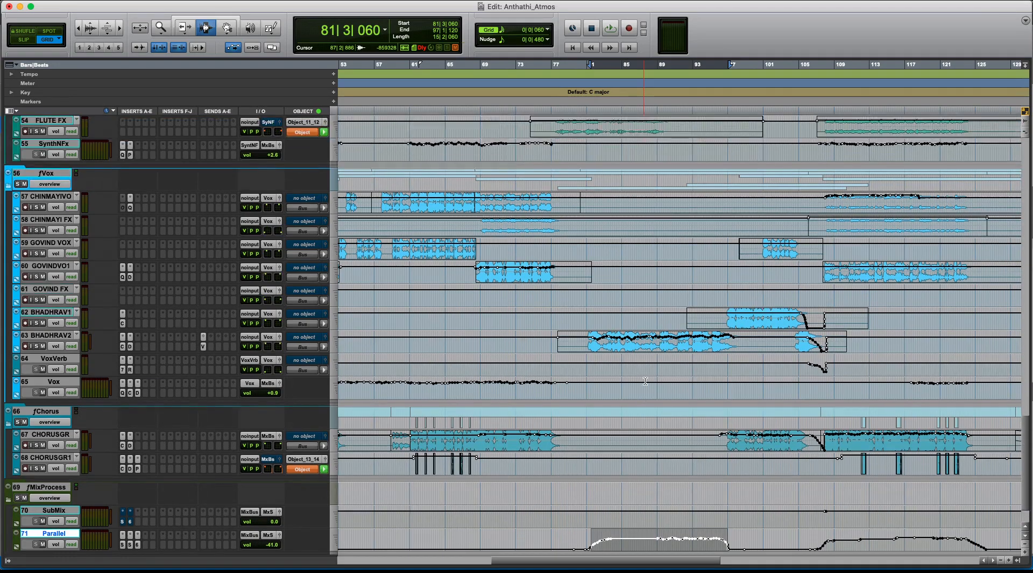
pyautogui.scroll(15, 646, 380)
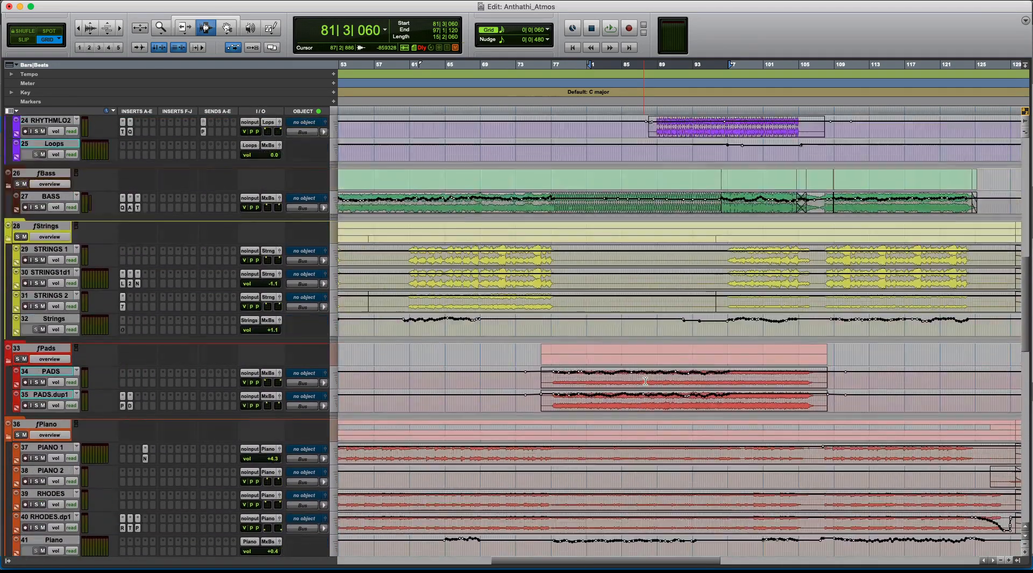
# Select Parallel's raised volume automation from about bar 80 to 97, and place the edit cursor on the MixProcess folder near bar 112
pyautogui.scroll(-16, 646, 380)
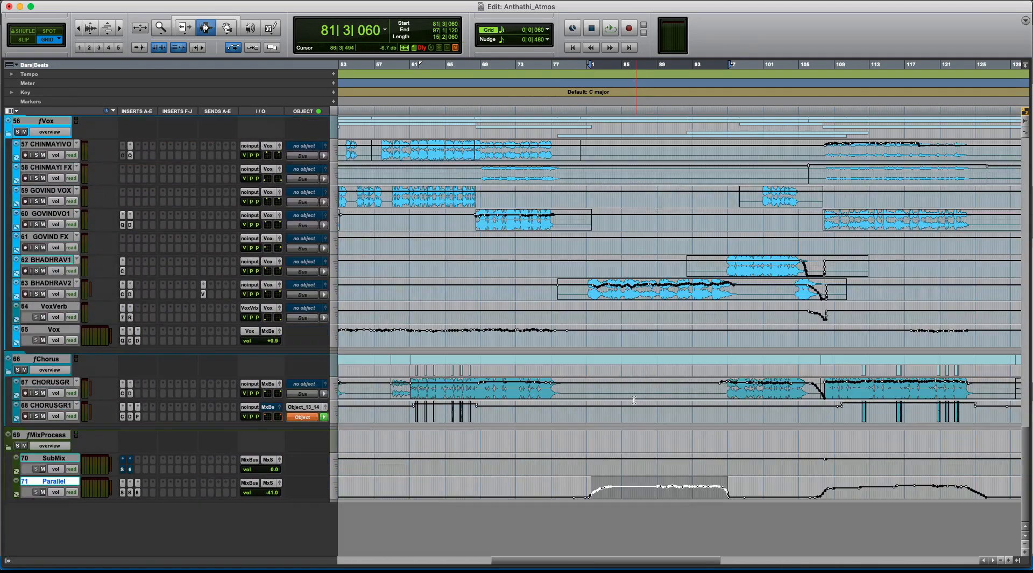
pyautogui.moveTo(582, 489); pyautogui.dragTo(733, 487)
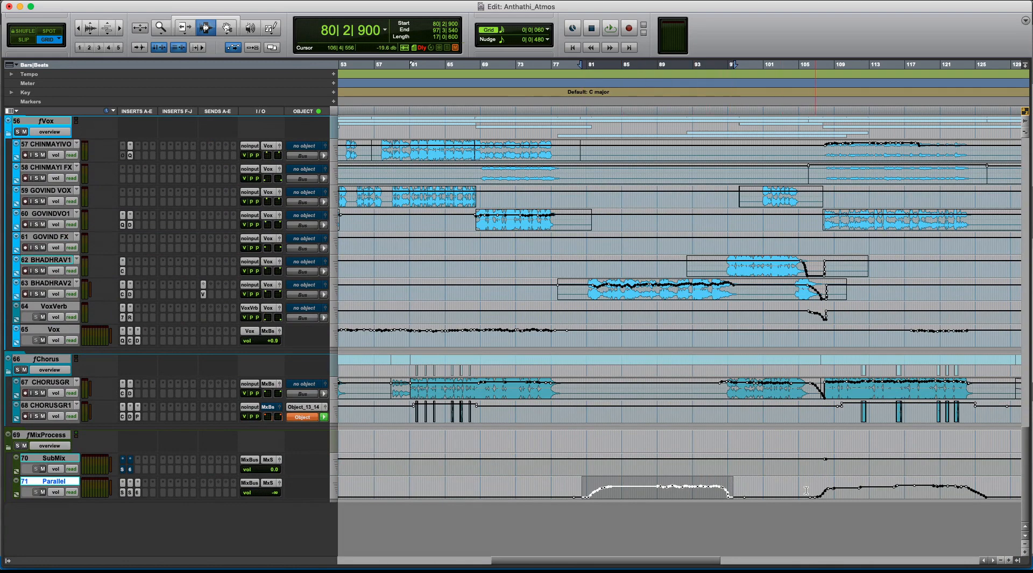
pyautogui.press('r')
pyautogui.click(773, 439)
pyautogui.press('t')
pyautogui.press('t')
pyautogui.press('t')
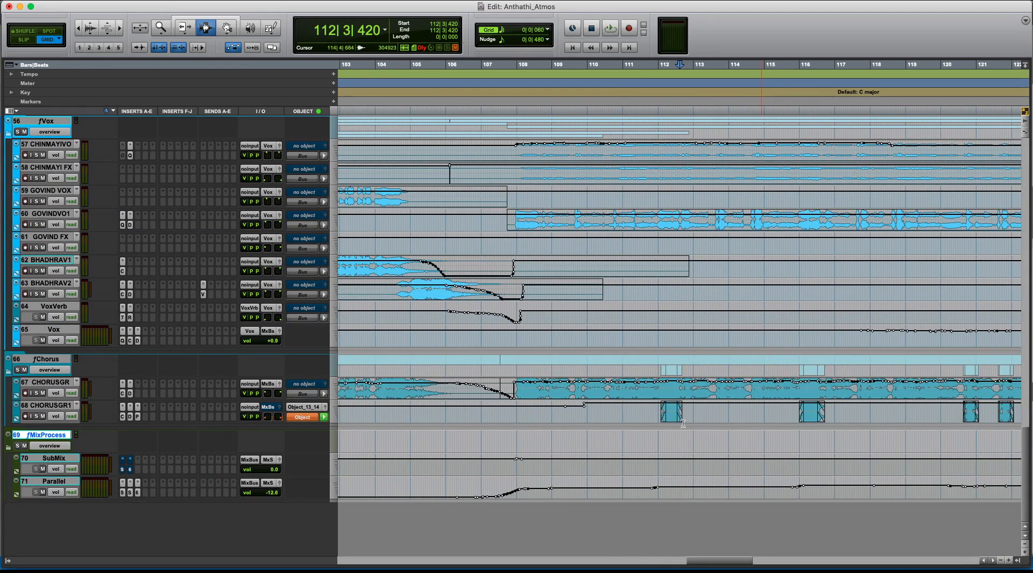
# Select the empty stretch of the CHORUSGR1 track from about bar 95 to 105
pyautogui.click(616, 411)
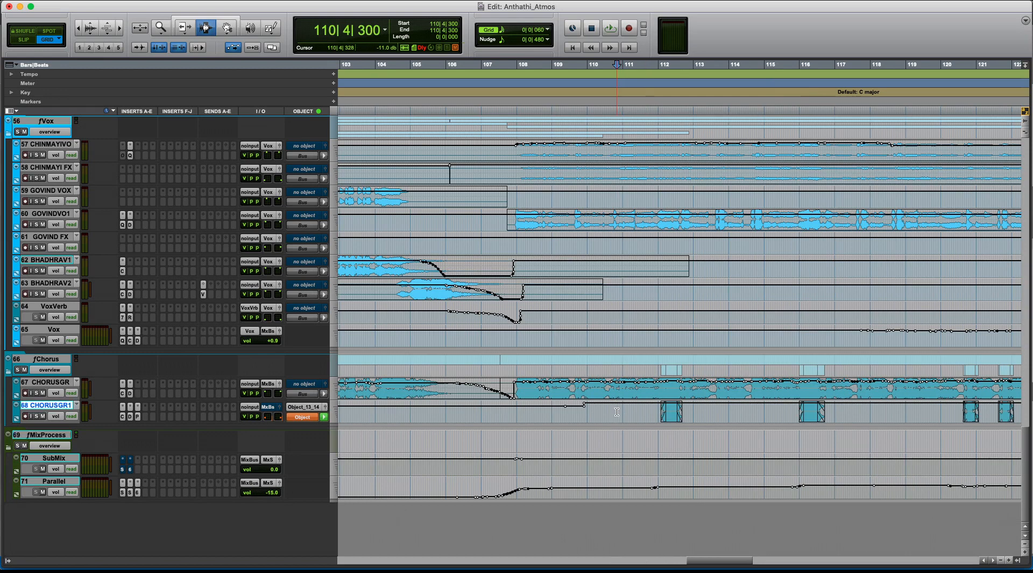
pyautogui.press('r')
pyautogui.press('r')
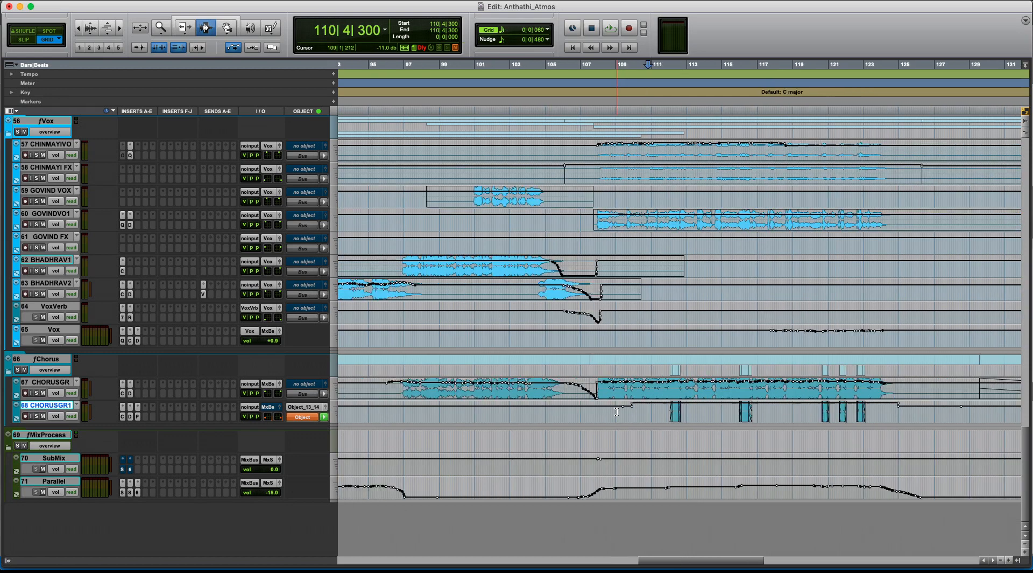
pyautogui.moveTo(530, 411); pyautogui.dragTo(621, 405)
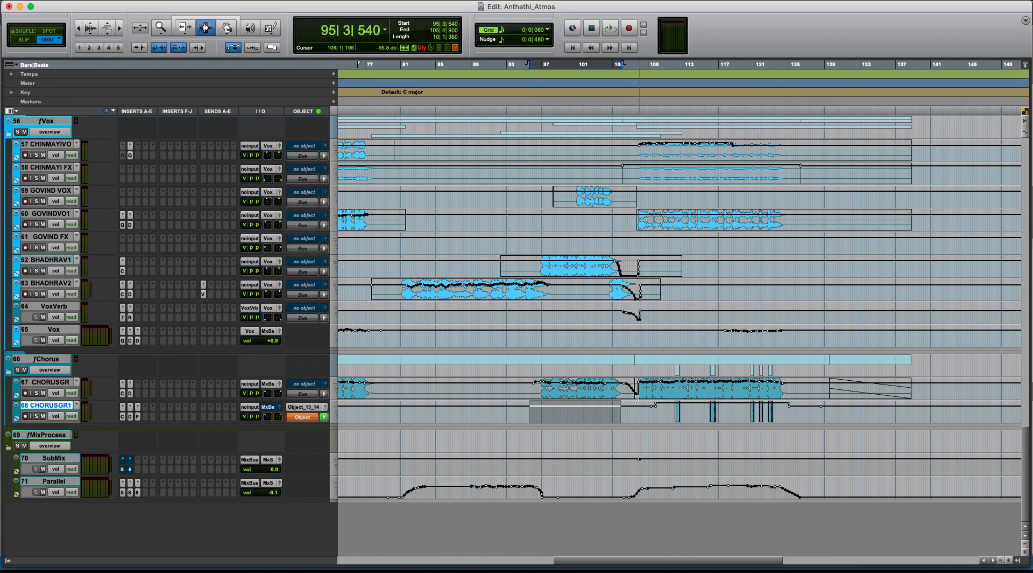
# Select CHORUSGR's audio from about bar 110 to 111, and place the edit cursor on that track at about bar 111
pyautogui.click(645, 394)
pyautogui.click(656, 395)
pyautogui.press('t')
pyautogui.press('t')
pyautogui.press('t')
pyautogui.moveTo(766, 395); pyautogui.dragTo(820, 390)
pyautogui.press('r')
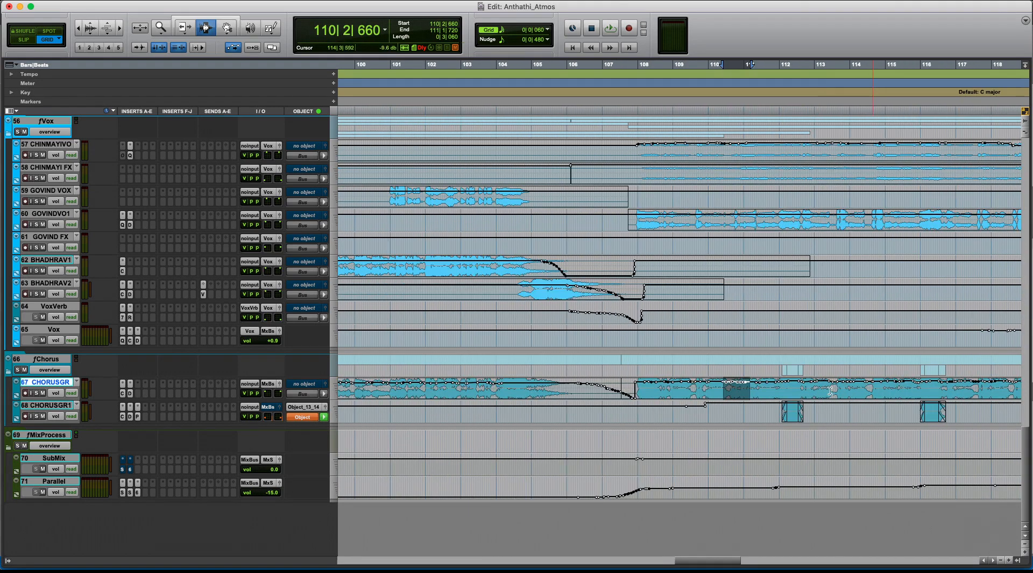
pyautogui.press('r')
pyautogui.moveTo(931, 390); pyautogui.dragTo(721, 392)
pyautogui.click(722, 392)
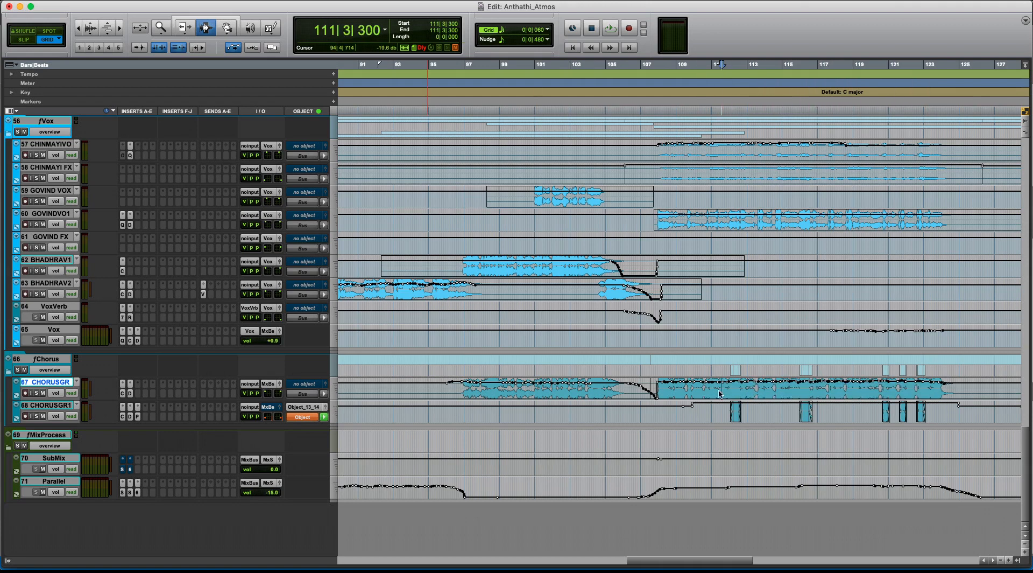
# Open the output panners of CHORUSGR and CHORUSGR1 together and audition the chorus from about bar 110
pyautogui.click(280, 383)
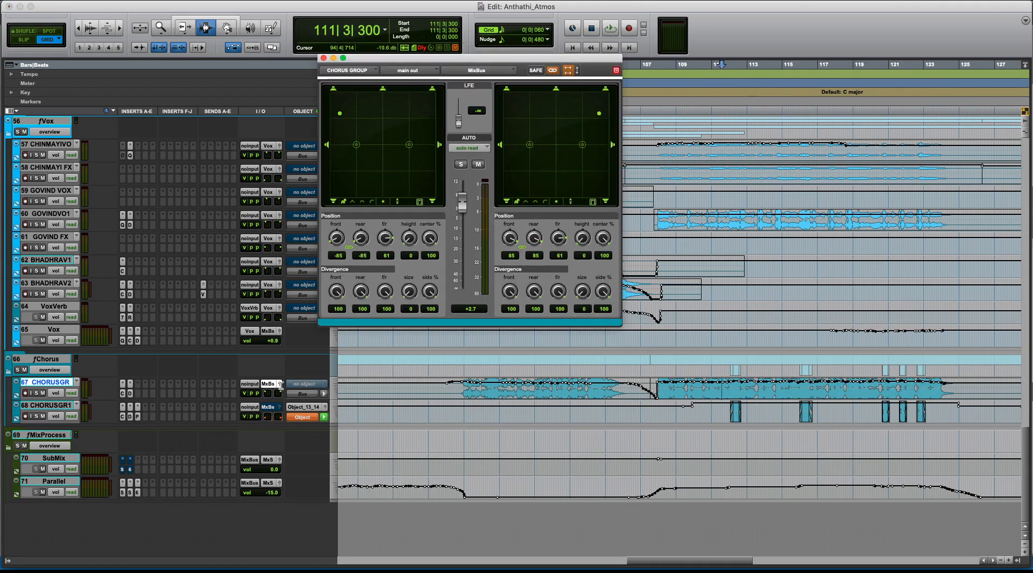
pyautogui.click(329, 408)
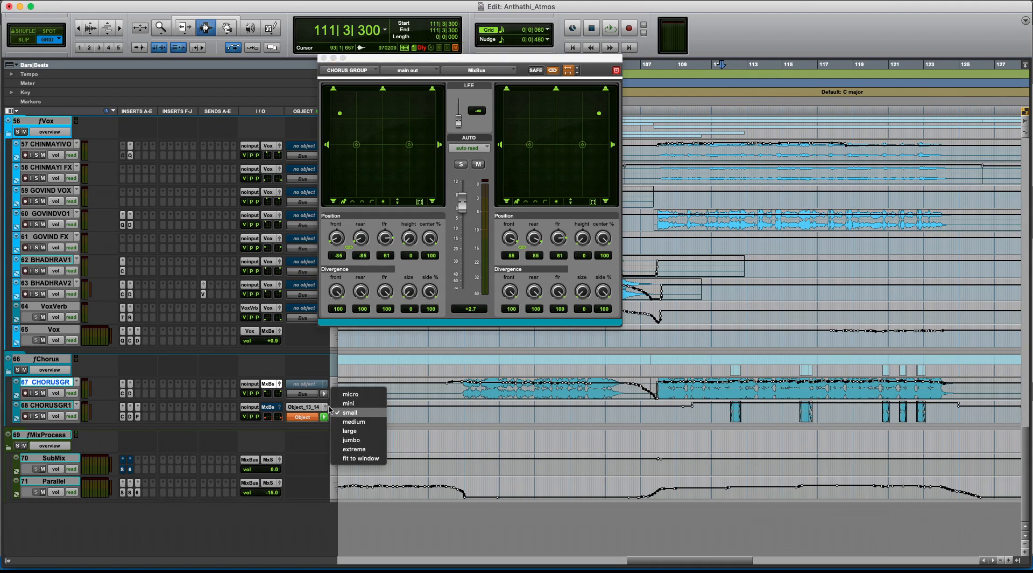
pyautogui.click(326, 408)
pyautogui.click(325, 407)
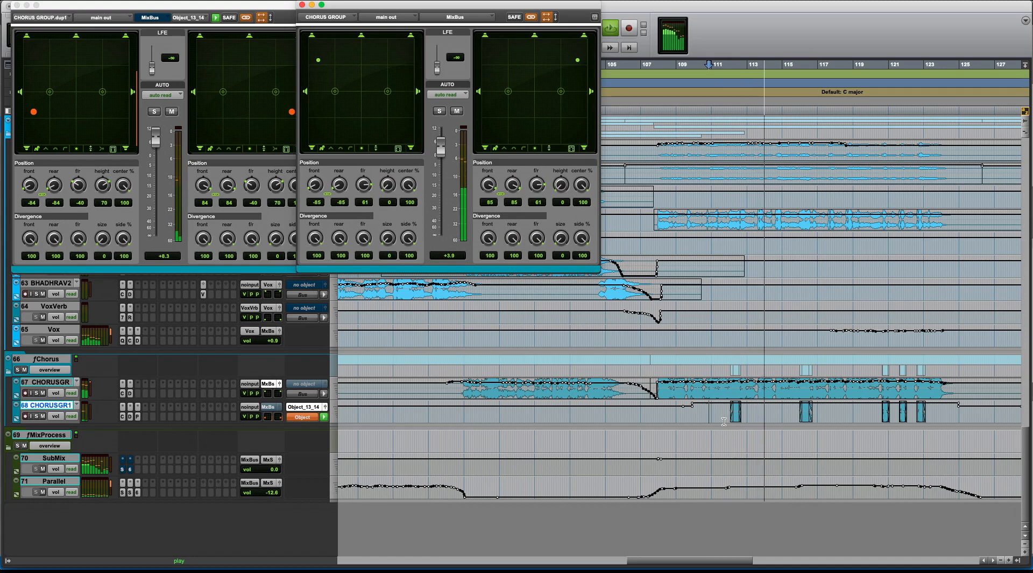
pyautogui.press('super+bracketleft')
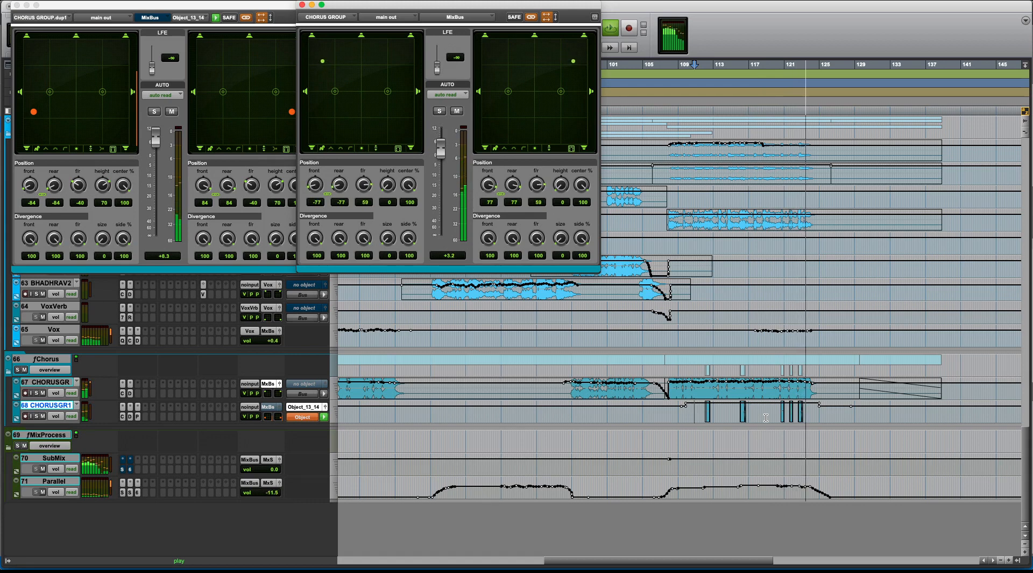
pyautogui.press('space')
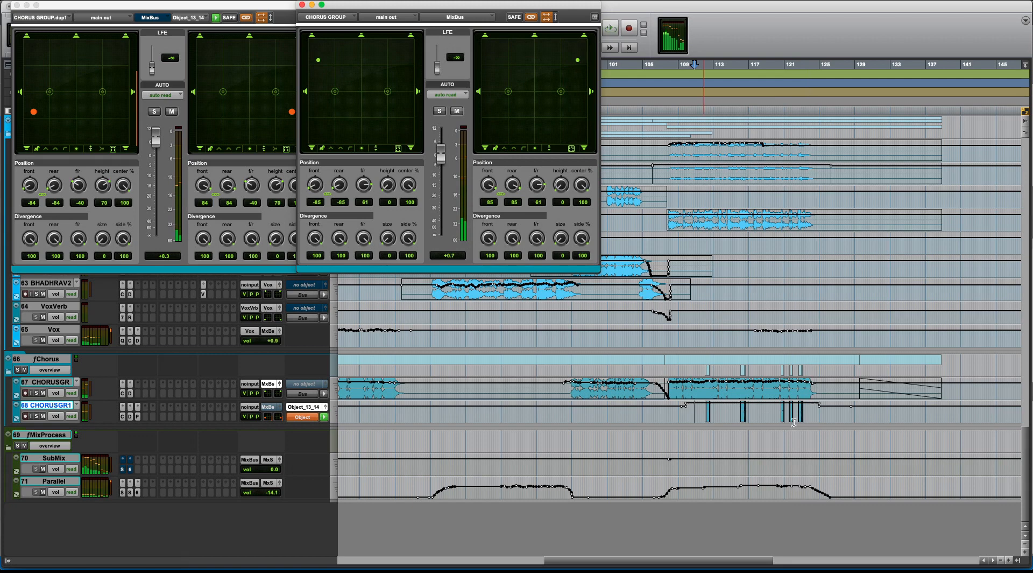
# Examine the short CHORUSGR1 clips near bar 121 against a selected phrase of CHORUSGR, and close both panner windows
pyautogui.press('t')
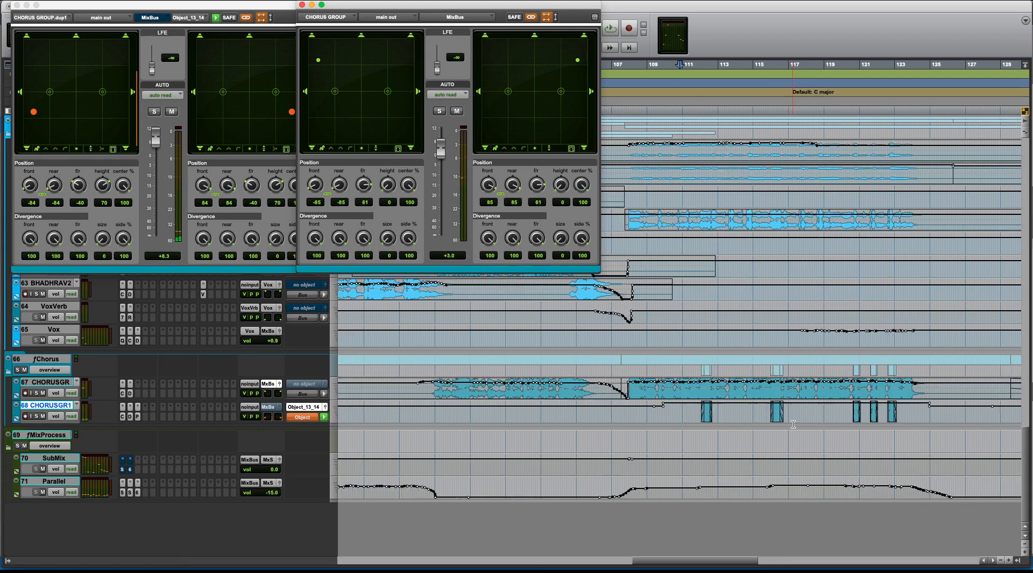
pyautogui.press('t')
pyautogui.press('r')
pyautogui.click(858, 415)
pyautogui.press('t')
pyautogui.press('t')
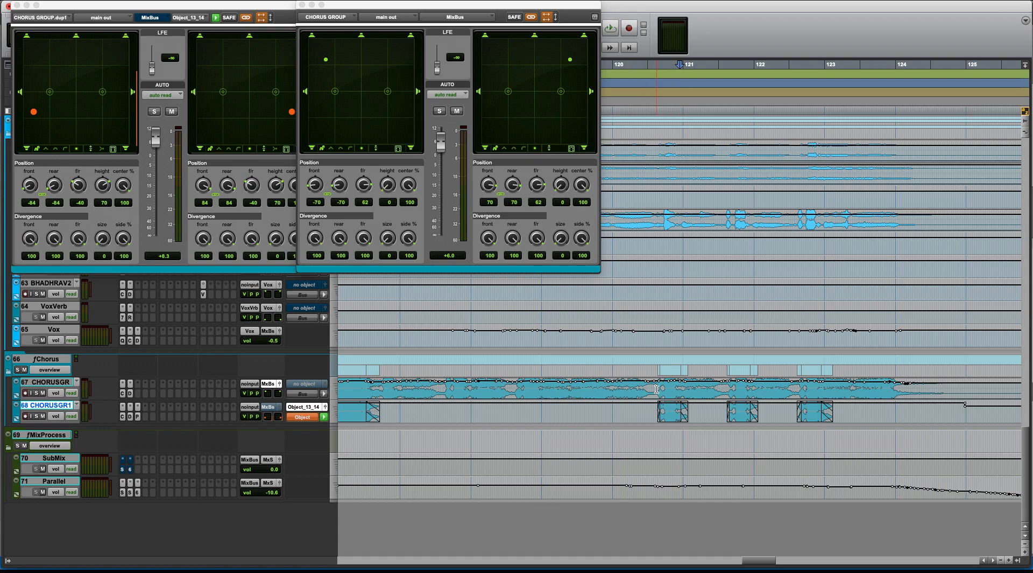
pyautogui.moveTo(657, 388); pyautogui.dragTo(719, 389)
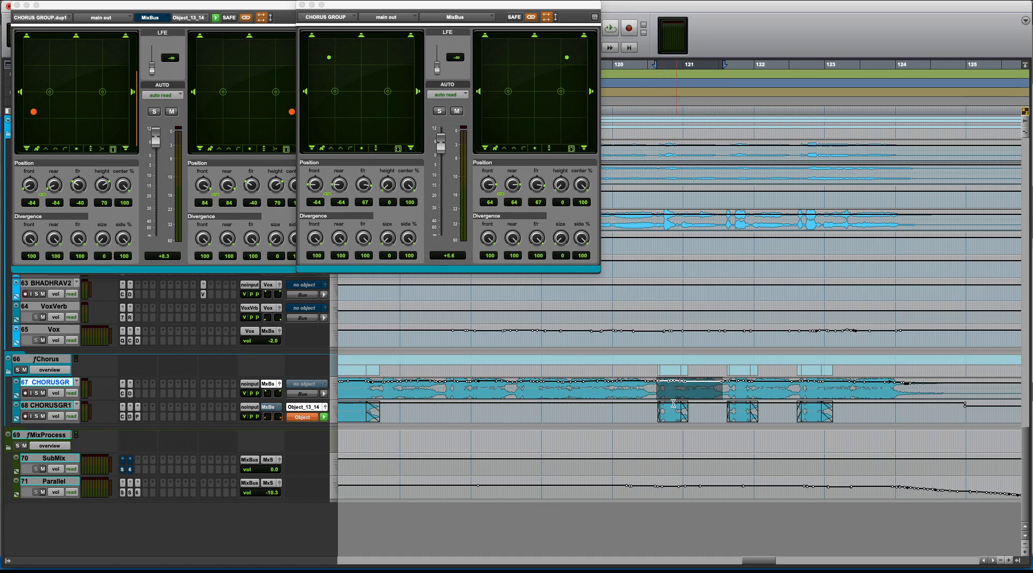
pyautogui.scroll(-8, 674, 403)
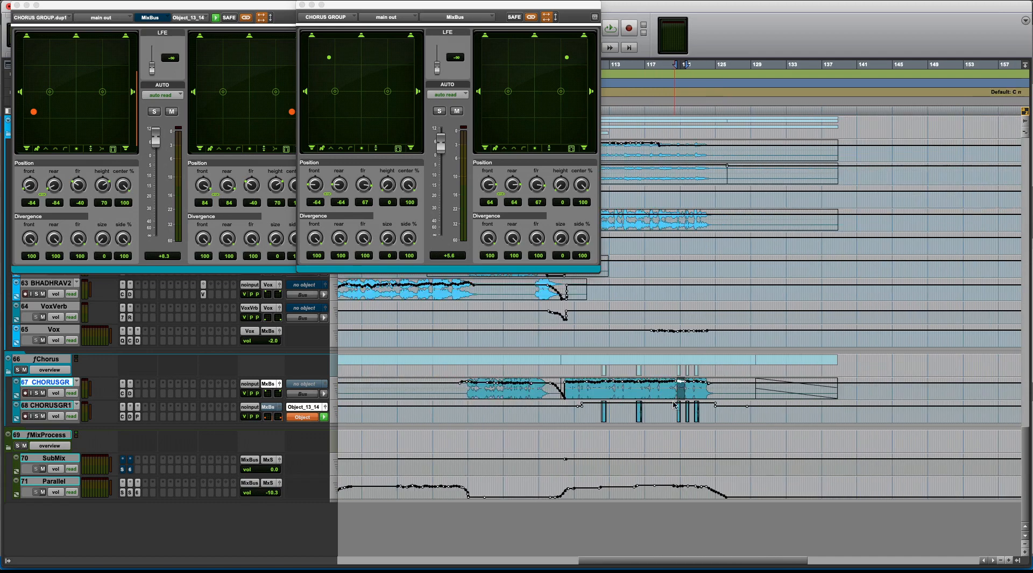
pyautogui.click(17, 5)
pyautogui.click(301, 5)
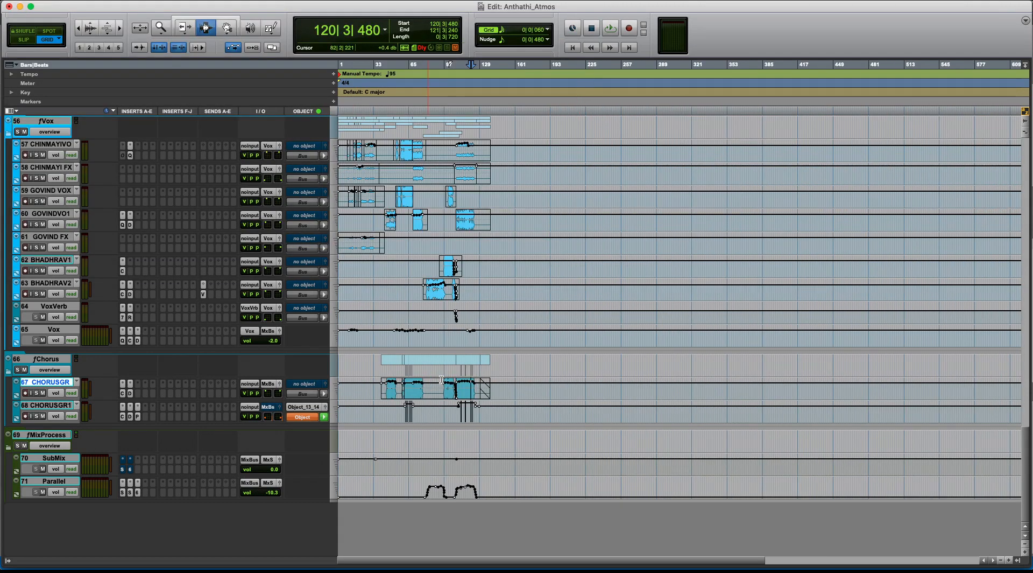
# Return to the session start and play the full mix from bar 1 with all track folders collapsed
pyautogui.scroll(15, 441, 379)
pyautogui.scroll(20, 441, 379)
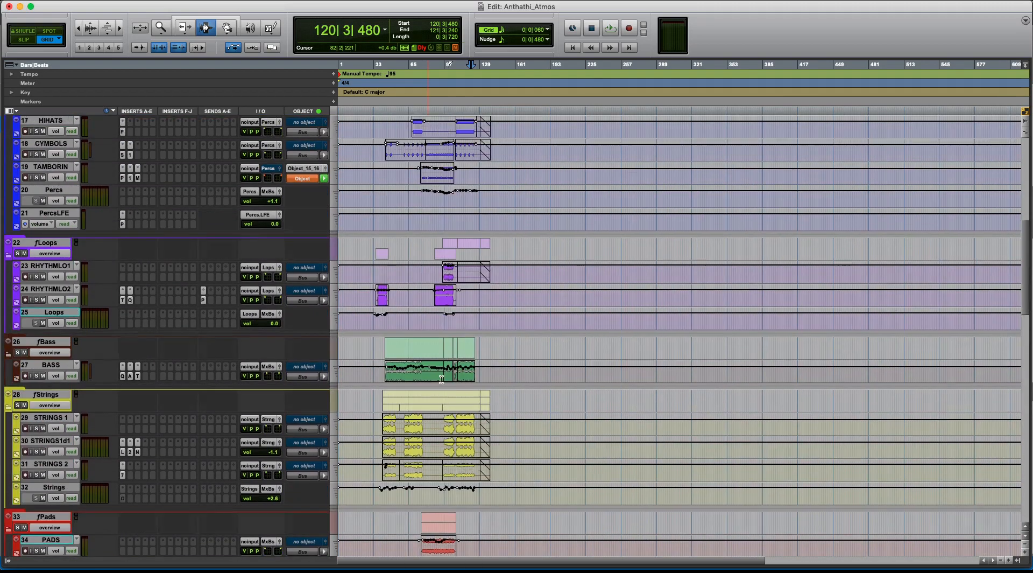
pyautogui.scroll(-15, 441, 379)
pyautogui.press('Return')
pyautogui.press('super+bracketright')
pyautogui.press('super+bracketright')
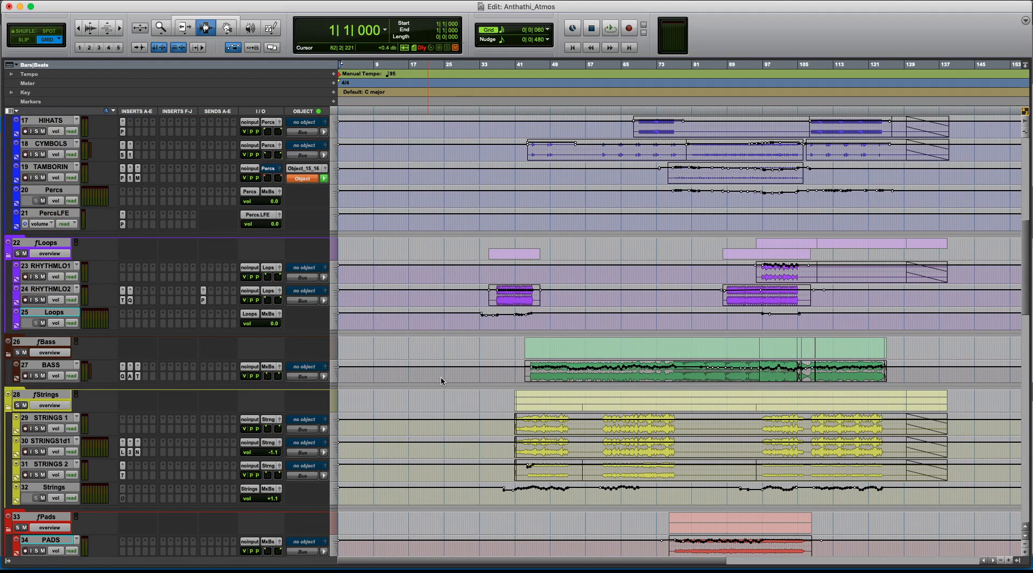
pyautogui.hotkey('ctrl', '-')
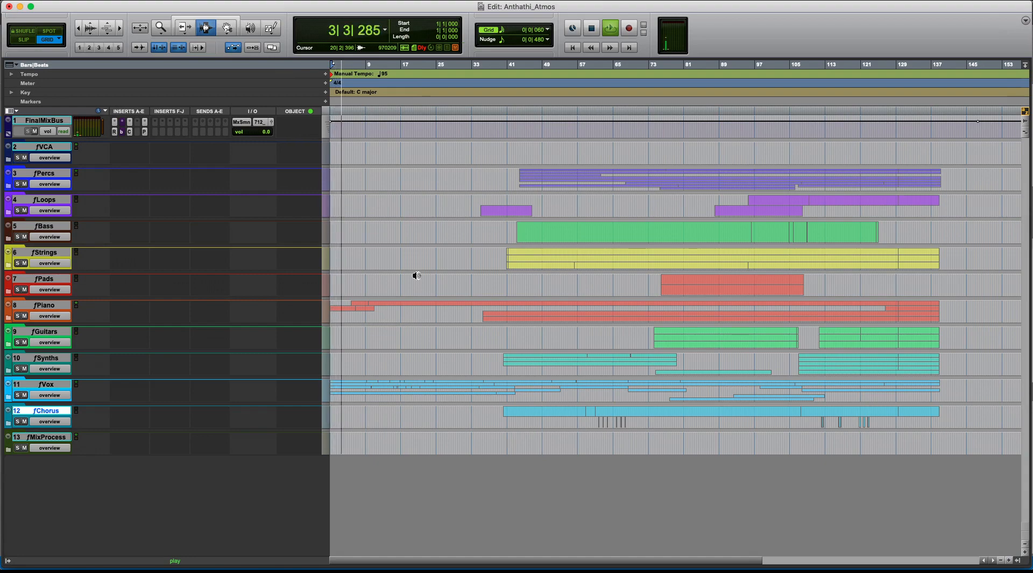
pyautogui.hotkey('ctrl', 'Right')
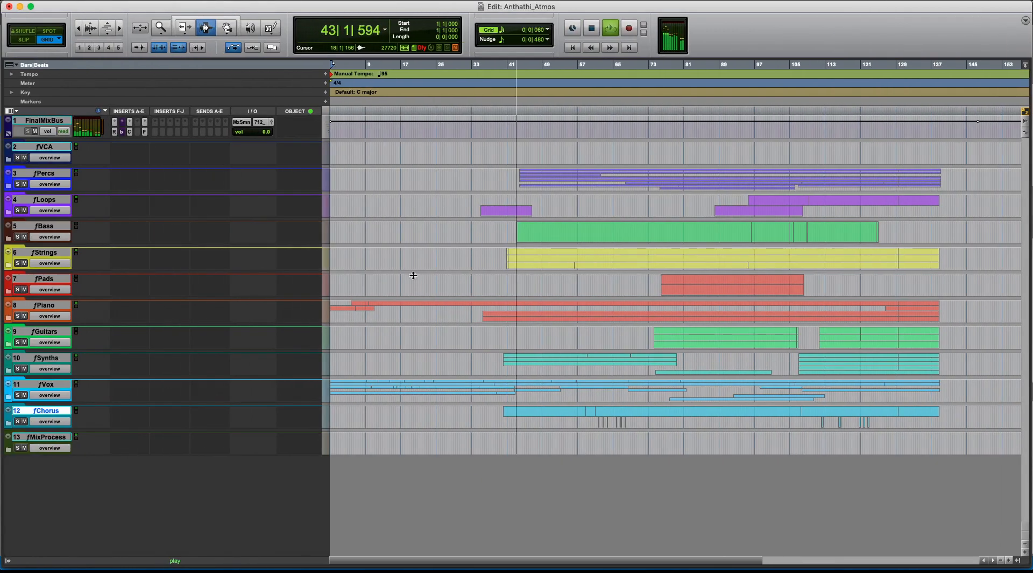
# Expand all track folders during playback and switch the audio tracks from waveform to volume automation view
pyautogui.keyDown('alt'); pyautogui.click(8, 186); pyautogui.keyUp('alt')
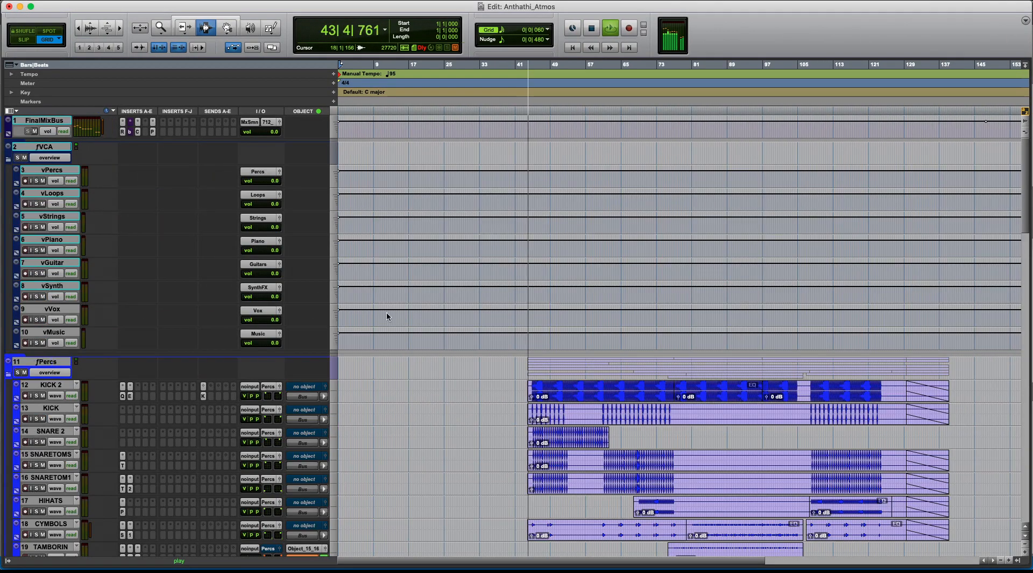
pyautogui.scroll(-10, 386, 312)
pyautogui.scroll(-8, 387, 315)
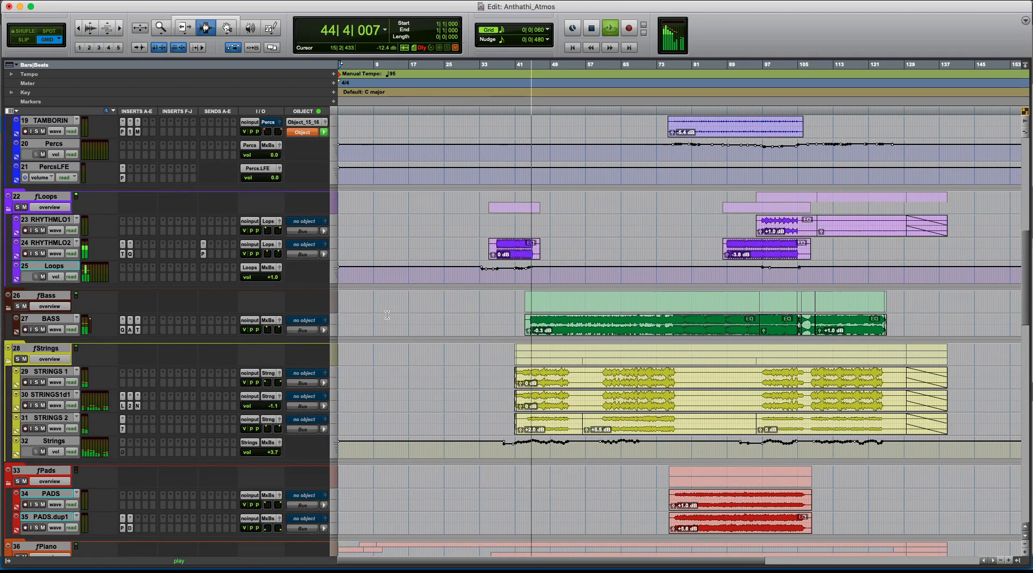
pyautogui.scroll(-4, 557, 376)
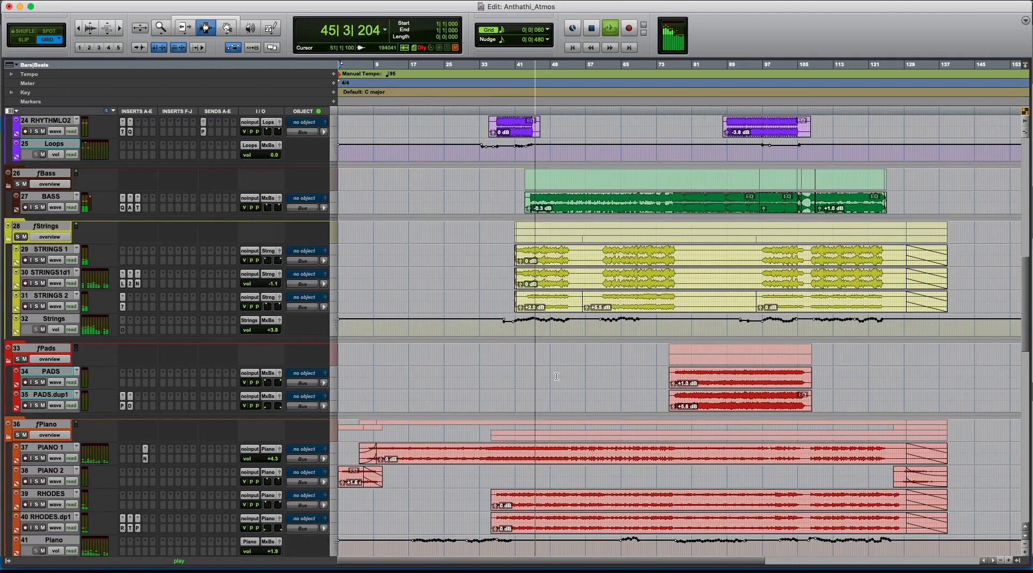
pyautogui.hotkey('ctrl', 'alt', '-')
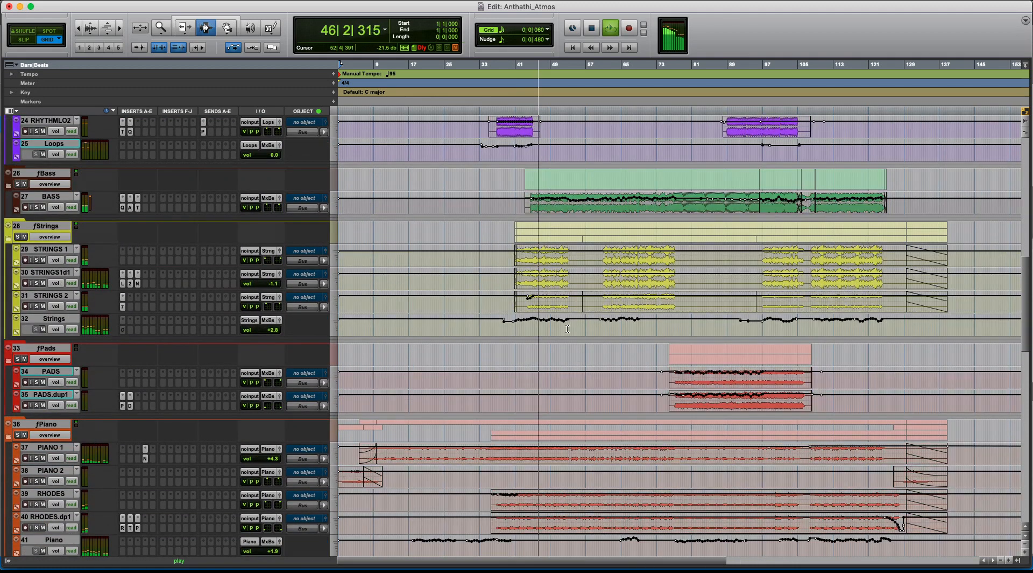
# Examine the clips and volume automation of the strings, piano, guitar, synth and vocal tracks between about bars 41 and 77 during playback
pyautogui.press('t')
pyautogui.hscroll(2, 775, 301)
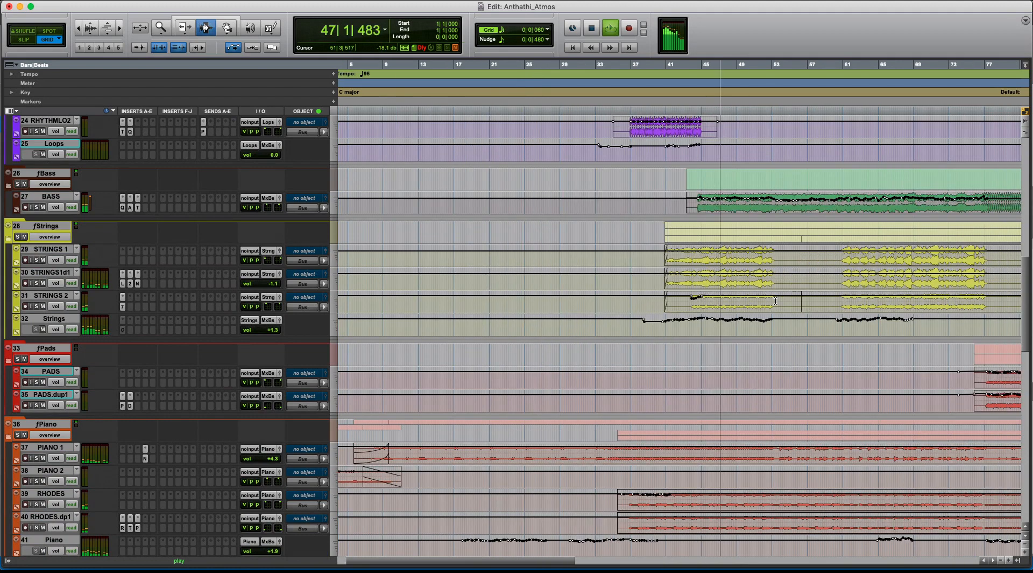
pyautogui.press('t')
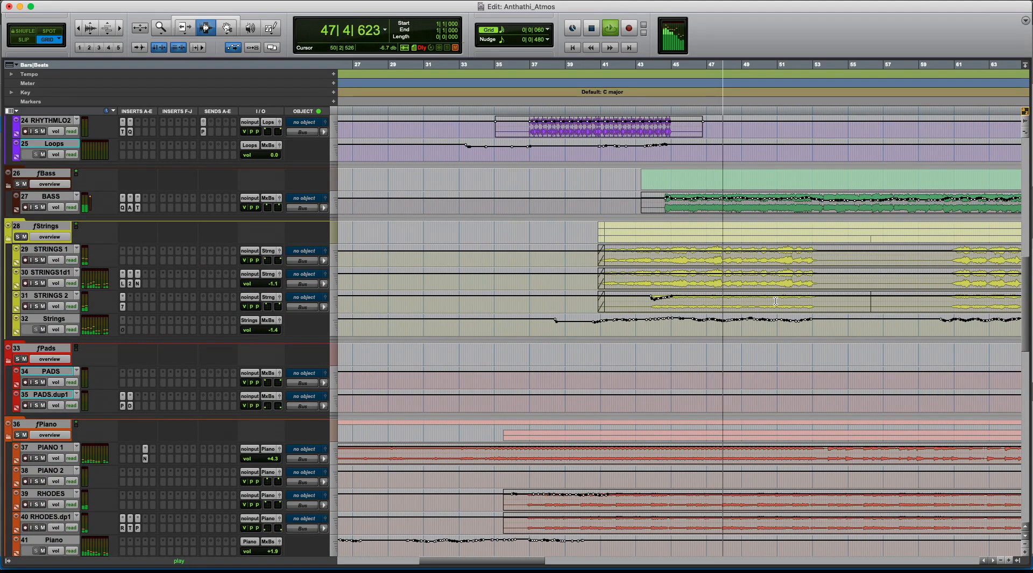
pyautogui.press('r')
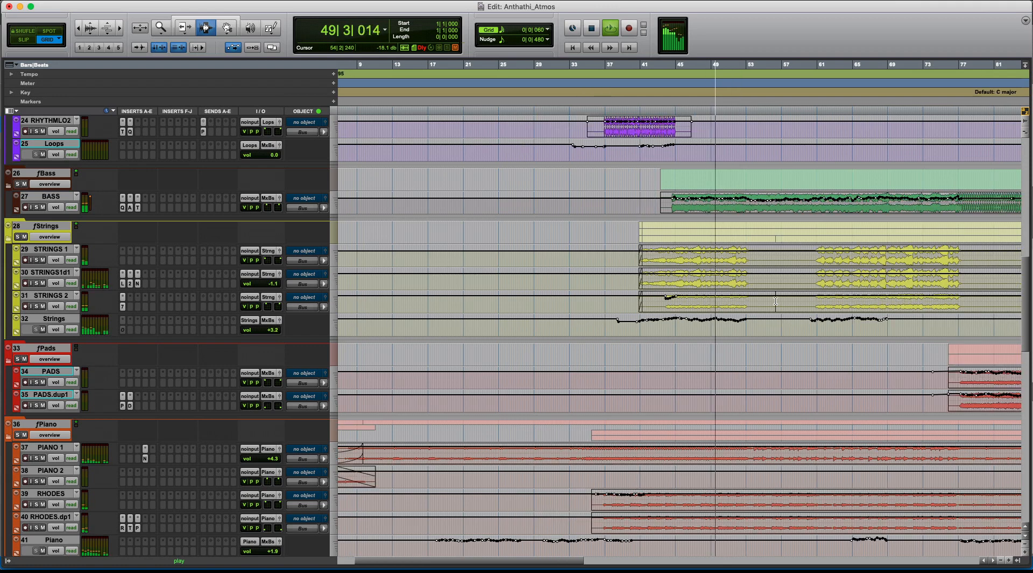
pyautogui.scroll(-6, 775, 301)
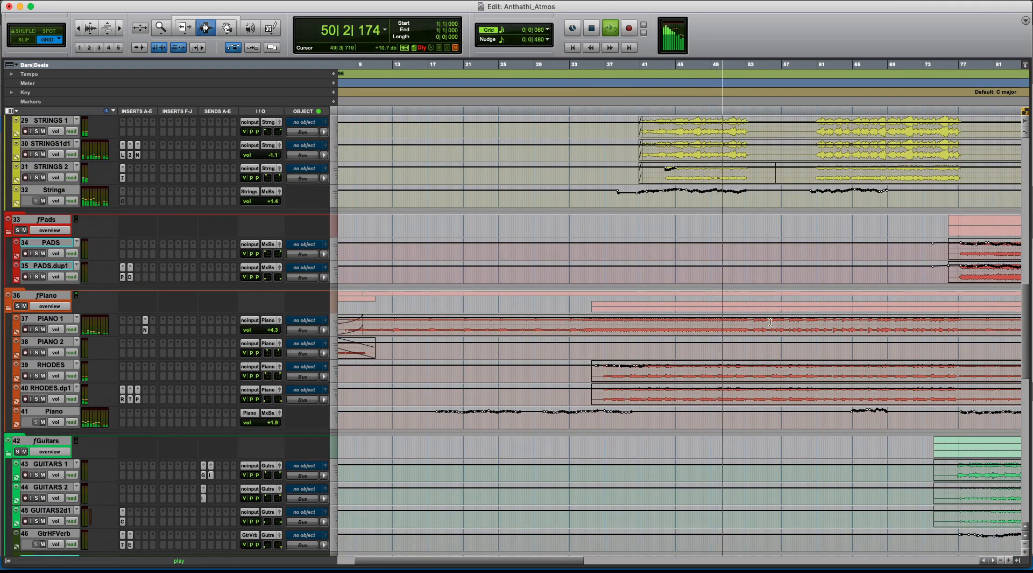
pyautogui.scroll(4, 754, 396)
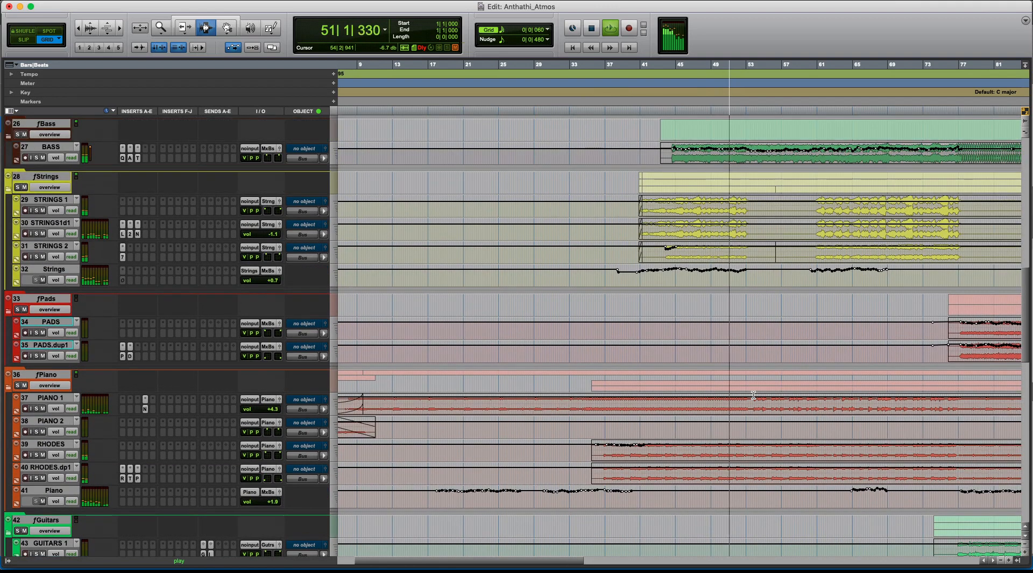
pyautogui.hscroll(2, 754, 395)
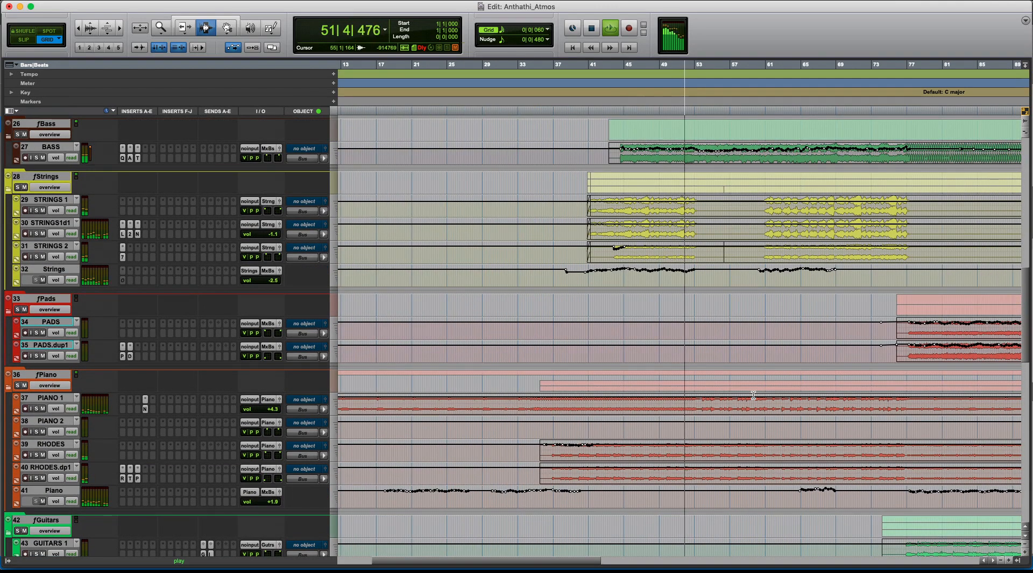
pyautogui.scroll(-13, 754, 394)
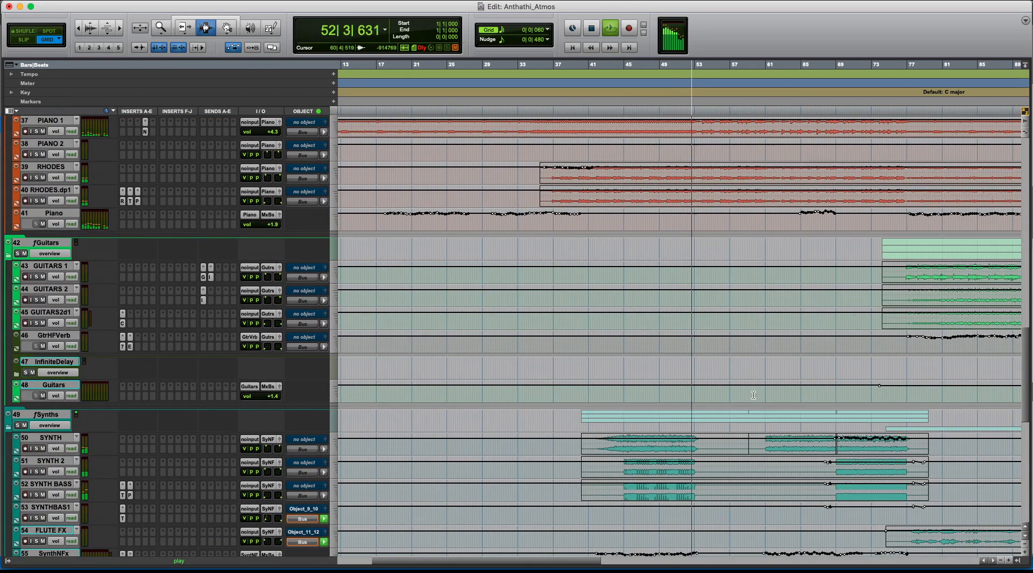
pyautogui.scroll(-4, 694, 478)
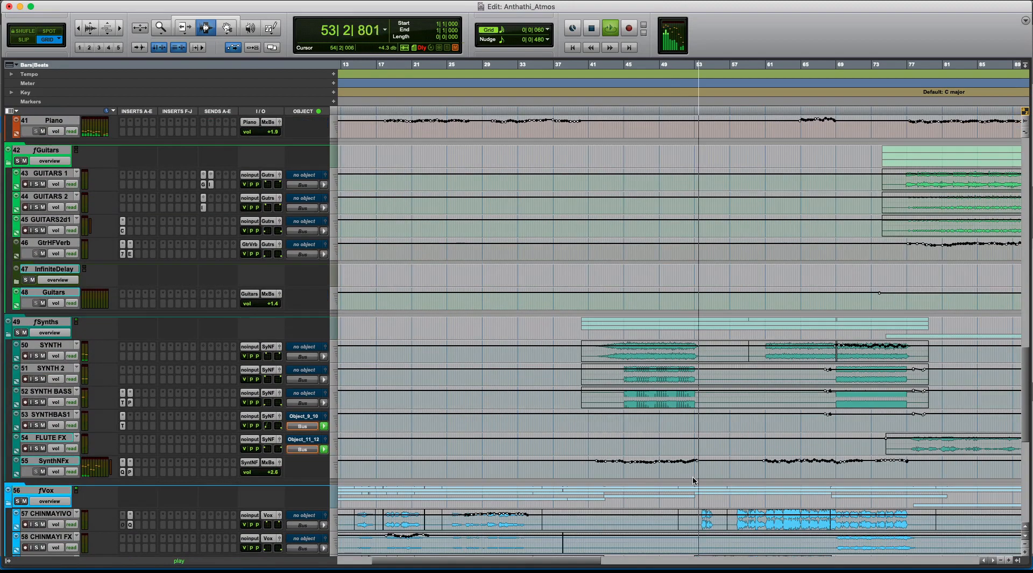
pyautogui.scroll(-4, 694, 480)
pyautogui.scroll(8, 724, 457)
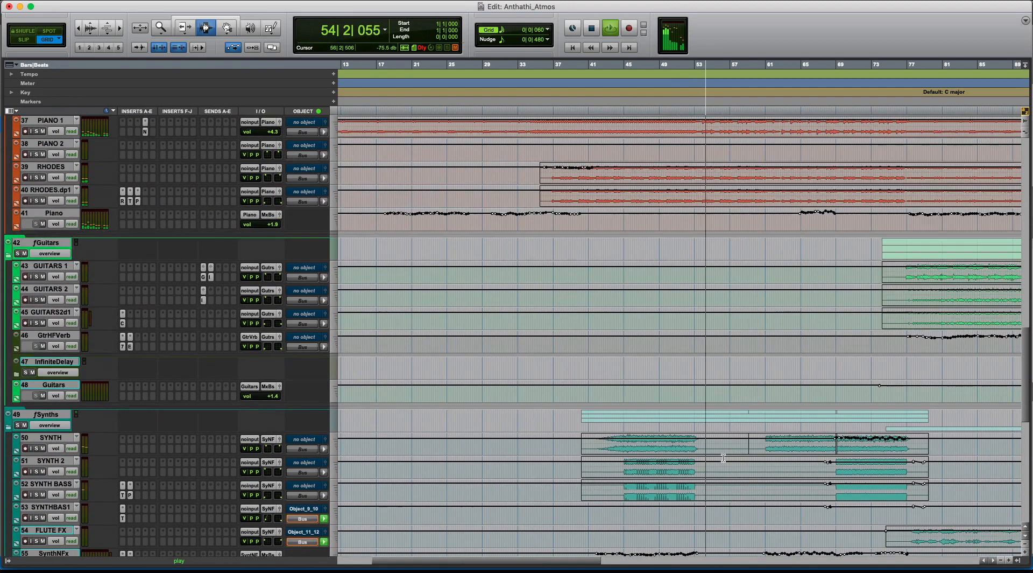
# Examine the clips and automation of the percussion, loops, bass, strings and pads tracks between about bars 33 and 77 during playback
pyautogui.scroll(16, 724, 457)
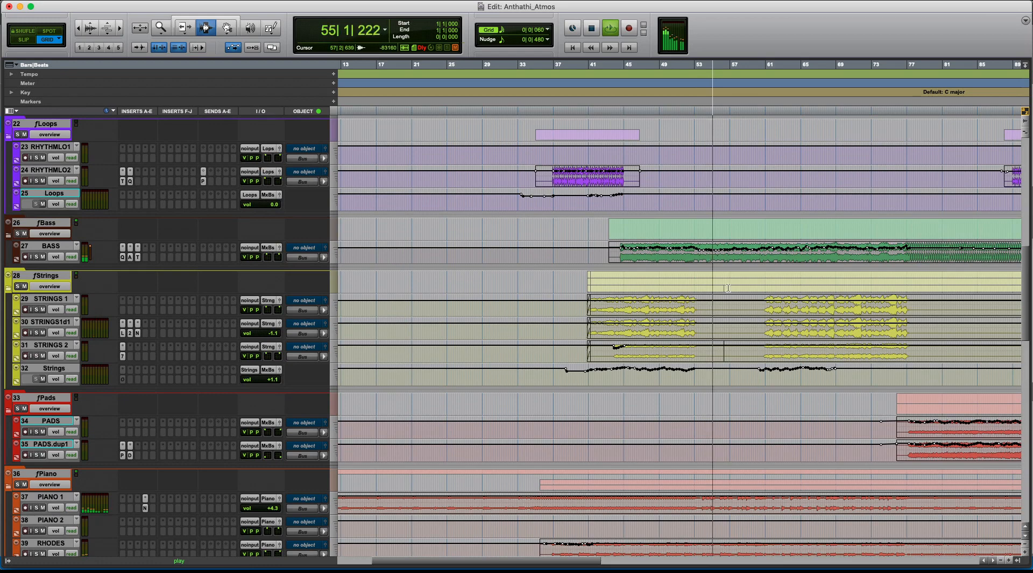
pyautogui.hscroll(-3, 728, 277)
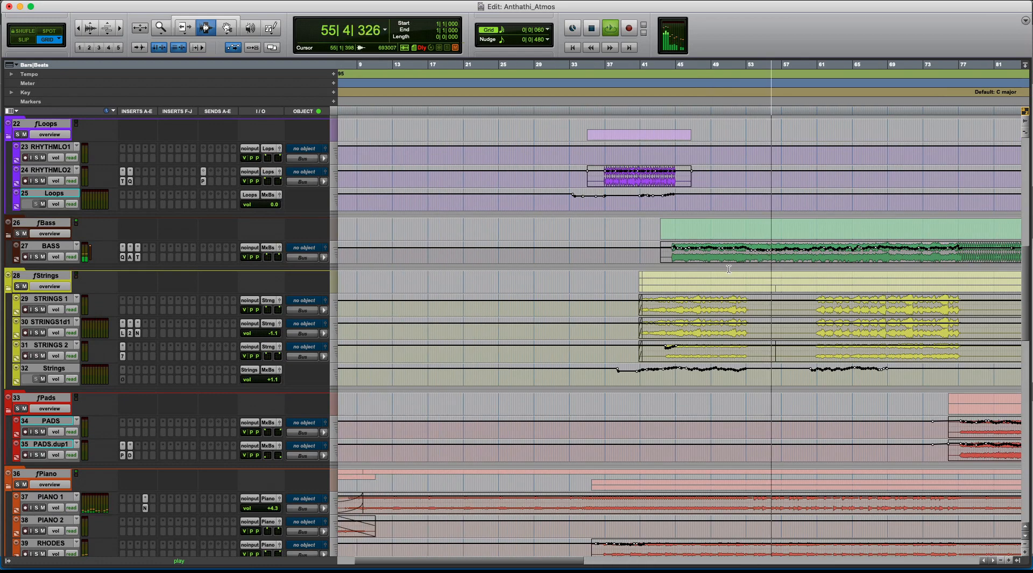
pyautogui.hscroll(6, 729, 269)
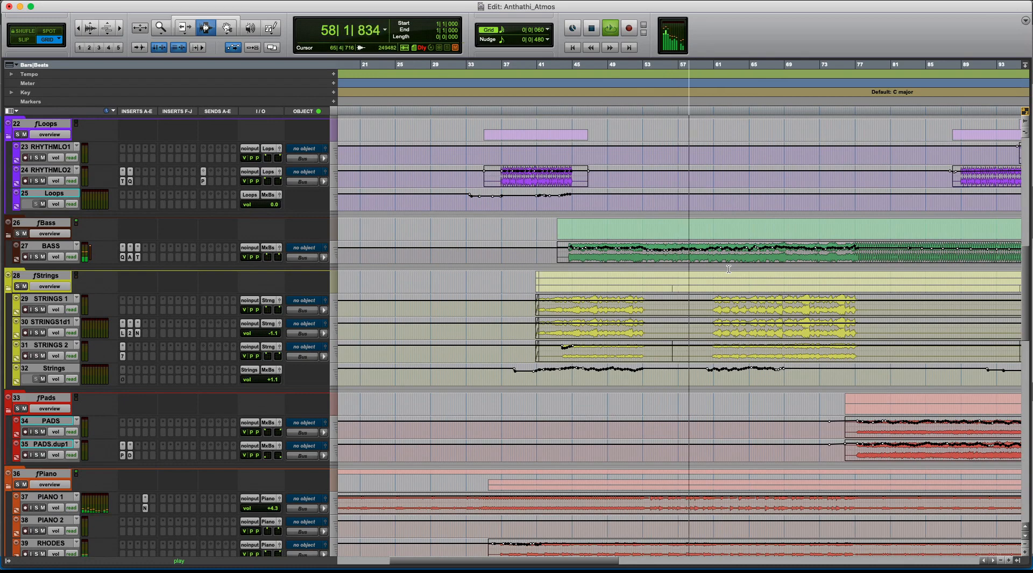
pyautogui.scroll(5, 729, 269)
pyautogui.scroll(3, 728, 269)
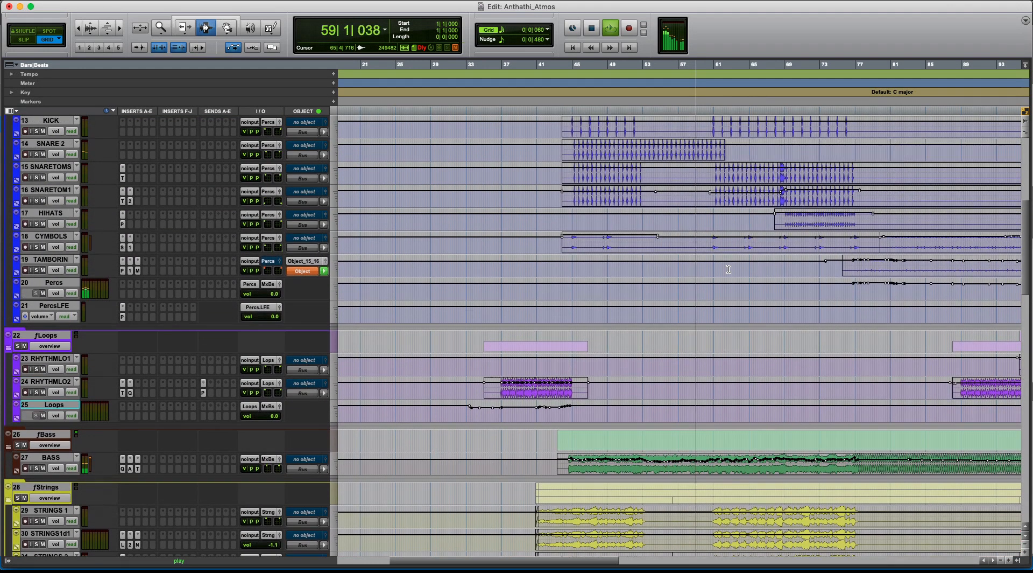
pyautogui.scroll(-9, 729, 269)
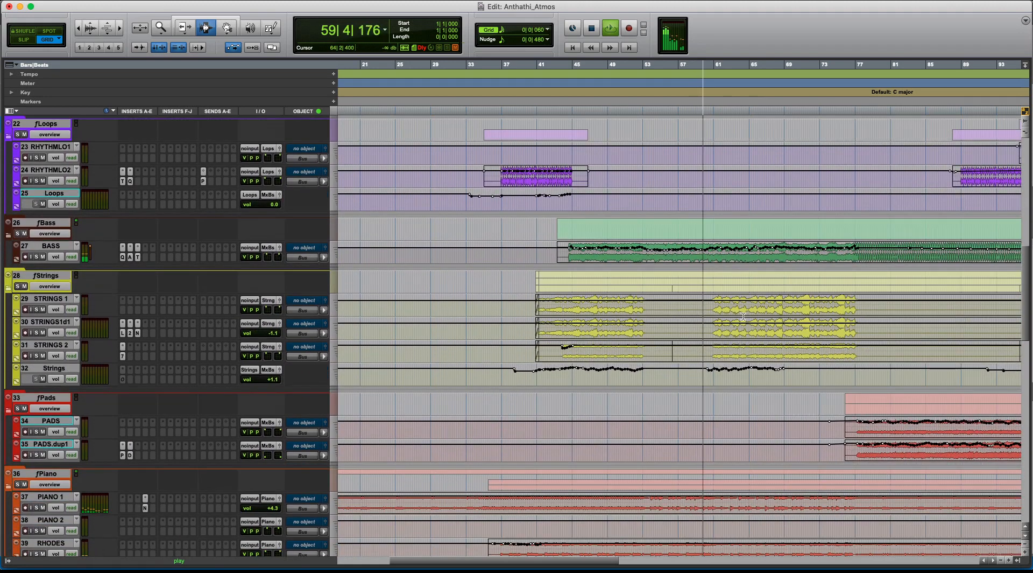
# Zoom the timeline in around bar 67 of STRINGS 2 and examine the volume automation of the Strings and Piano tracks
pyautogui.click(772, 352)
pyautogui.press('t')
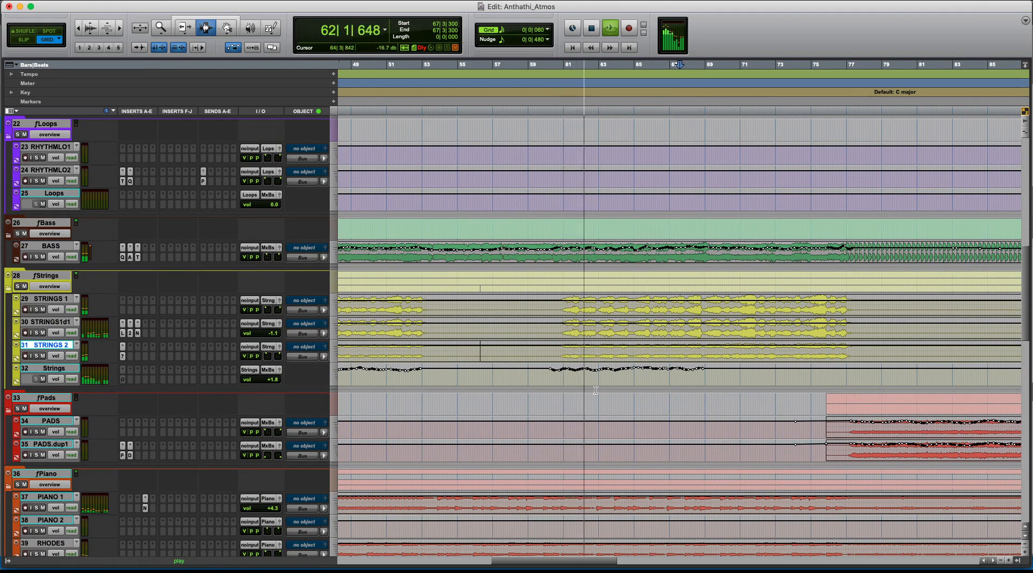
pyautogui.scroll(-3, 666, 392)
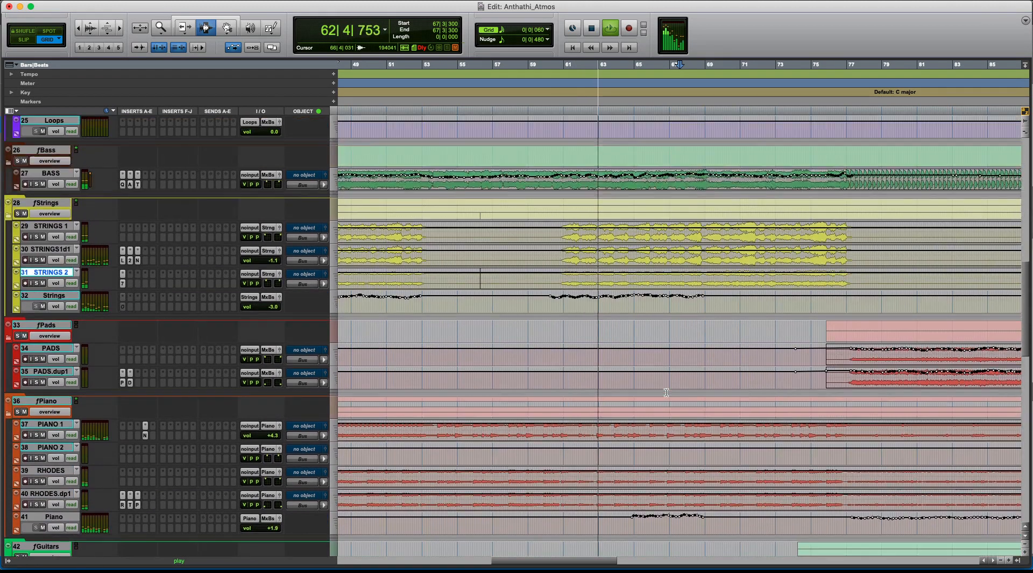
pyautogui.scroll(2, 667, 392)
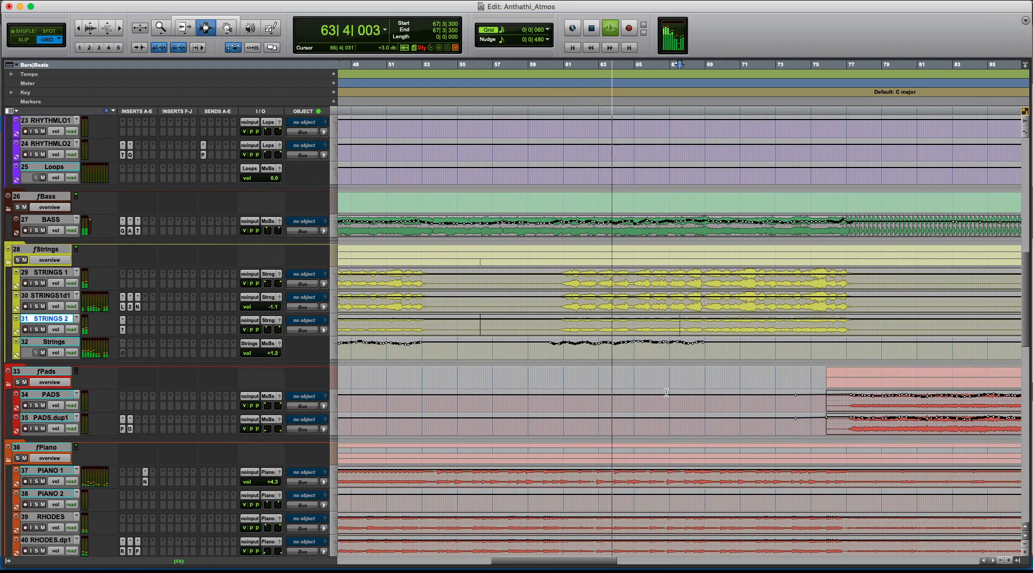
pyautogui.scroll(-3, 666, 392)
pyautogui.scroll(3, 646, 323)
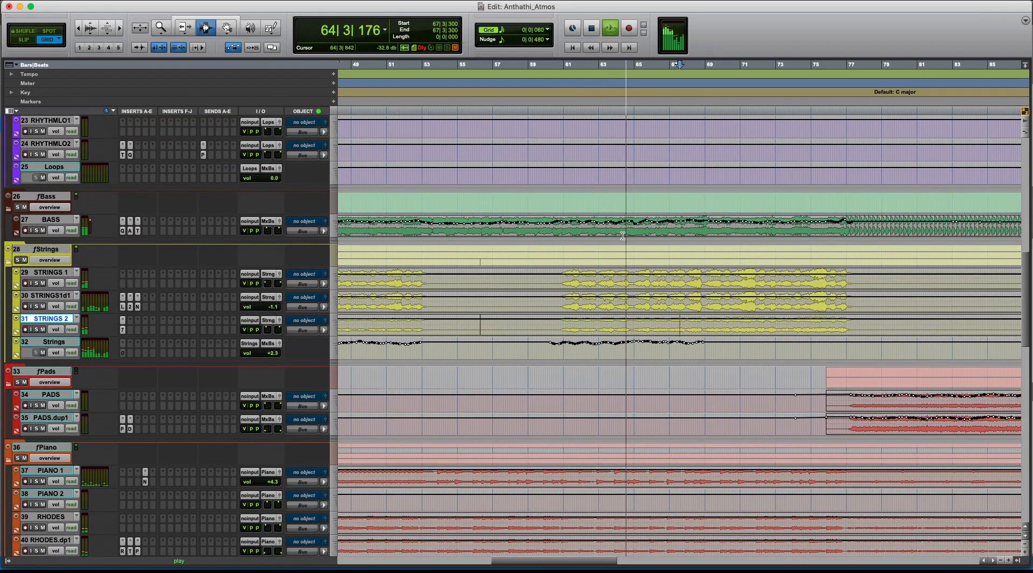
# Examine the volume automation of the piano, guitar, synth, vocal and chorus tracks between about bars 61 and 79 during playback
pyautogui.scroll(-7, 660, 401)
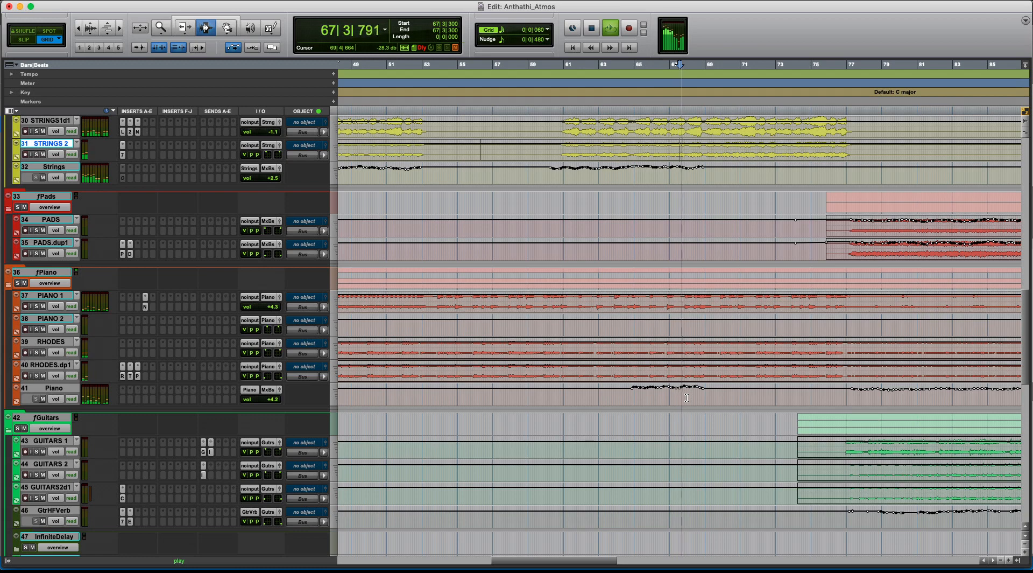
pyautogui.scroll(-5, 687, 398)
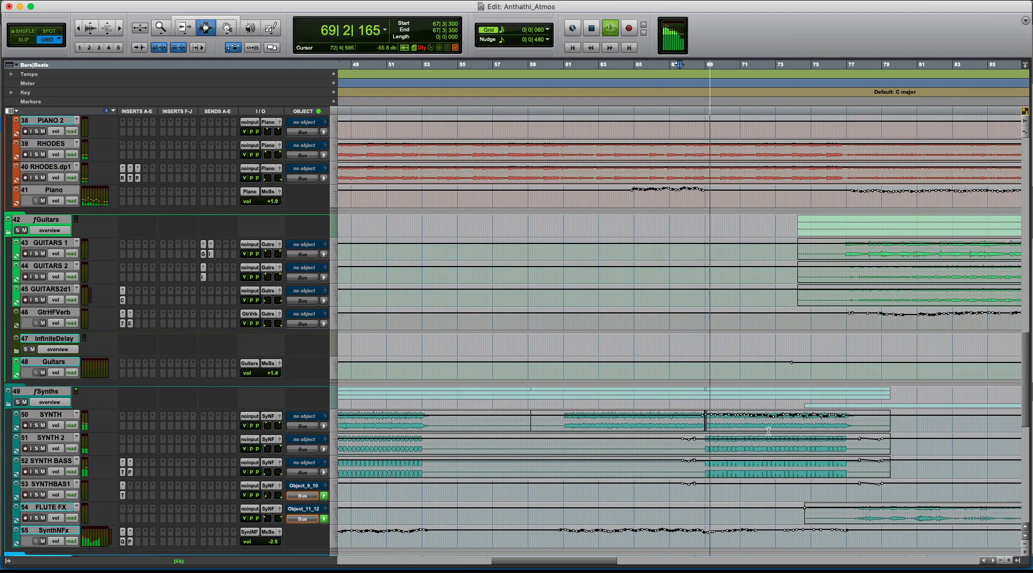
pyautogui.scroll(-1, 769, 431)
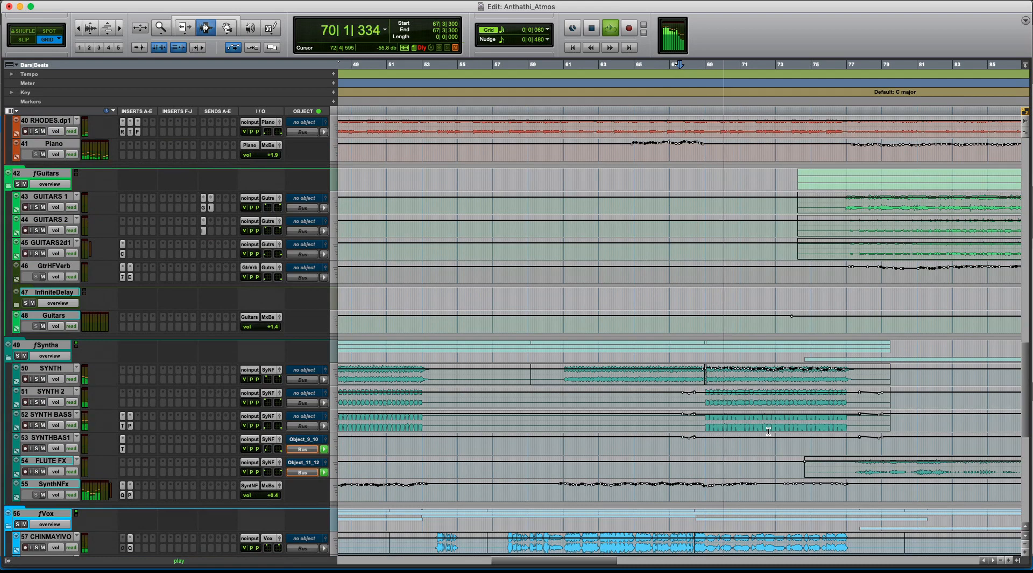
pyautogui.scroll(-1, 768, 431)
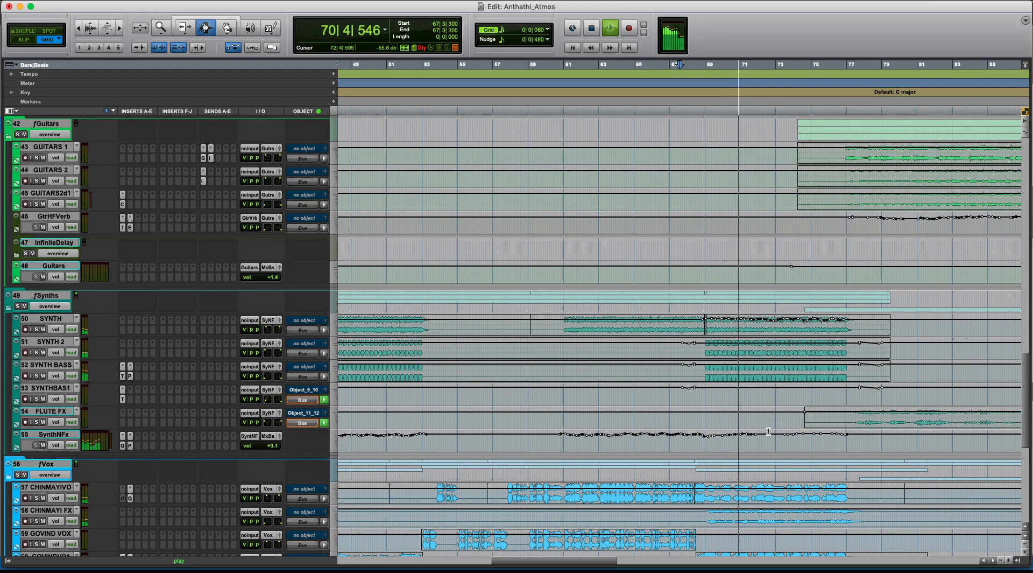
pyautogui.hscroll(2, 768, 431)
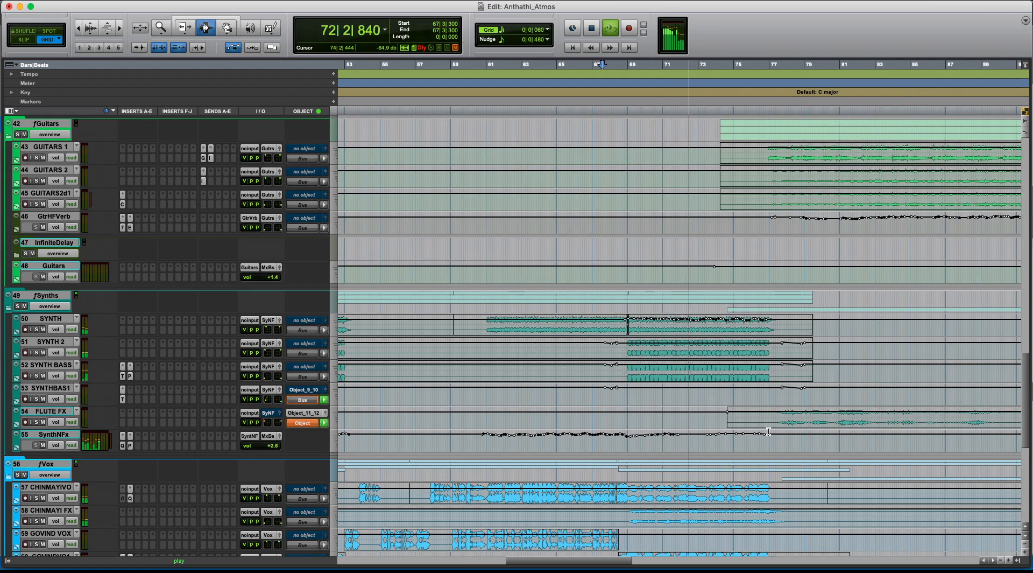
pyautogui.scroll(-3, 768, 430)
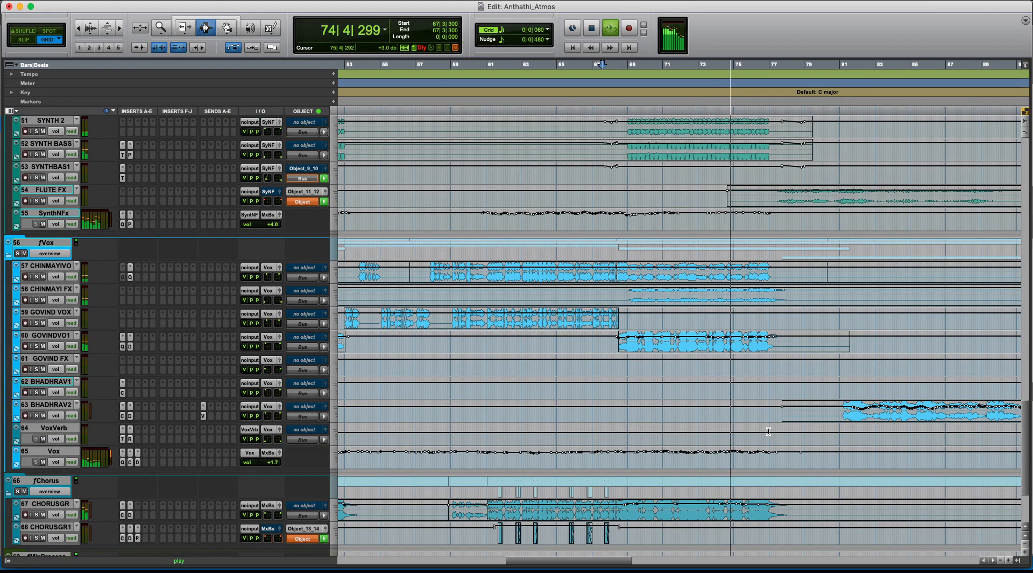
pyautogui.scroll(1, 769, 430)
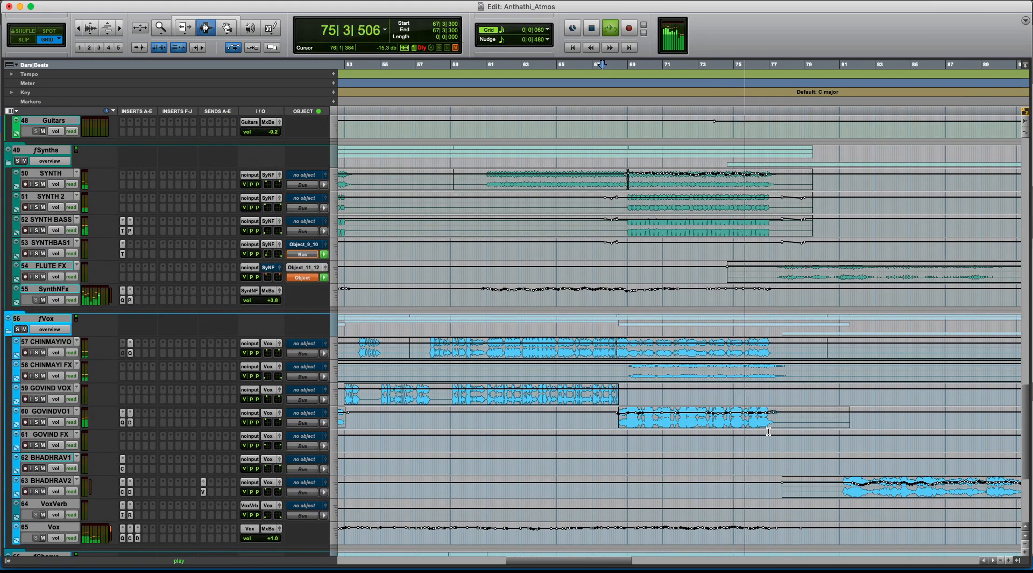
pyautogui.scroll(-1, 768, 430)
pyautogui.scroll(1, 769, 430)
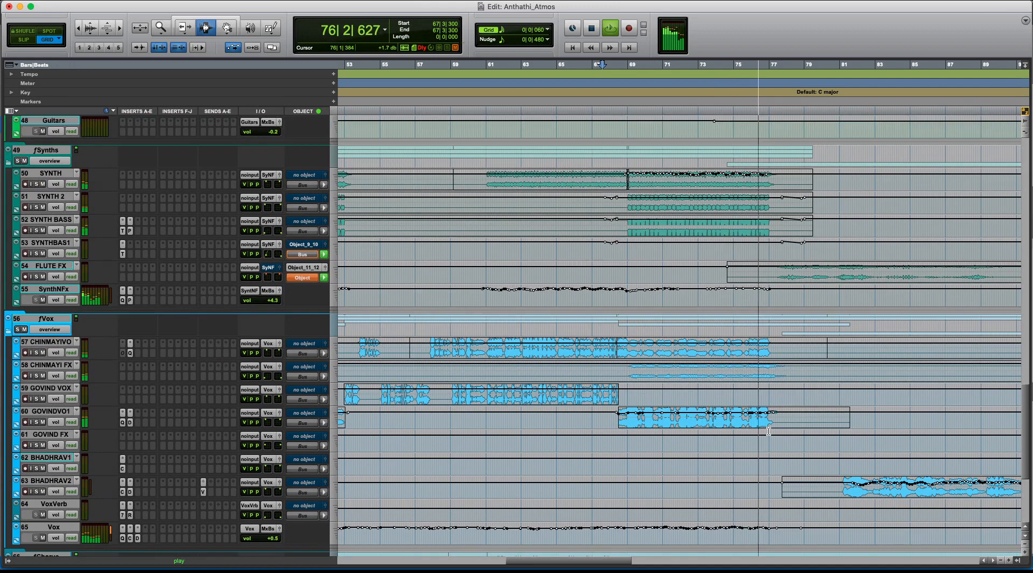
# Check the object positions in the Dolby Atmos Renderer, return to the Edit window and examine the Parallel track's volume automation near bars 81 to 97
pyautogui.scroll(-3, 768, 430)
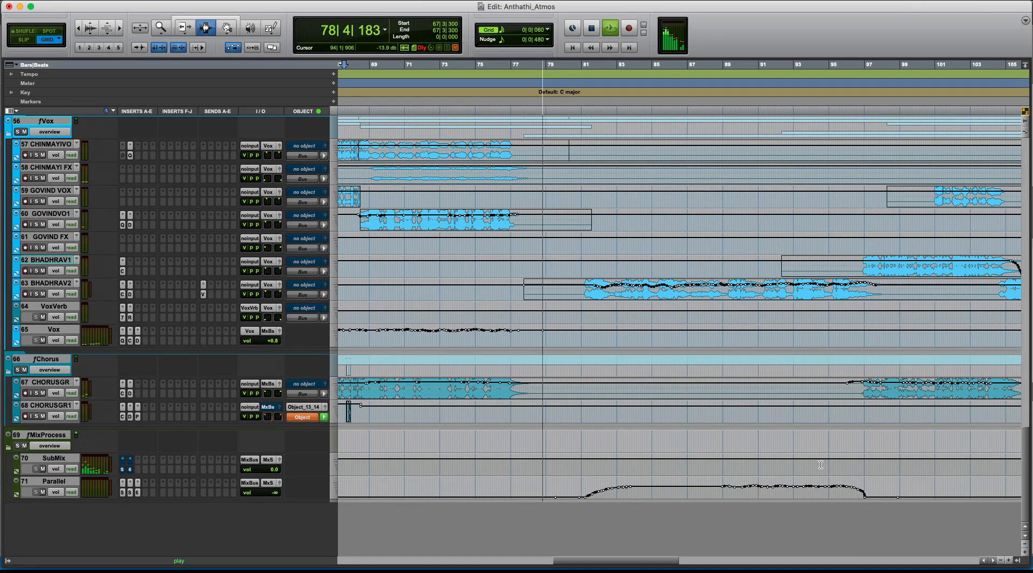
pyautogui.scroll(6, 785, 463)
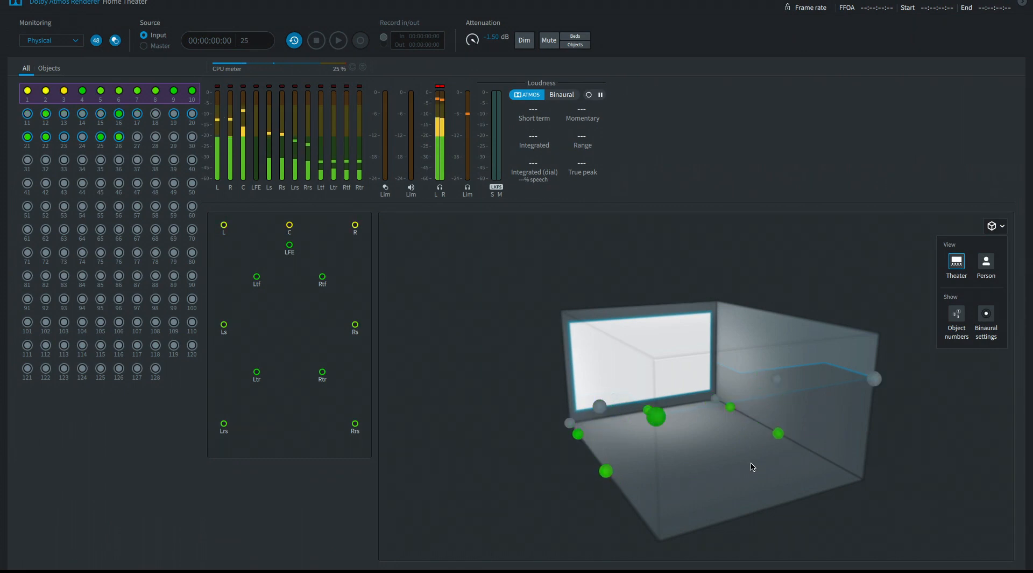
pyautogui.hotkey('ctrl', 'Left')
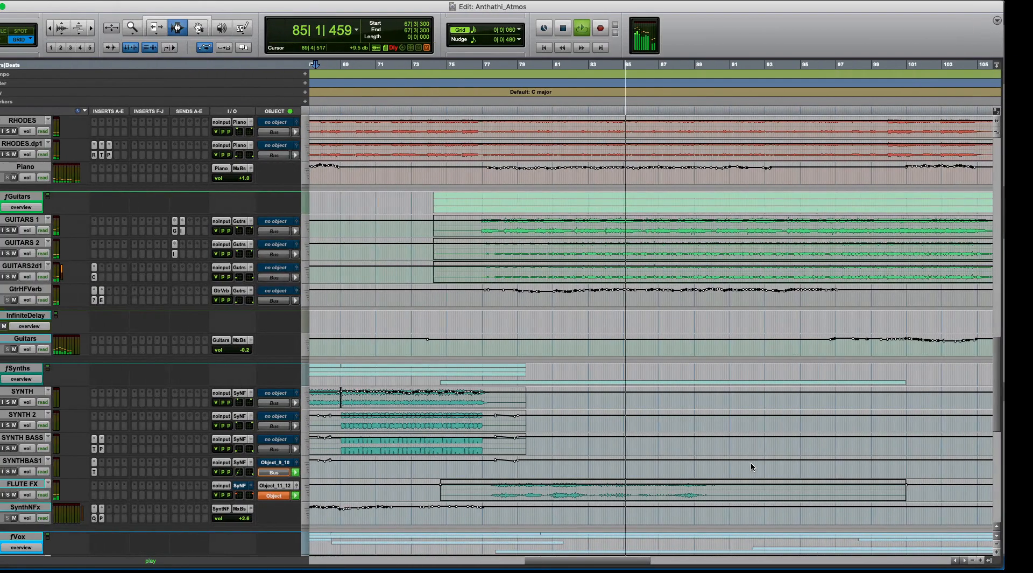
pyautogui.scroll(-8, 751, 465)
pyautogui.scroll(-5, 751, 465)
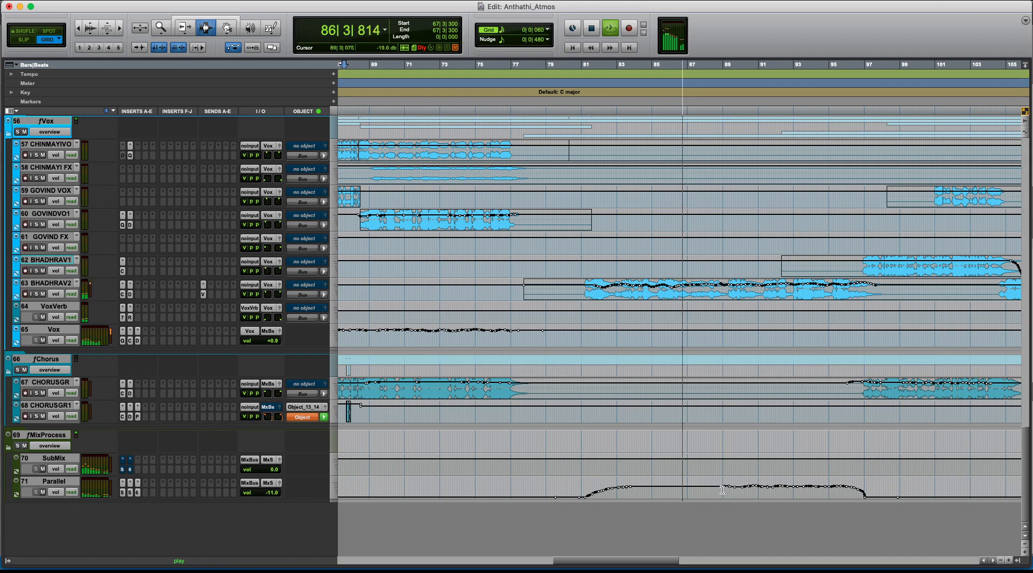
# Examine the tracks from vocals up to loops, then back down to the vocals, around bars 77 to 107 during playback
pyautogui.scroll(4, 723, 488)
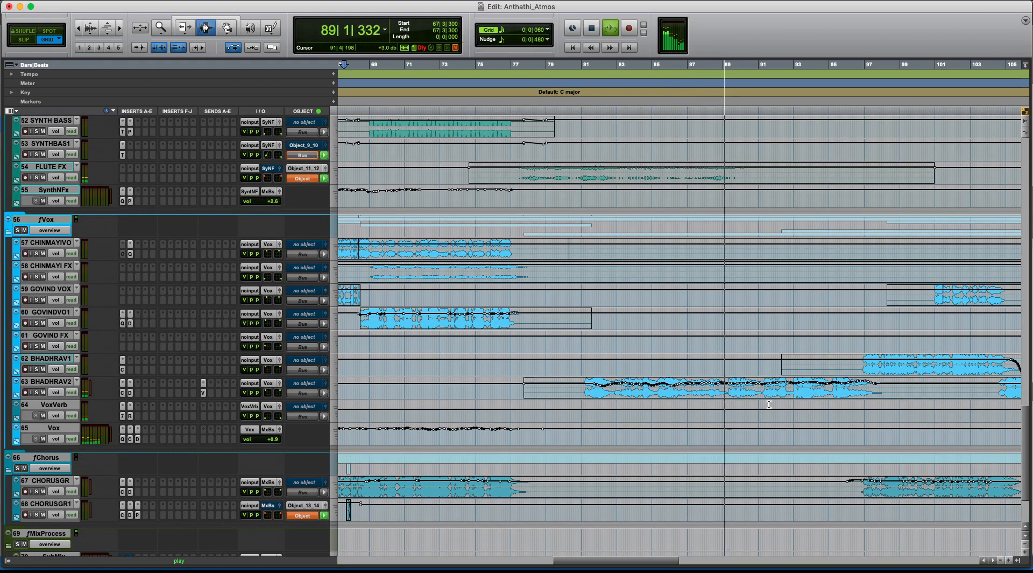
pyautogui.scroll(15, 769, 404)
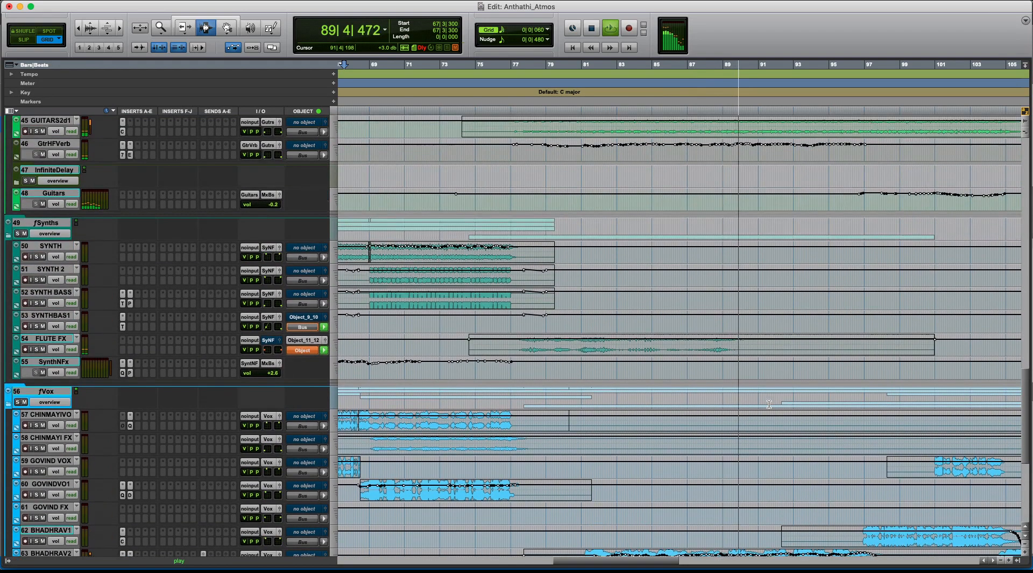
pyautogui.scroll(5, 769, 404)
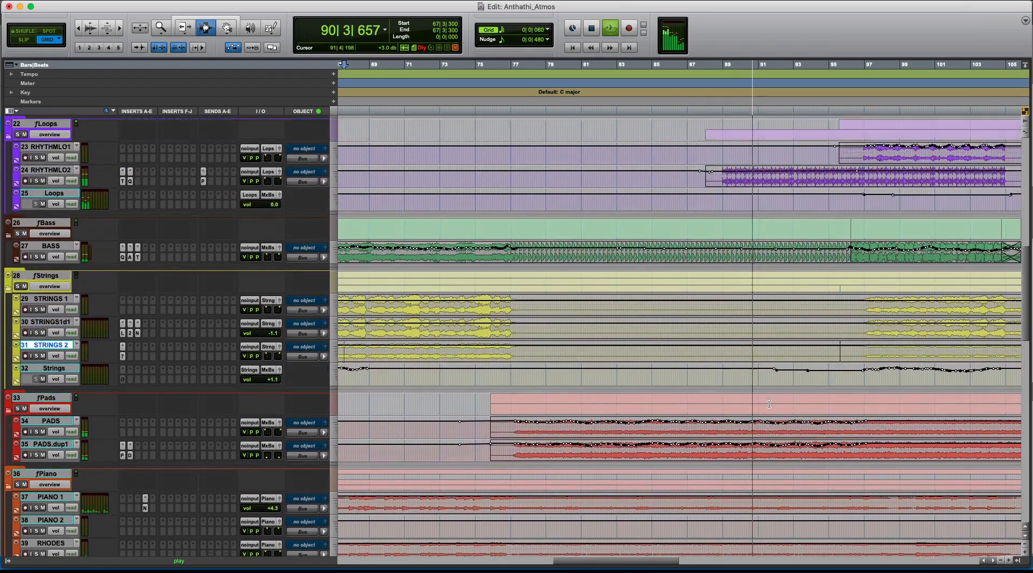
pyautogui.hscroll(3, 748, 231)
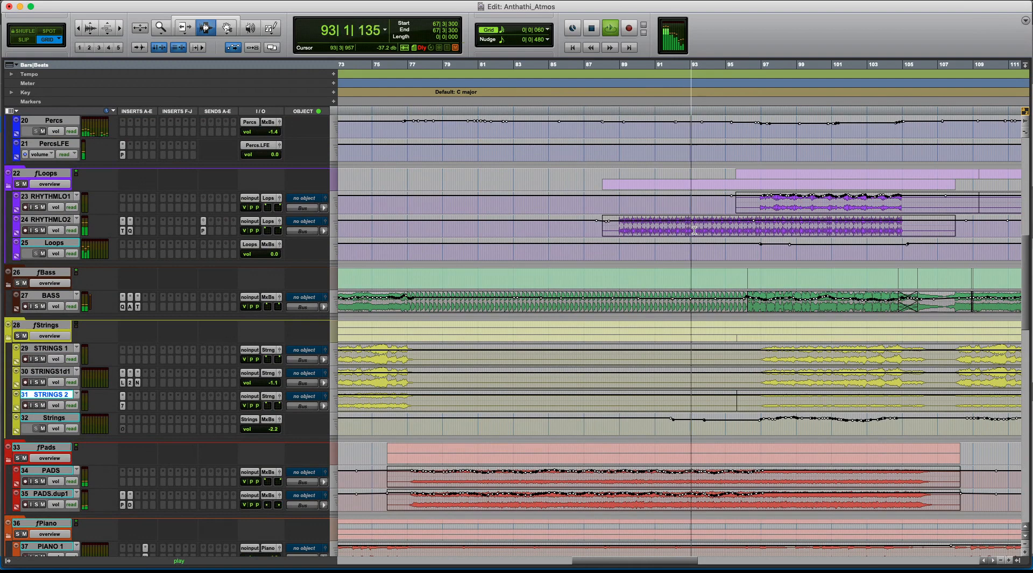
pyautogui.hscroll(2, 747, 234)
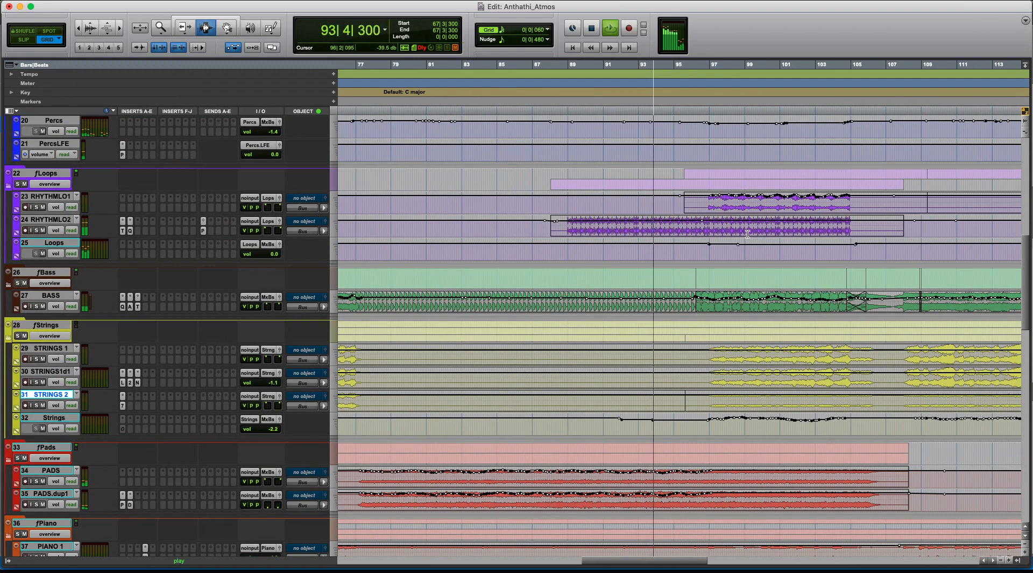
pyautogui.scroll(-4, 748, 234)
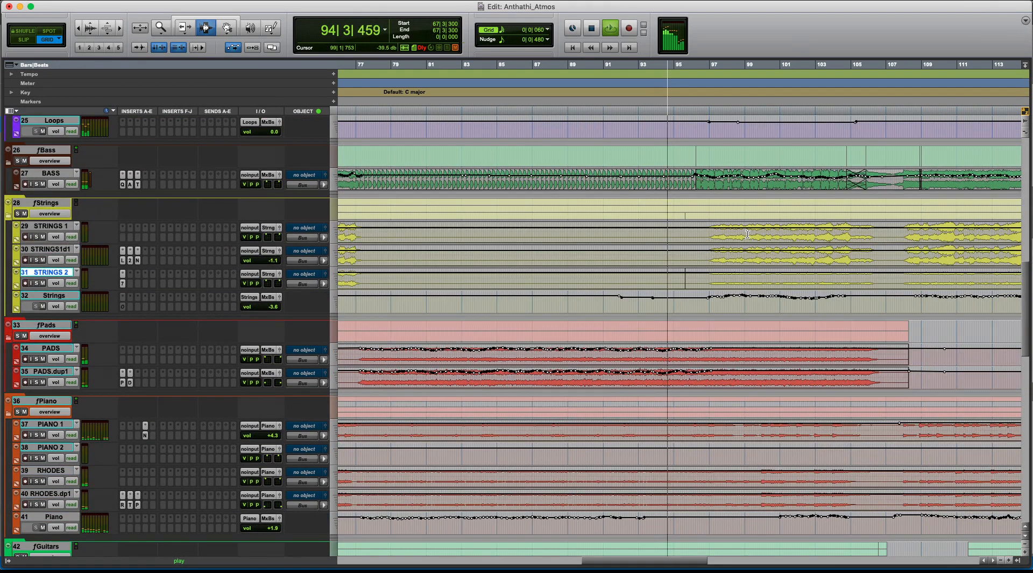
pyautogui.scroll(-5, 710, 327)
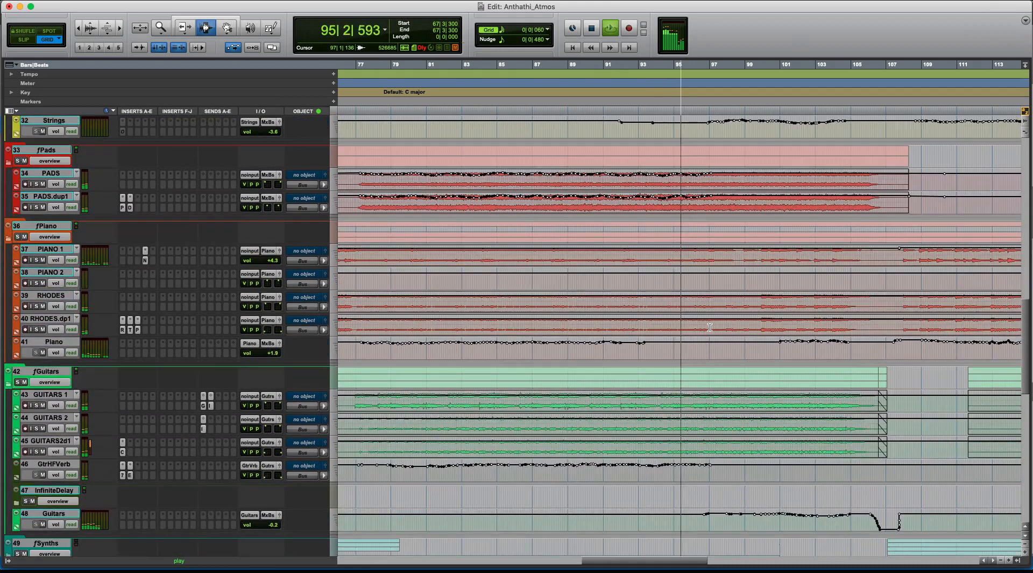
pyautogui.scroll(-7, 713, 339)
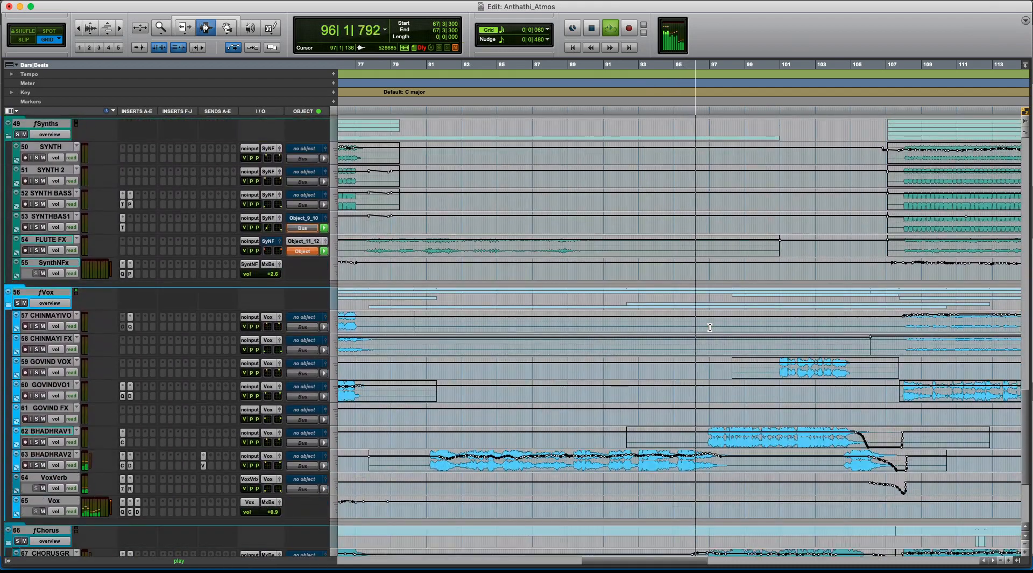
# Examine the clips and volume automation of the loops, bass, strings and pads tracks around bars 97 to 109 during playback
pyautogui.scroll(6, 722, 372)
pyautogui.scroll(12, 722, 371)
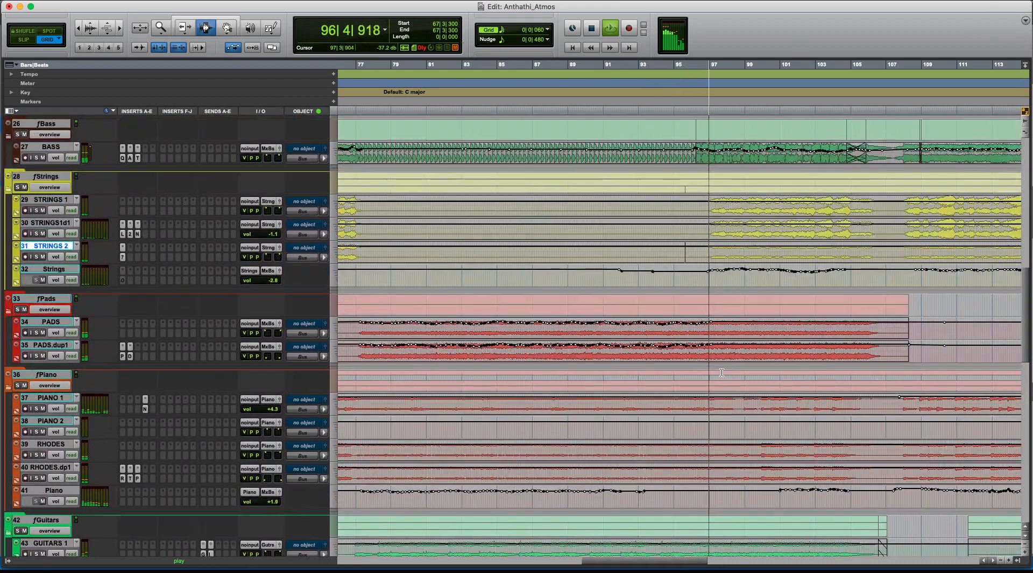
pyautogui.scroll(3, 733, 171)
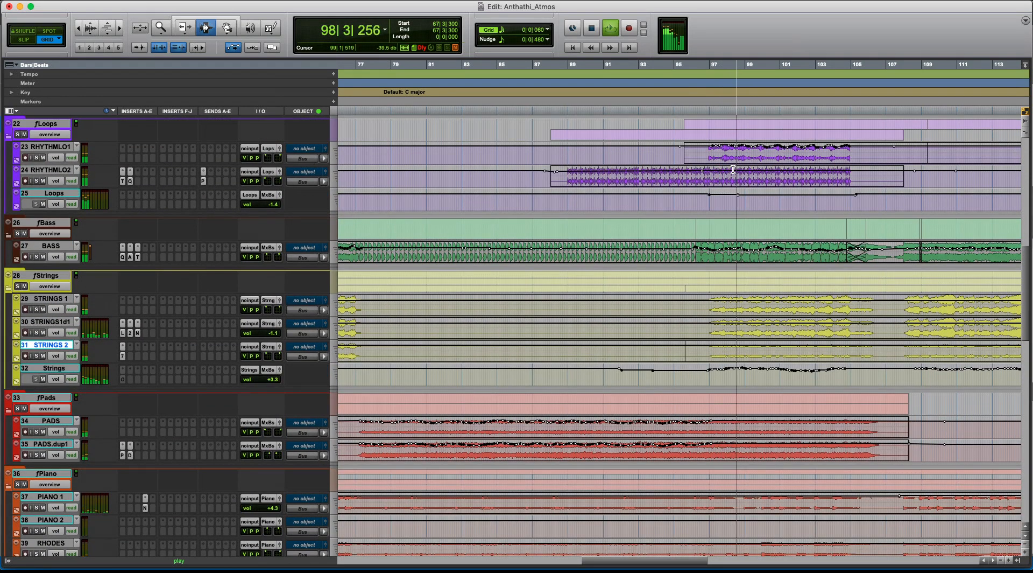
pyautogui.hscroll(2, 733, 169)
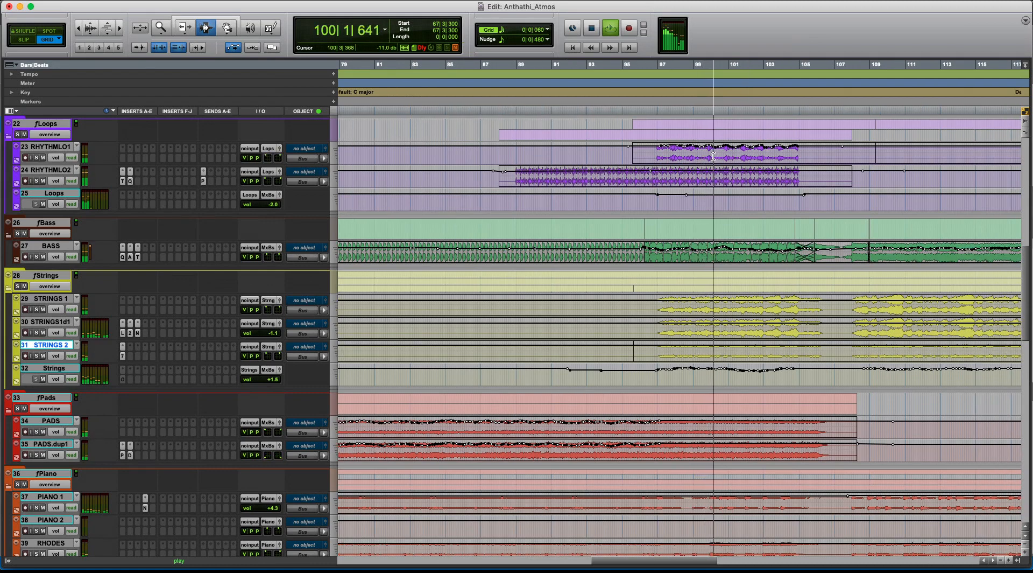
pyautogui.scroll(1, 712, 156)
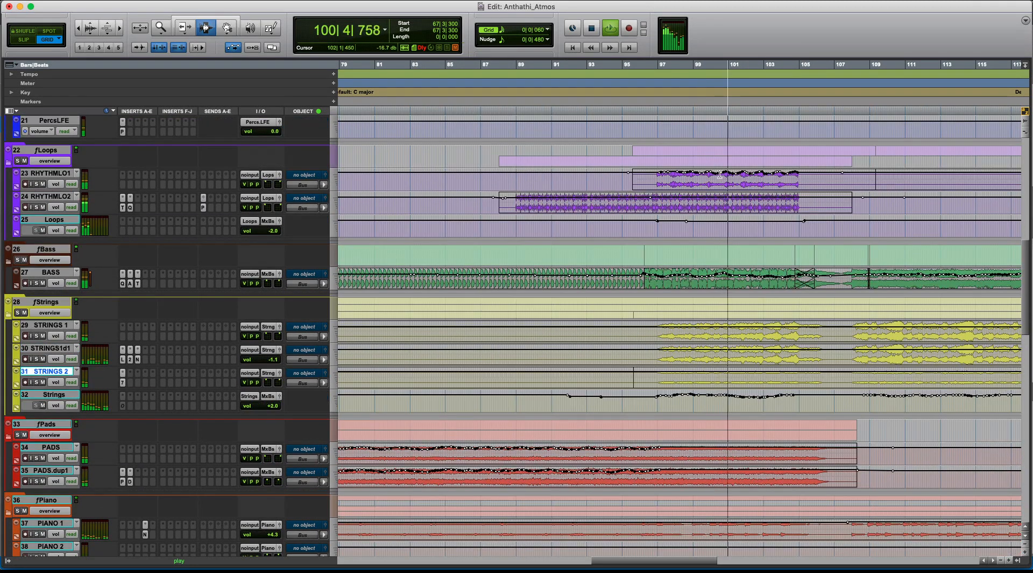
pyautogui.hscroll(3, 759, 284)
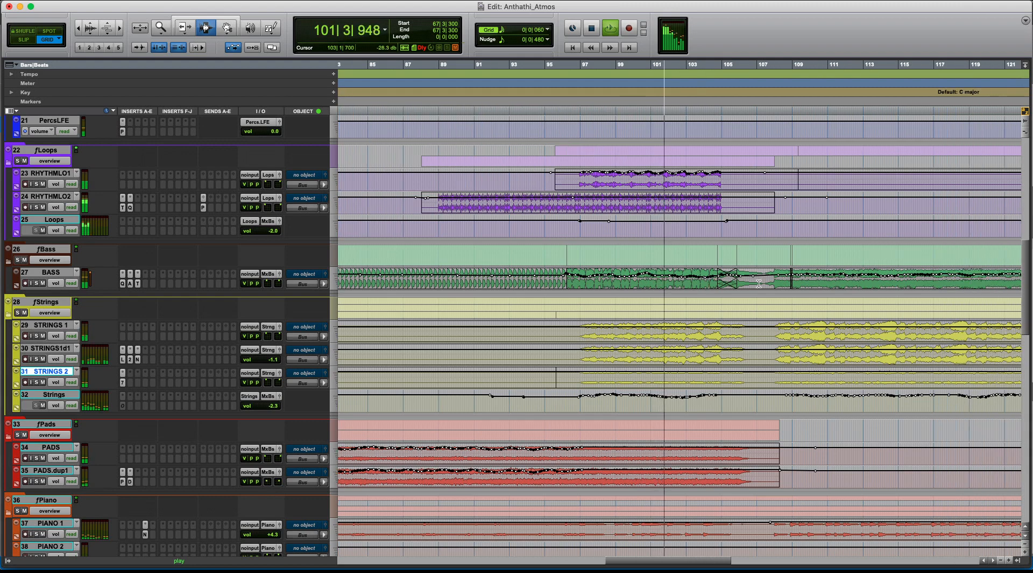
pyautogui.scroll(-1, 759, 284)
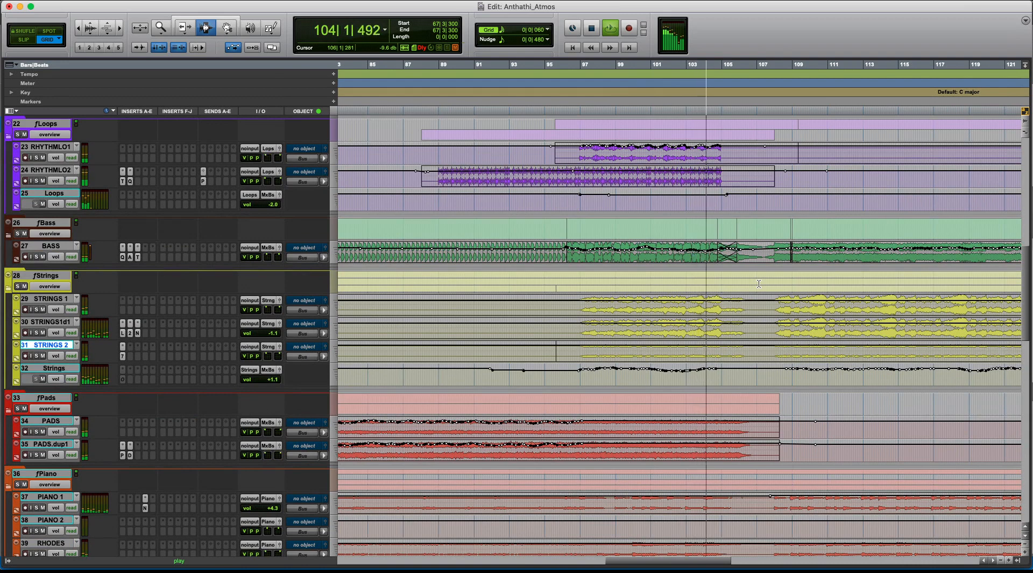
# Examine the clips and volume automation from the loops down to the synths around bars 104 to 108 during playback
pyautogui.scroll(-1, 758, 284)
pyautogui.scroll(2, 759, 284)
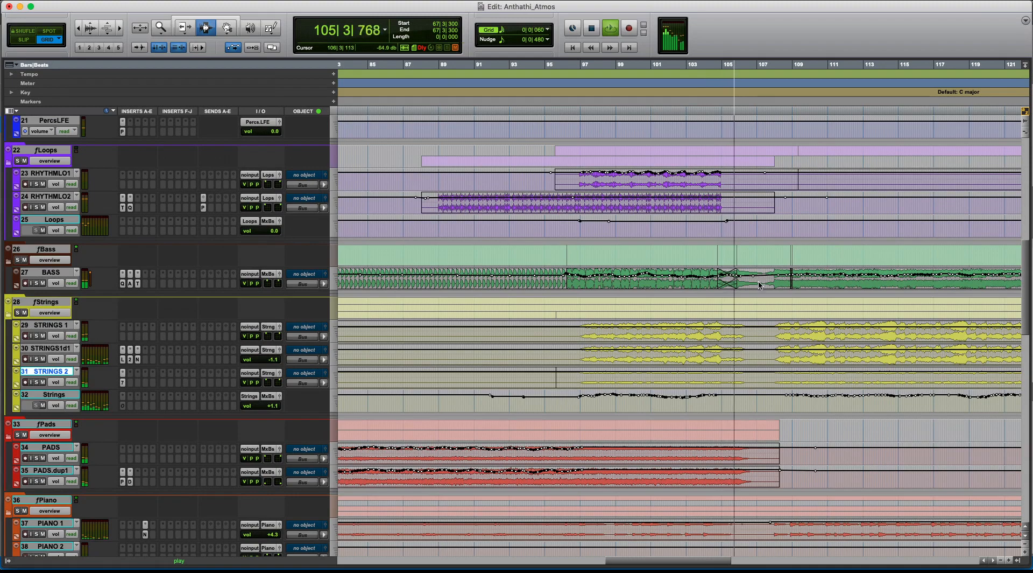
pyautogui.scroll(-20, 759, 284)
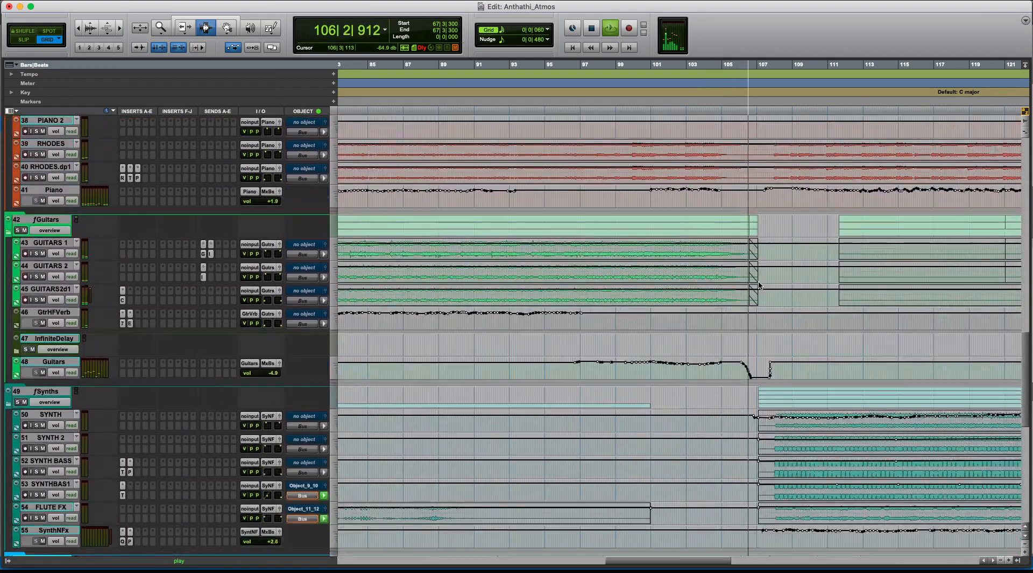
pyautogui.scroll(15, 759, 283)
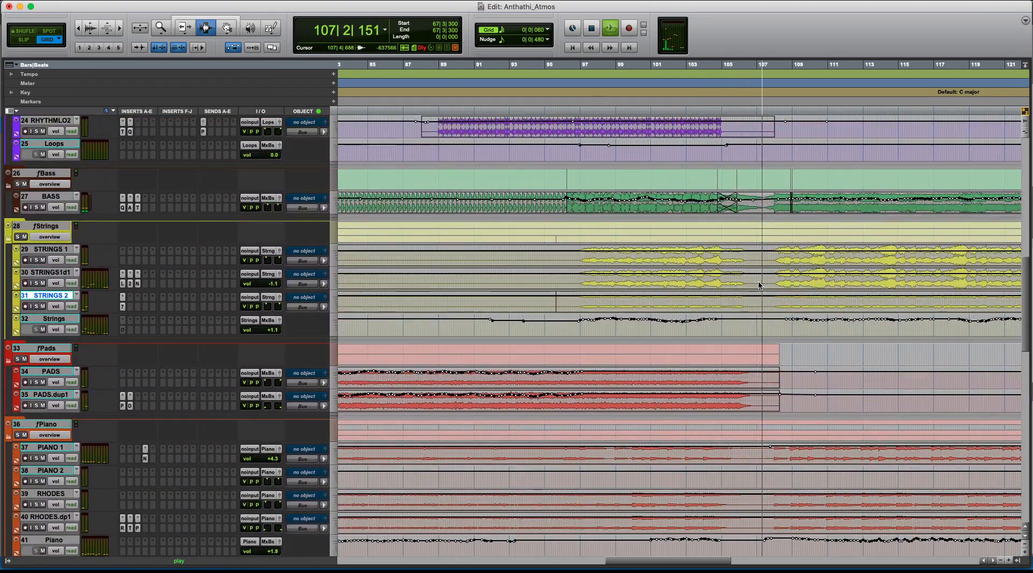
pyautogui.scroll(-6, 777, 219)
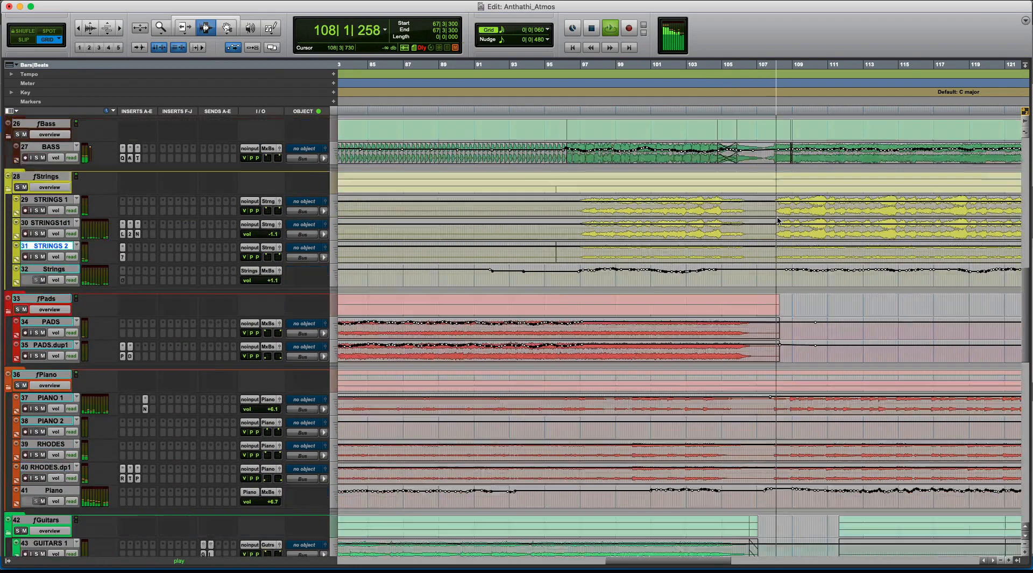
# Widen the timeline view, mark 109|3|788 as the edit start during playback and bring the view back to it
pyautogui.scroll(-2, 811, 265)
pyautogui.hscroll(20, 812, 265)
pyautogui.scroll(1, 807, 267)
pyautogui.press('r')
pyautogui.press('r')
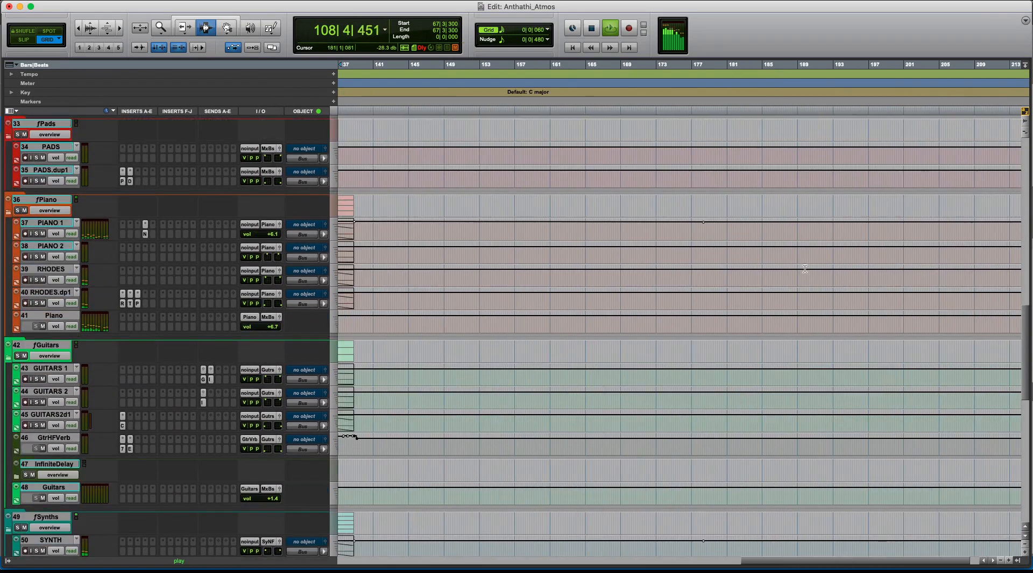
pyautogui.press('t')
pyautogui.press('Down')
pyautogui.press('Left')
# Examine the clips and volume automation from the percussion down to the vocals around bars 107 to 125 during playback
pyautogui.scroll(20, 638, 284)
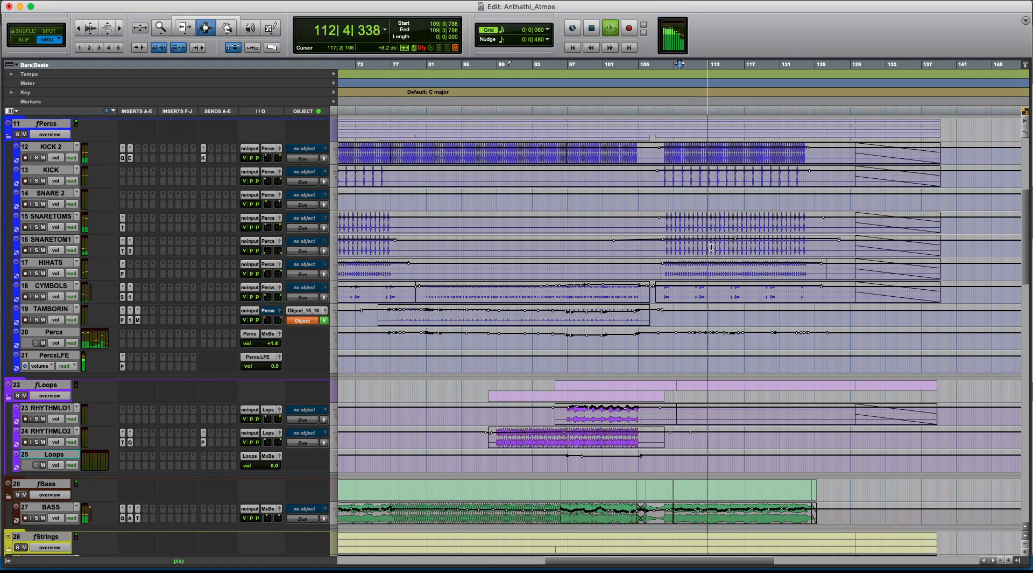
pyautogui.scroll(-5, 711, 247)
pyautogui.scroll(-5, 711, 247)
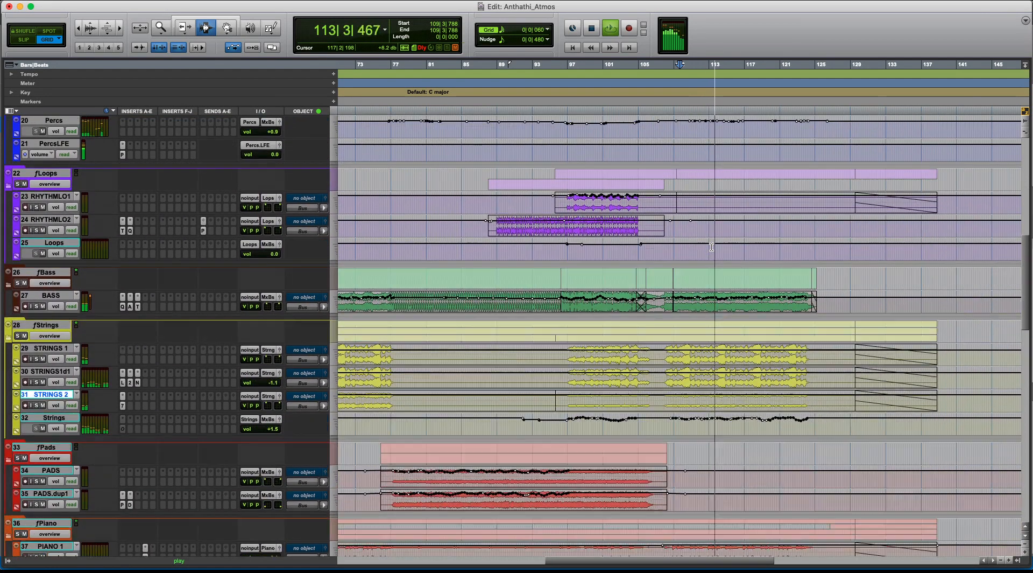
pyautogui.scroll(-15, 733, 306)
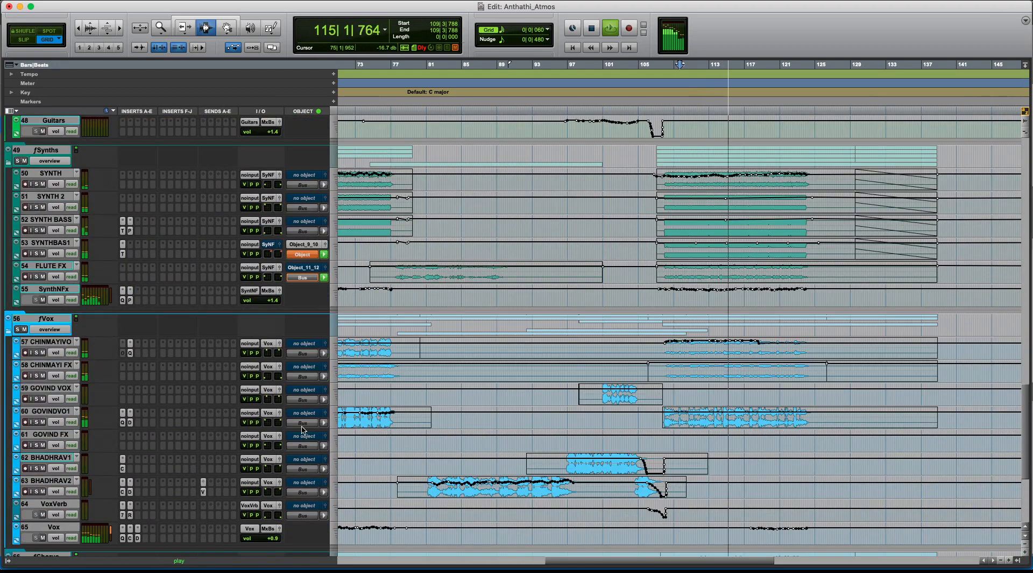
# Open the CHORUSGR track's output window and follow its surround panning during playback
pyautogui.scroll(-5, 300, 422)
pyautogui.click(279, 383)
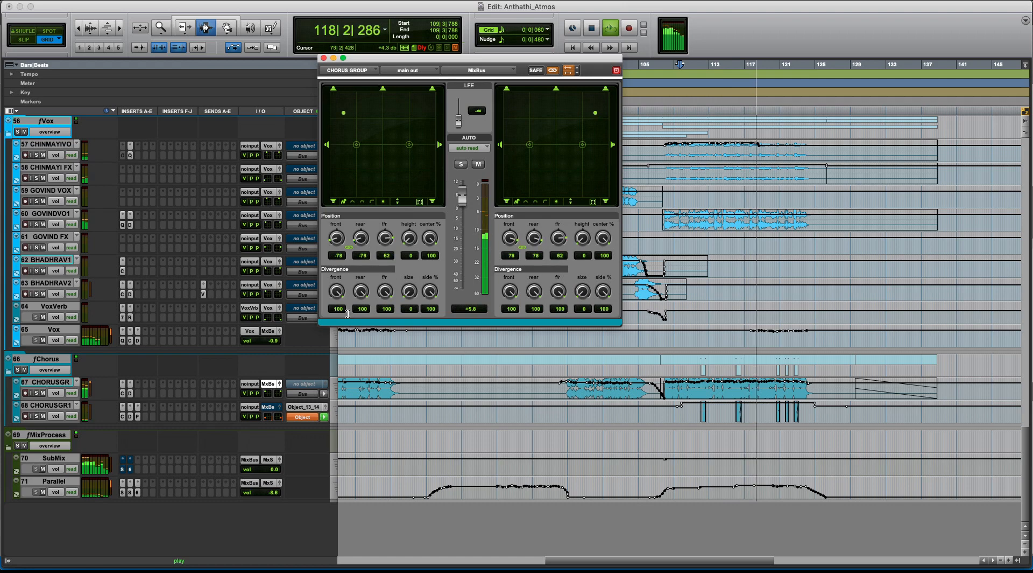
pyautogui.scroll(15, 792, 465)
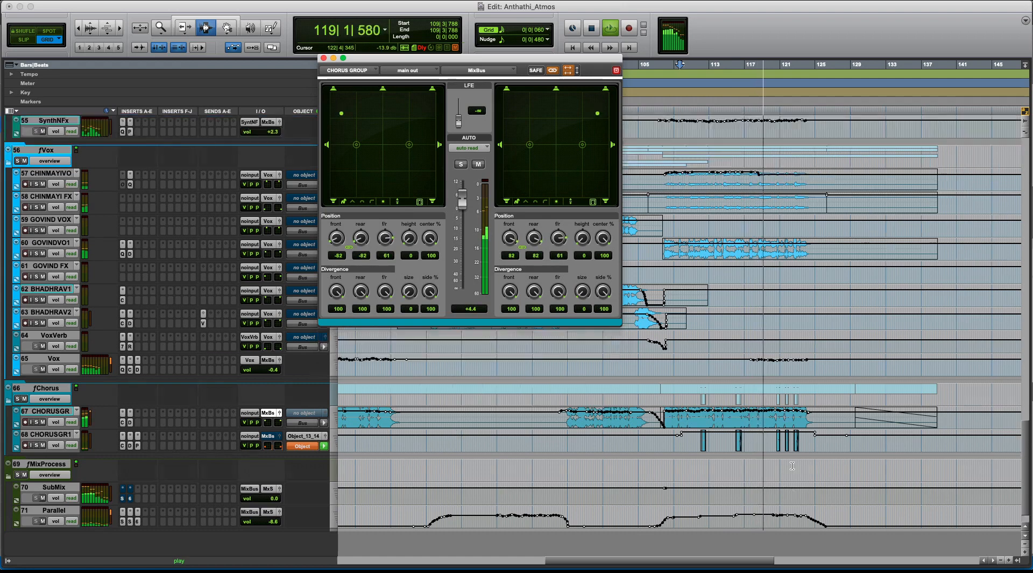
pyautogui.scroll(15, 790, 344)
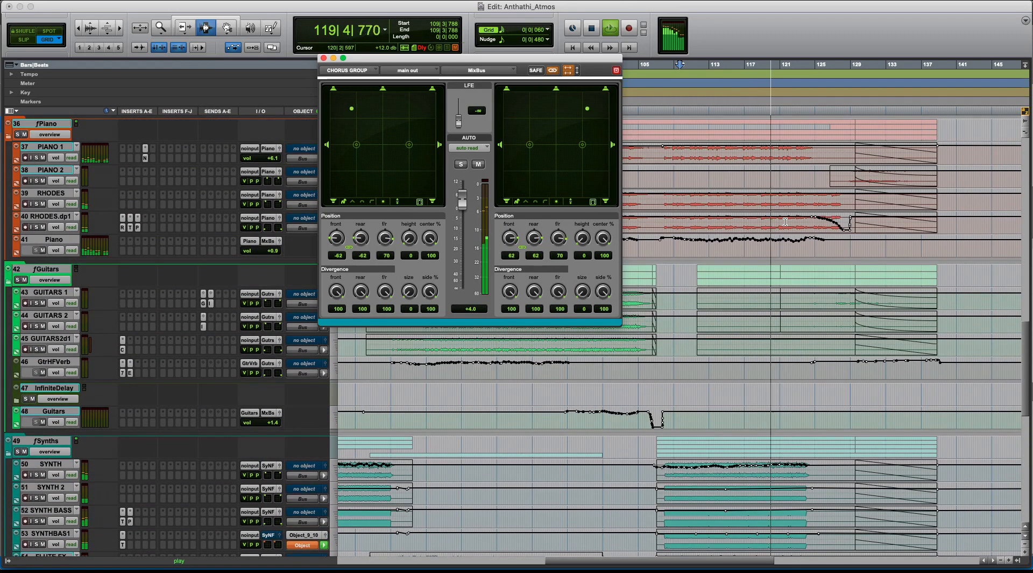
# Select the BASS track and close the chorus output window
pyautogui.scroll(-5, 785, 221)
pyautogui.scroll(9, 786, 221)
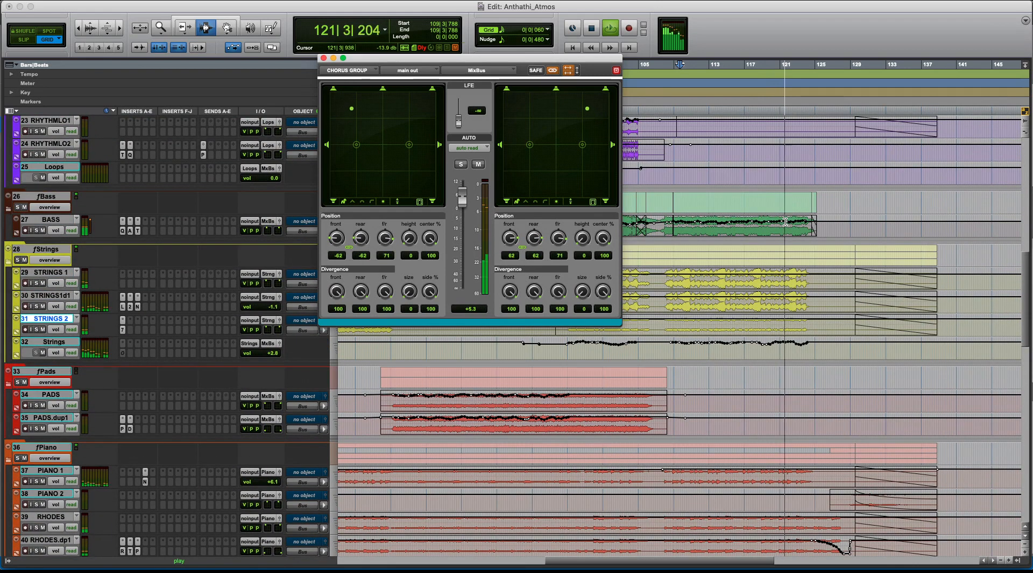
pyautogui.click(67, 223)
pyautogui.press('super+w')
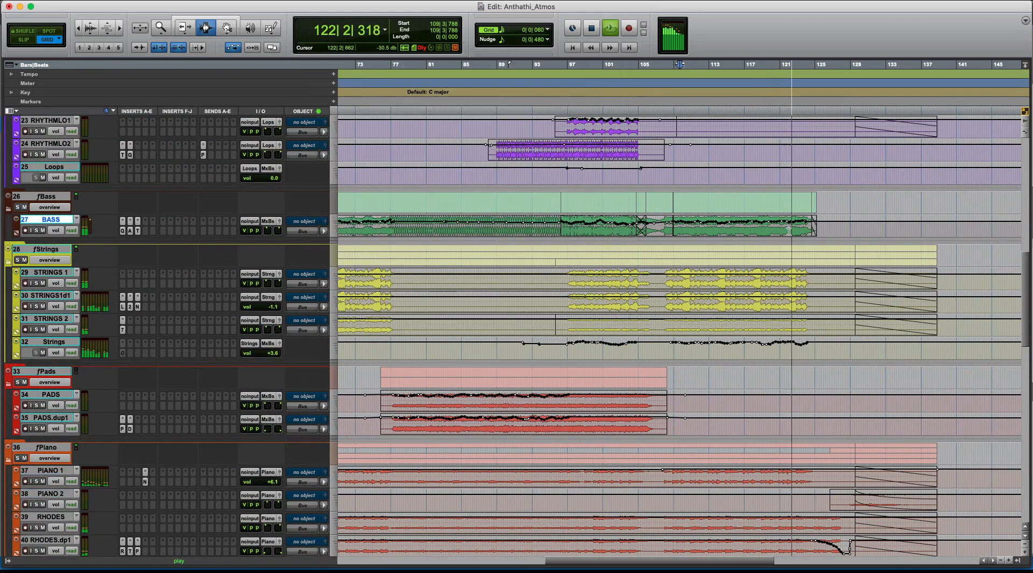
# Examine the fades and volume automation of the strings, piano, guitar, synth and vocal tracks around bars 121 to 138 during playback
pyautogui.scroll(-1, 789, 231)
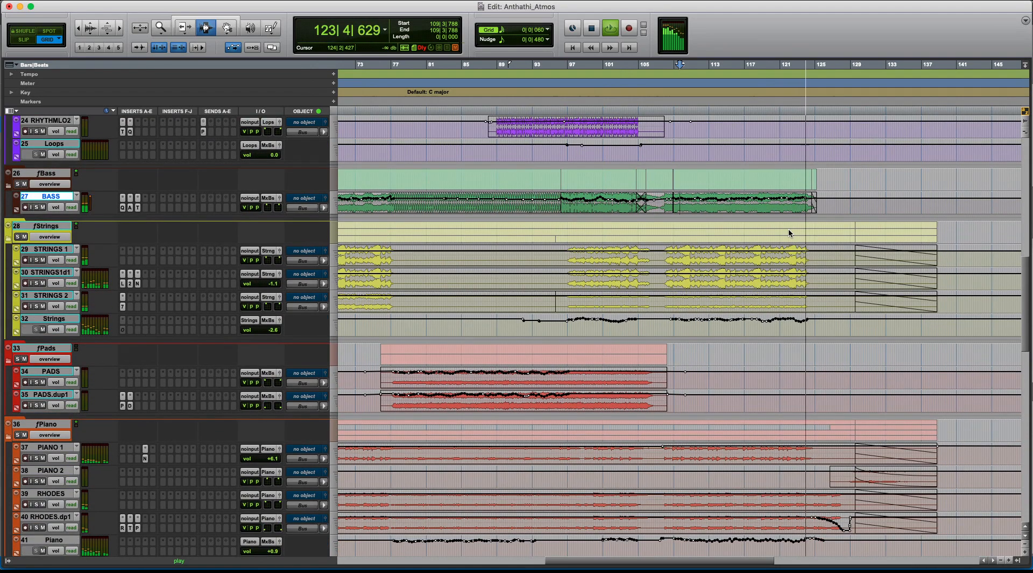
pyautogui.scroll(-12, 788, 233)
pyautogui.scroll(-14, 789, 232)
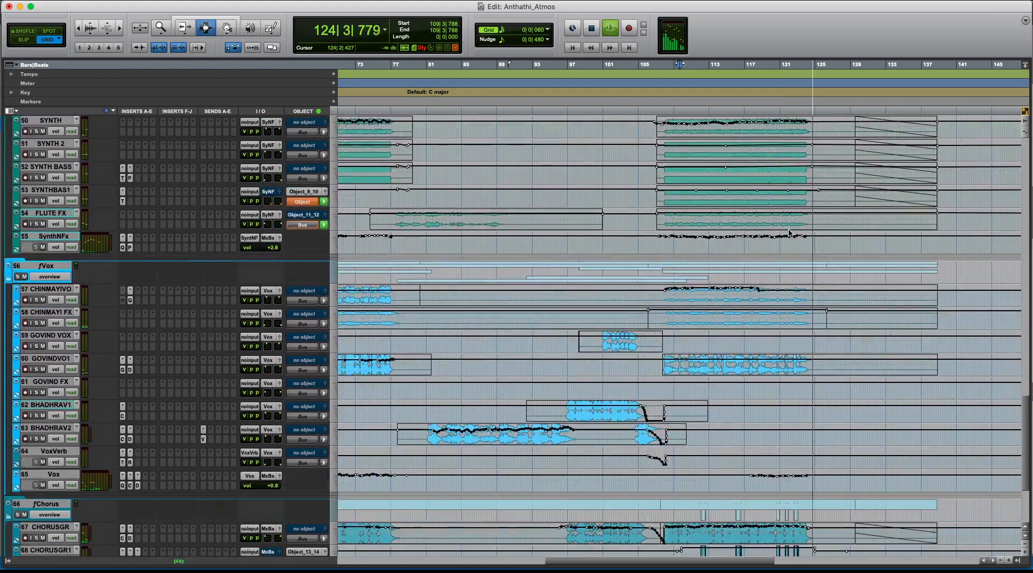
pyautogui.scroll(18, 837, 265)
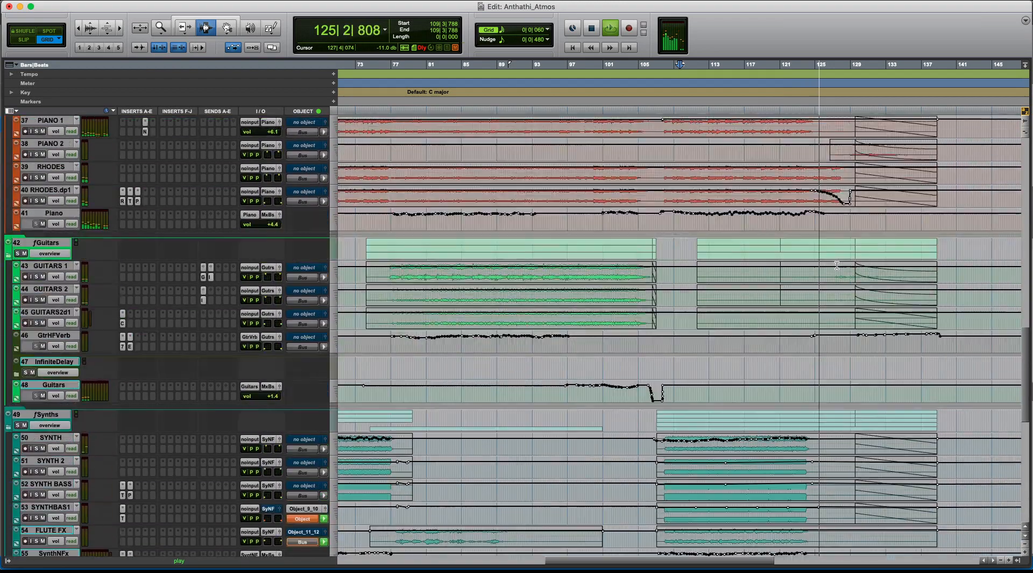
pyautogui.hscroll(10, 838, 267)
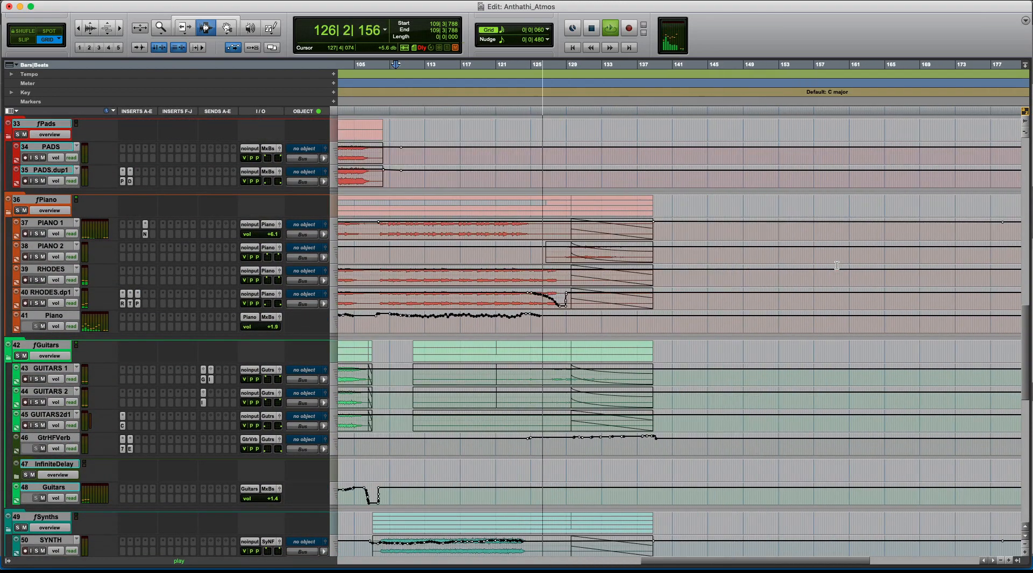
pyautogui.hscroll(-5, 829, 272)
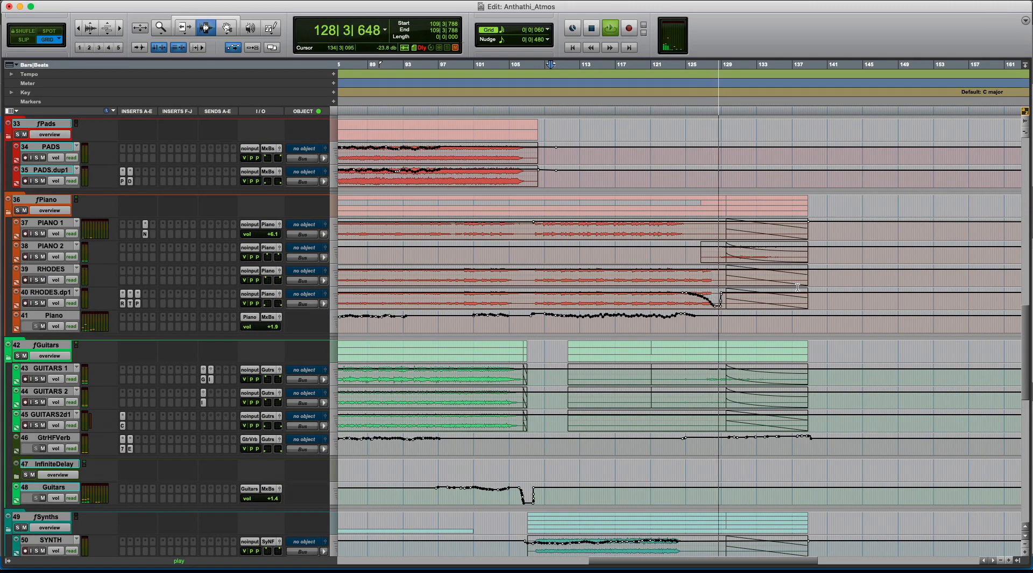
# Check the signal levels and object positions in the Dolby Atmos Renderer during the song's ending and return to the Edit window
pyautogui.hotkey('ctrl', 'Right')
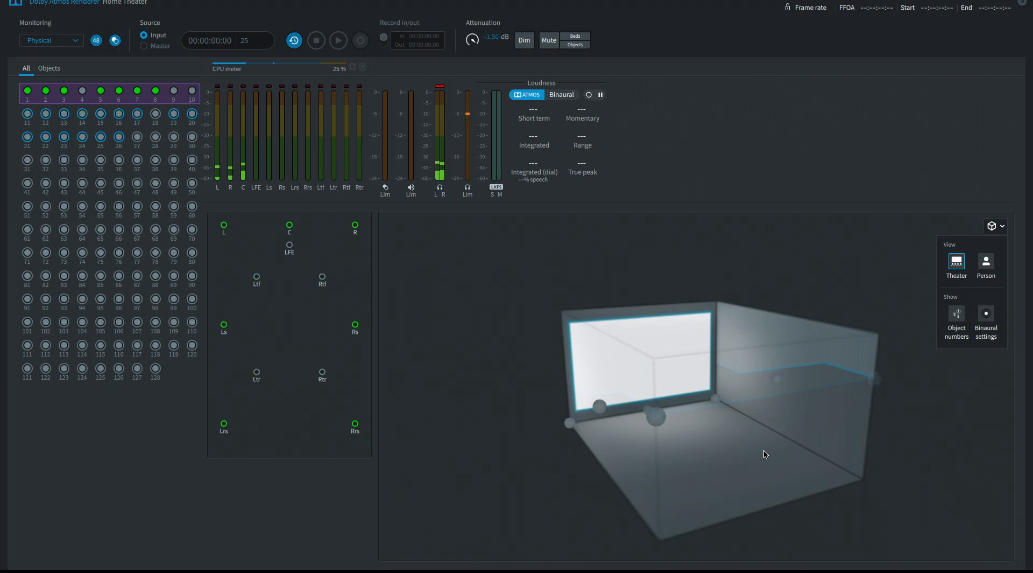
pyautogui.hotkey('ctrl', 'Left')
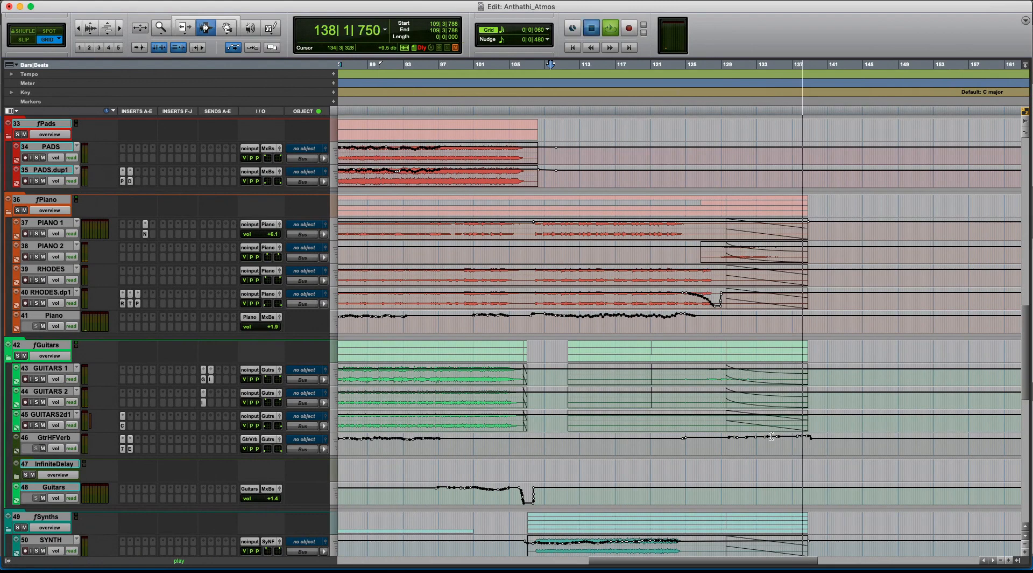
# Stop playback and collapse all the track folders
pyautogui.press('space')
pyautogui.keyDown('alt'); pyautogui.click(8, 359); pyautogui.keyUp('alt')
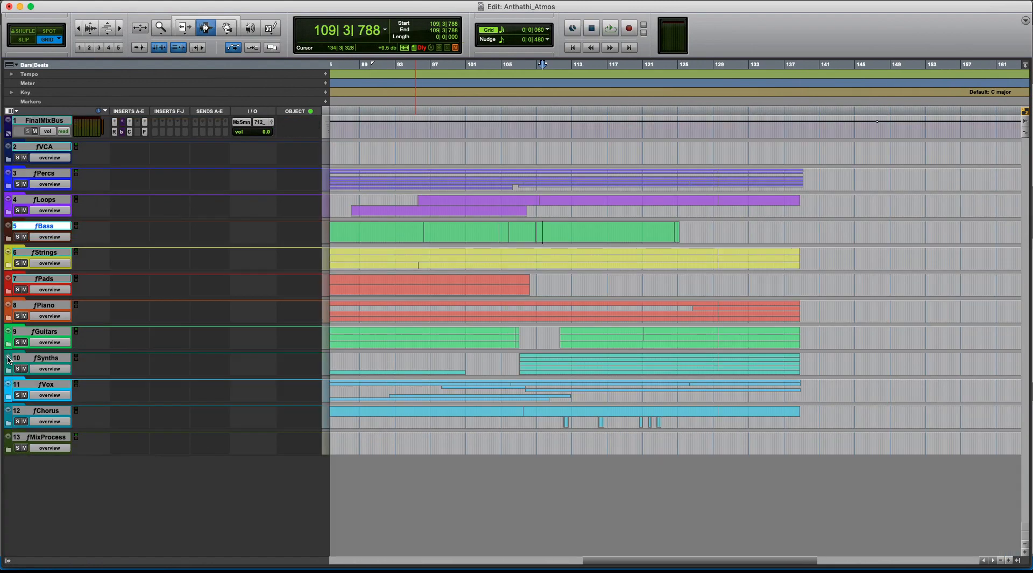